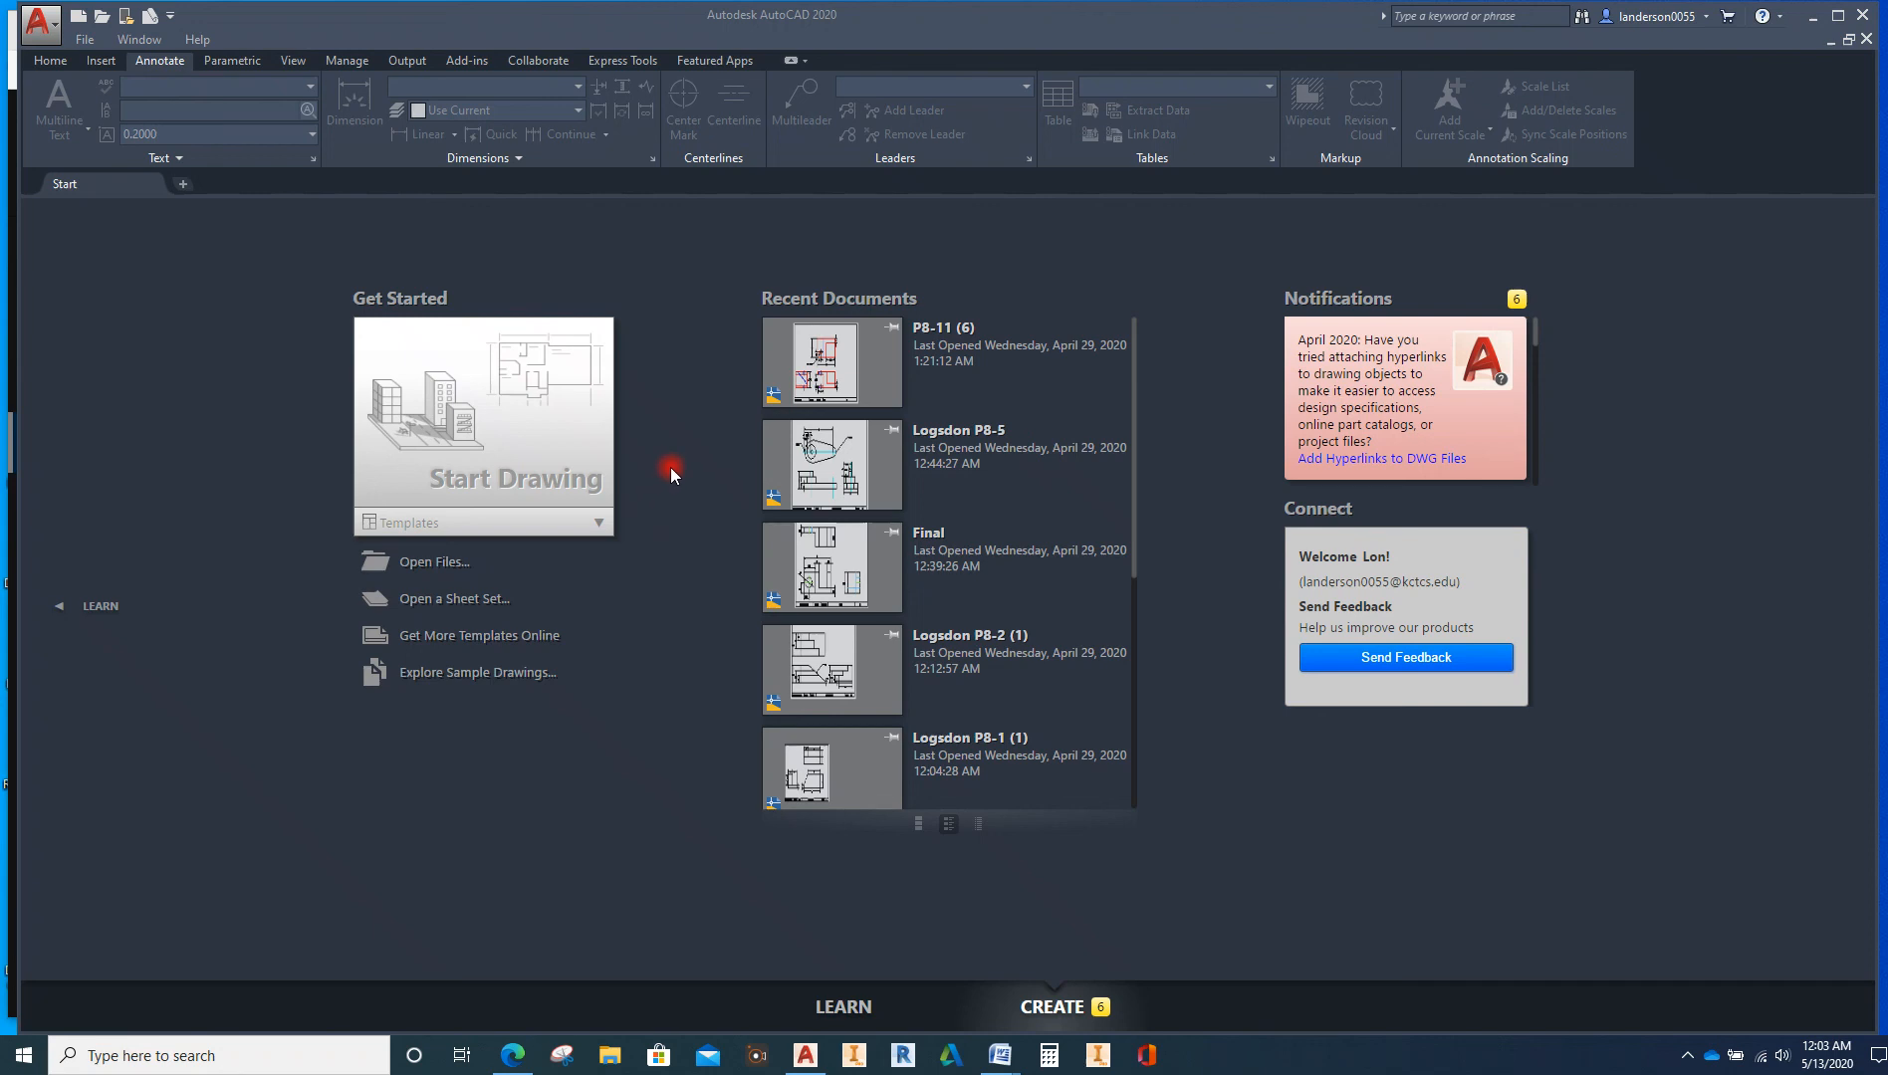
Create a new drawing from the A-A-A LEA-A SIZE.dwt template and switch from the METRIC layout to model space
click(600, 524)
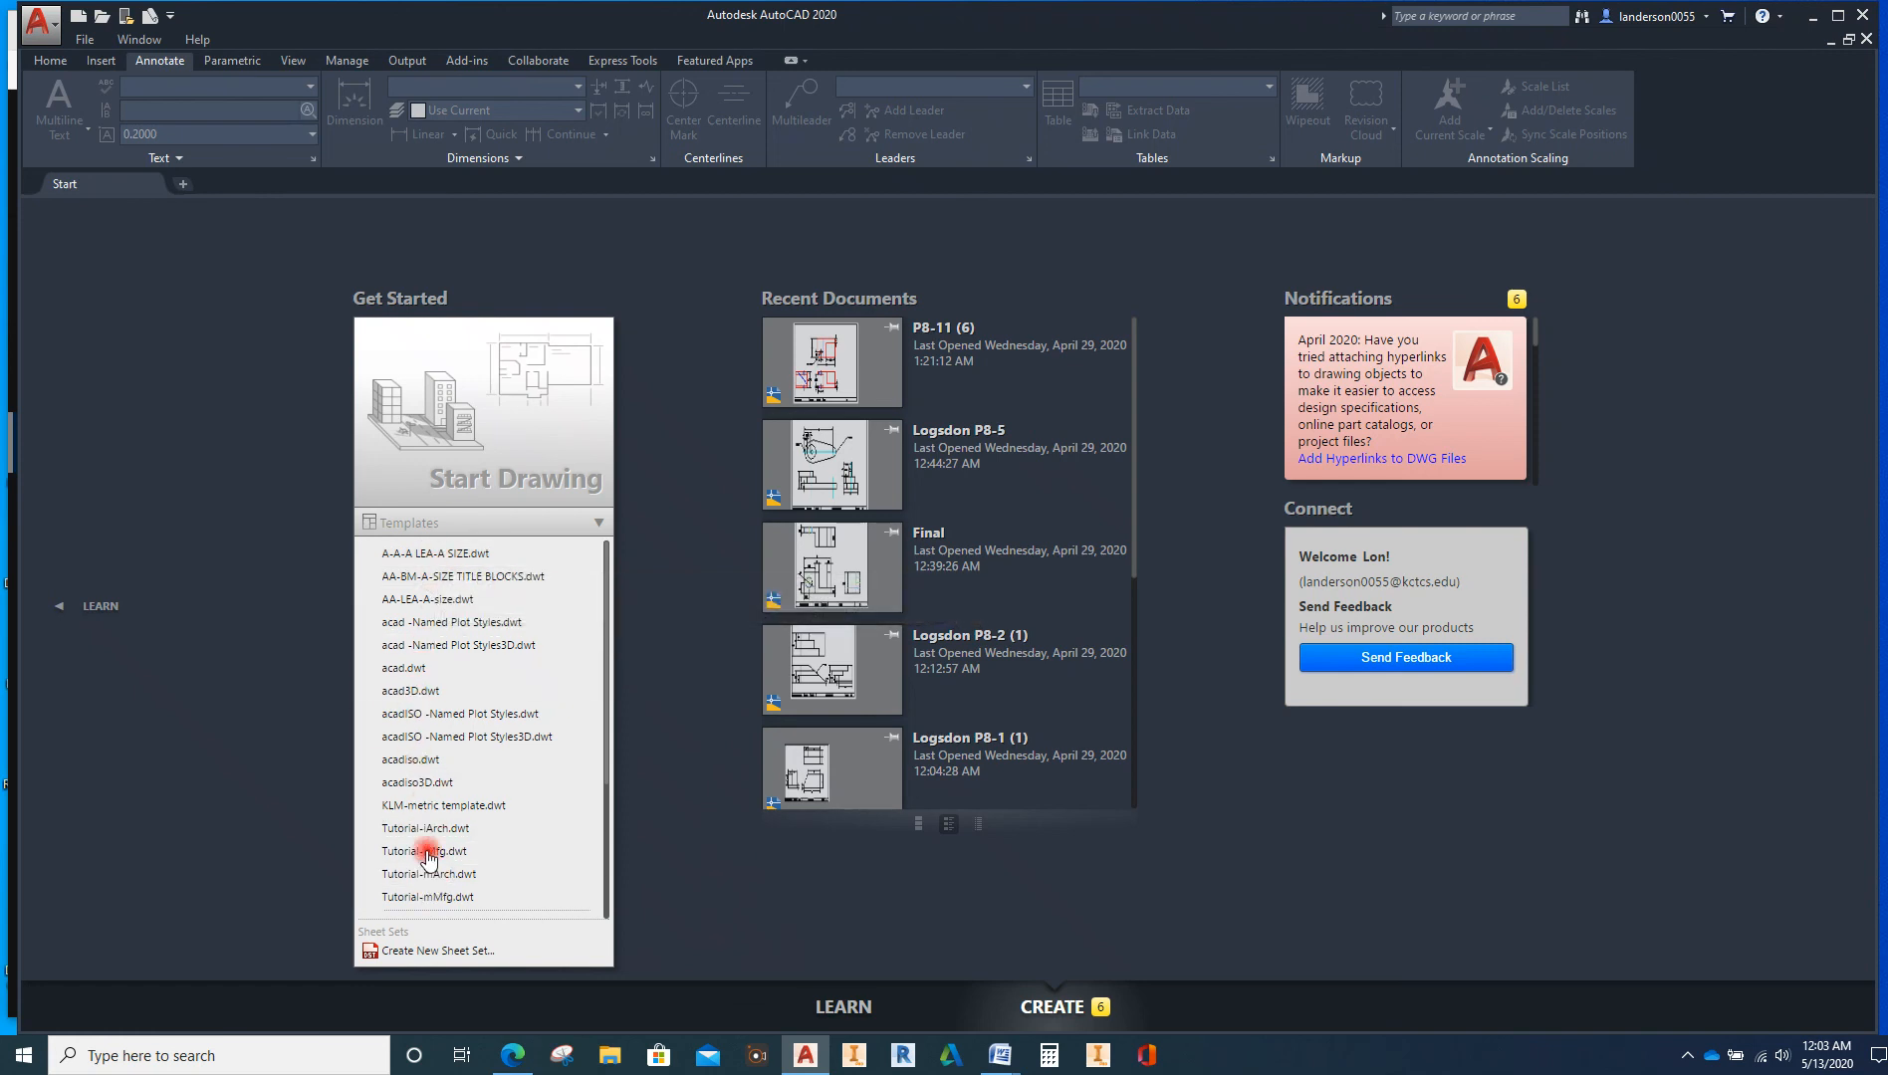
click(454, 553)
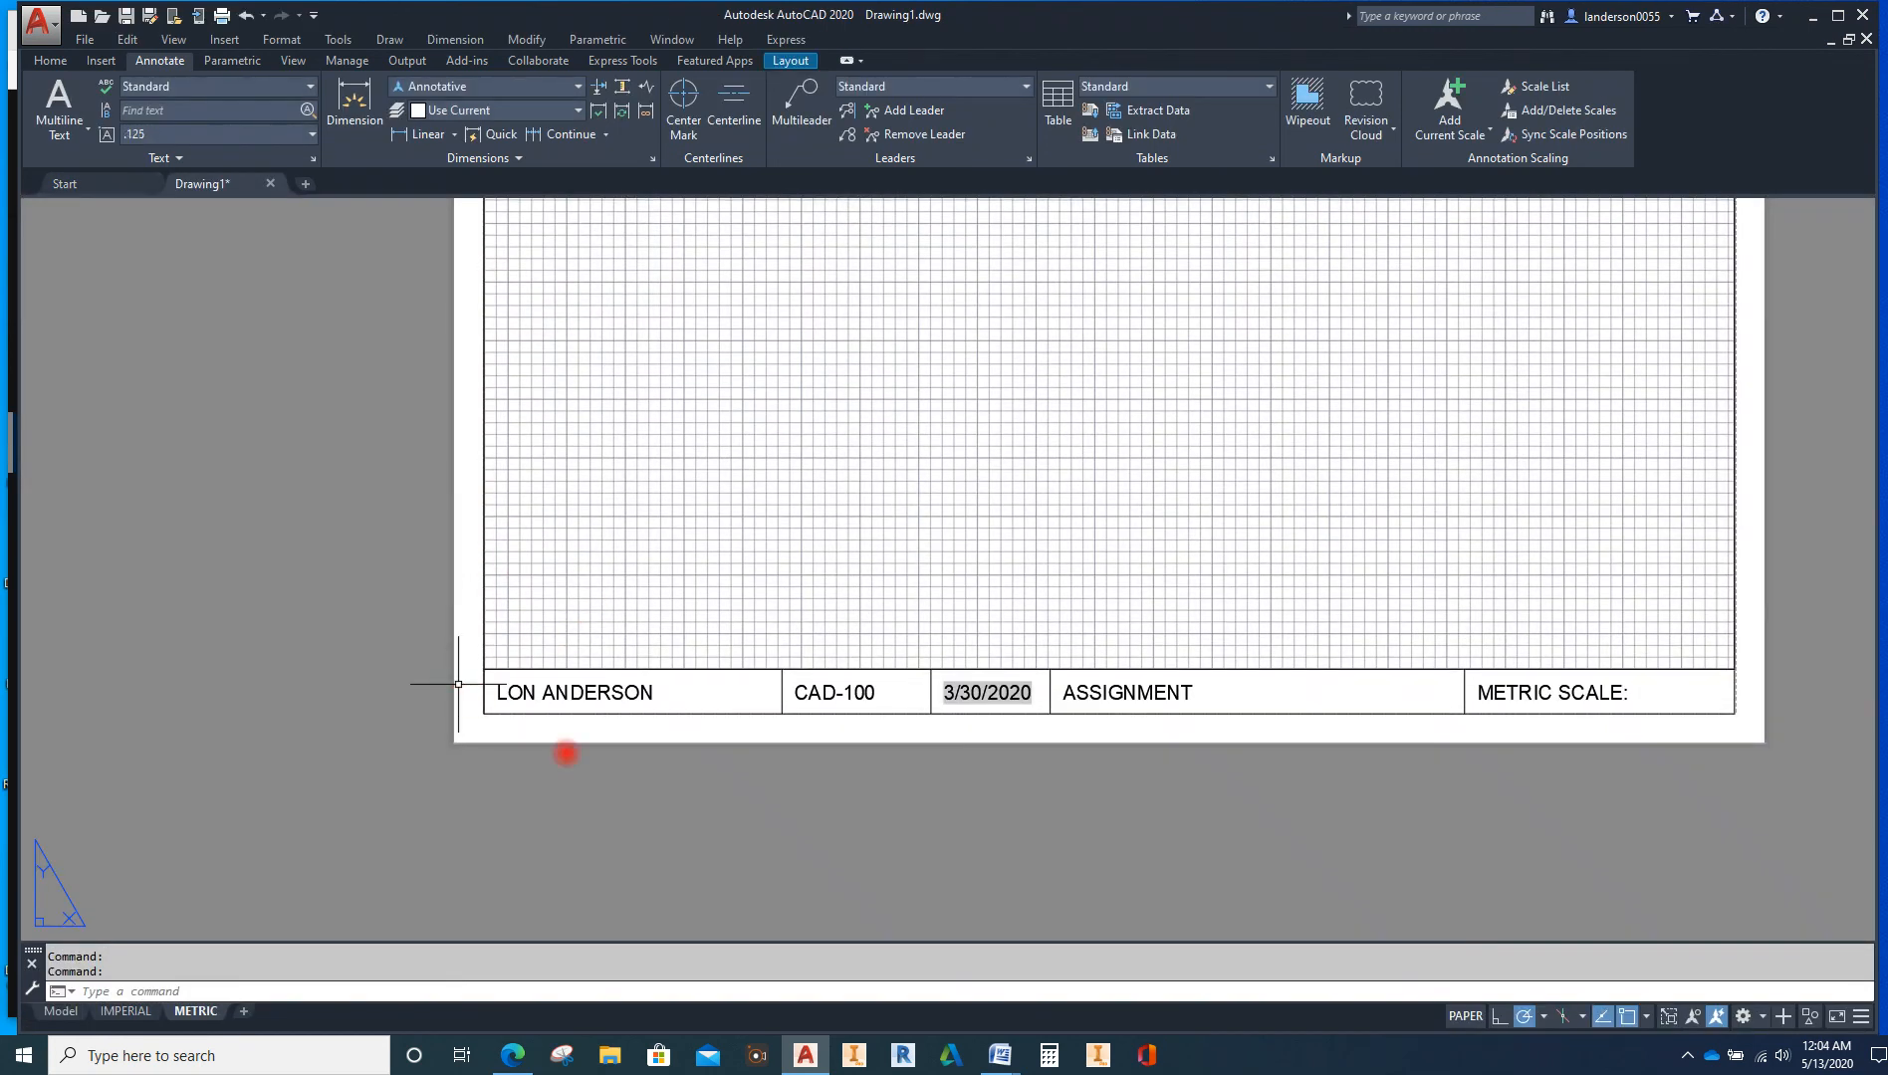
scroll(1163, 599, down, 2)
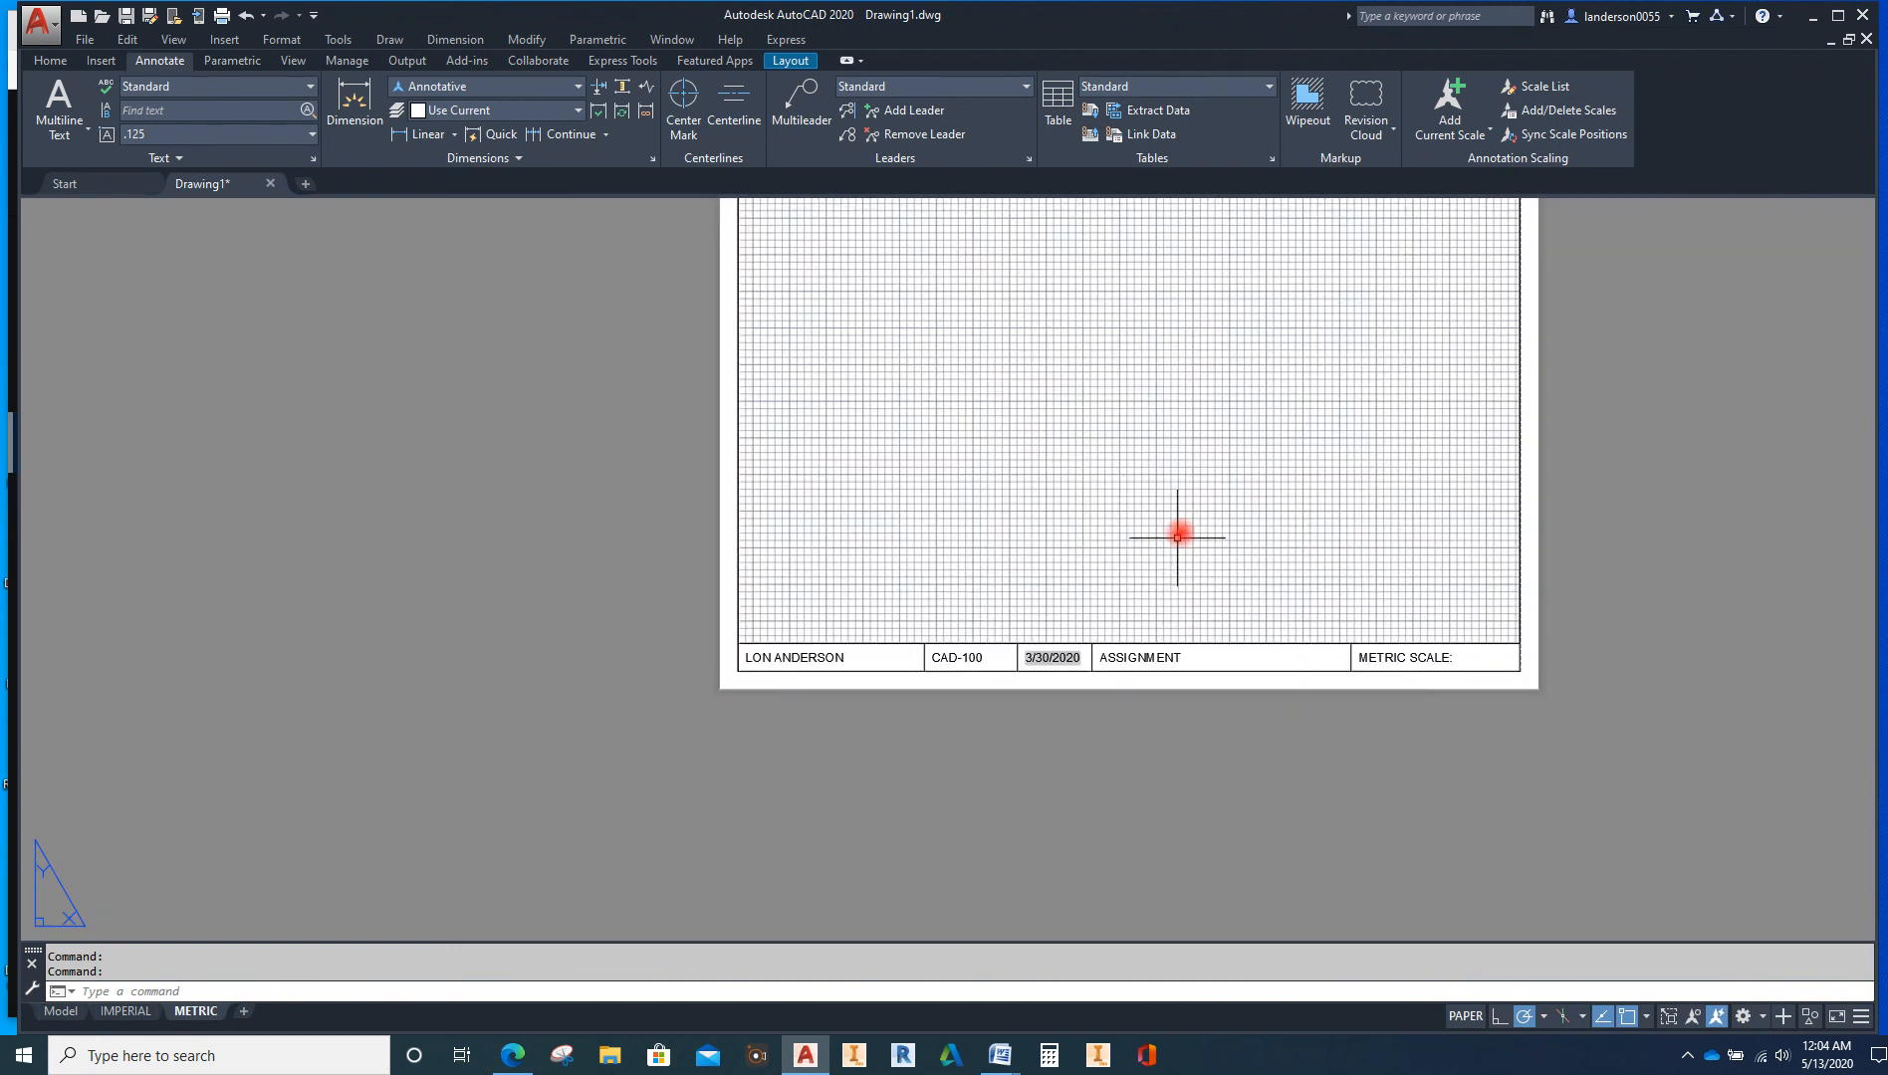
scroll(1177, 537, down, 3)
middle_drag(1188, 488, 969, 646)
scroll(957, 654, up, 2)
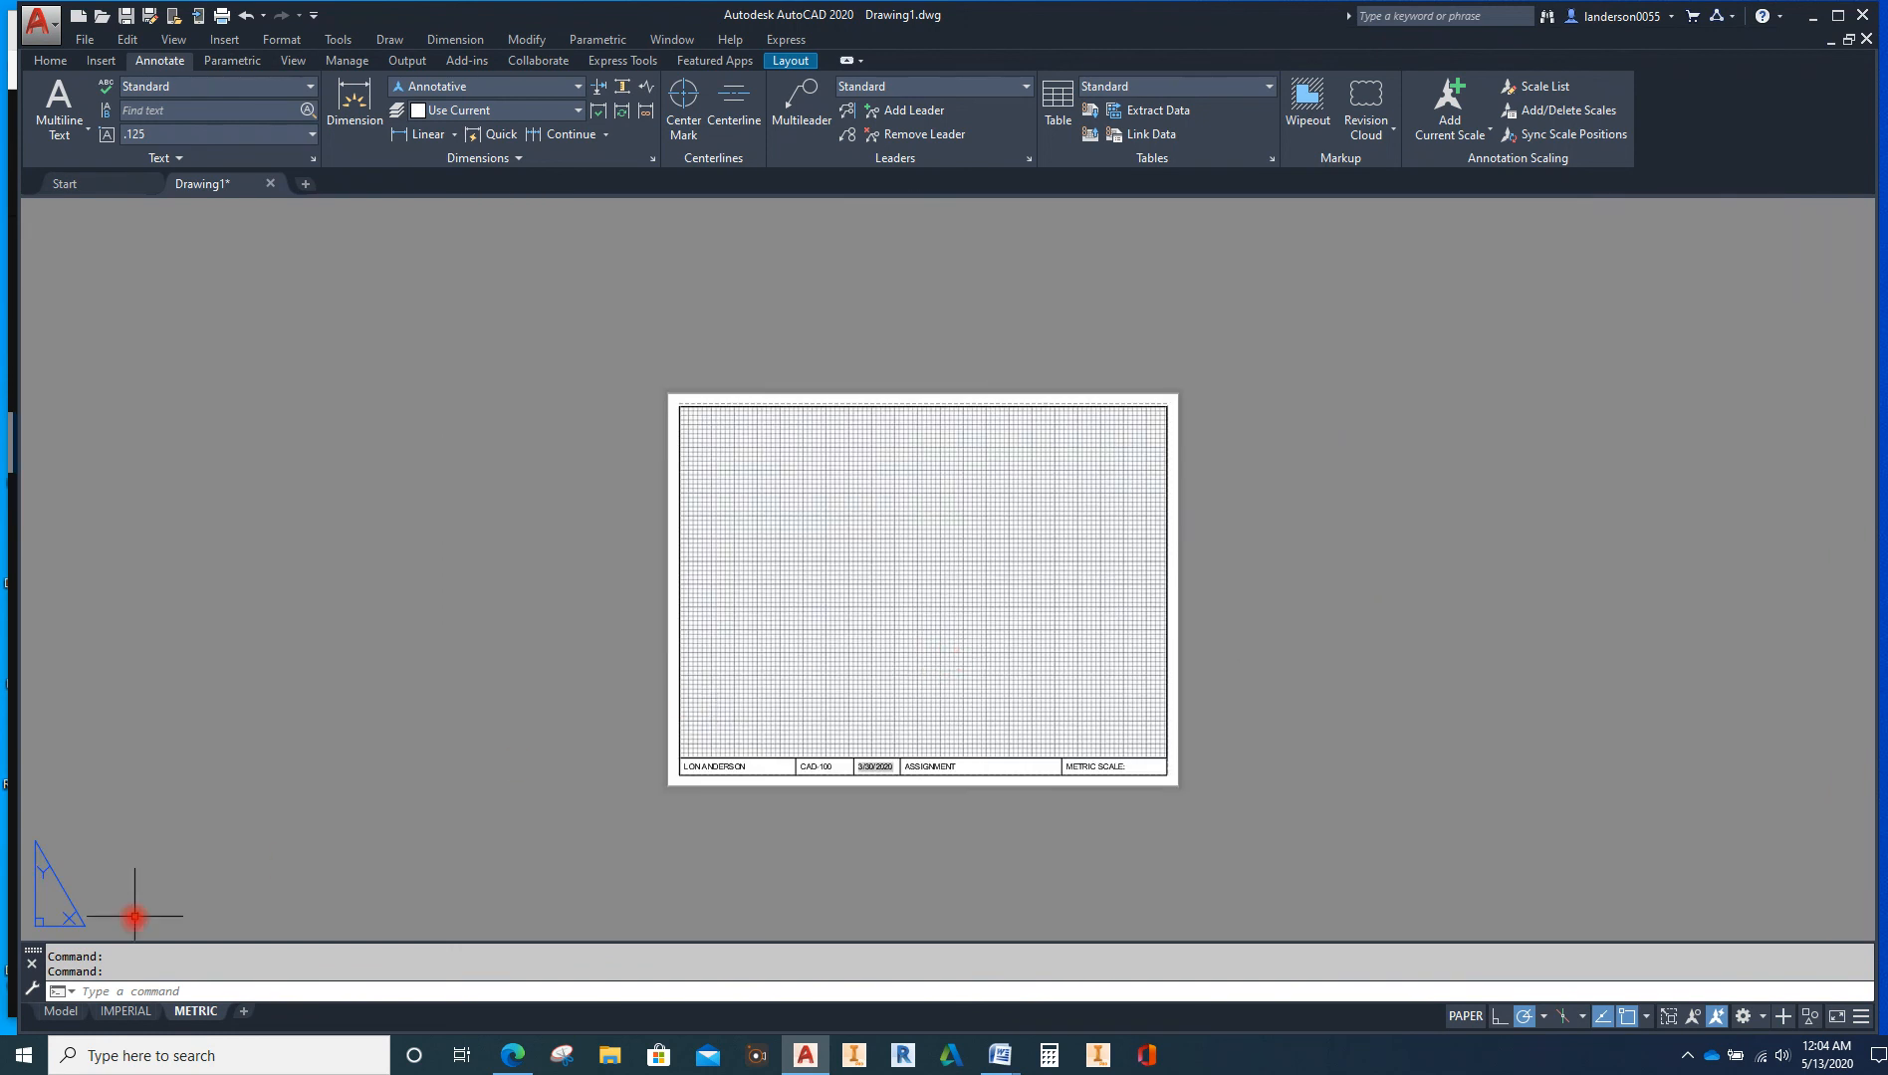
click(61, 1011)
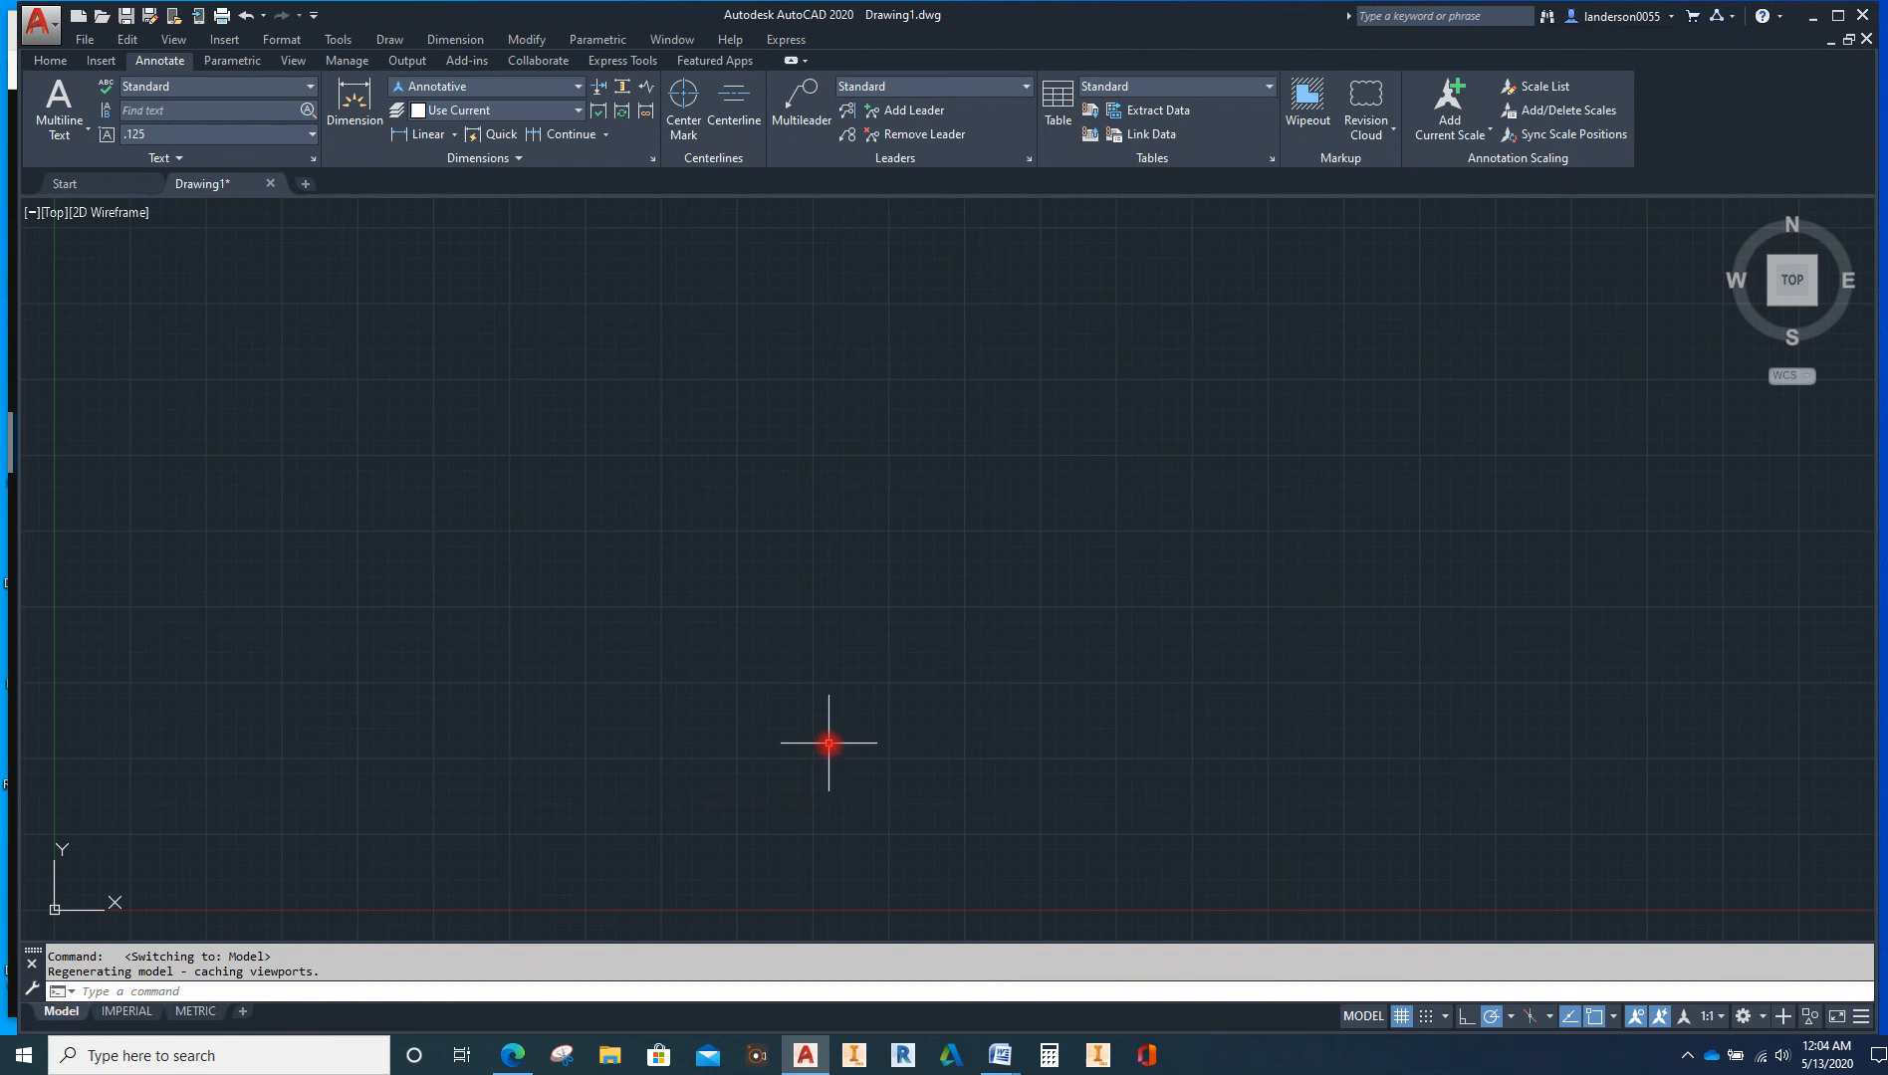
Set the snap grid style to Isometric with a vertical spacing of 0.500
text(sn)
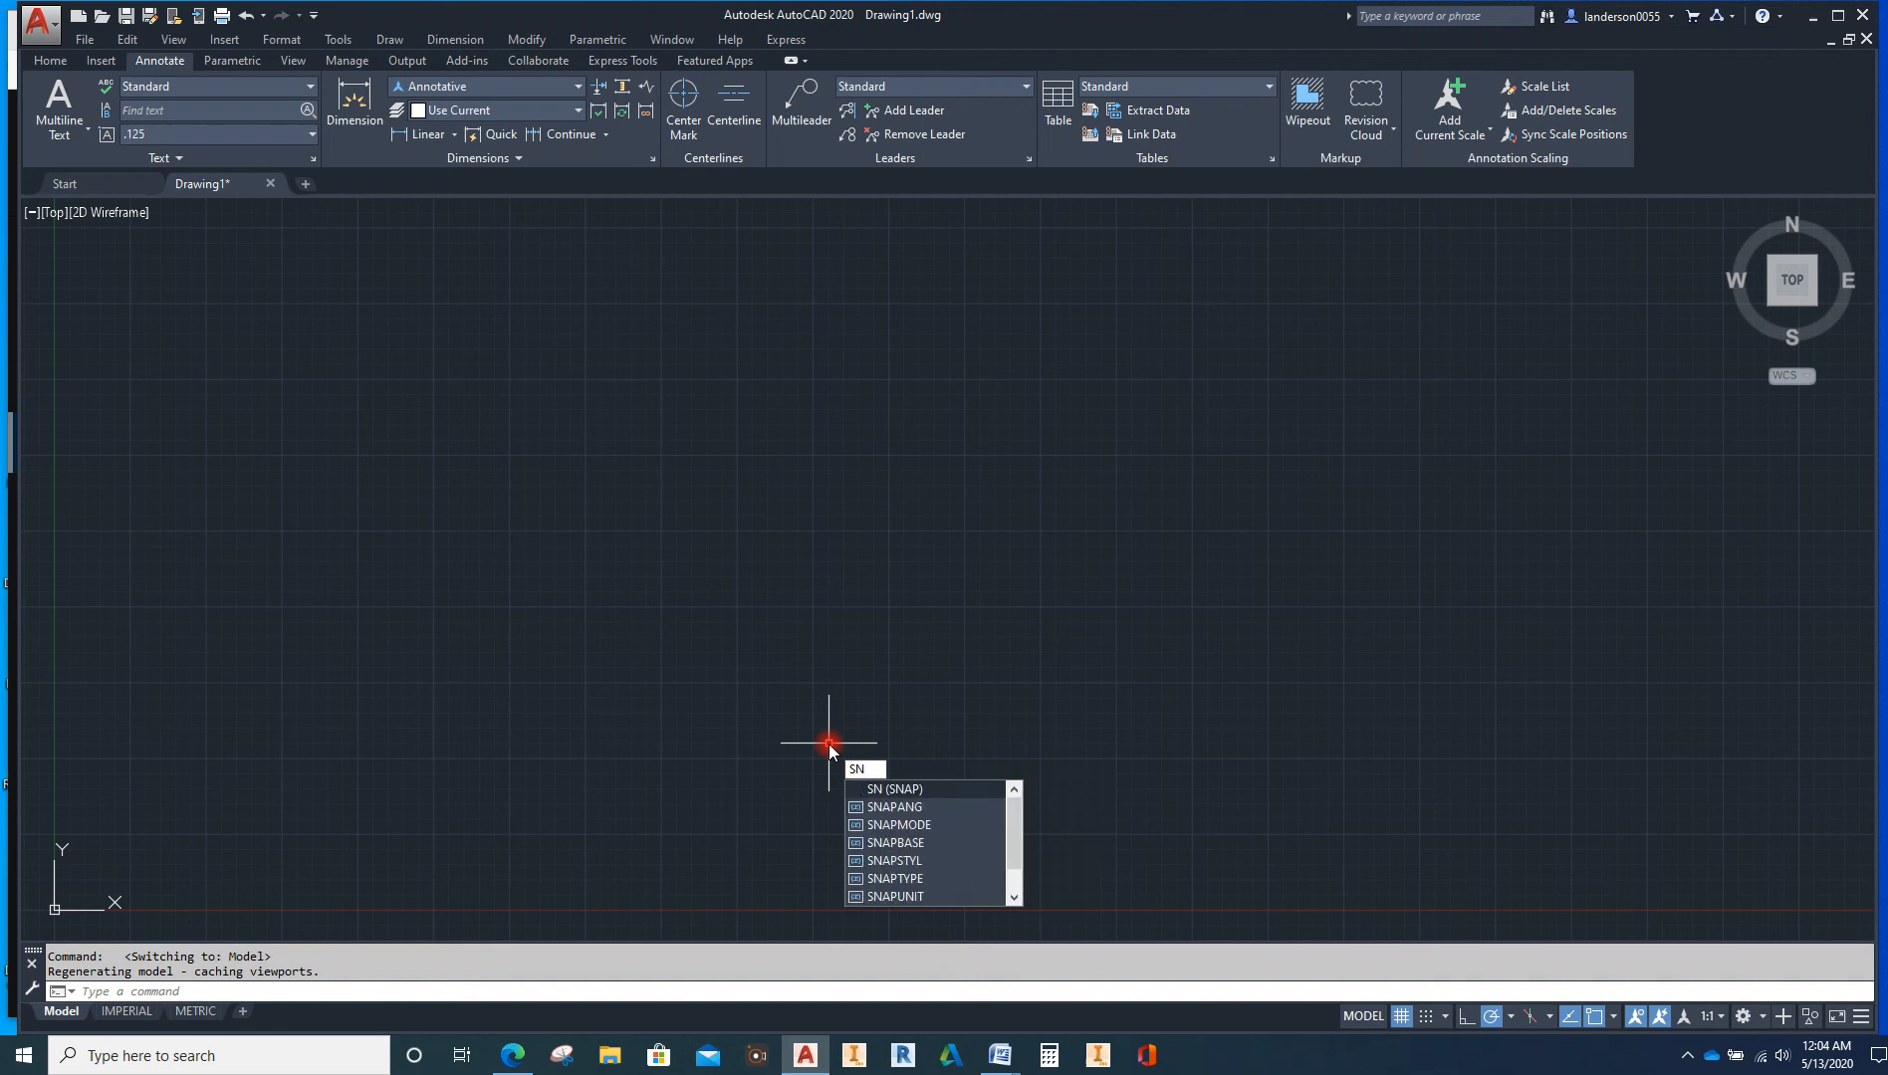
key(Return)
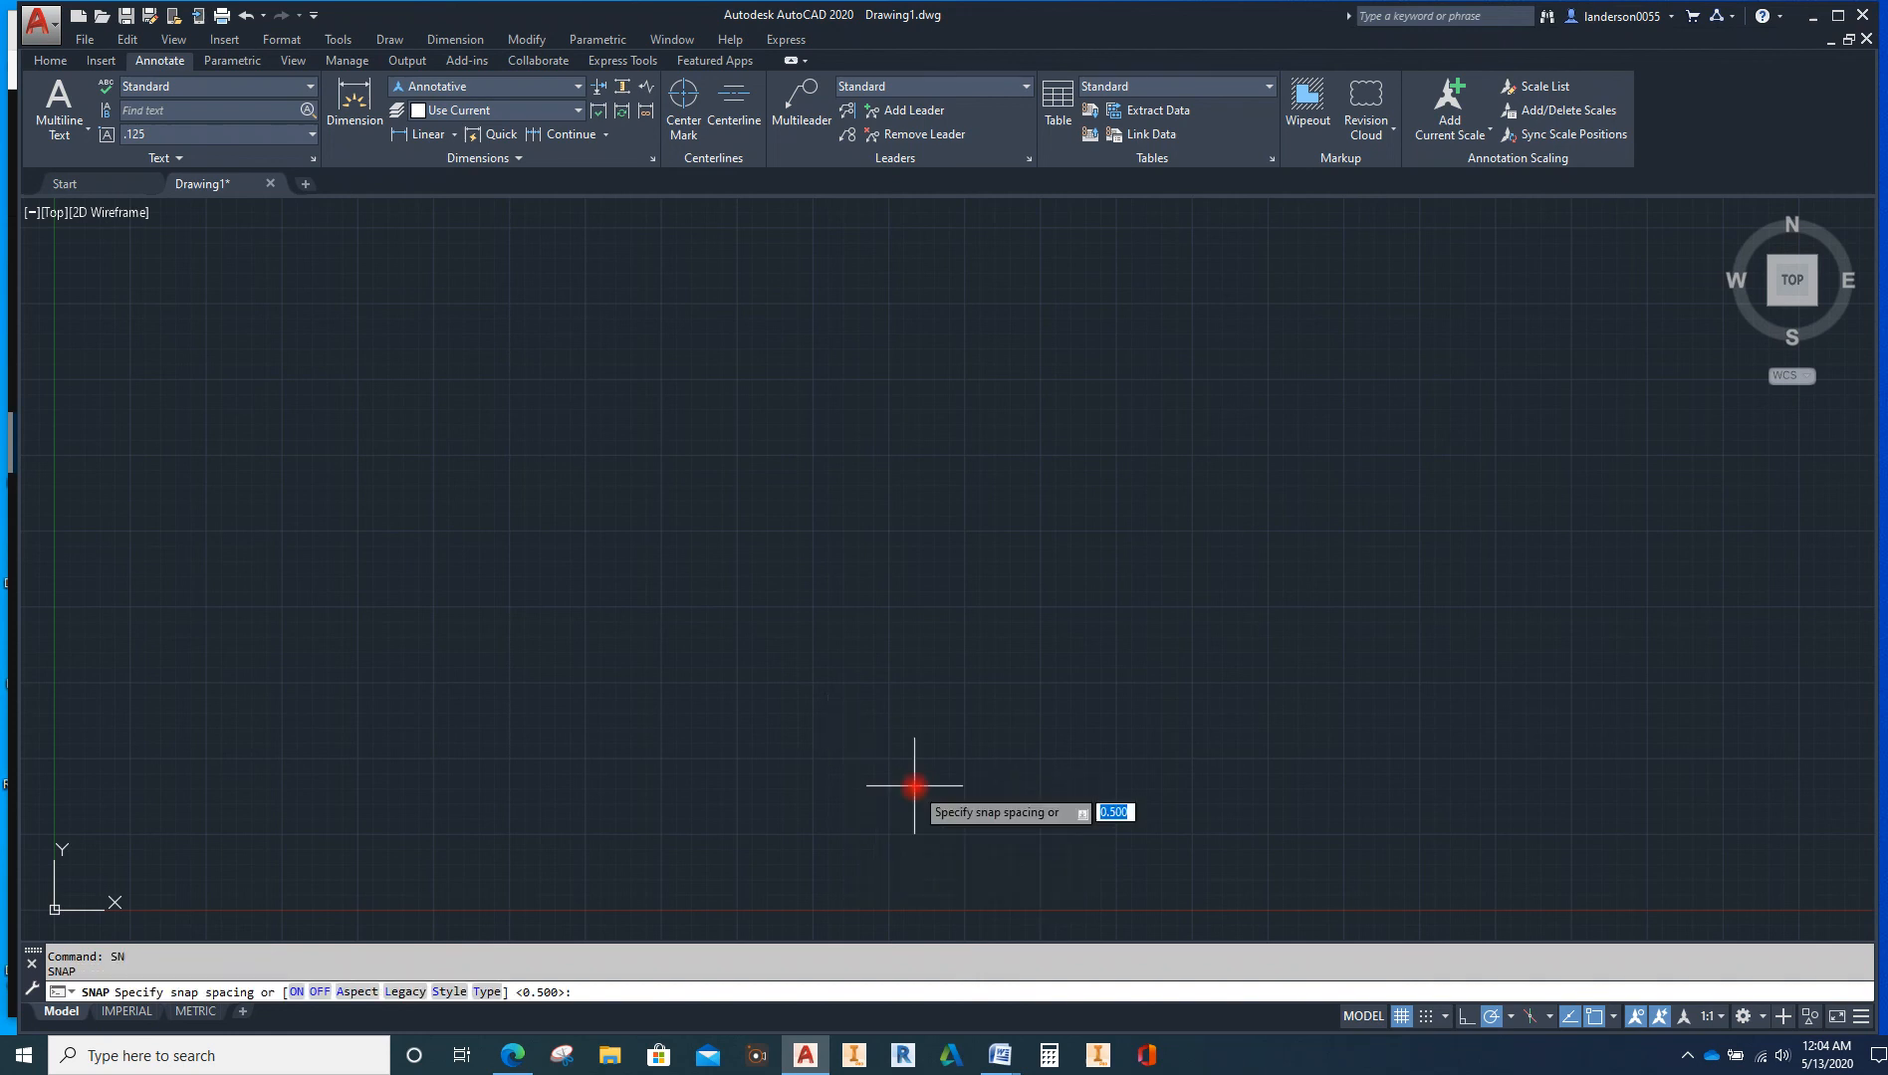
key(Down)
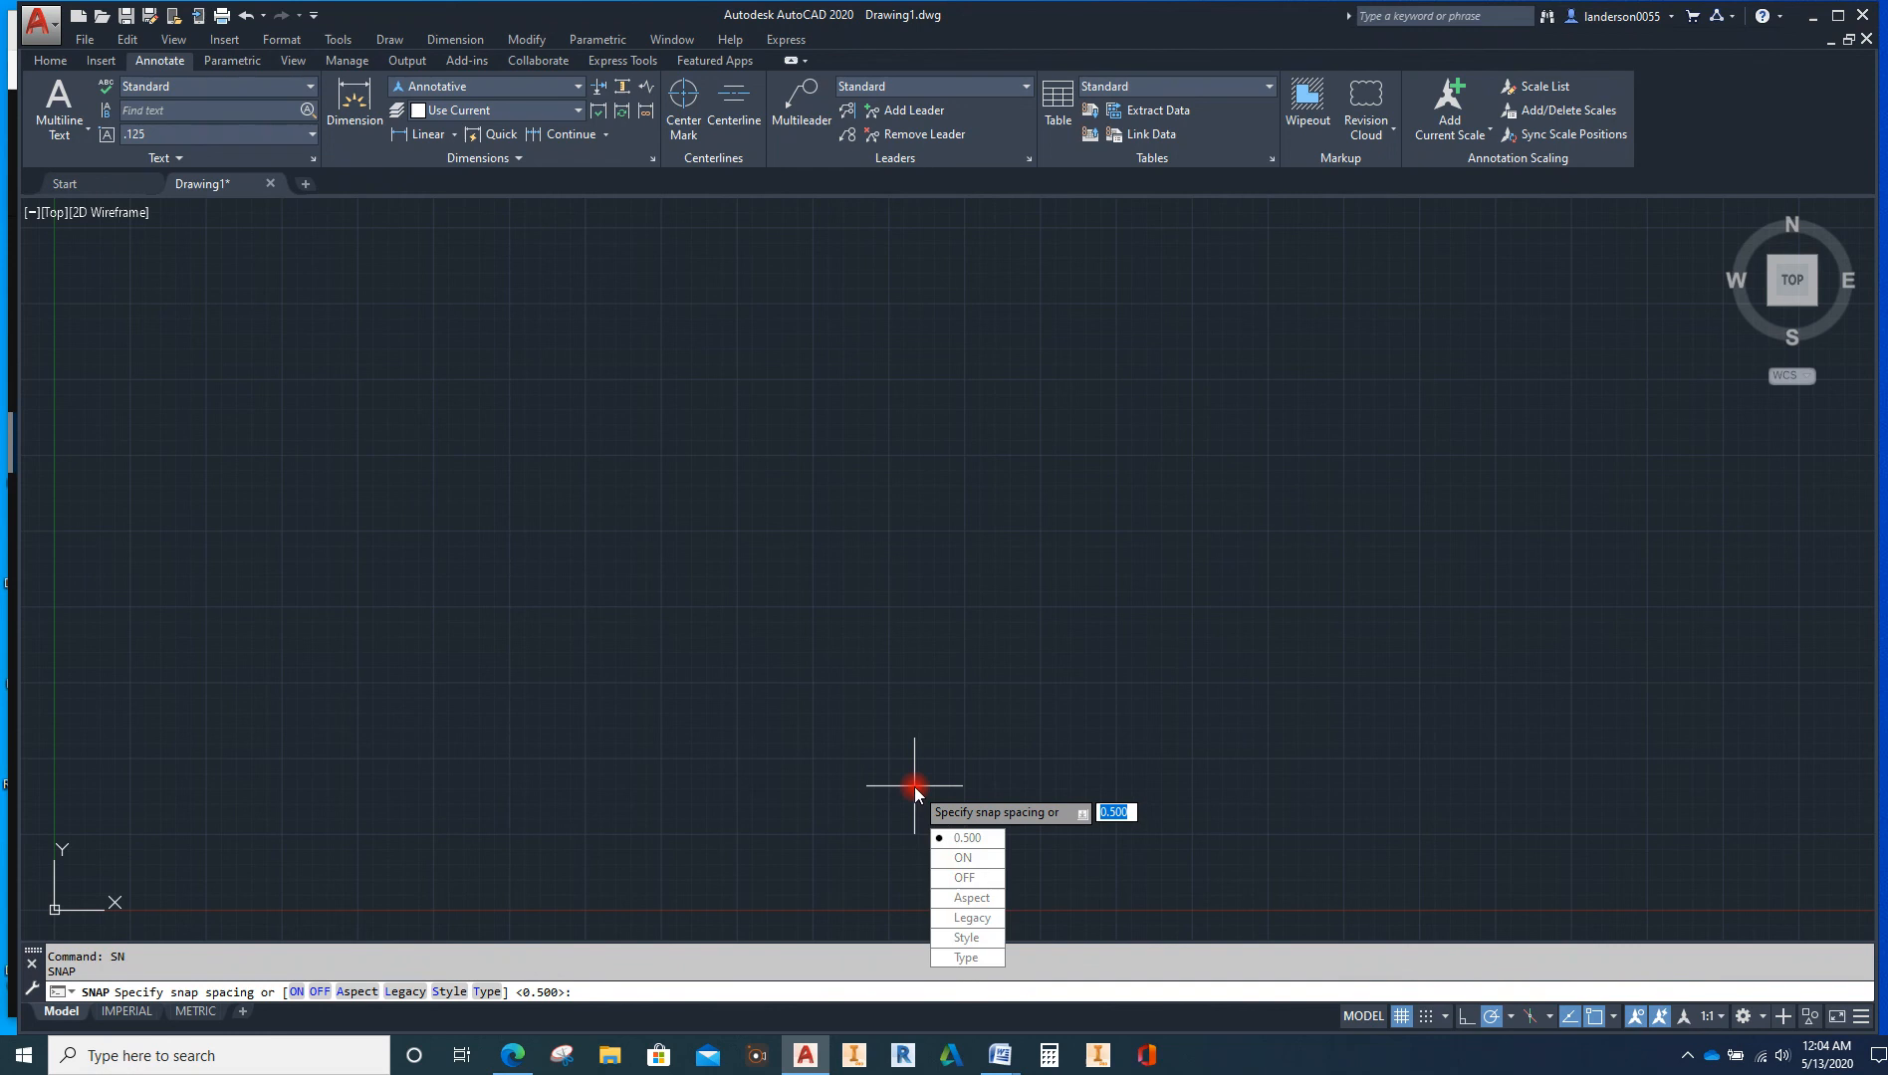
key(Down)
key(Down)
key(Down)
key(Down)
key(Down)
key(Down)
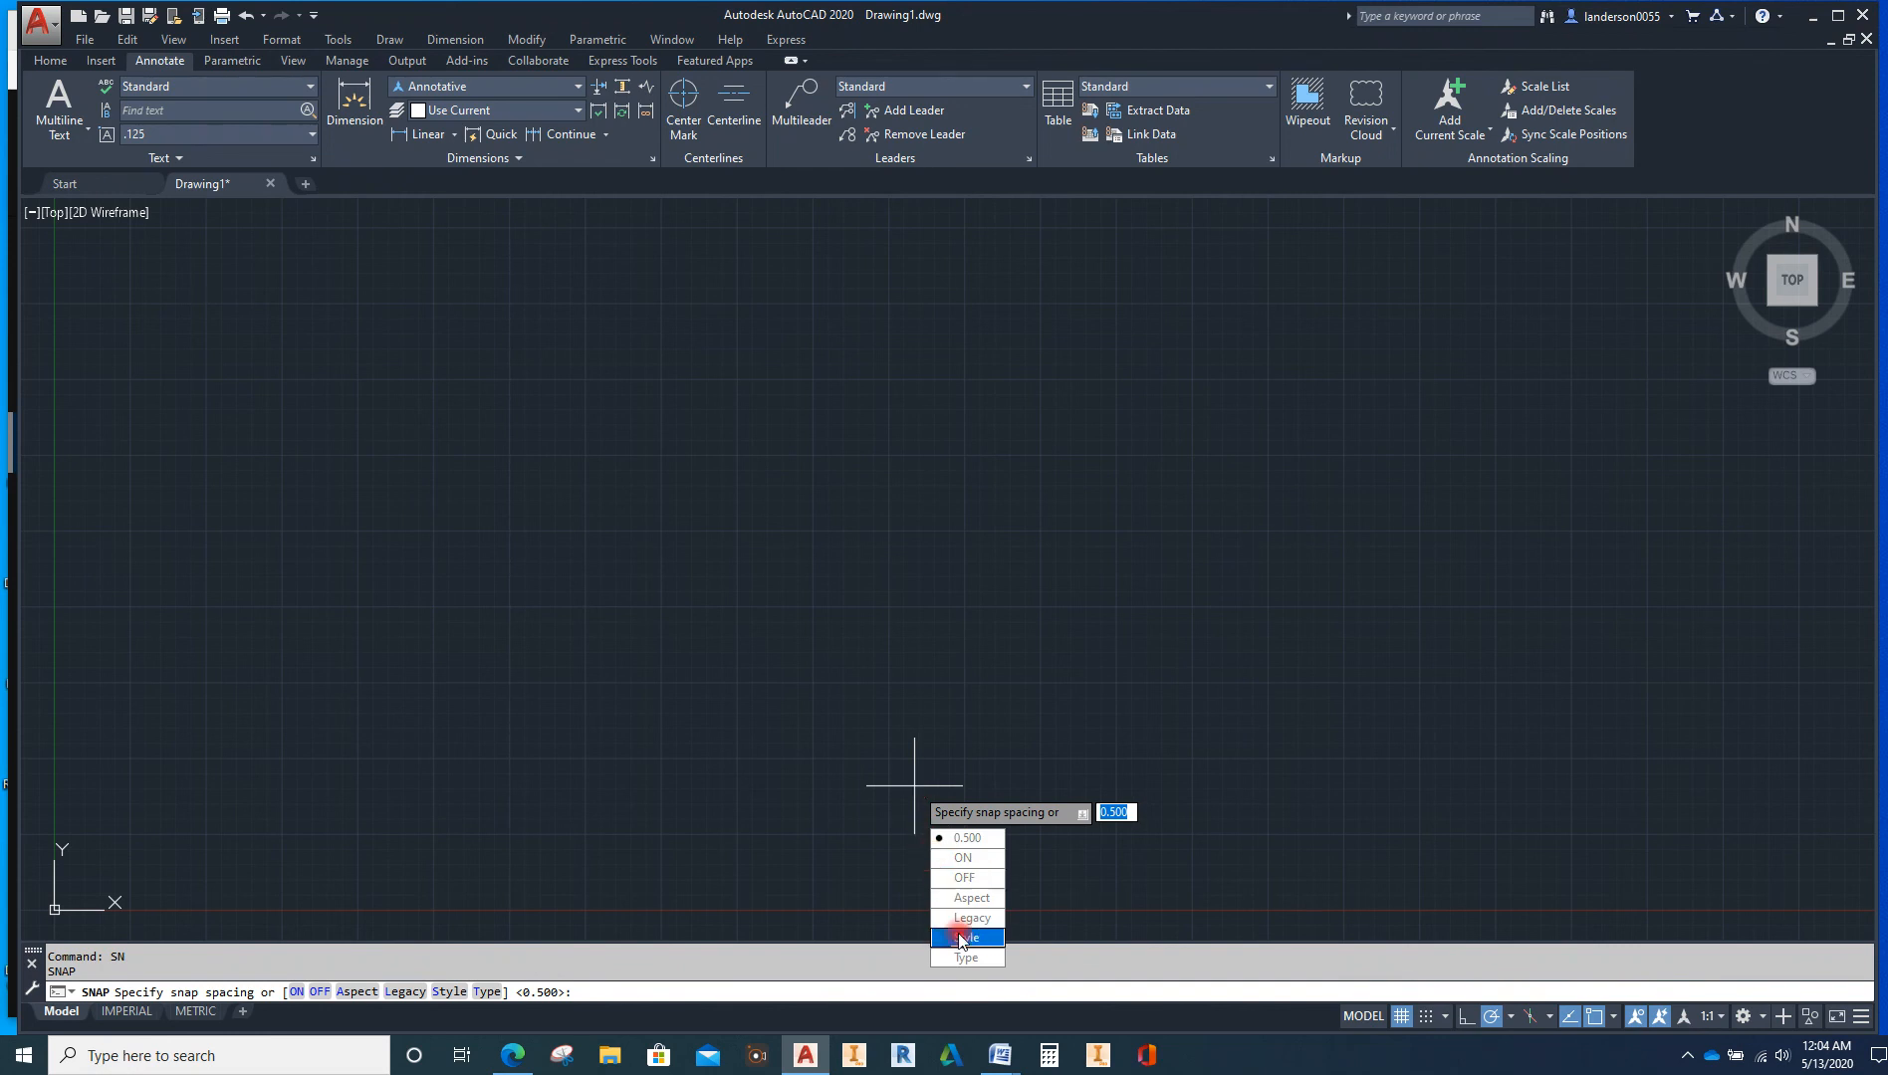
key(Return)
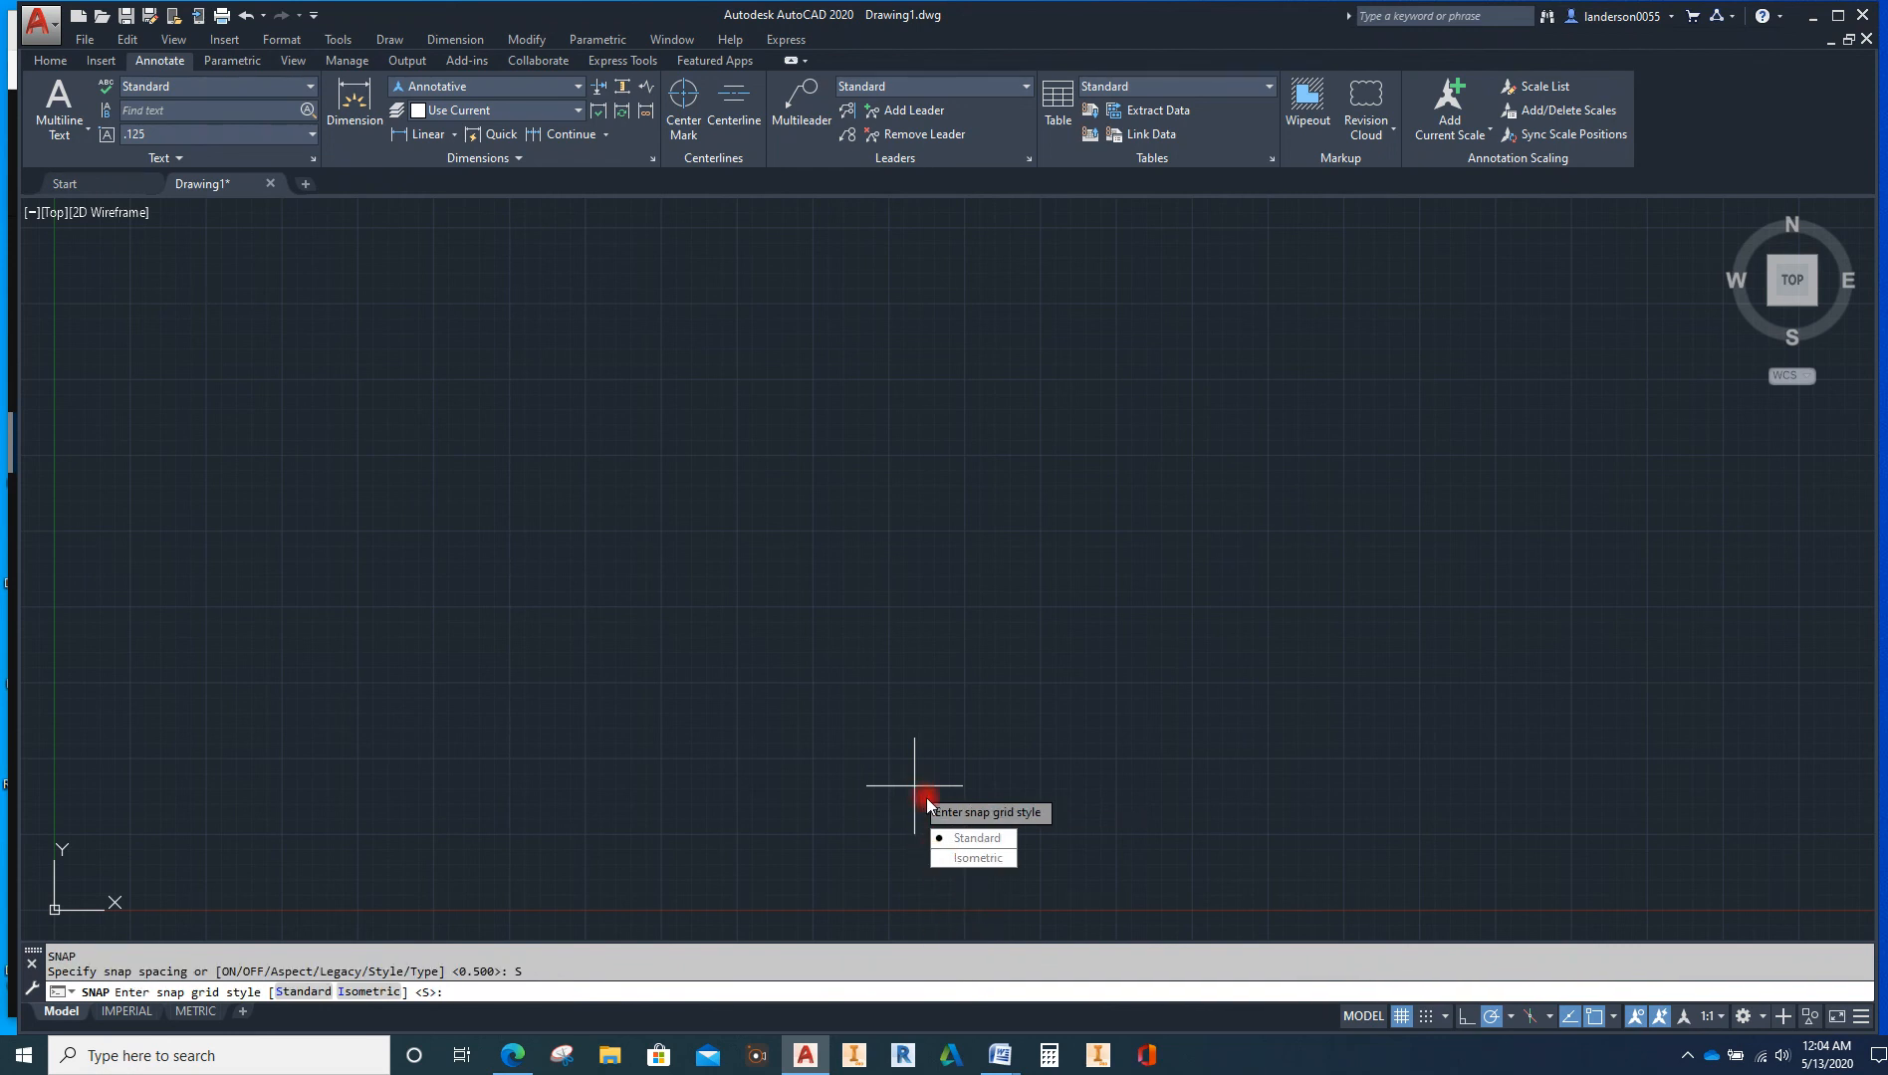
key(Down)
key(Return)
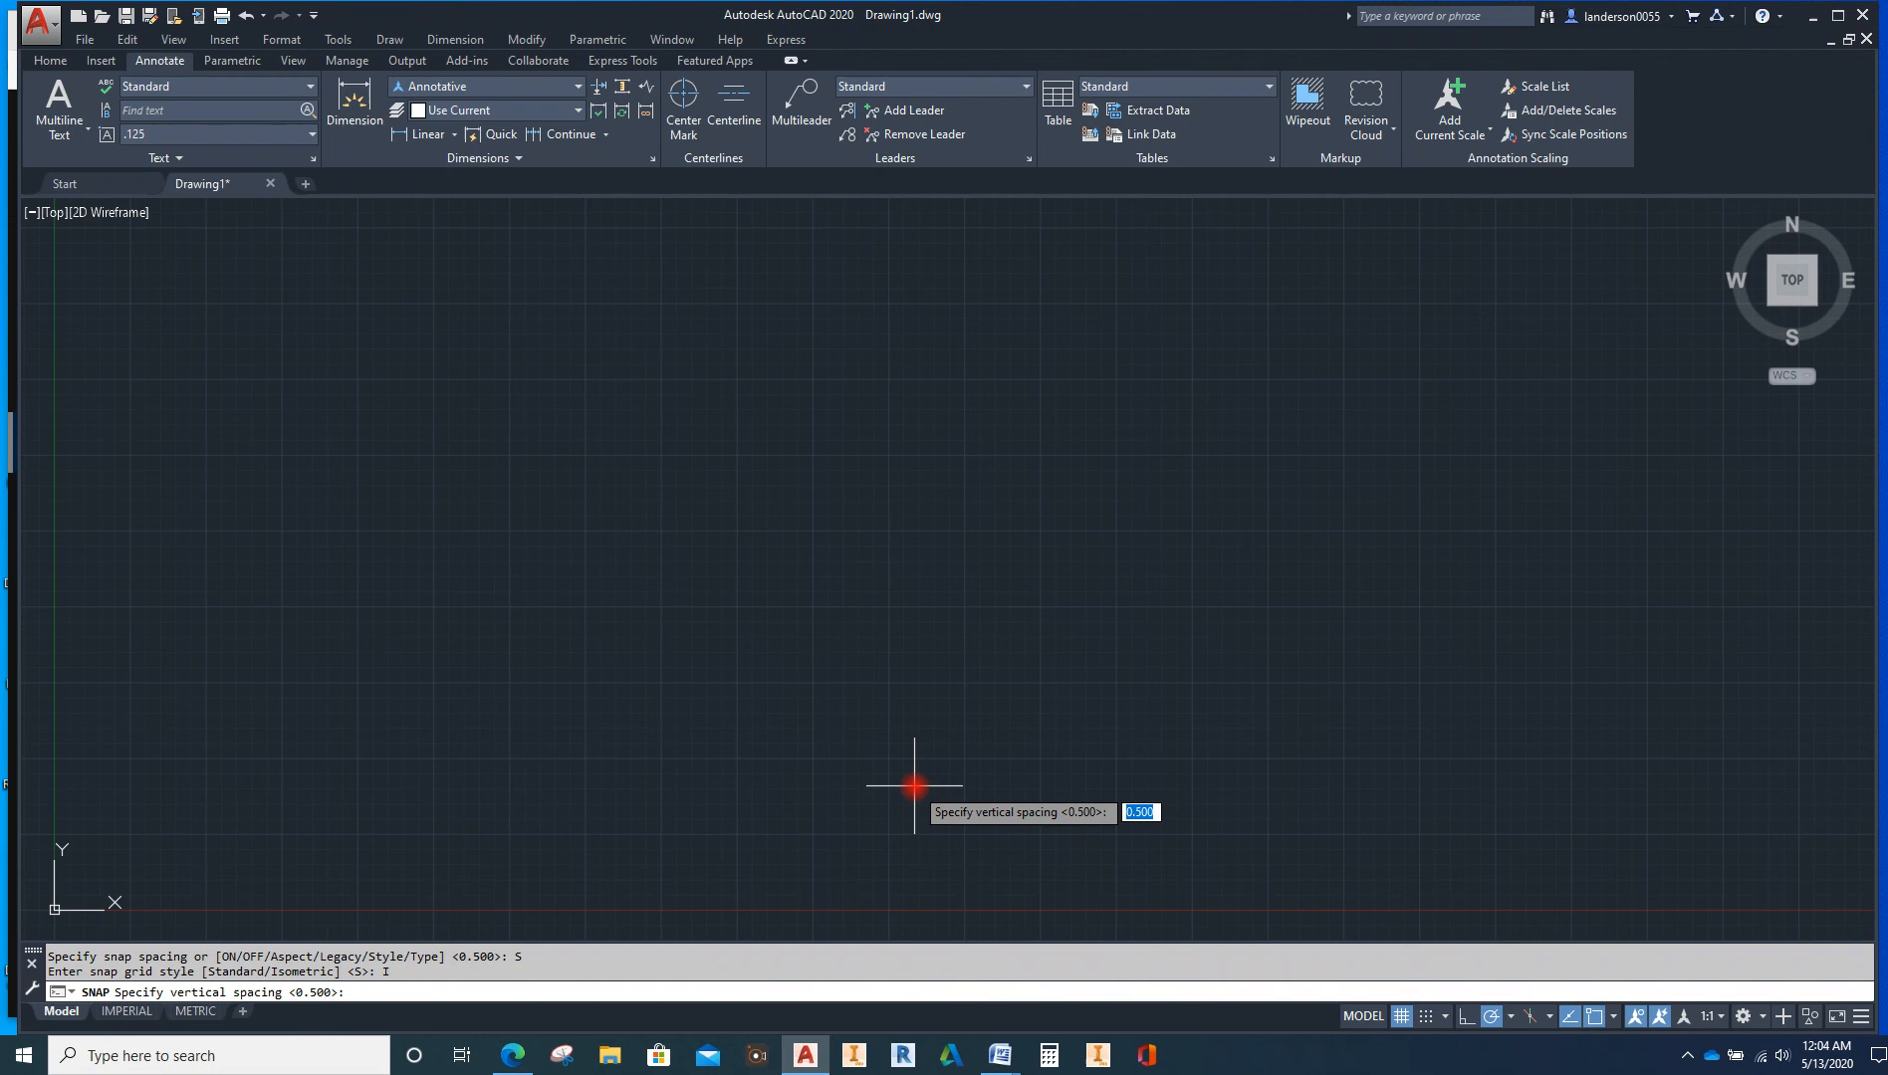
key(Return)
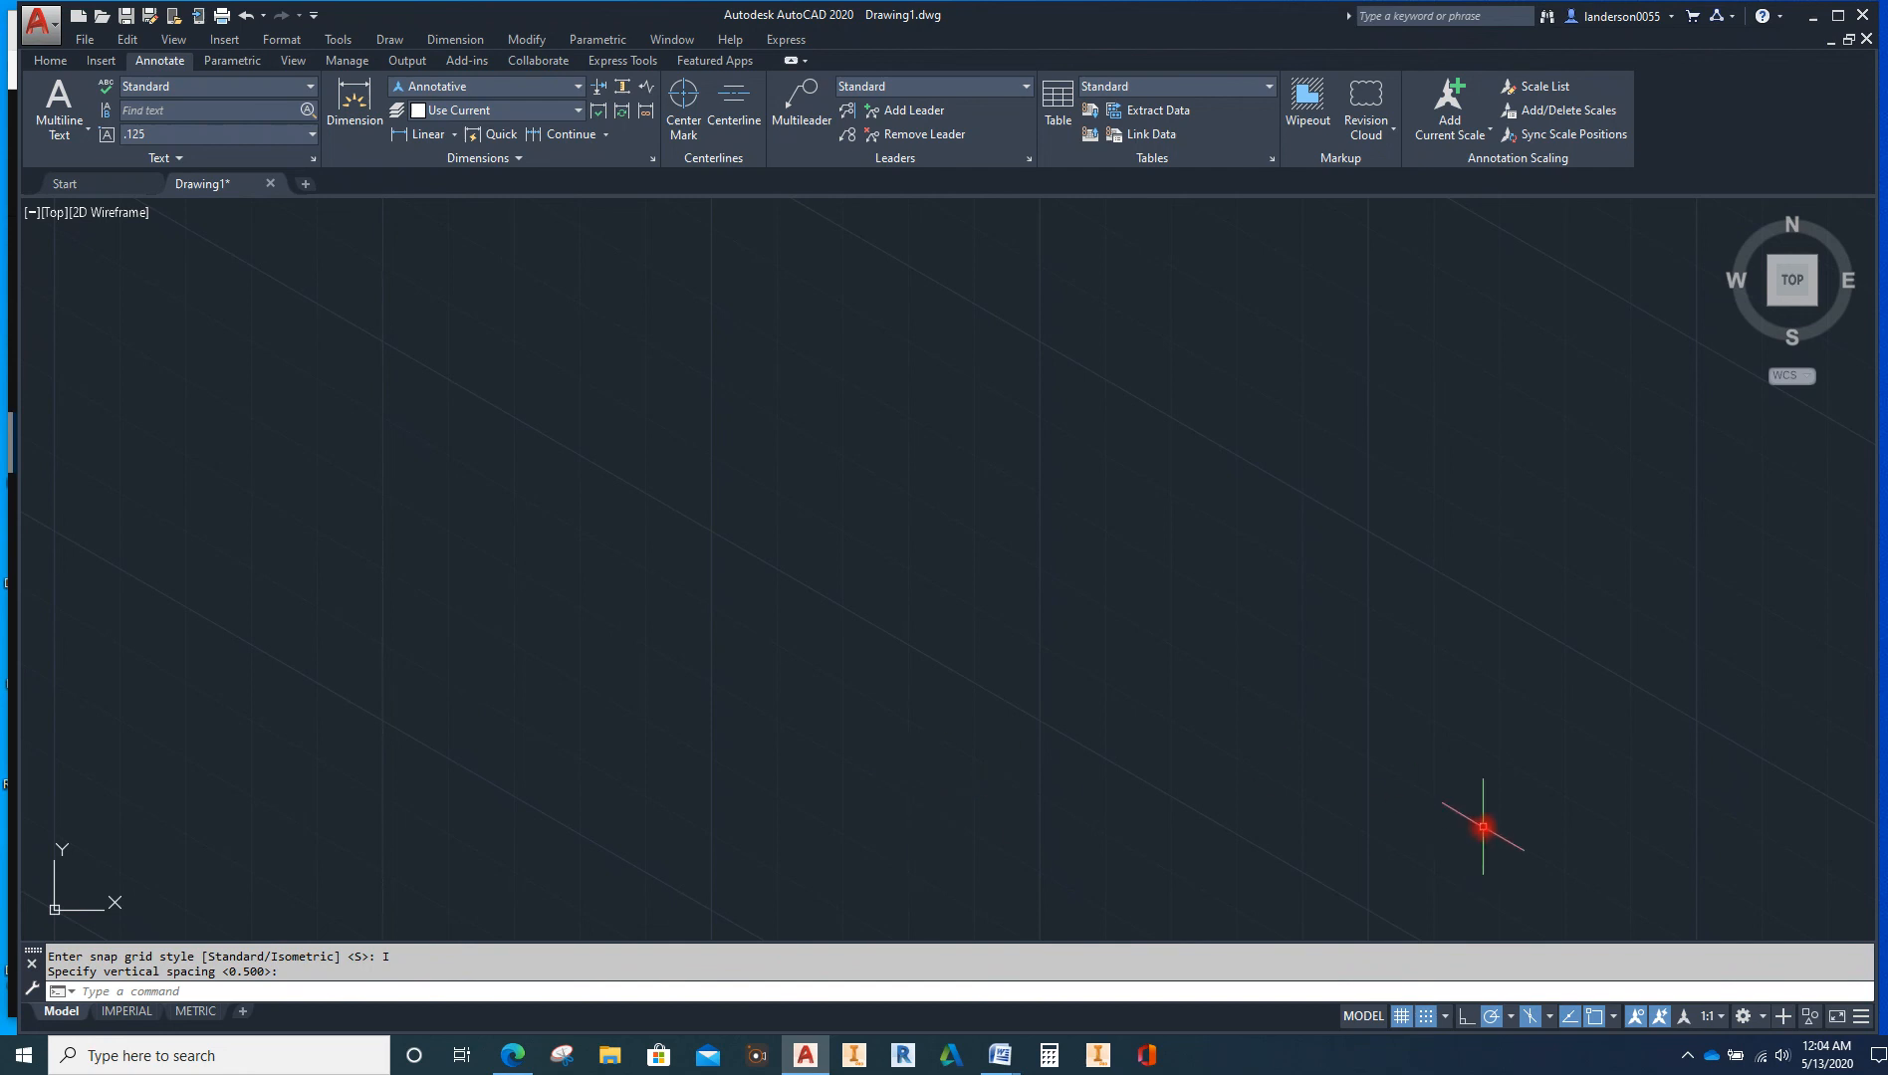
Switch the isometric drafting plane to isoplane Top and make layer 0 current
click(1550, 1019)
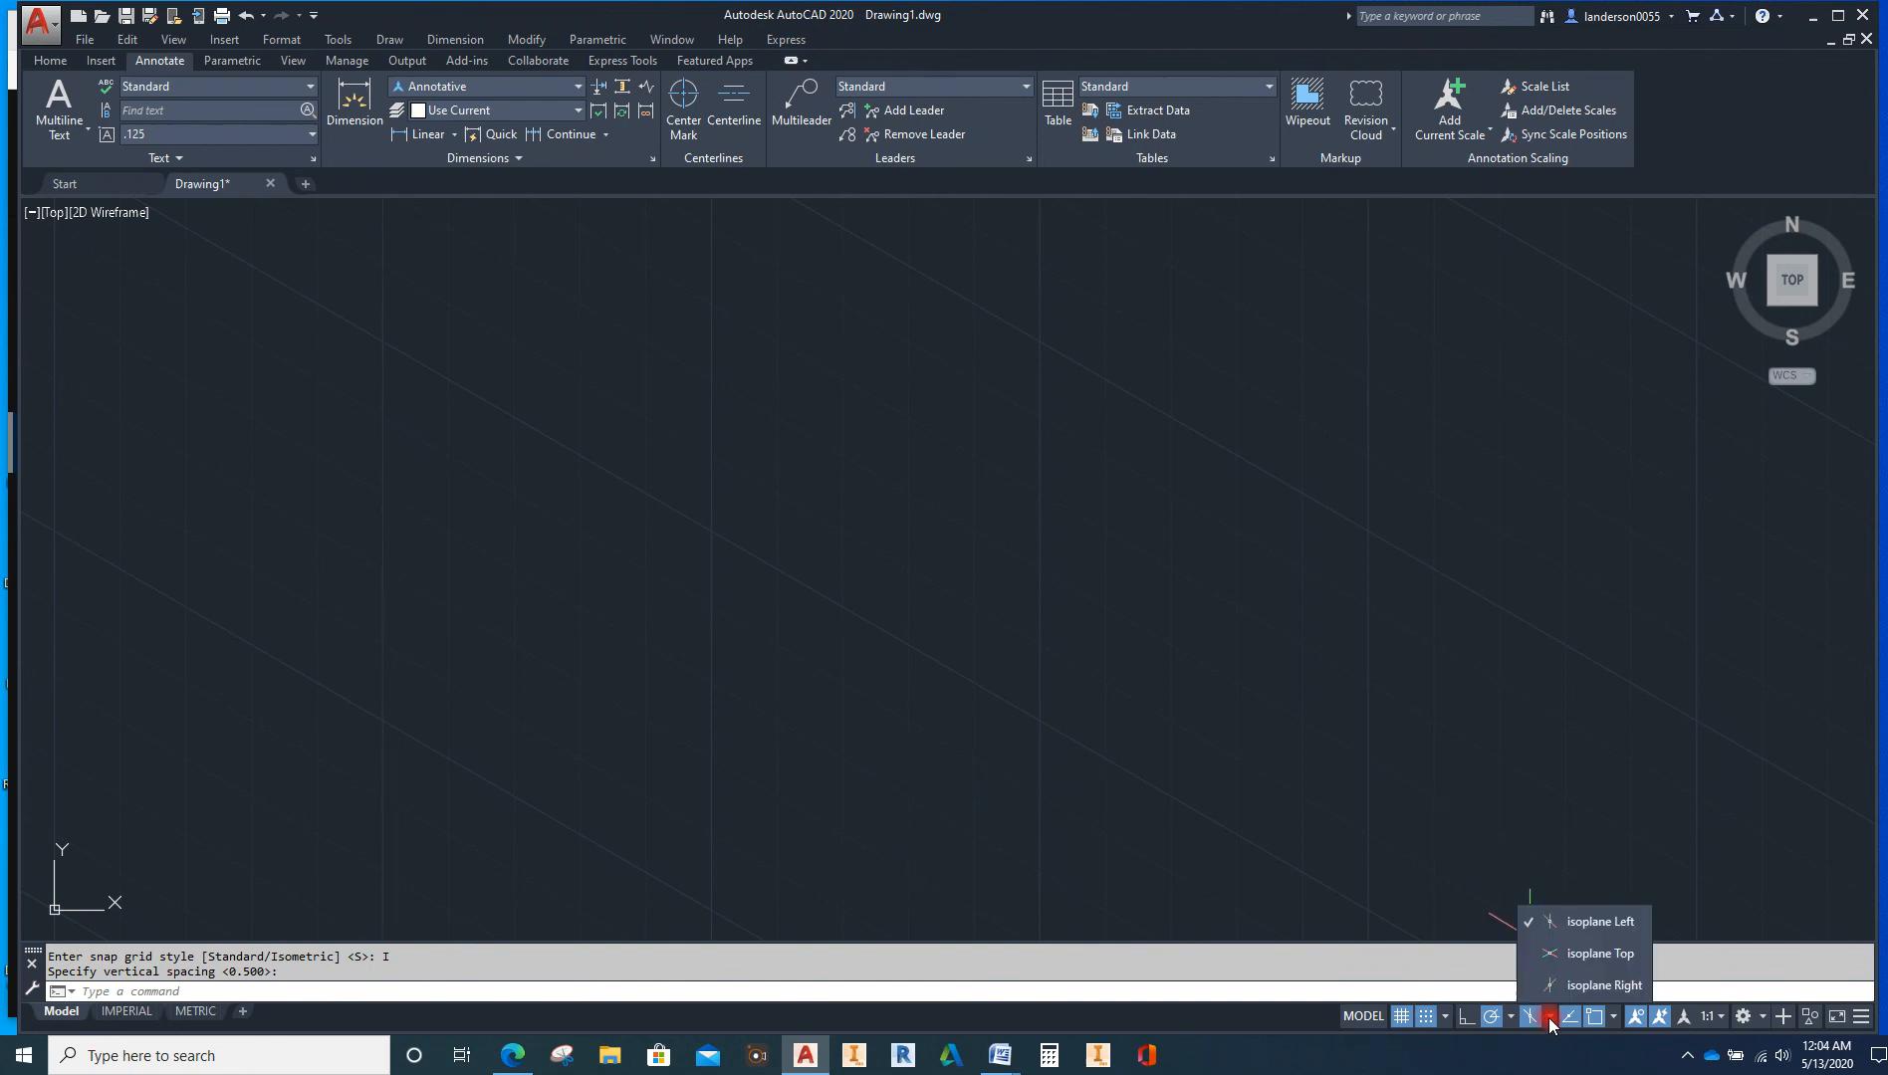
click(1589, 956)
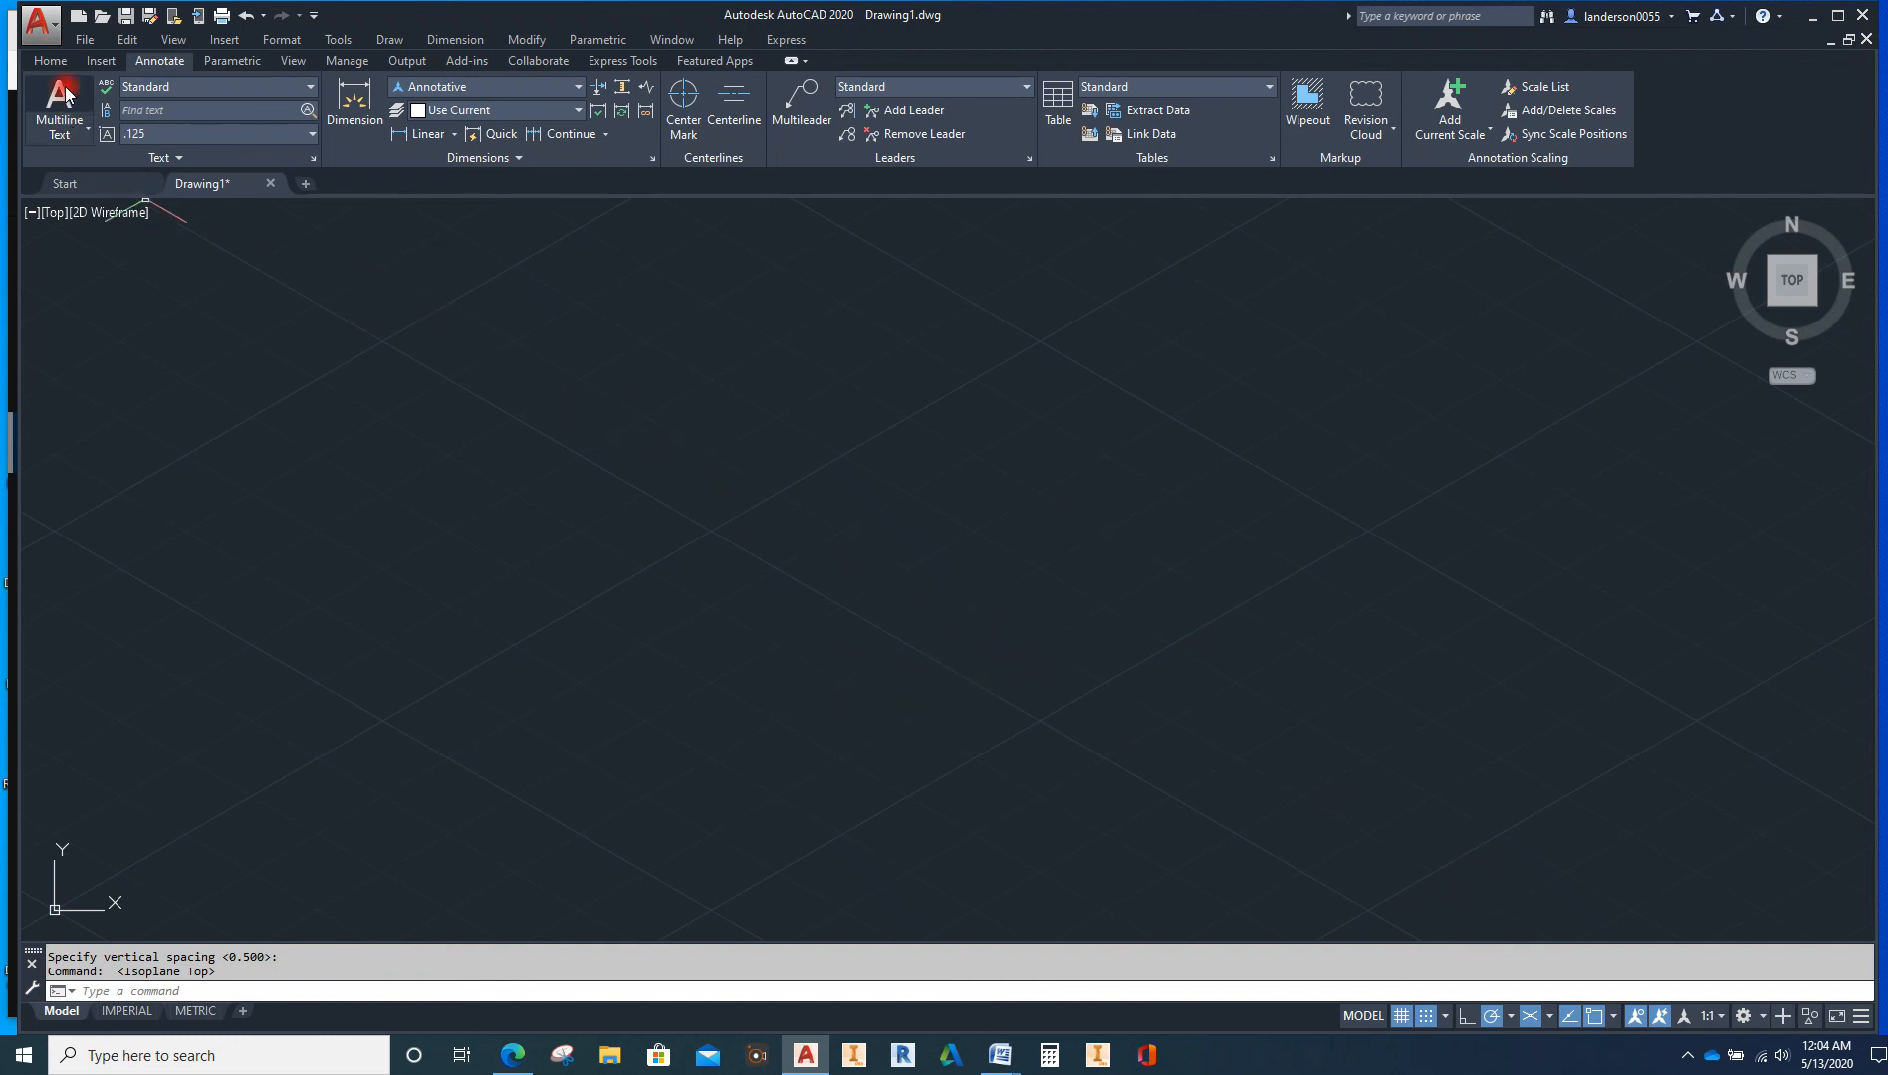
click(49, 59)
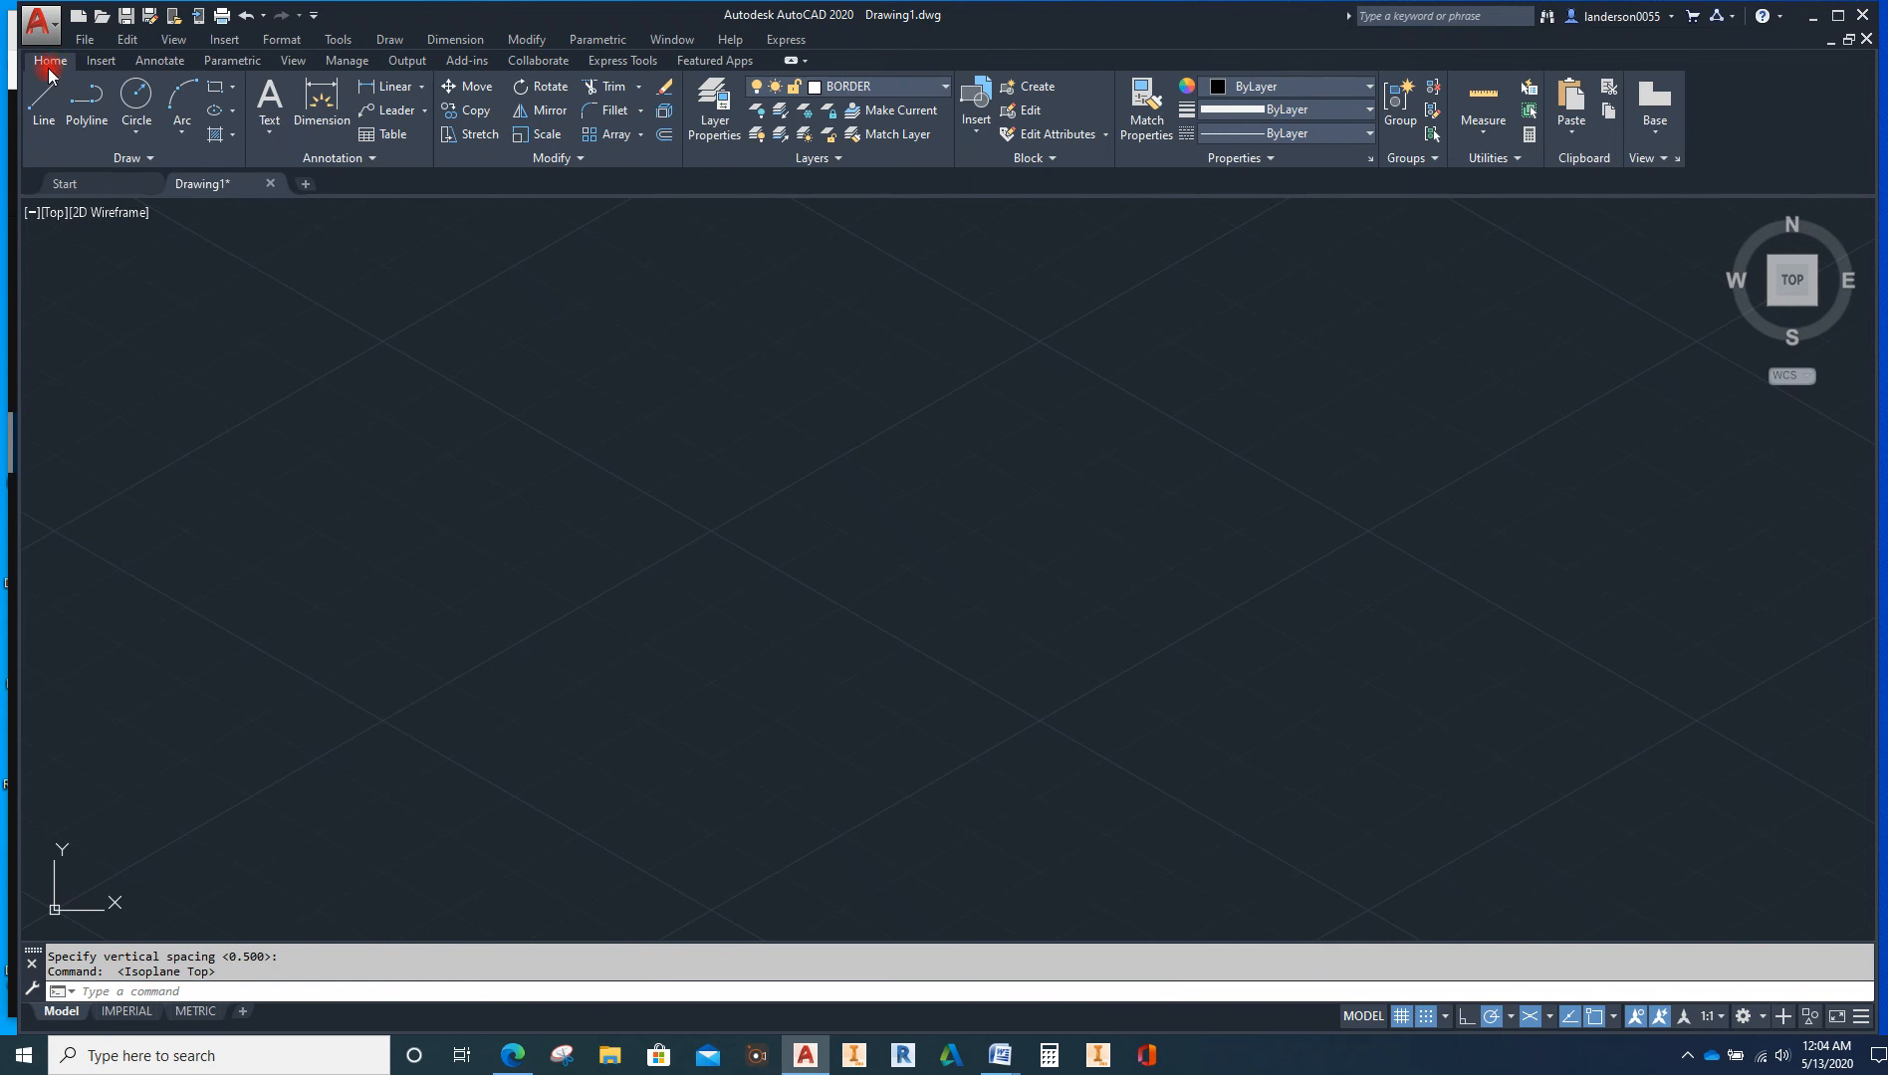
click(945, 88)
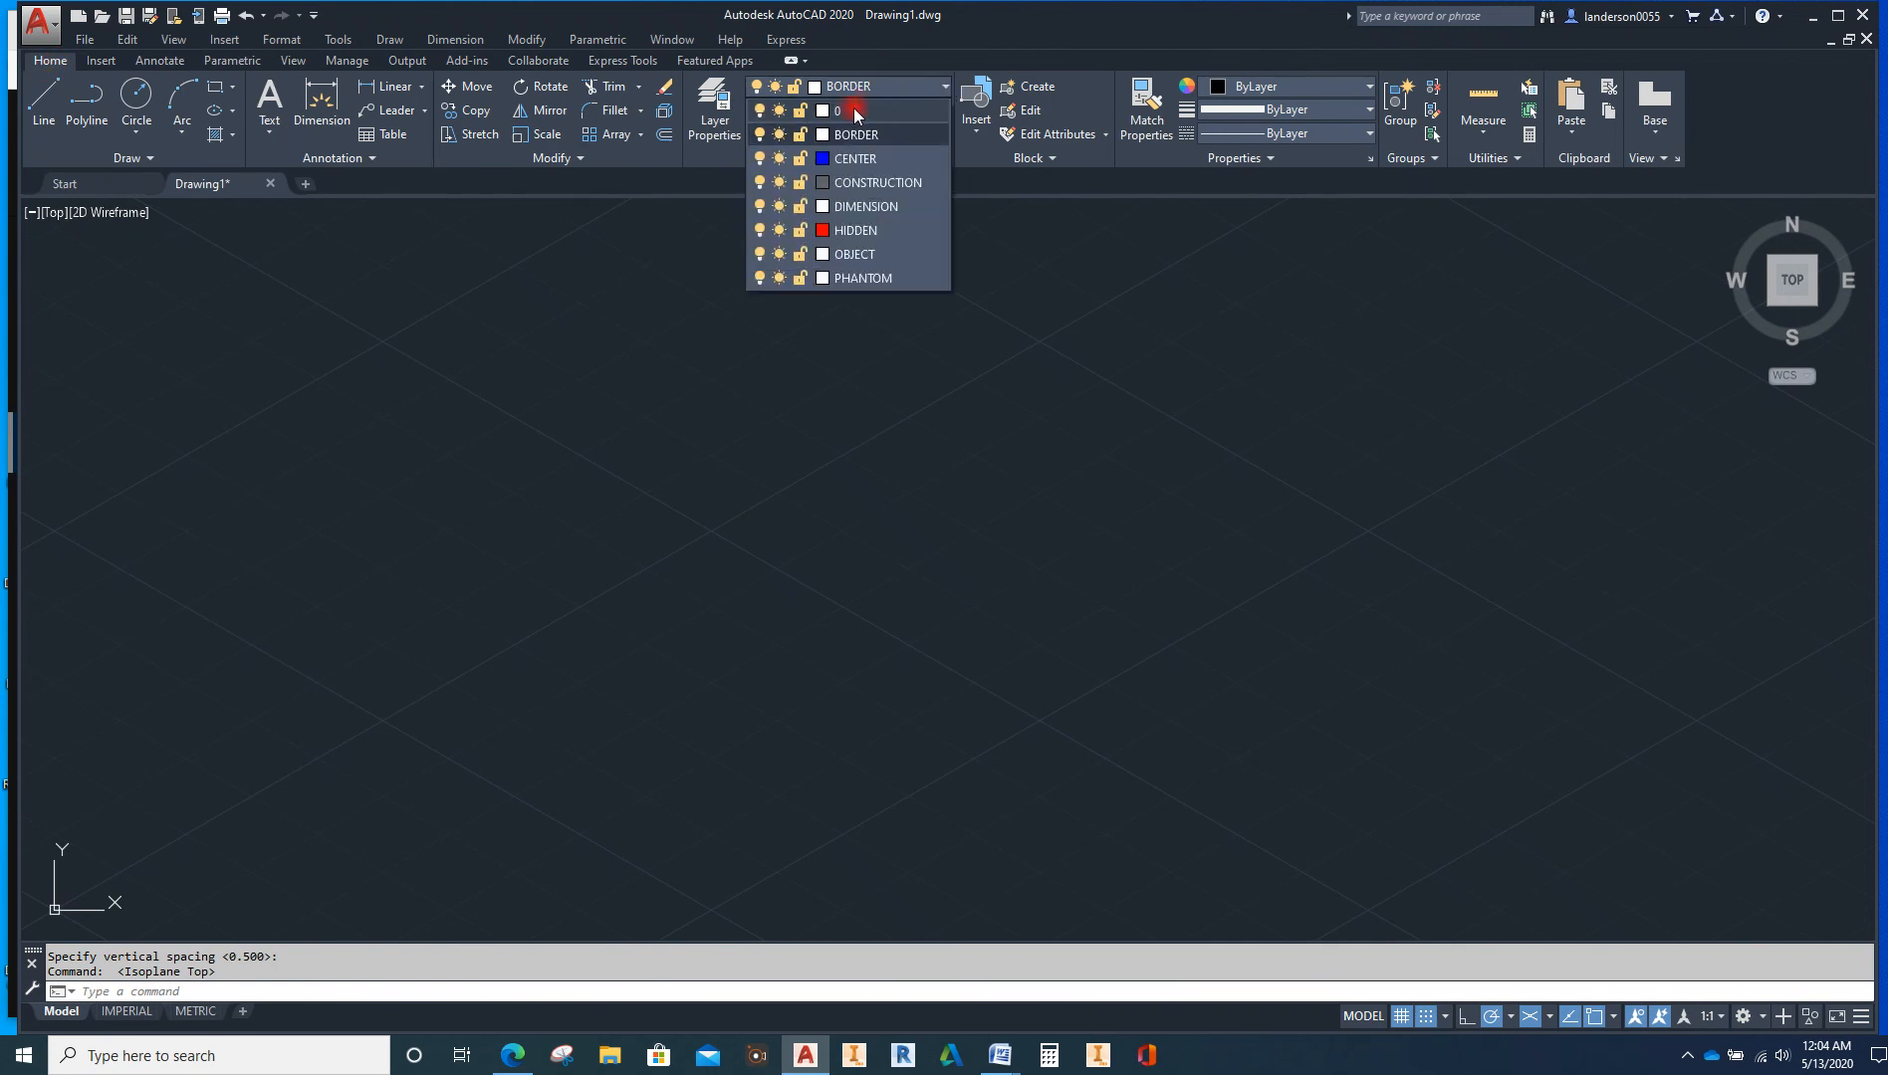
click(854, 112)
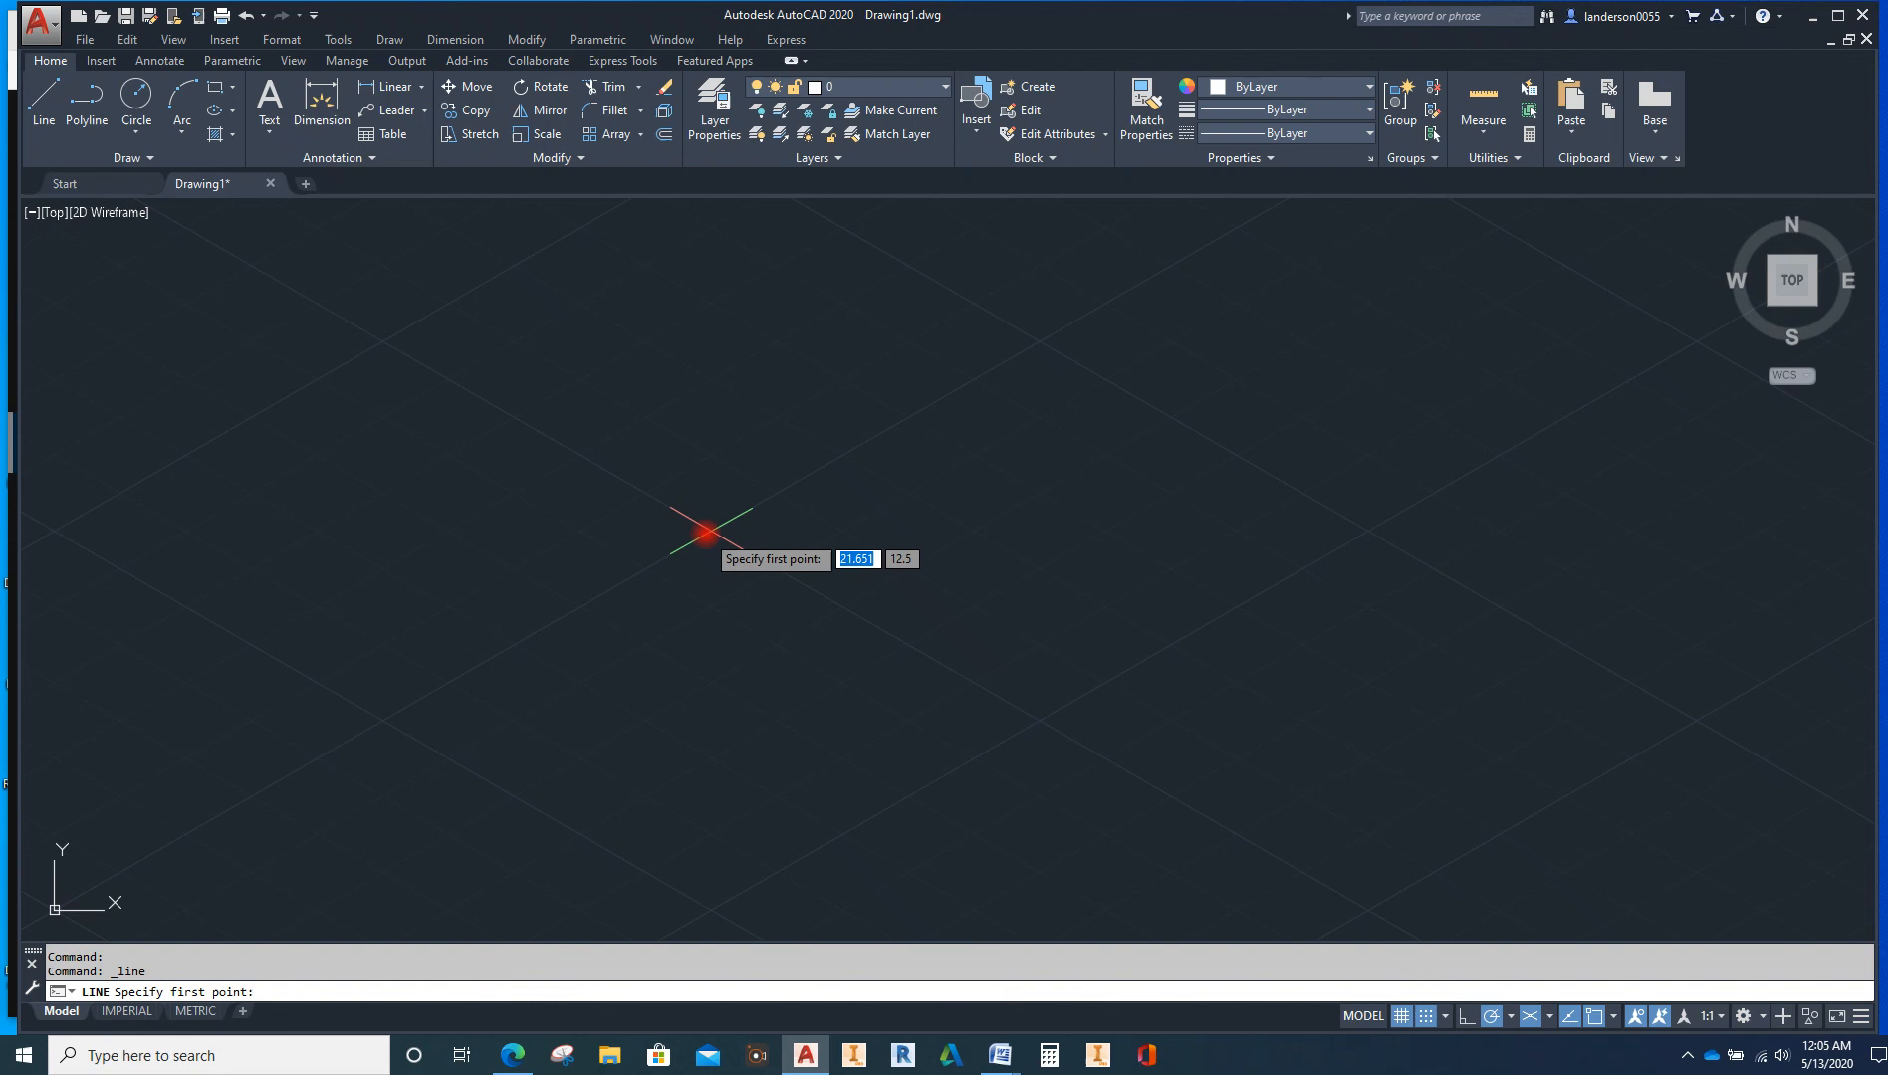
Draw a closed 3 by 2 isometric rectangle with lines along the 30° and 150° axes
click(711, 530)
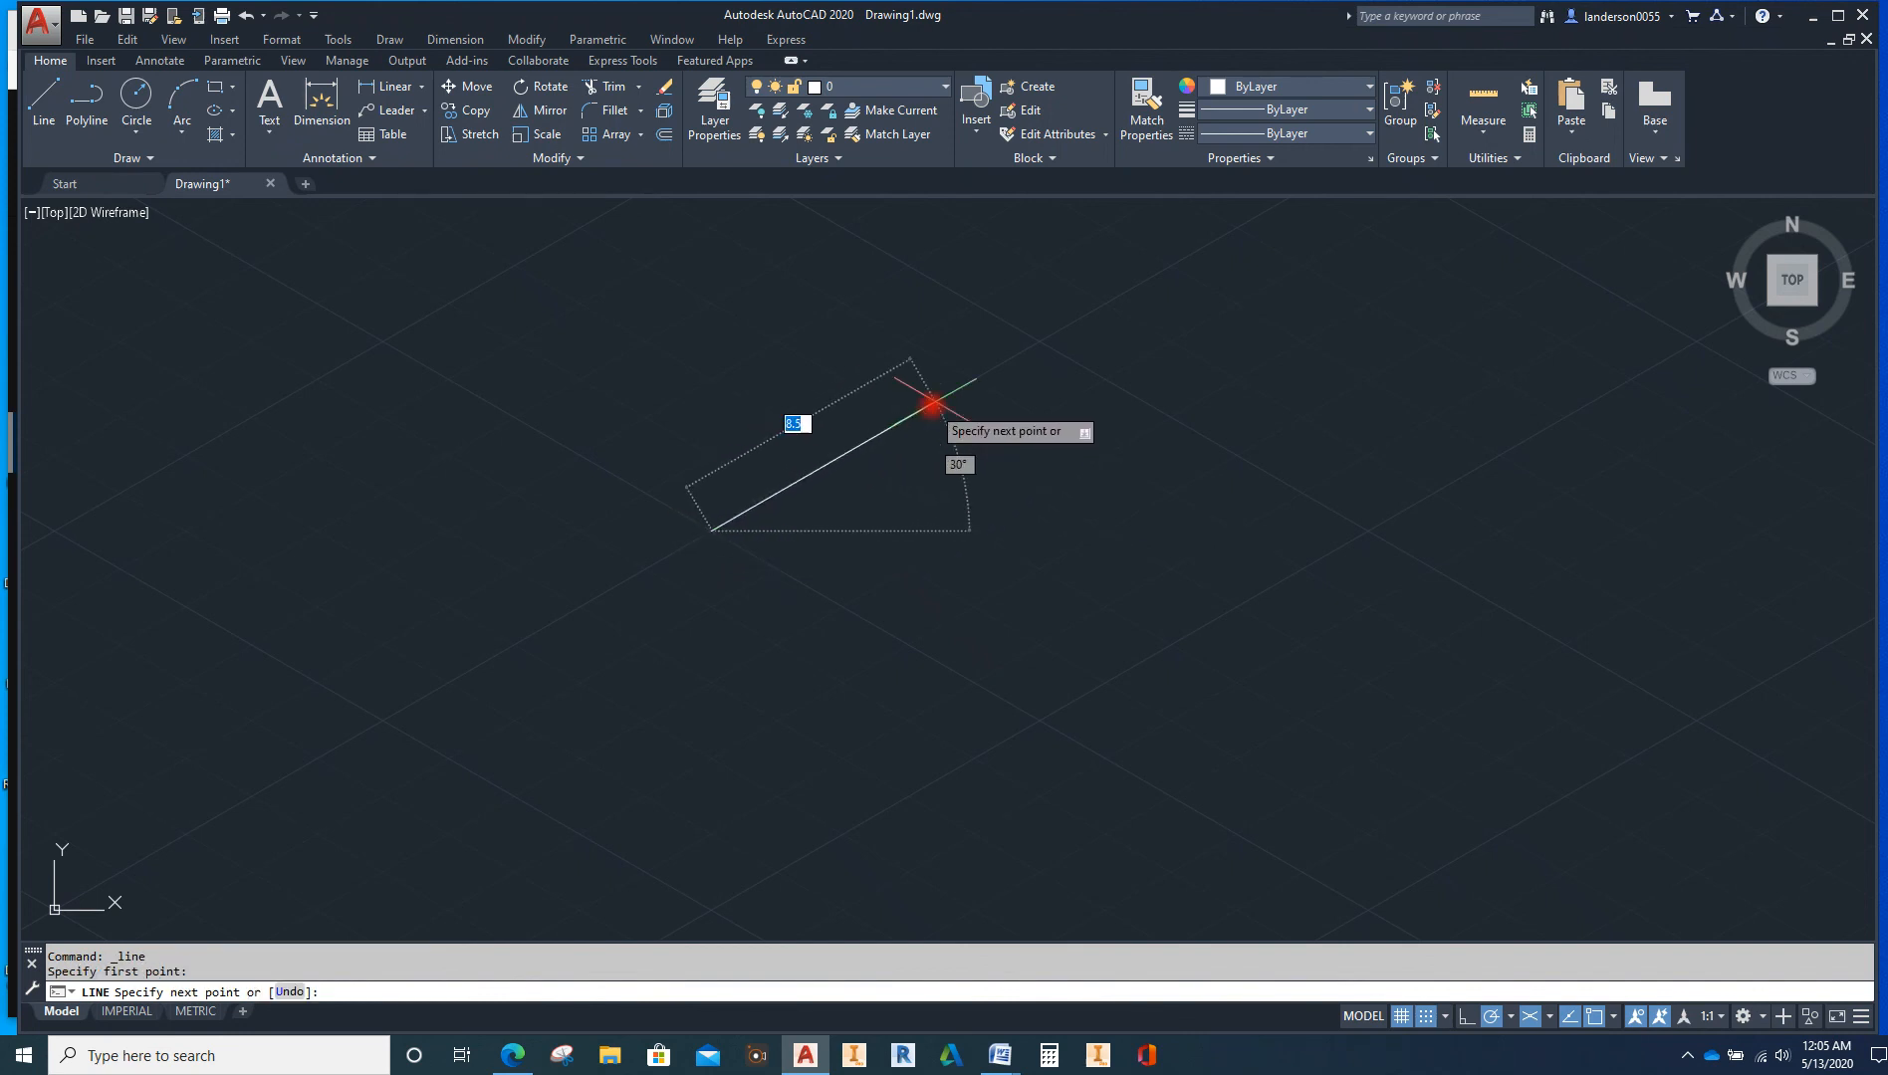
text(3)
key(Return)
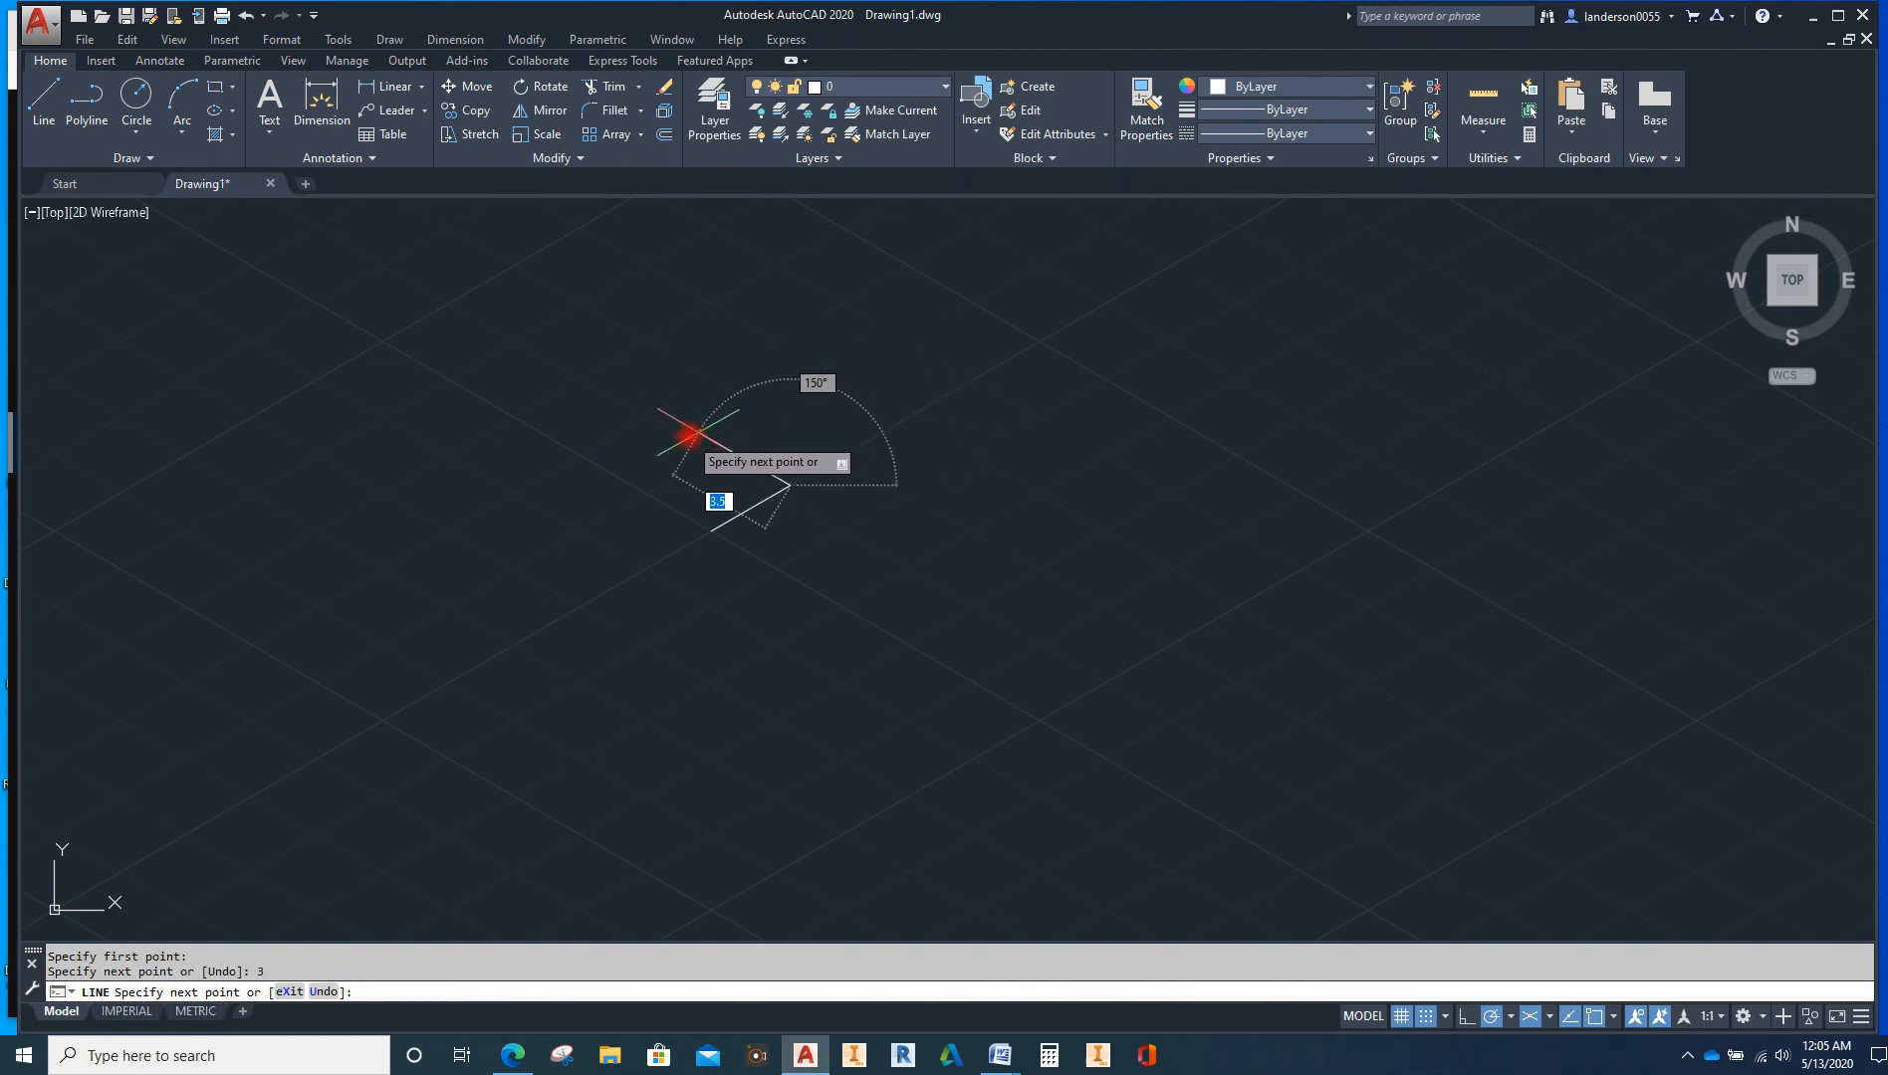
text(2)
key(Return)
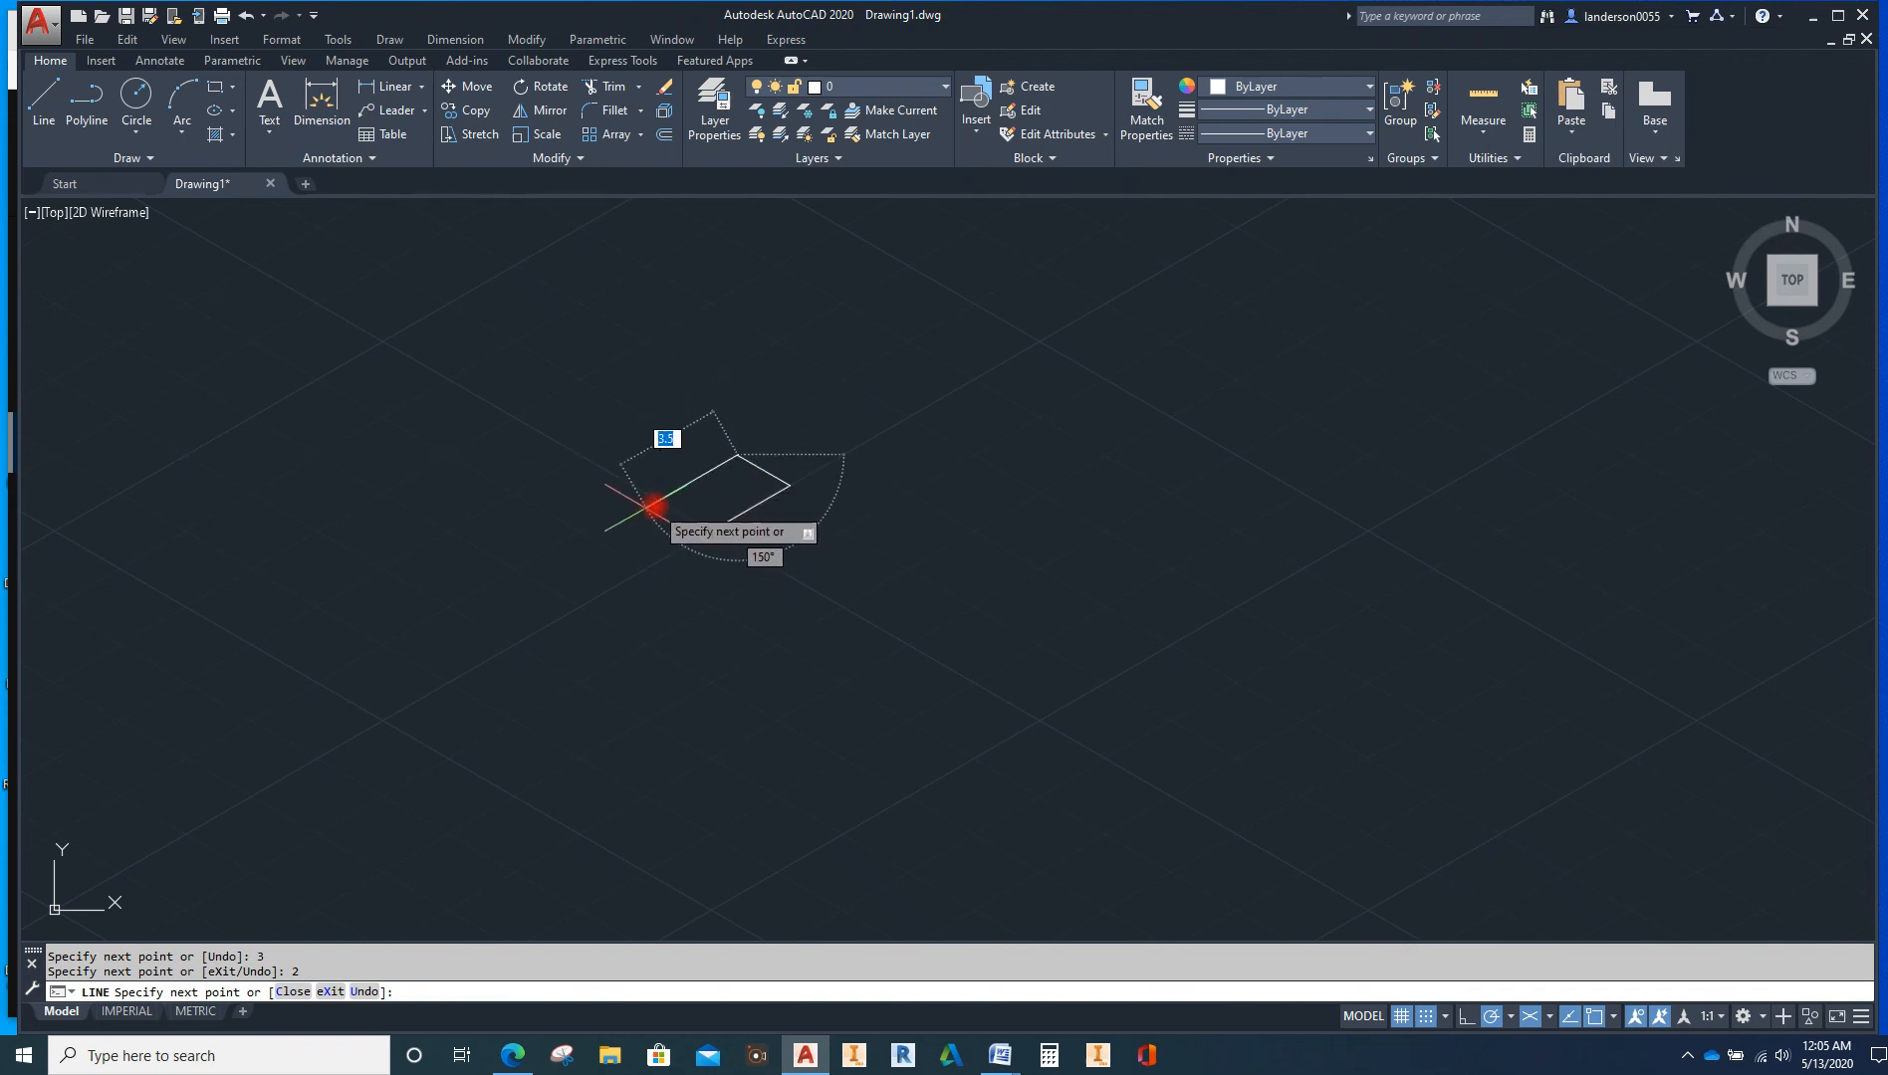
text(3)
key(Return)
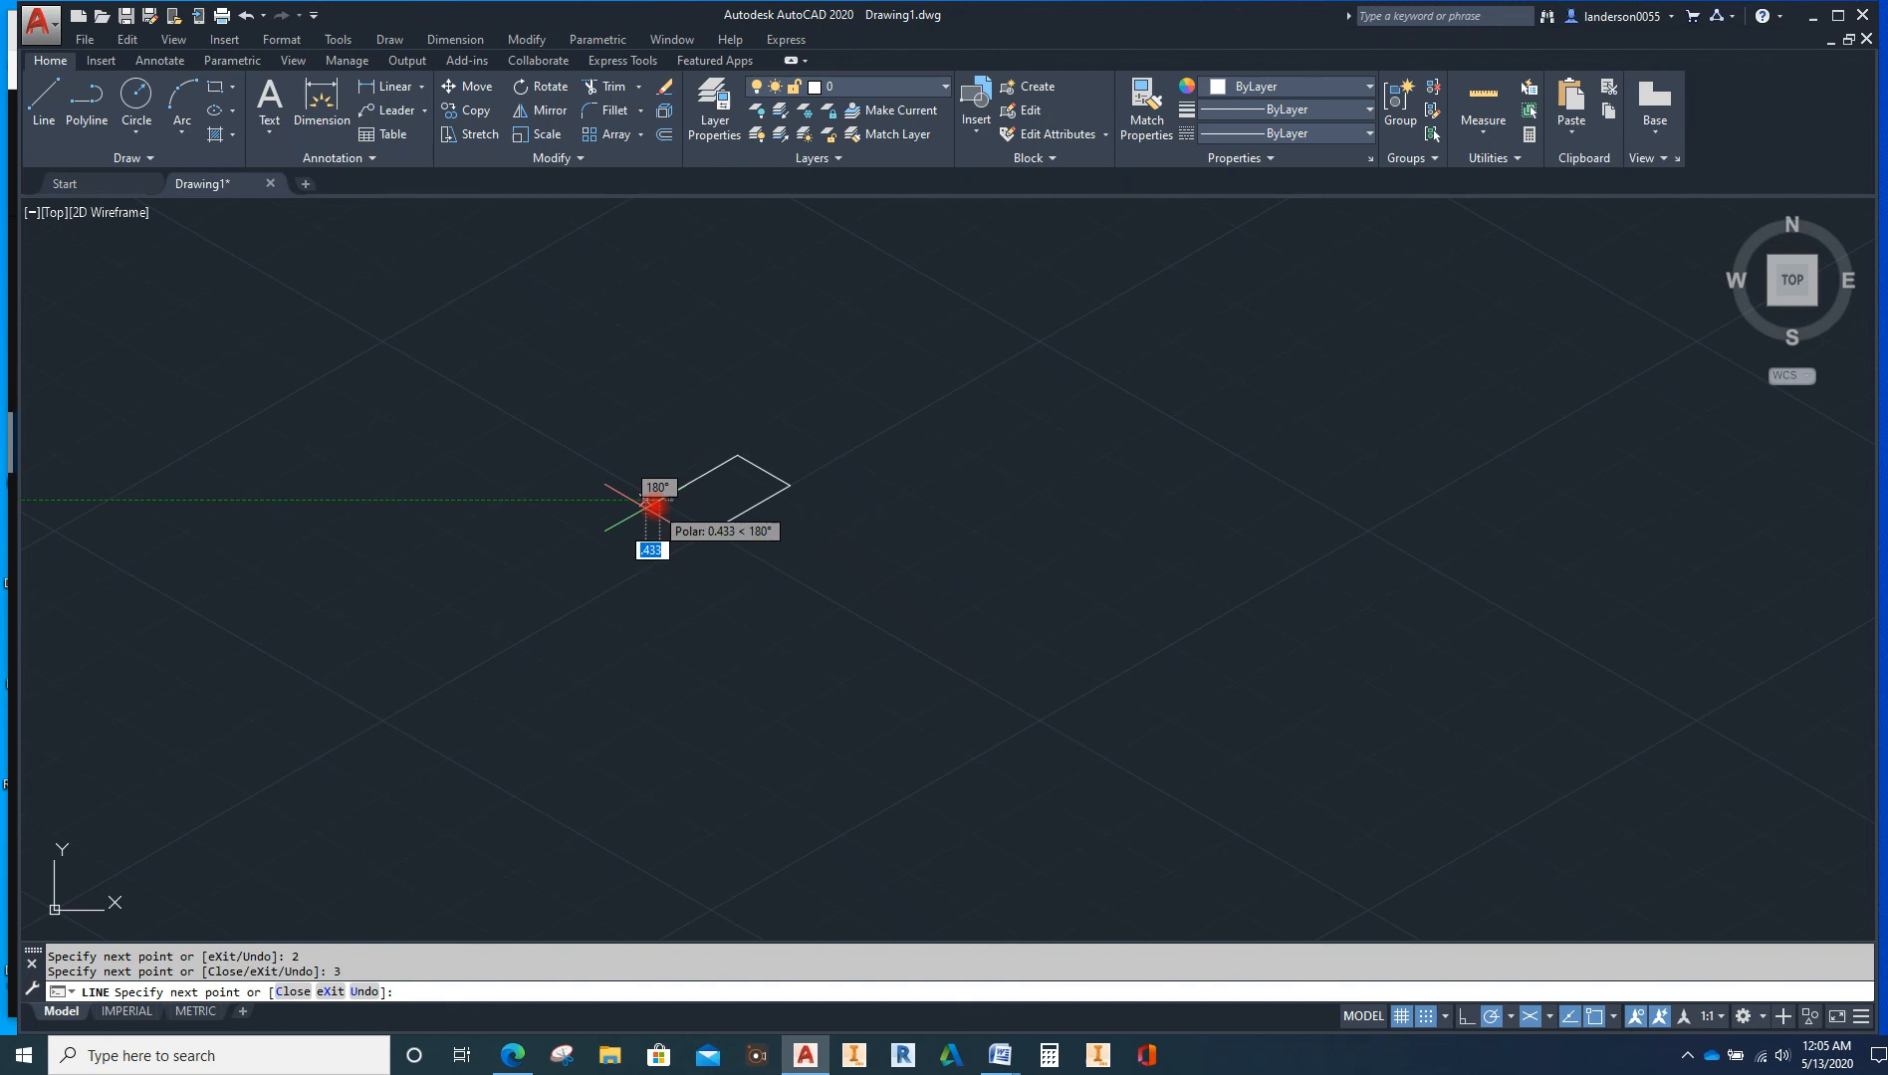
text(c)
key(Return)
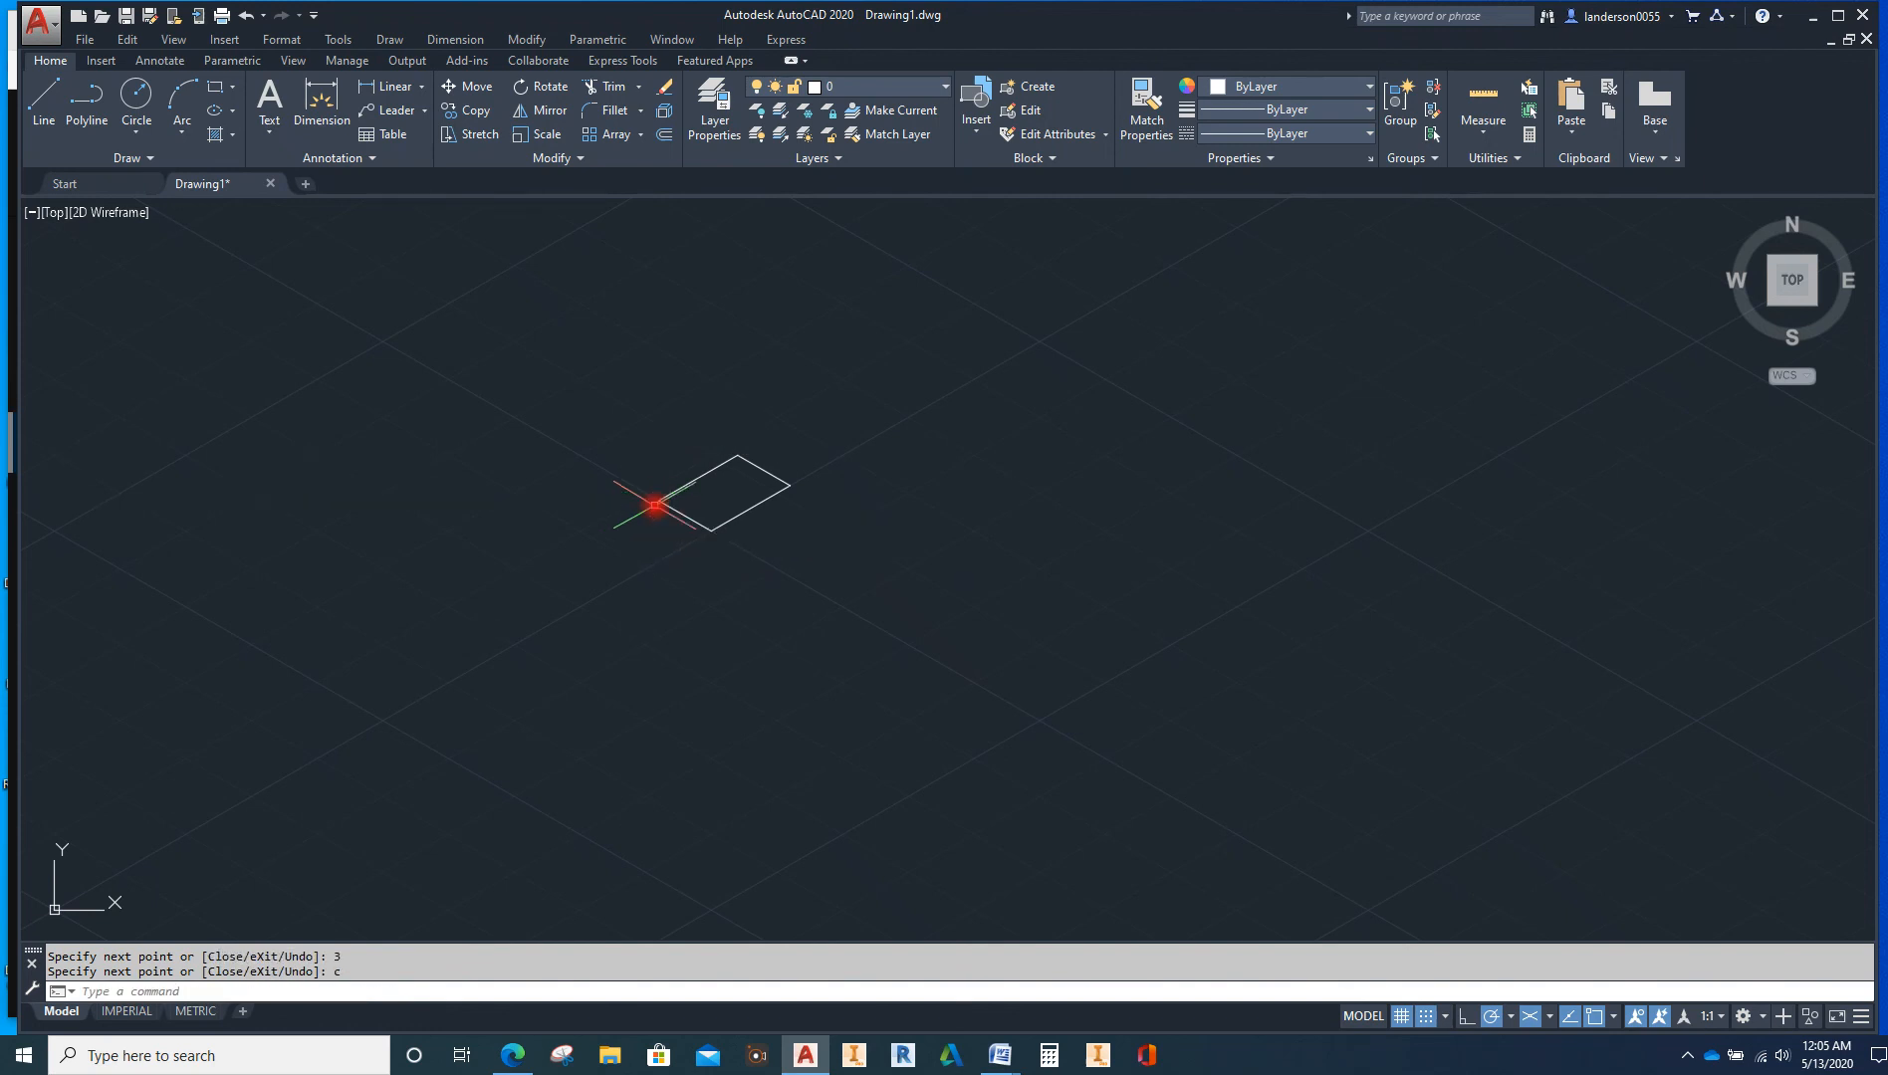
Copy the four lines of the isometric rectangle 0.5 straight up from its front corner
scroll(632, 518, up, 4)
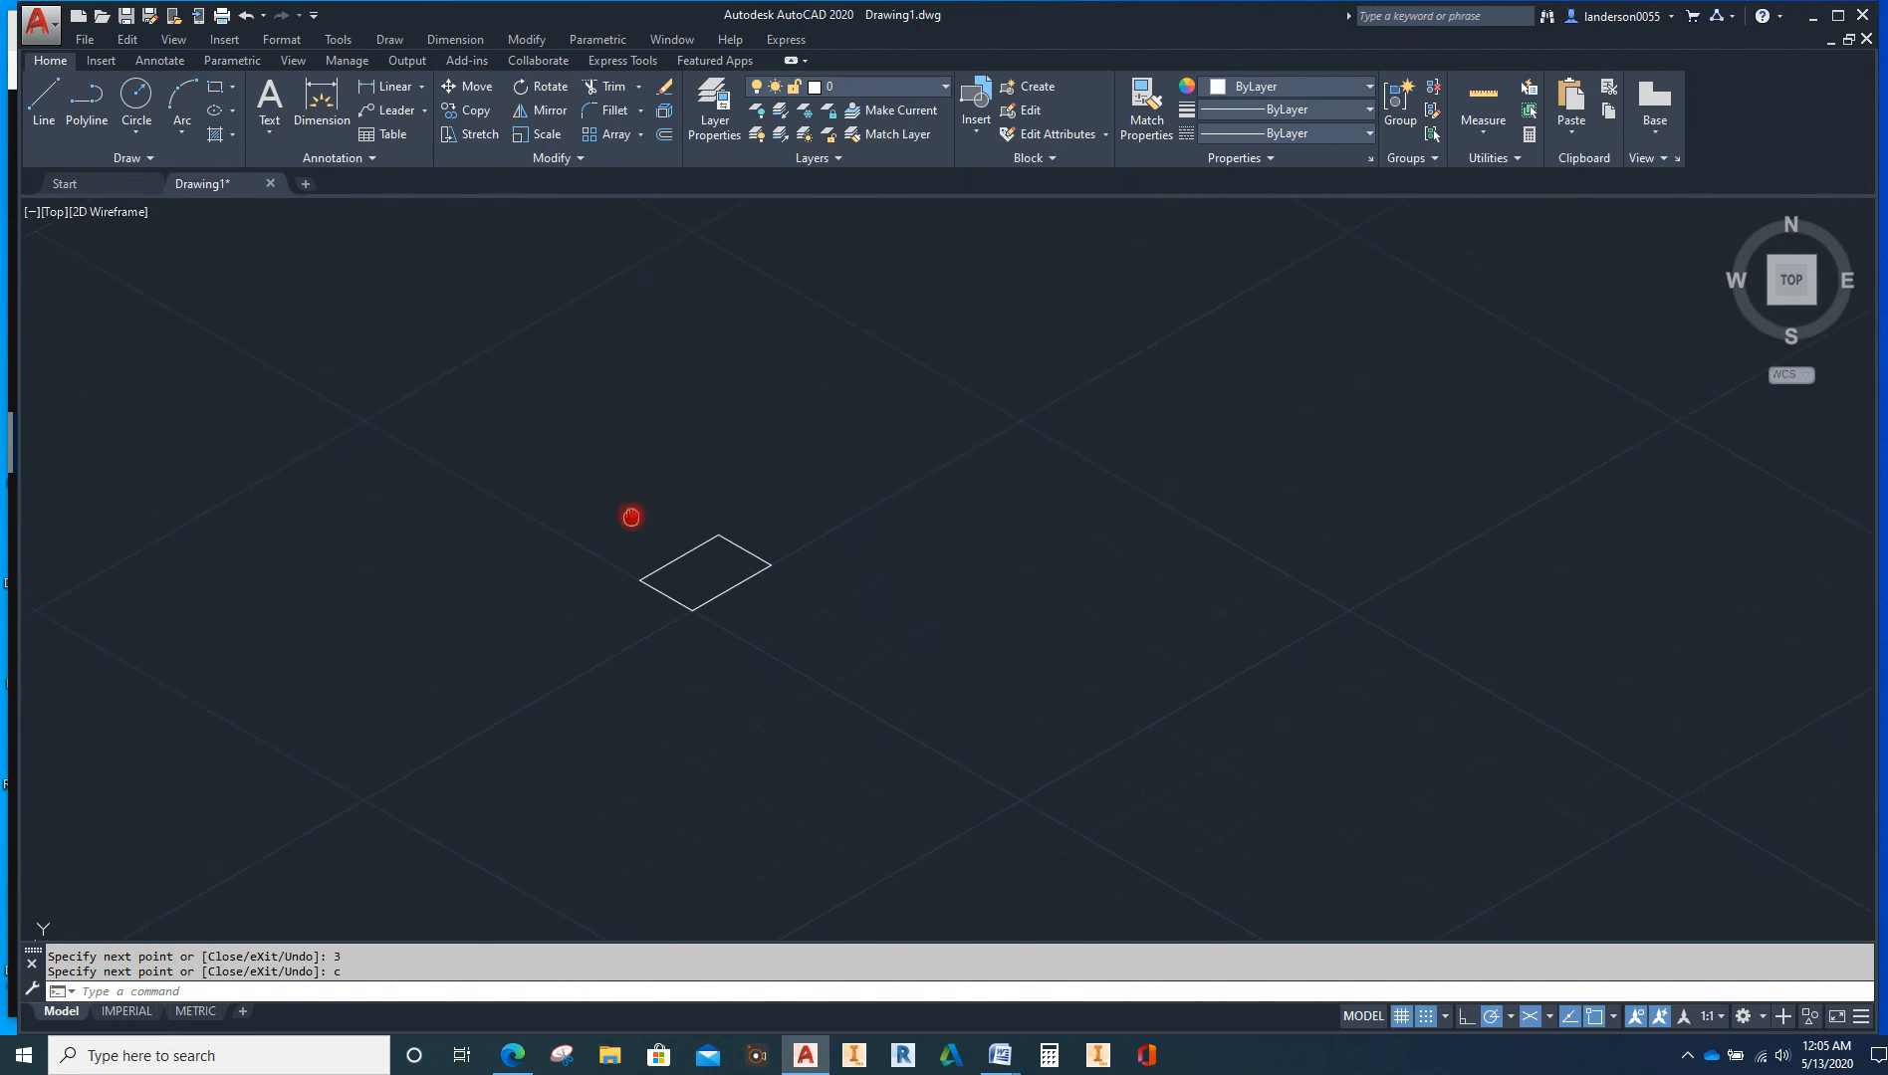
scroll(625, 570, up, 1)
mouse_move(624, 569)
middle_down()
mouse_move(577, 497)
mouse_move(530, 485)
middle_up()
scroll(530, 484, down, 1)
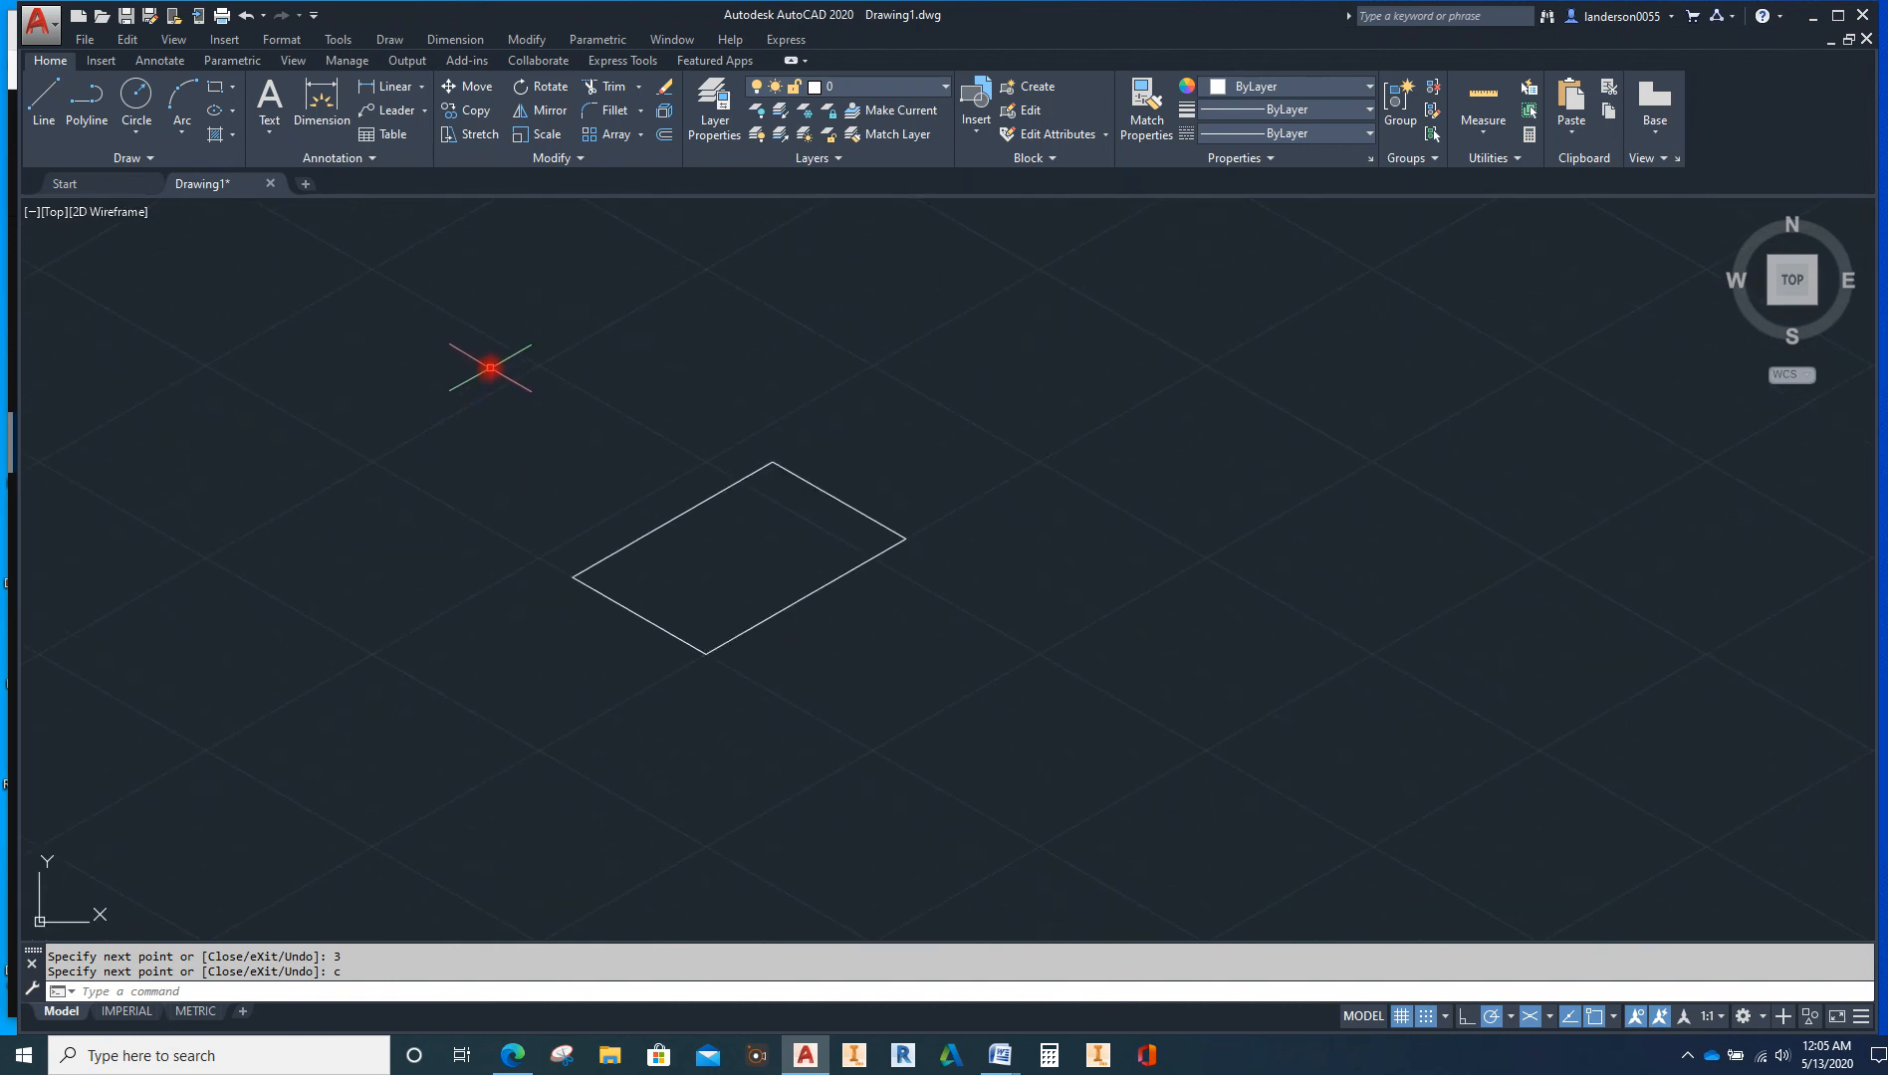
mouse_move(490, 367)
mouse_down()
mouse_move(476, 530)
mouse_move(779, 759)
mouse_move(1100, 489)
mouse_move(1036, 376)
mouse_up()
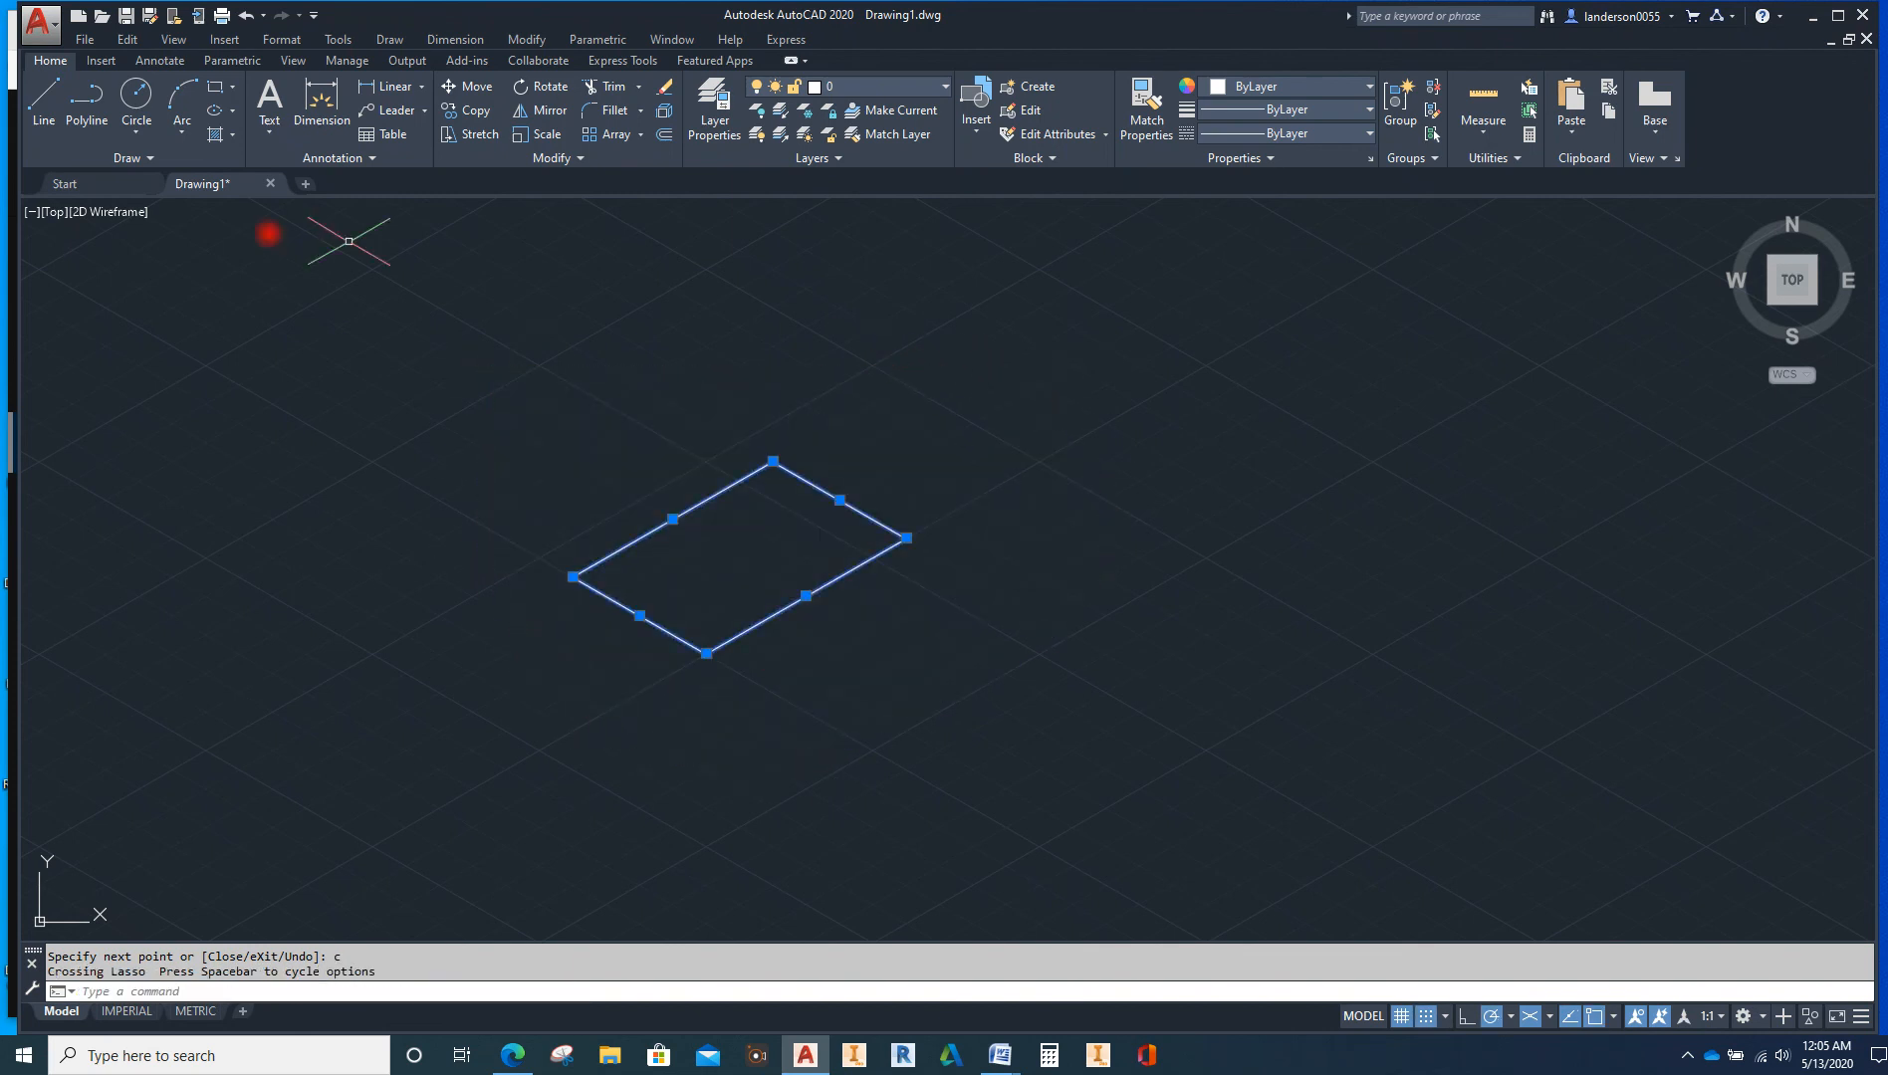
click(469, 108)
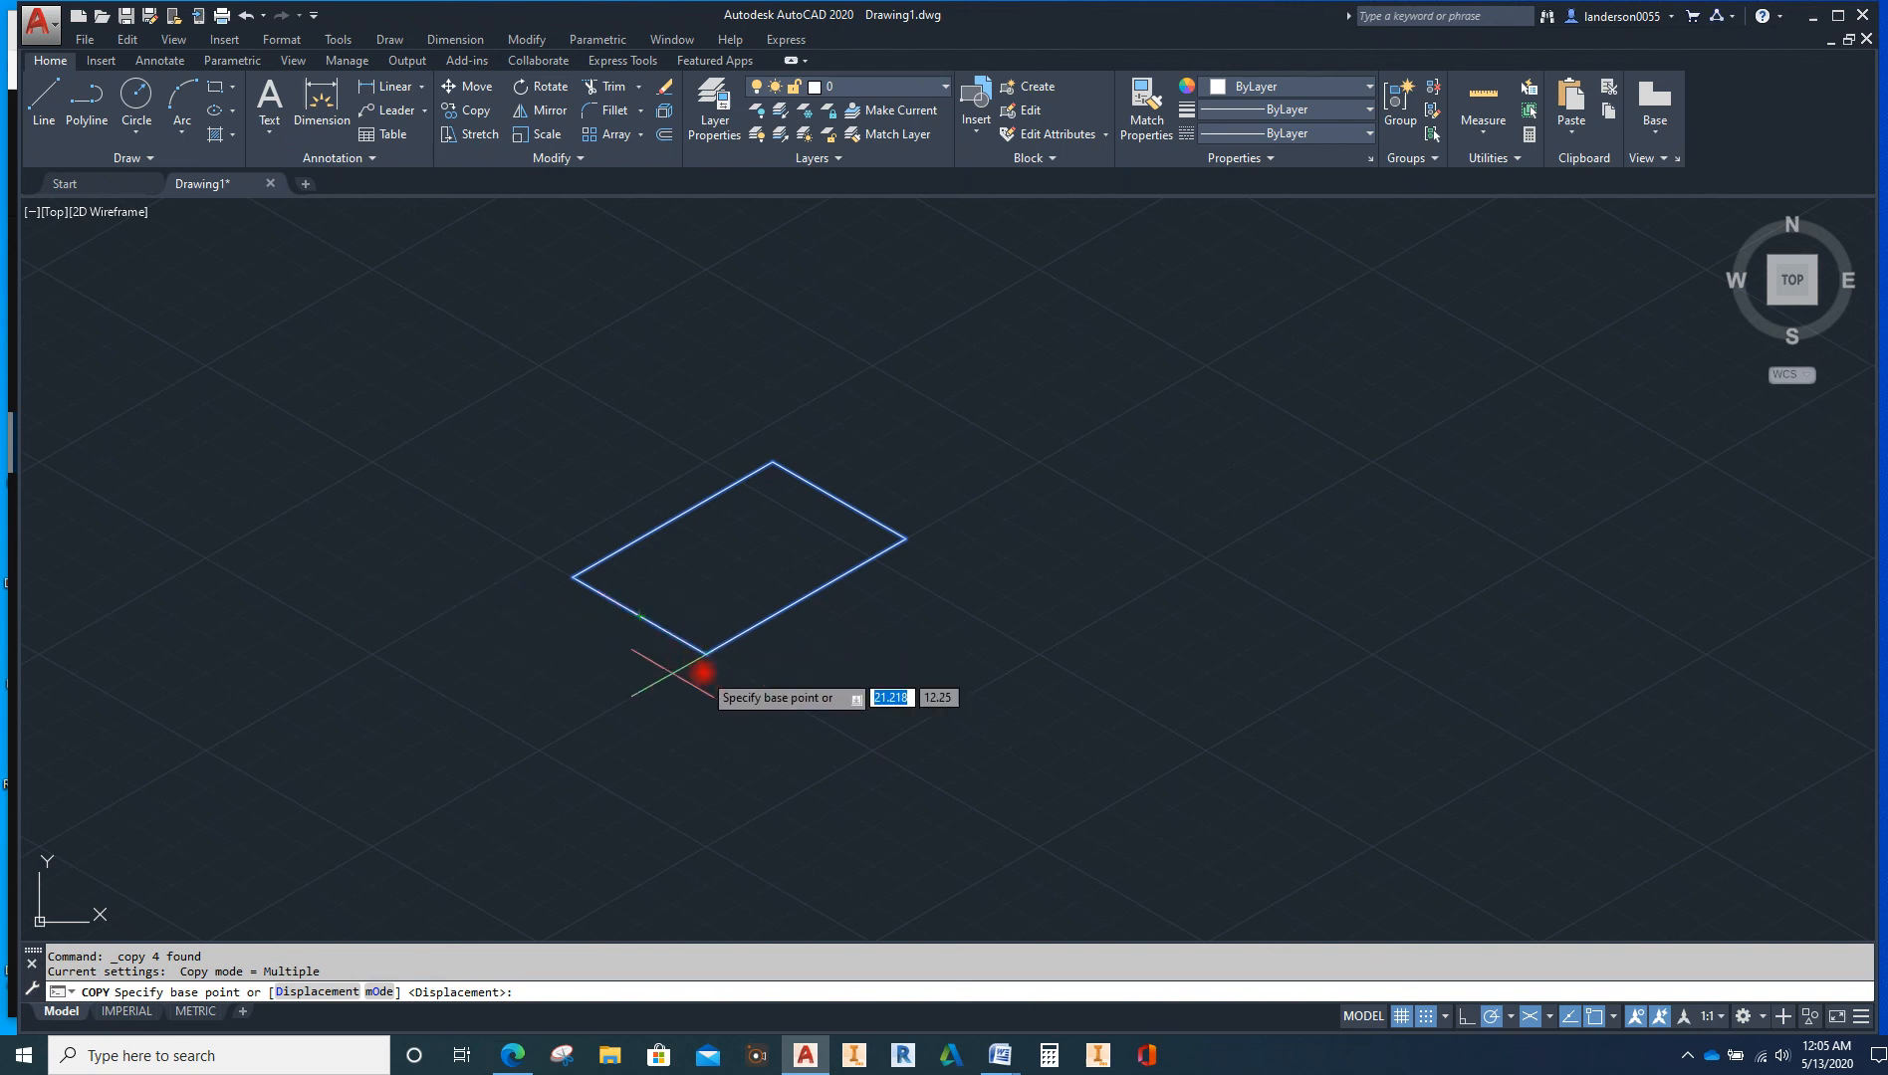
click(706, 654)
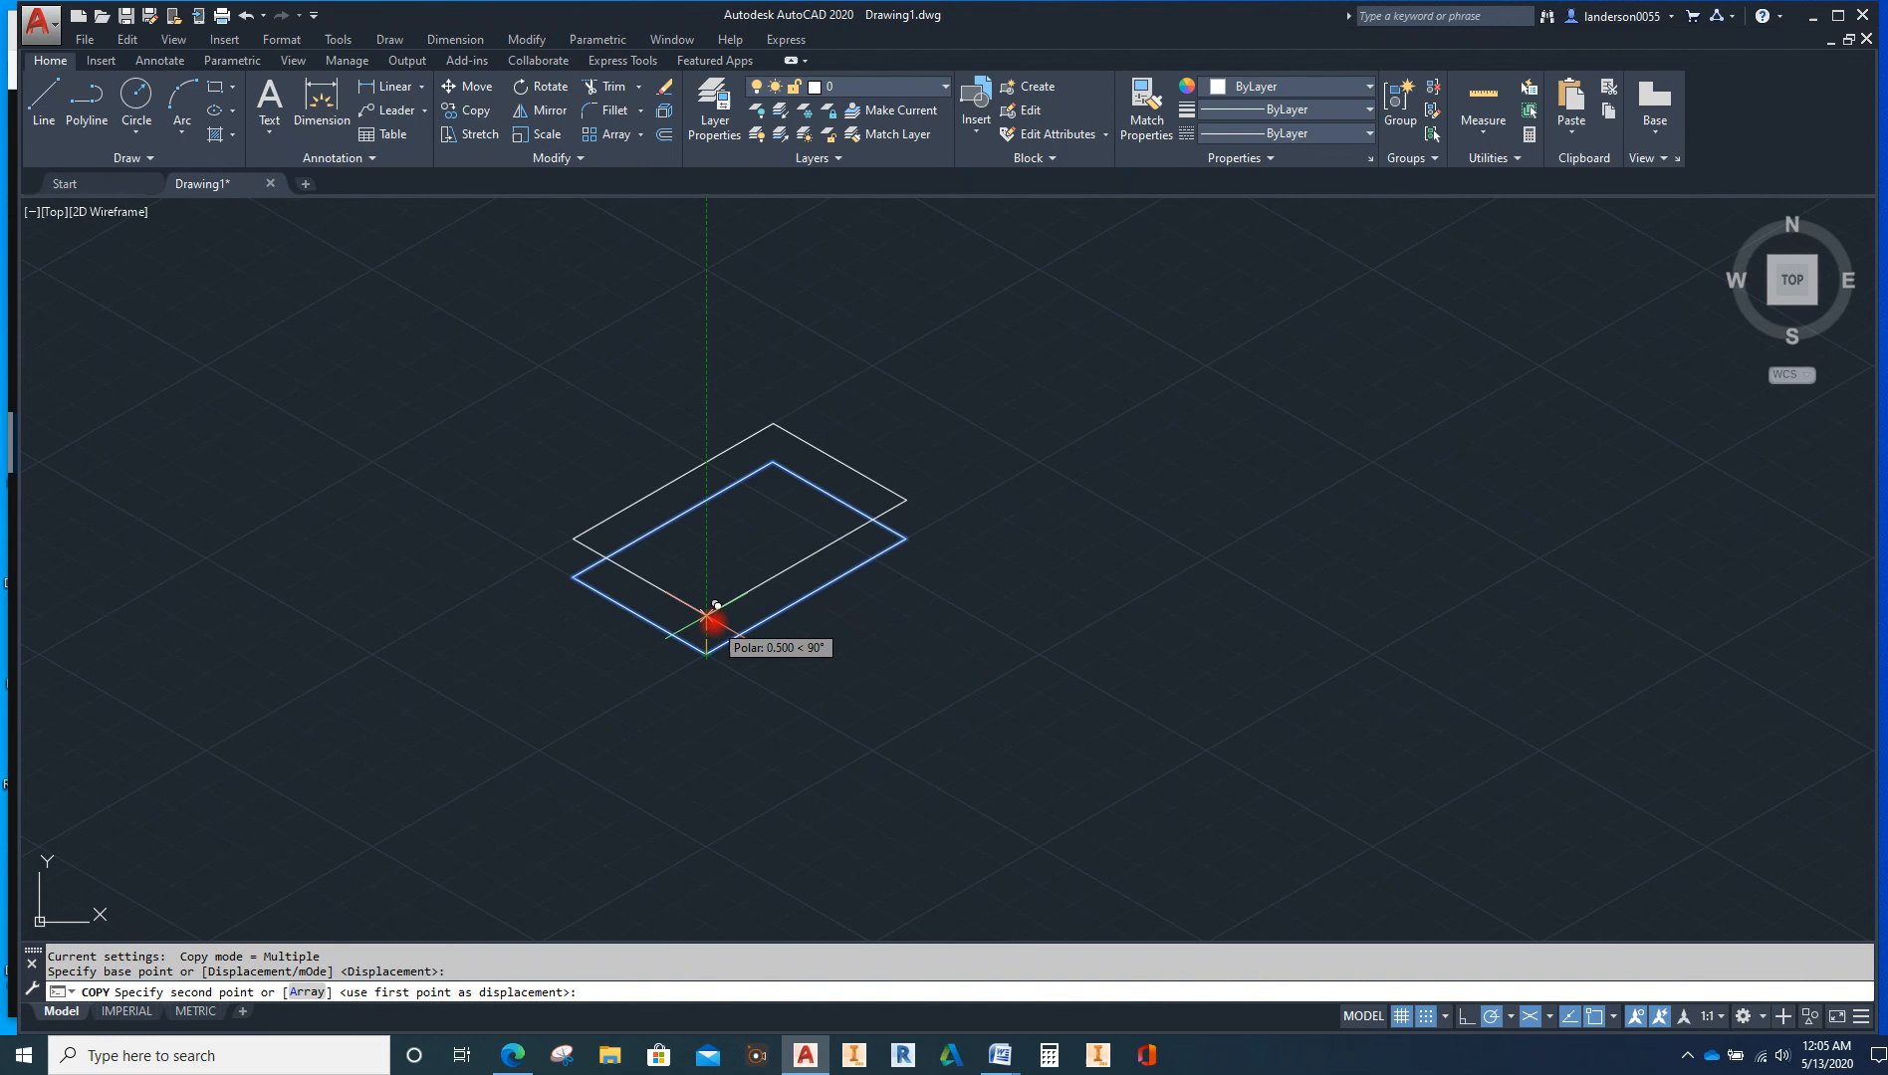
text(.)
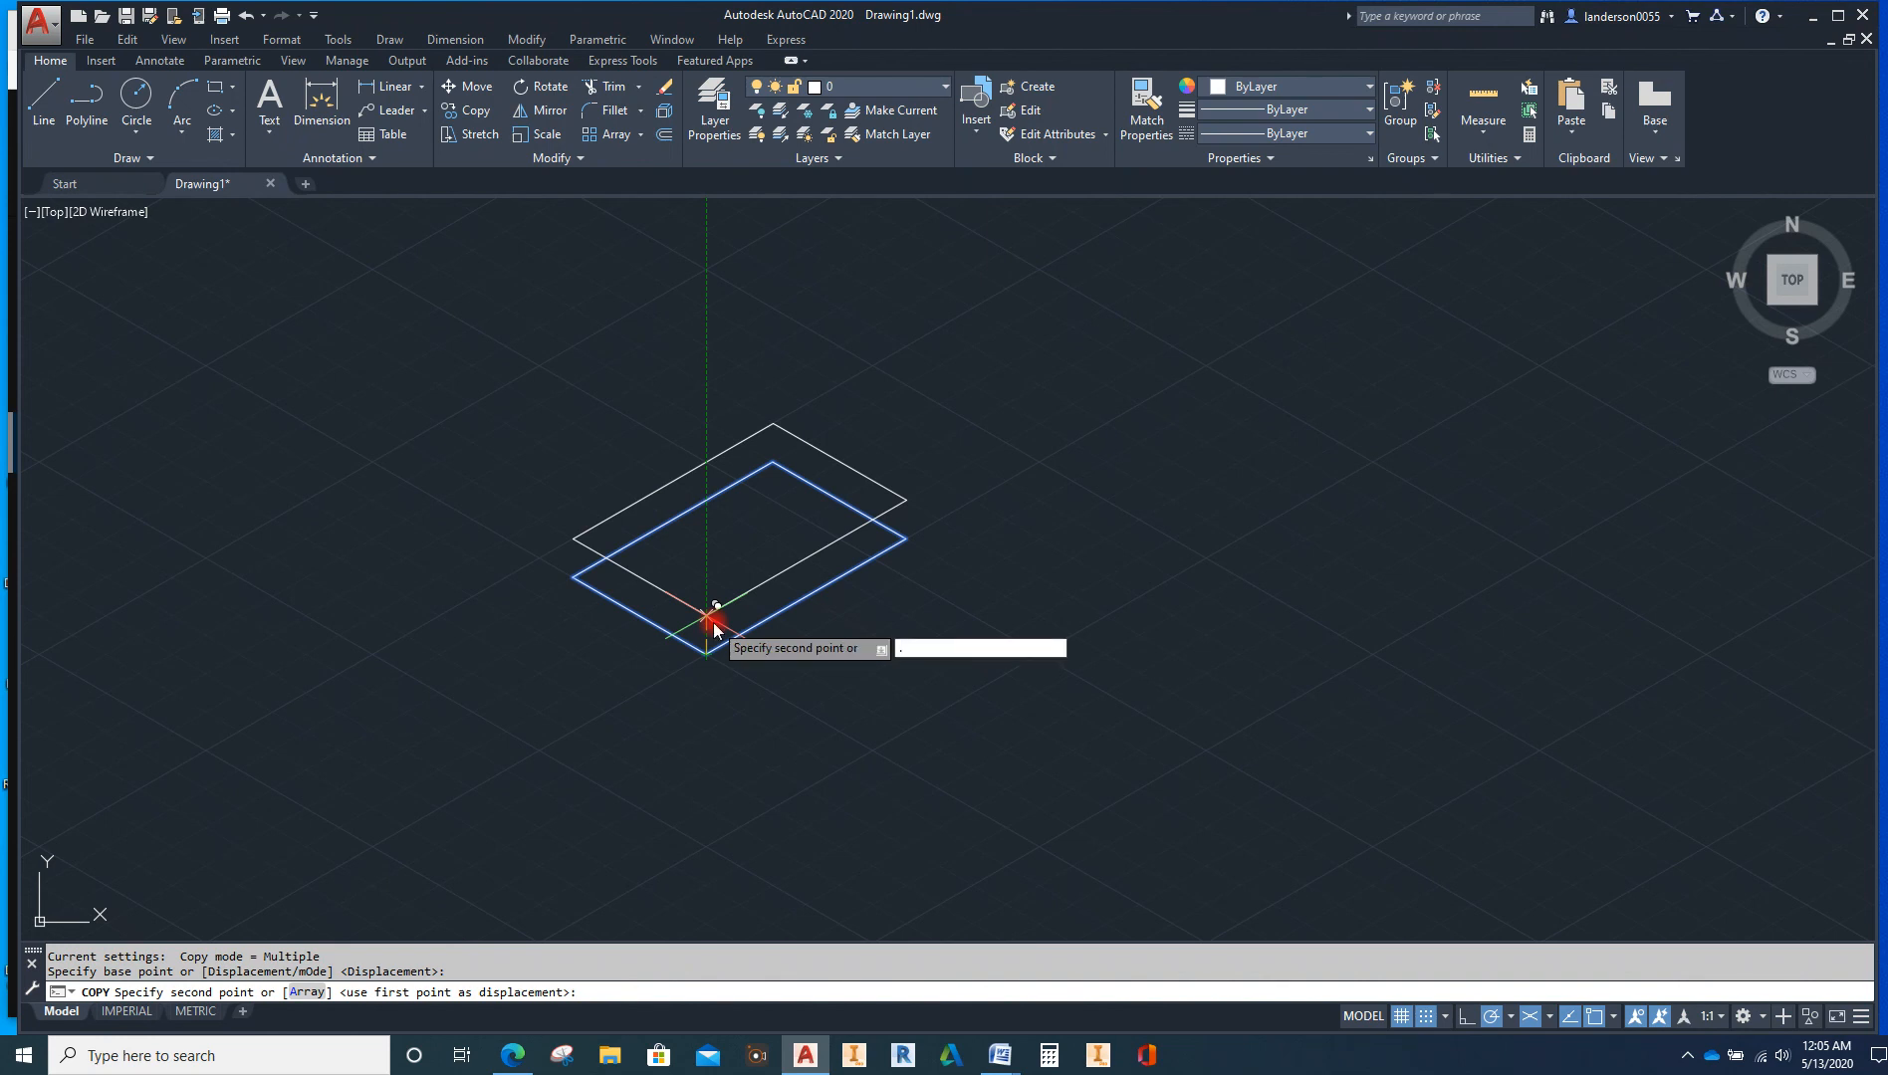
text(5)
key(Return)
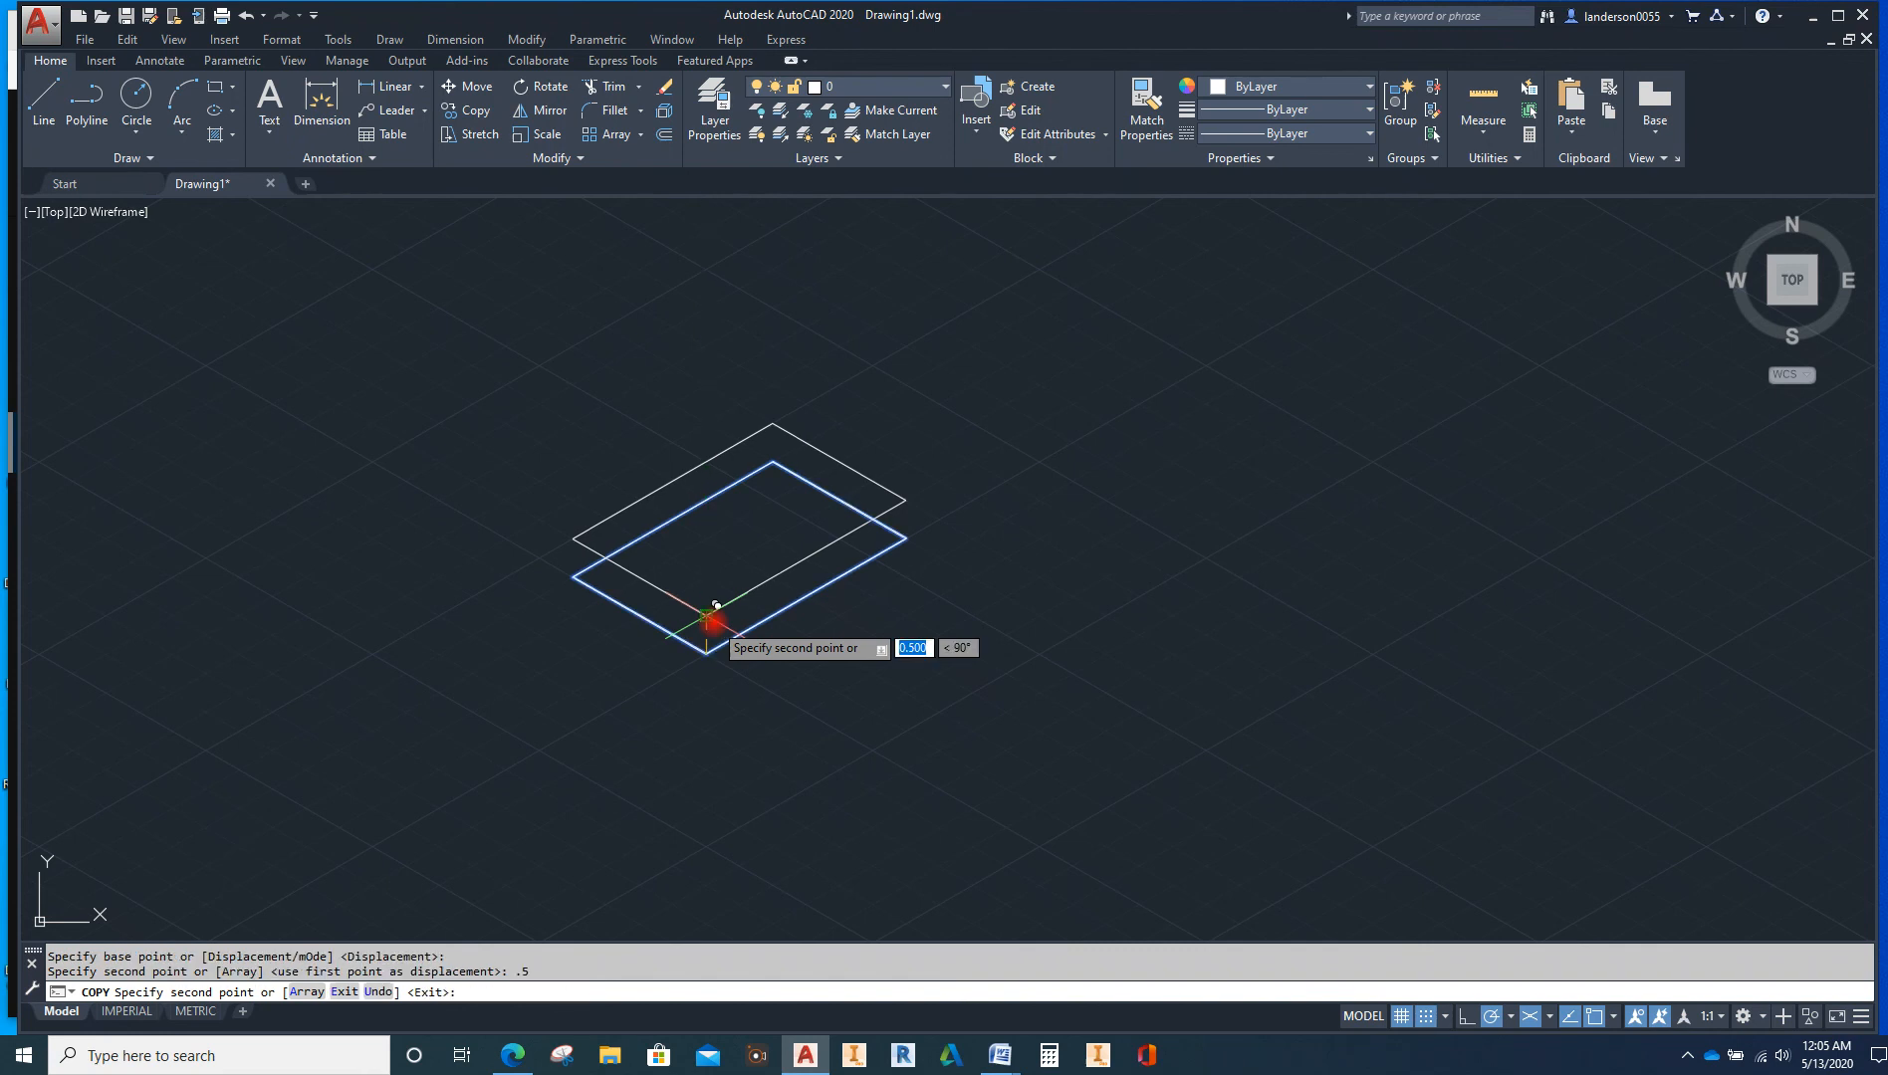
key(Escape)
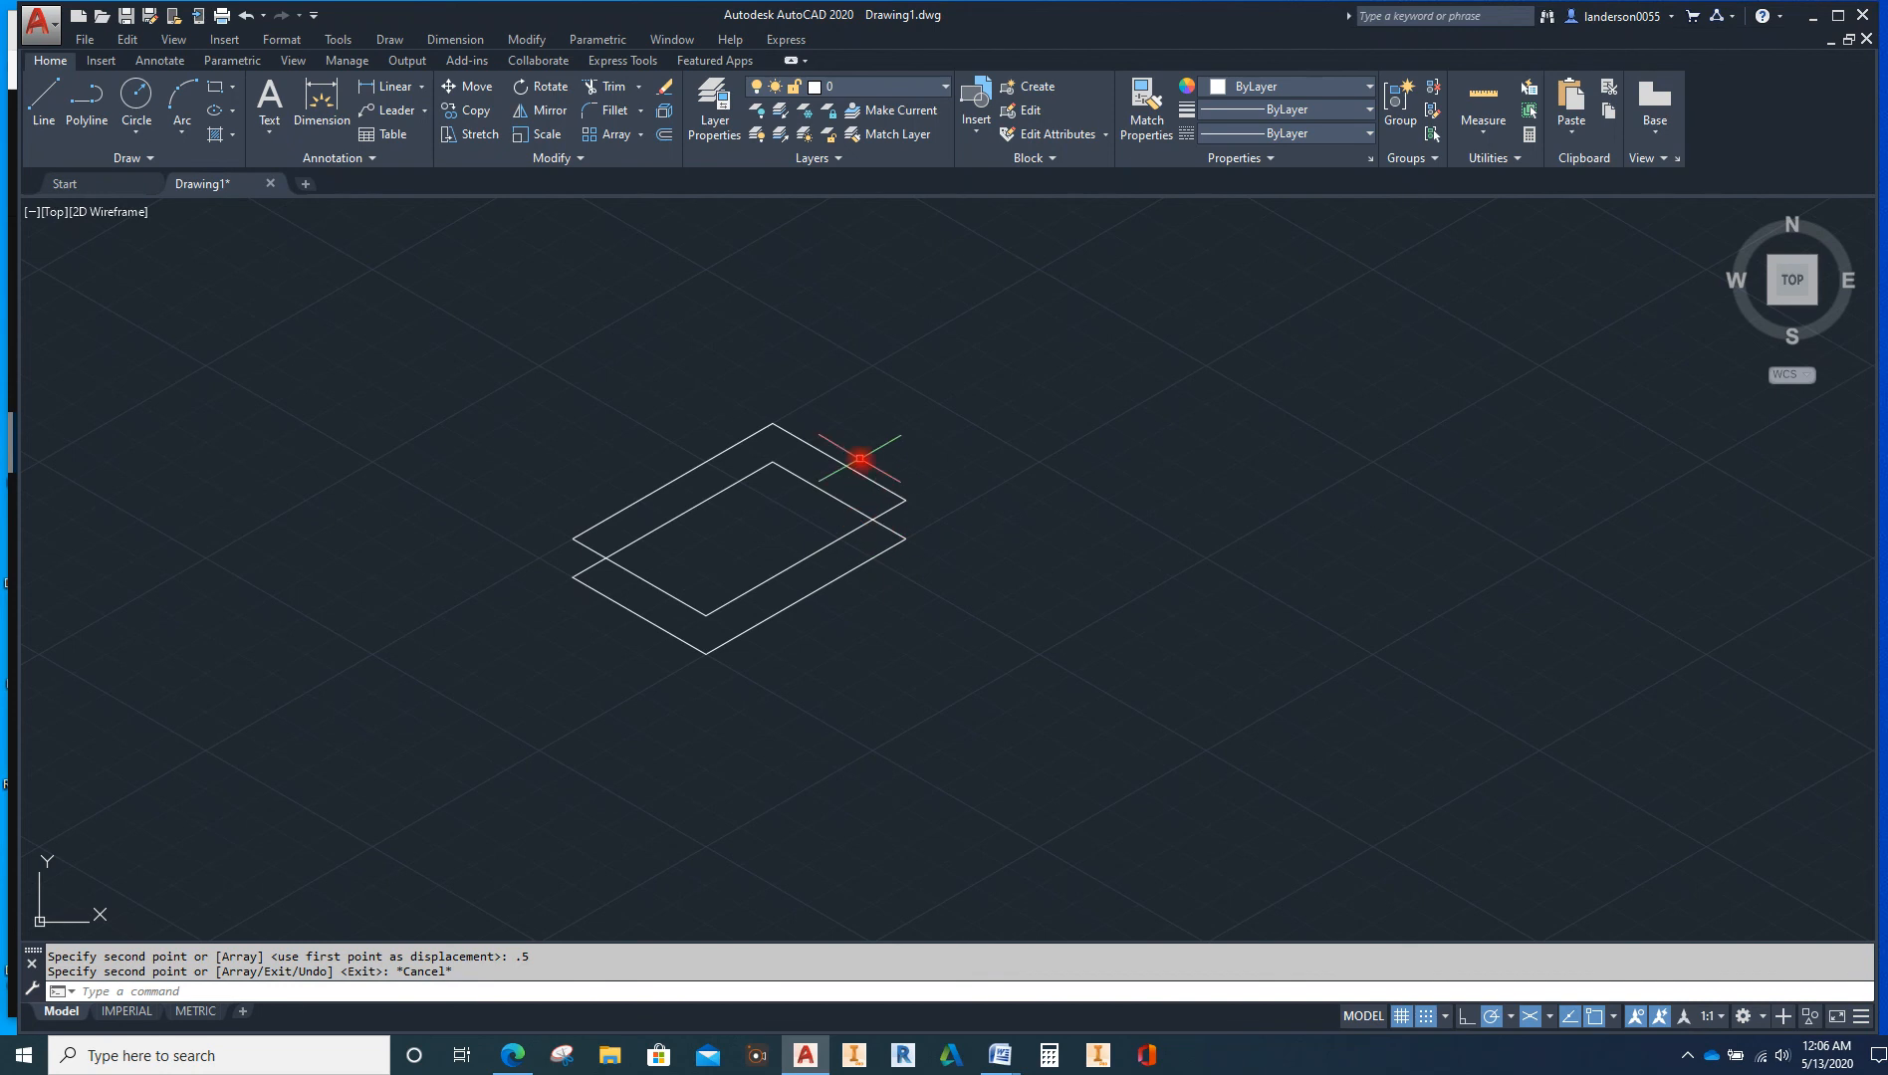
Draw lines from the upper rectangle's back corner: 1.5 straight up, 1 parallel to its back-left edge, and vertically down to that edge
click(48, 107)
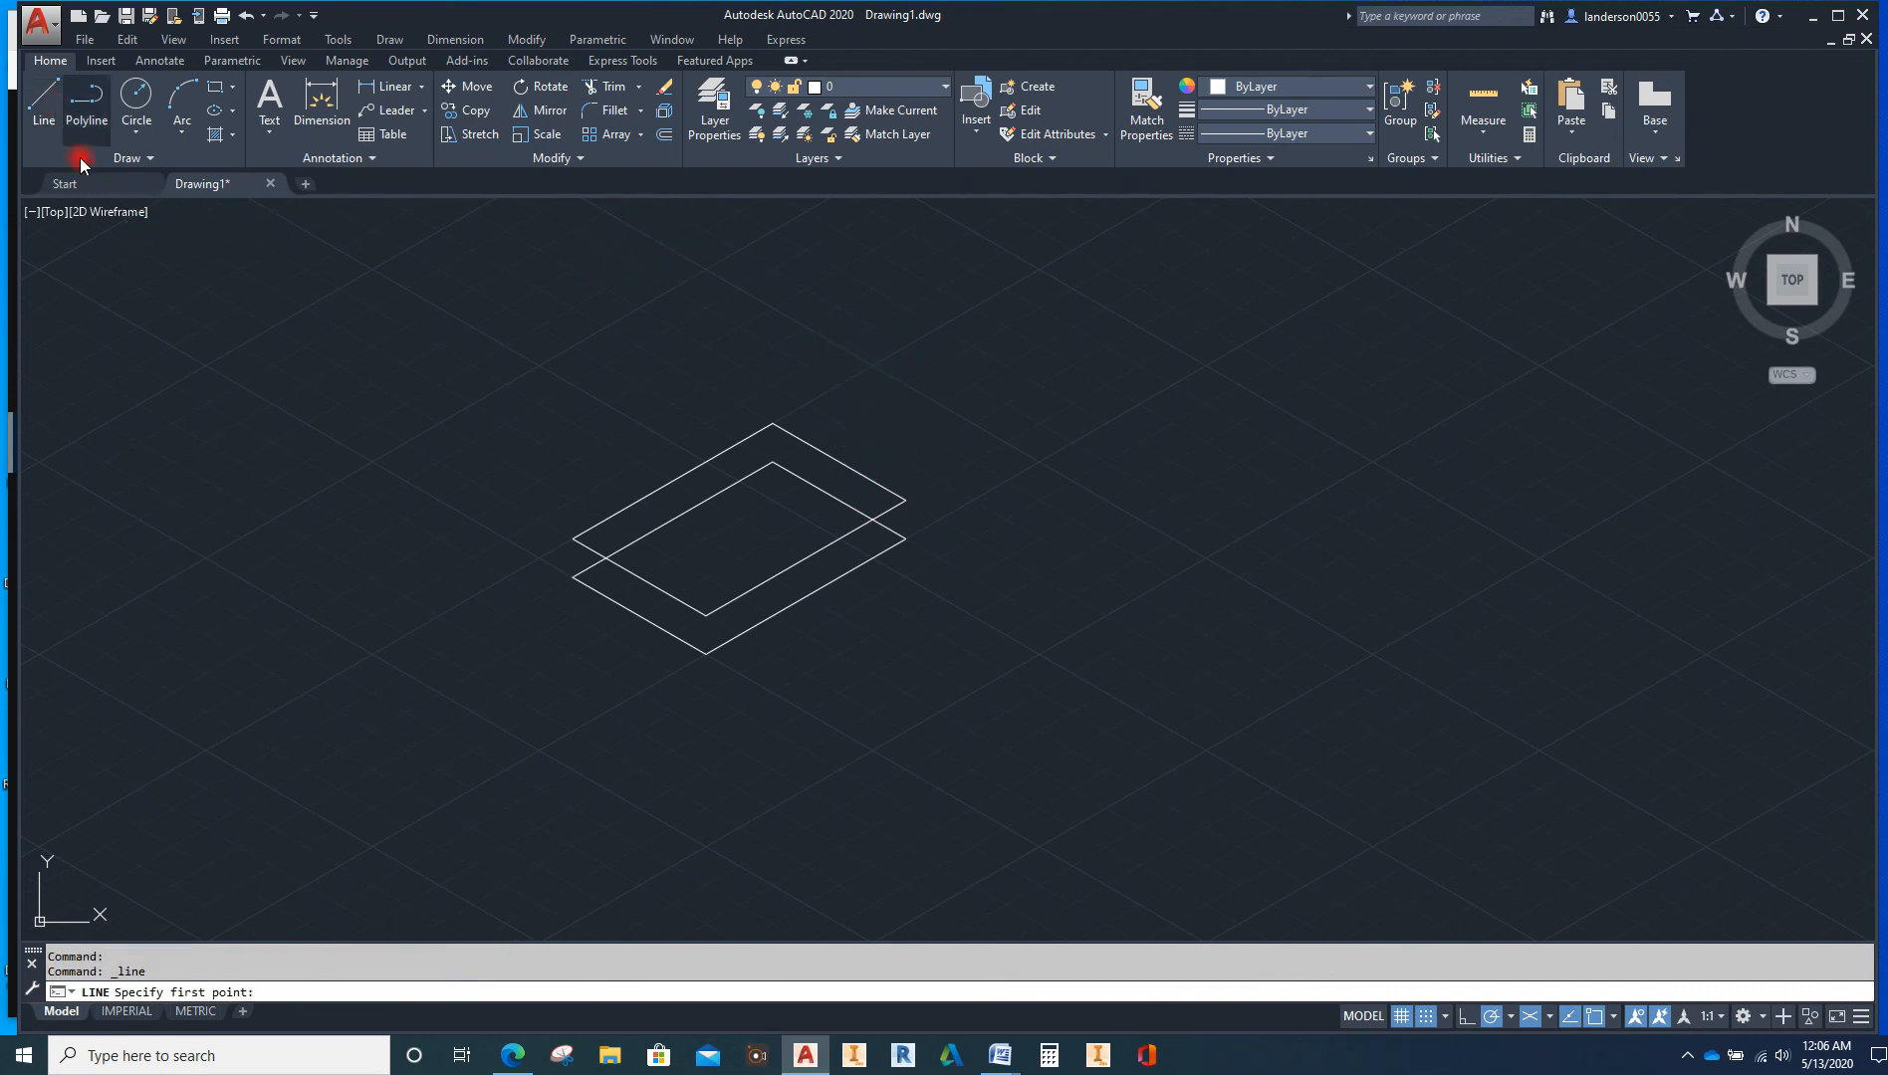
click(773, 424)
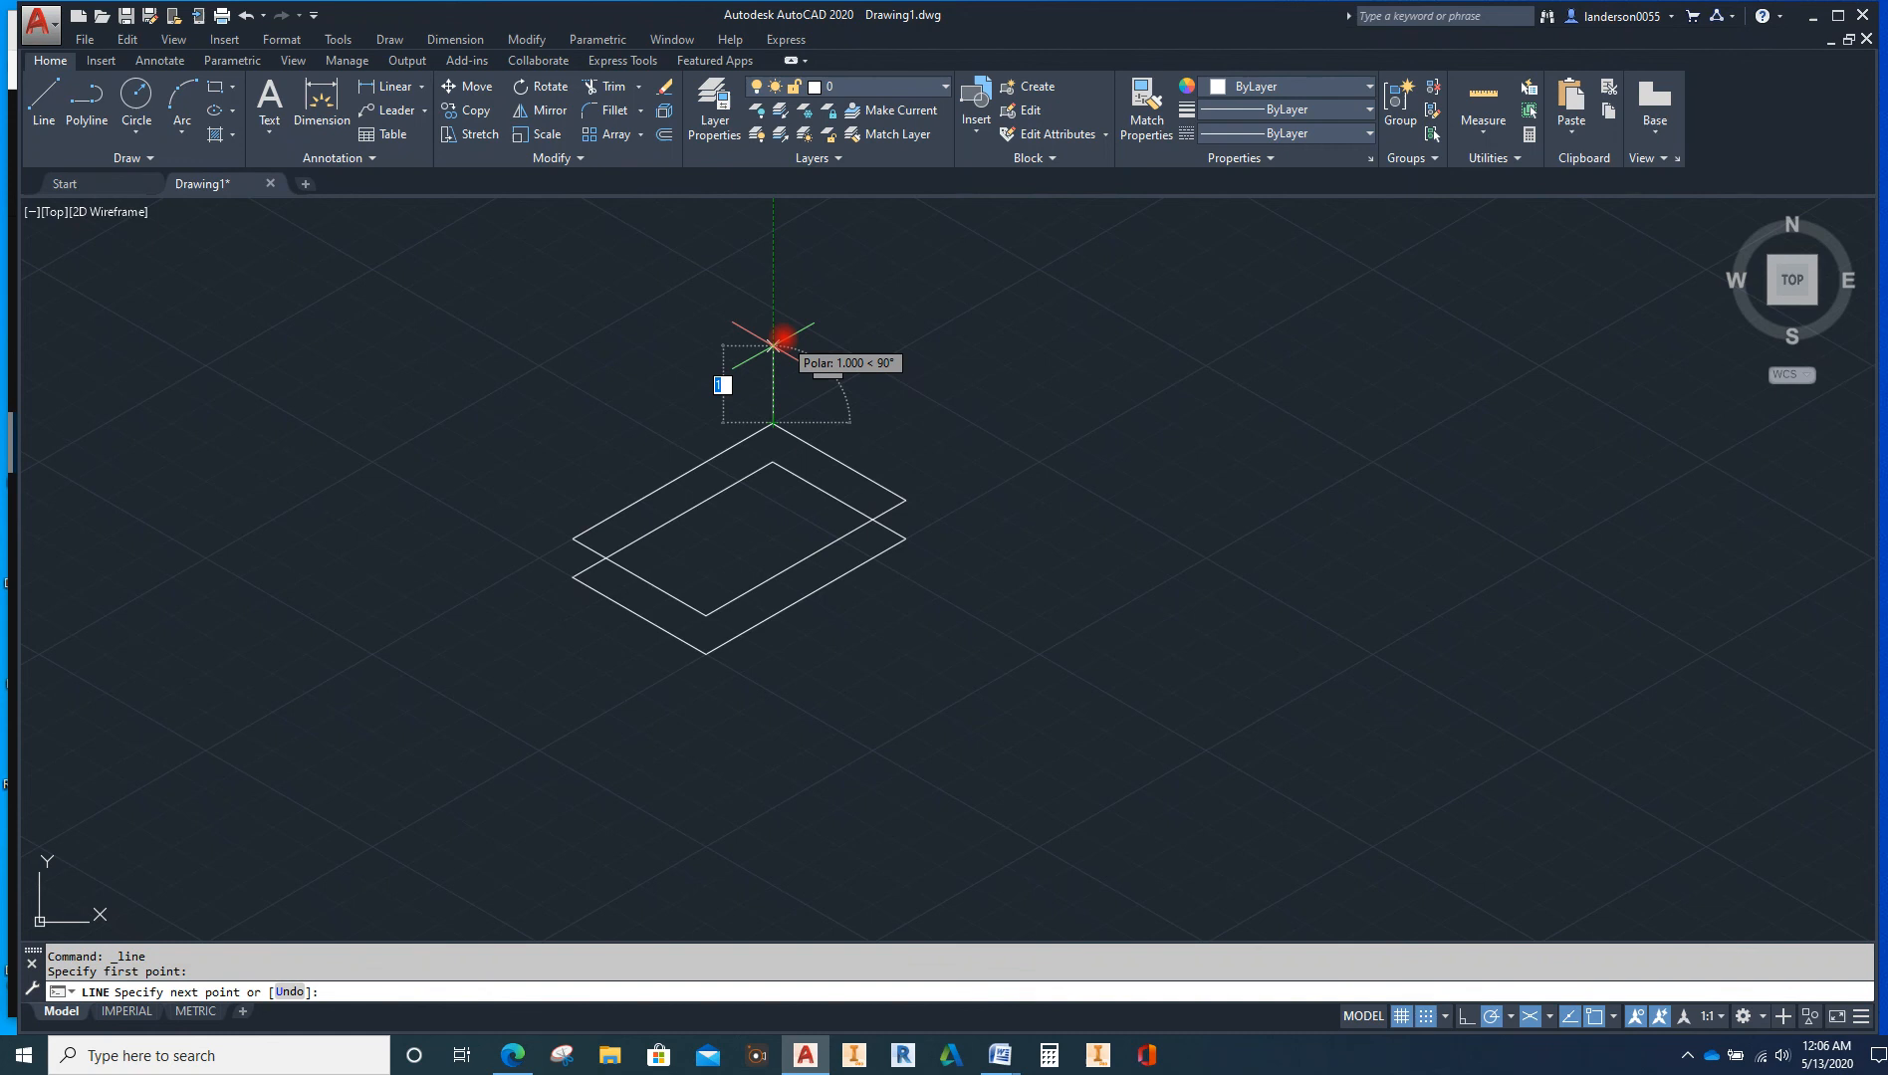
text(1.5)
key(Return)
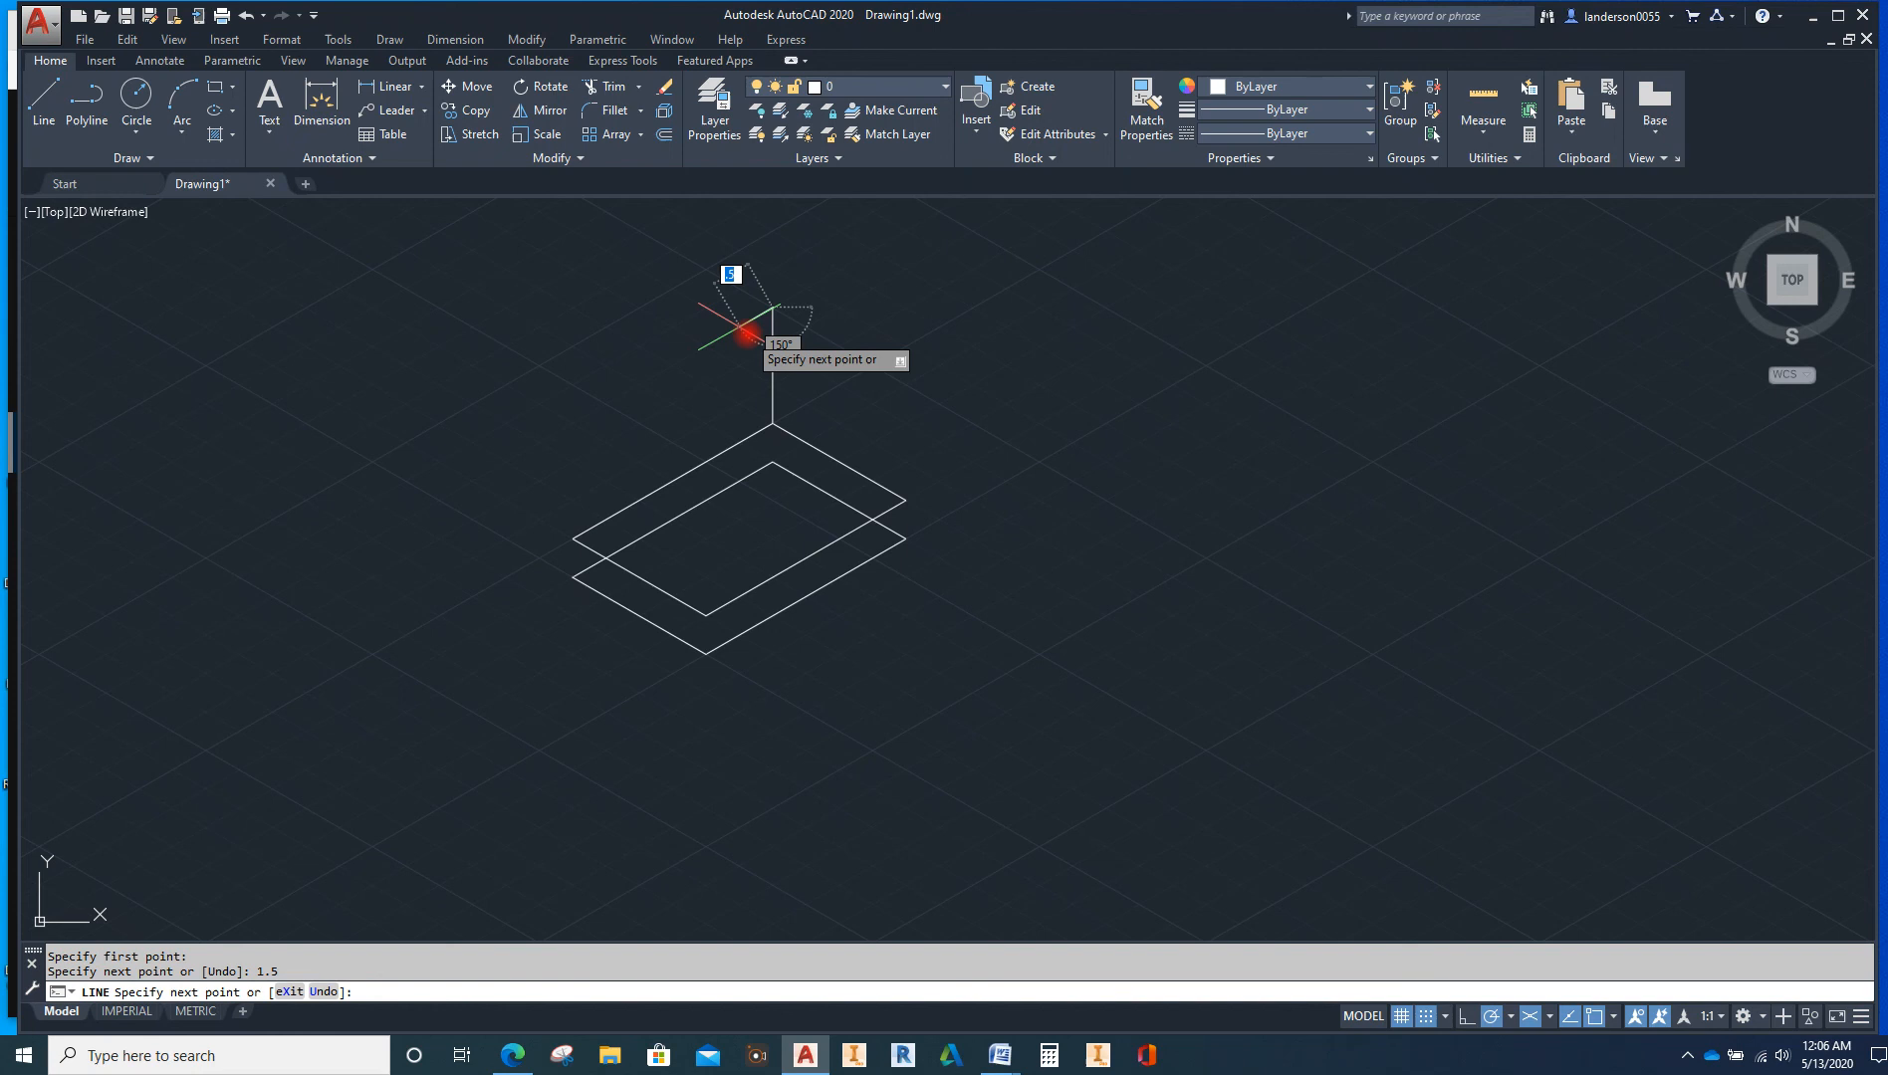
text(1)
key(Return)
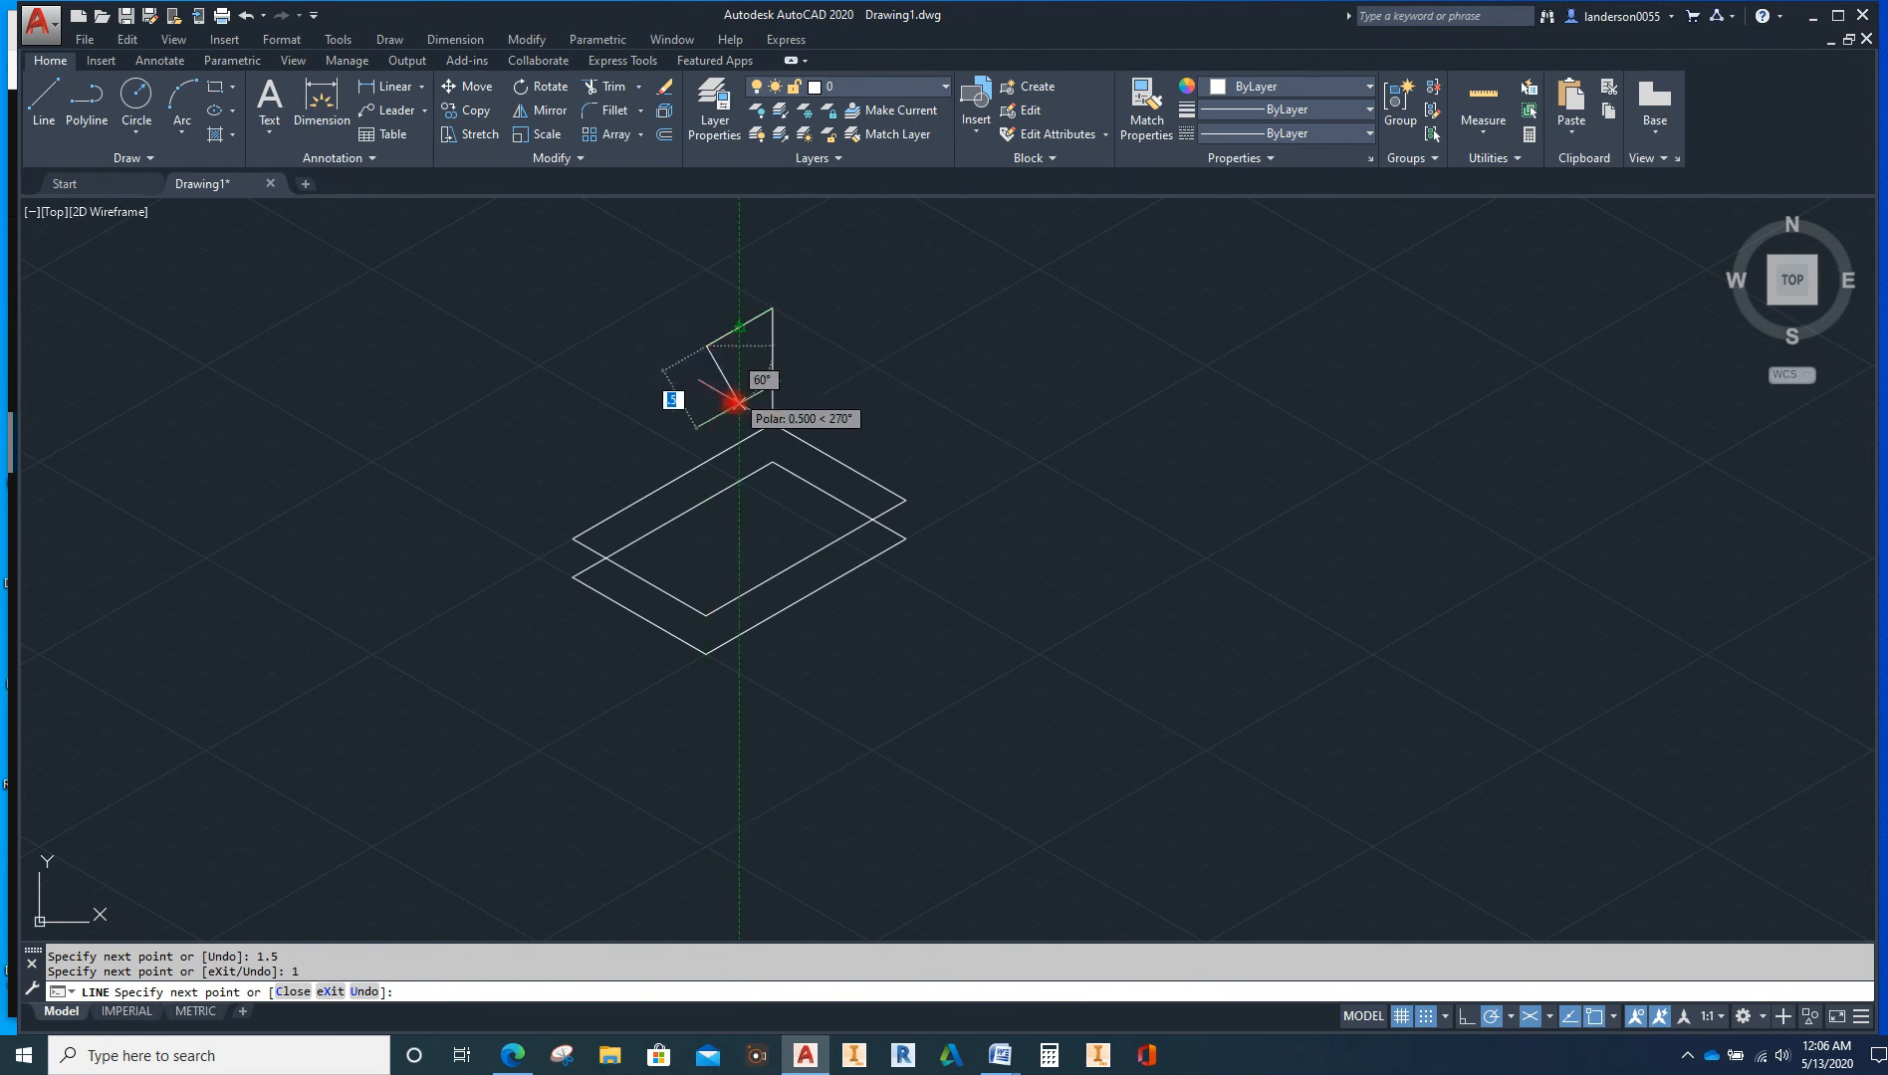
click(710, 458)
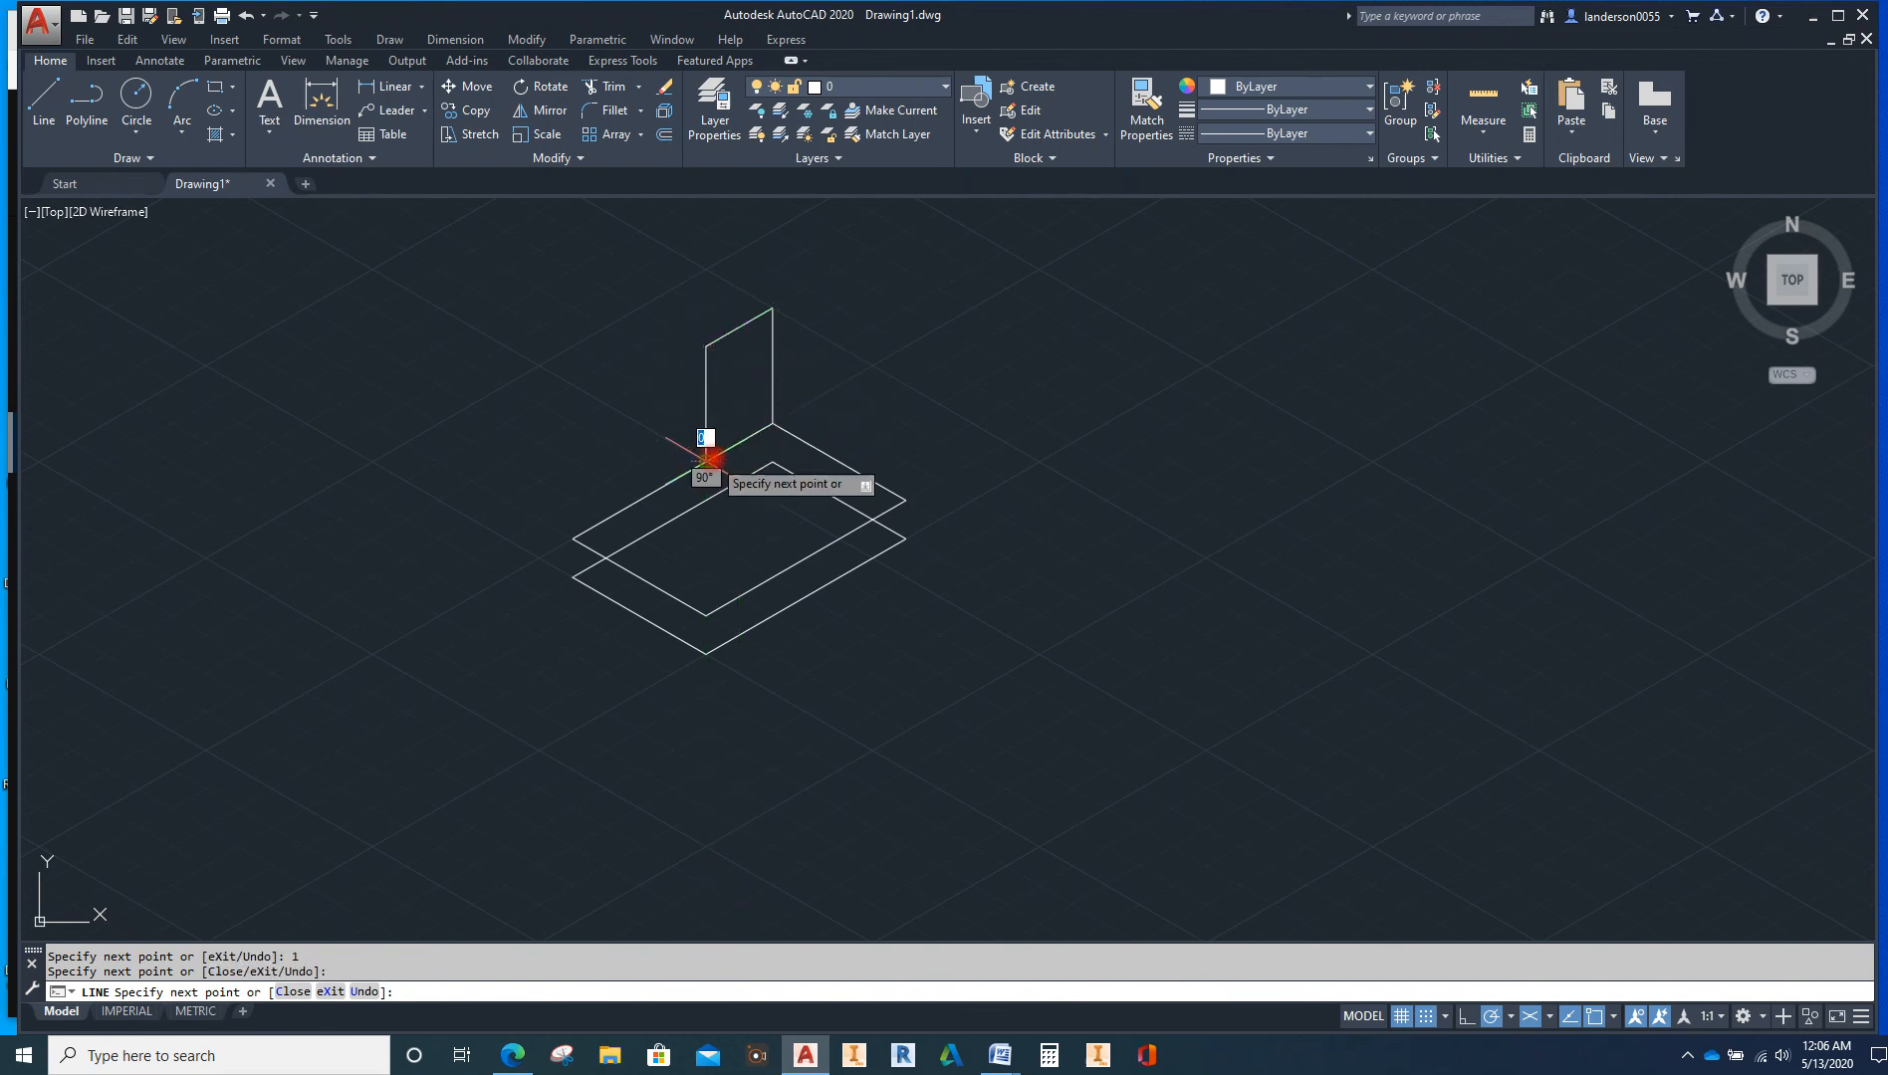
Copy the upright outline's three lines 0.5 along the base's back-right top edge, starting from the back corner
key(Escape)
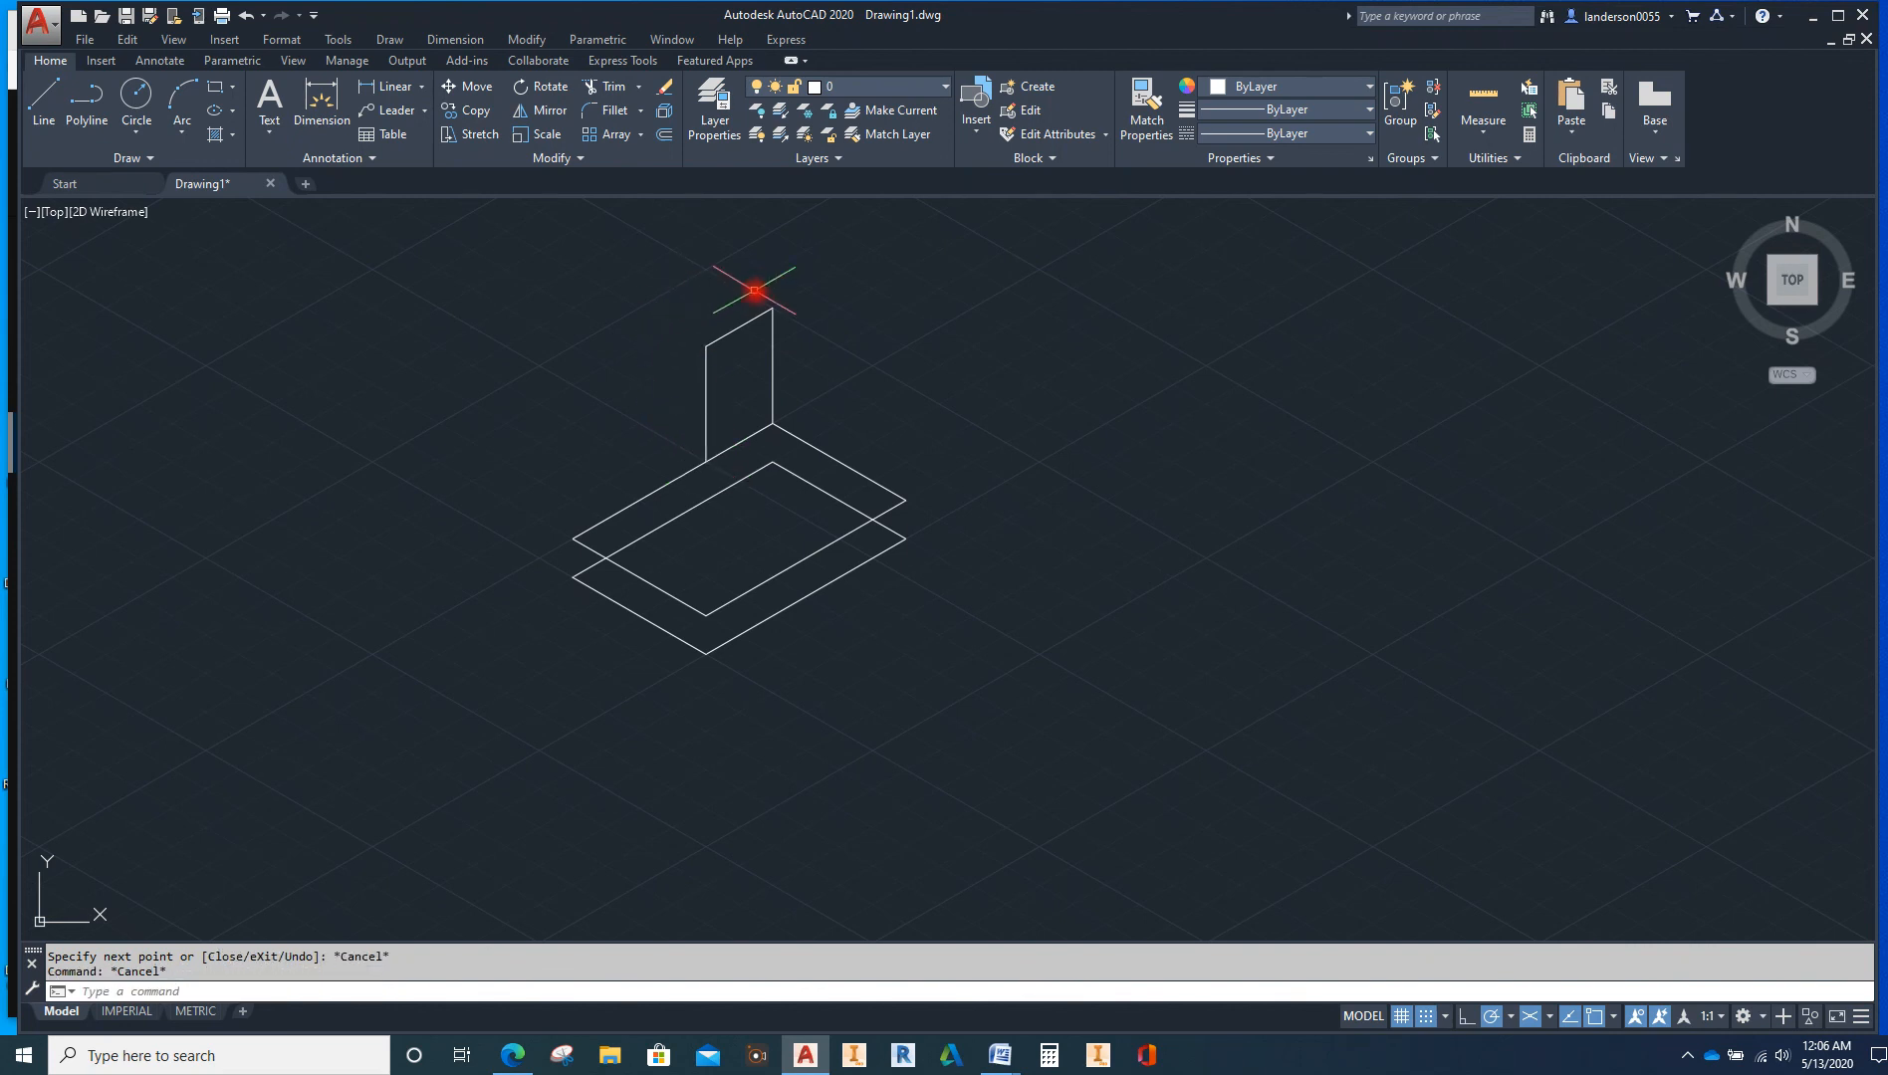
mouse_move(658, 274)
mouse_down()
mouse_move(716, 393)
mouse_move(895, 320)
mouse_up()
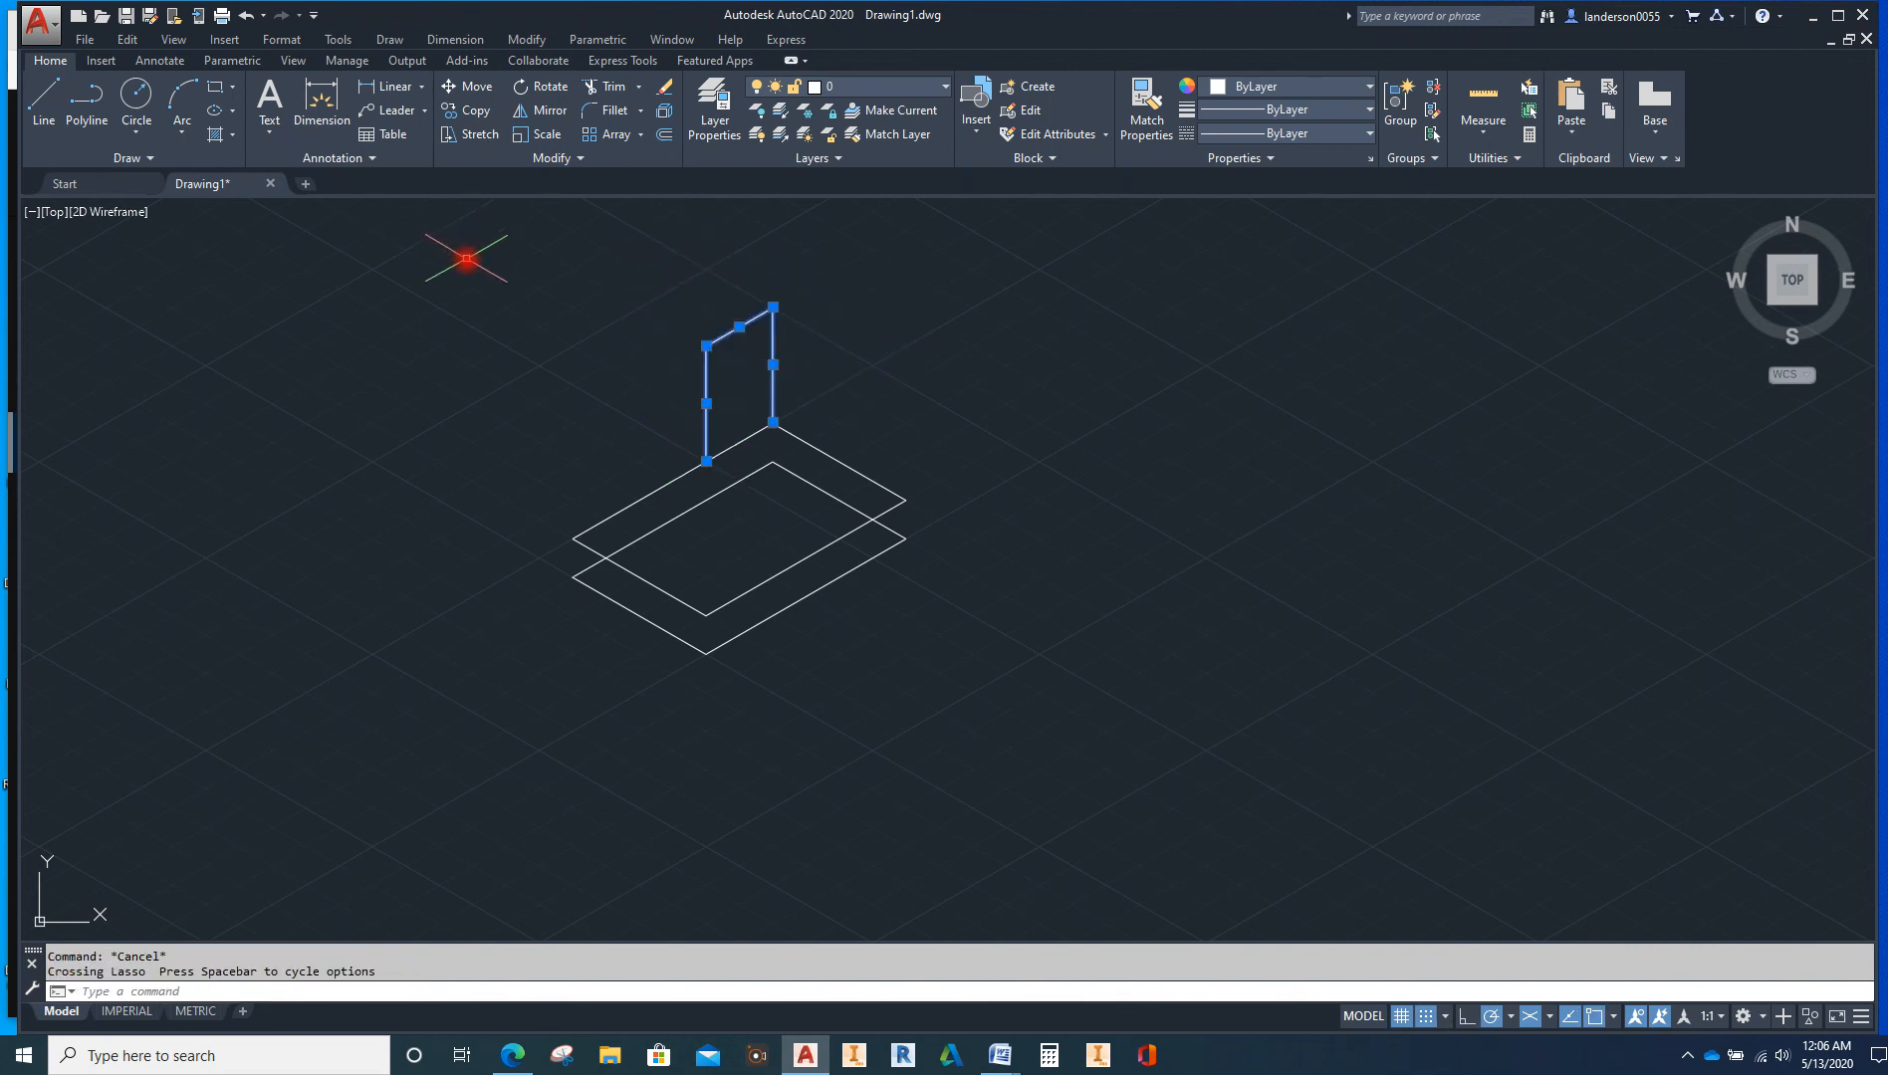
click(477, 111)
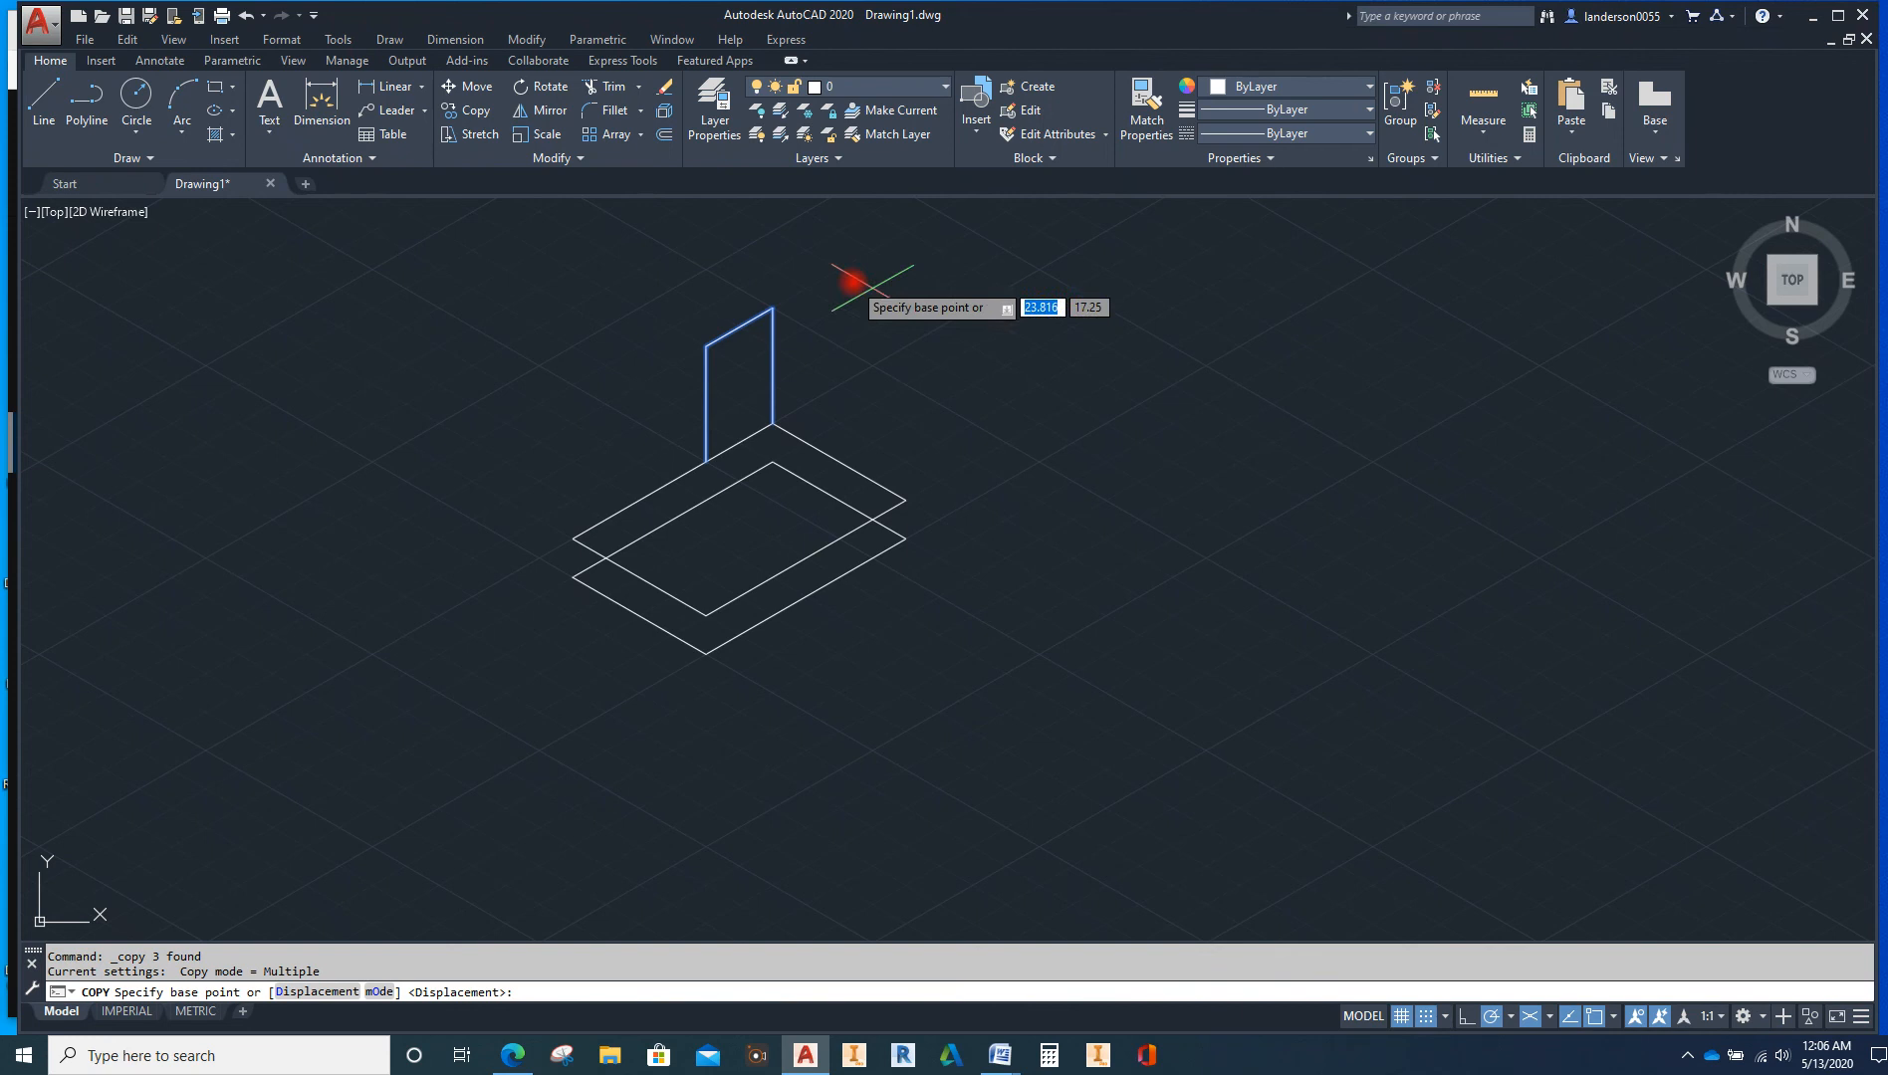
click(773, 423)
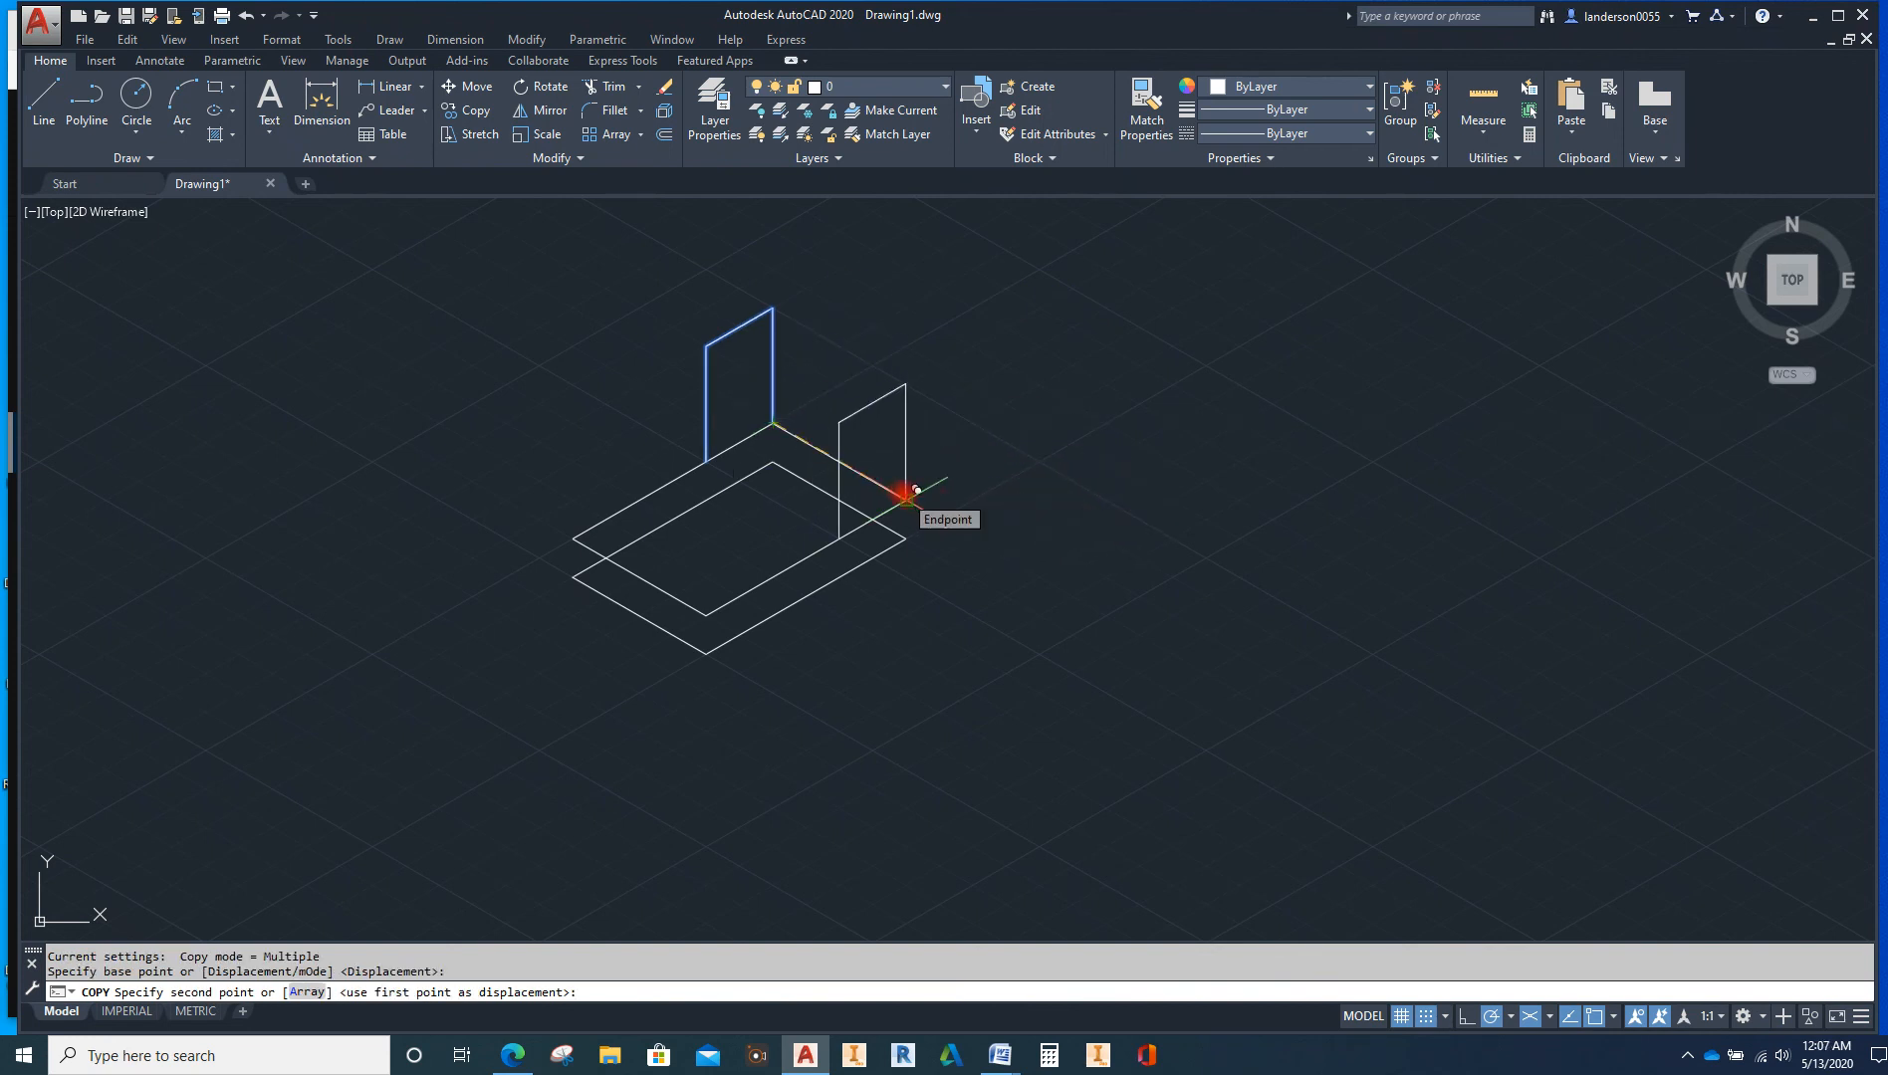
text(.5)
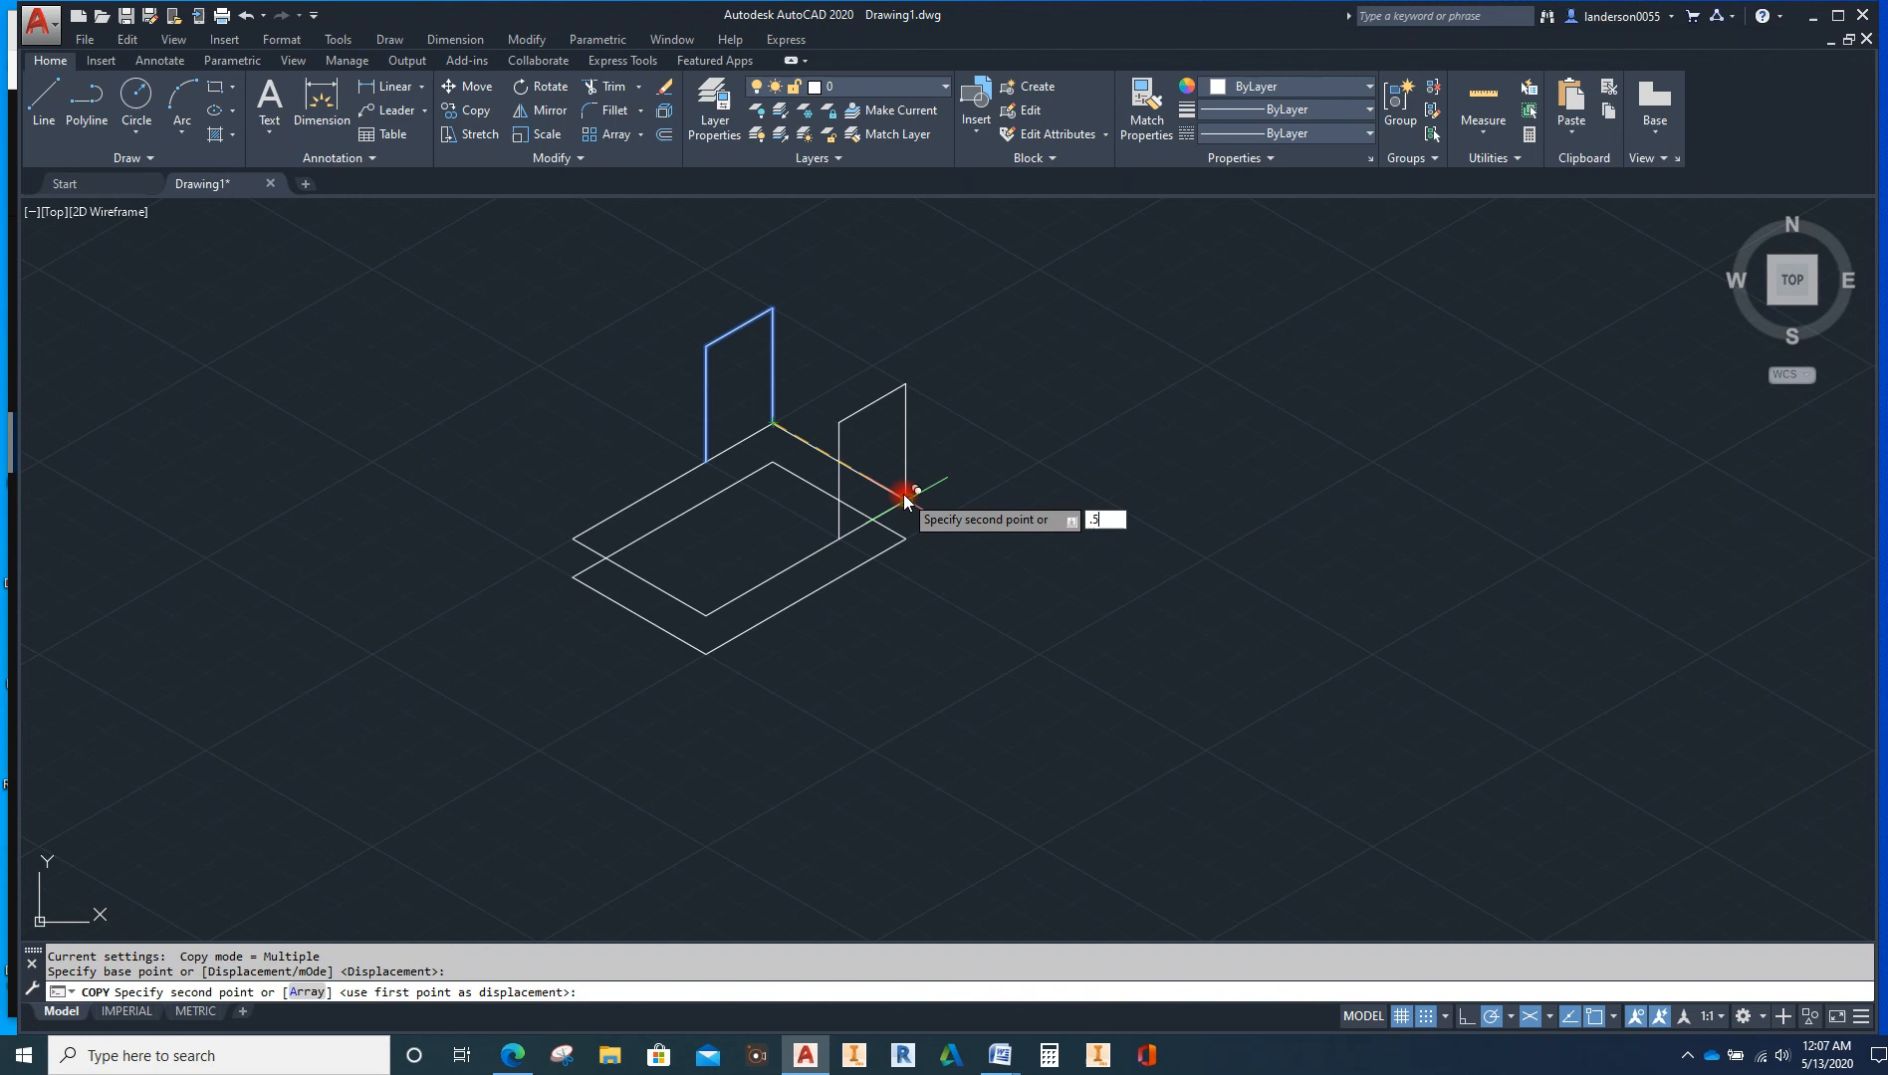
key(Return)
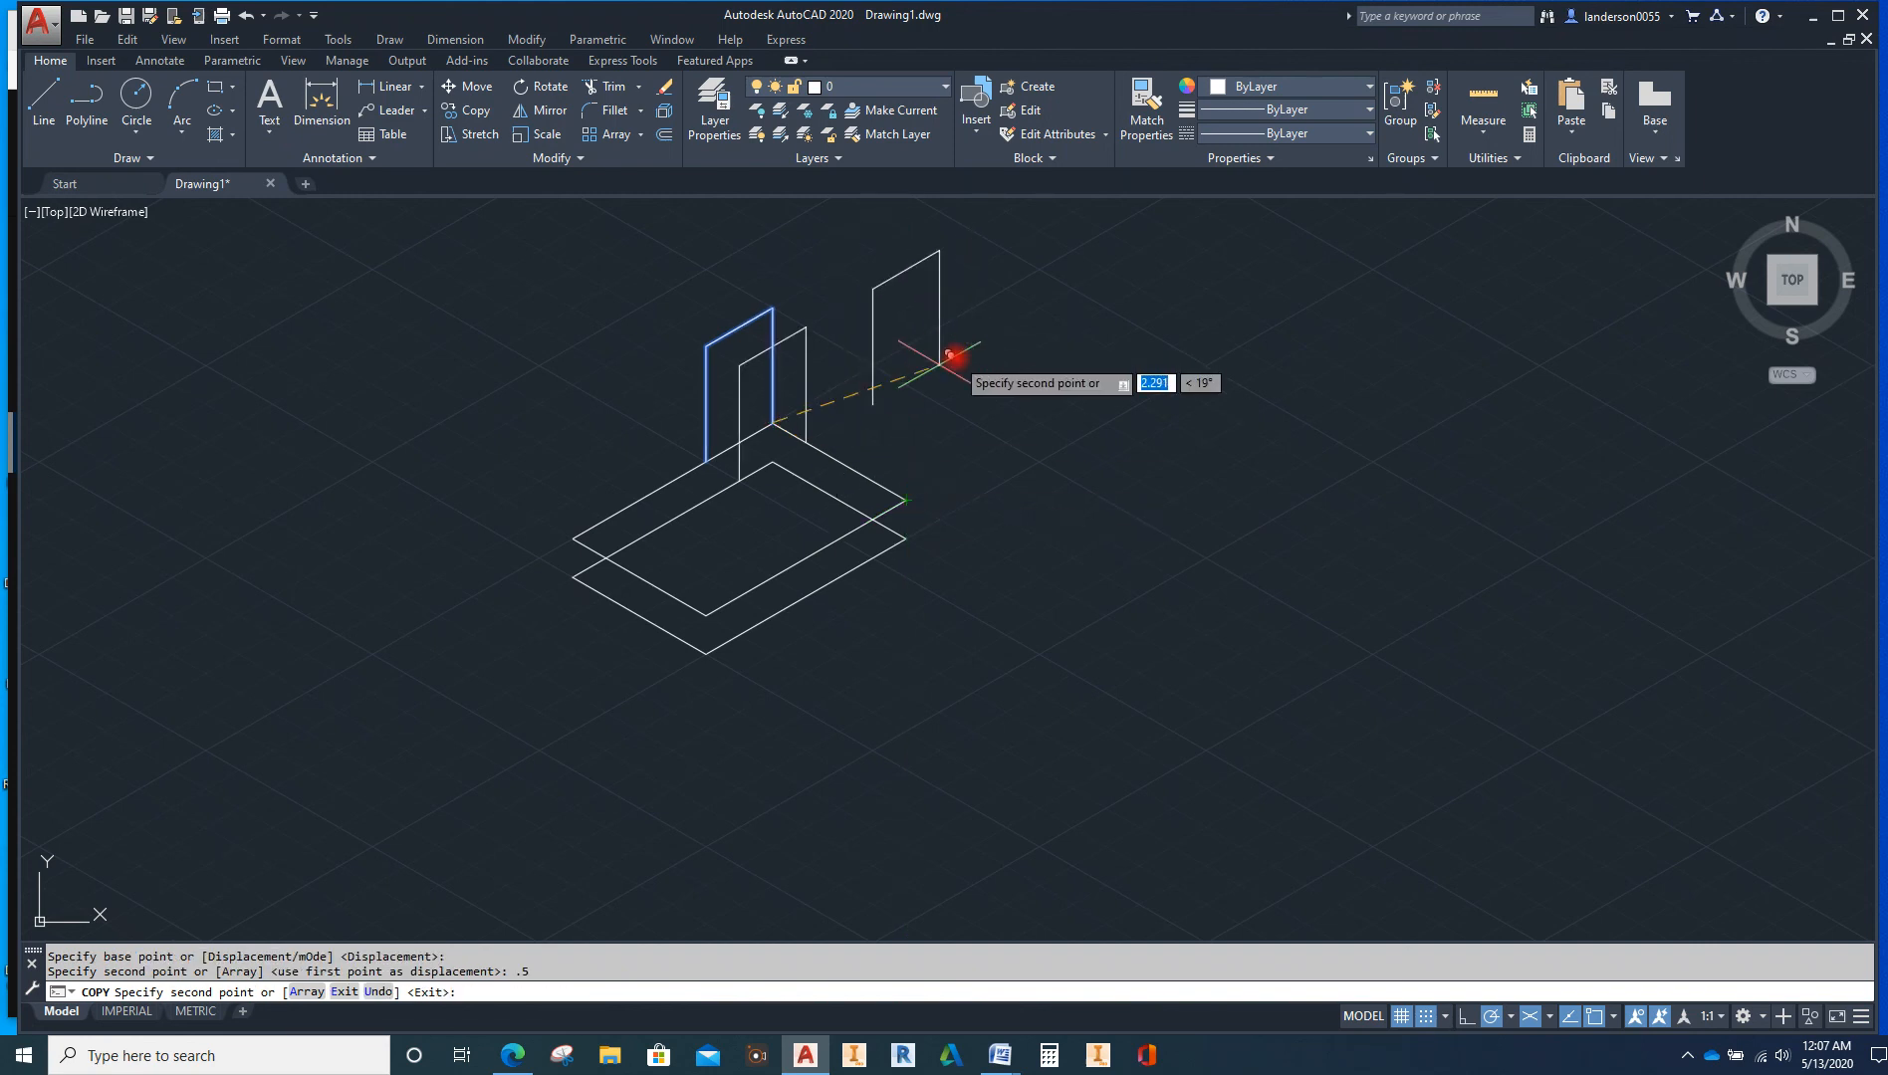
key(Escape)
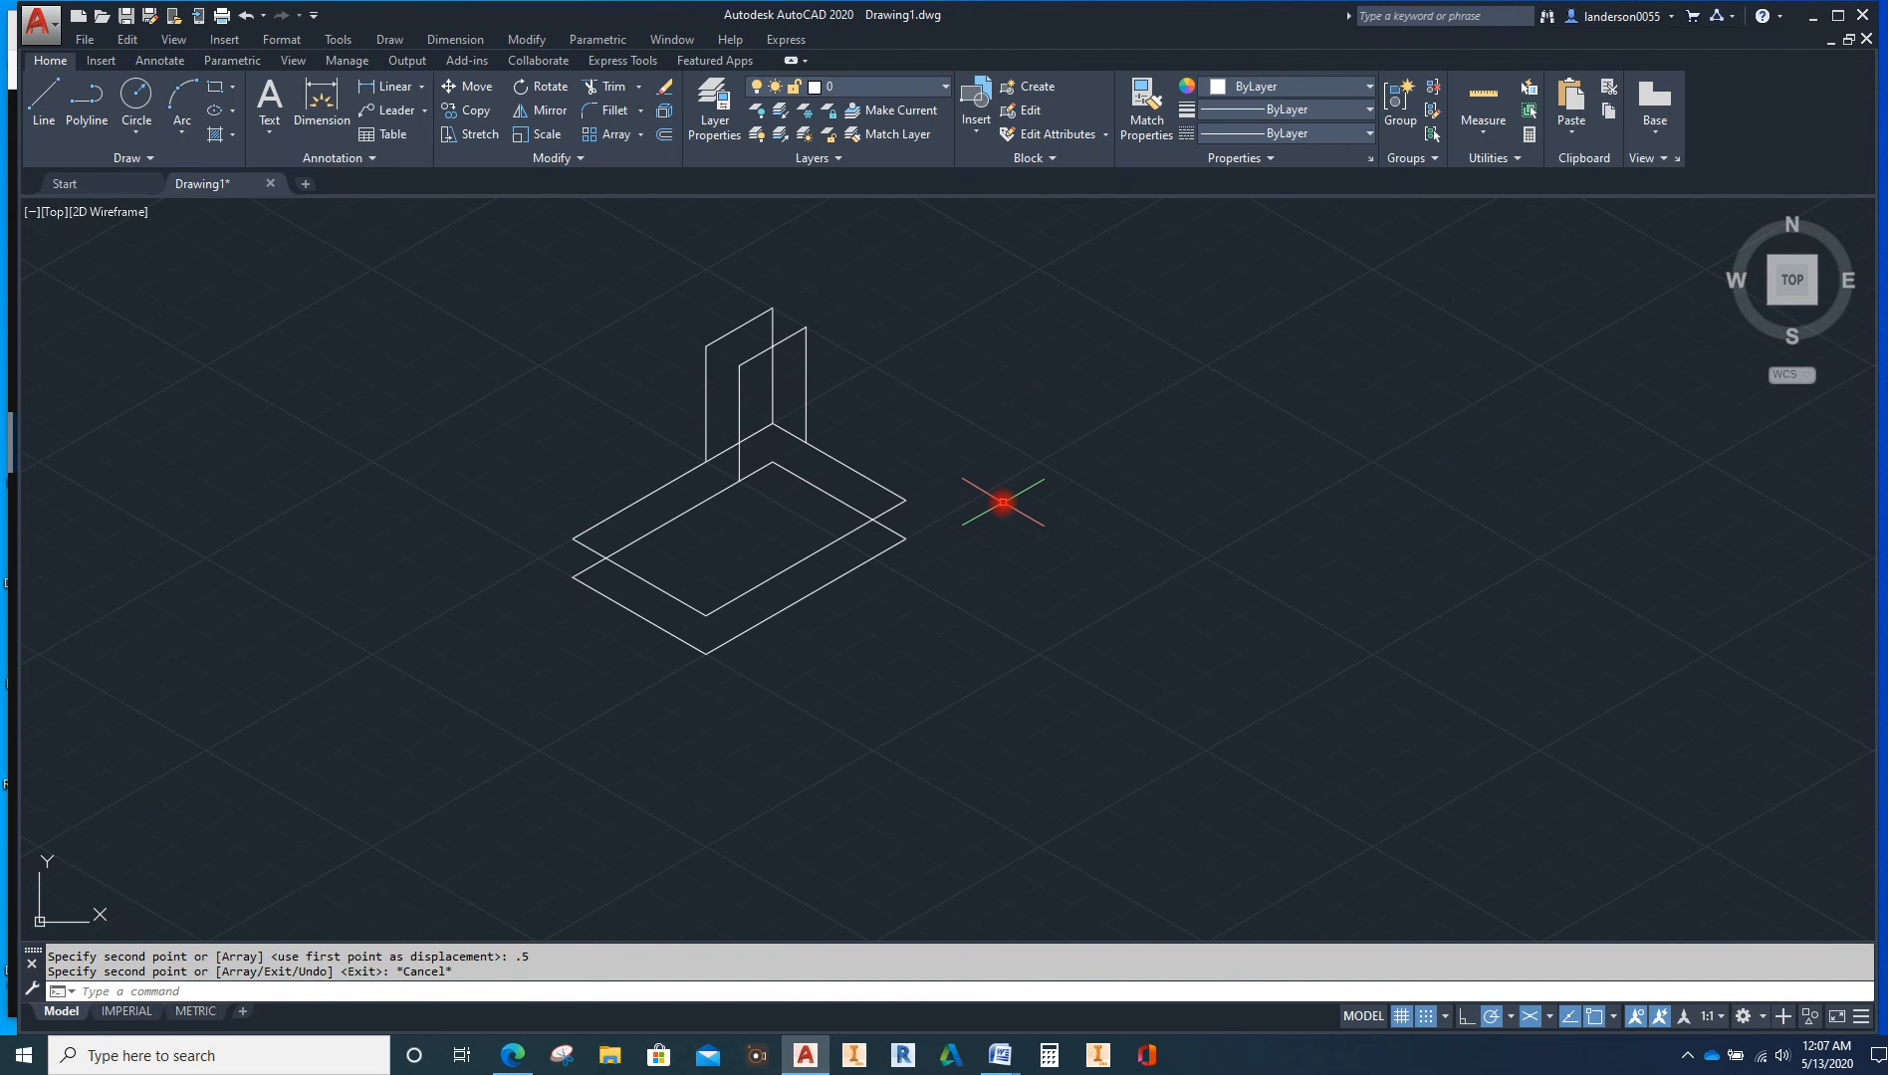
Draw vertical lines joining the upper and lower rectangles at the base's left and right corners
click(45, 103)
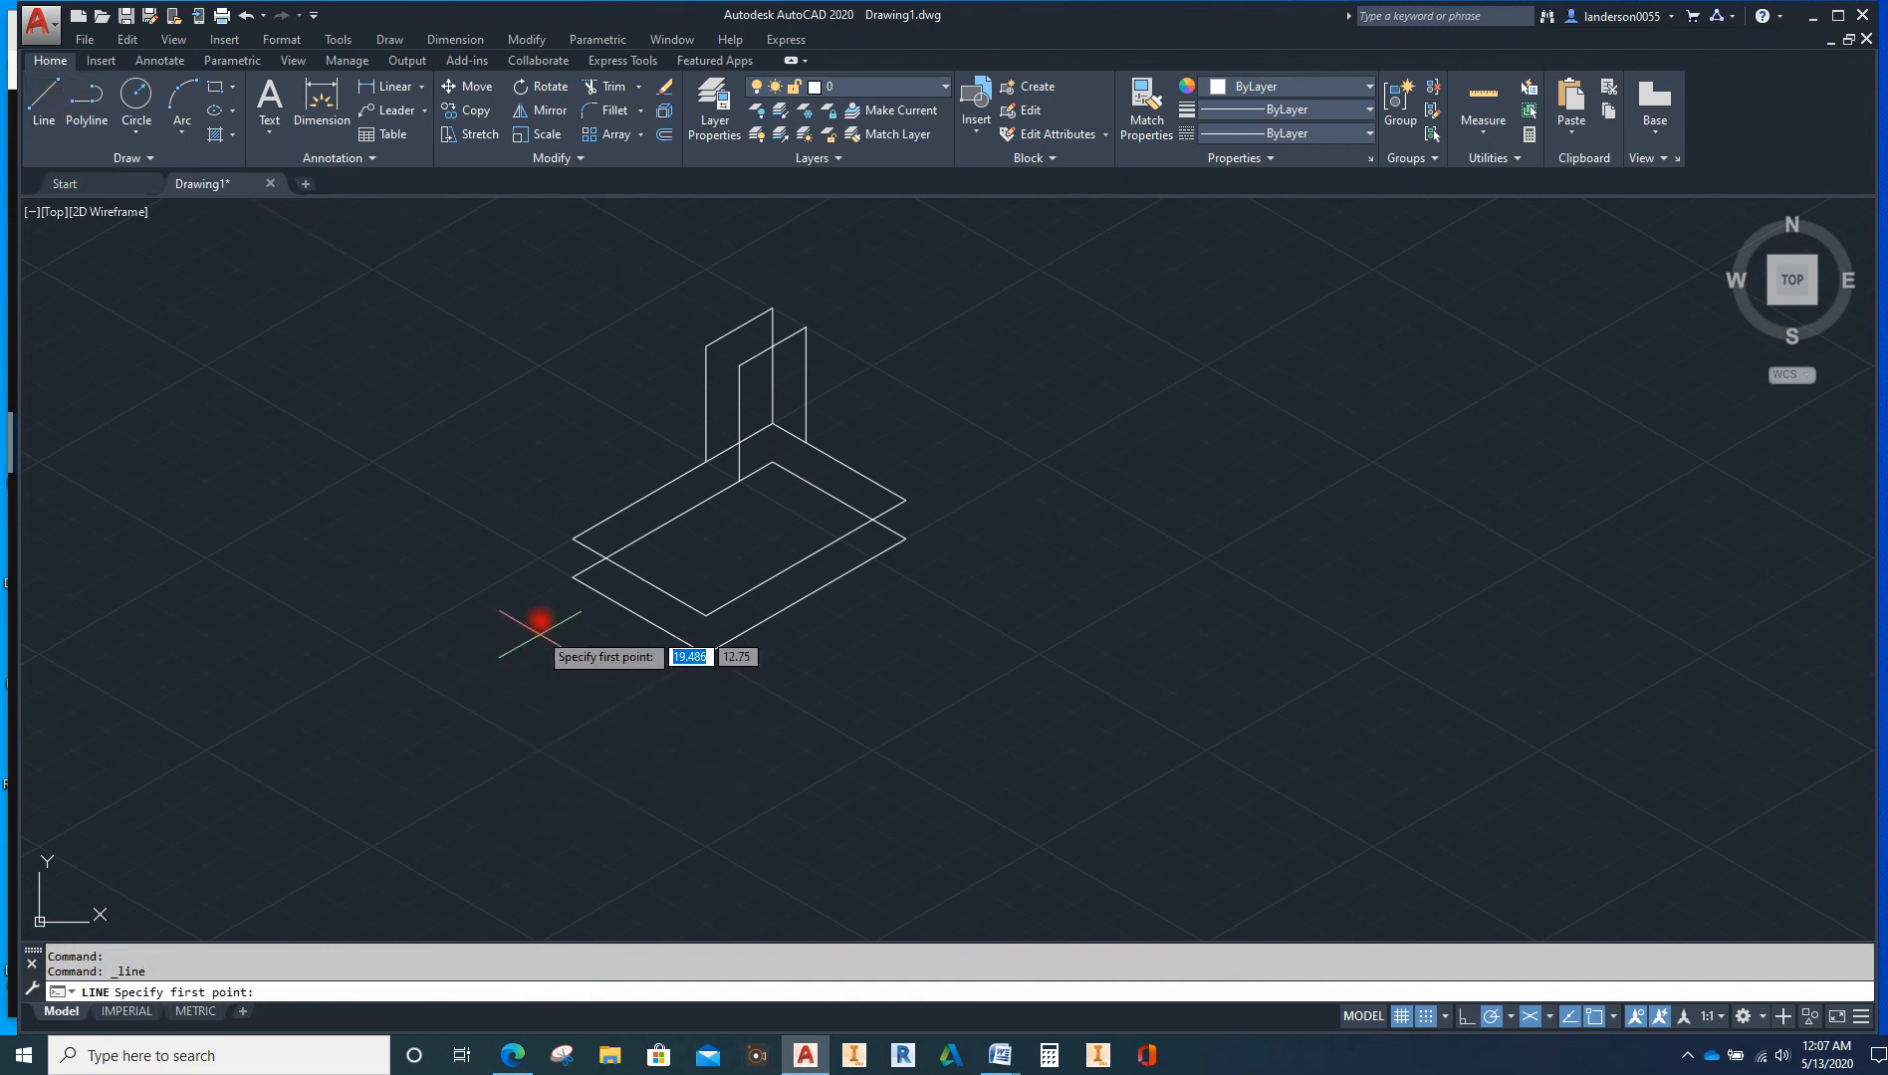
click(573, 540)
click(573, 574)
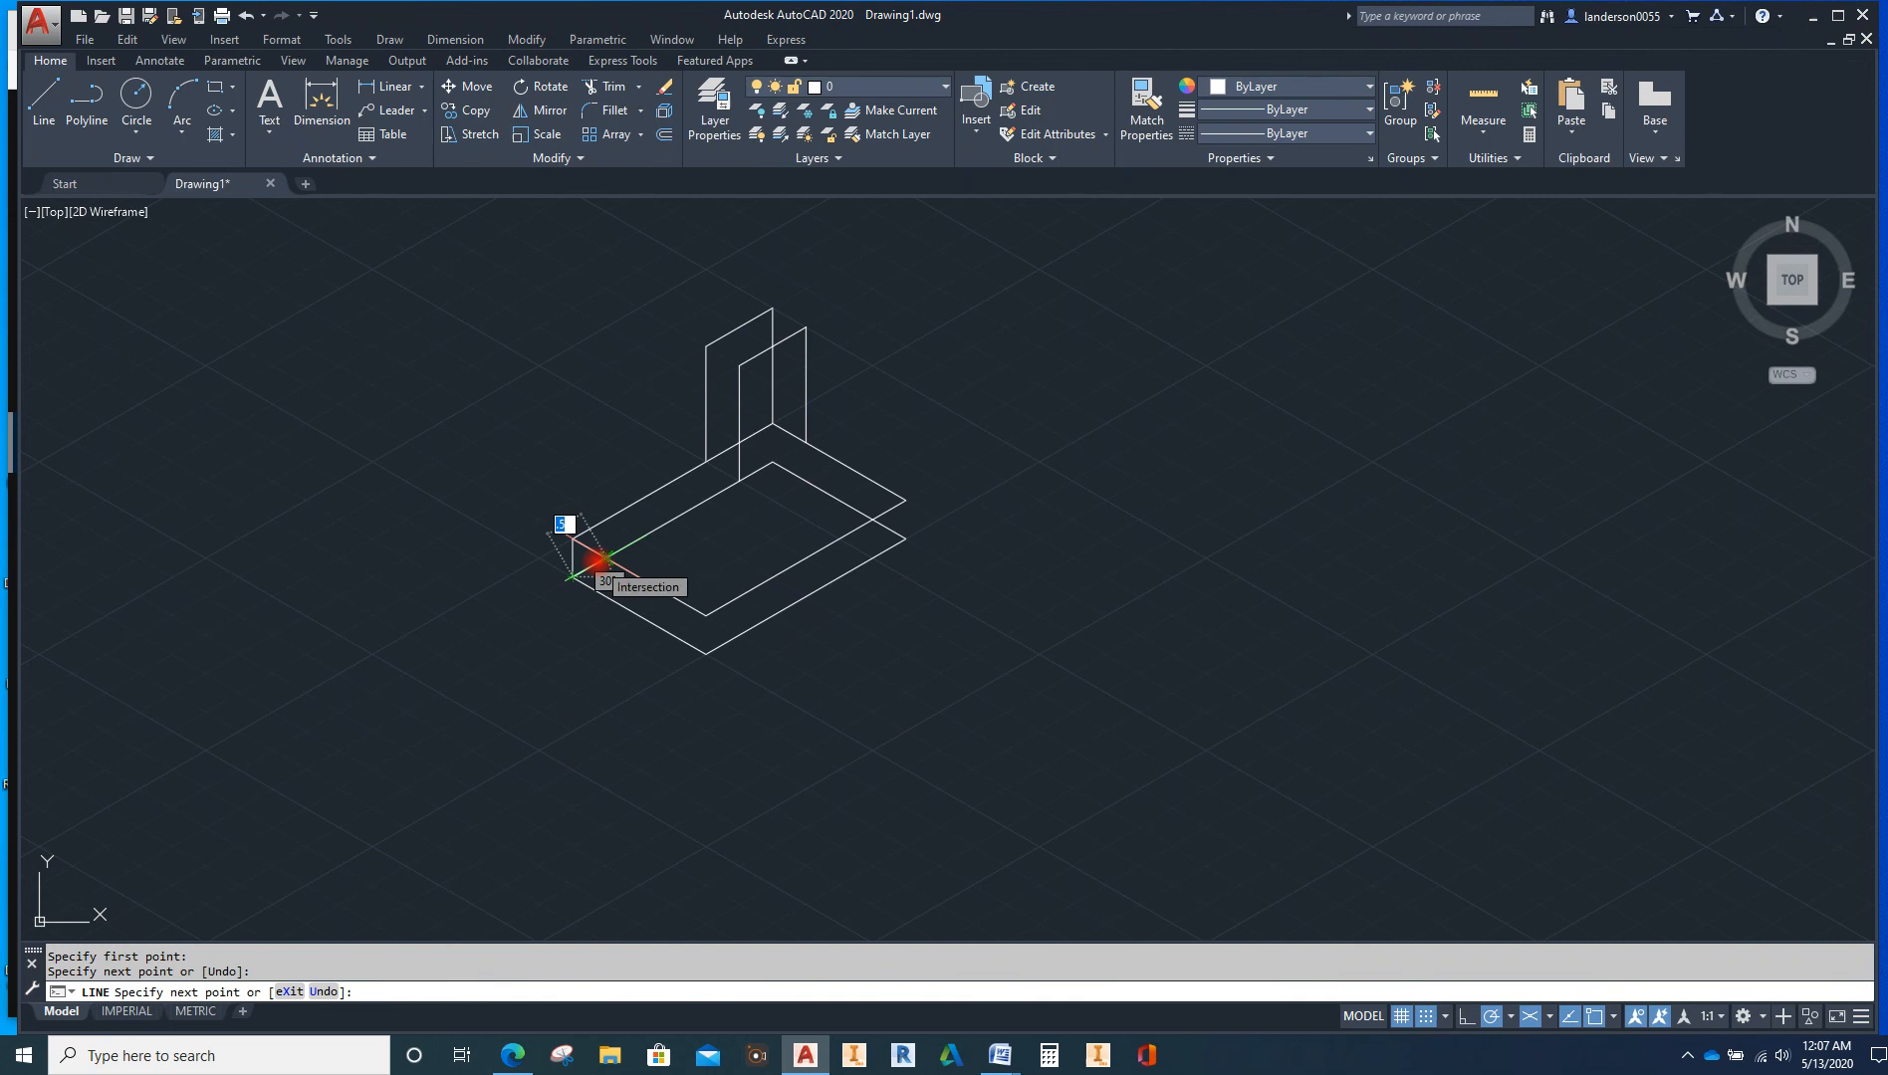
key(Escape)
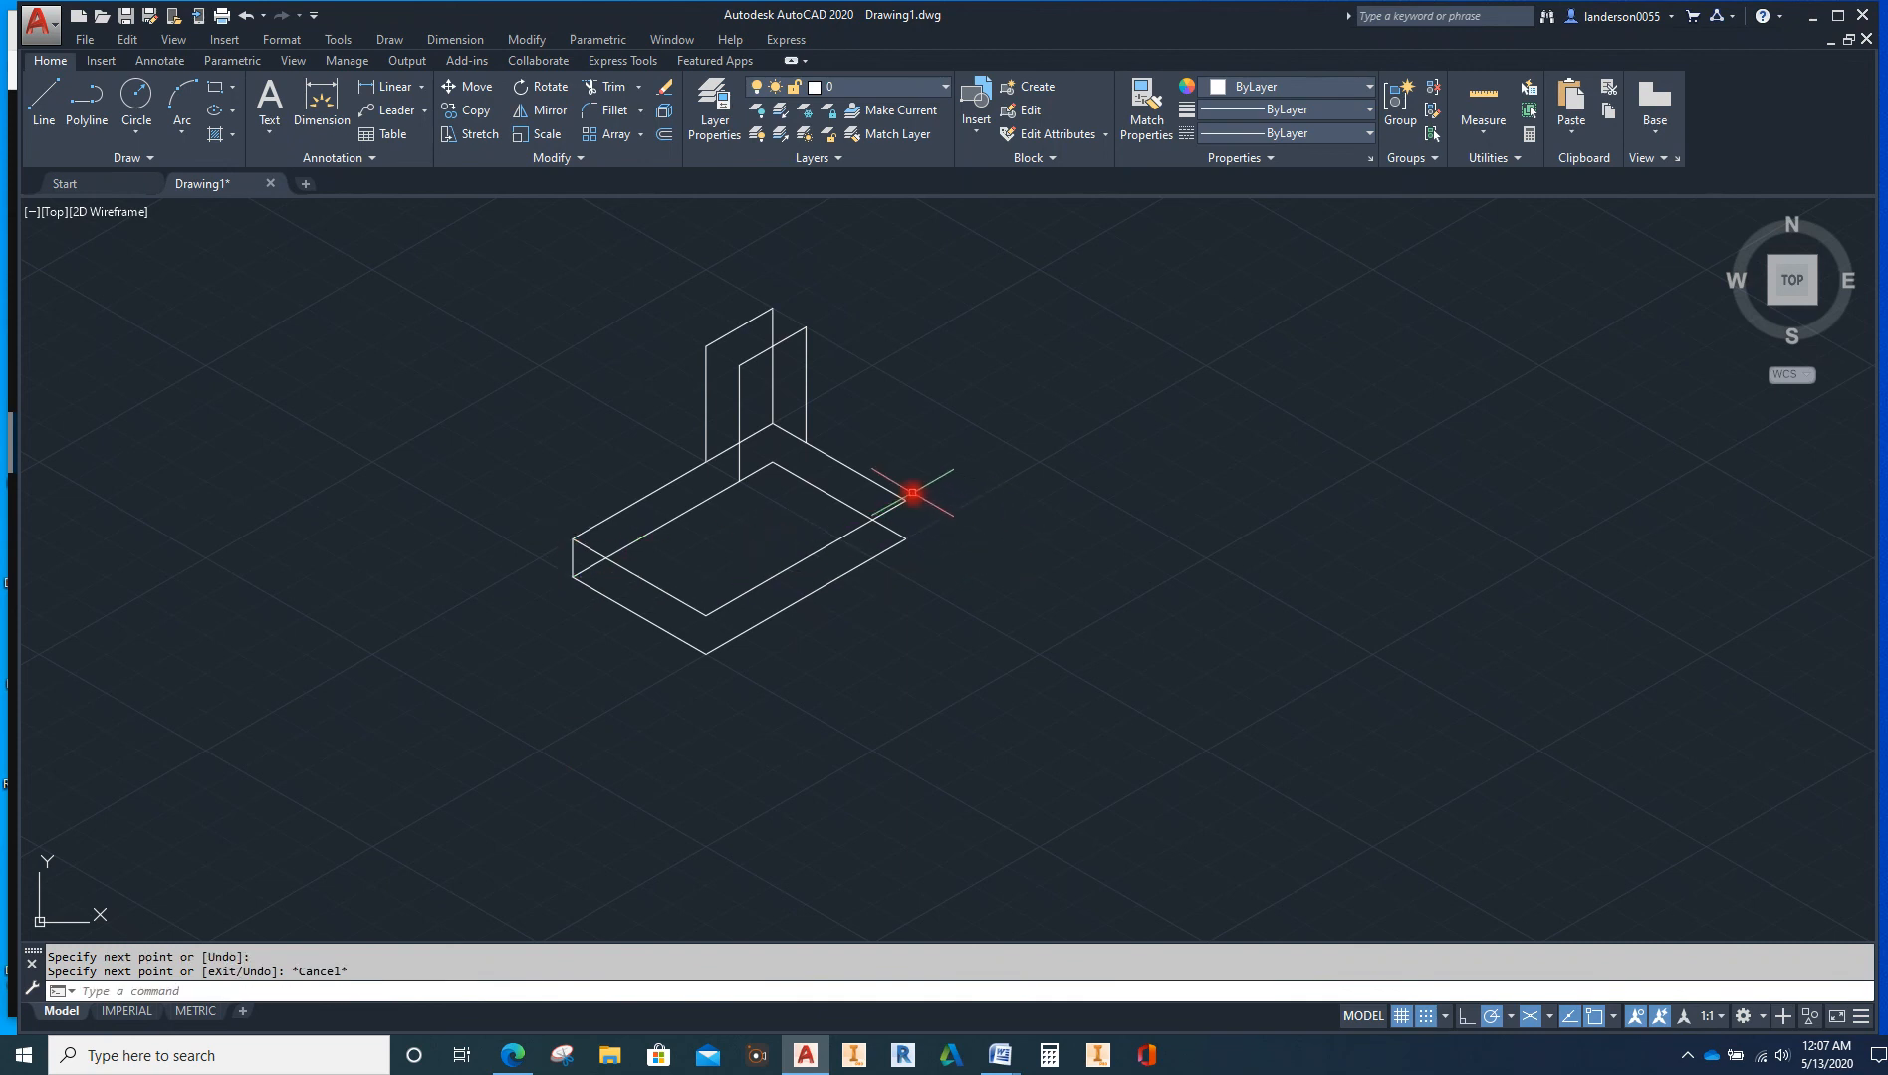
key(Return)
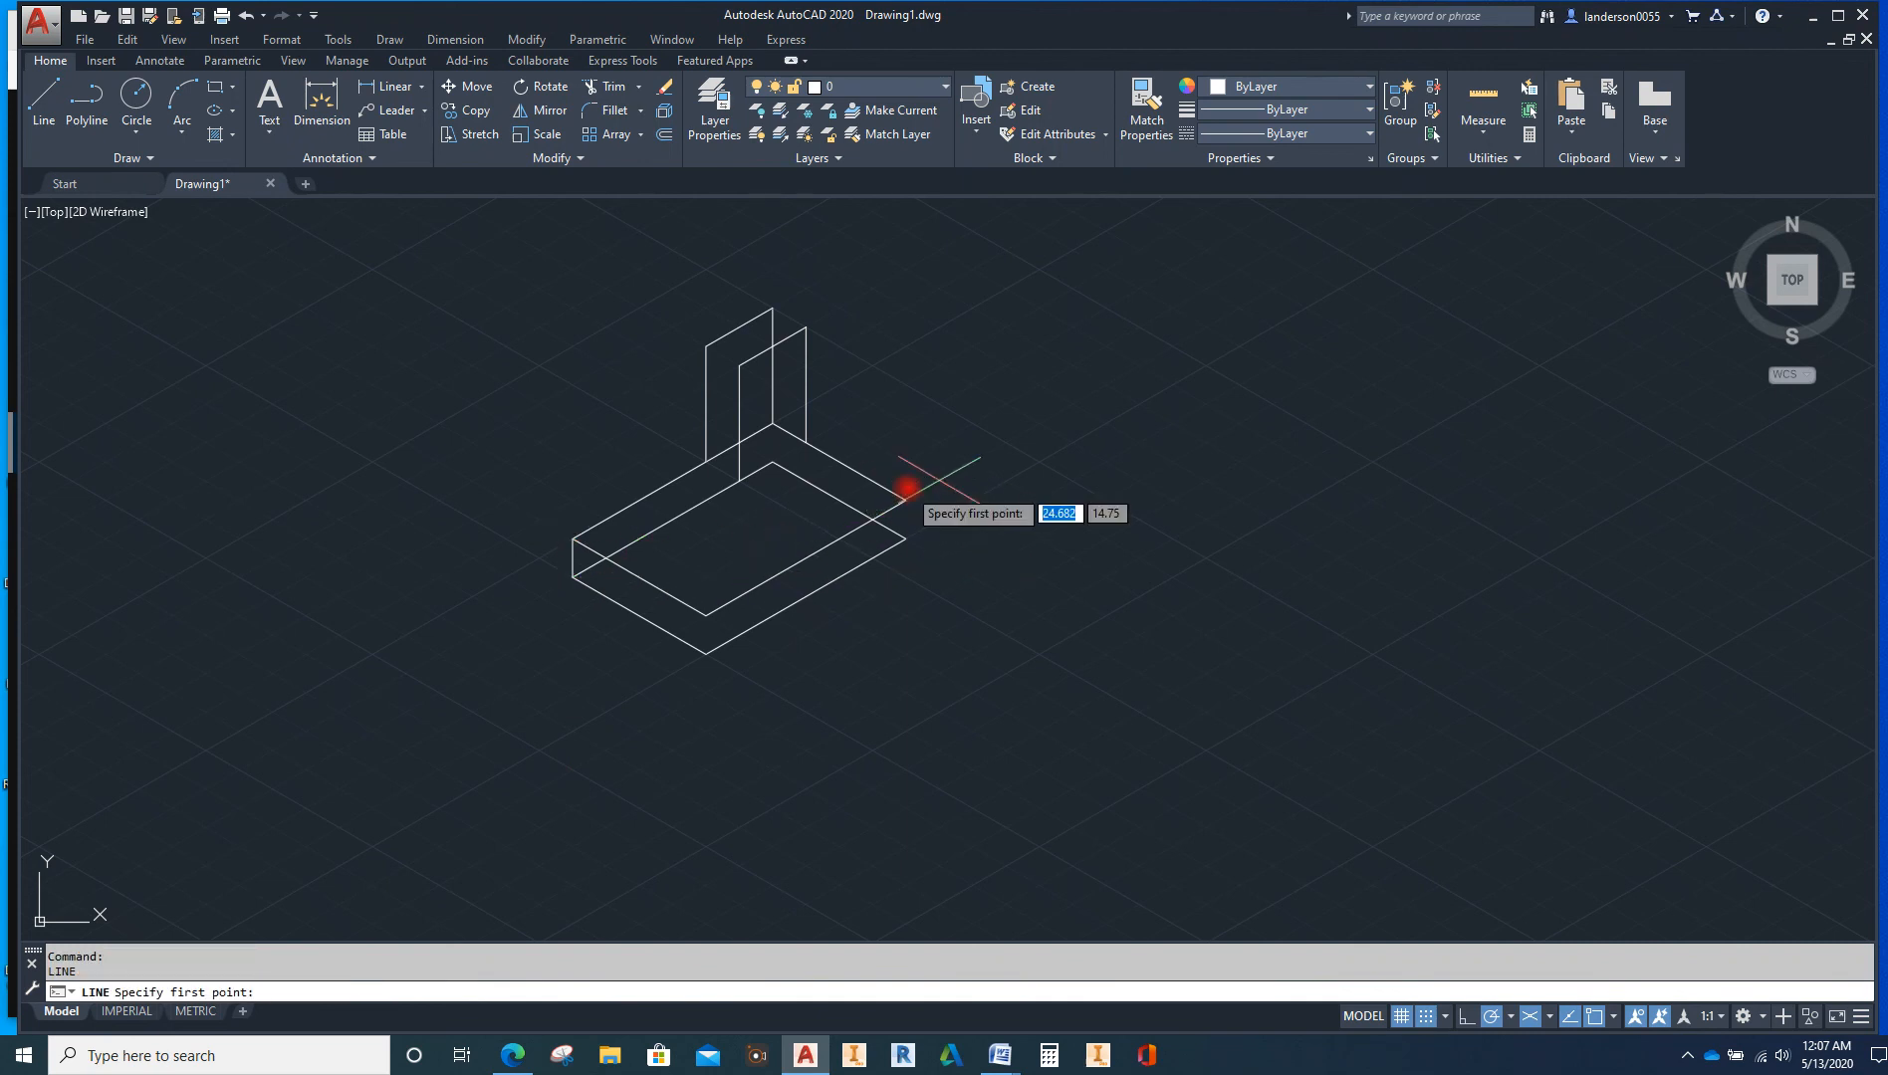
click(904, 497)
scroll(908, 523, up, 6)
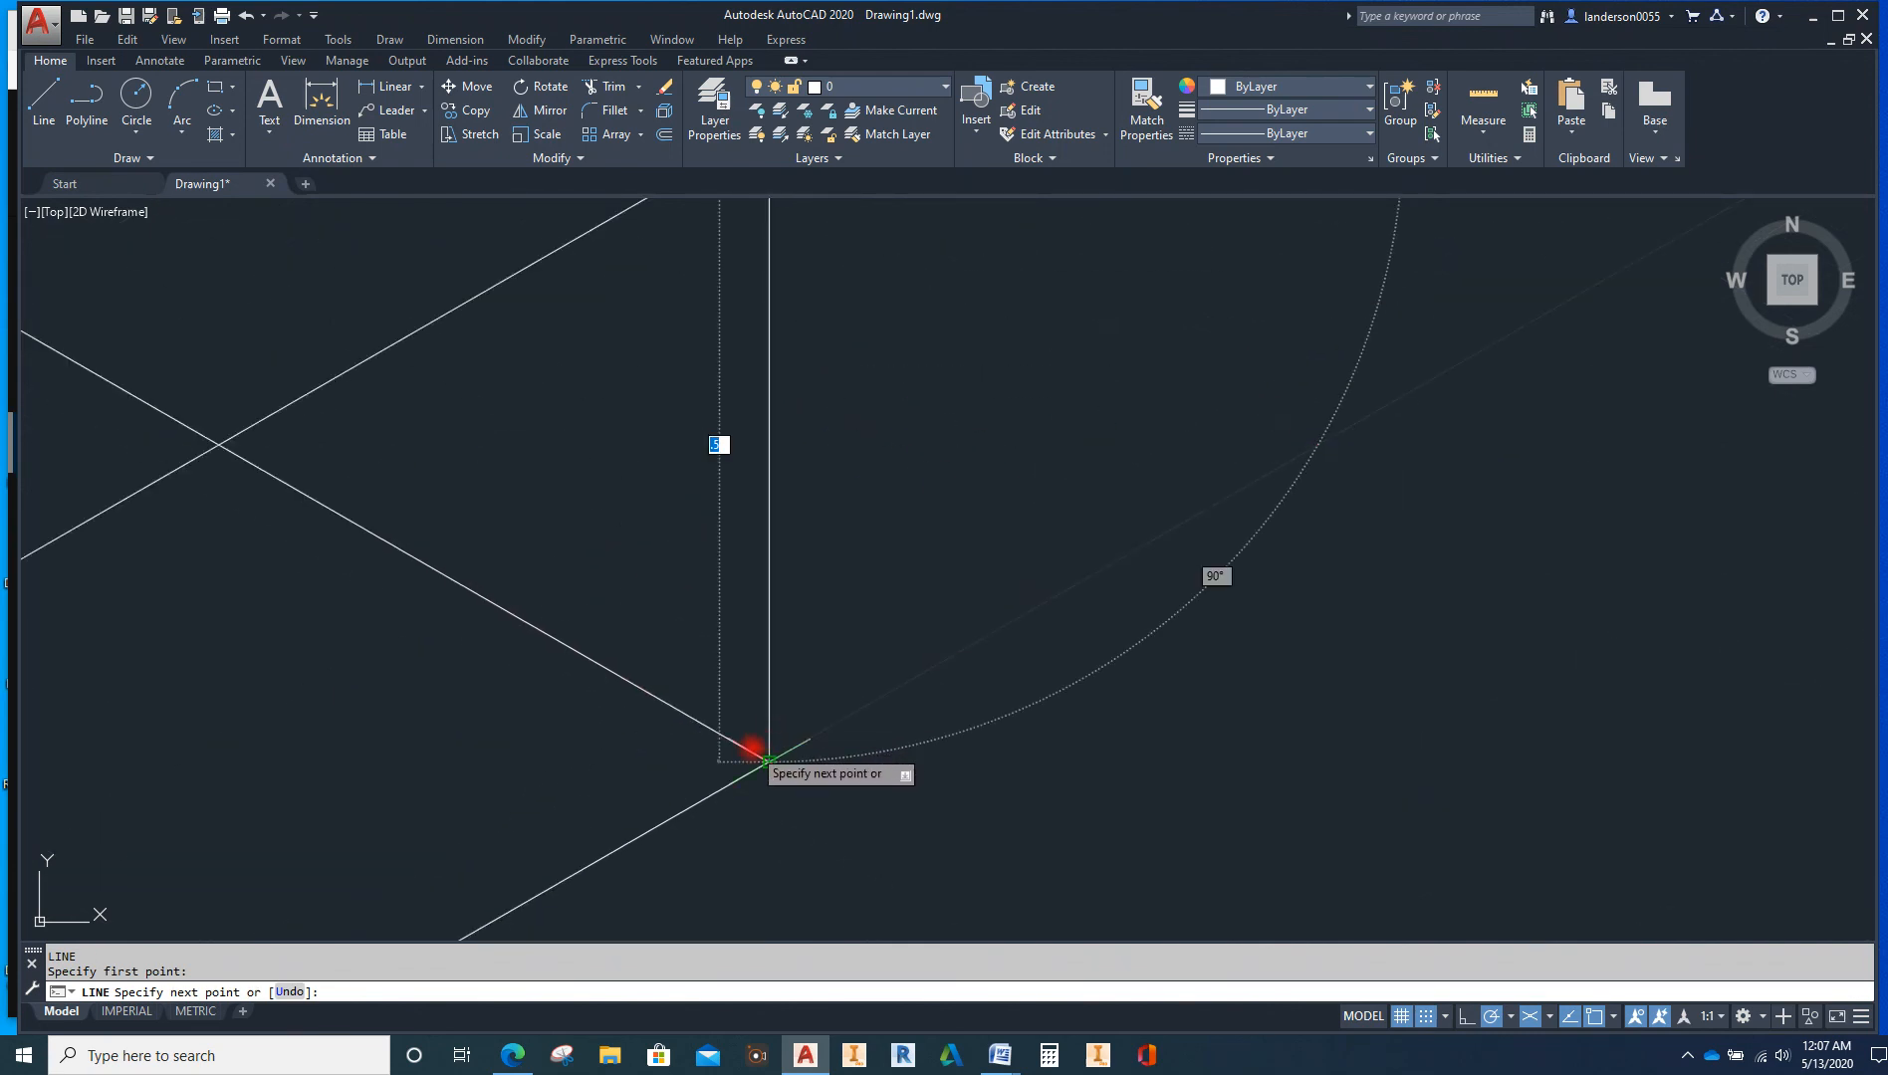
click(752, 746)
scroll(752, 757, down, 6)
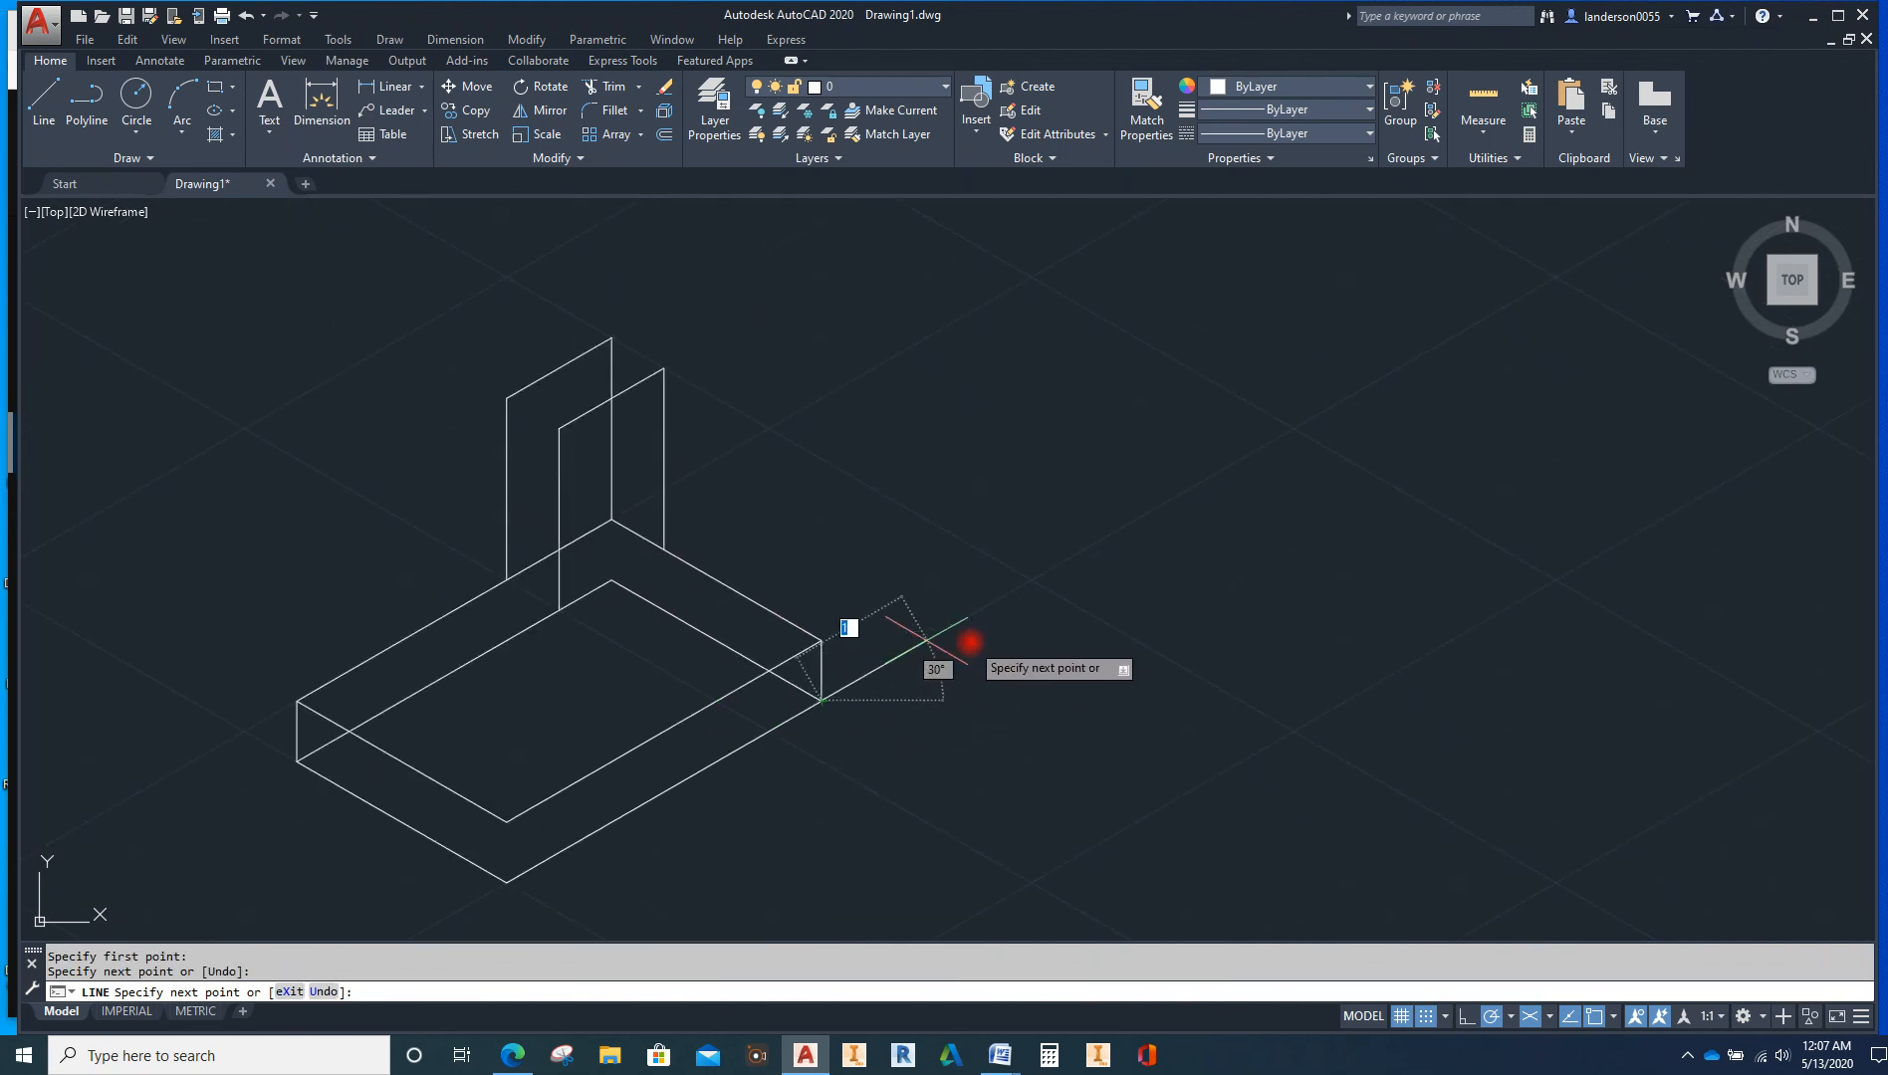
key(Escape)
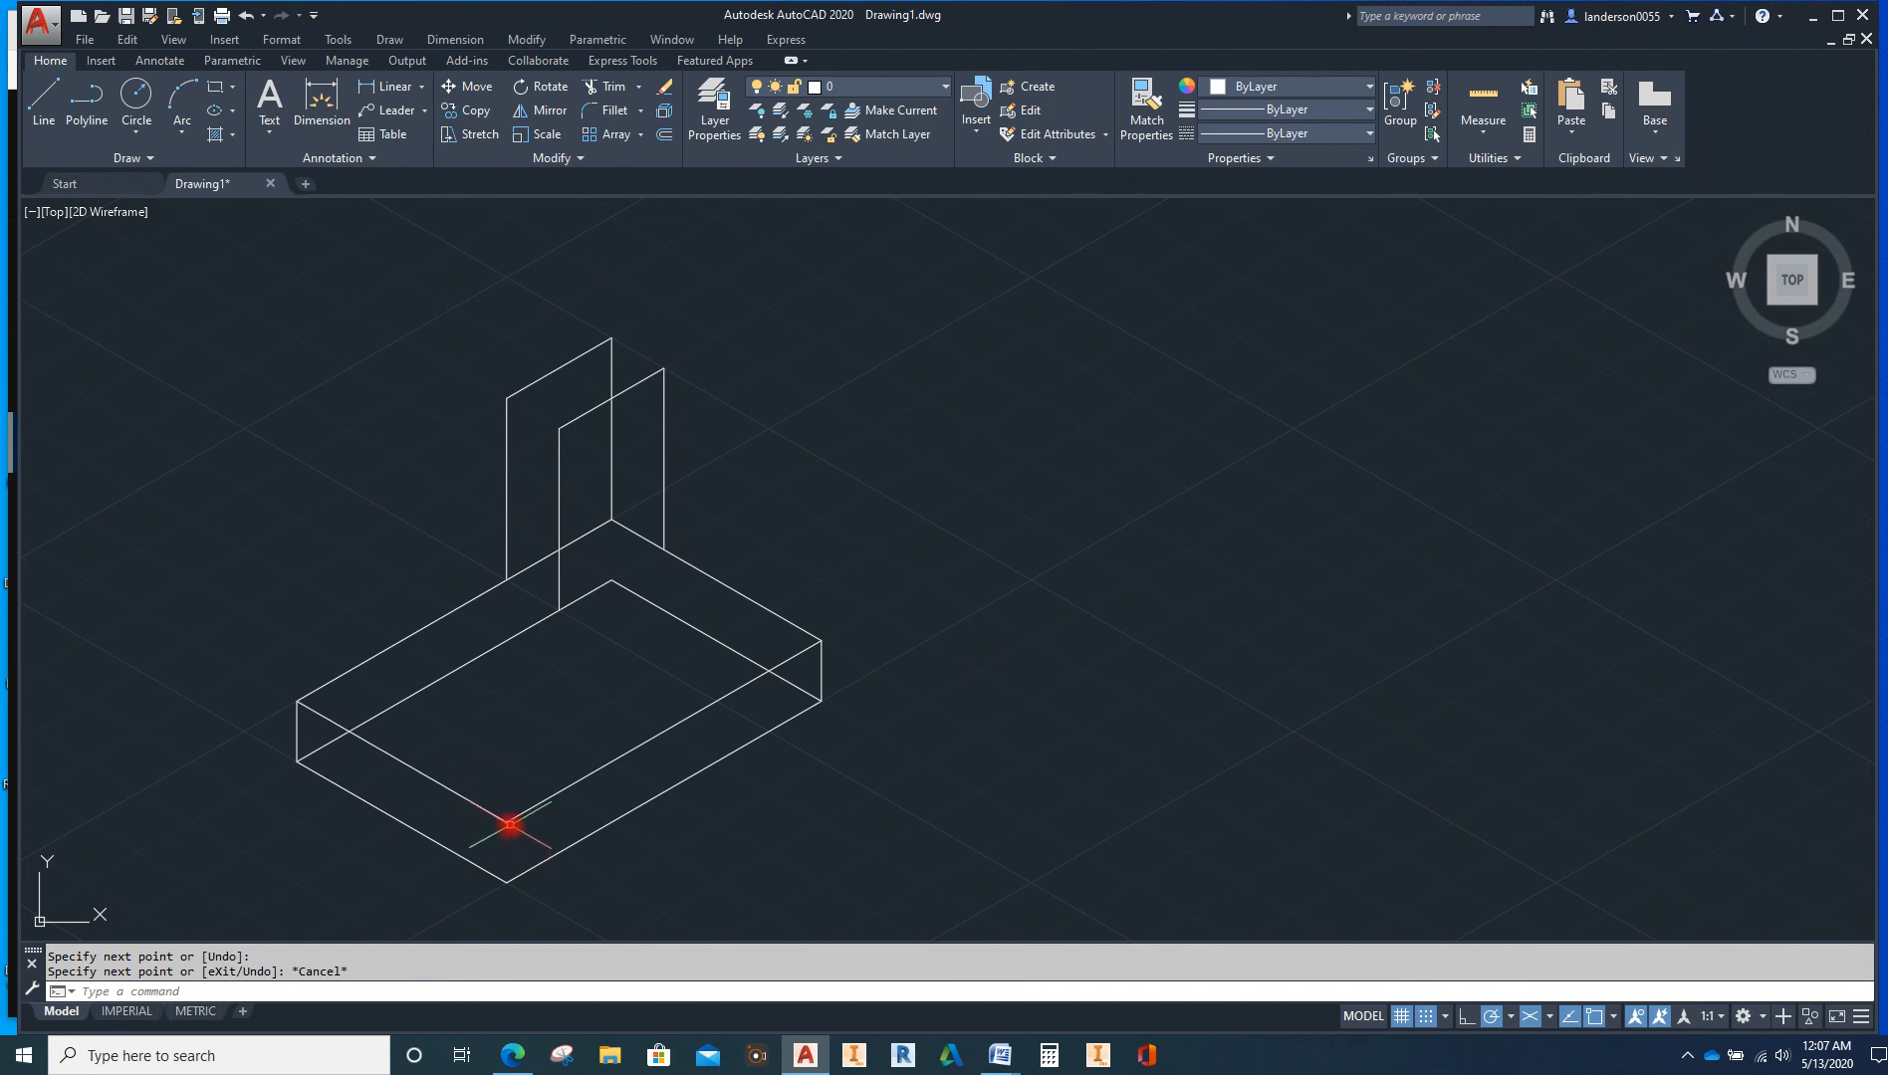
Draw a vertical line joining the upper and lower rectangles at the base's front corner
key(Return)
click(508, 824)
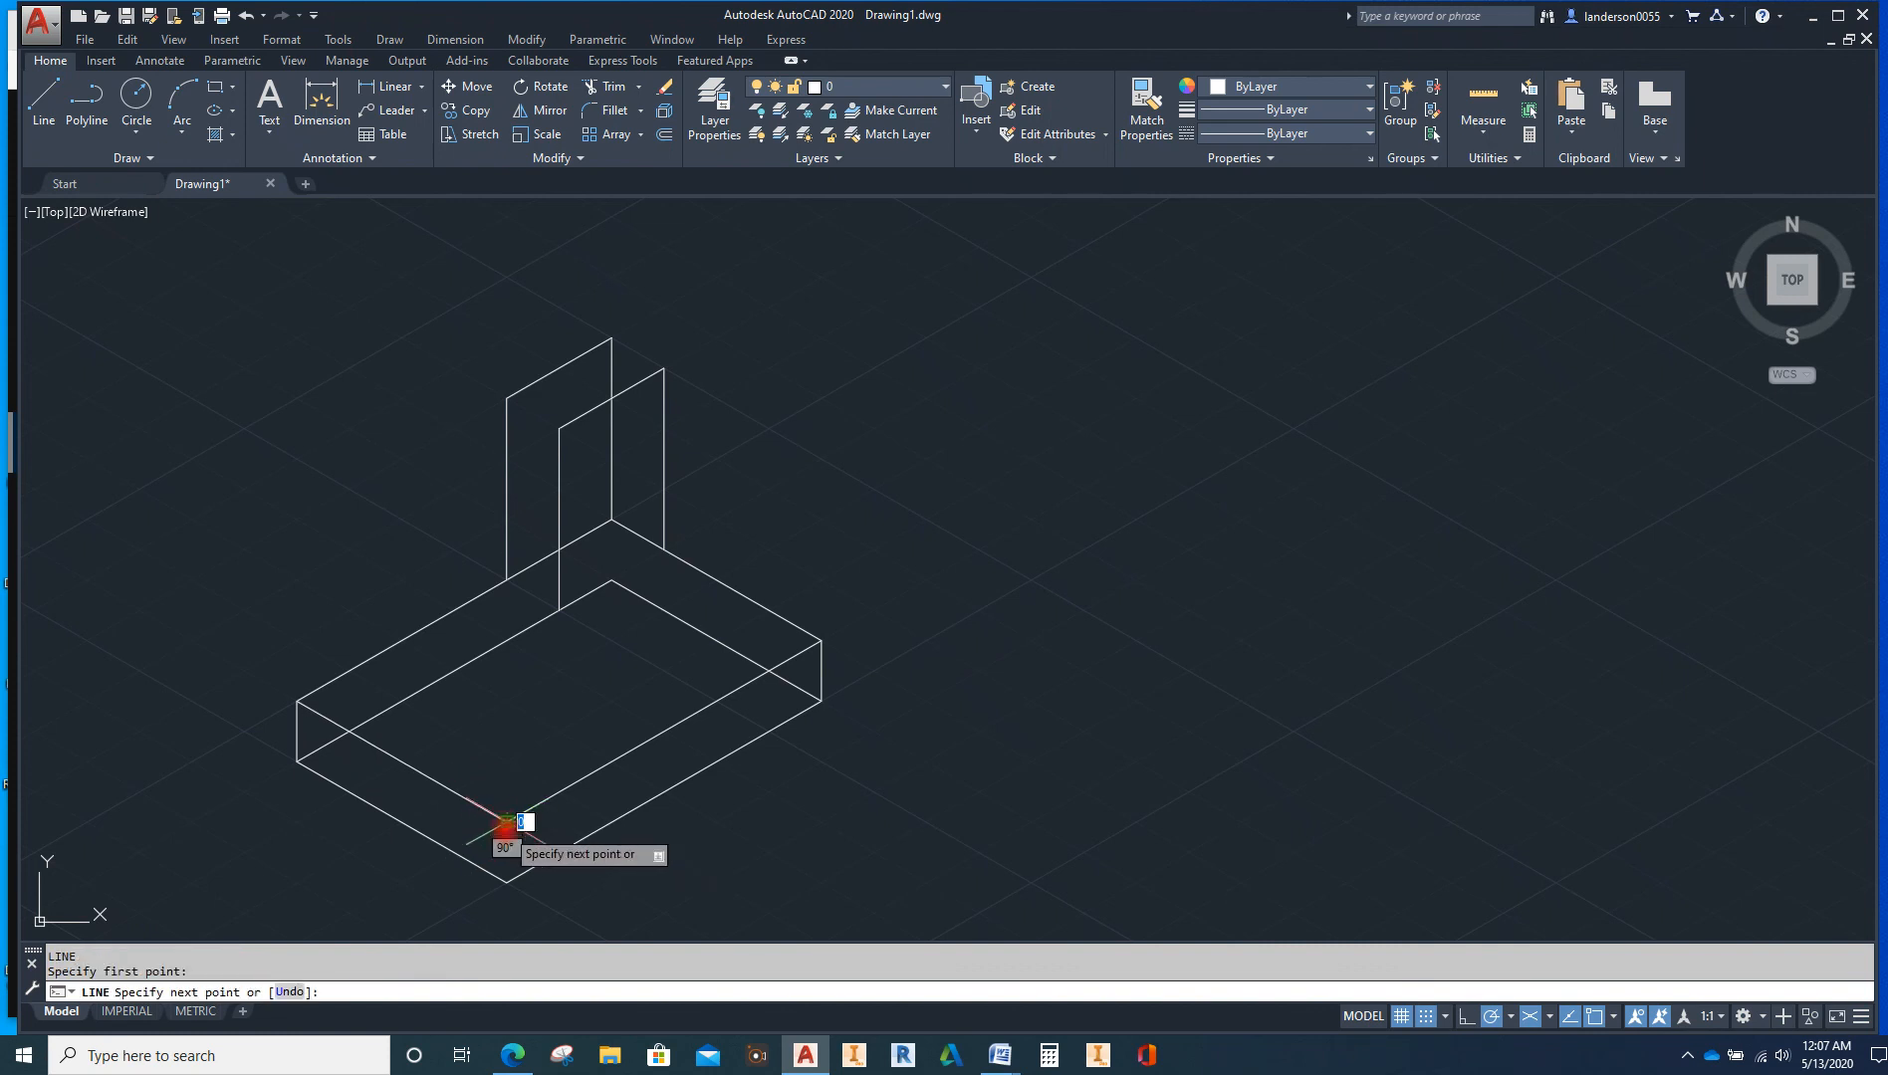
scroll(504, 854, up, 5)
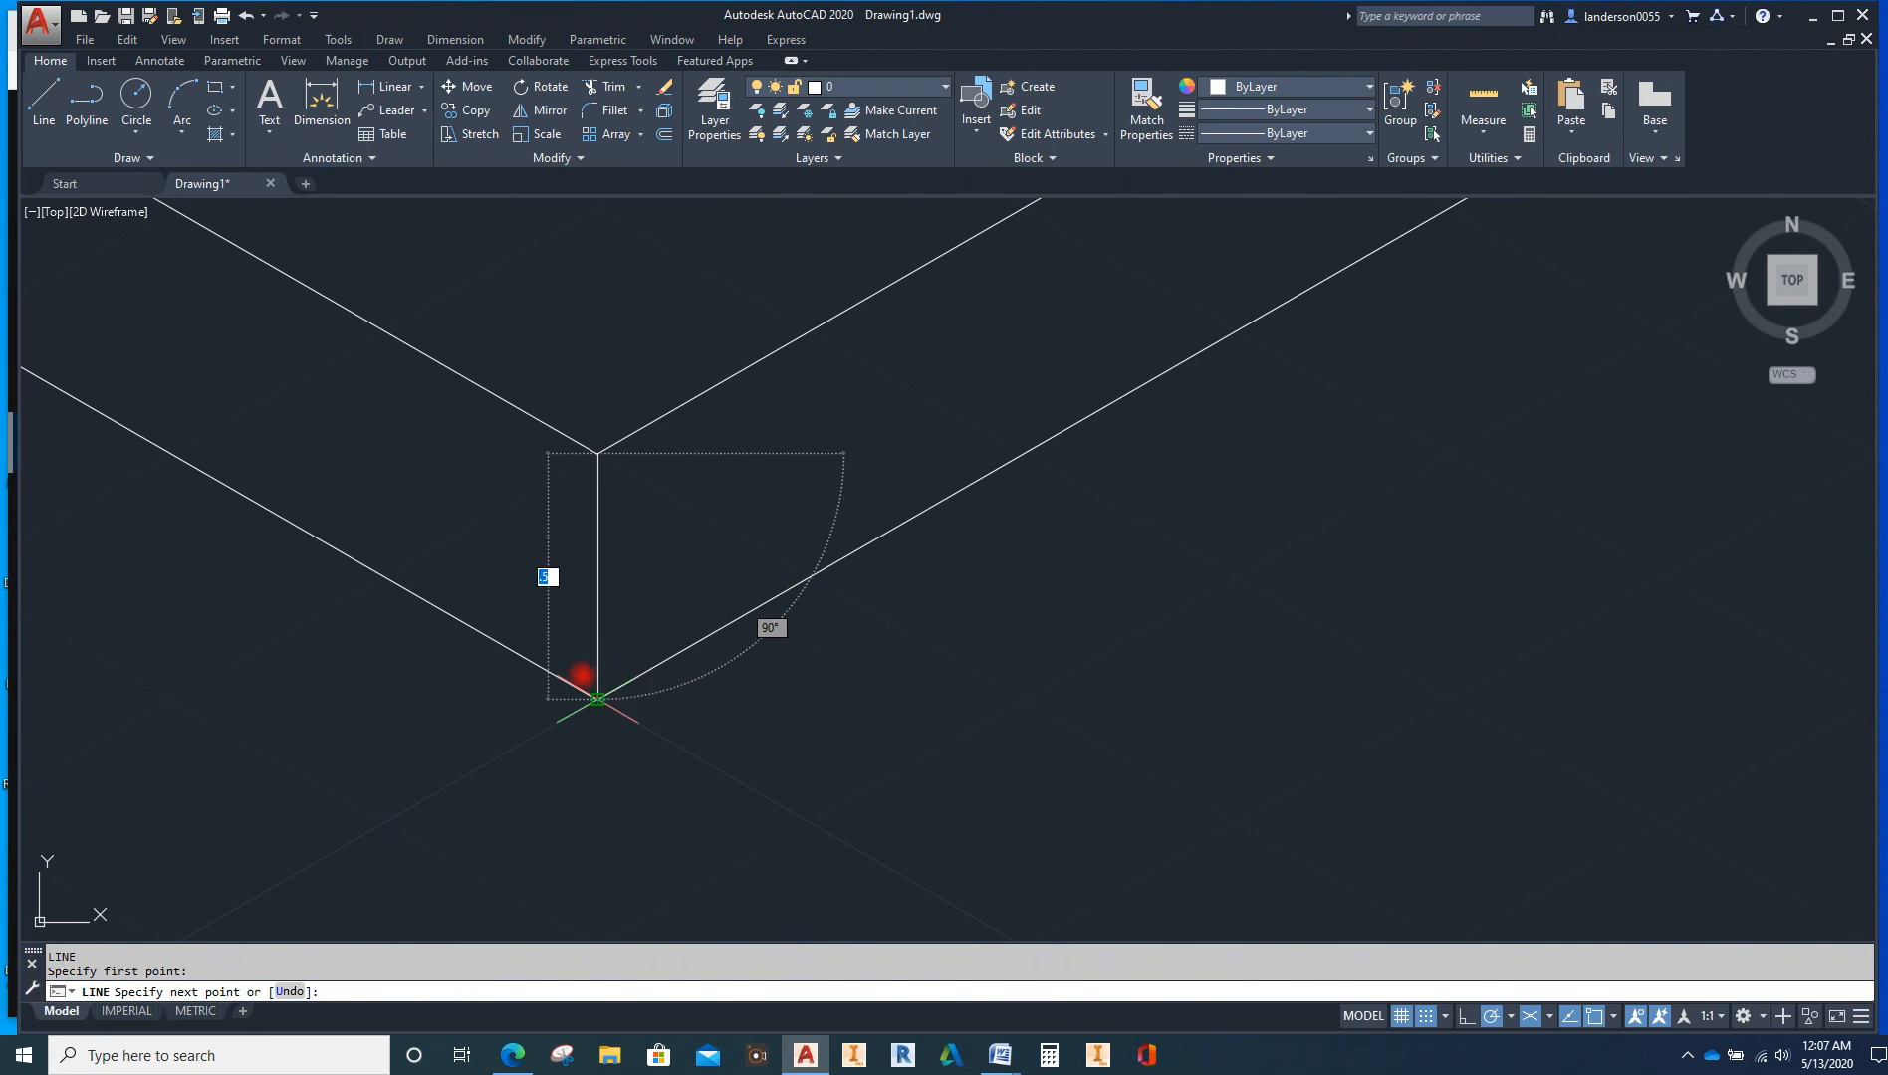
click(595, 690)
key(Escape)
scroll(843, 713, down, 5)
scroll(842, 713, down, 3)
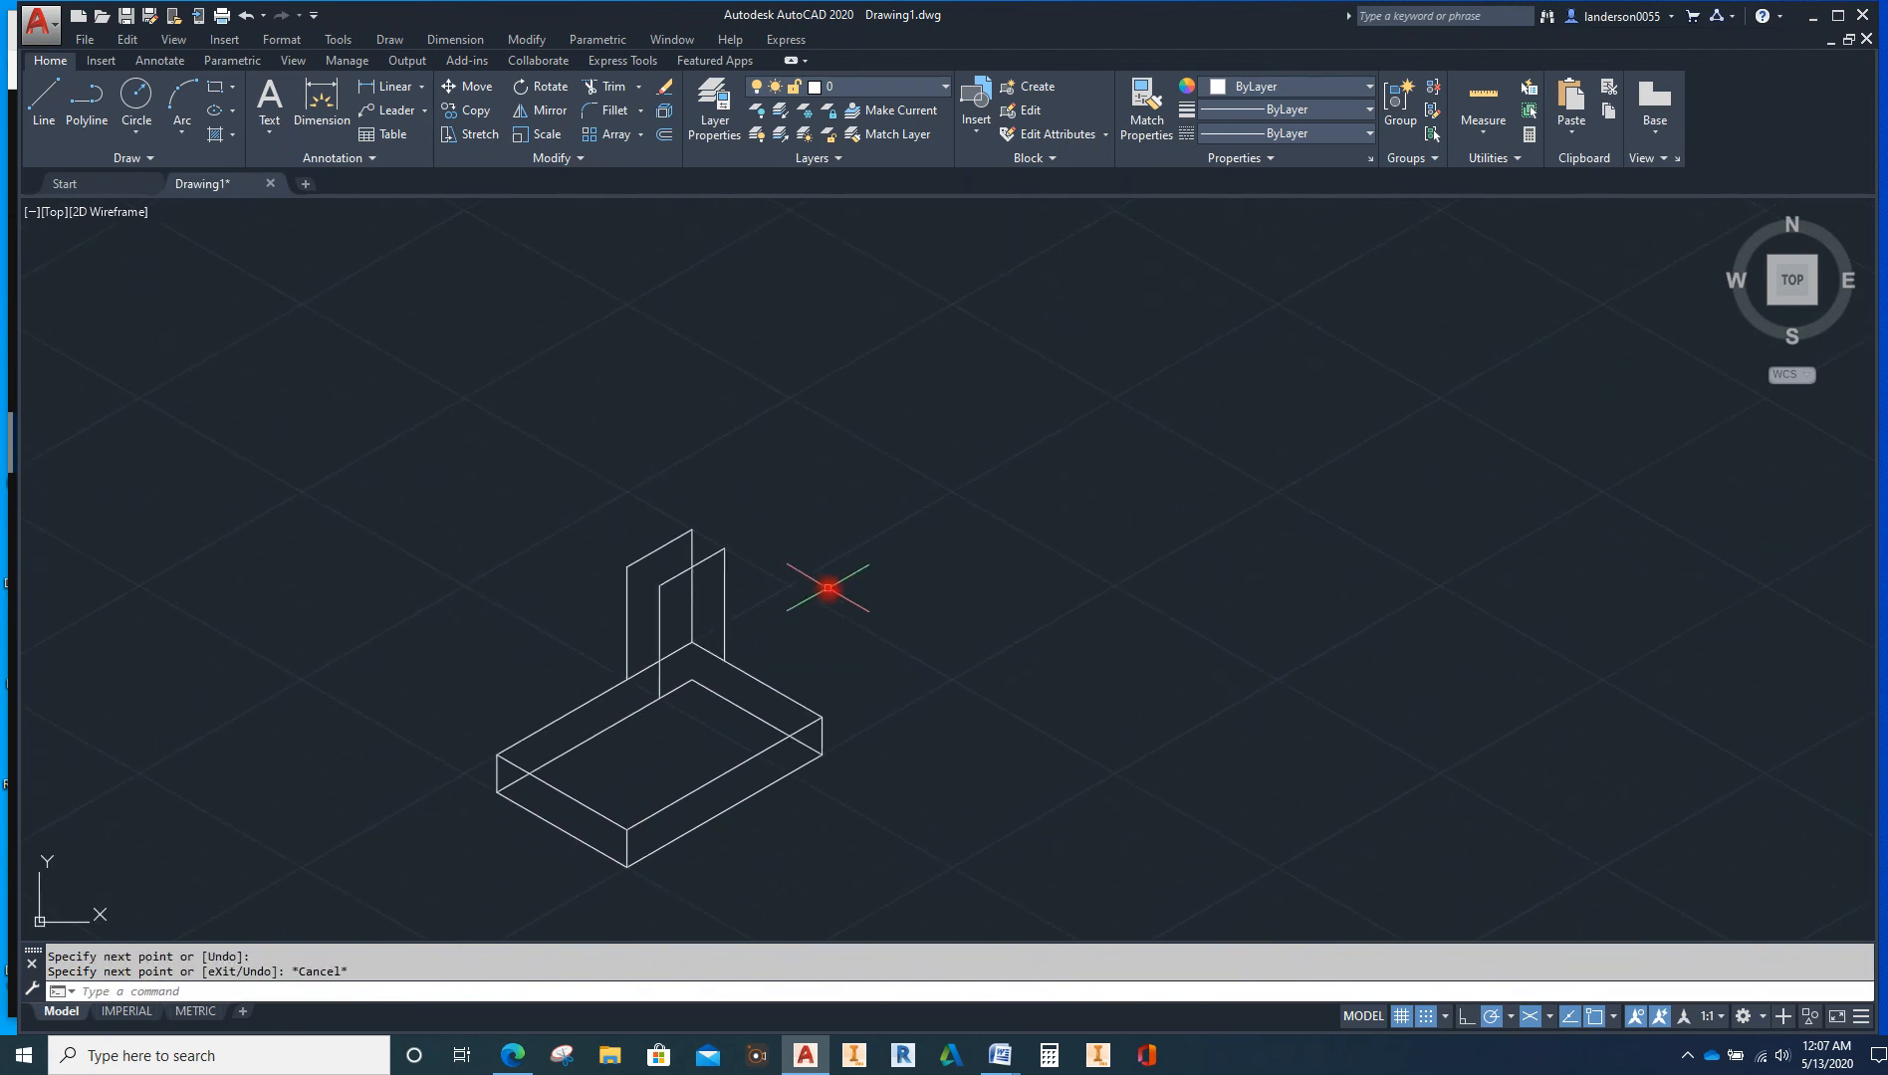
Draw the upright's two bottom edges: across the foot of the front outline, and from its left foot back to the rear outline's left foot
scroll(829, 575, down, 1)
scroll(796, 543, up, 1)
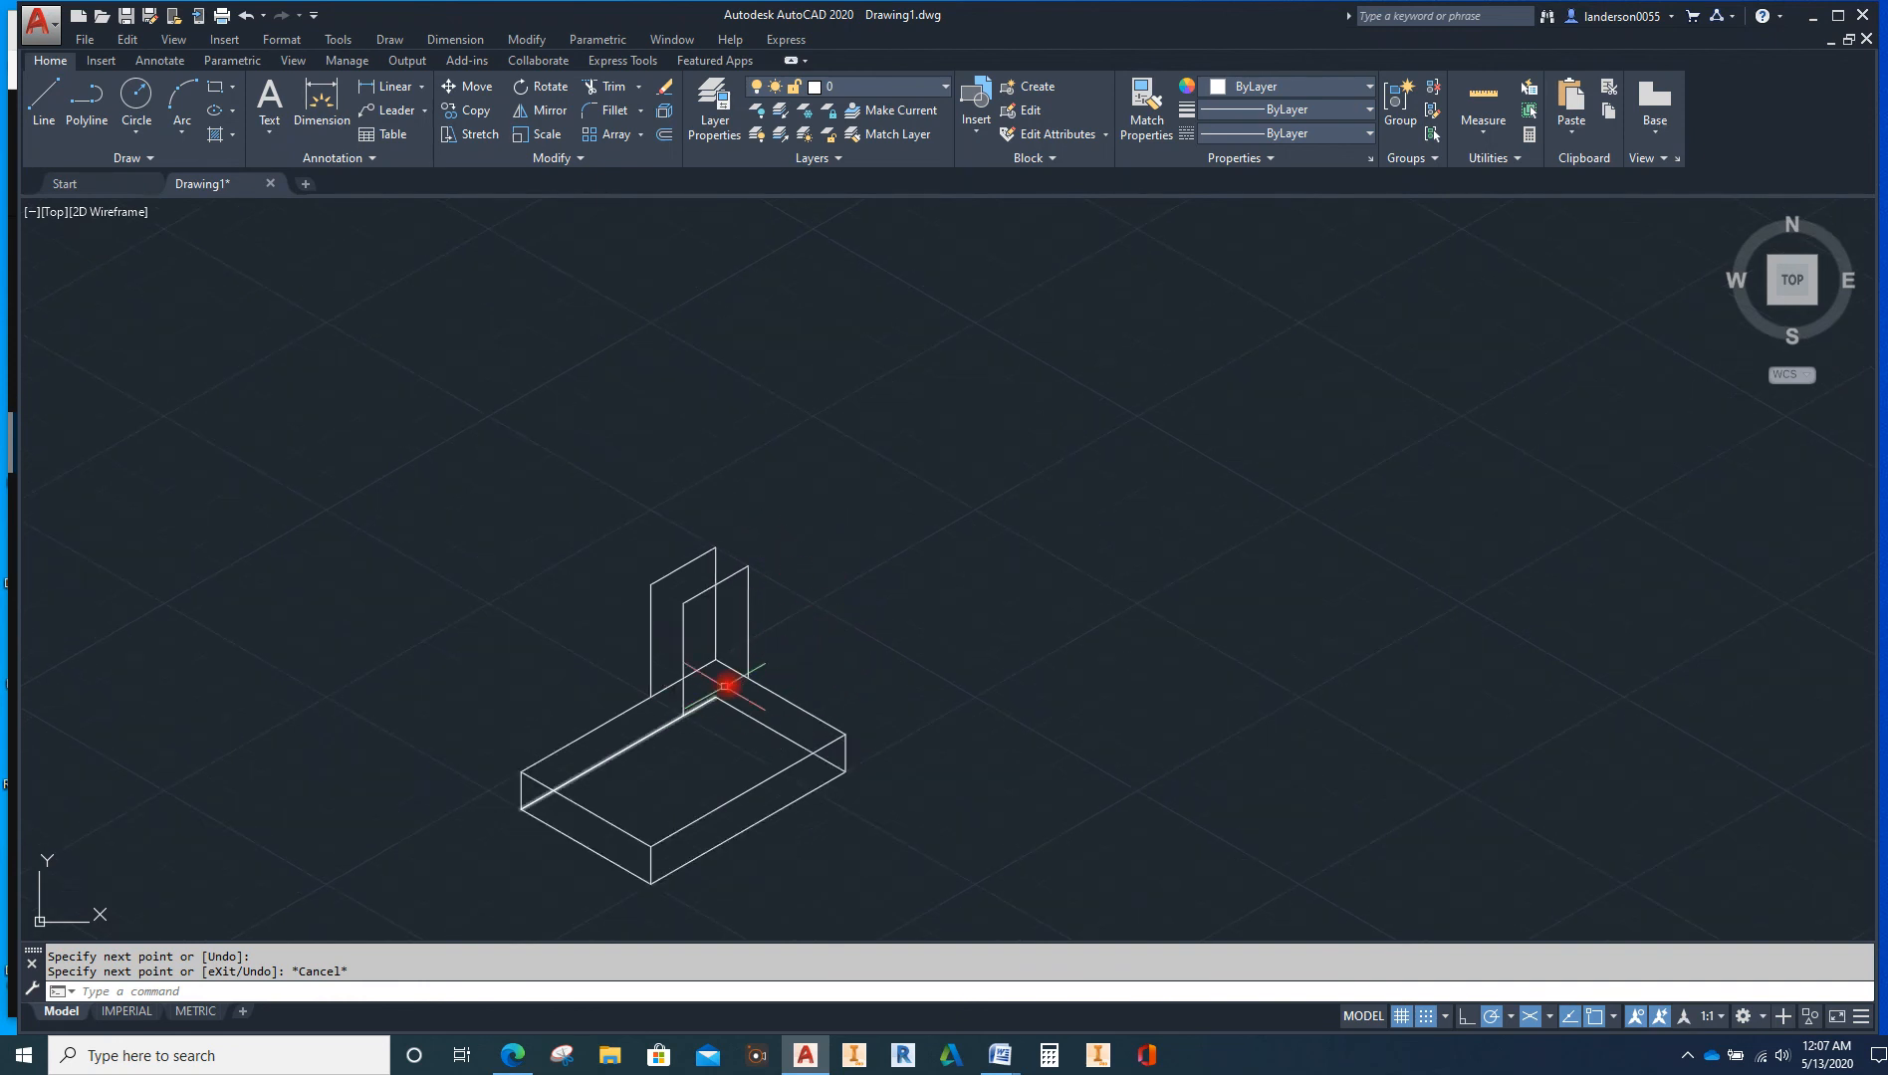
click(52, 103)
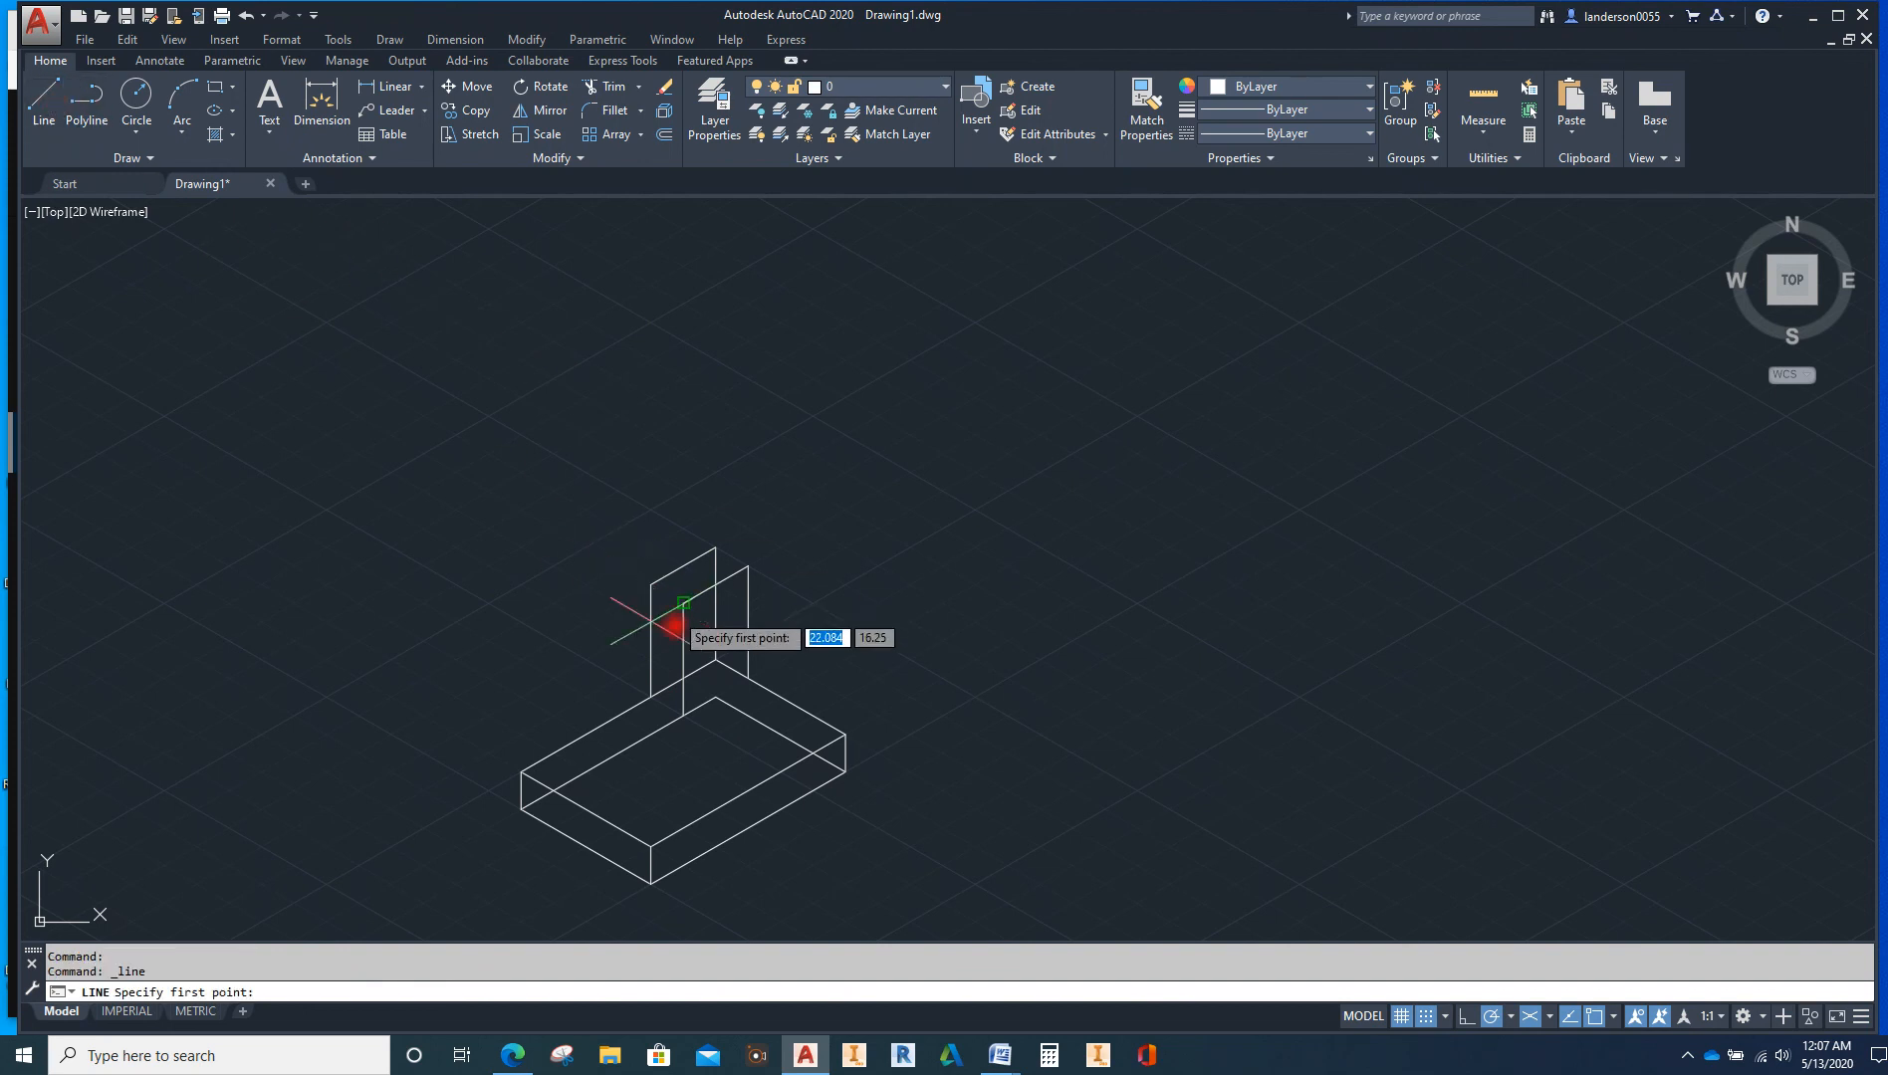
click(684, 715)
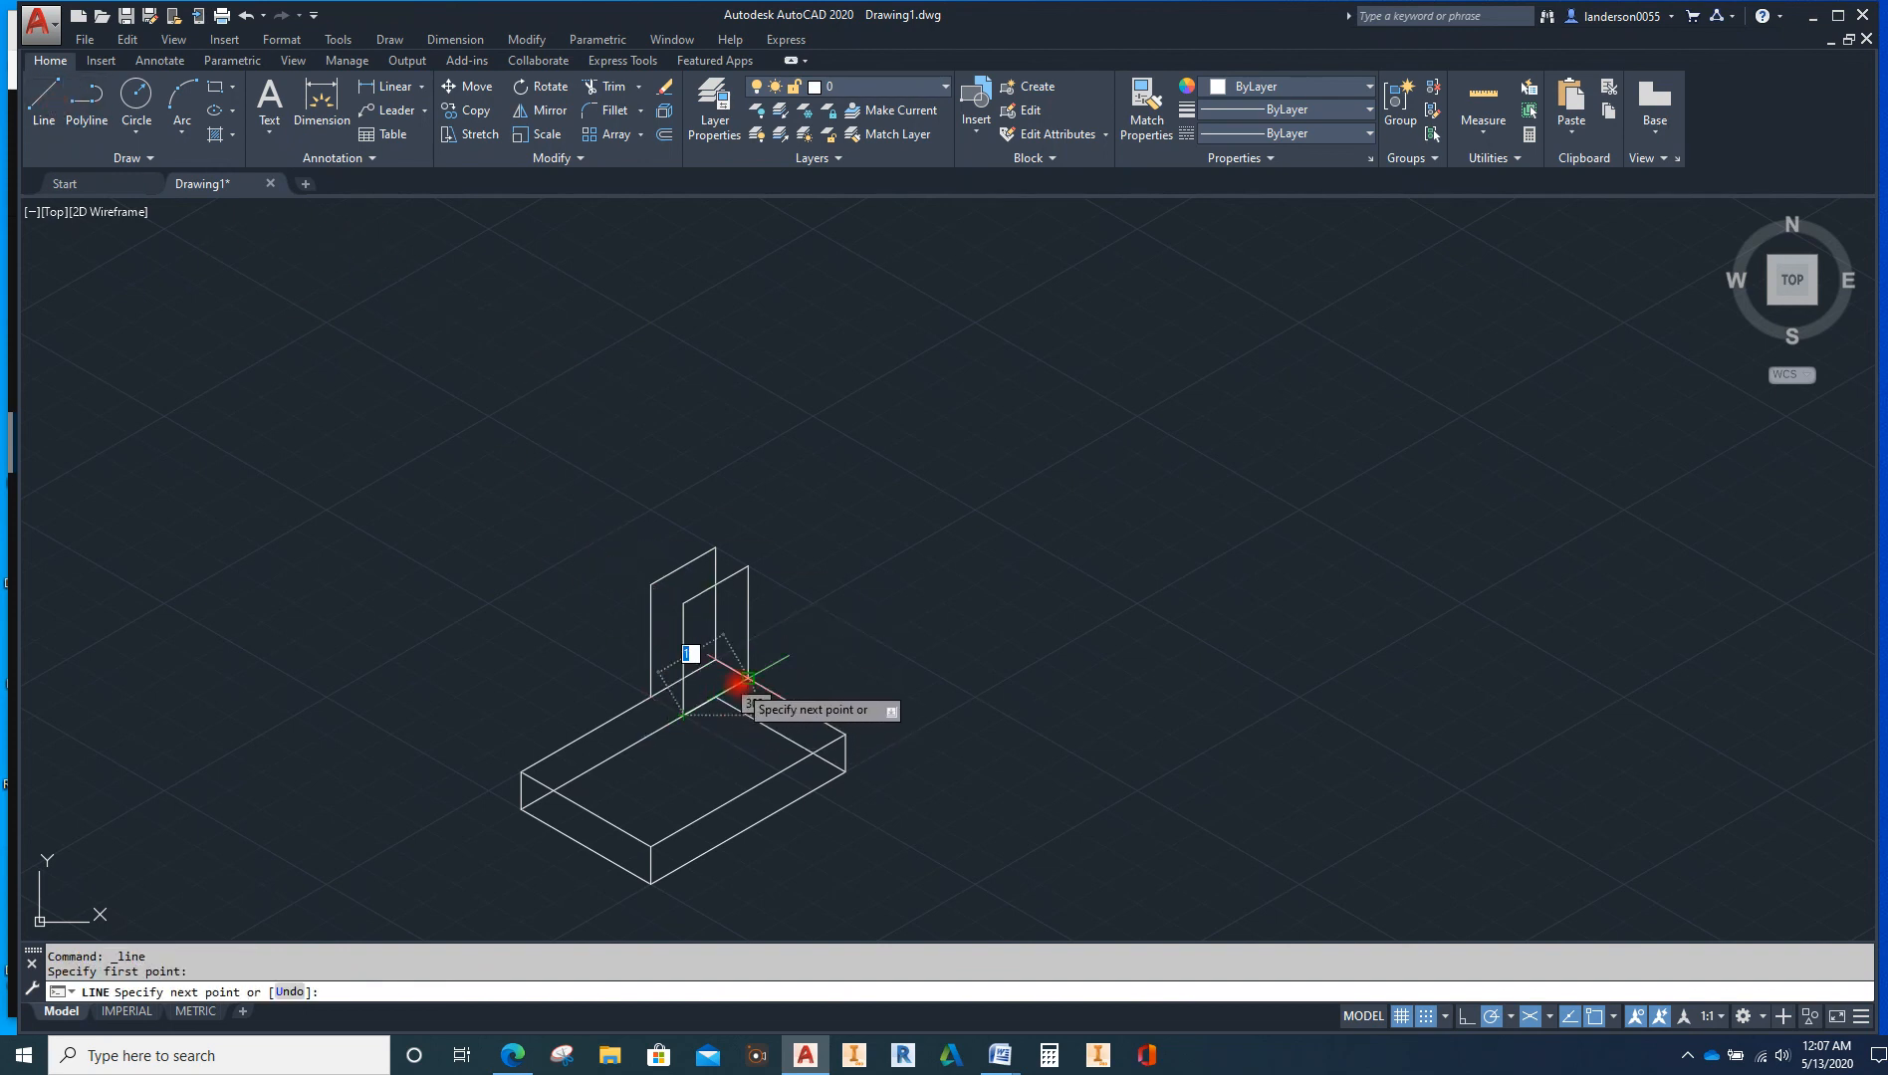
click(746, 678)
key(Escape)
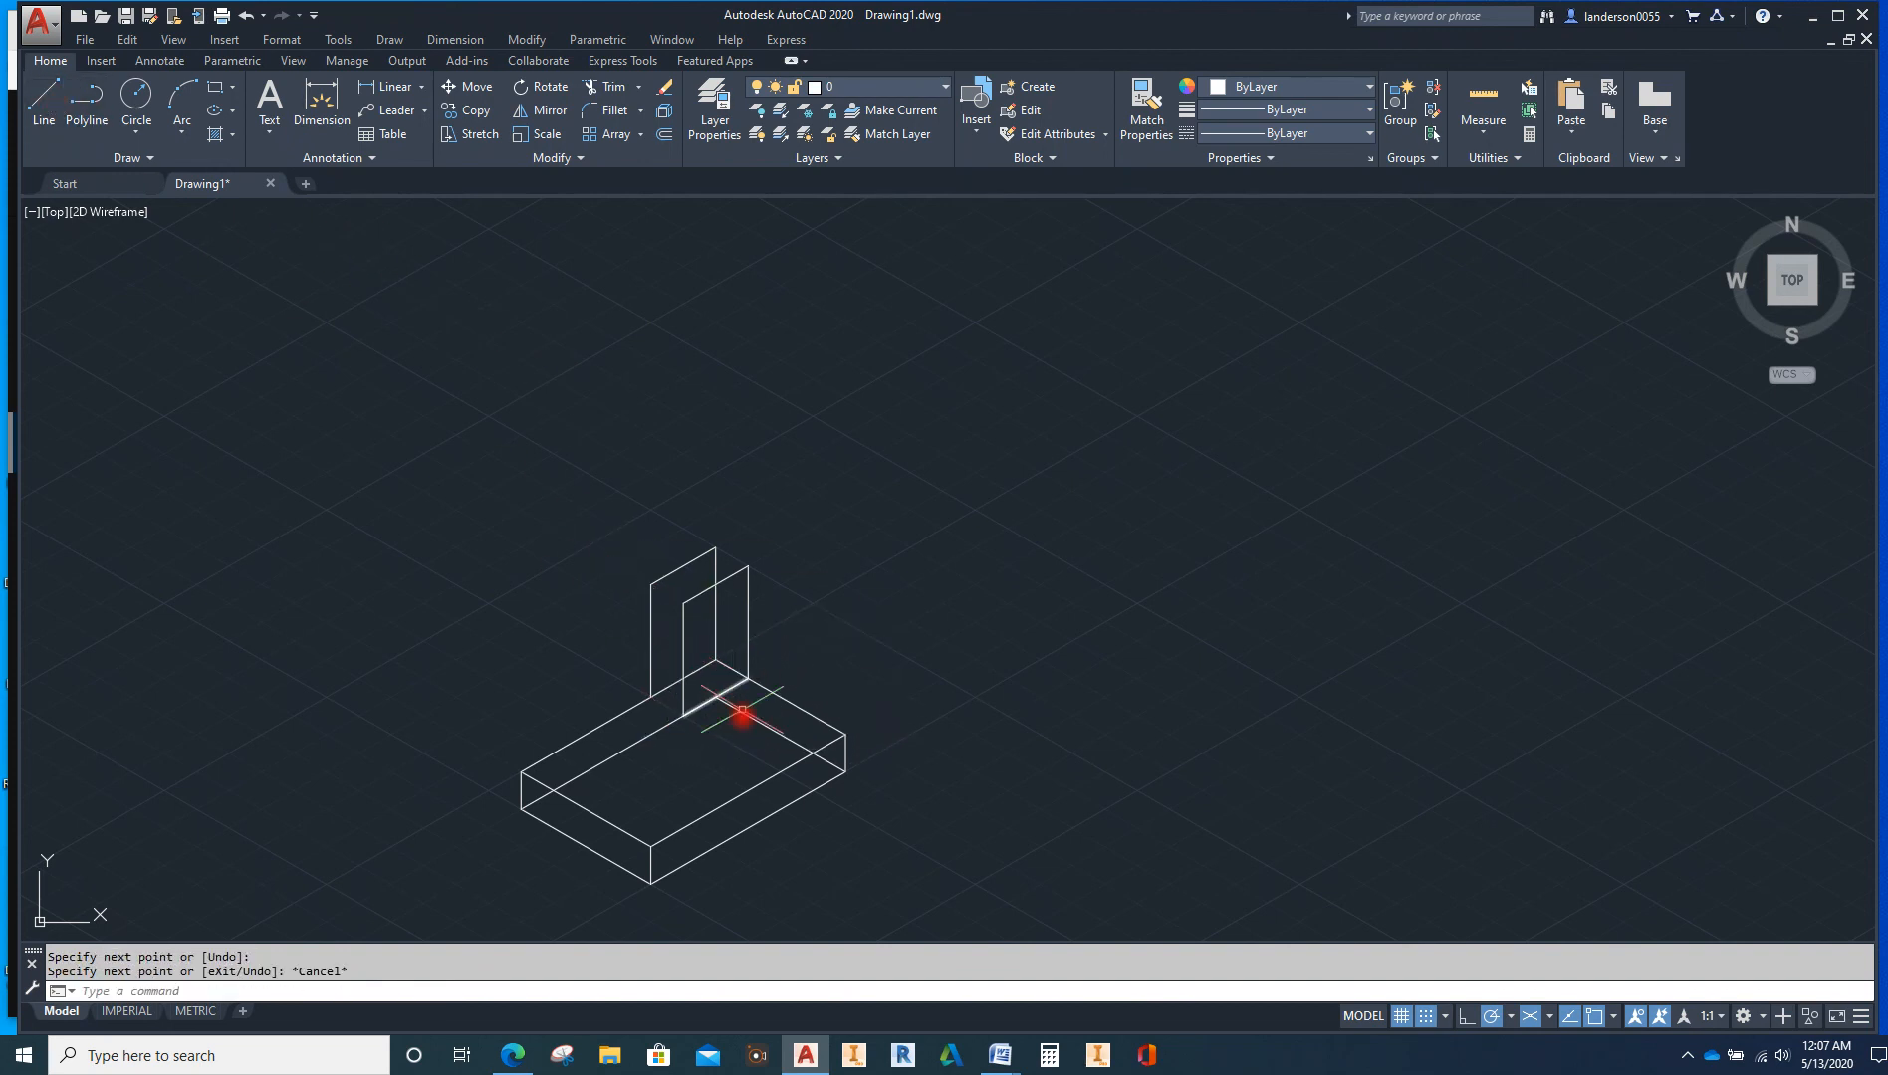
key(Return)
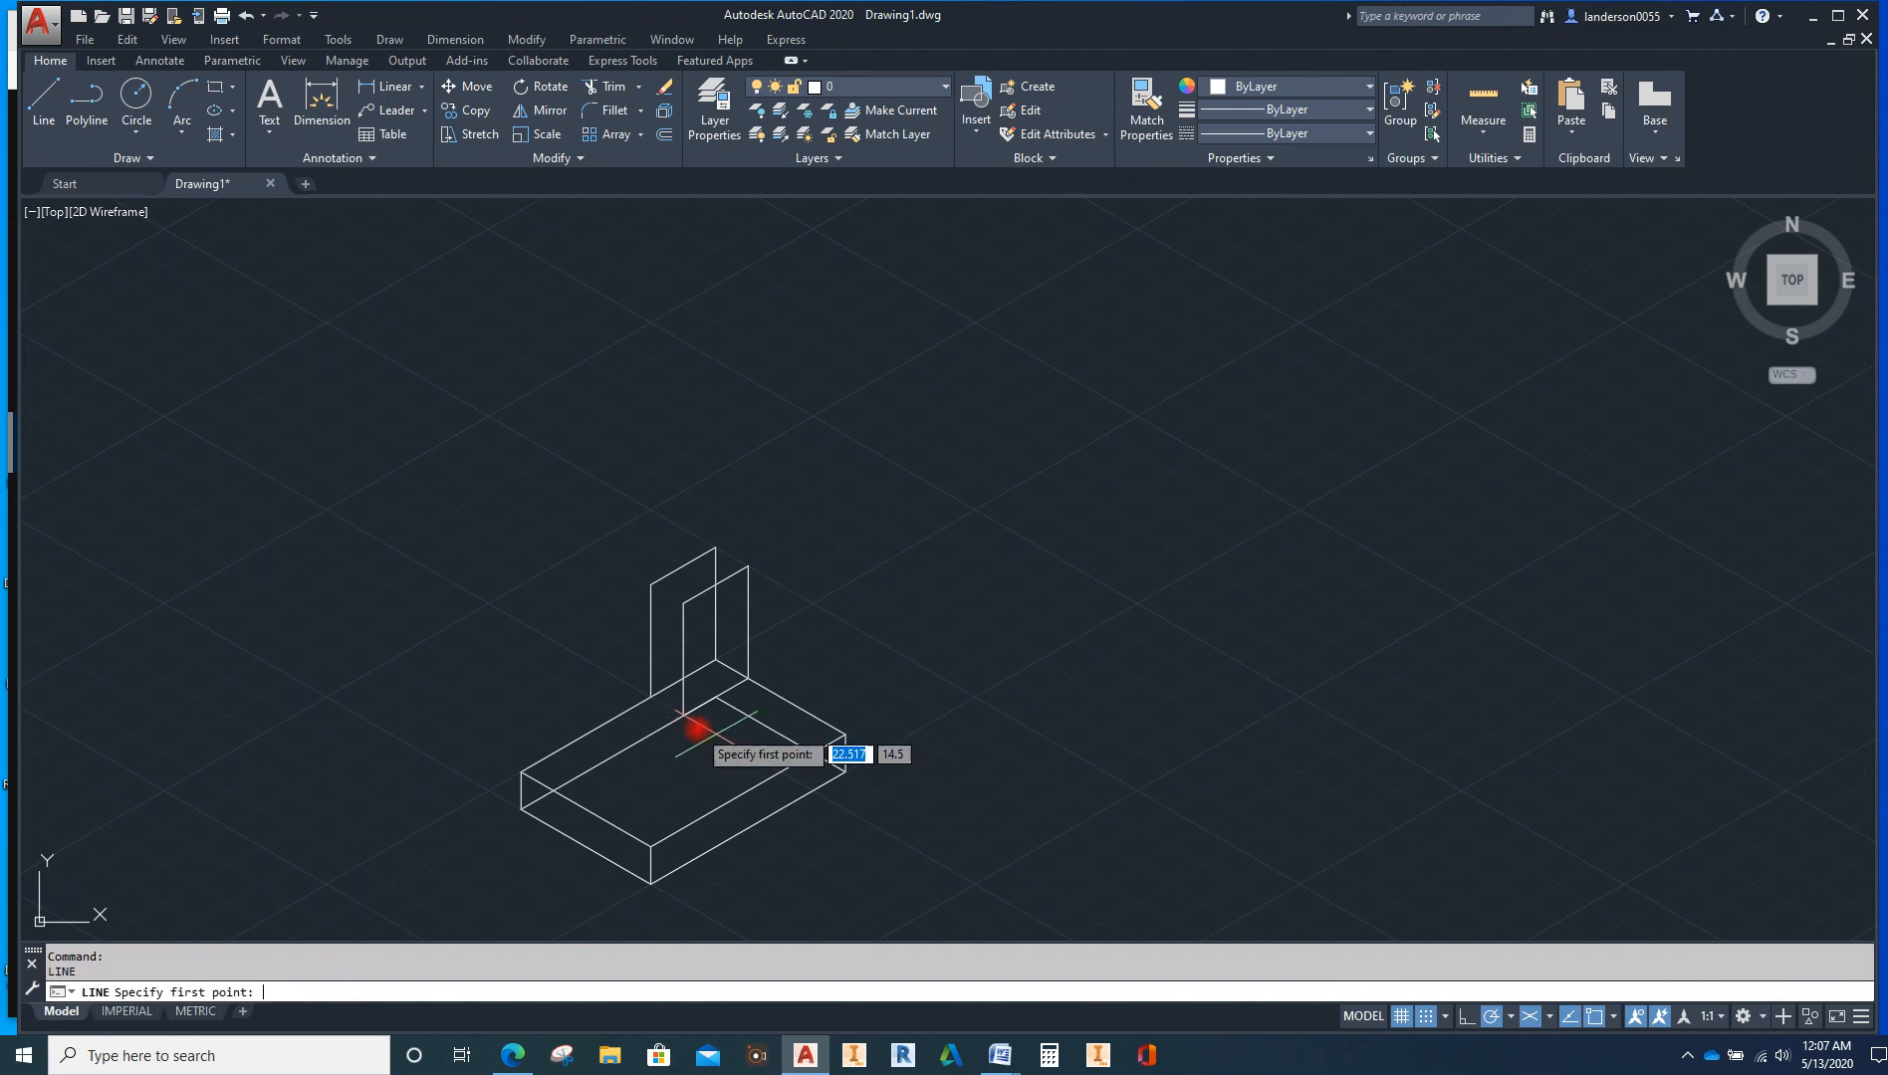
click(679, 733)
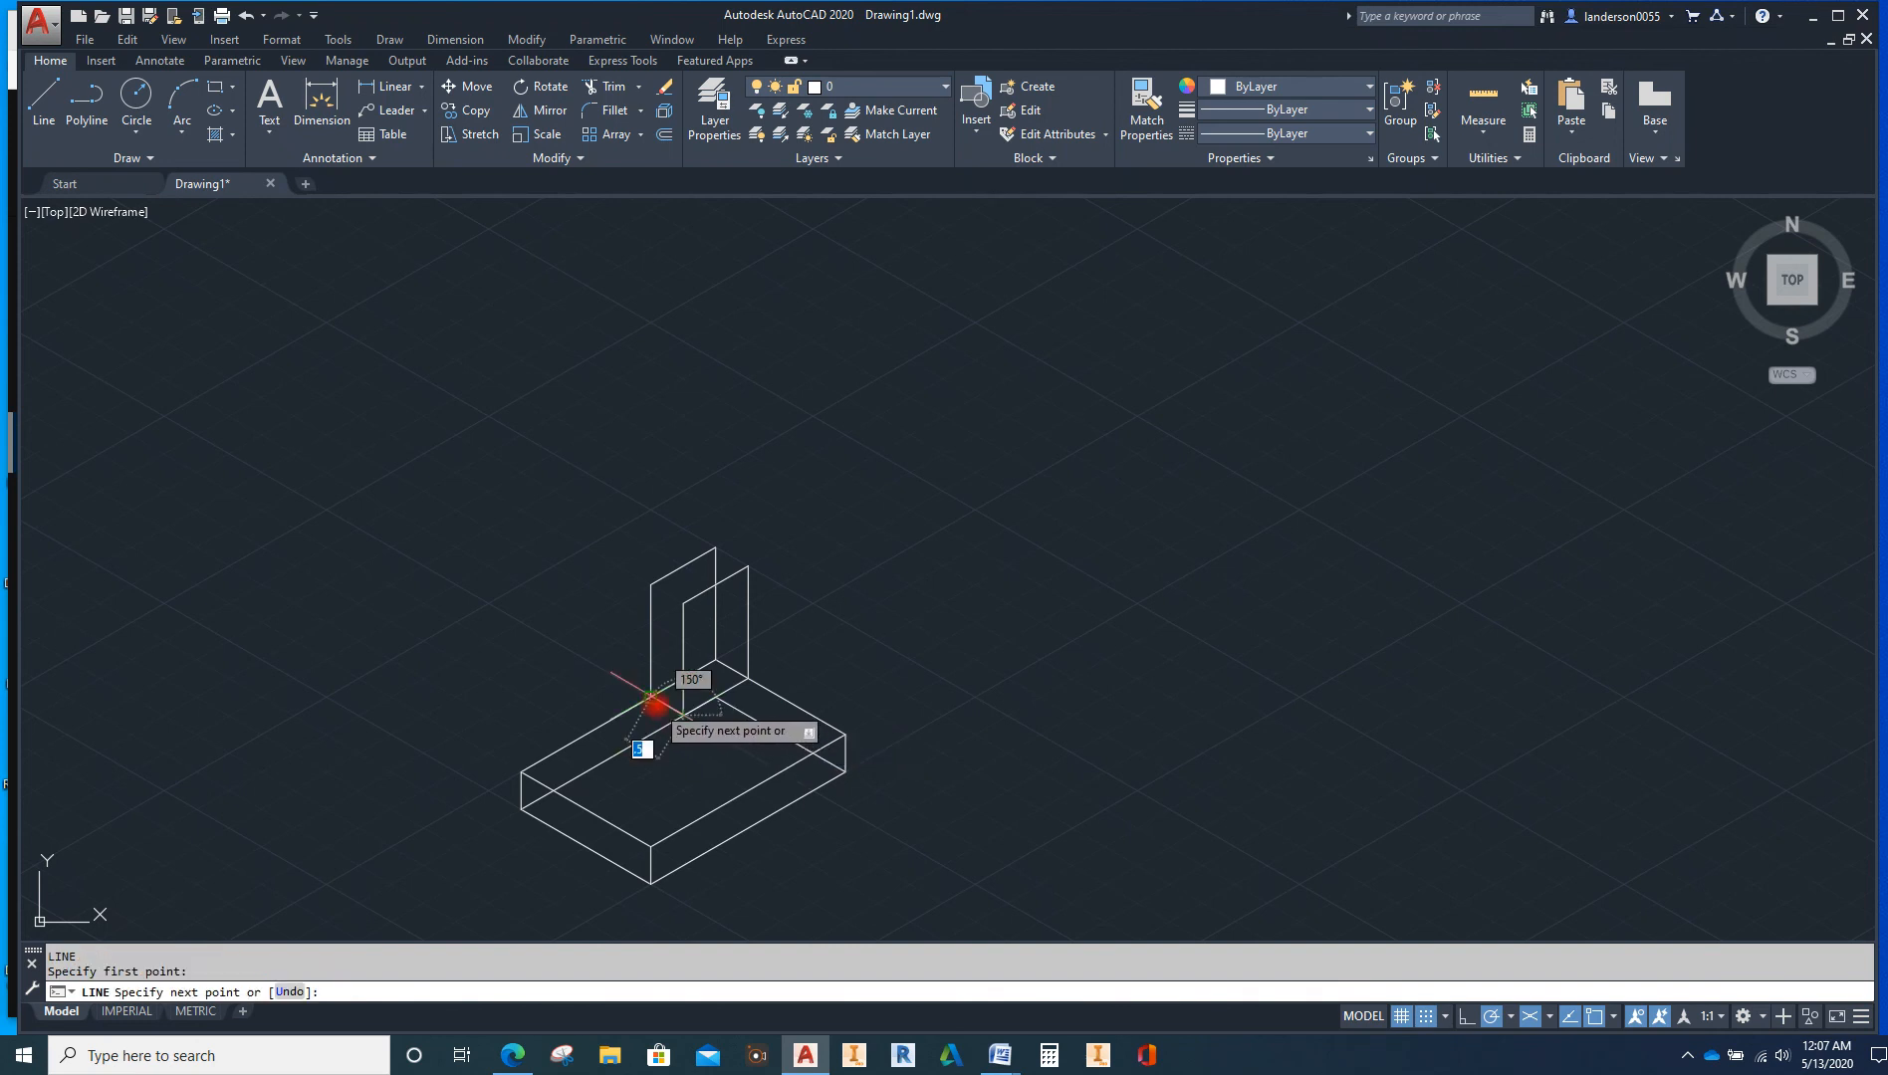
click(652, 702)
key(Escape)
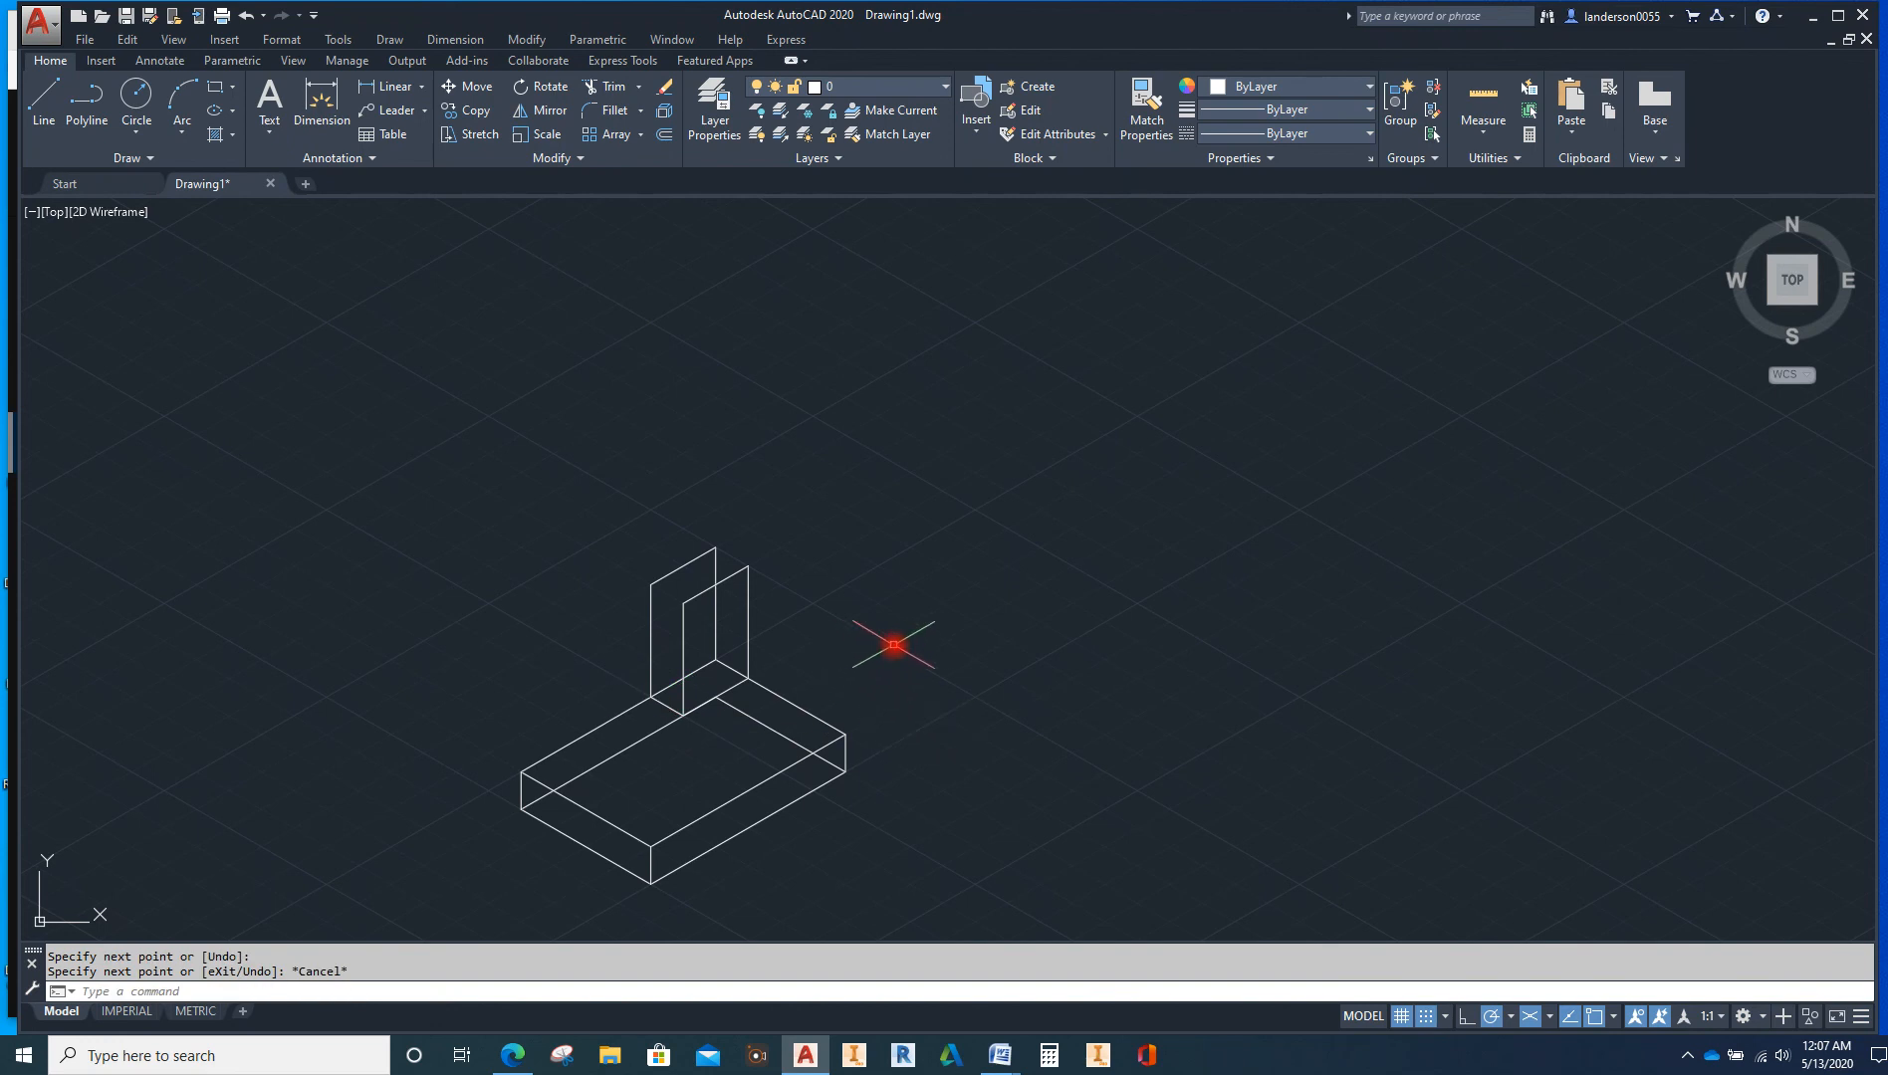
key(Escape)
key(Escape)
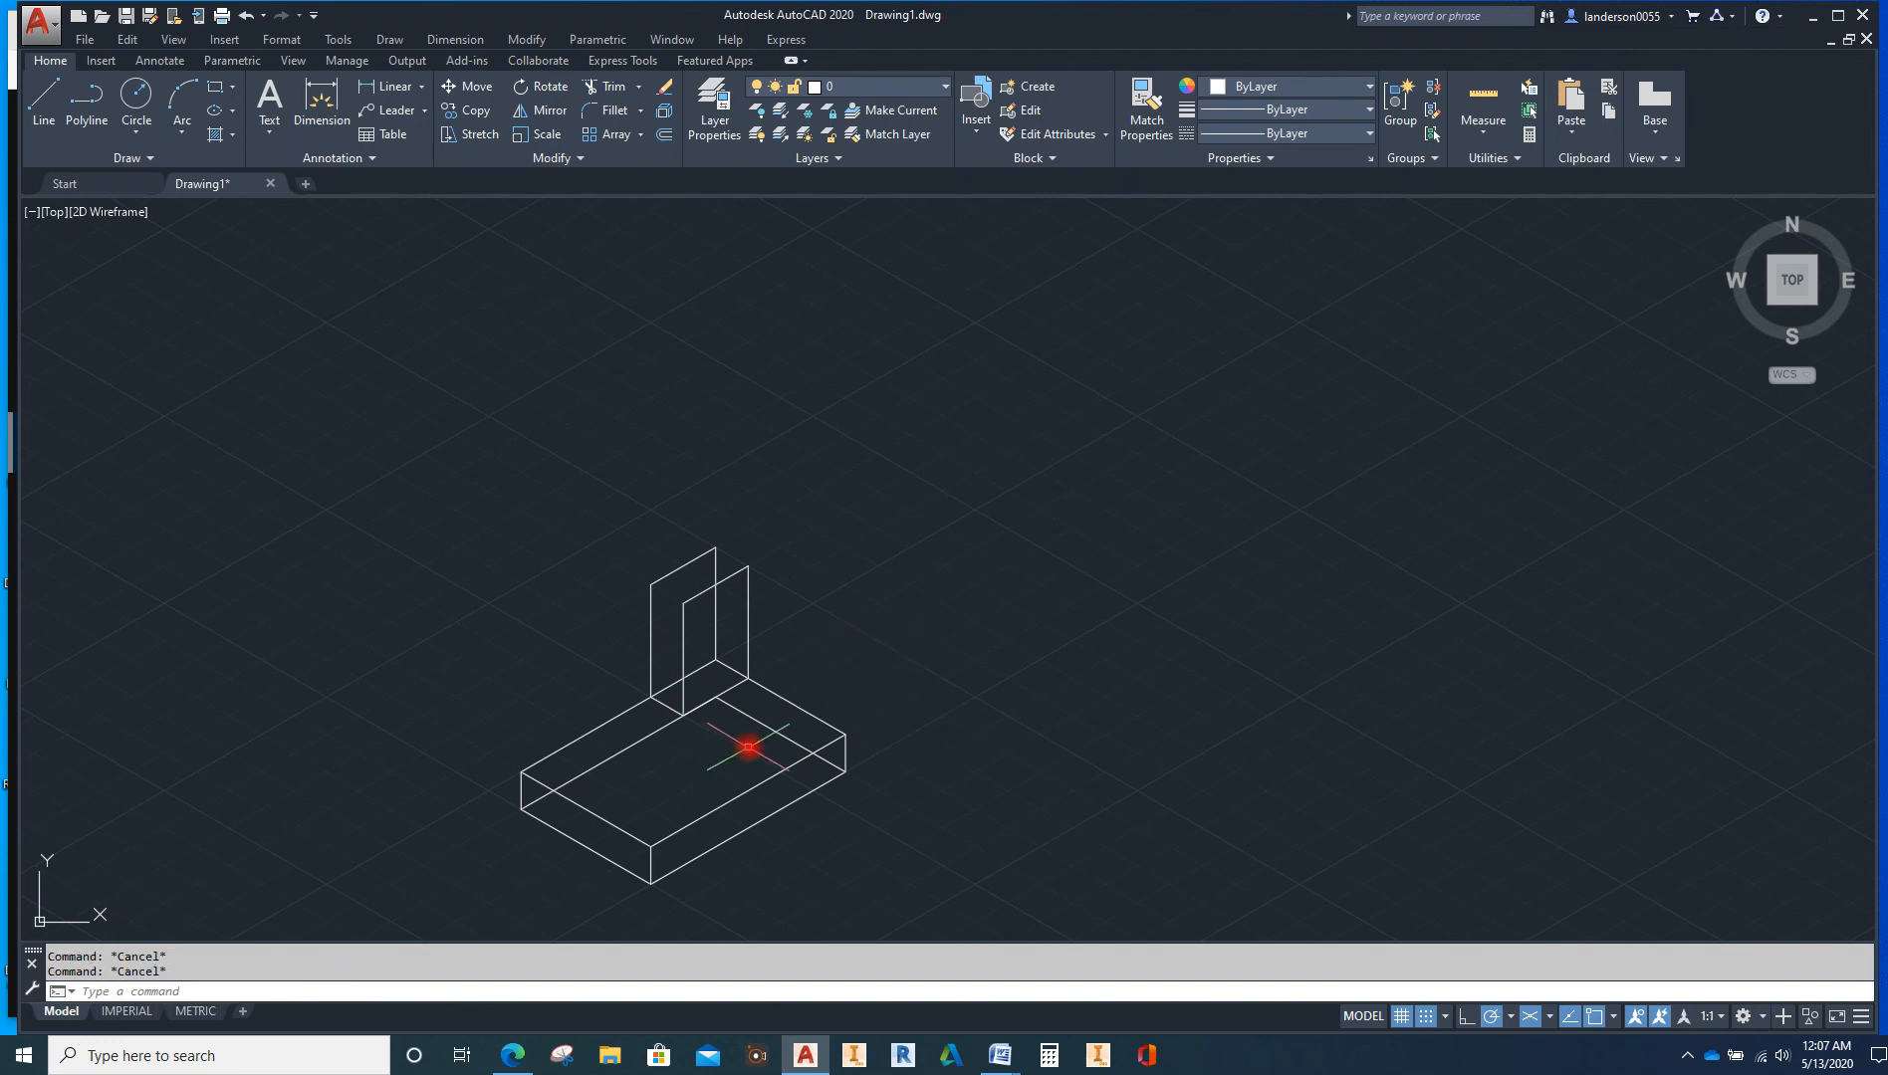
Delete the two hidden back edges of the base's lower rectangle
click(762, 725)
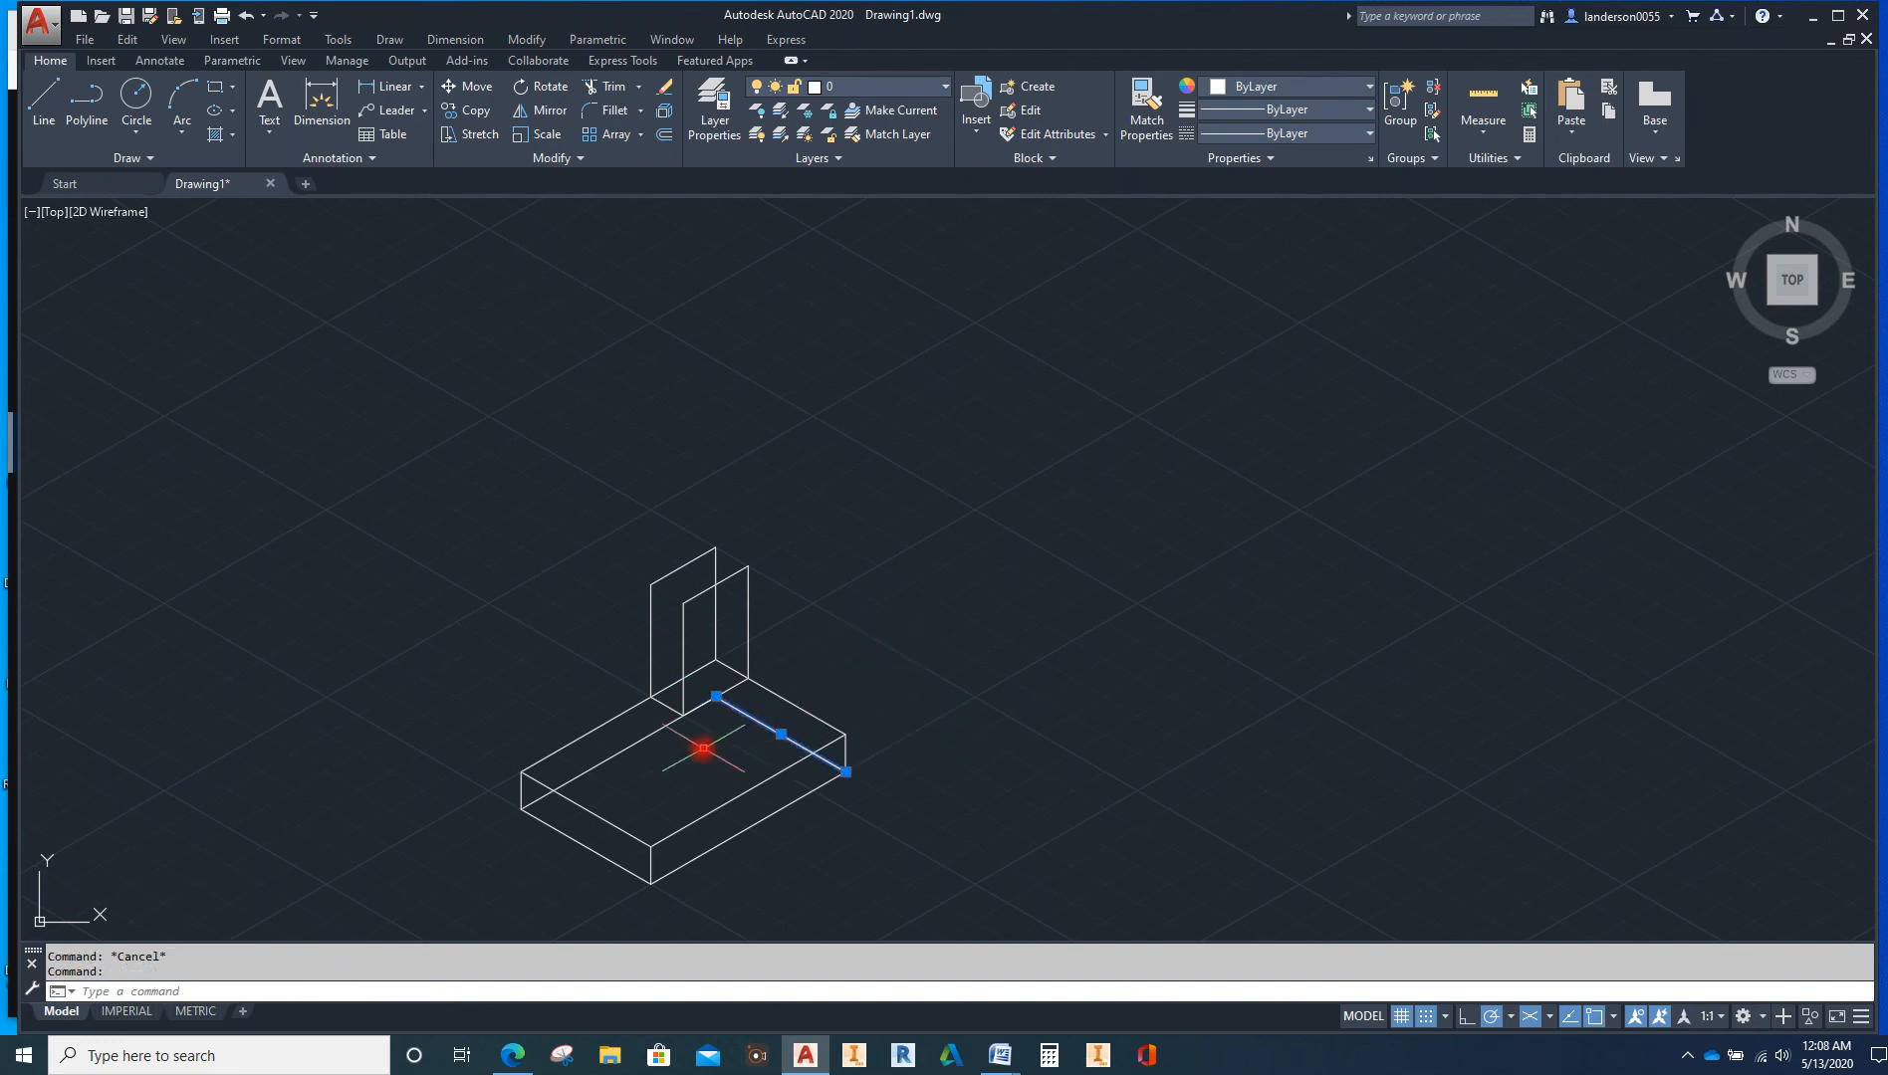
click(653, 734)
key(Delete)
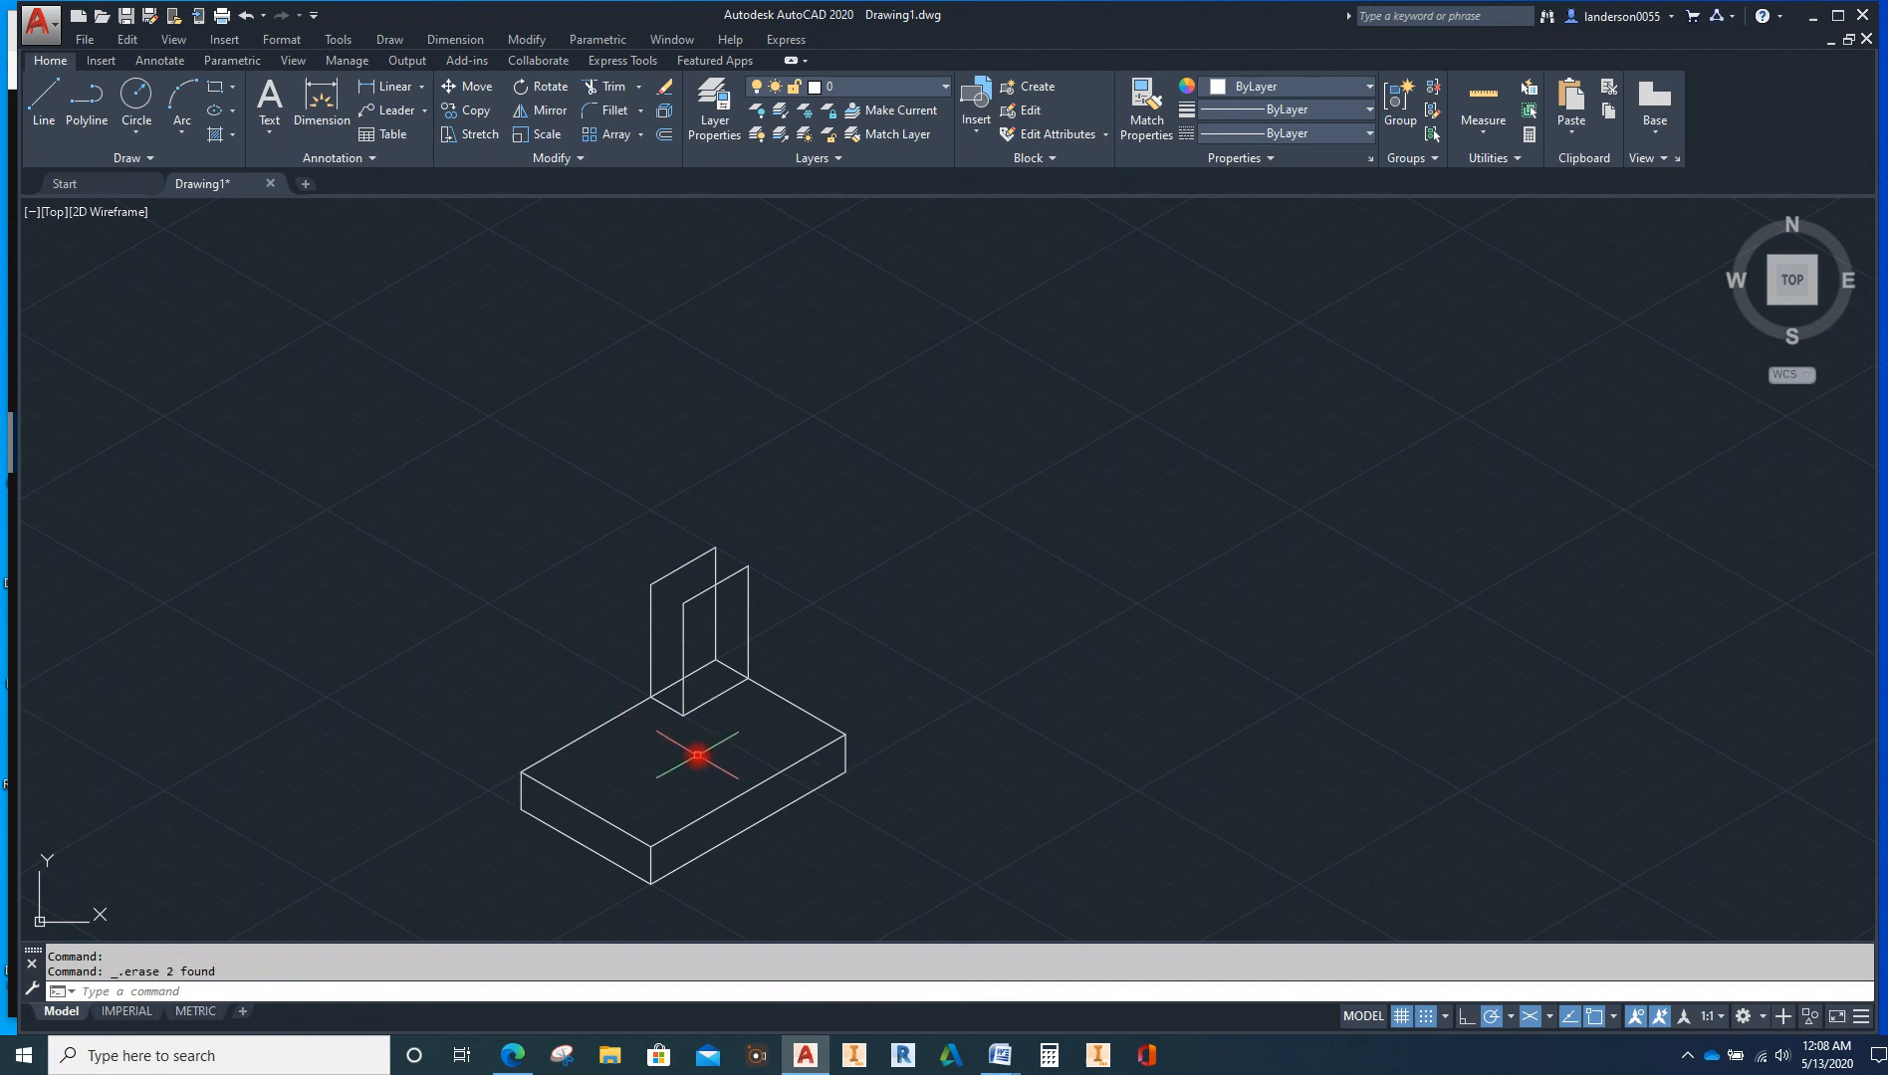
Trim the base's two back top edges where they pass behind the upright, using its outer vertical lines as cutting edges
click(749, 646)
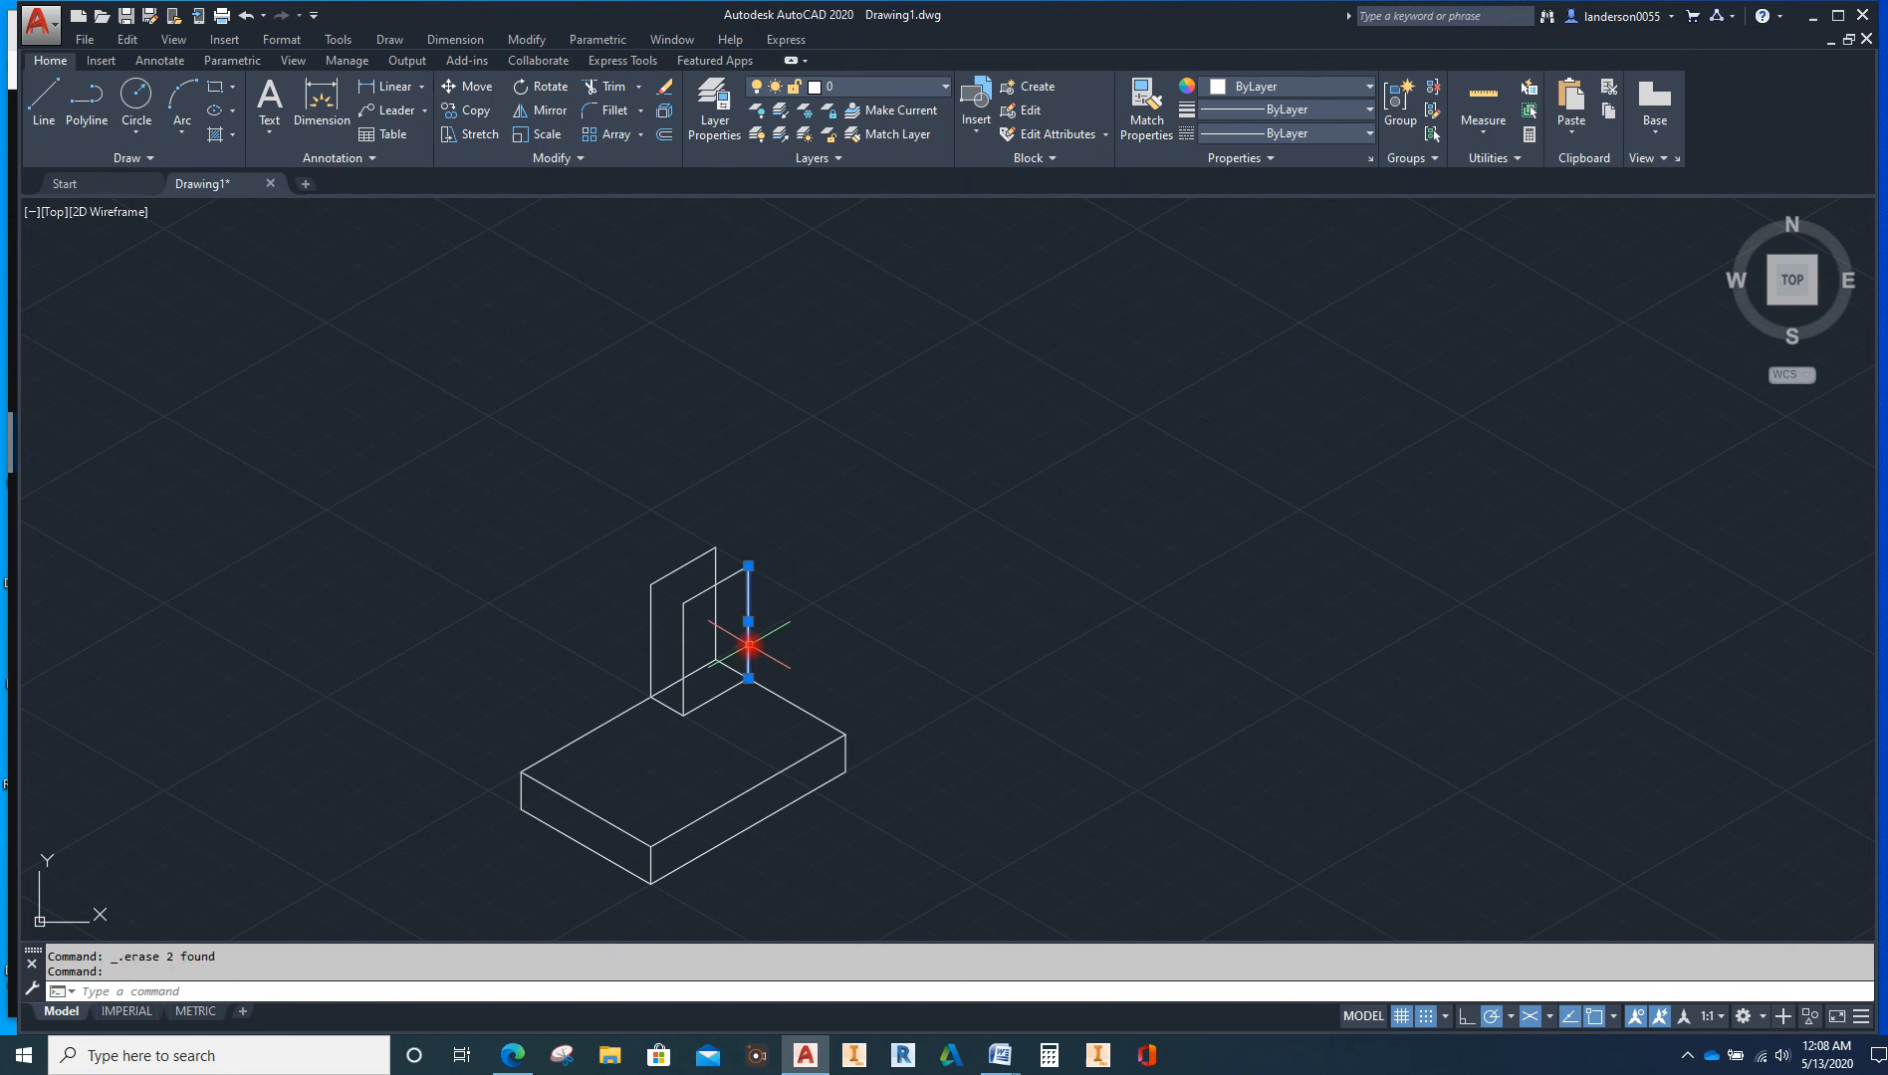
click(650, 657)
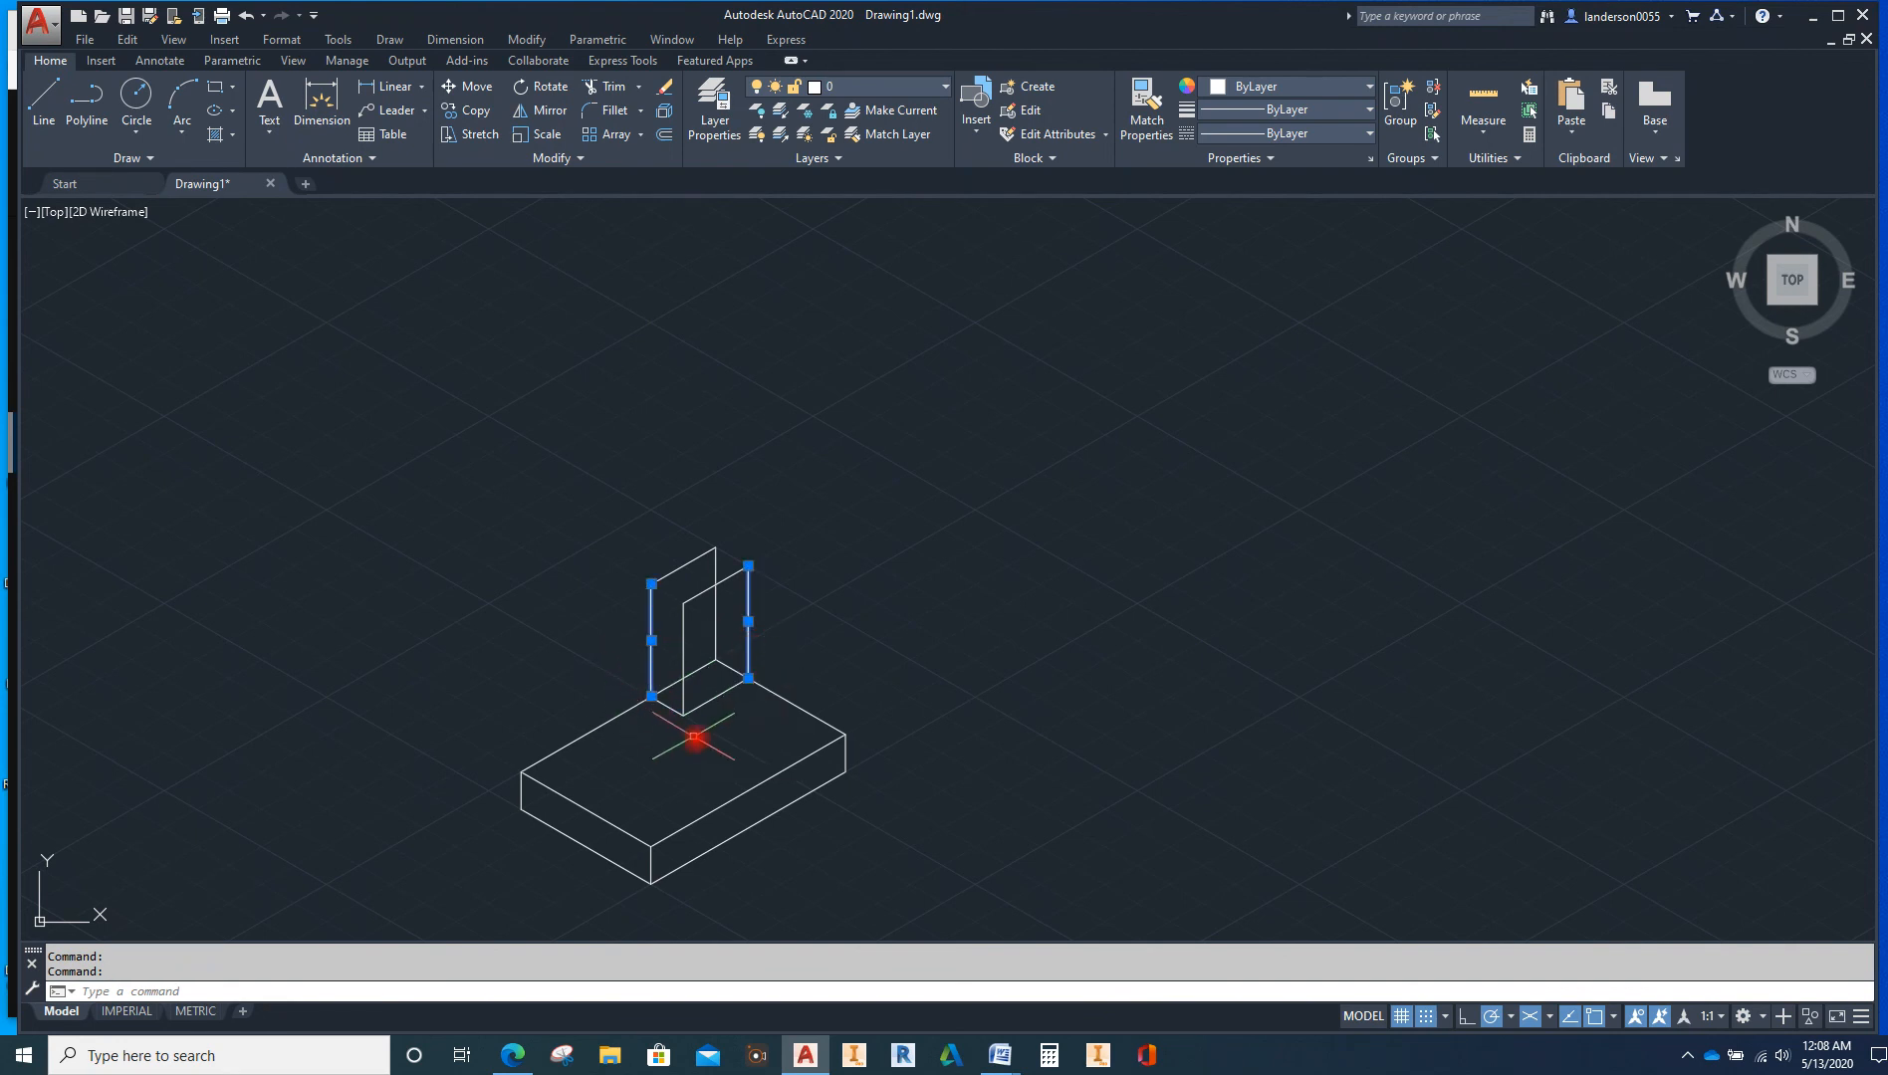
click(625, 707)
click(781, 696)
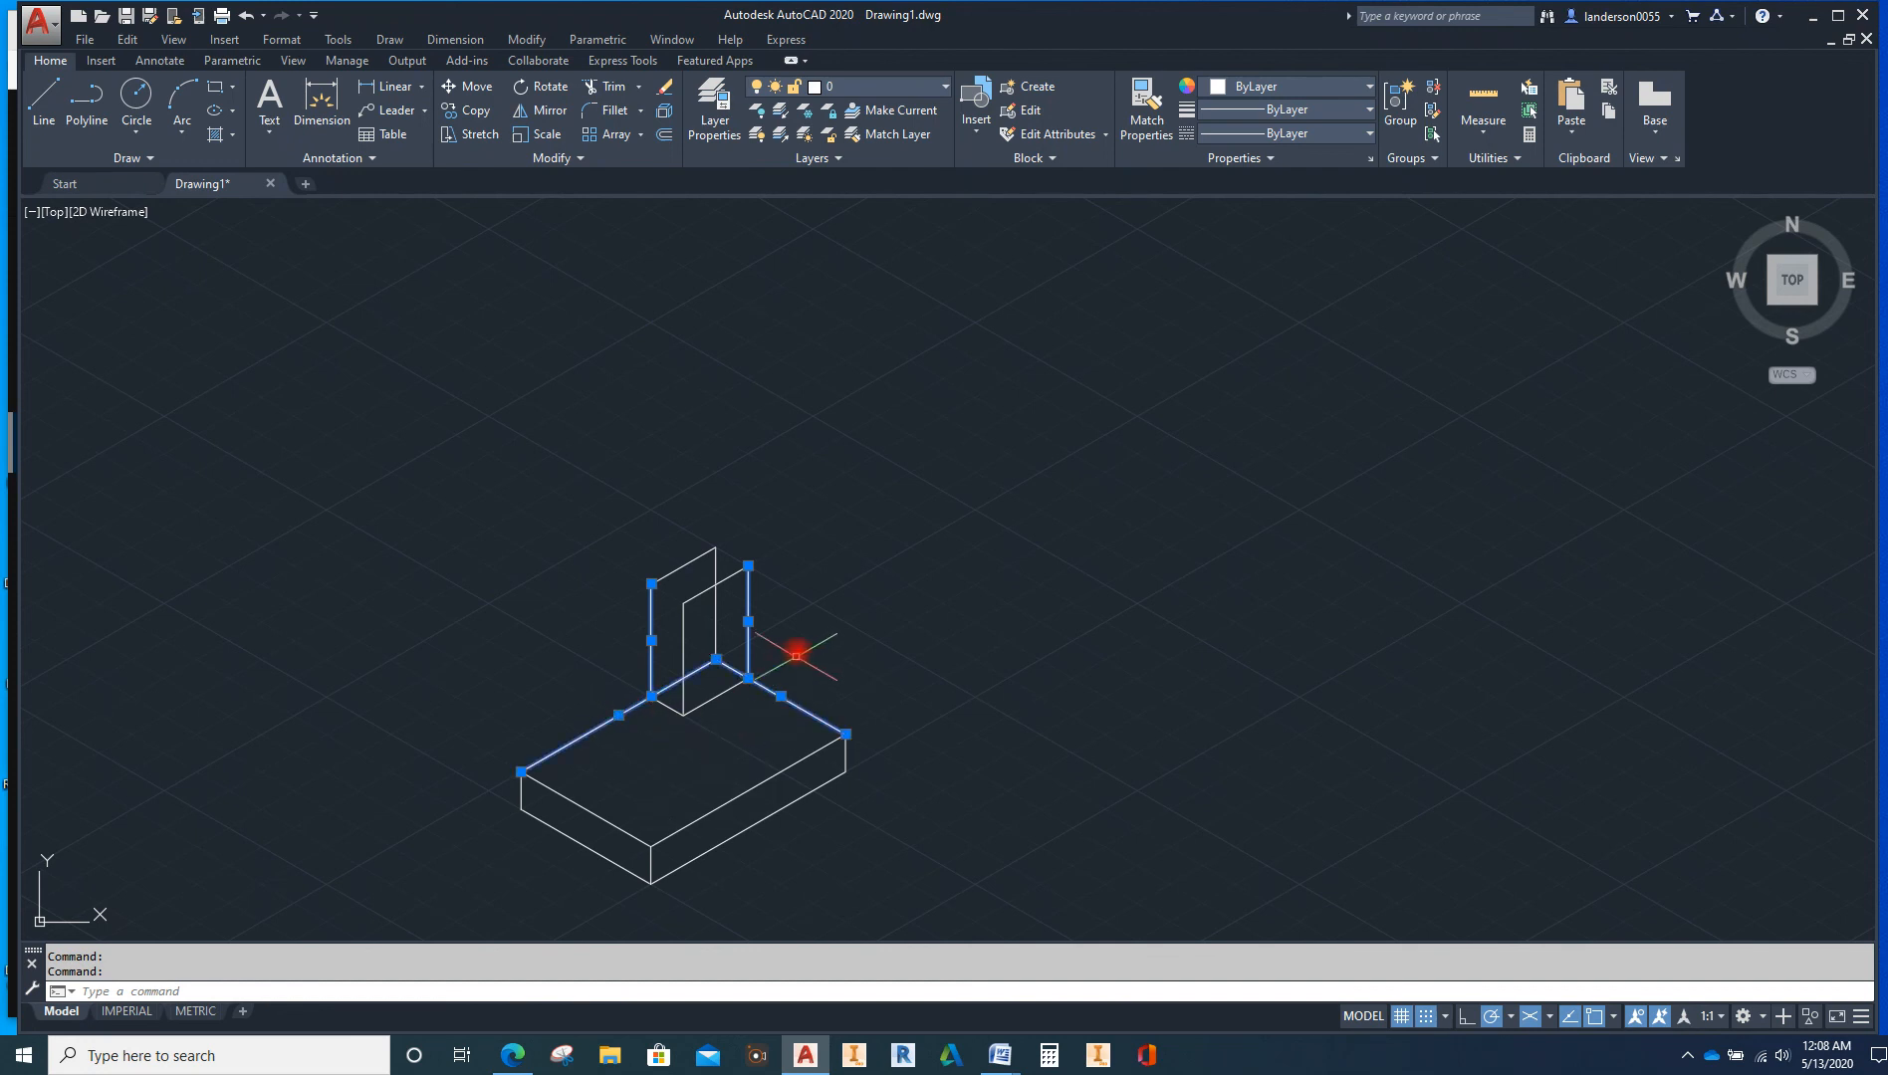
click(613, 88)
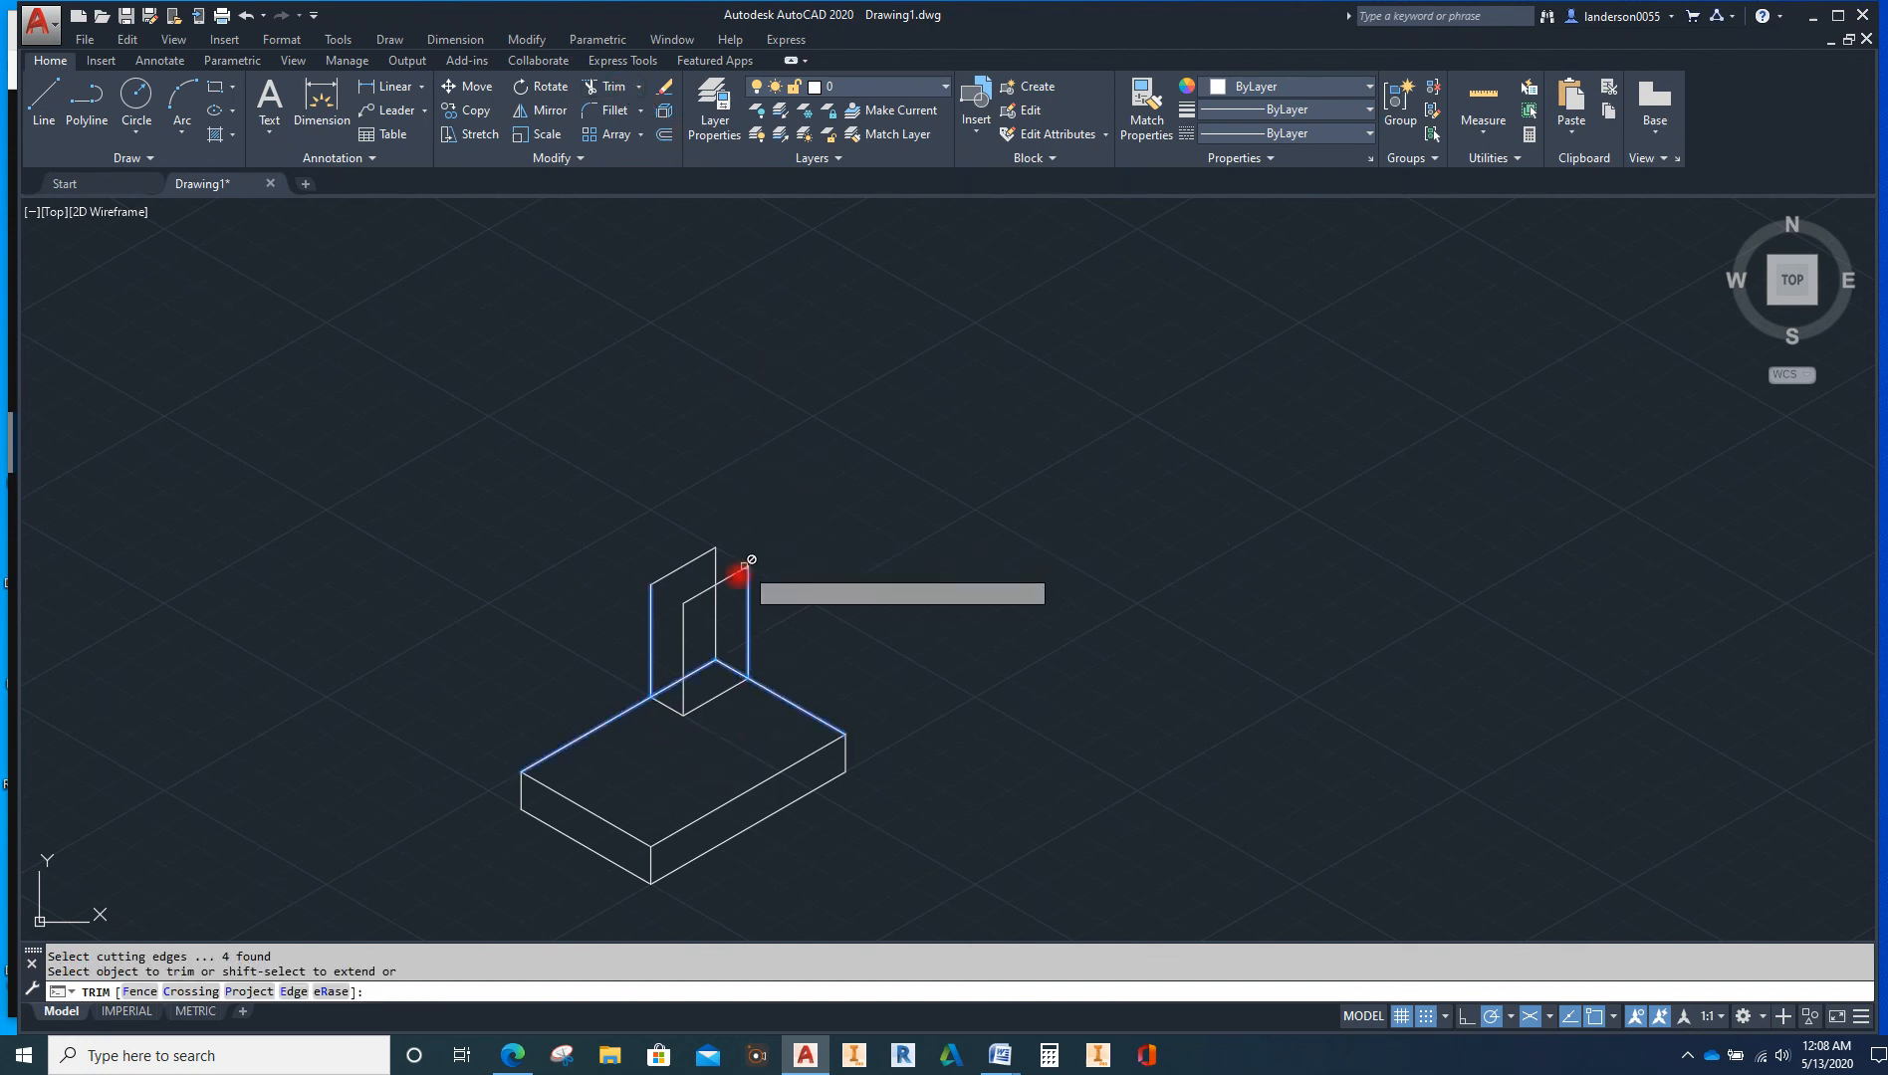
click(702, 664)
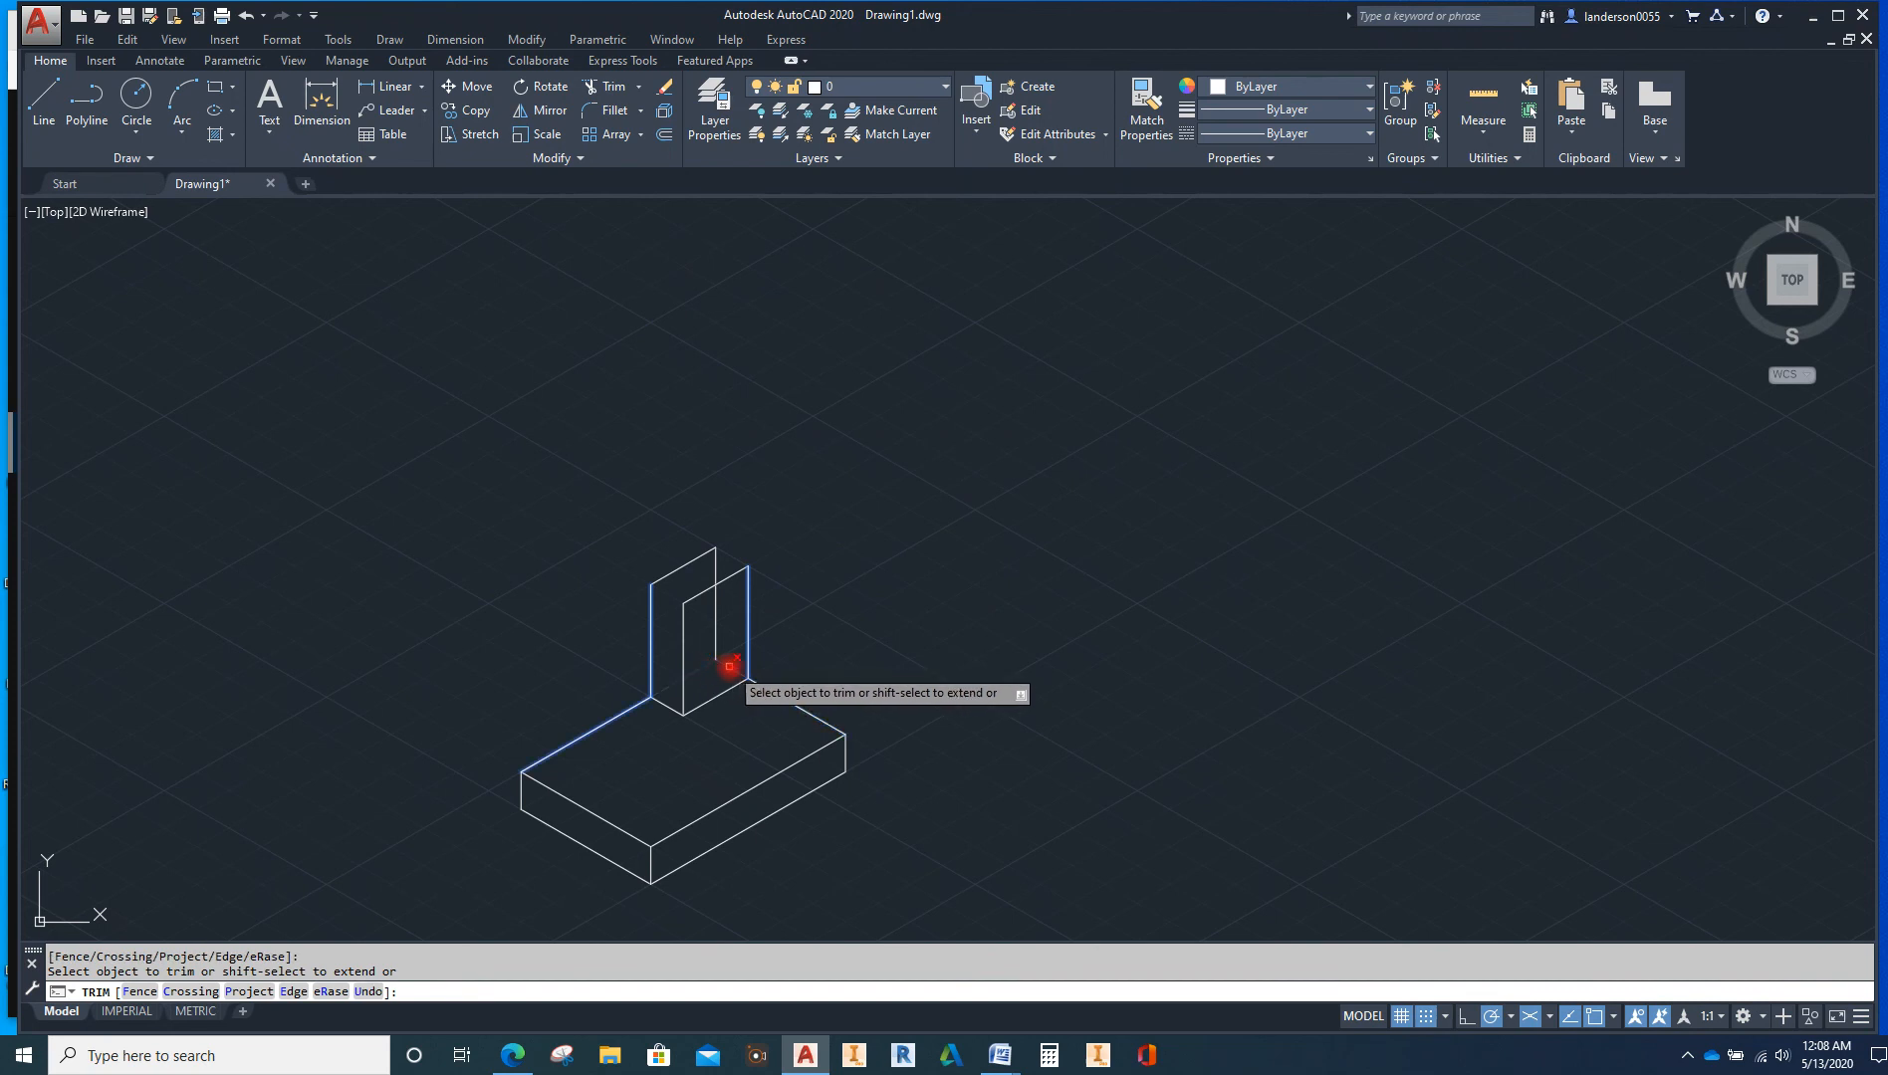
click(728, 662)
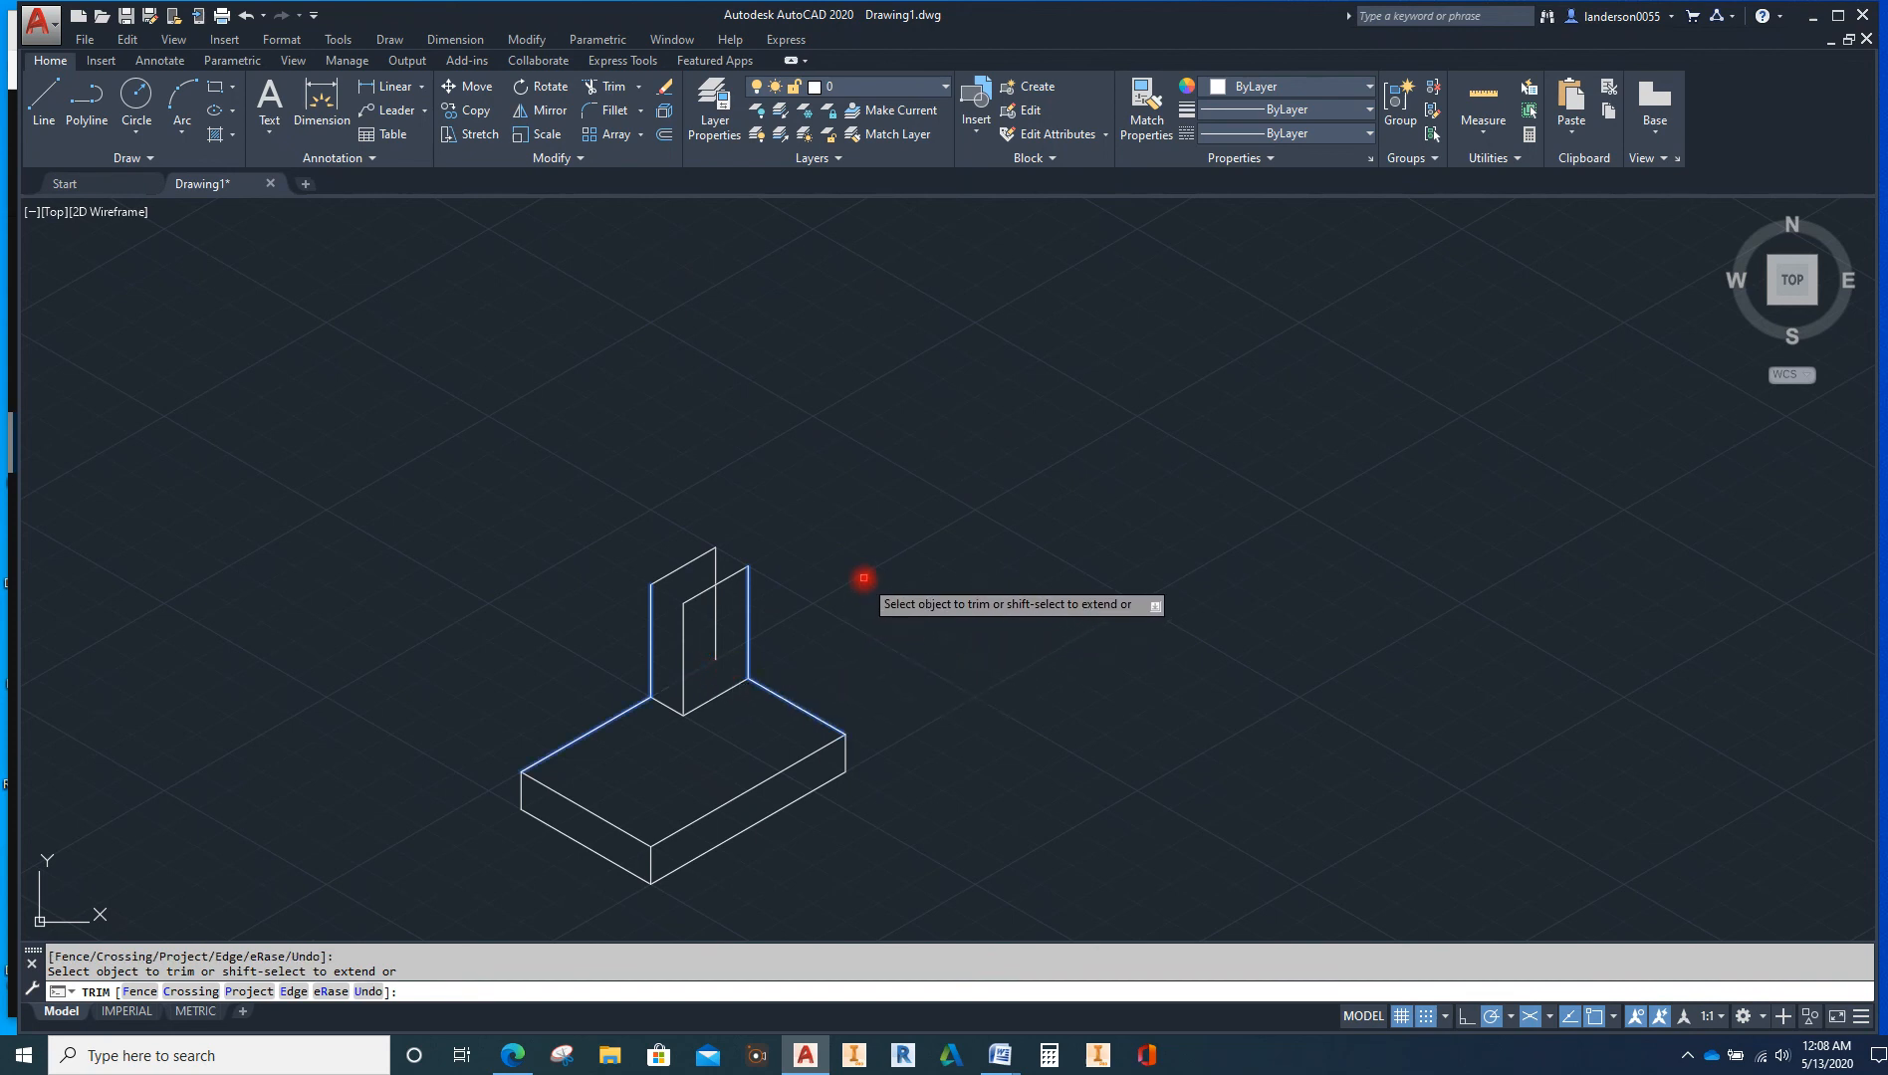
key(Escape)
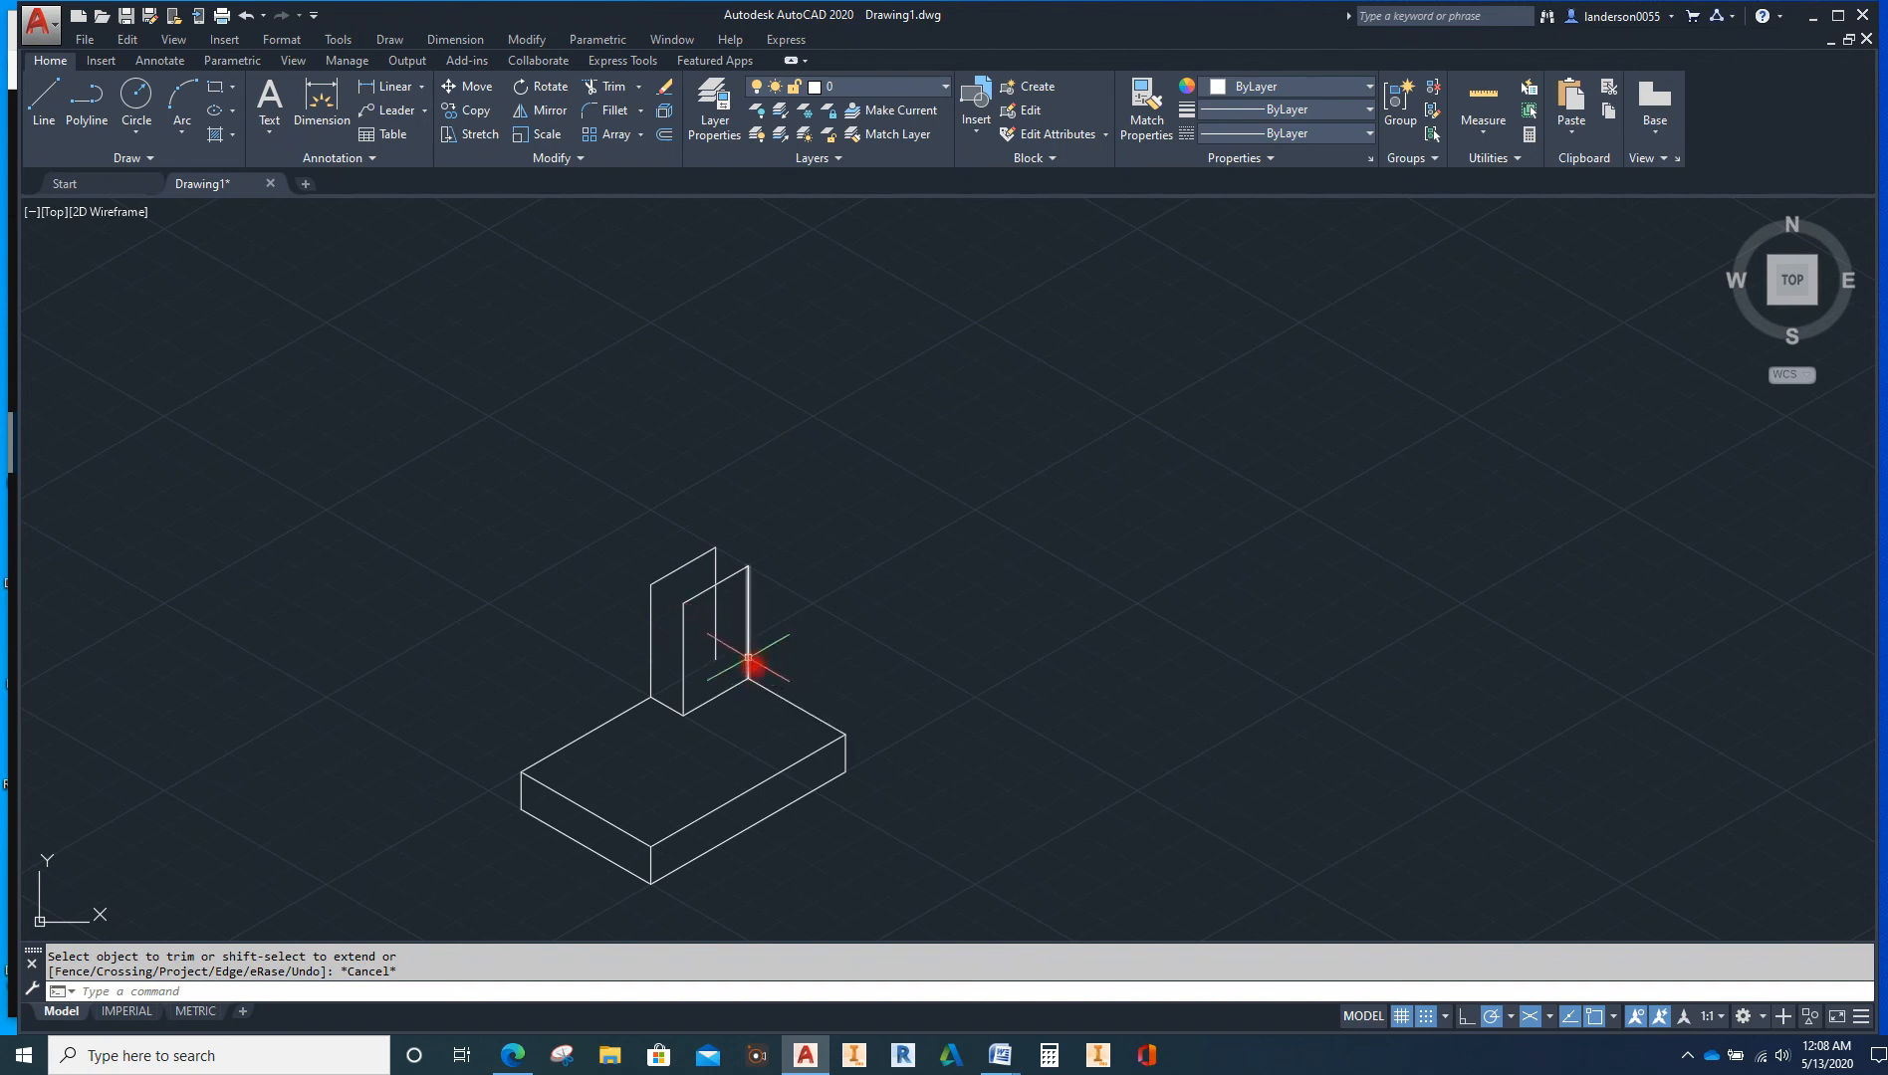
Set the isoplane to Left and start an isocircle centred on the midpoint of the upright's rear top edge
click(1547, 1016)
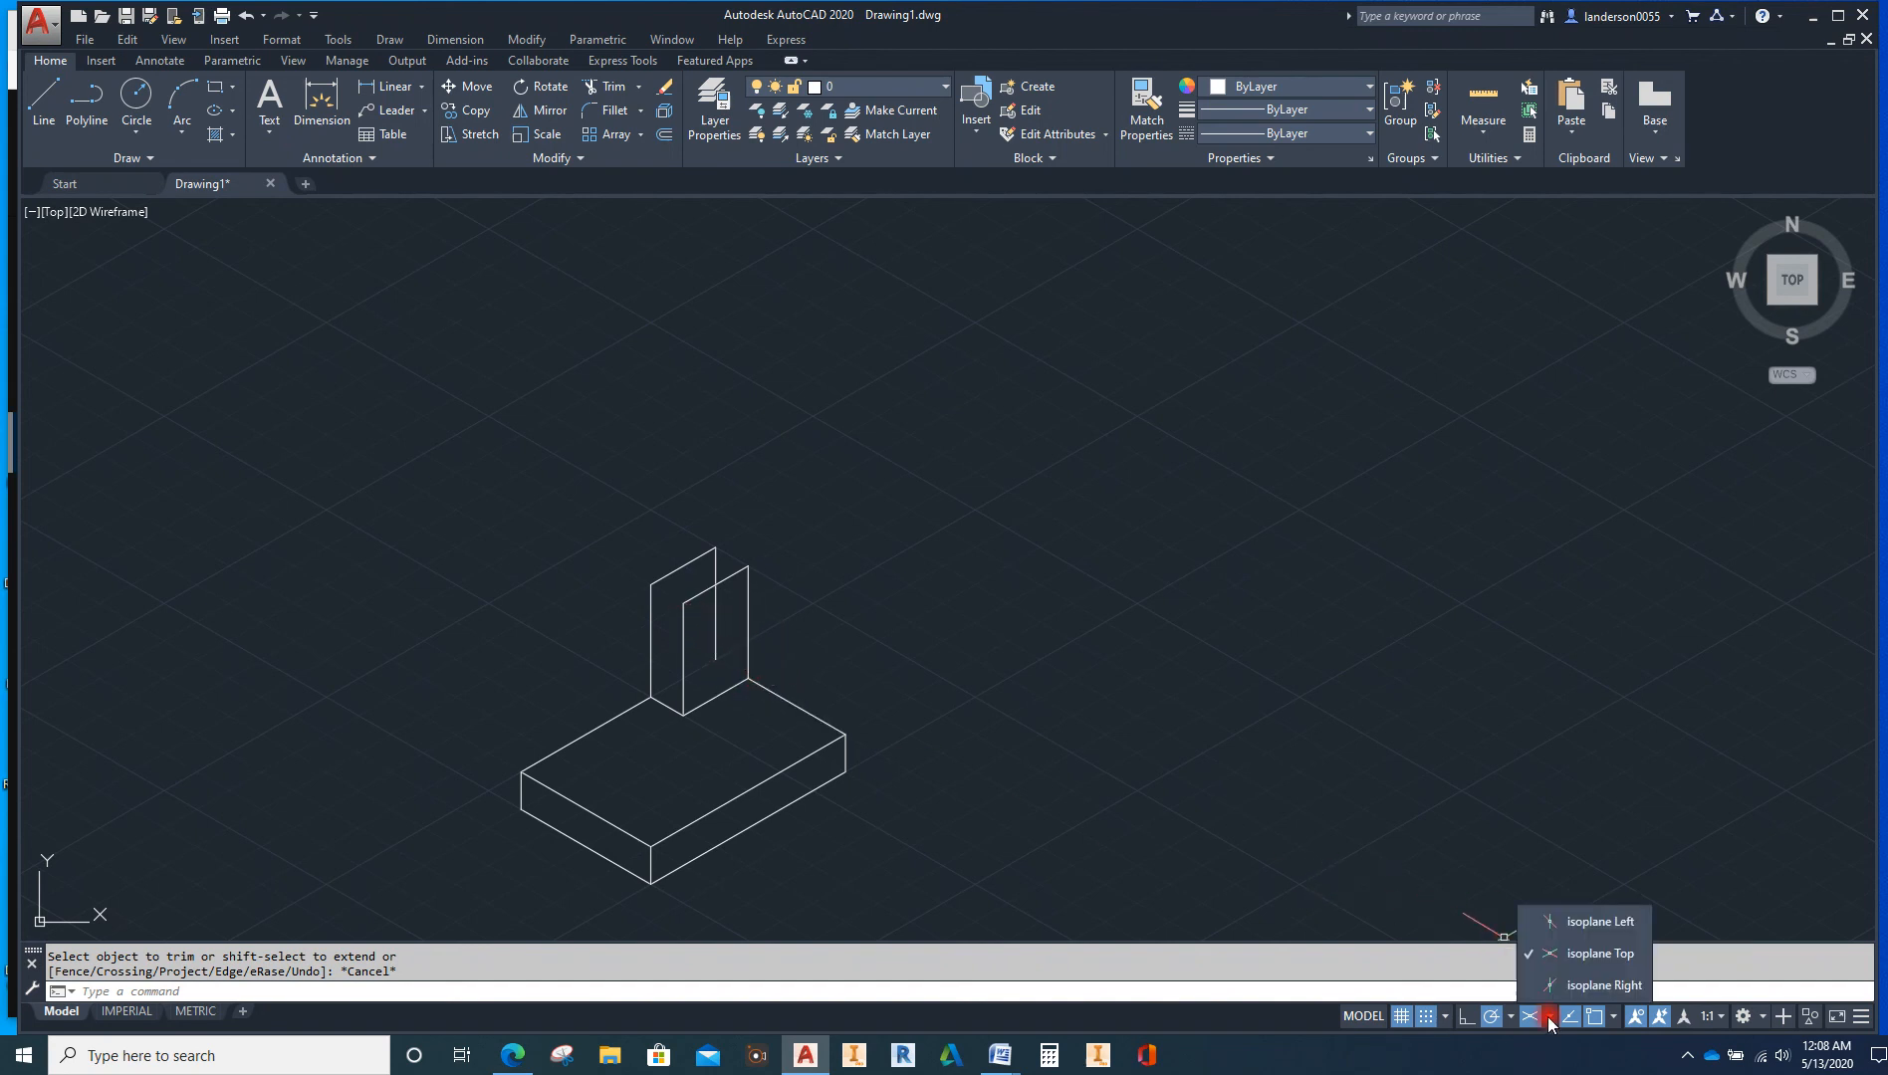
click(1602, 921)
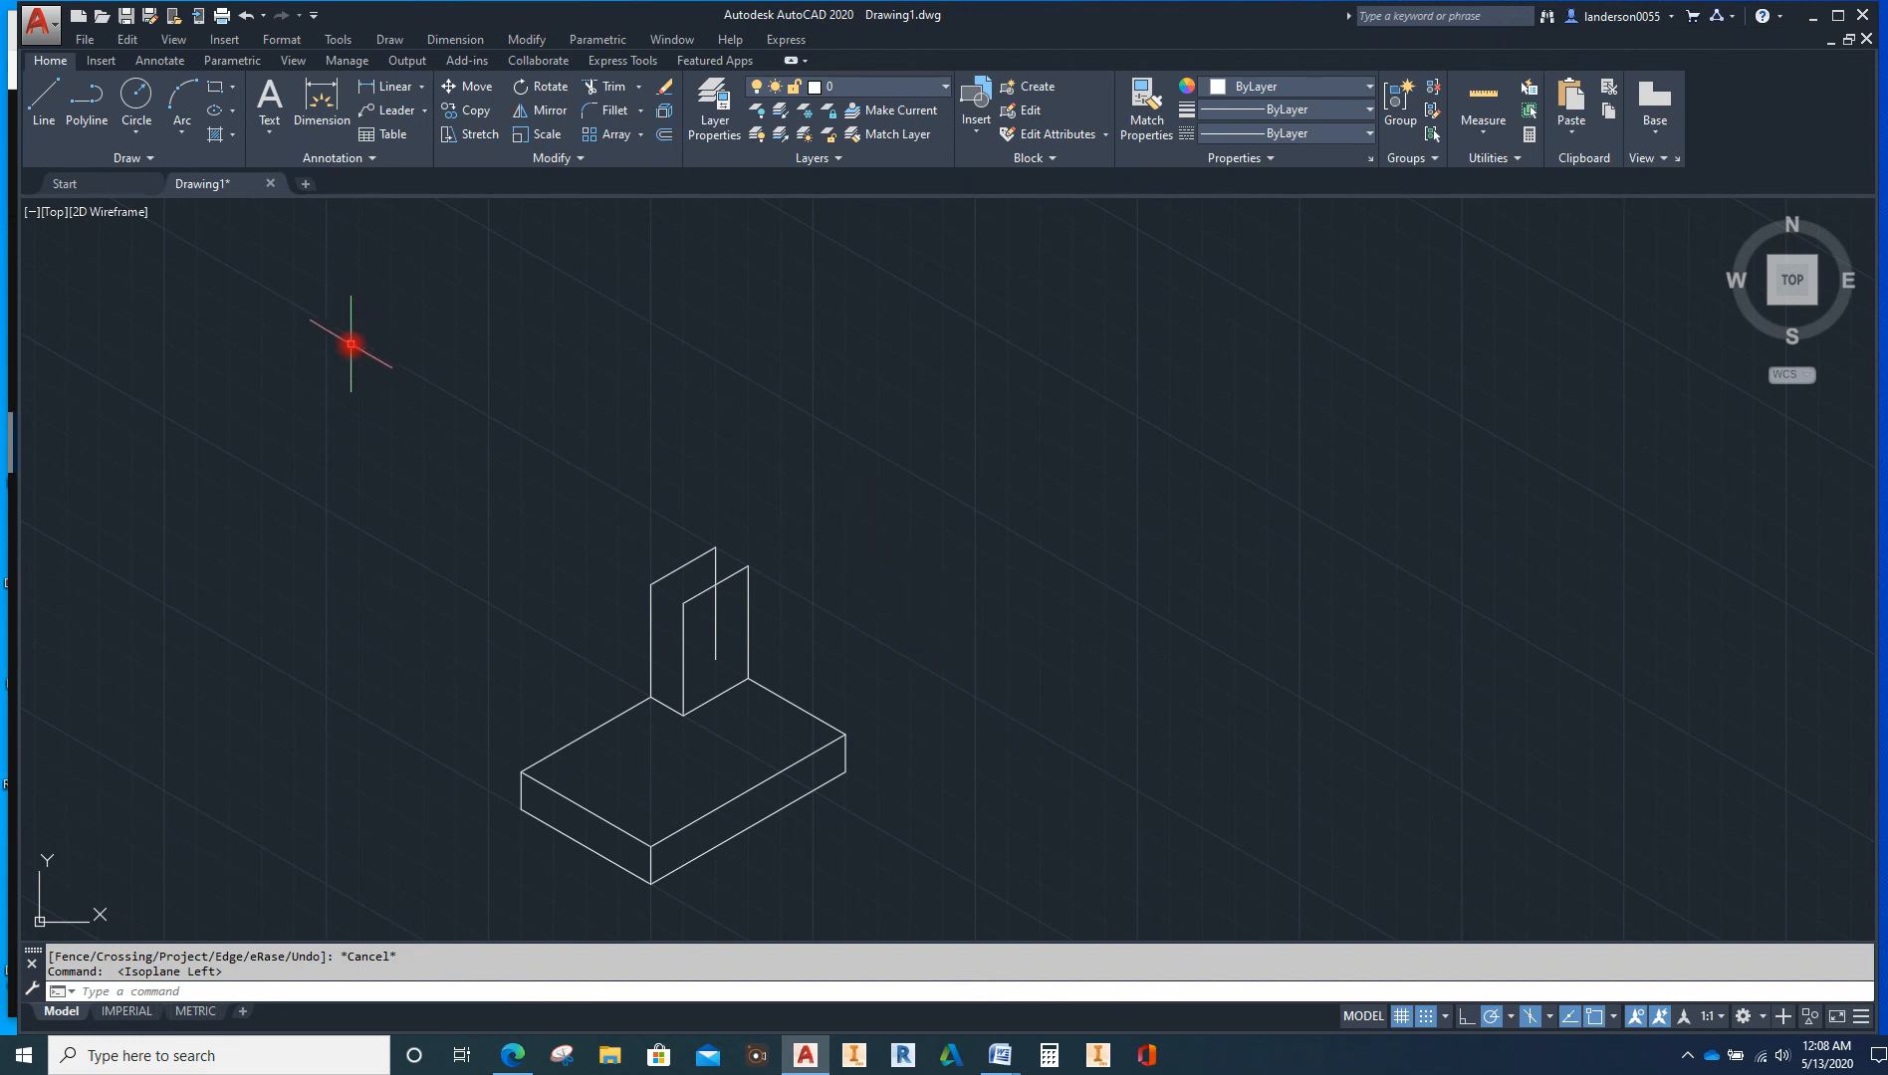
text(EL)
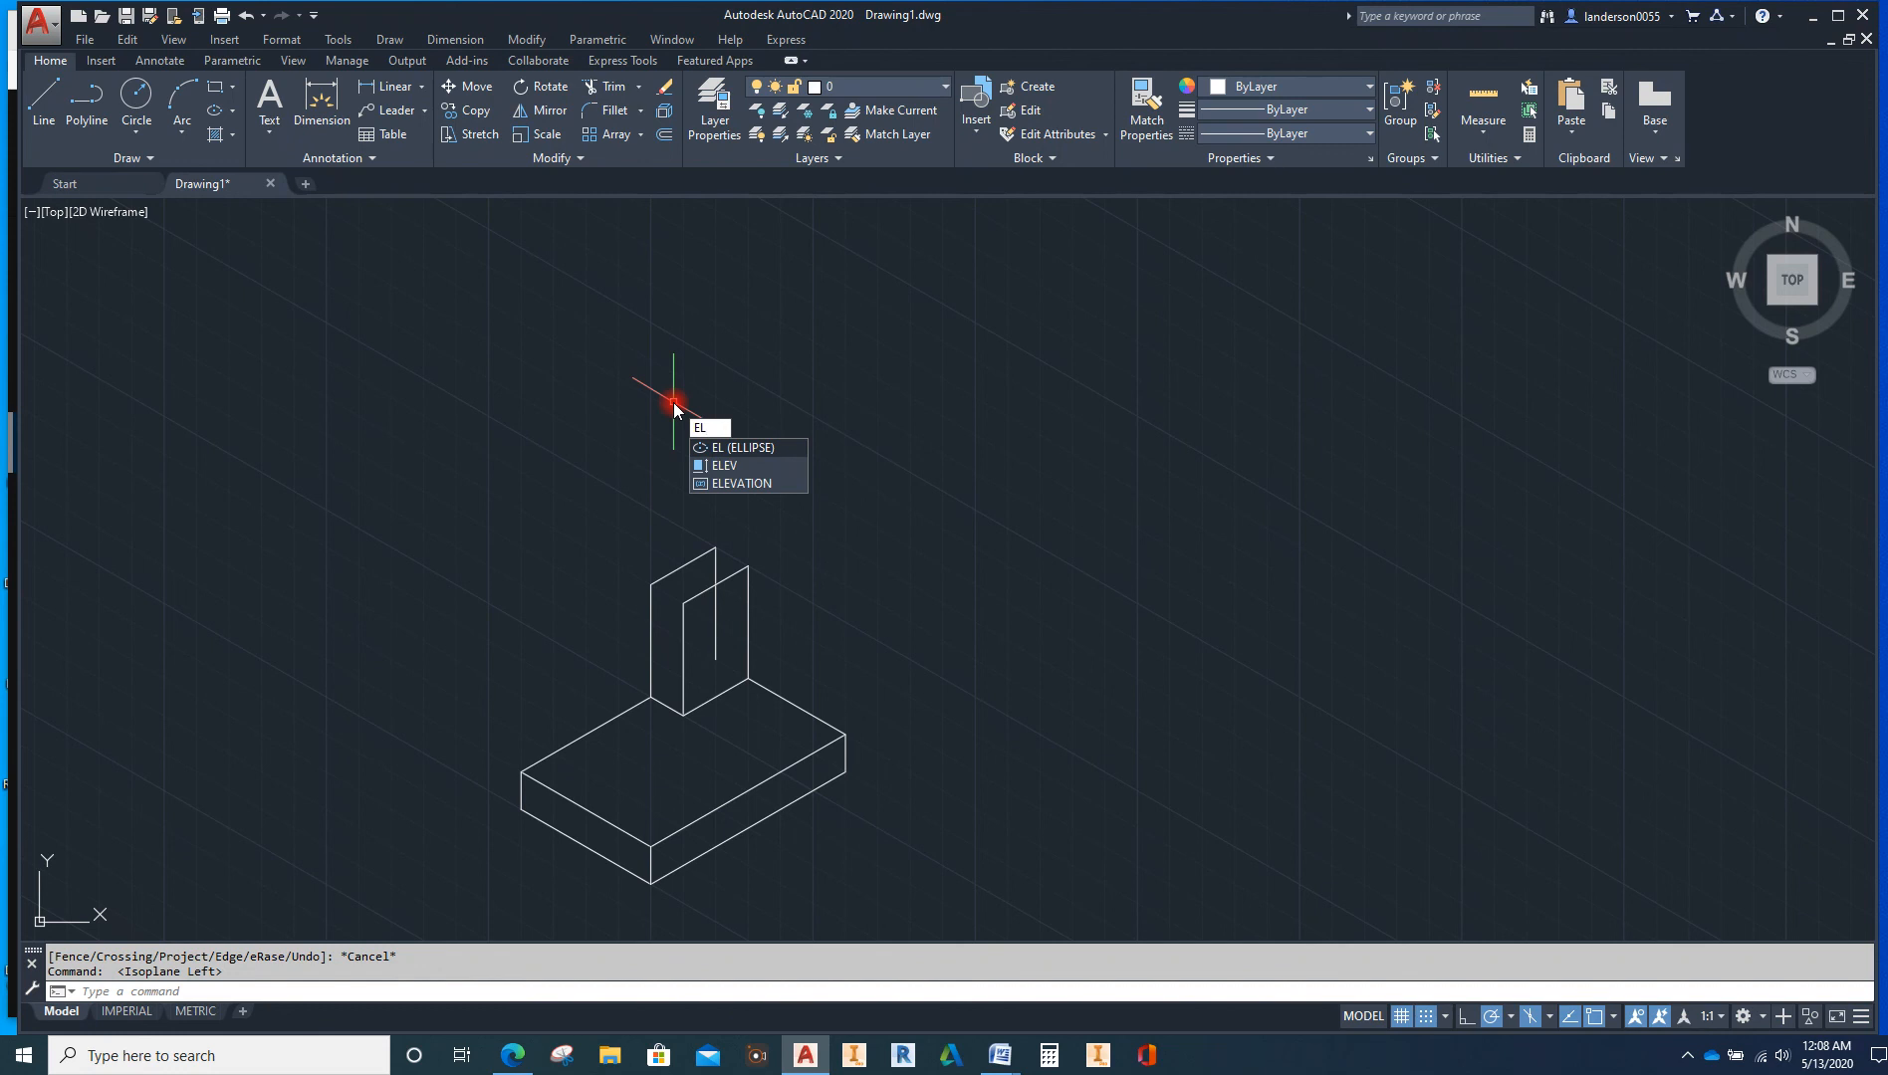
key(Return)
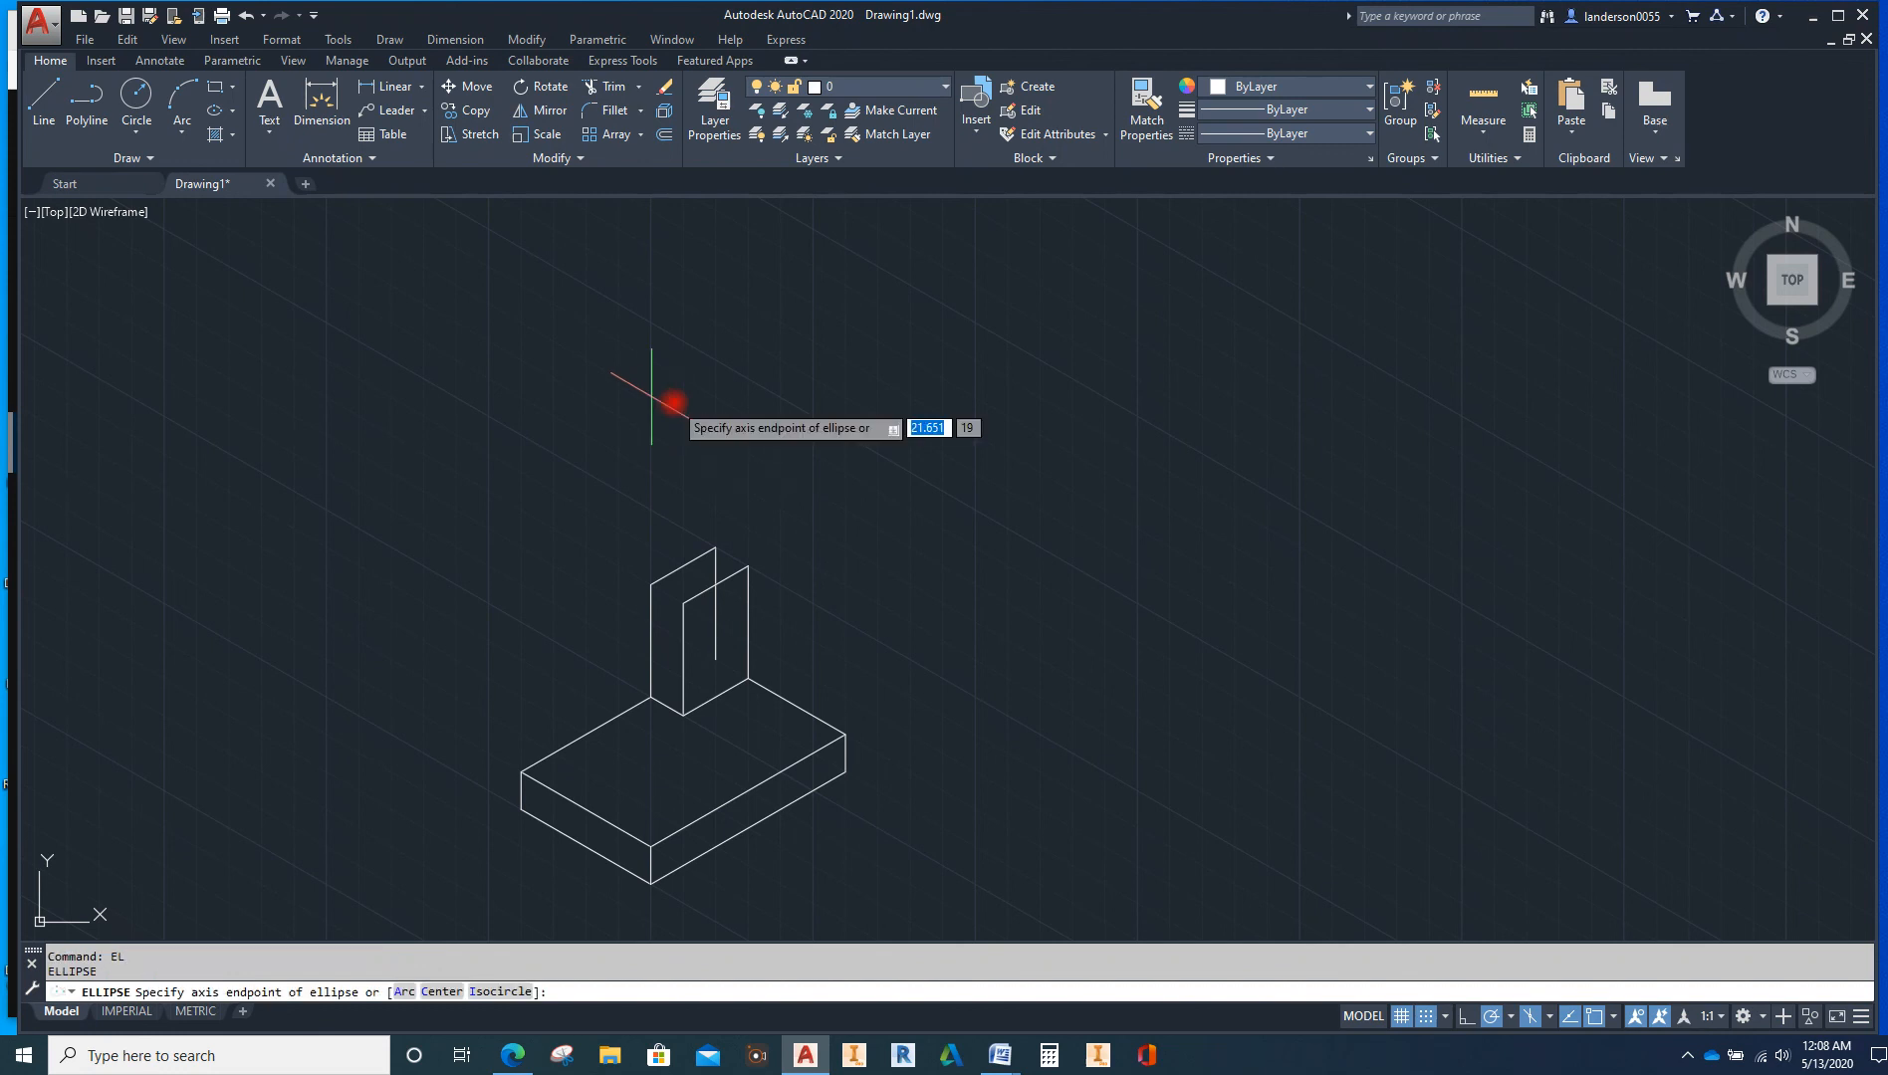
key(Down)
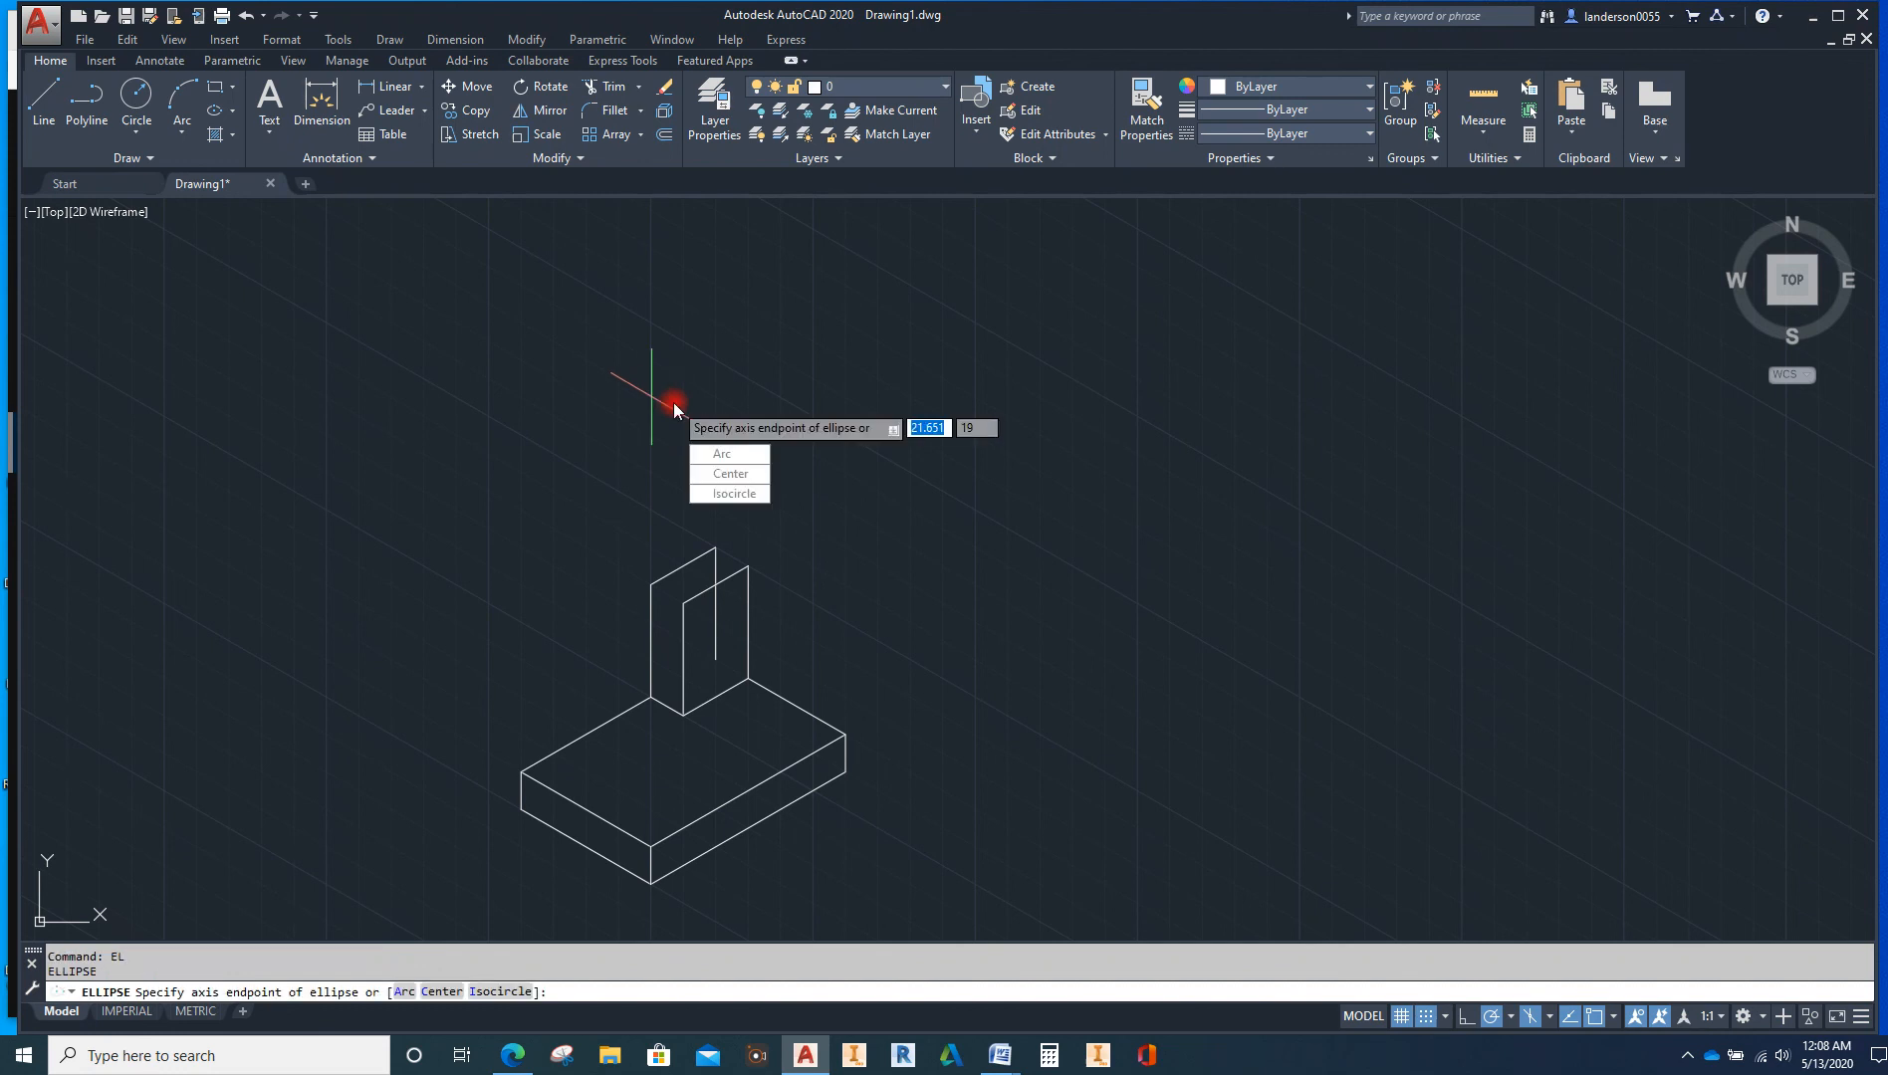
click(725, 492)
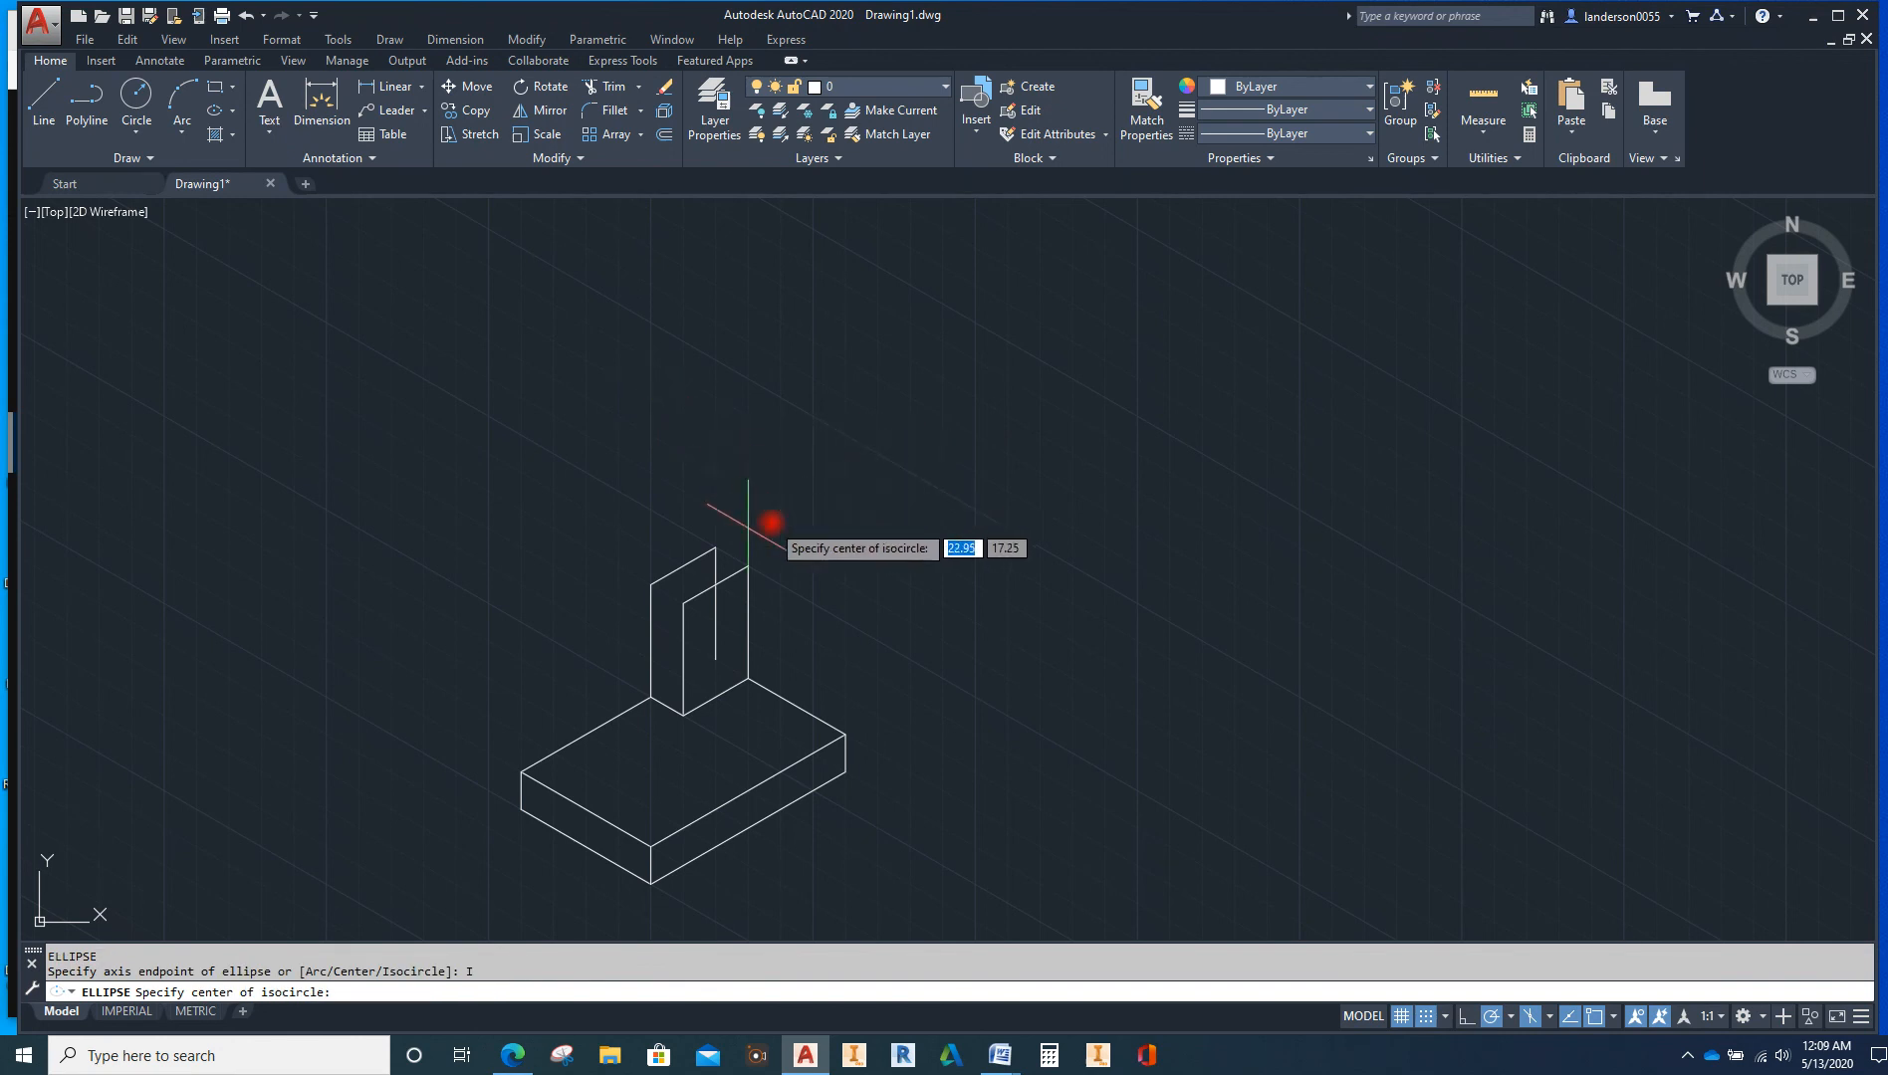
scroll(716, 583, up, 5)
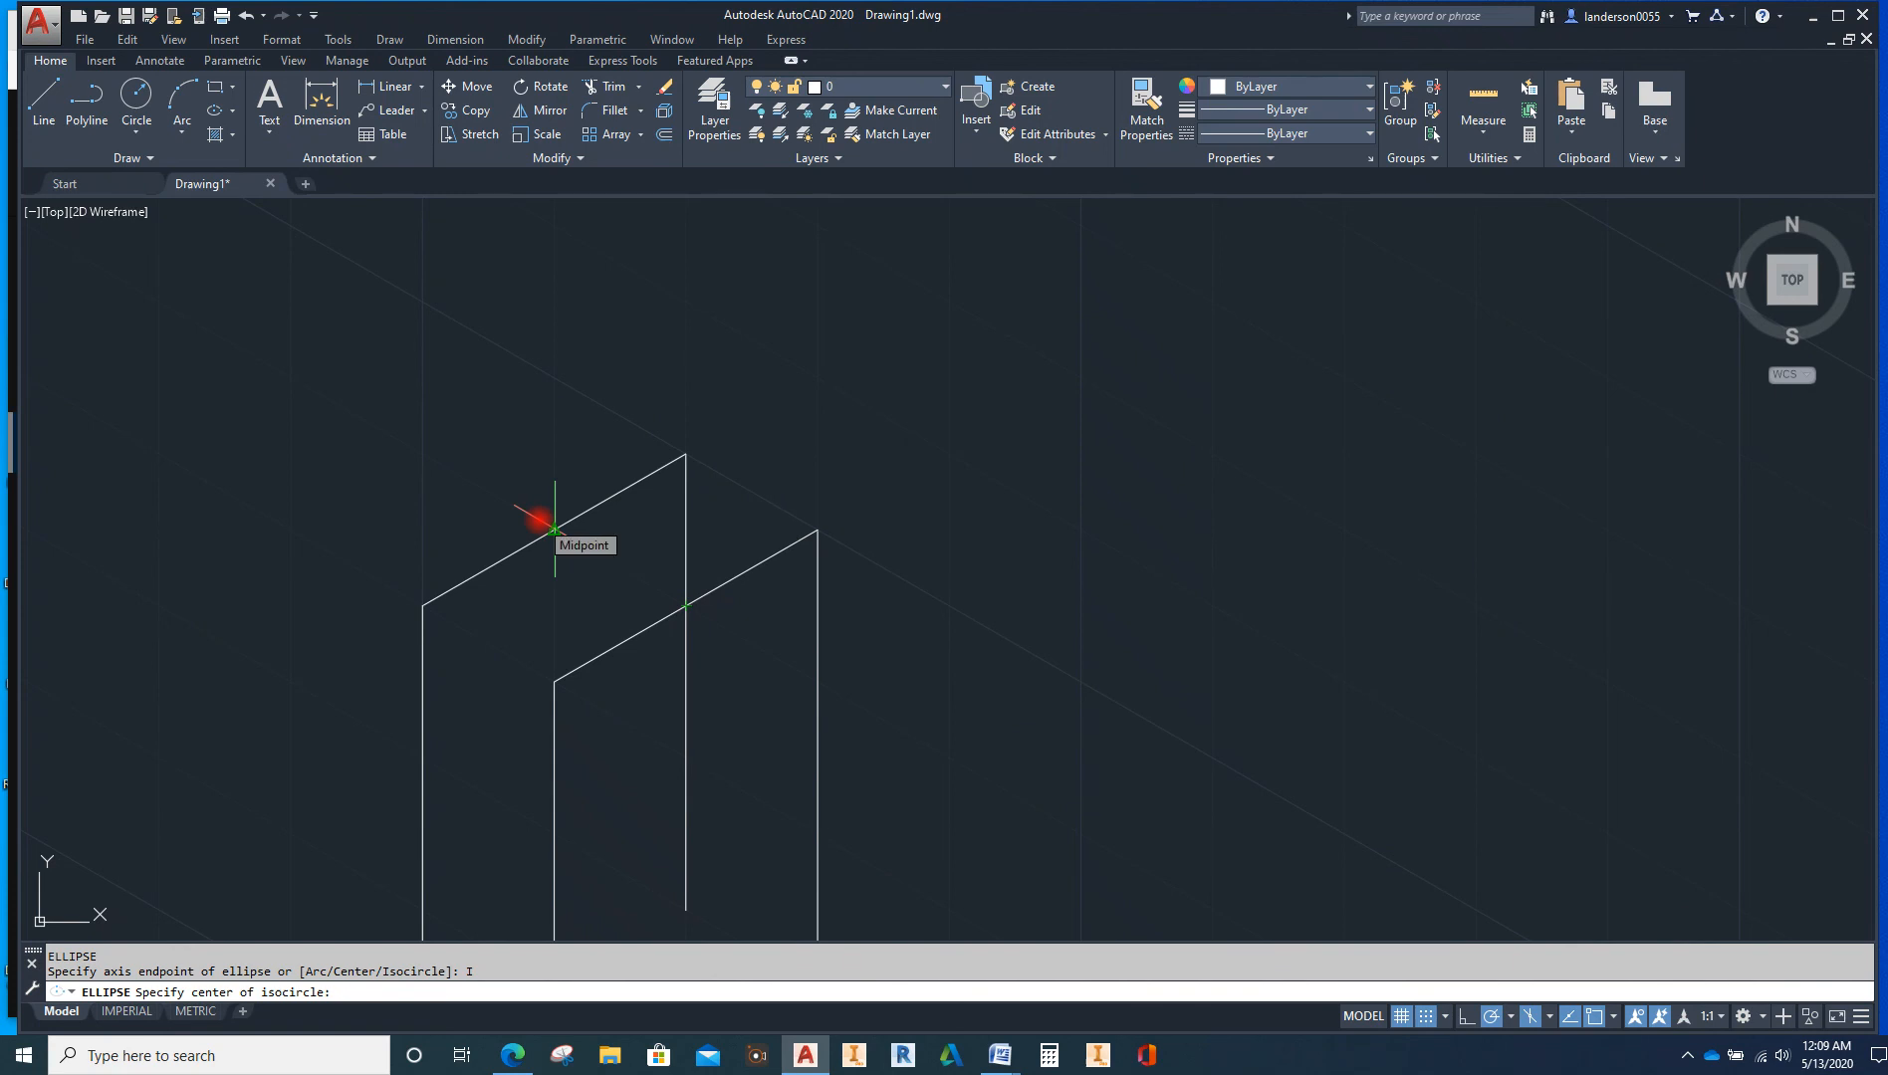
click(554, 529)
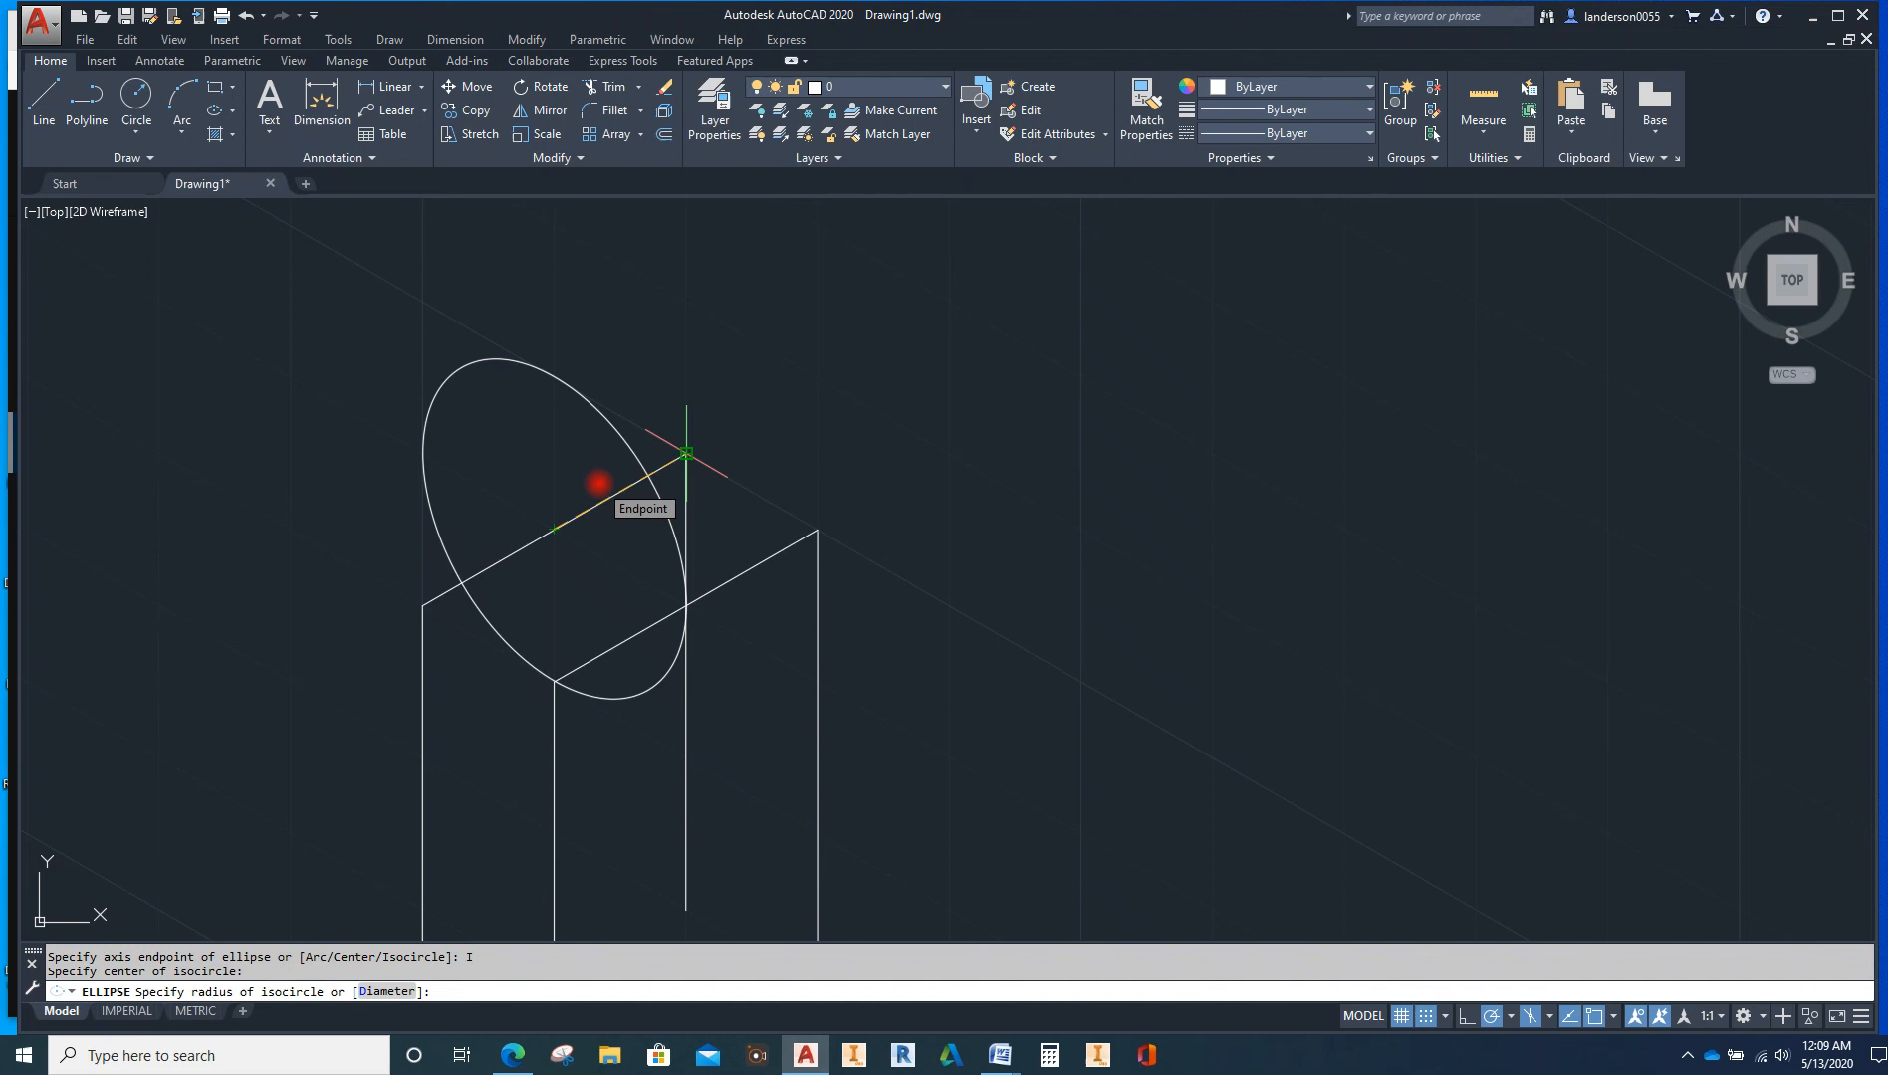
Switch to isoplane Right and set the isocircle's radius at the right endpoint of the upright's rear top edge
click(1549, 1015)
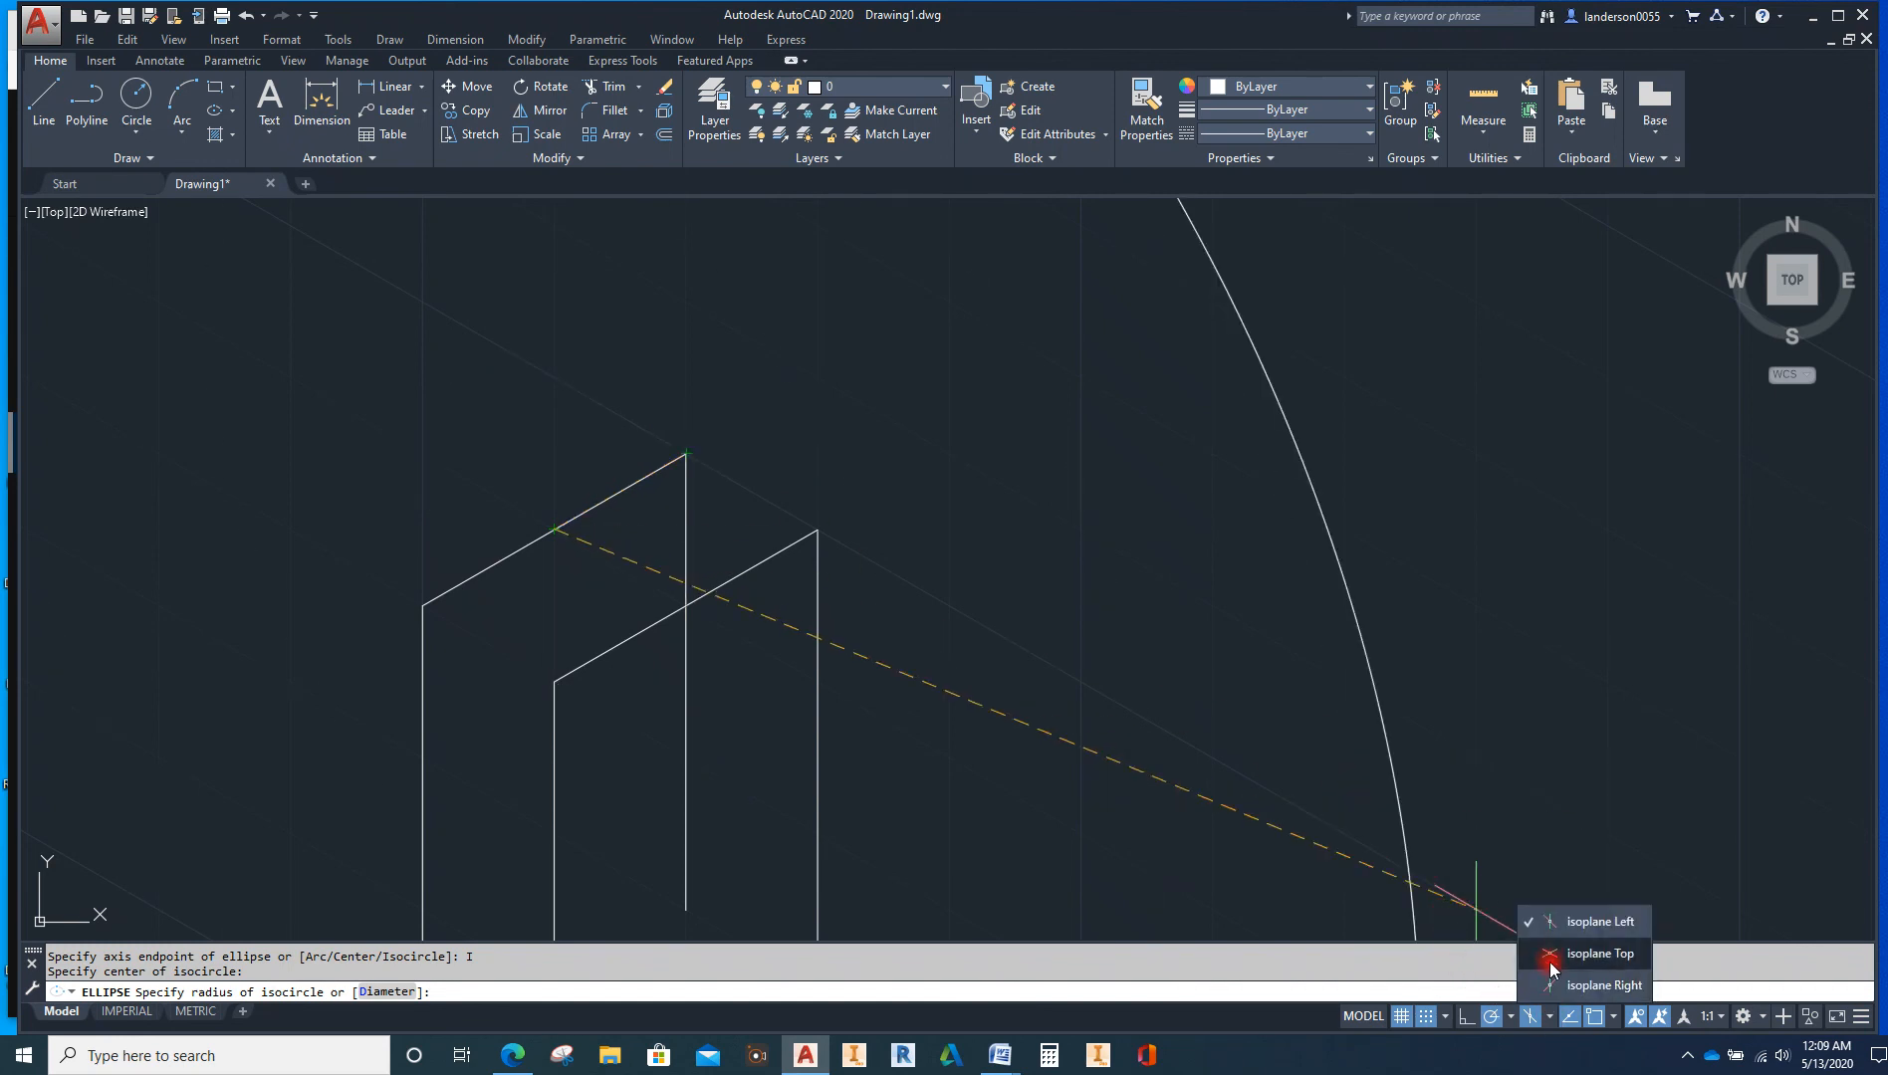
click(1554, 986)
scroll(1068, 789, down, 4)
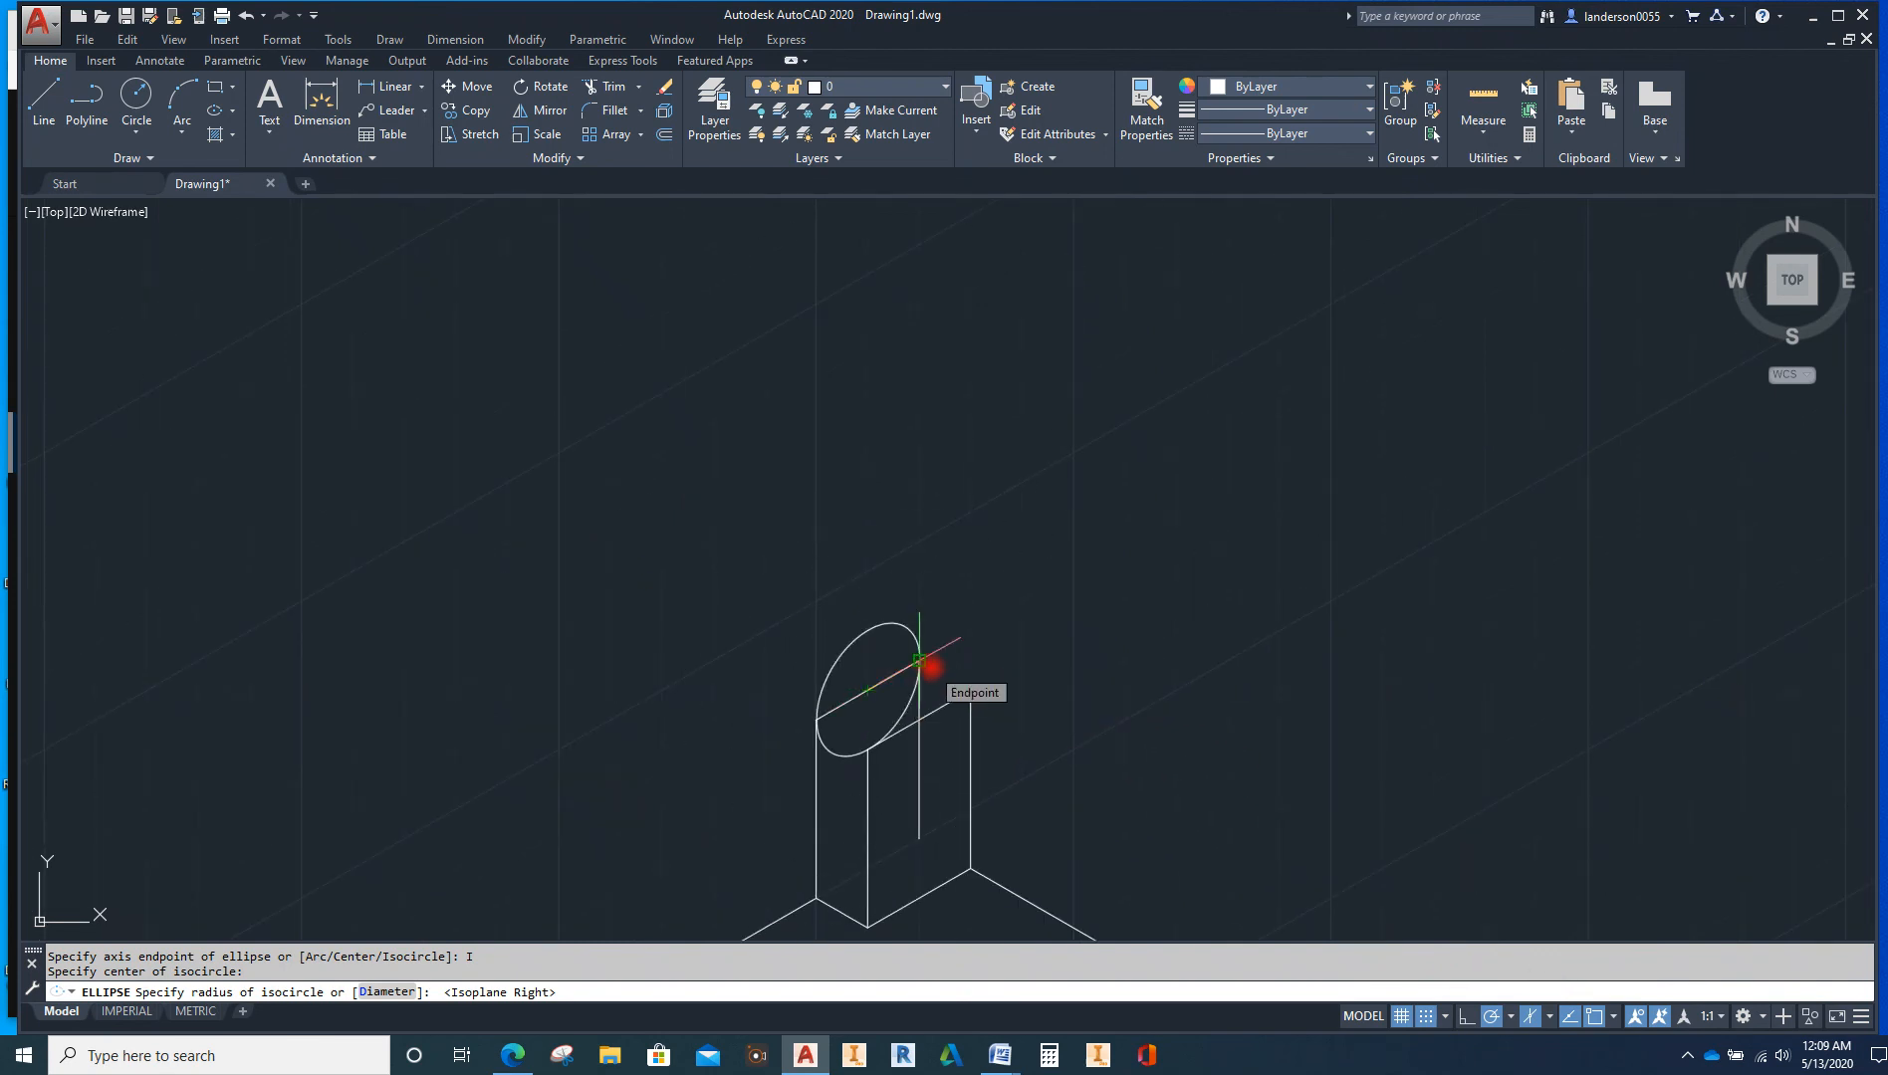
click(927, 664)
scroll(961, 612, down, 3)
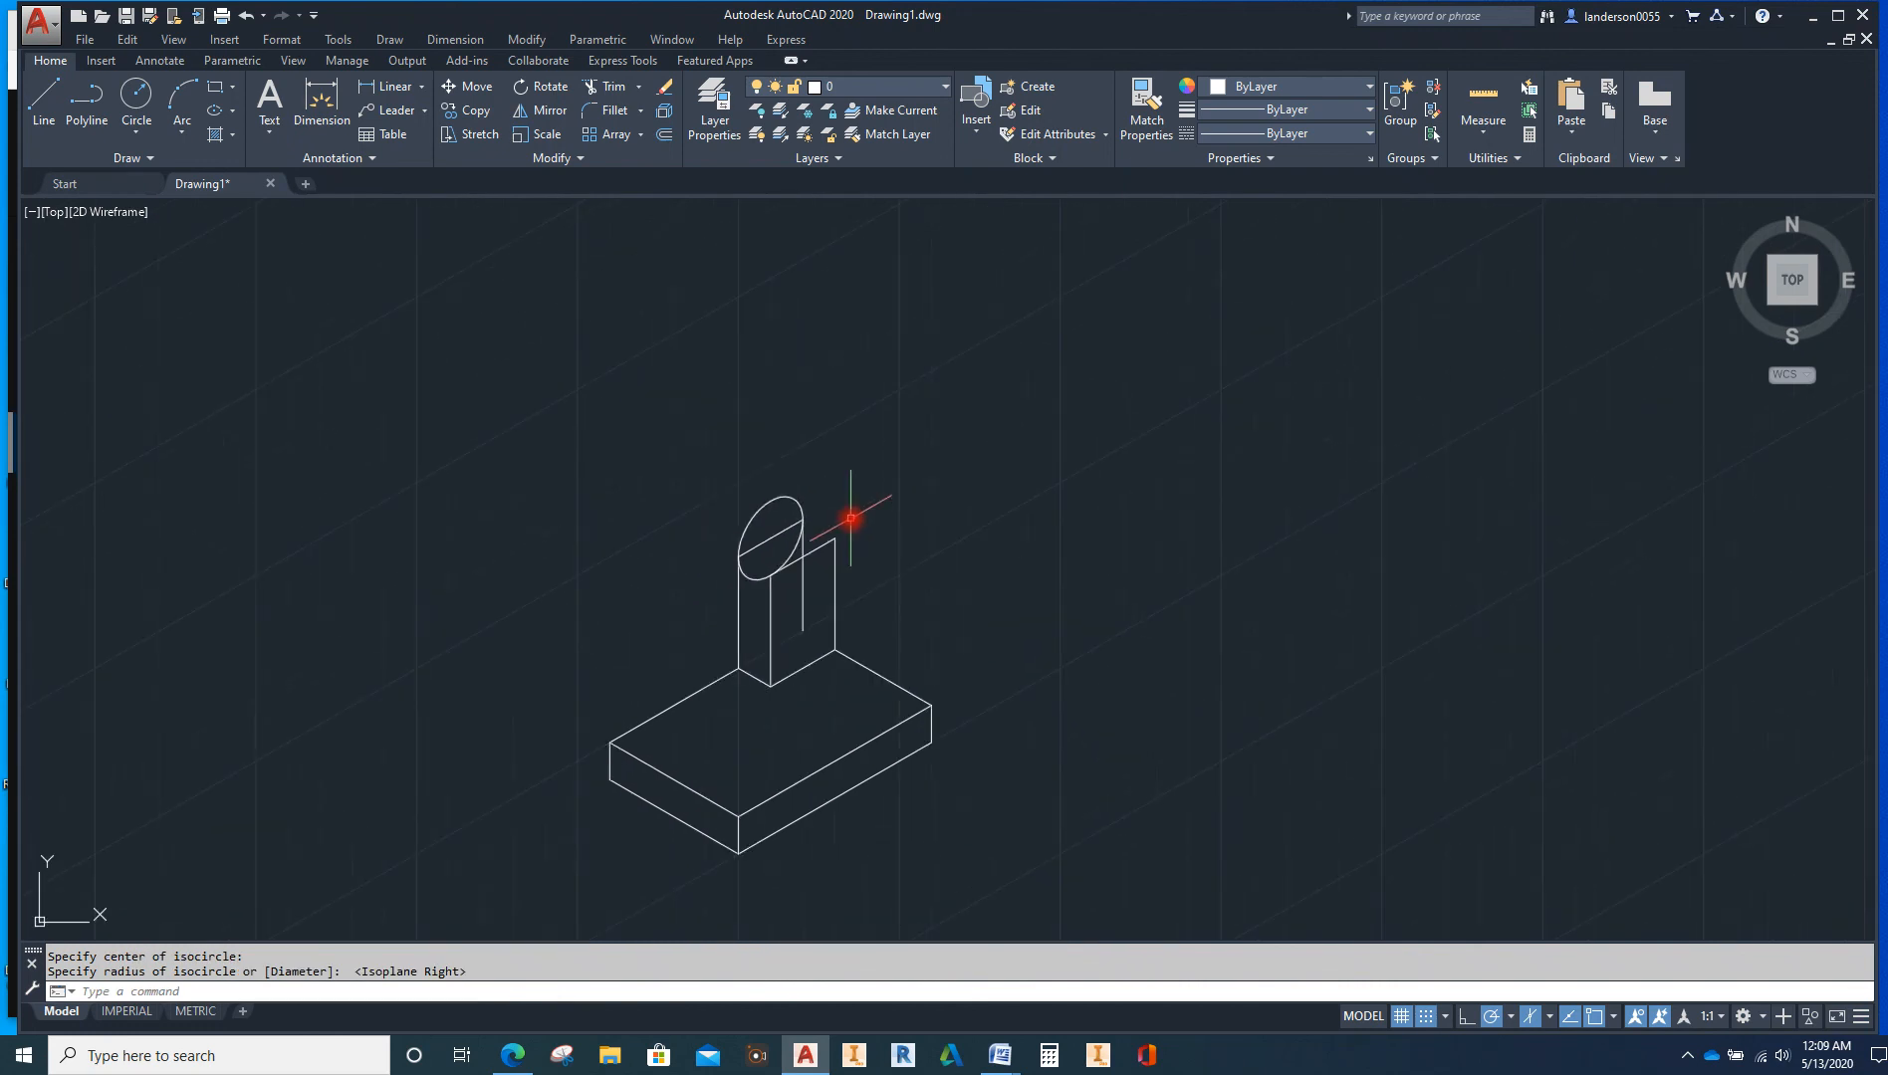
Copy the isocircle from the rear top edge's right endpoint to the matching endpoint of the front top edge
click(782, 501)
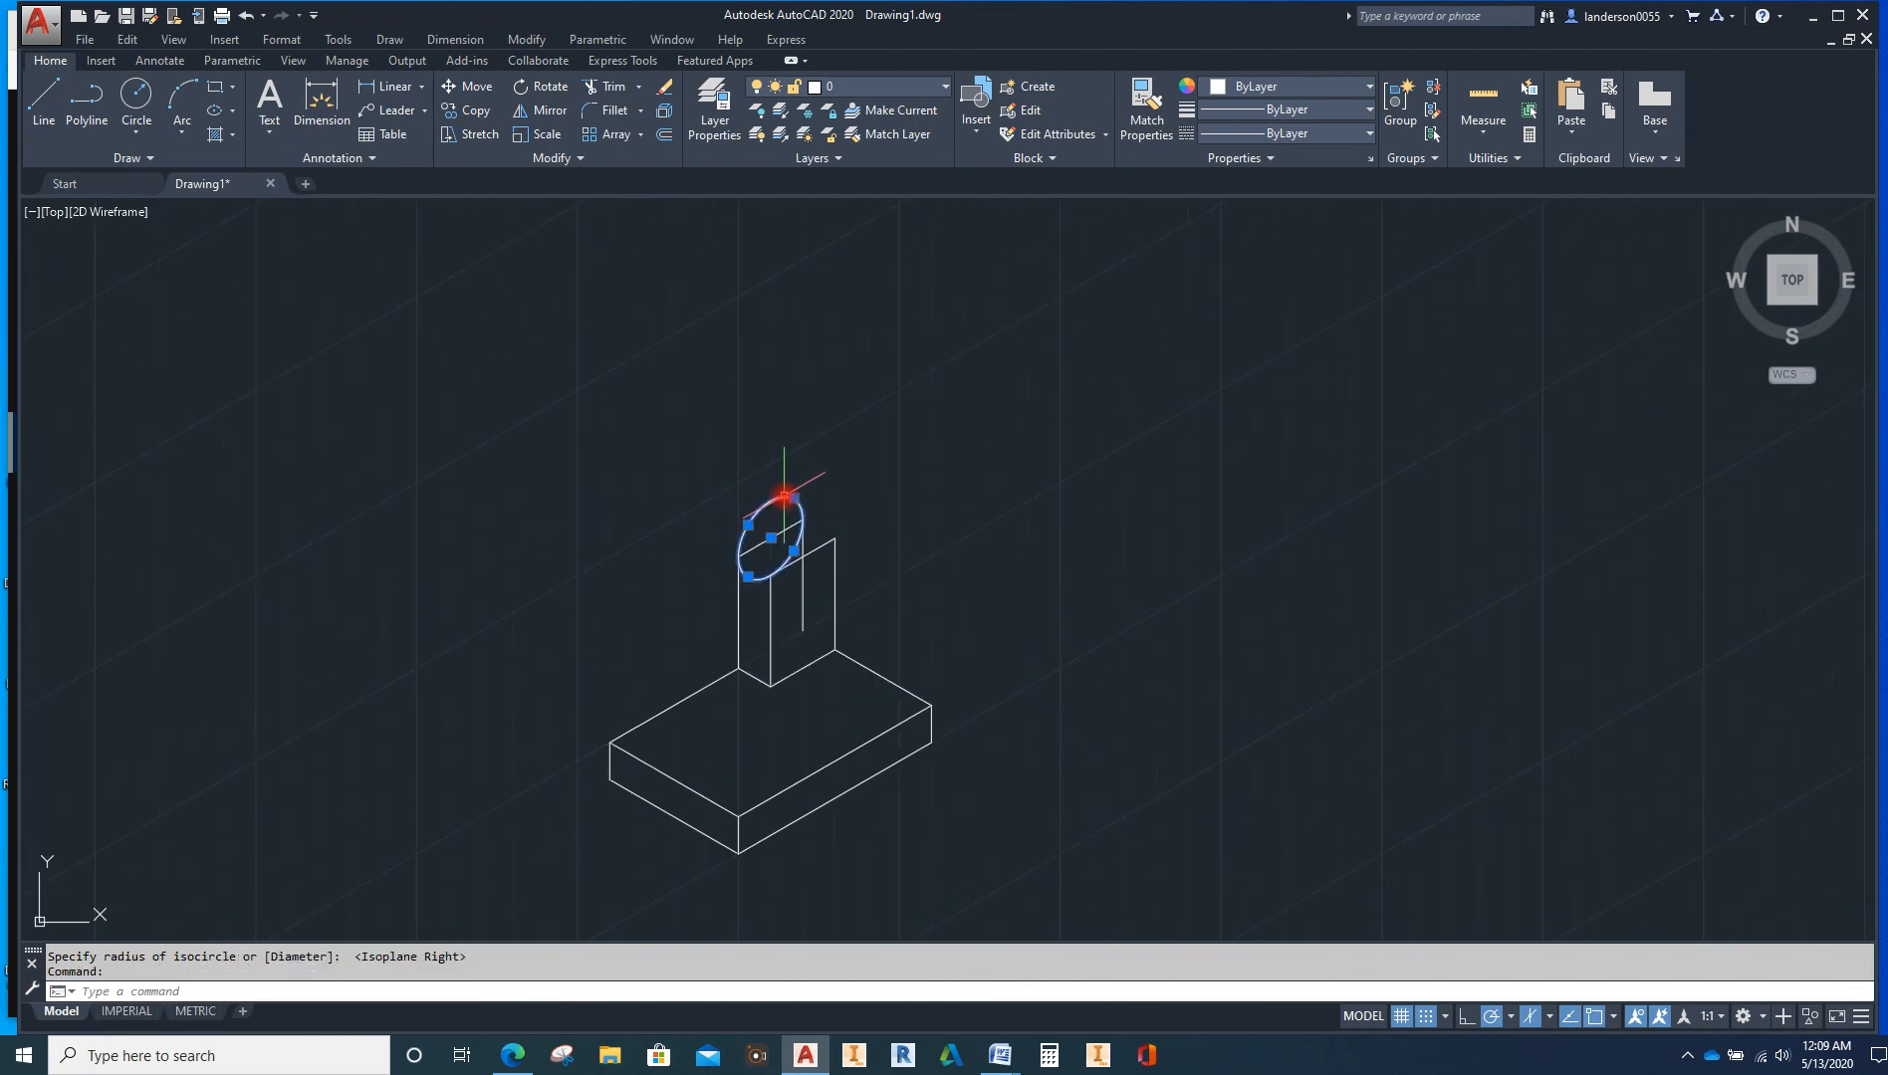
click(478, 117)
scroll(835, 524, up, 2)
click(785, 514)
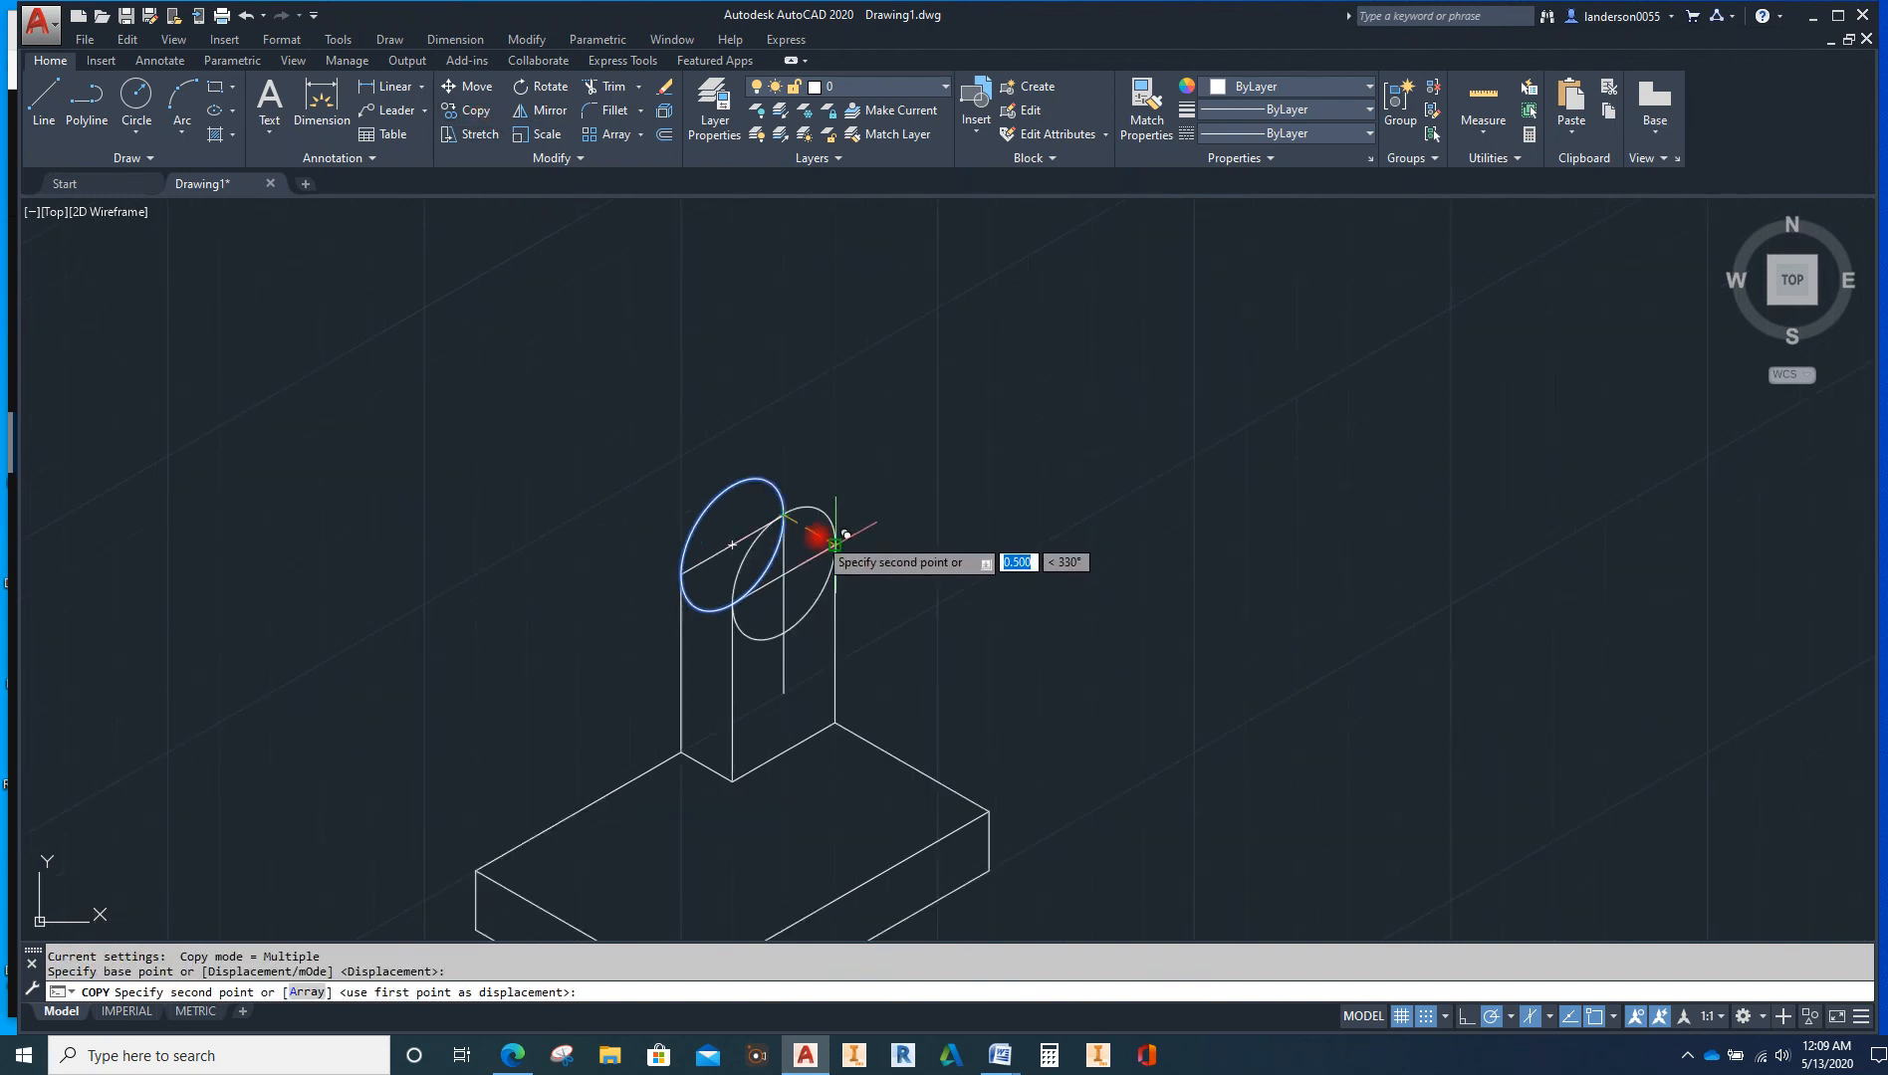
click(836, 545)
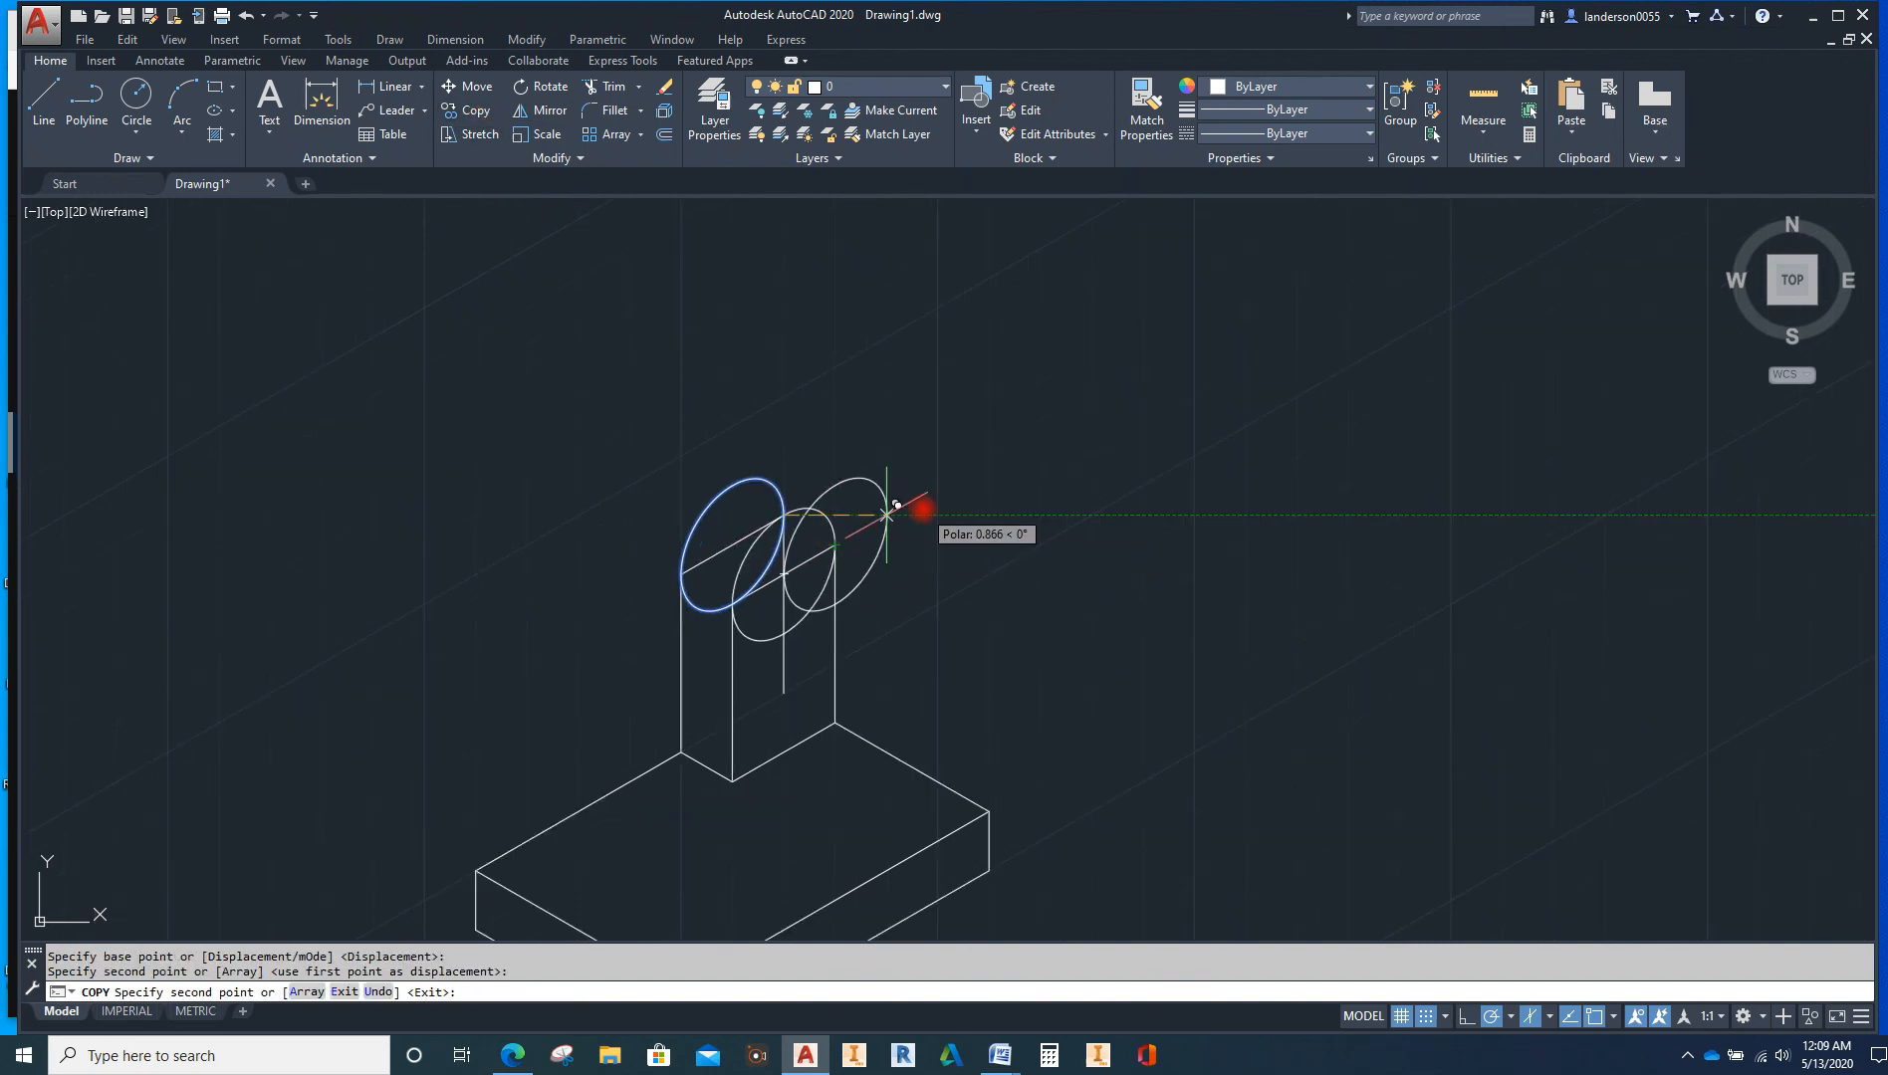
key(Escape)
scroll(896, 512, down, 2)
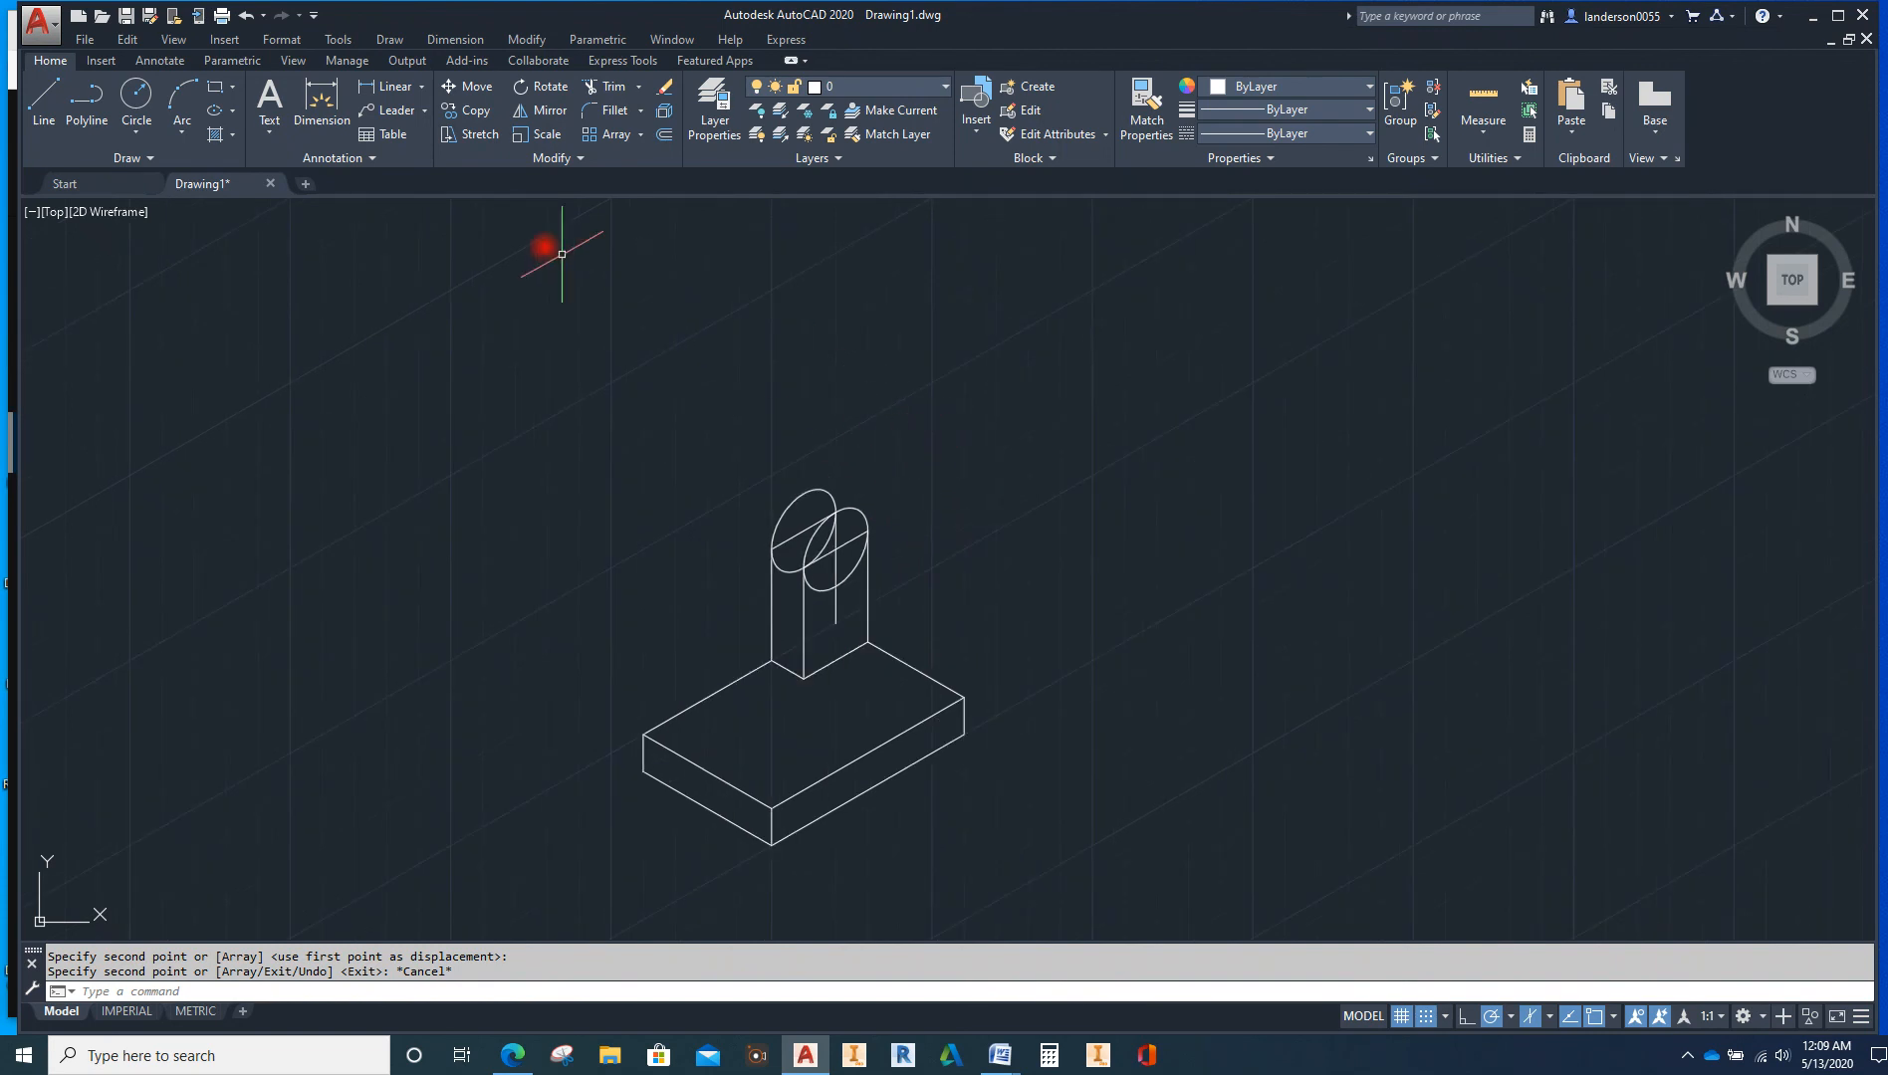
Turn off grid snap and try to start a line on the curve of the front isocircle
click(44, 98)
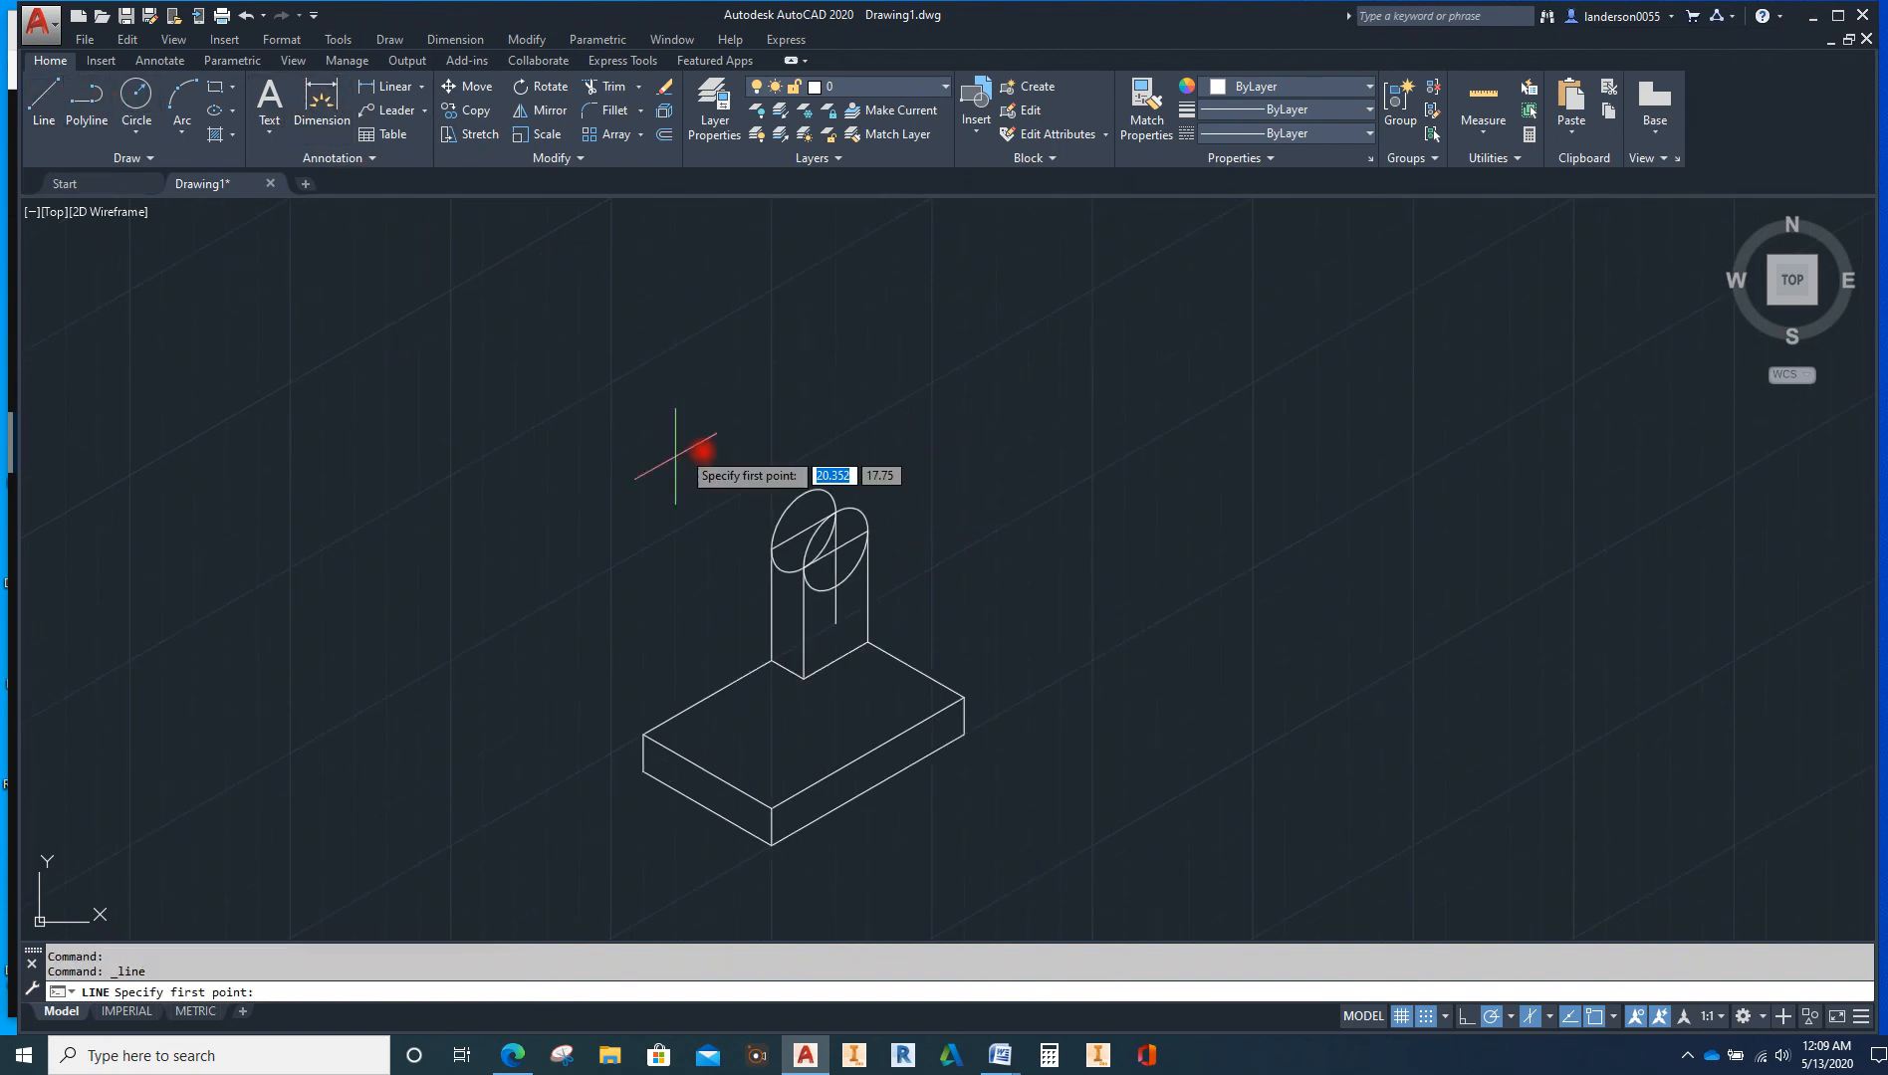
click(1613, 1015)
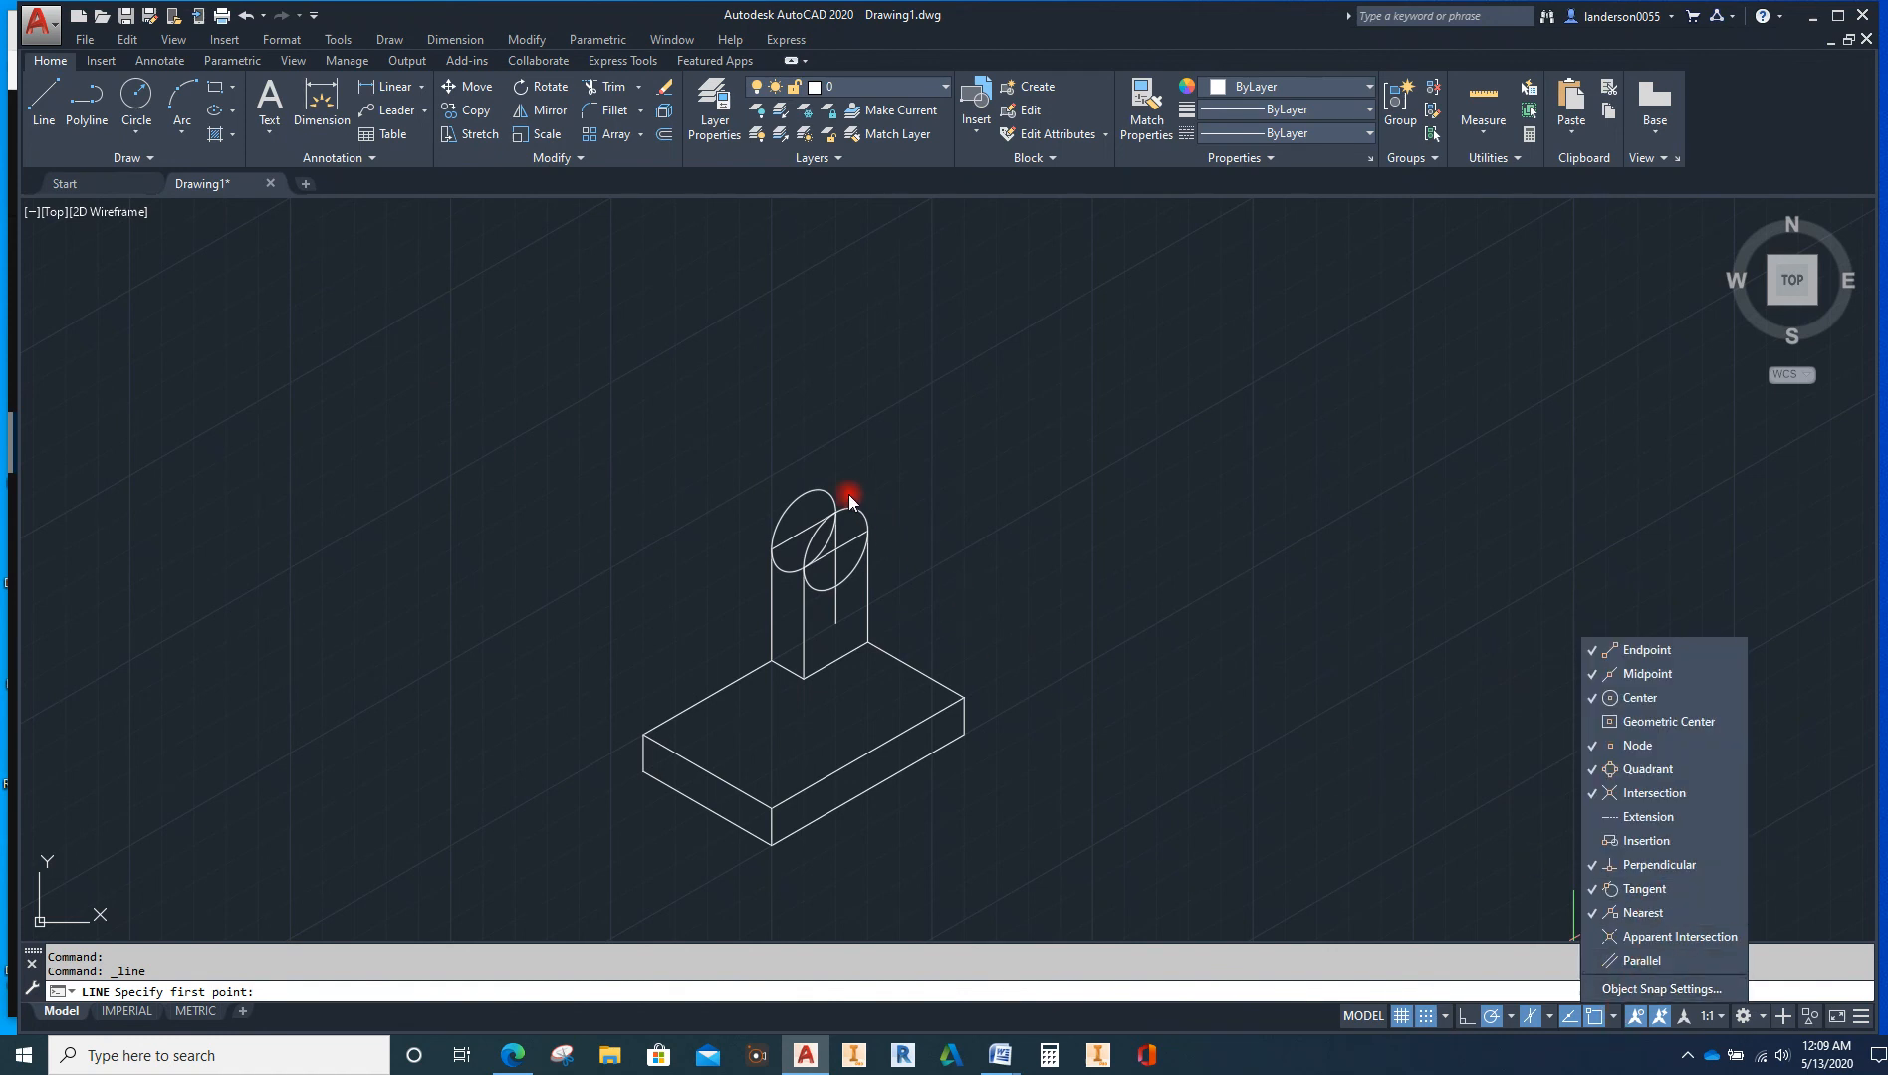
scroll(848, 494, up, 8)
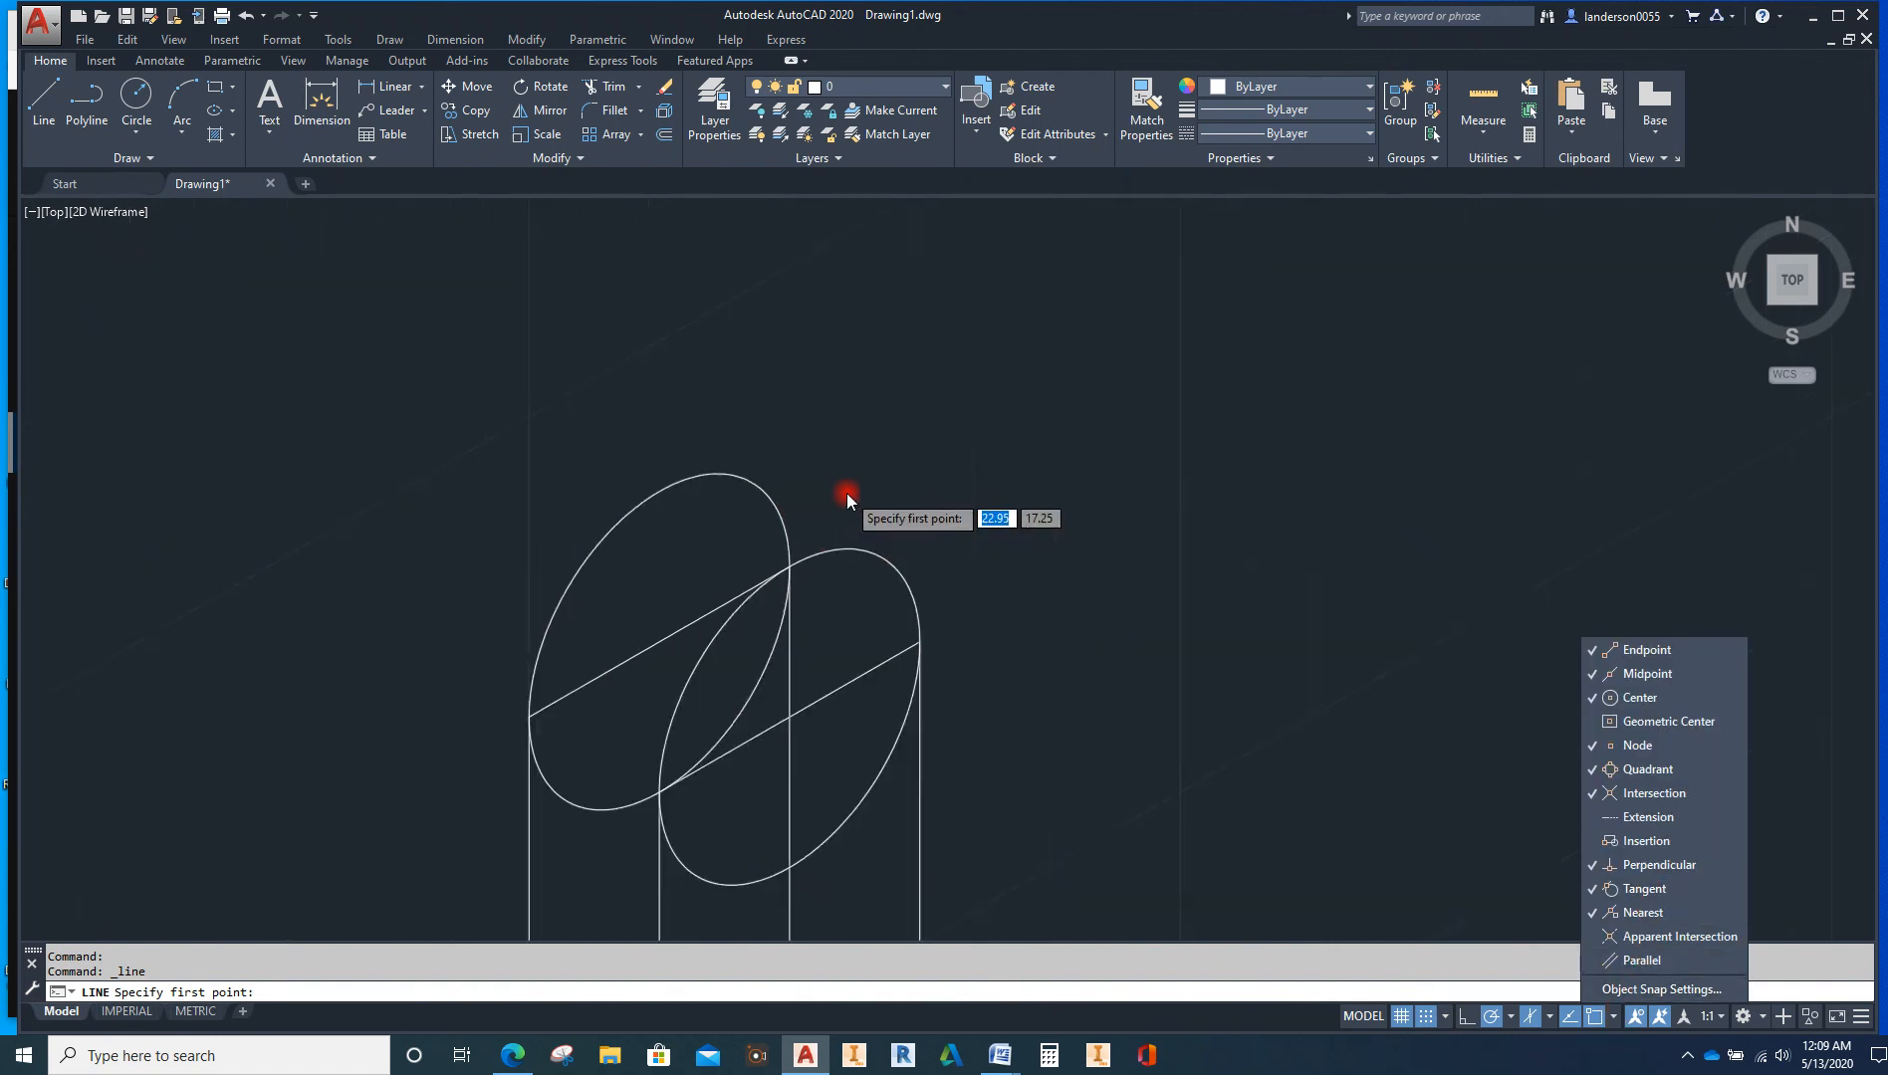
click(1425, 1016)
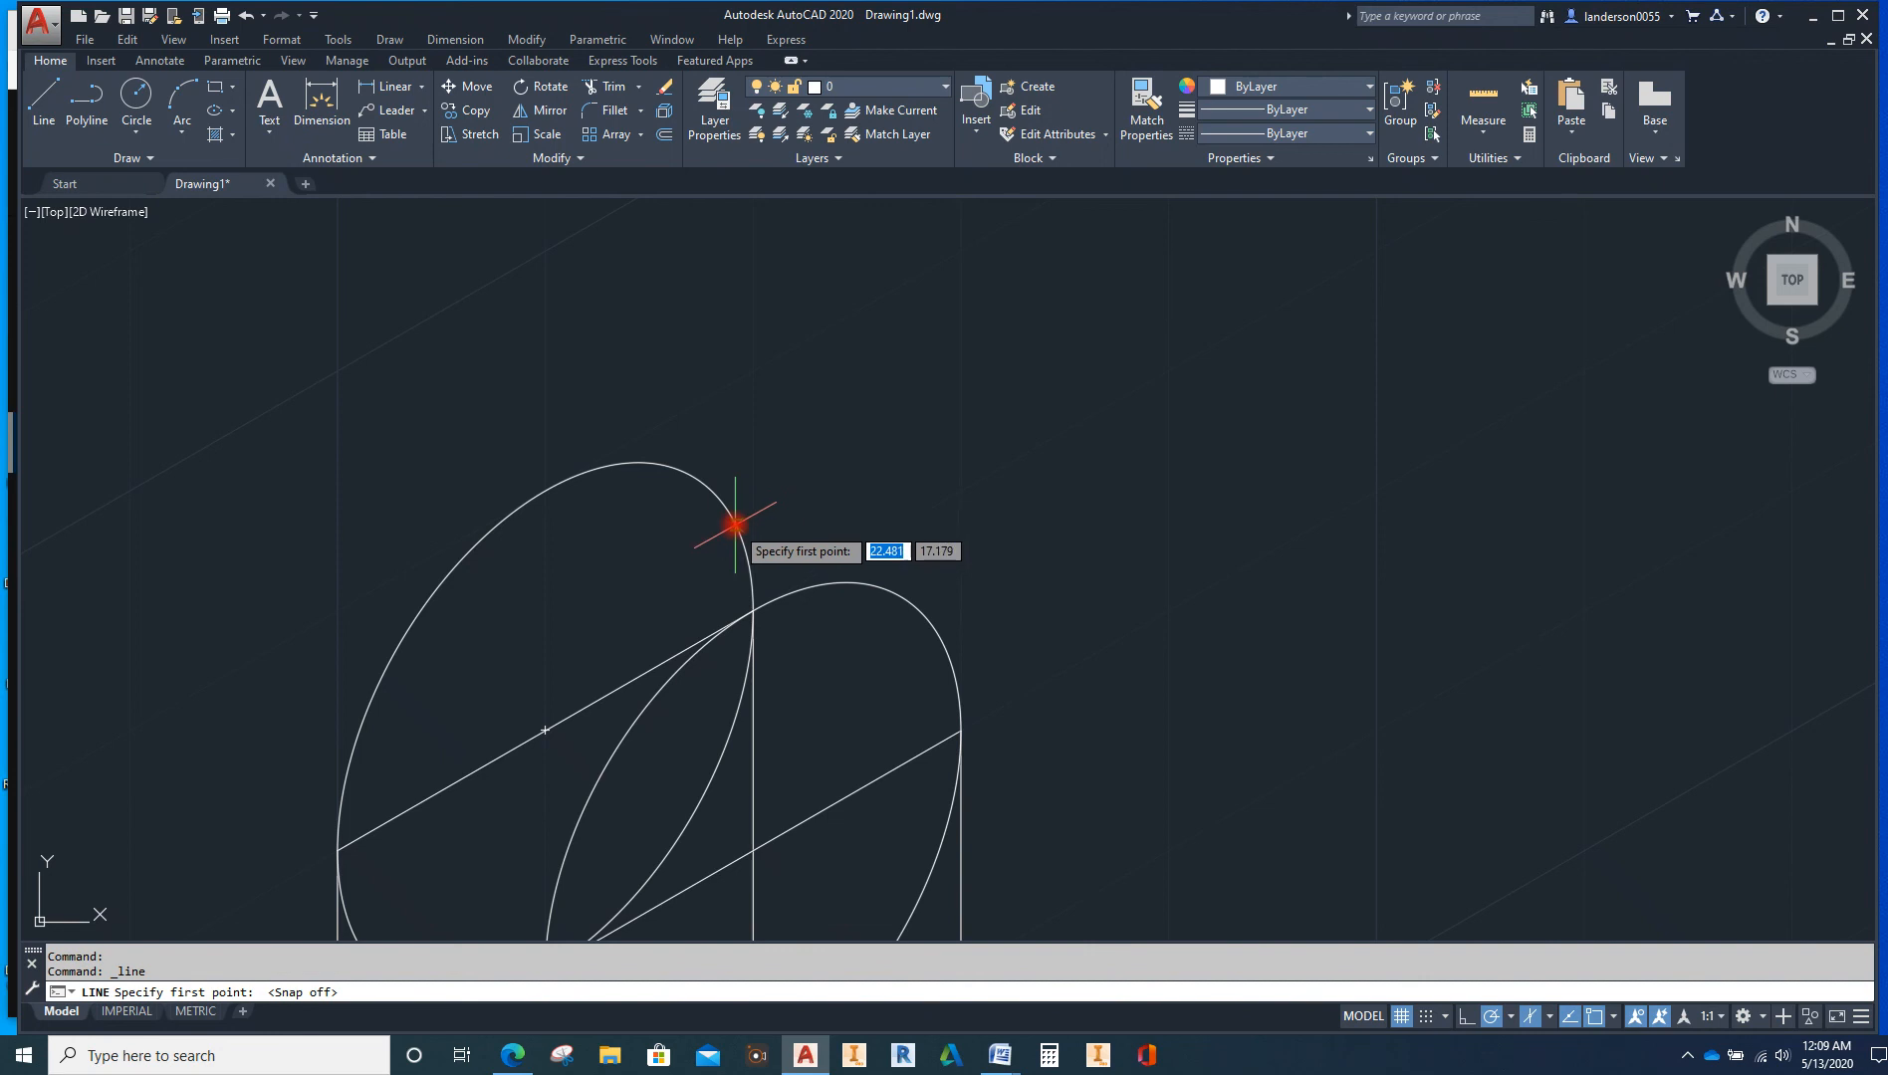
click(919, 609)
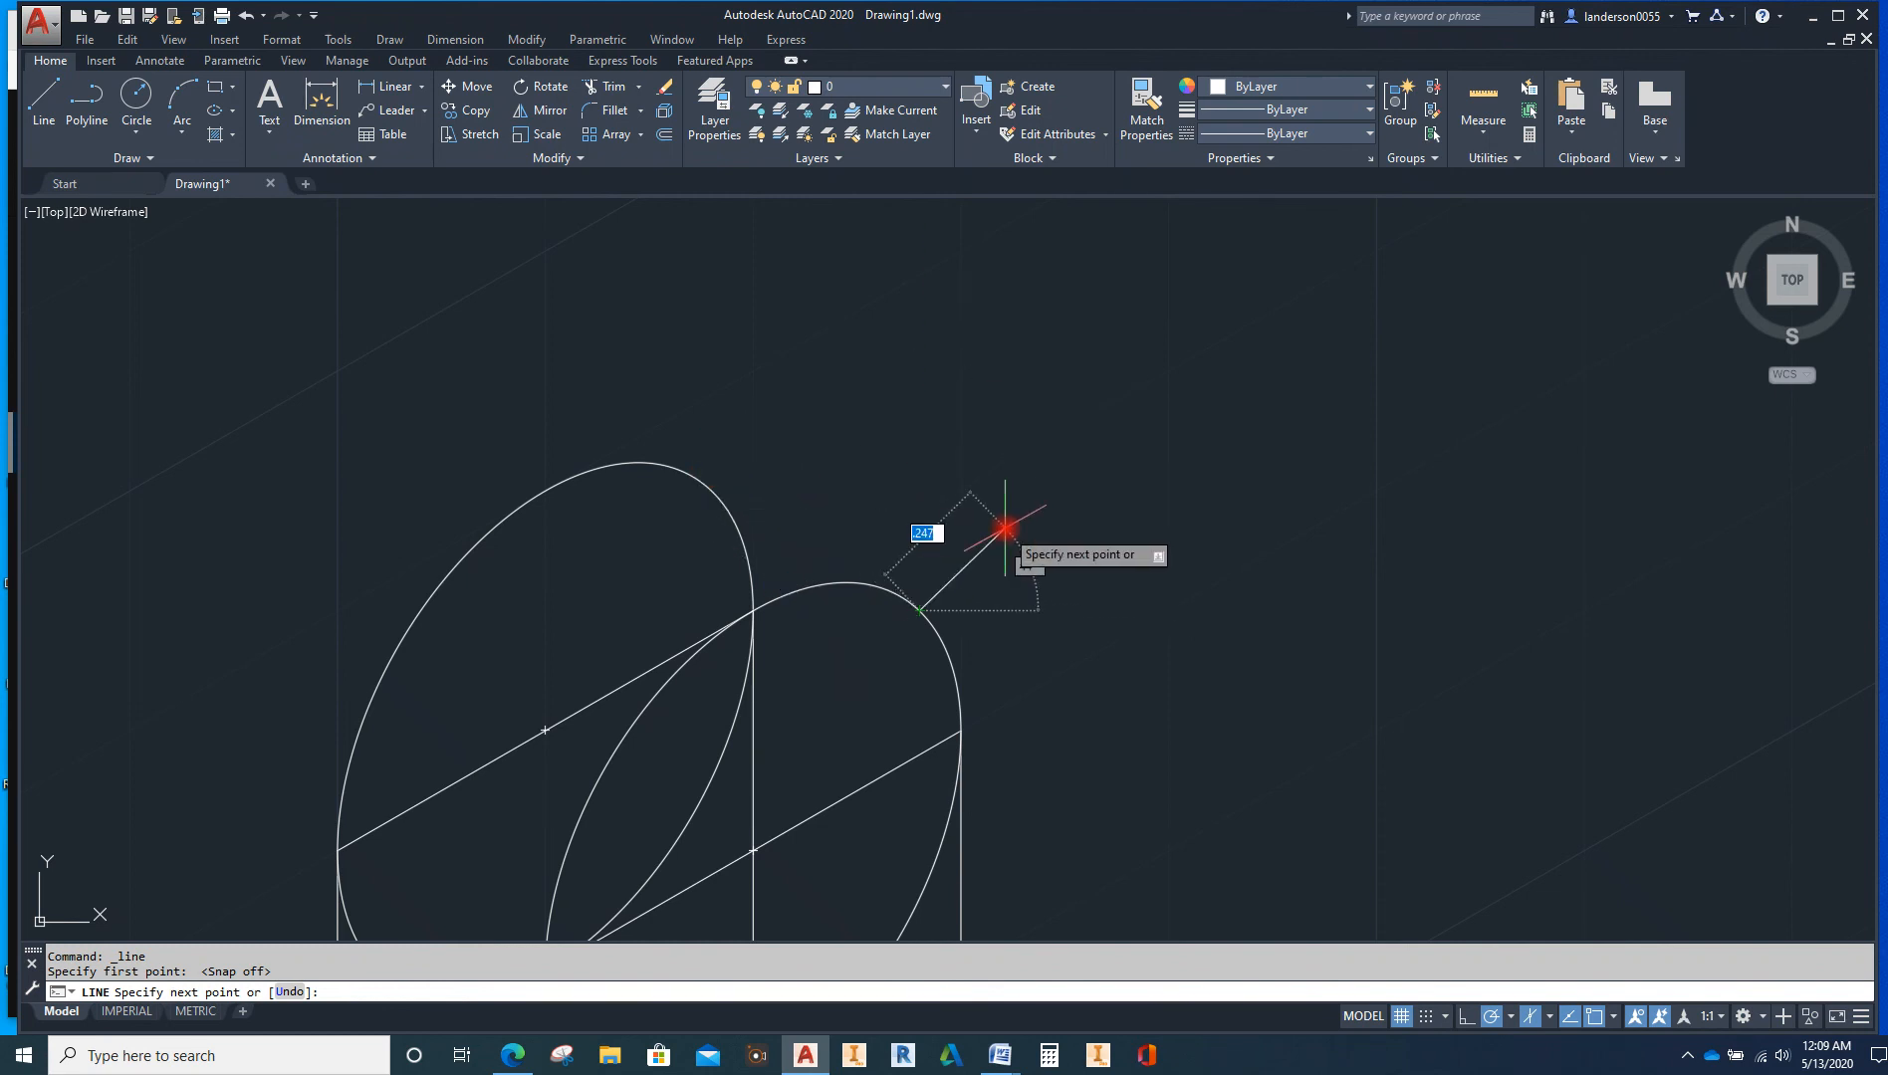
key(Escape)
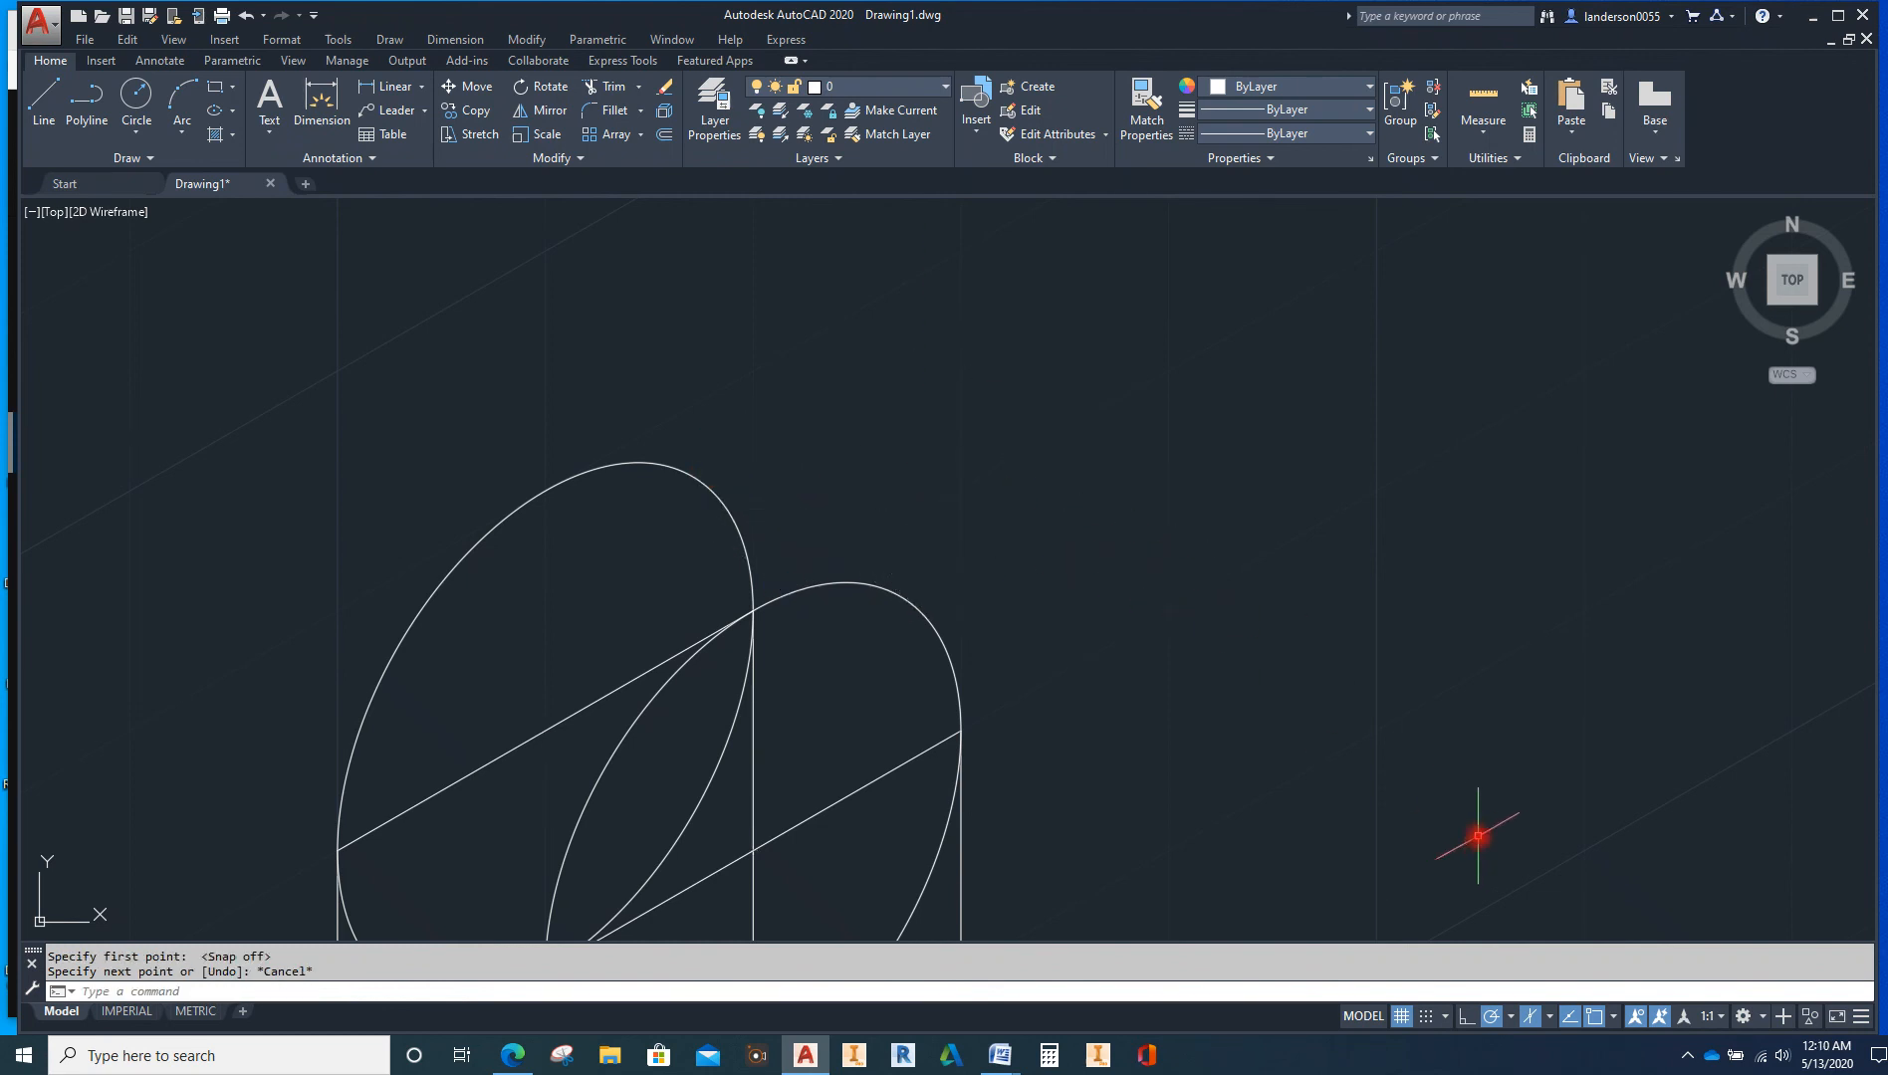
Turn off every active object snap except Tangent
click(1612, 1016)
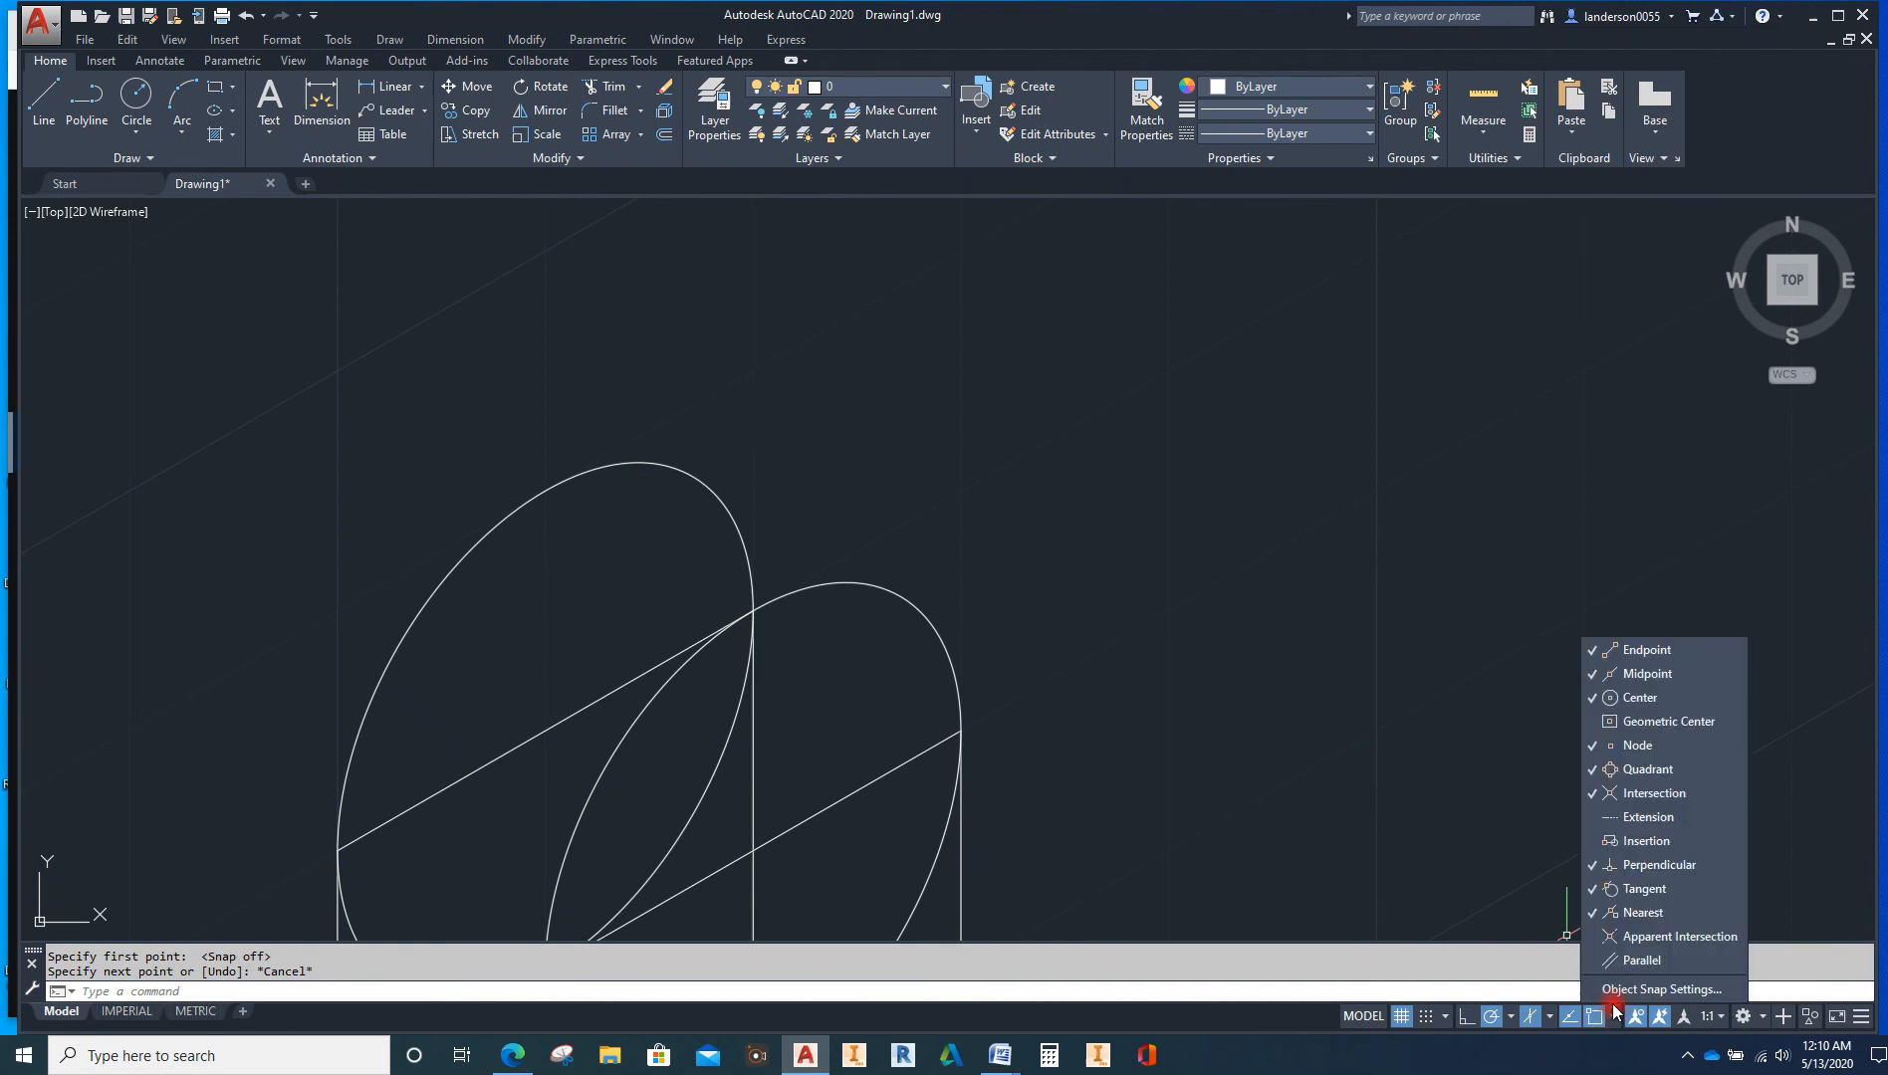
click(1589, 913)
click(1585, 865)
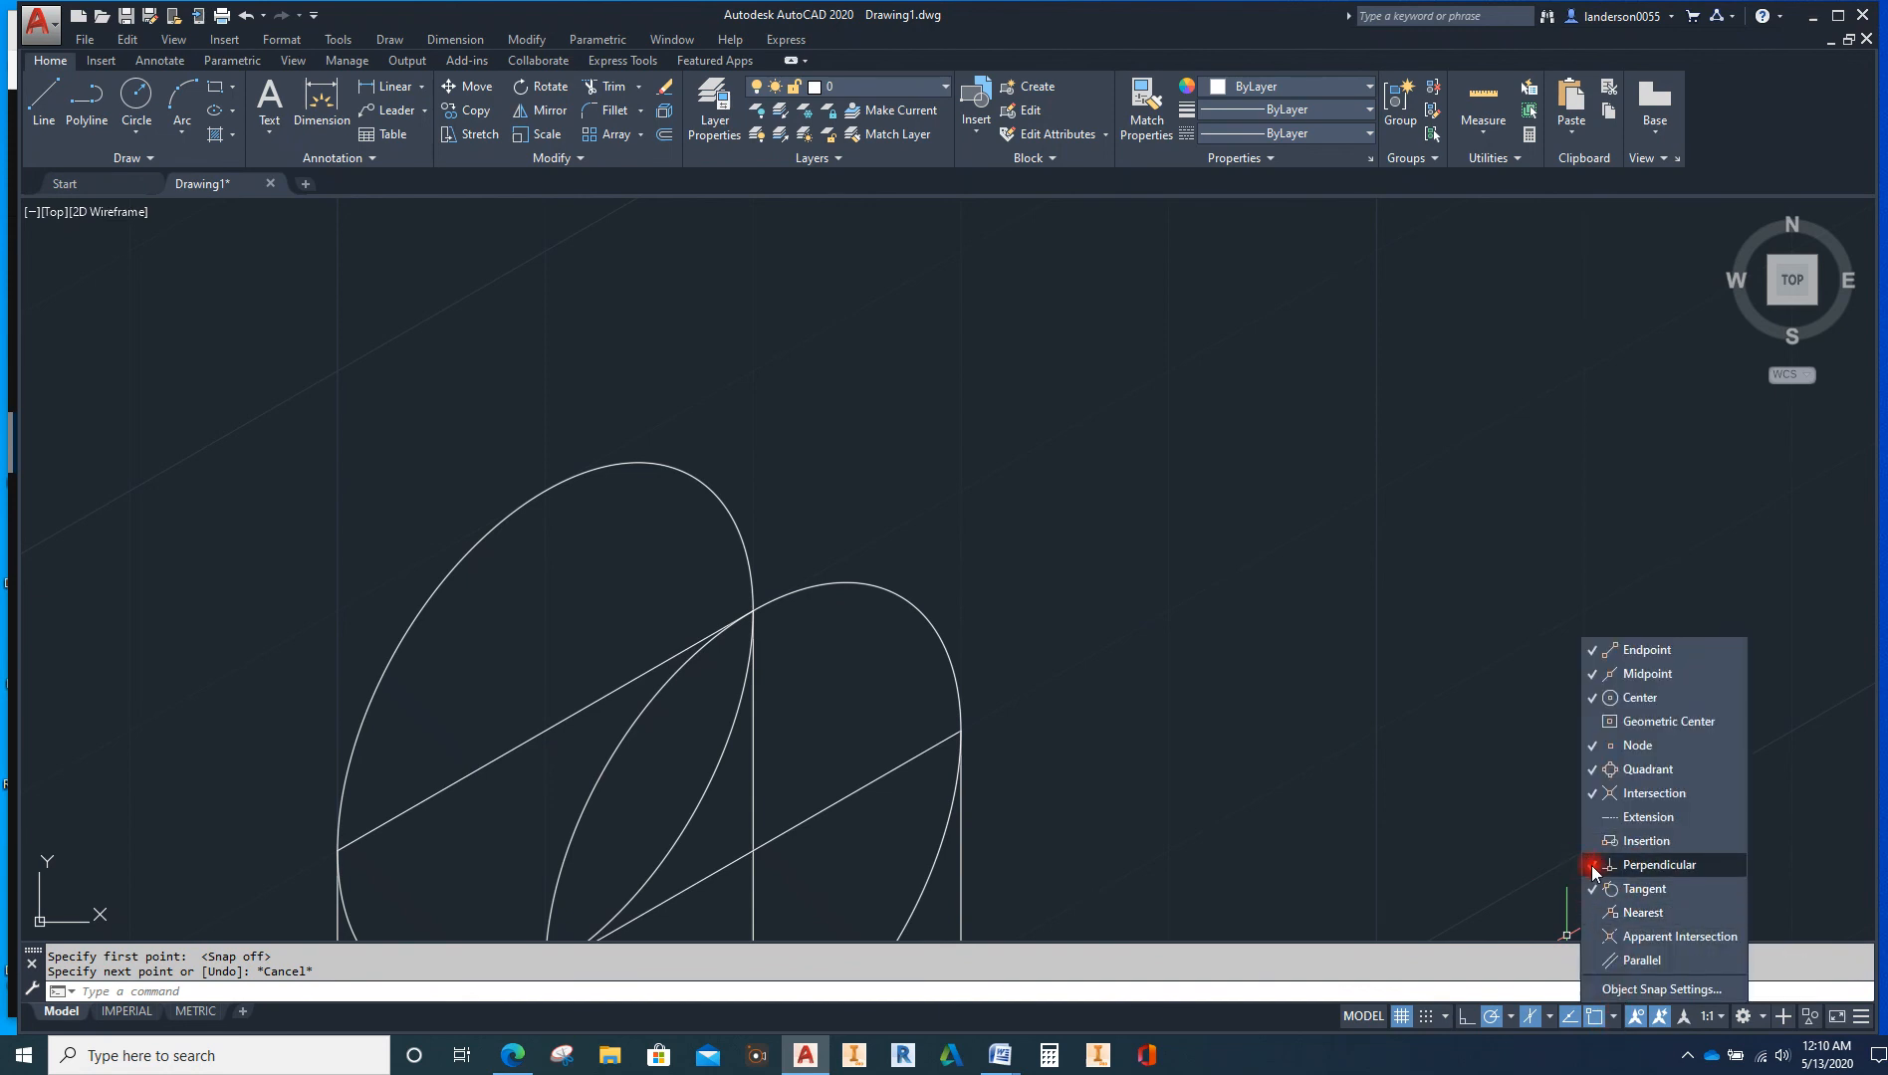
click(1585, 793)
click(1588, 770)
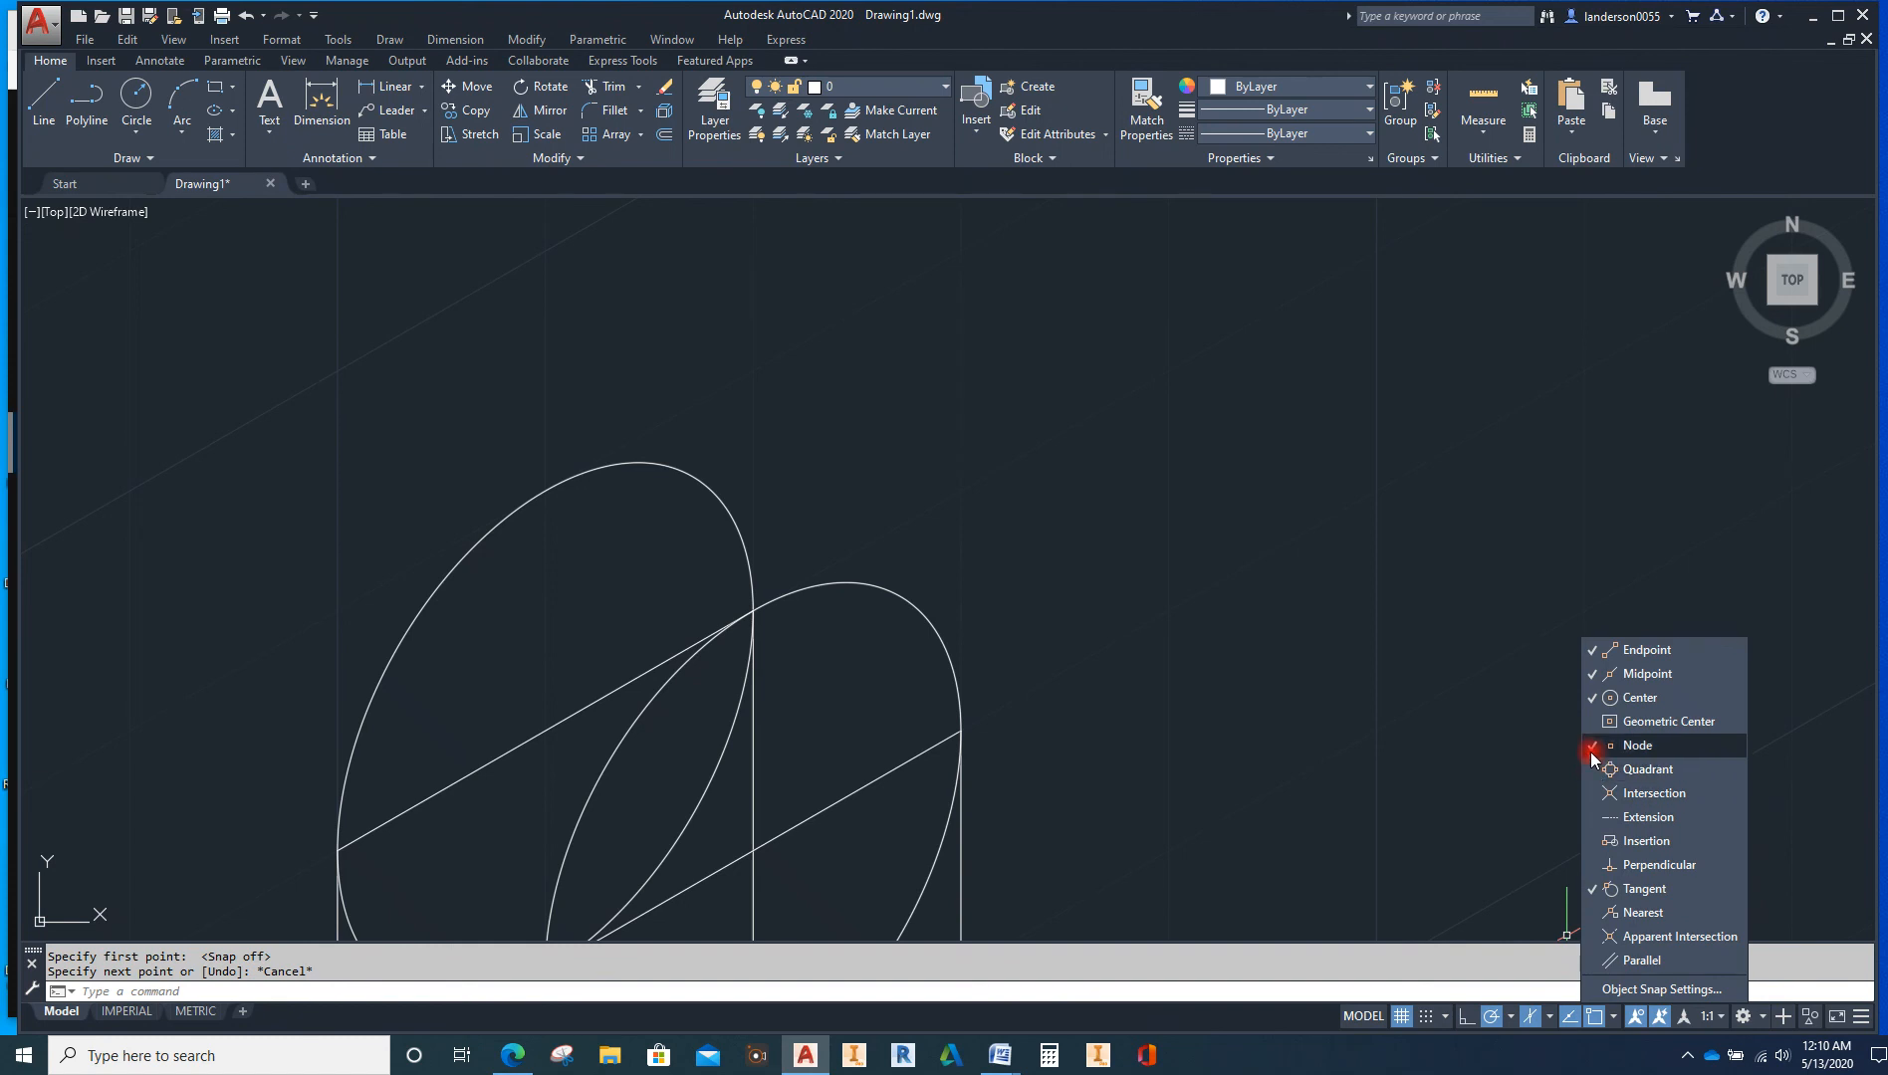
click(1590, 746)
click(1590, 701)
click(1590, 674)
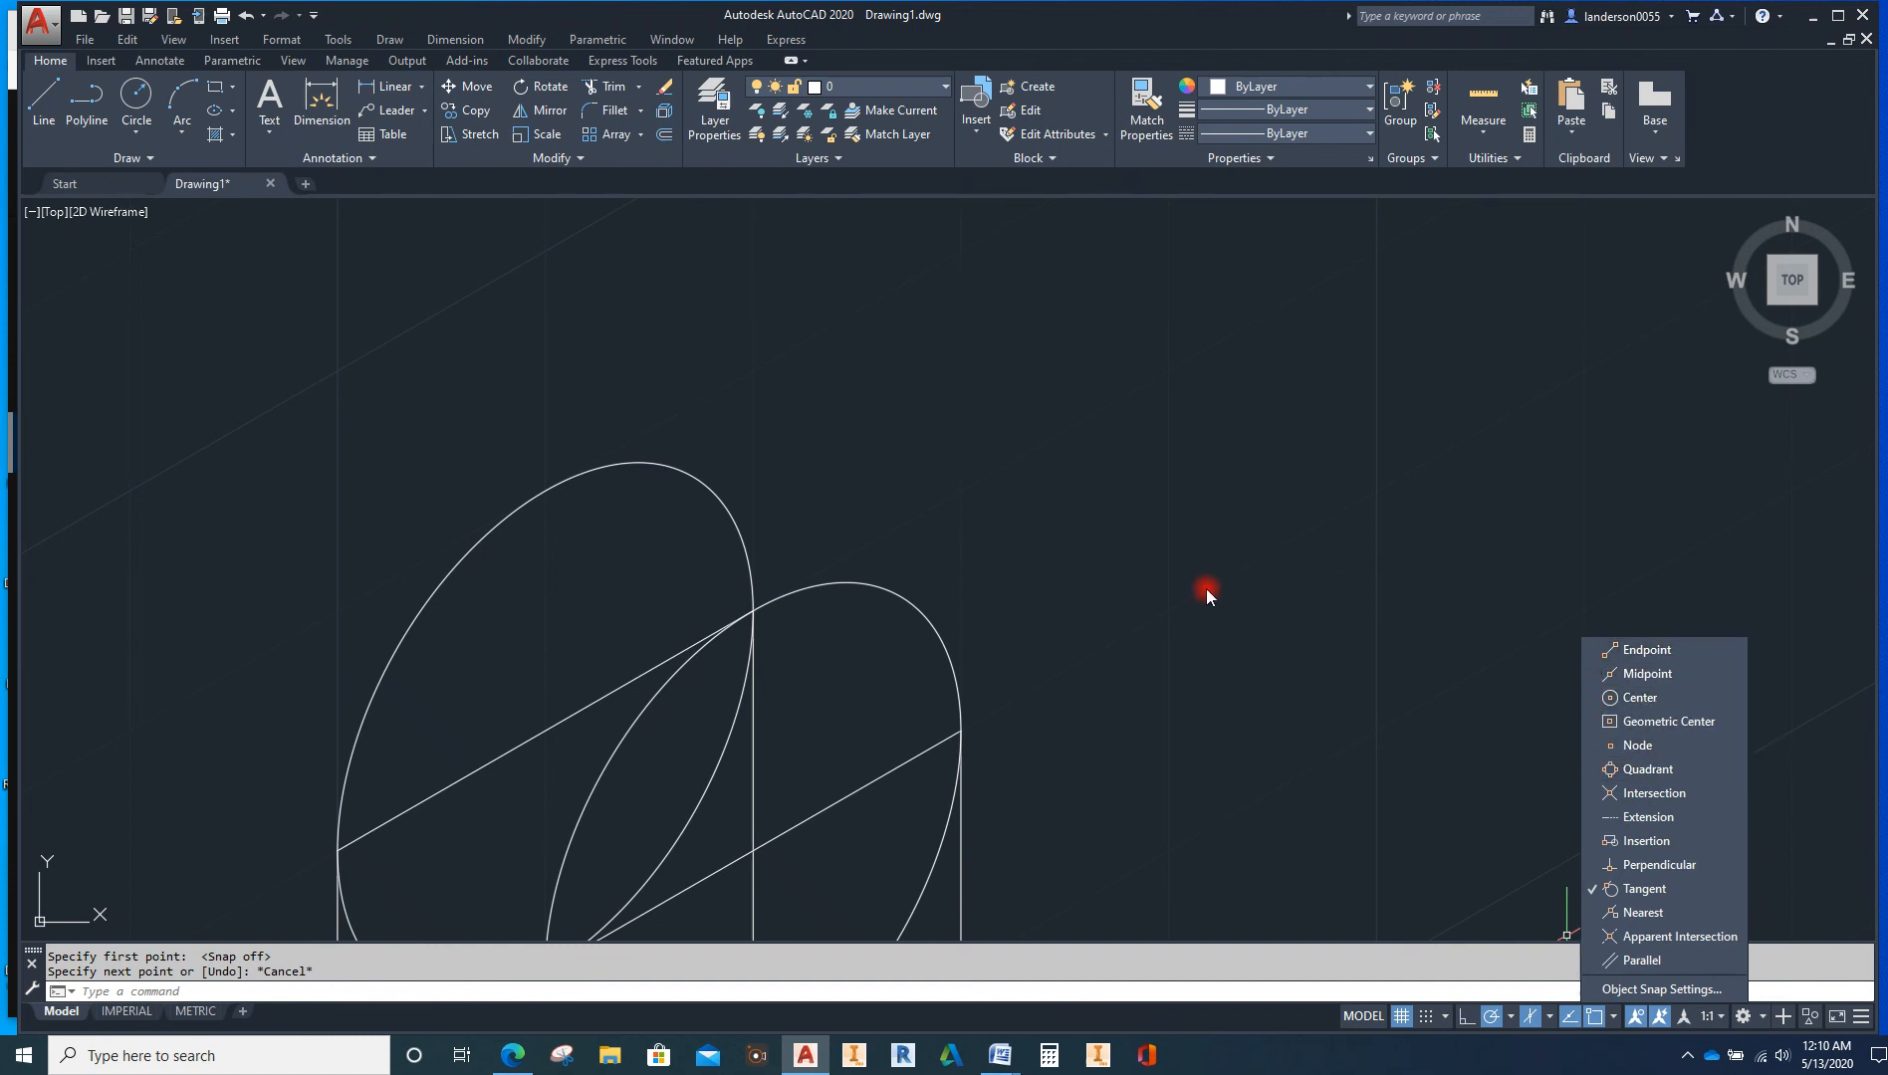
Draw a line tangent to the upper right sides of the rear and front isocircles
key(Return)
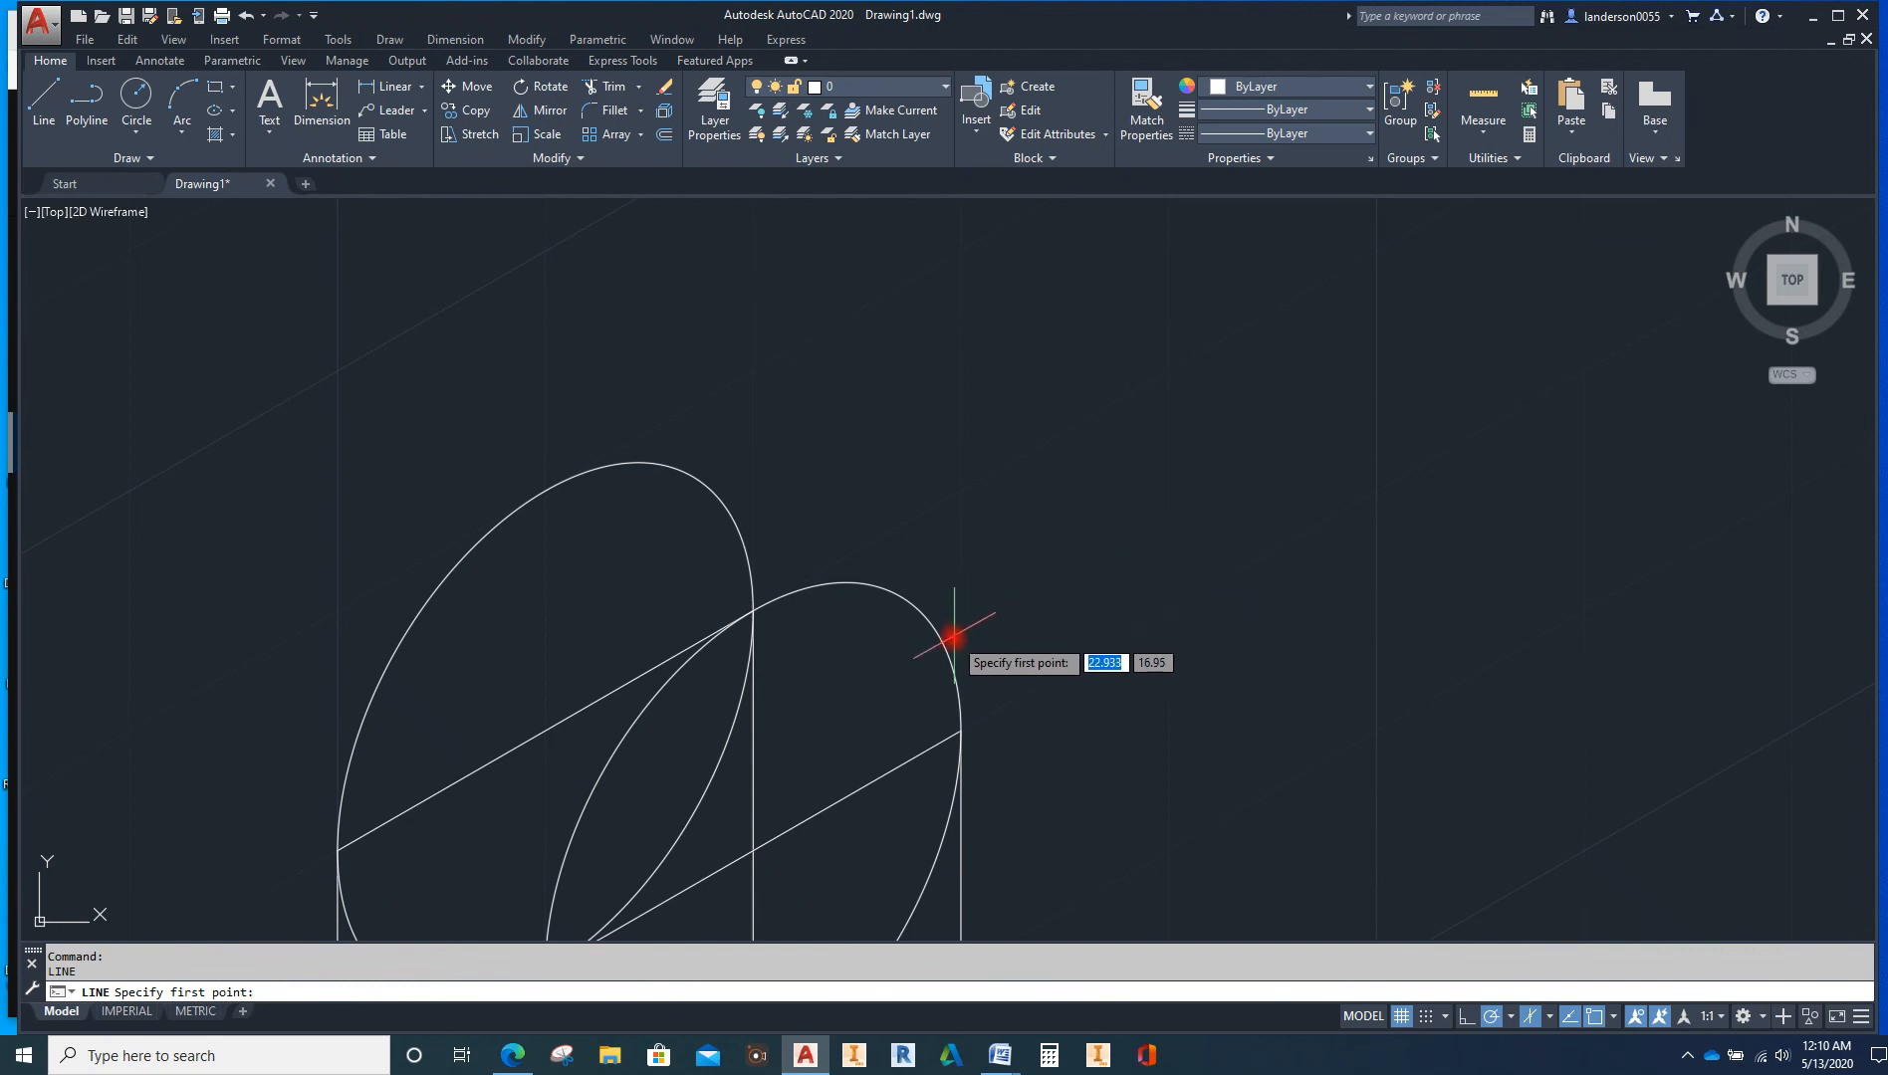
click(694, 478)
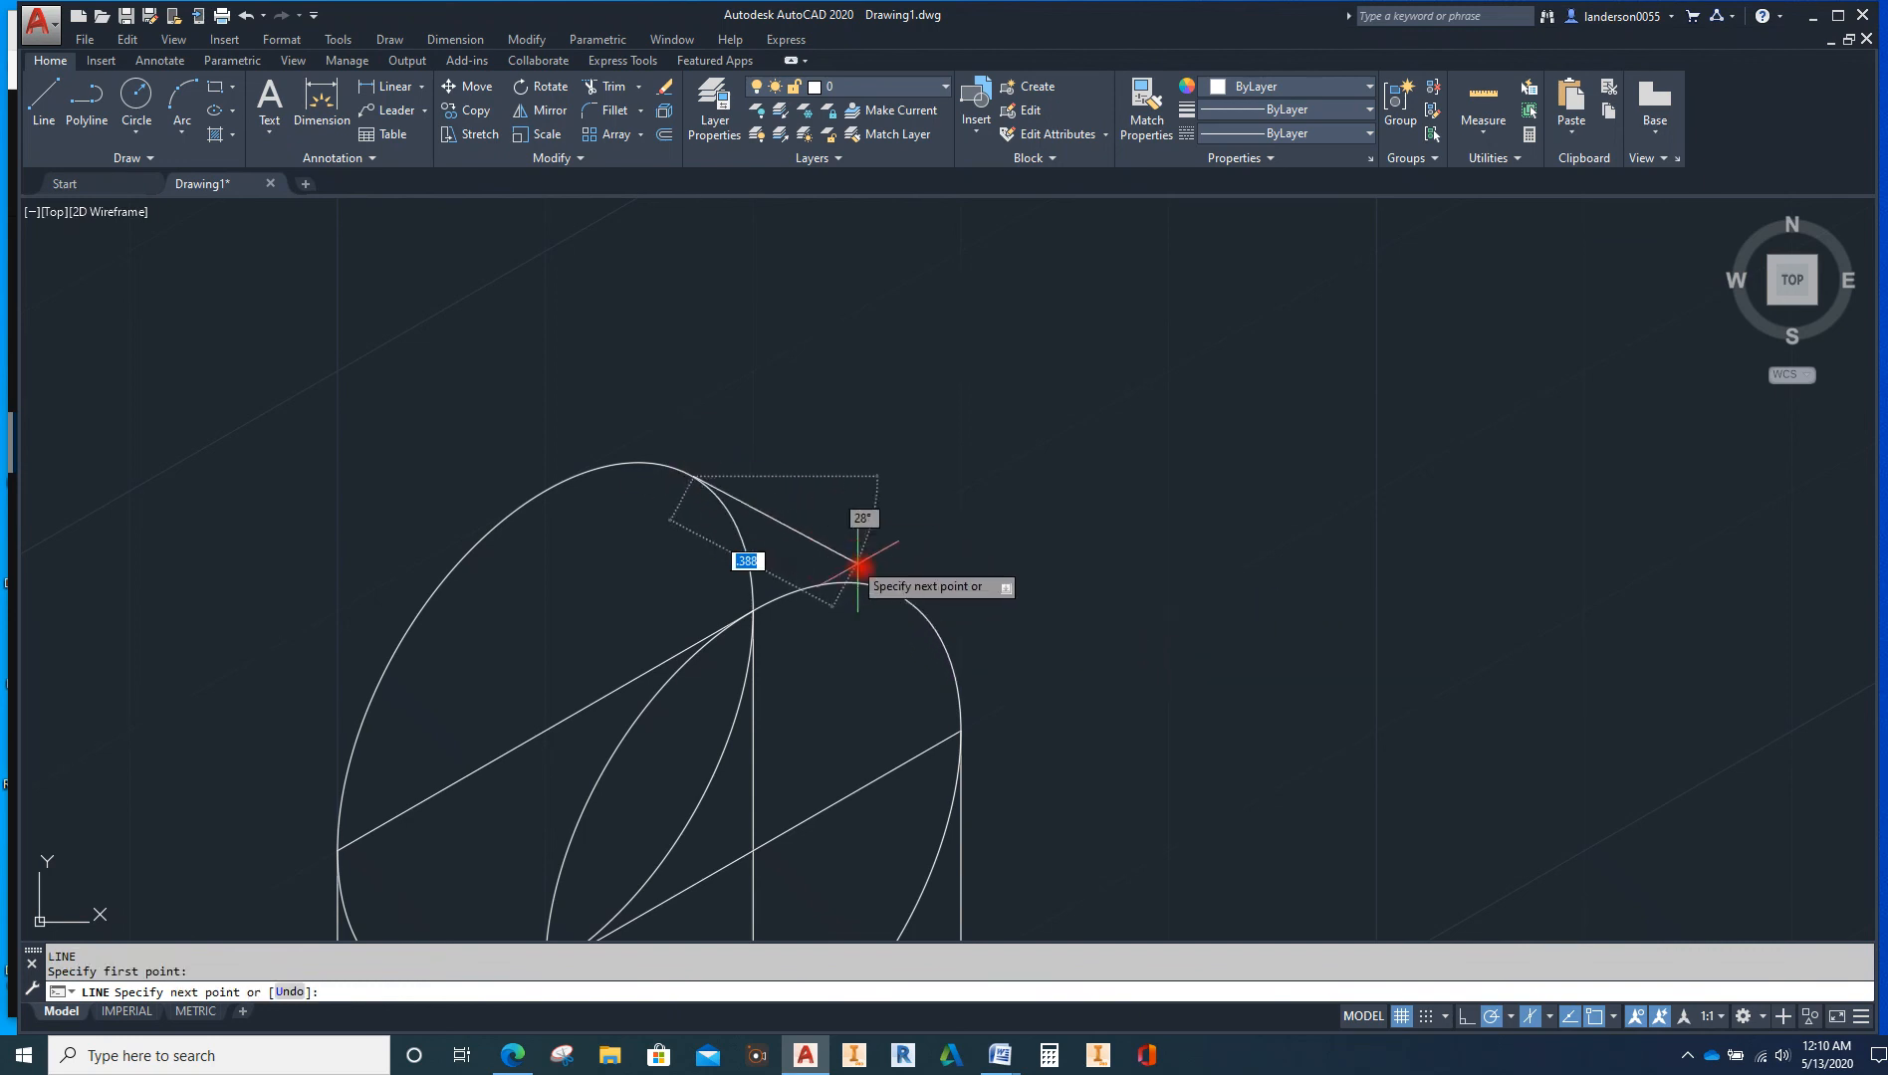
click(903, 596)
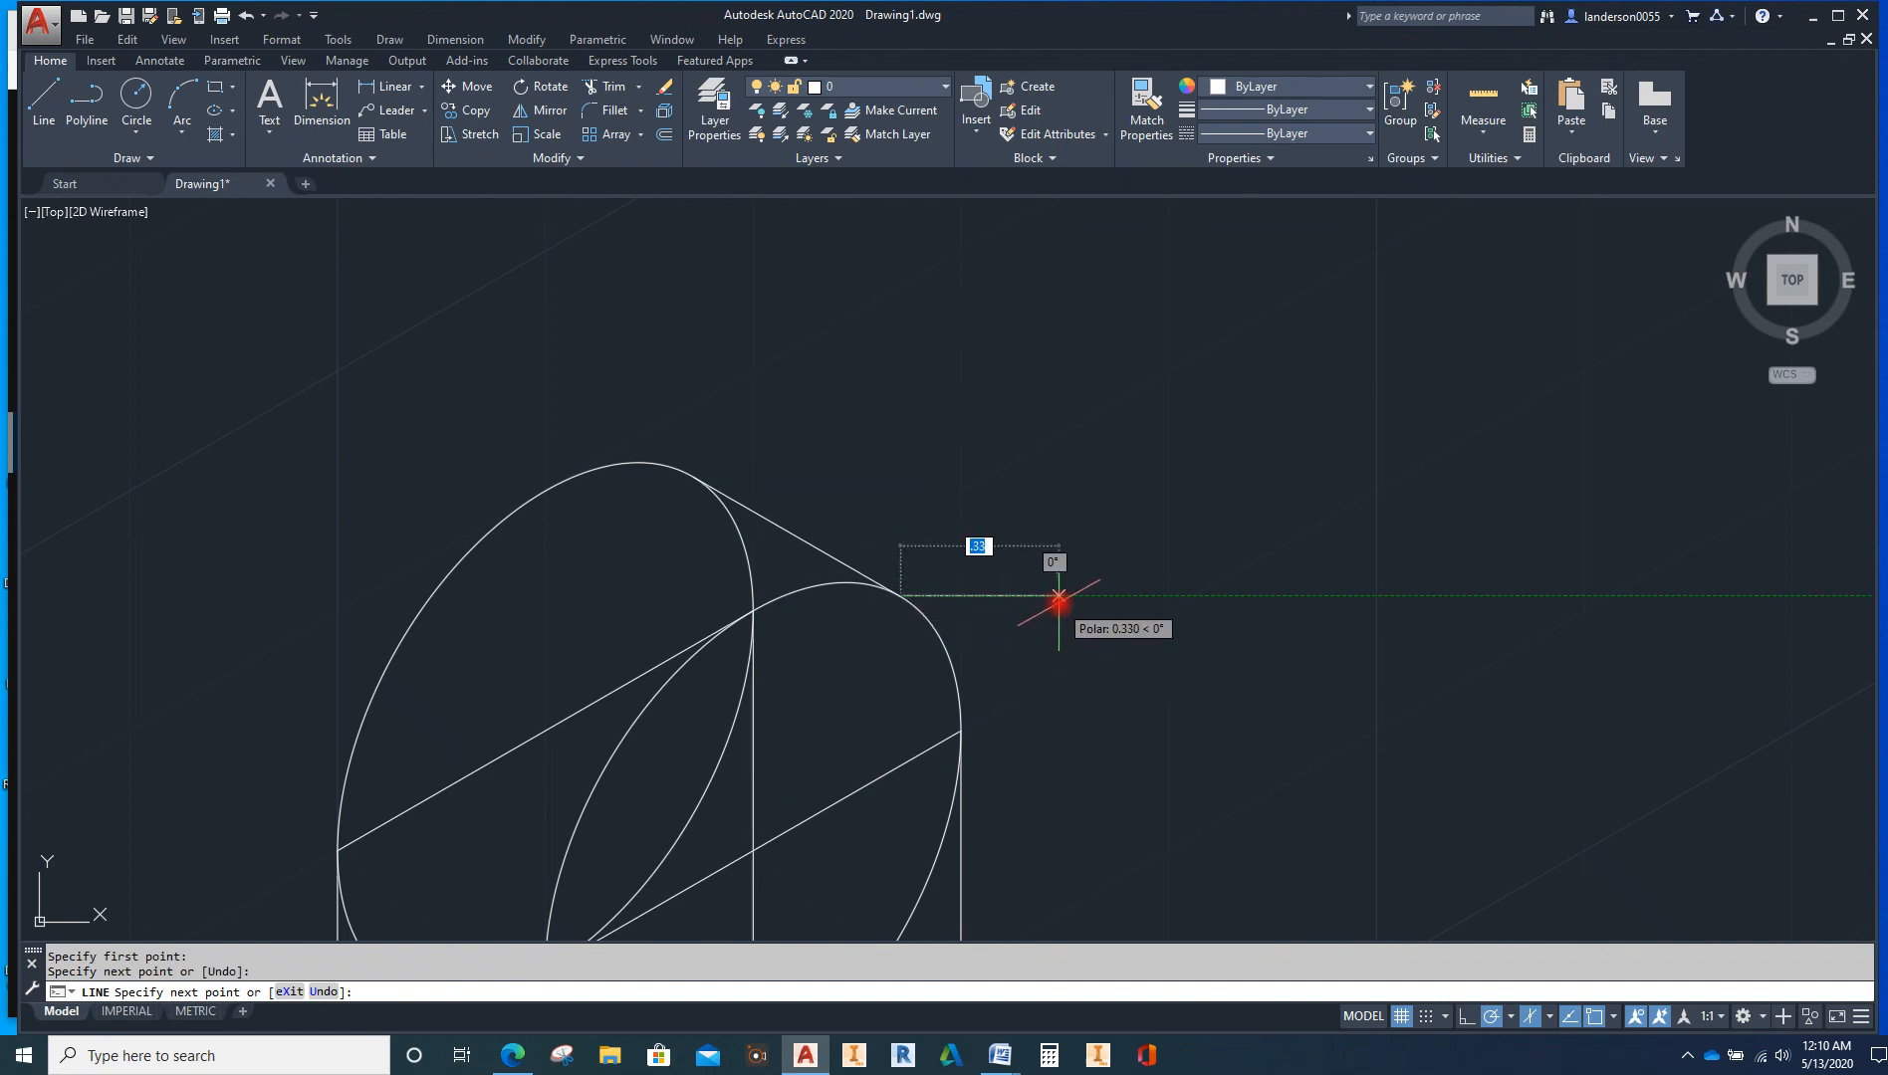
key(Escape)
scroll(1265, 616, down, 3)
middle_drag(1318, 623, 1111, 490)
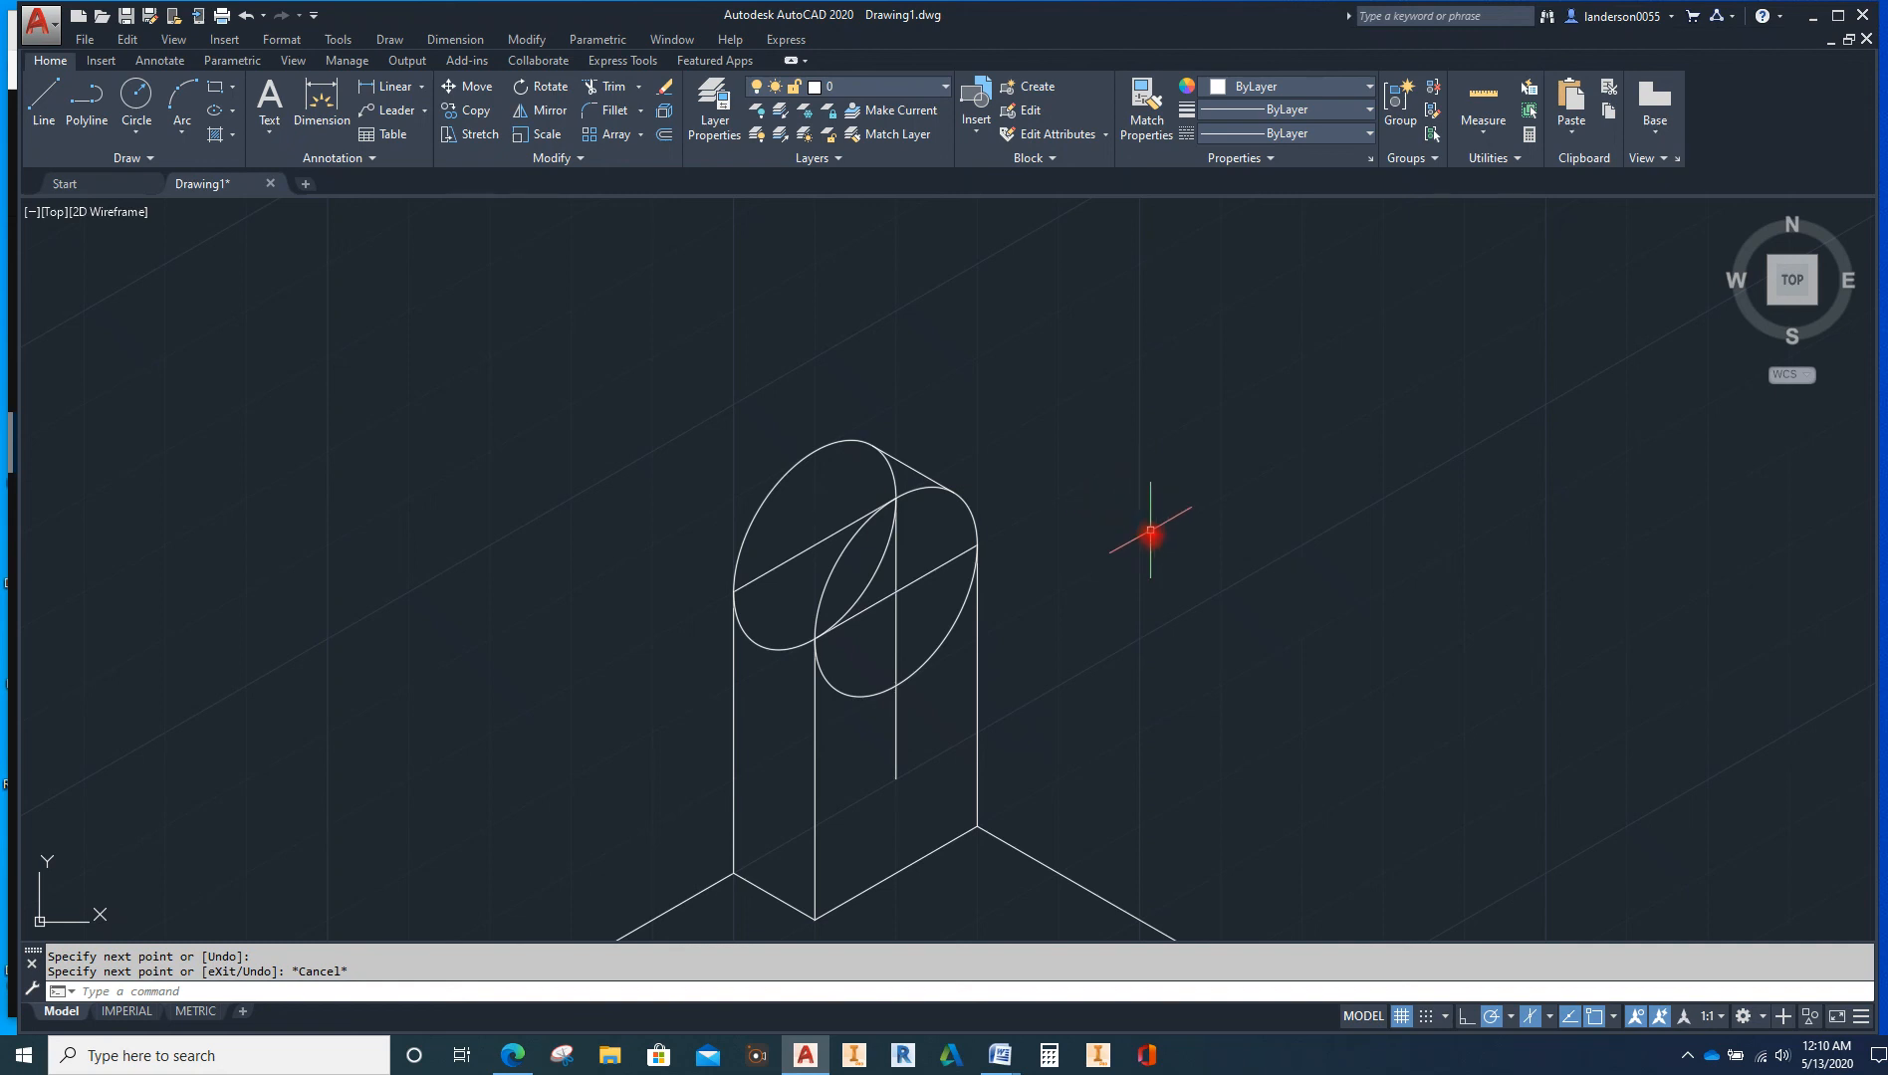
key(Escape)
key(Escape)
click(899, 638)
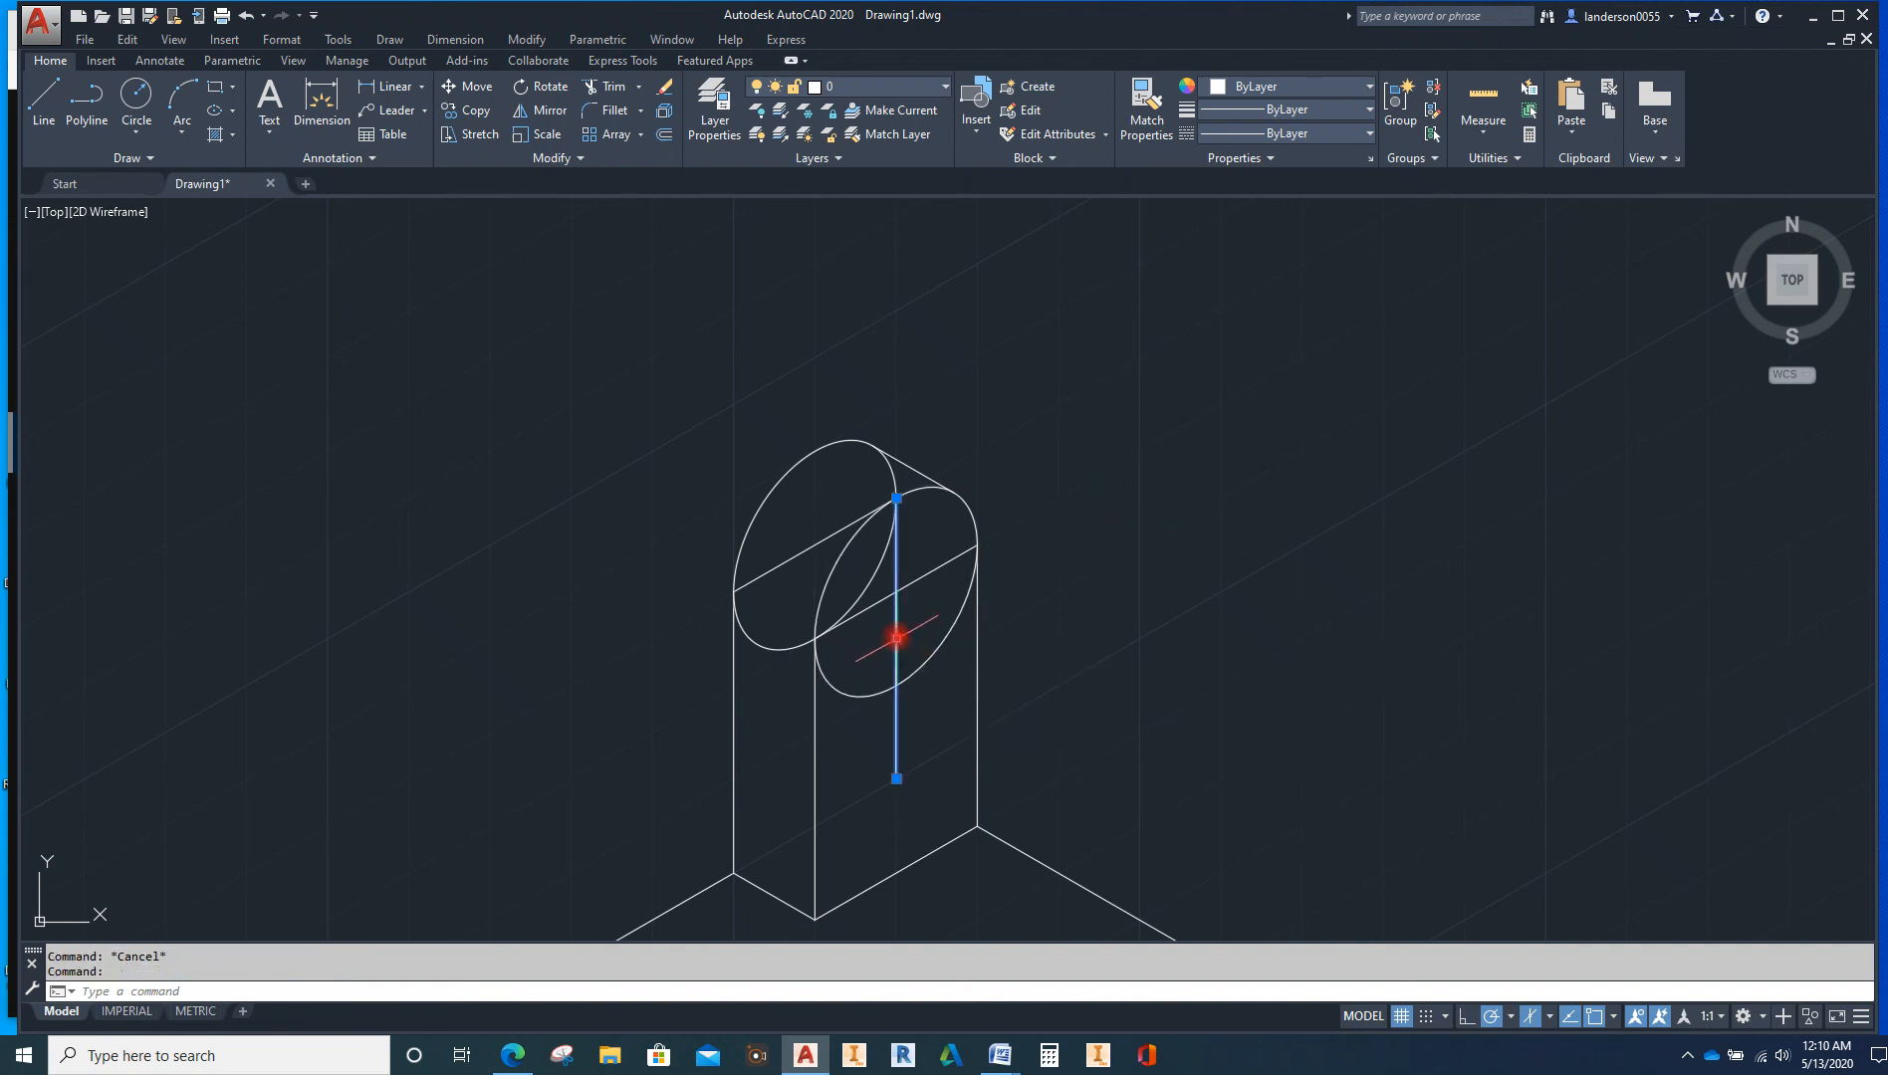
click(914, 579)
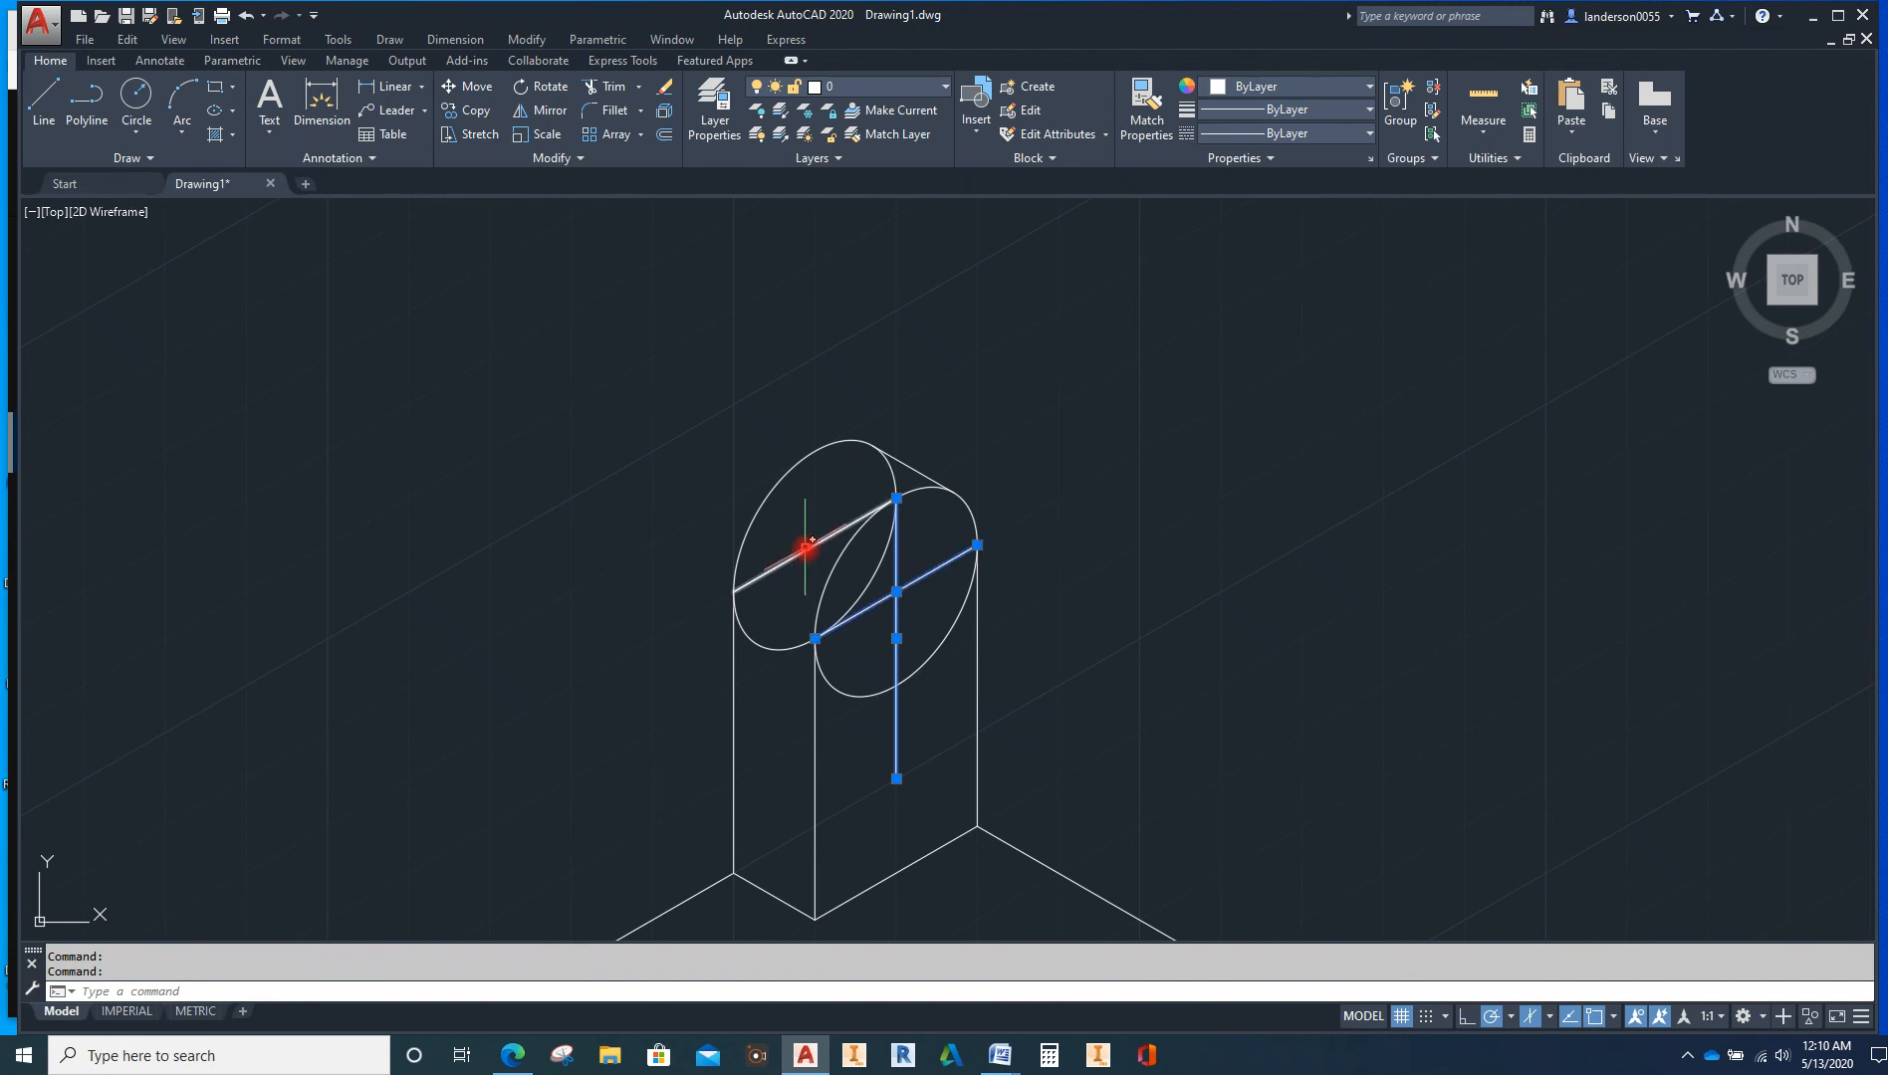
key(Escape)
key(Escape)
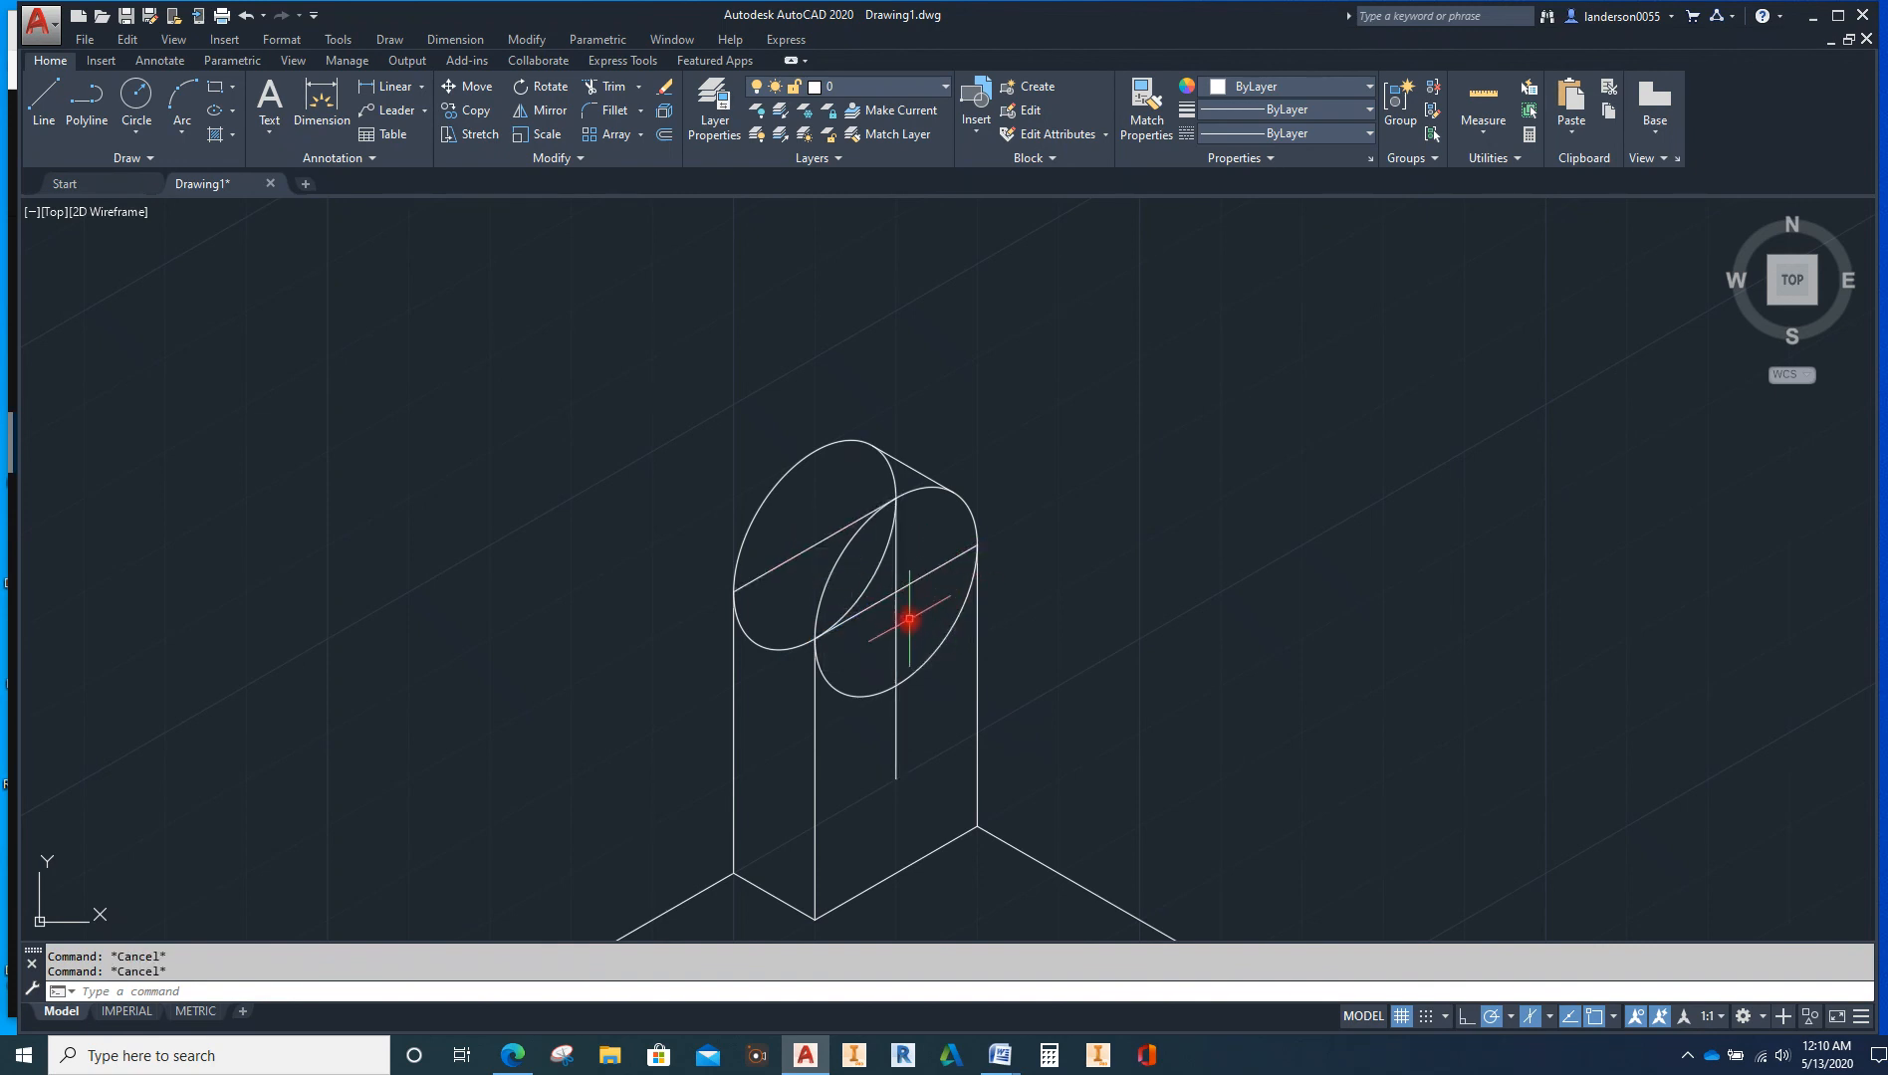
Delete the hidden right vertical edge of the upright's rear outline
click(896, 629)
key(Delete)
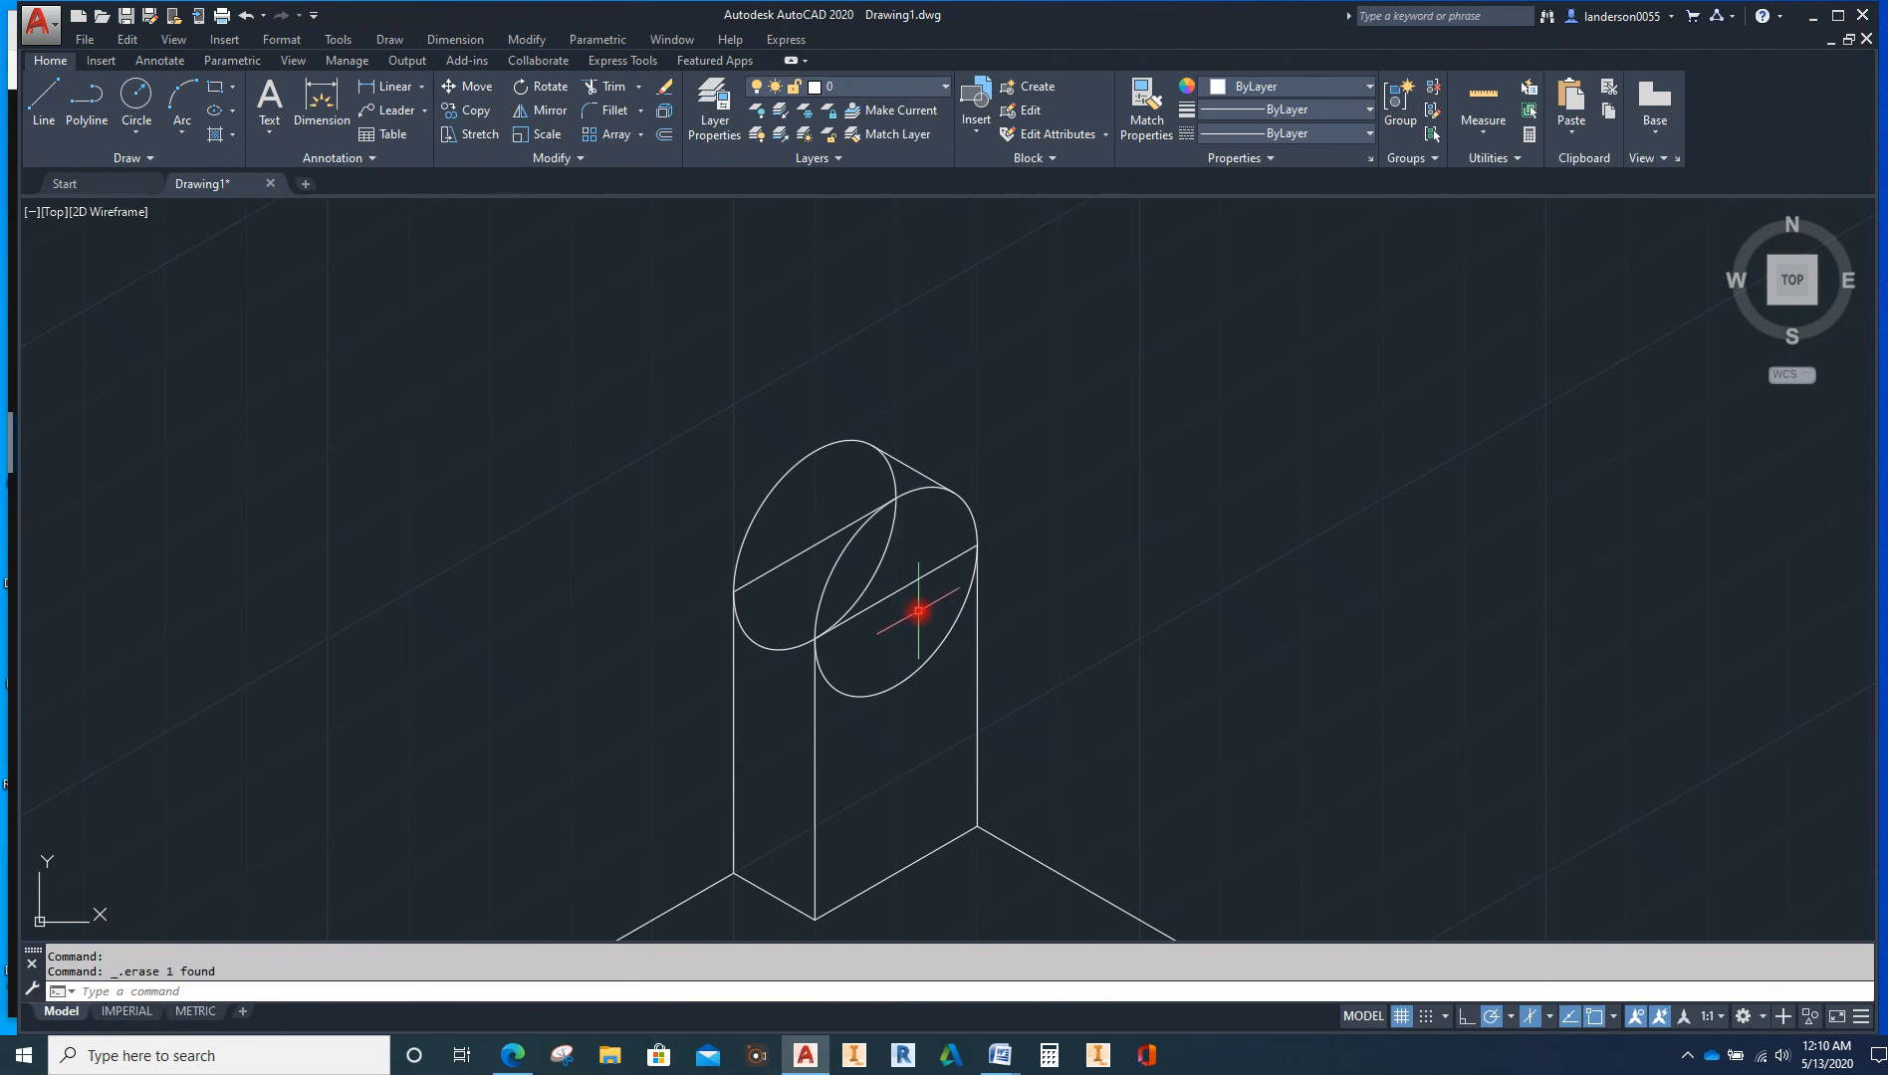
Trim away the lower portions of the front and rear isocircles, using the tangent line, both isocircles and the upright's vertical edges as cutting edges
click(888, 548)
click(911, 465)
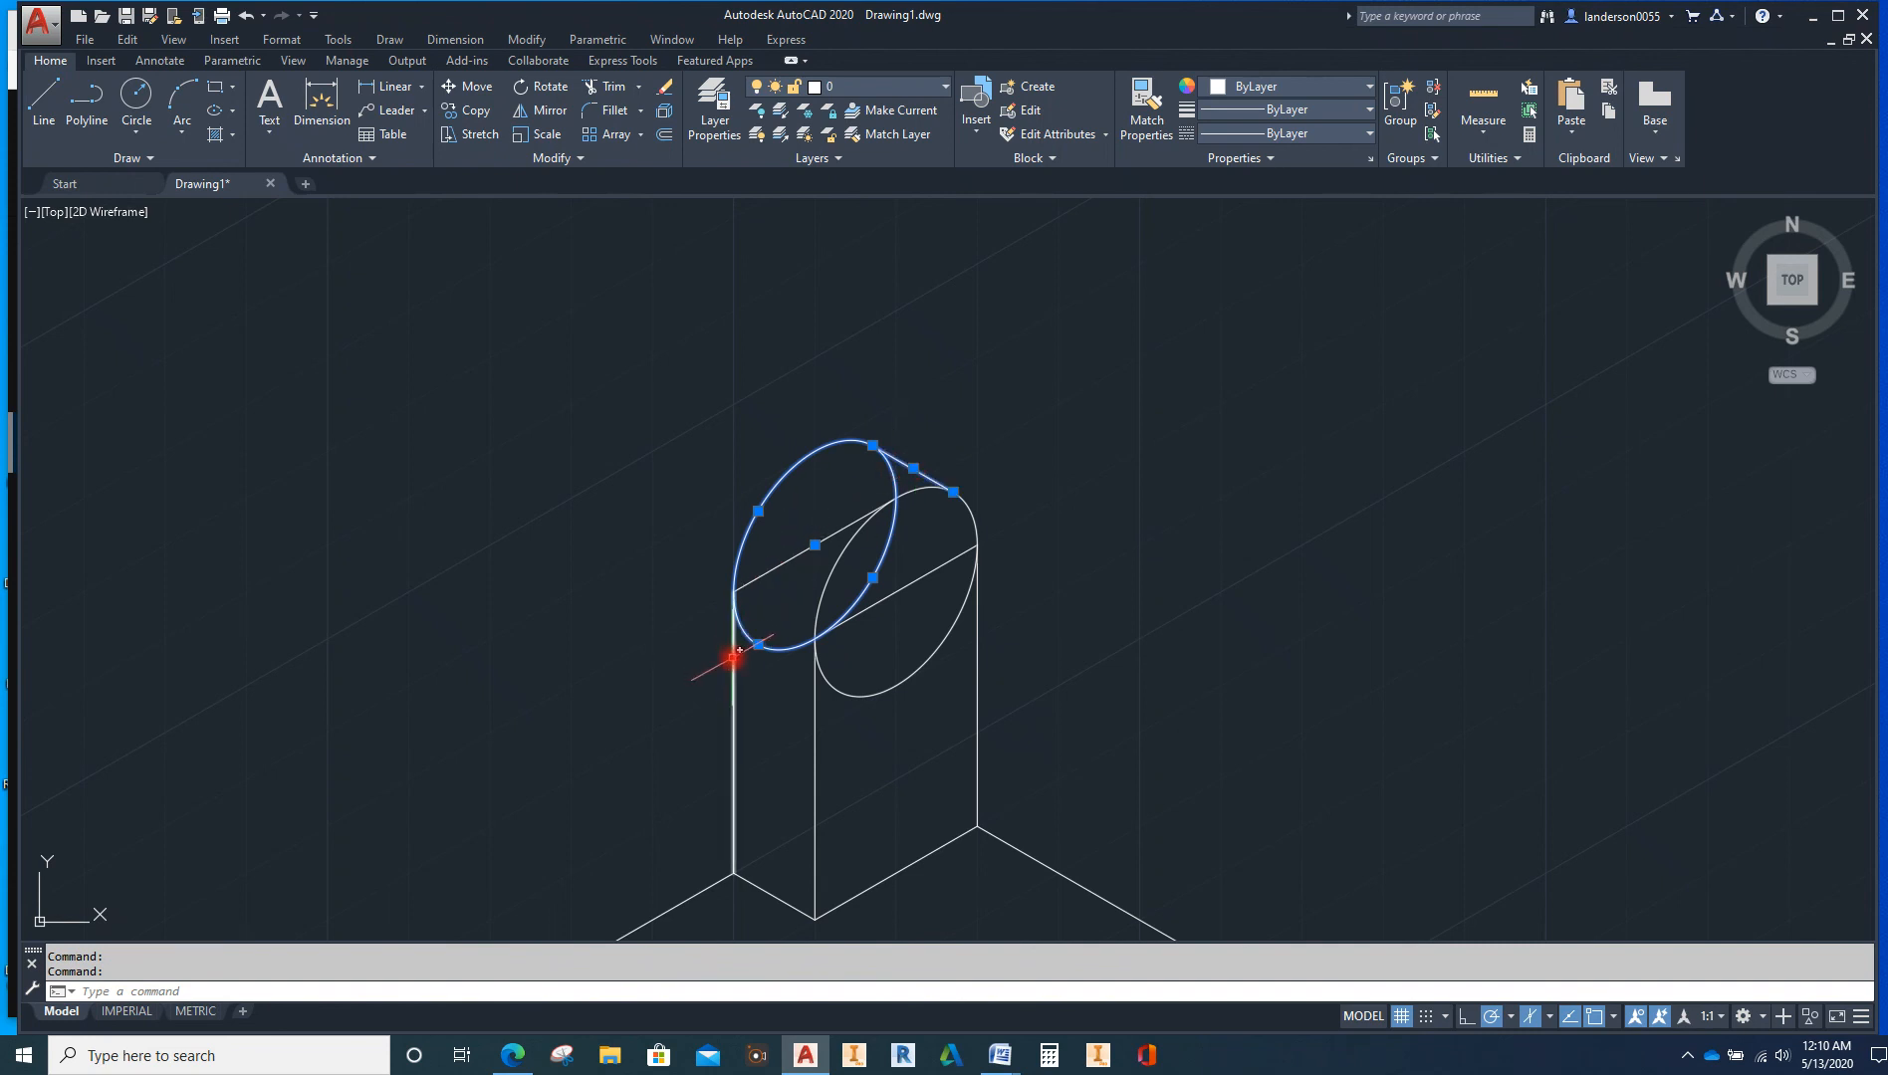
click(733, 658)
click(817, 712)
click(872, 685)
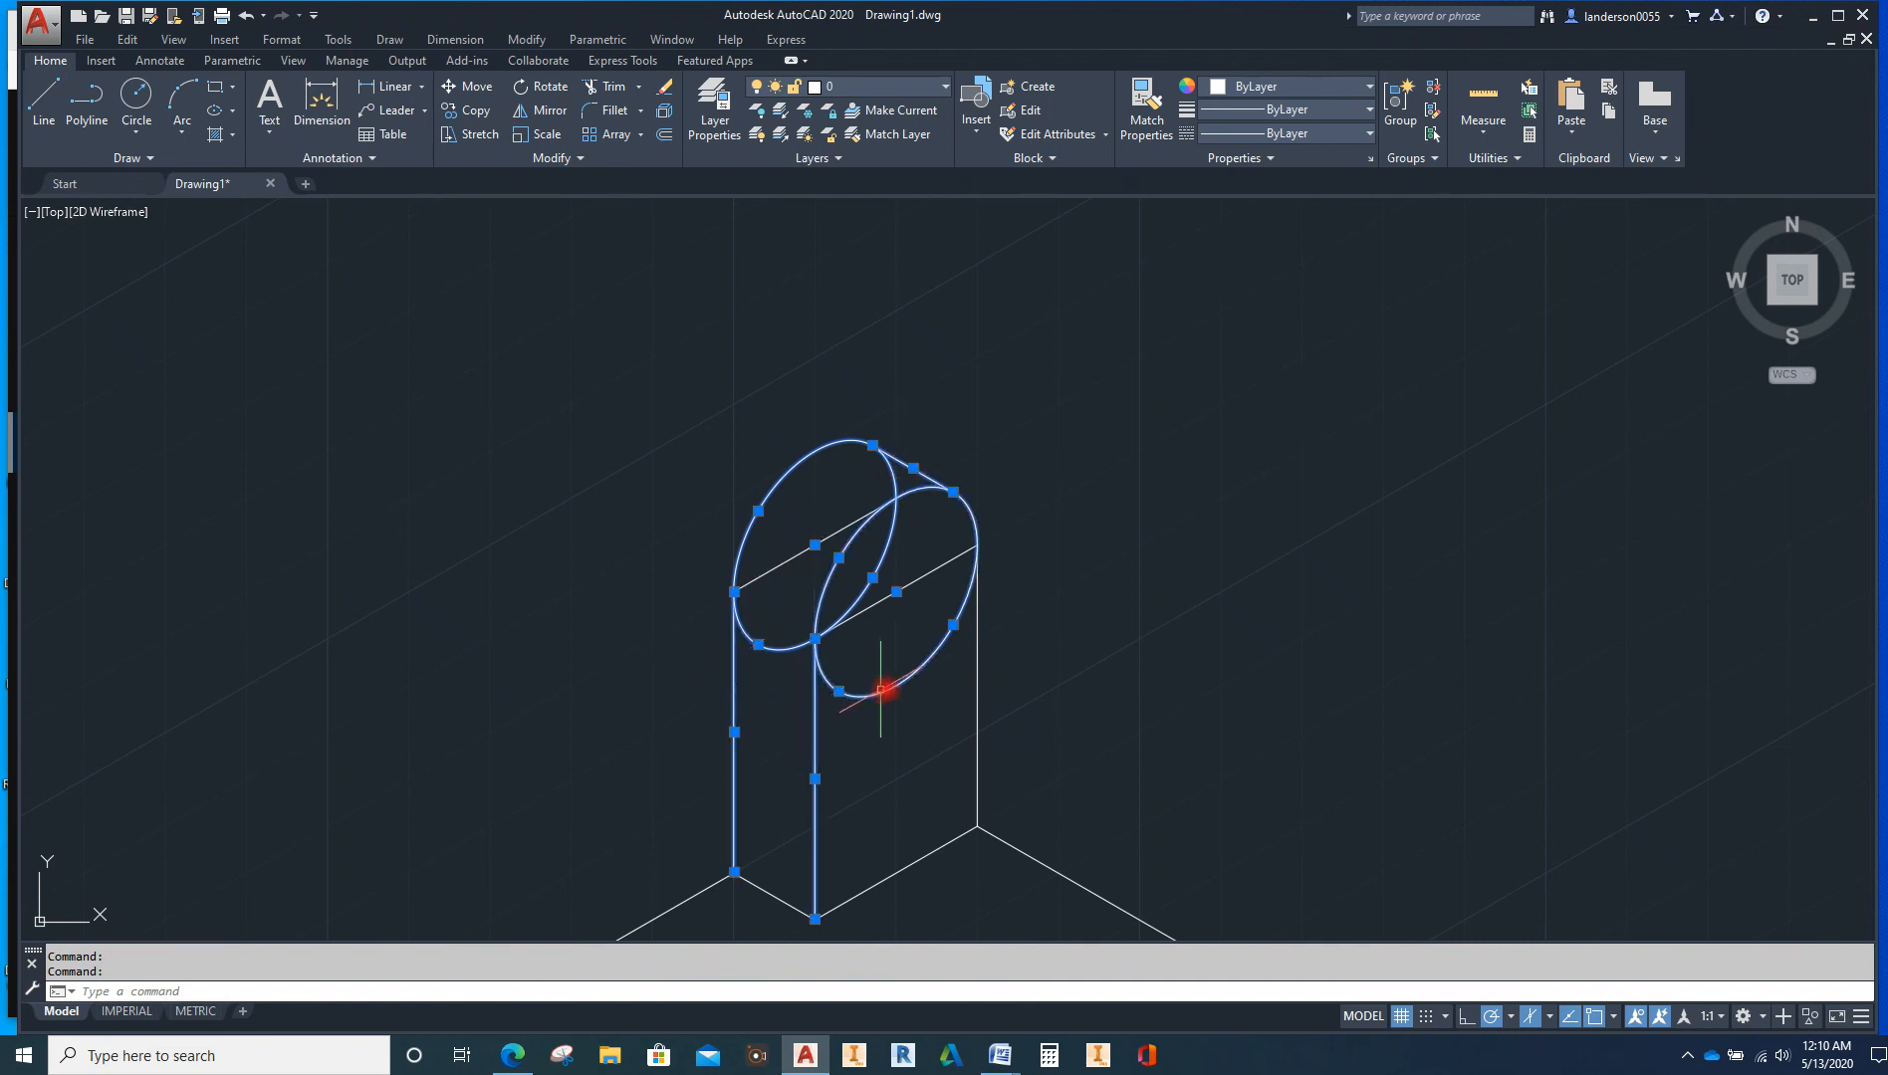
click(978, 660)
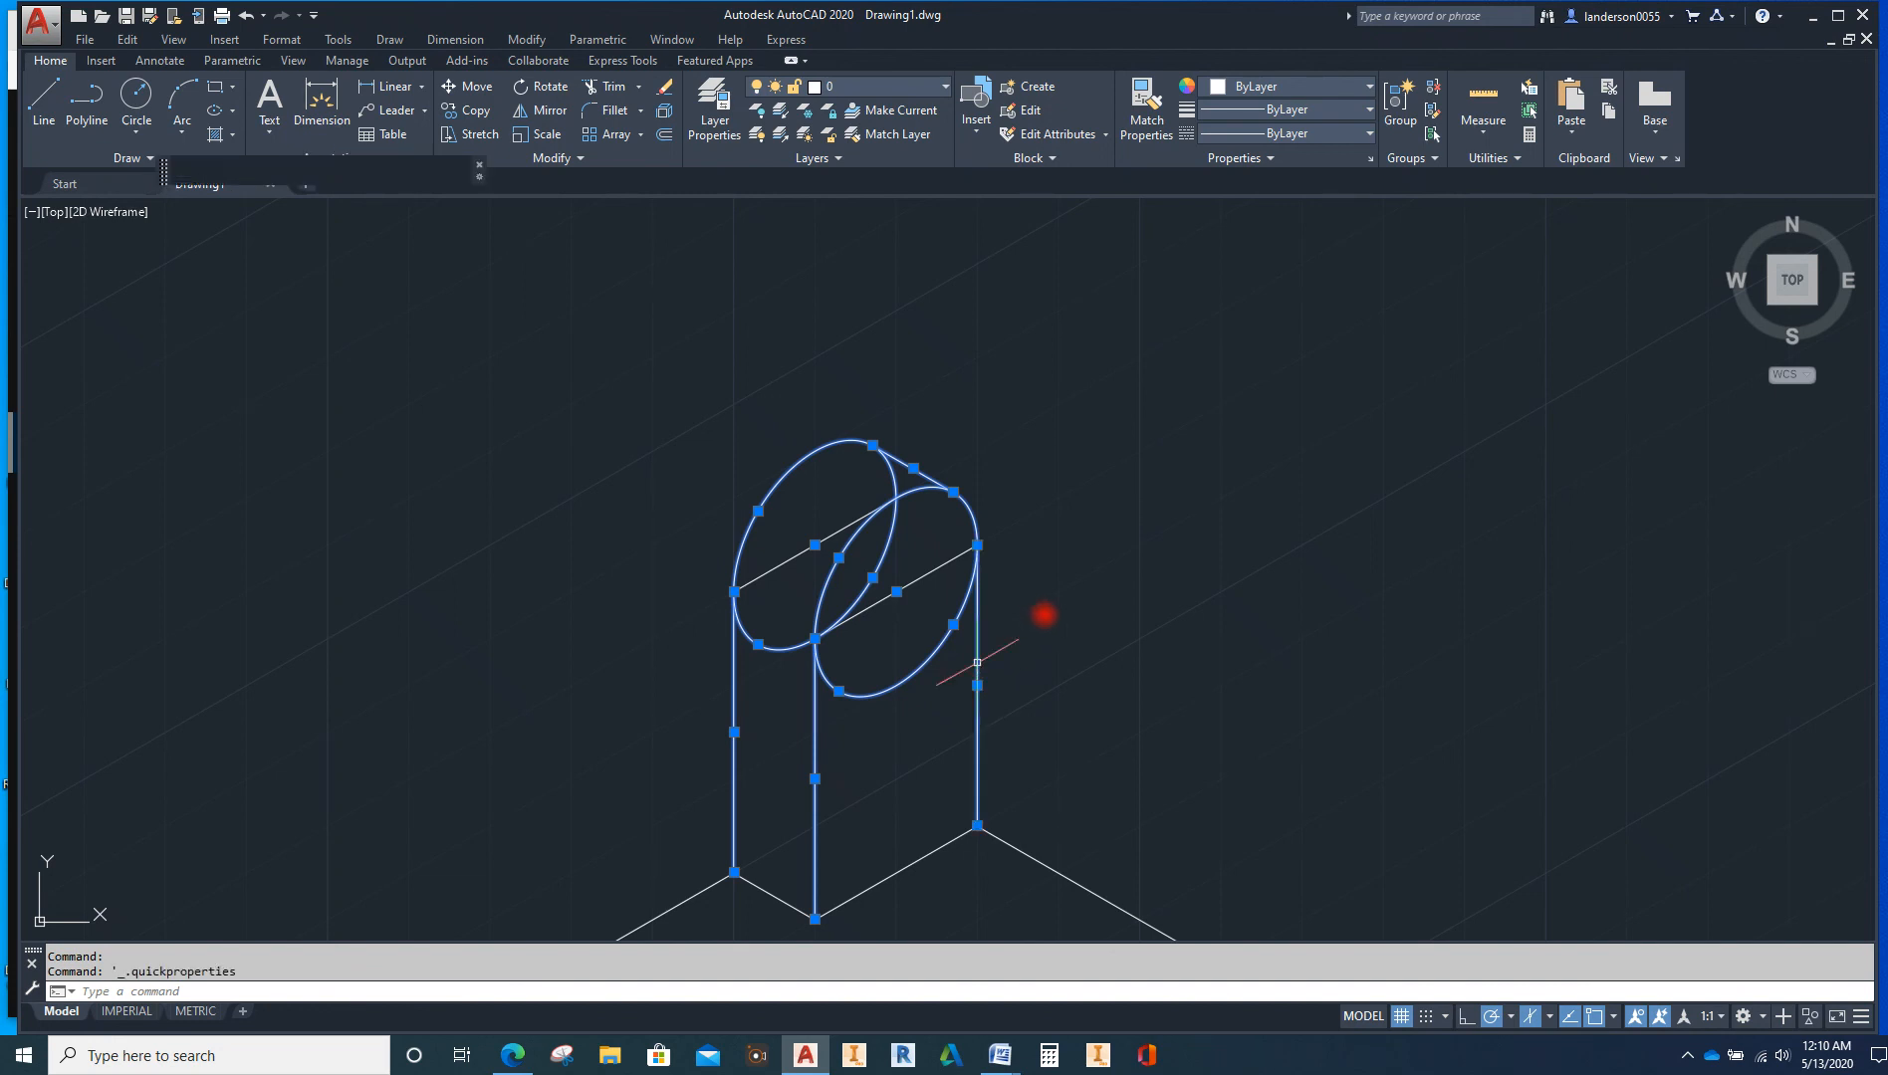
click(611, 88)
click(887, 689)
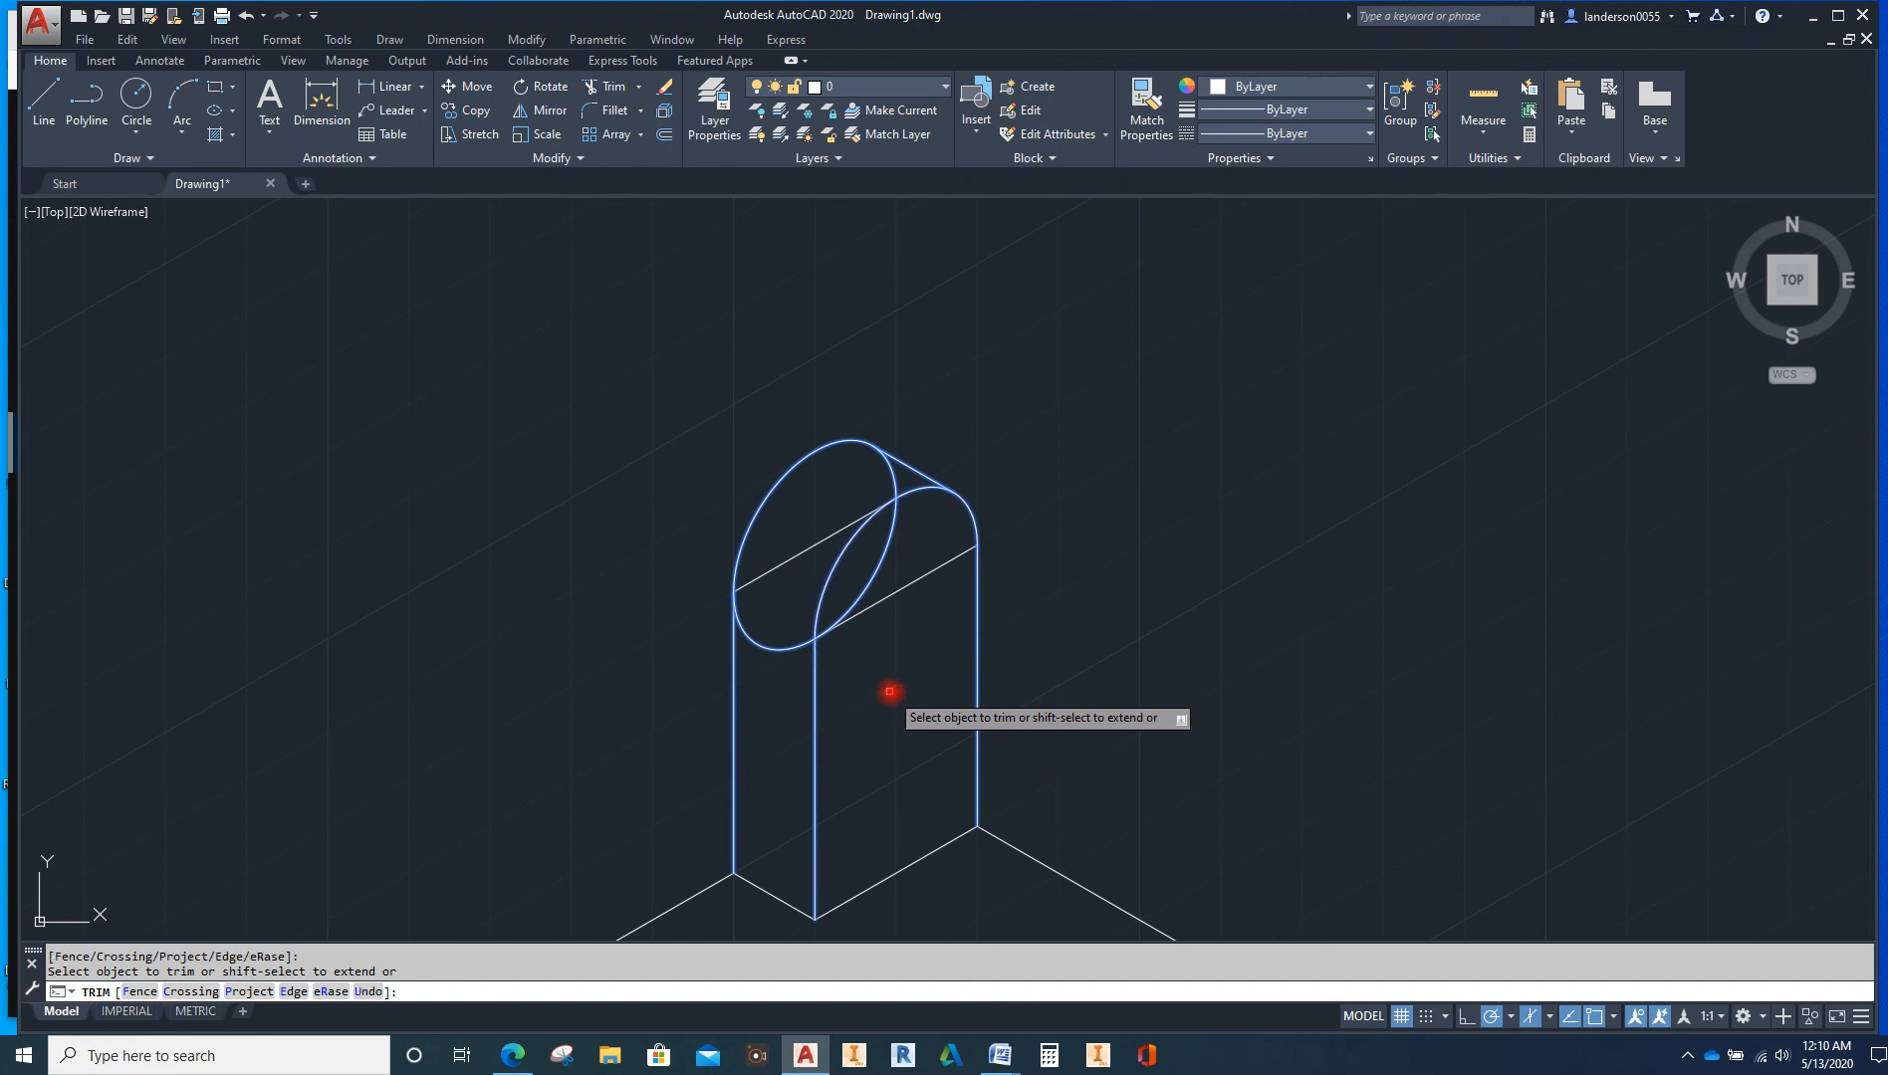
click(761, 640)
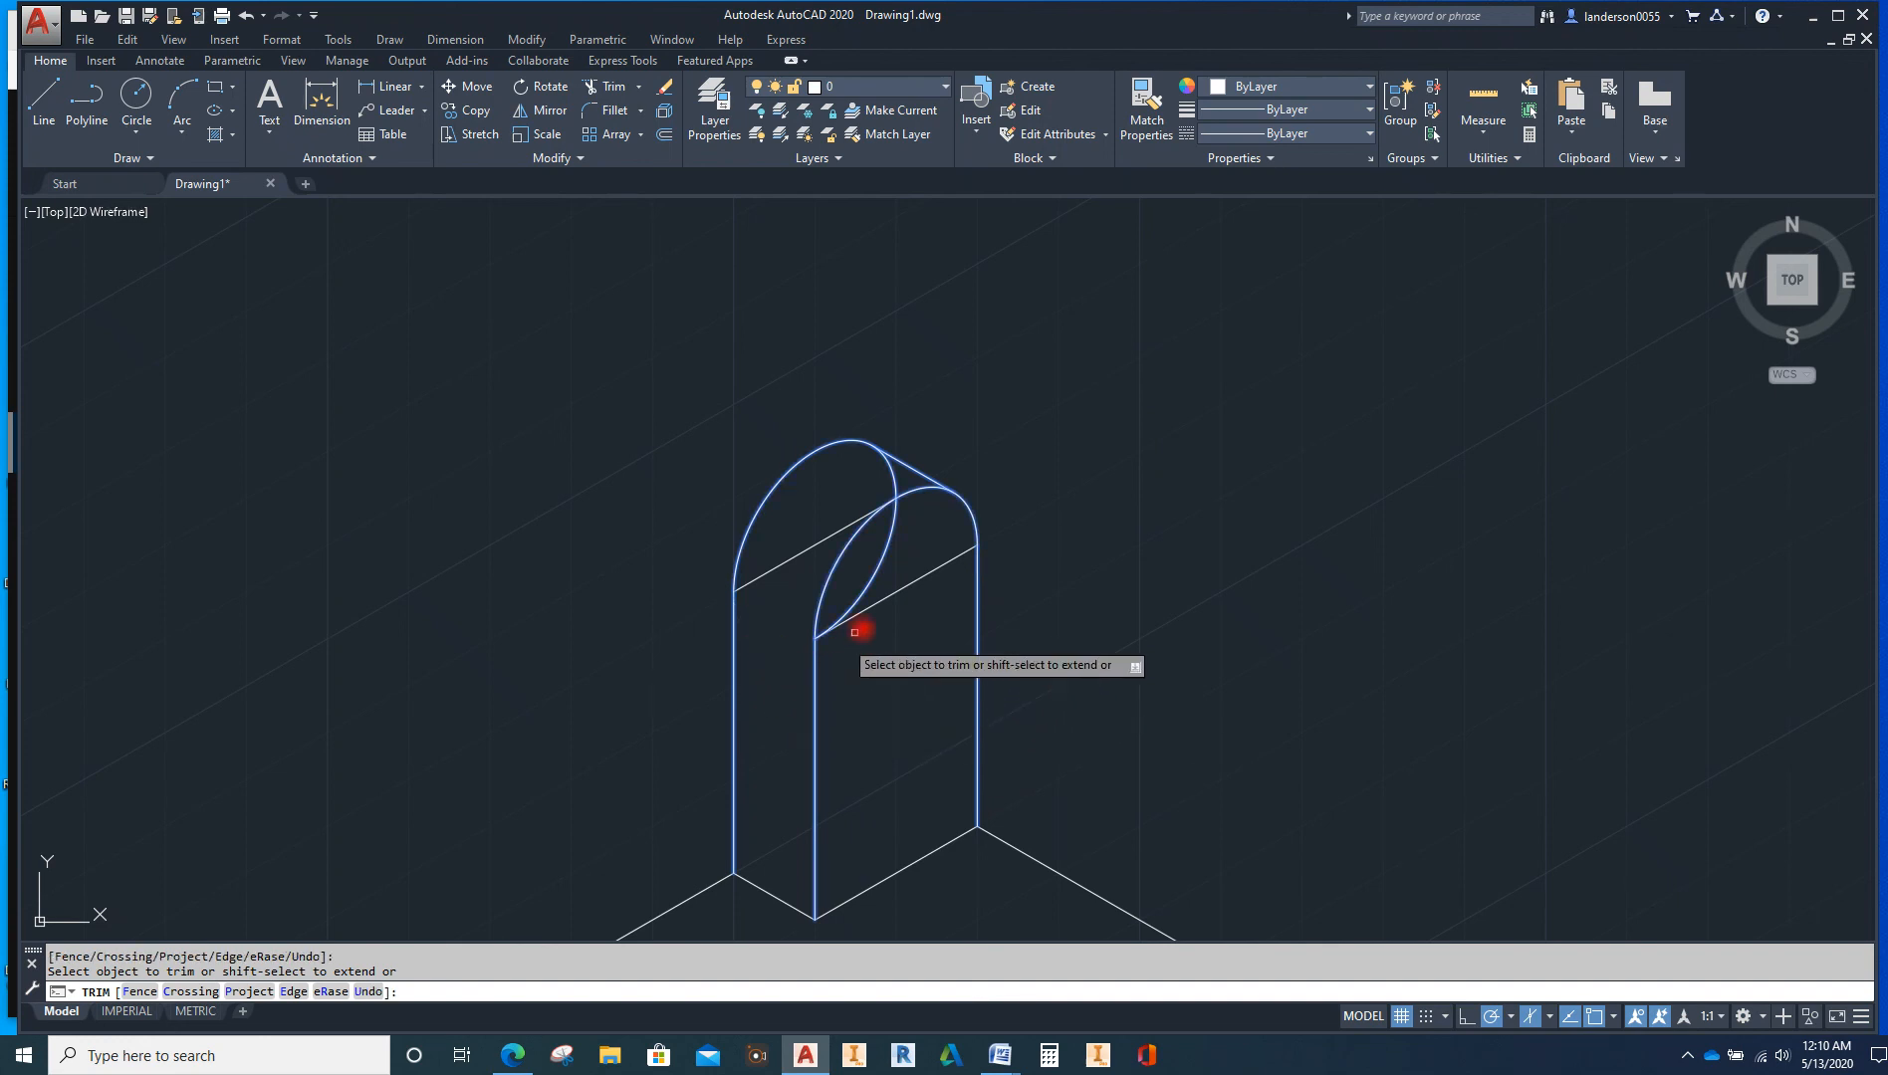
click(886, 554)
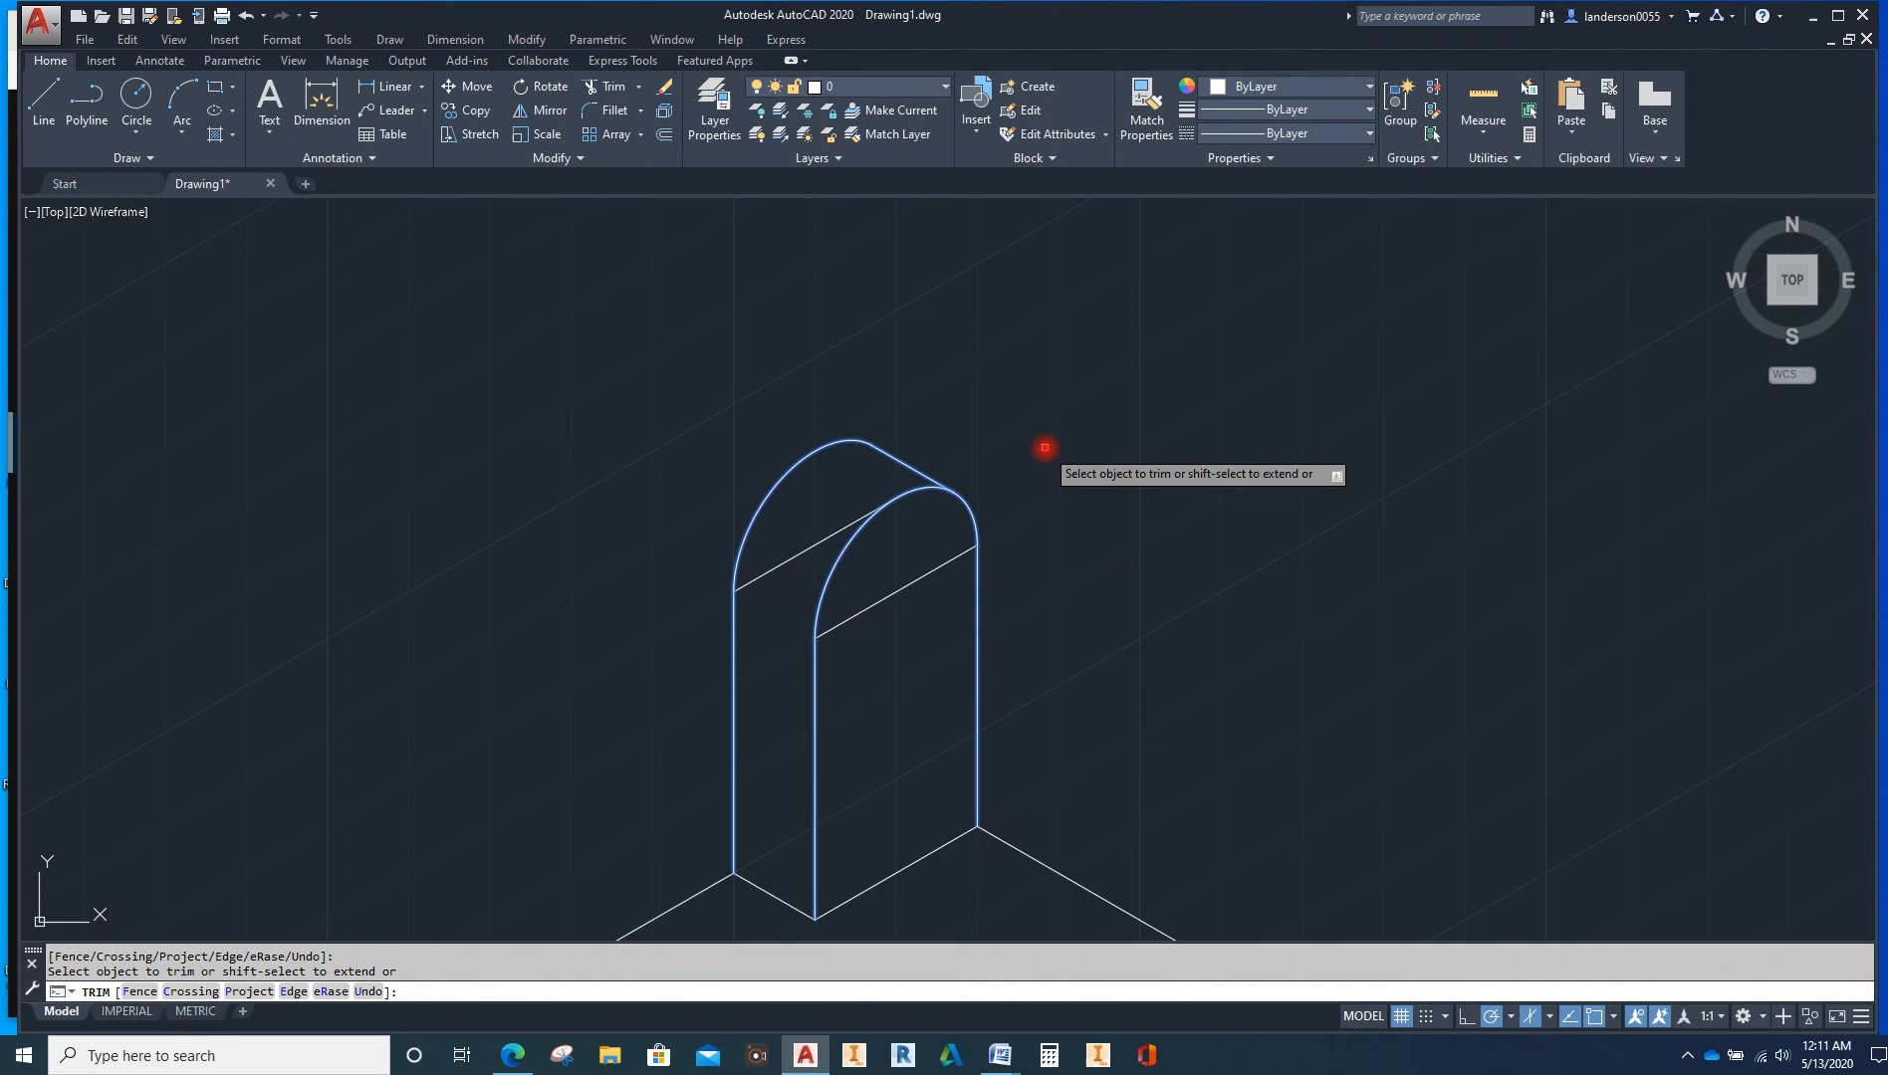
key(Escape)
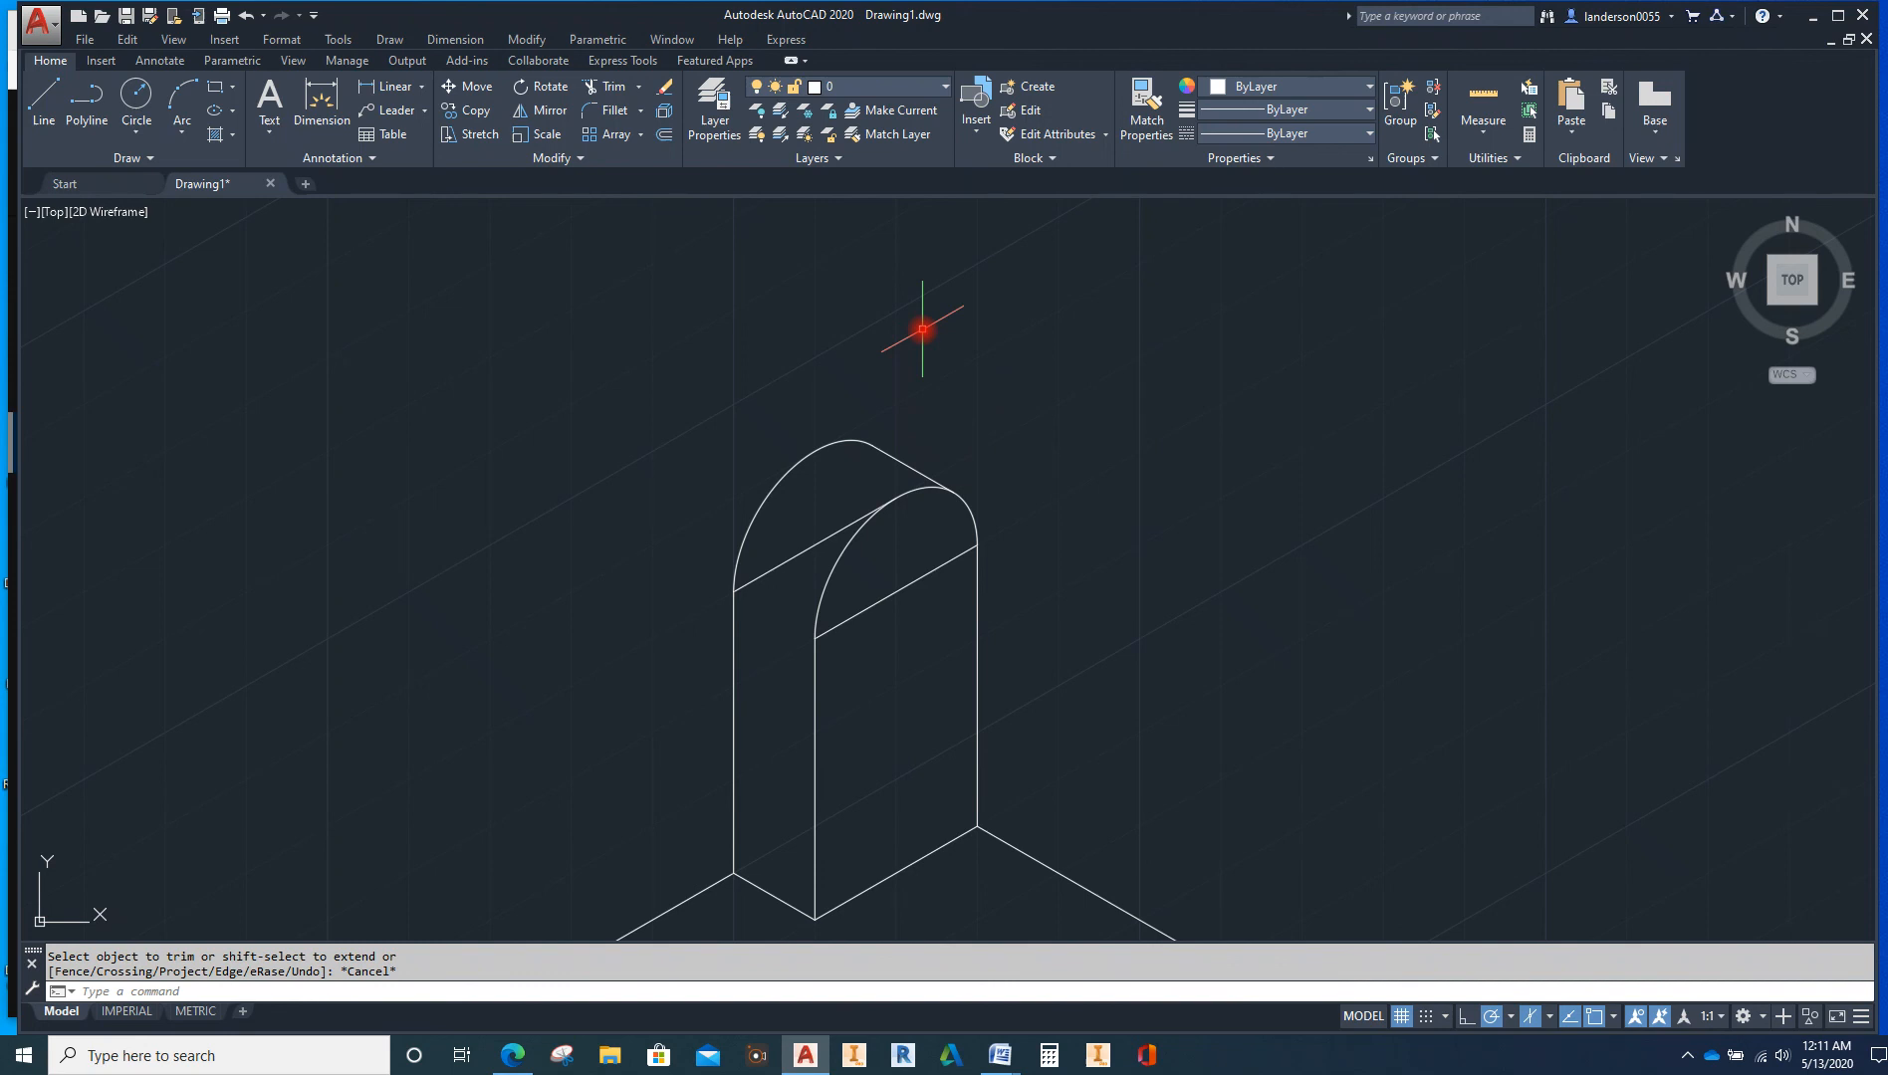
Start an isocircle and turn on grid snap plus the Endpoint, Midpoint, Center, Quadrant and Intersection object snaps
text(EL)
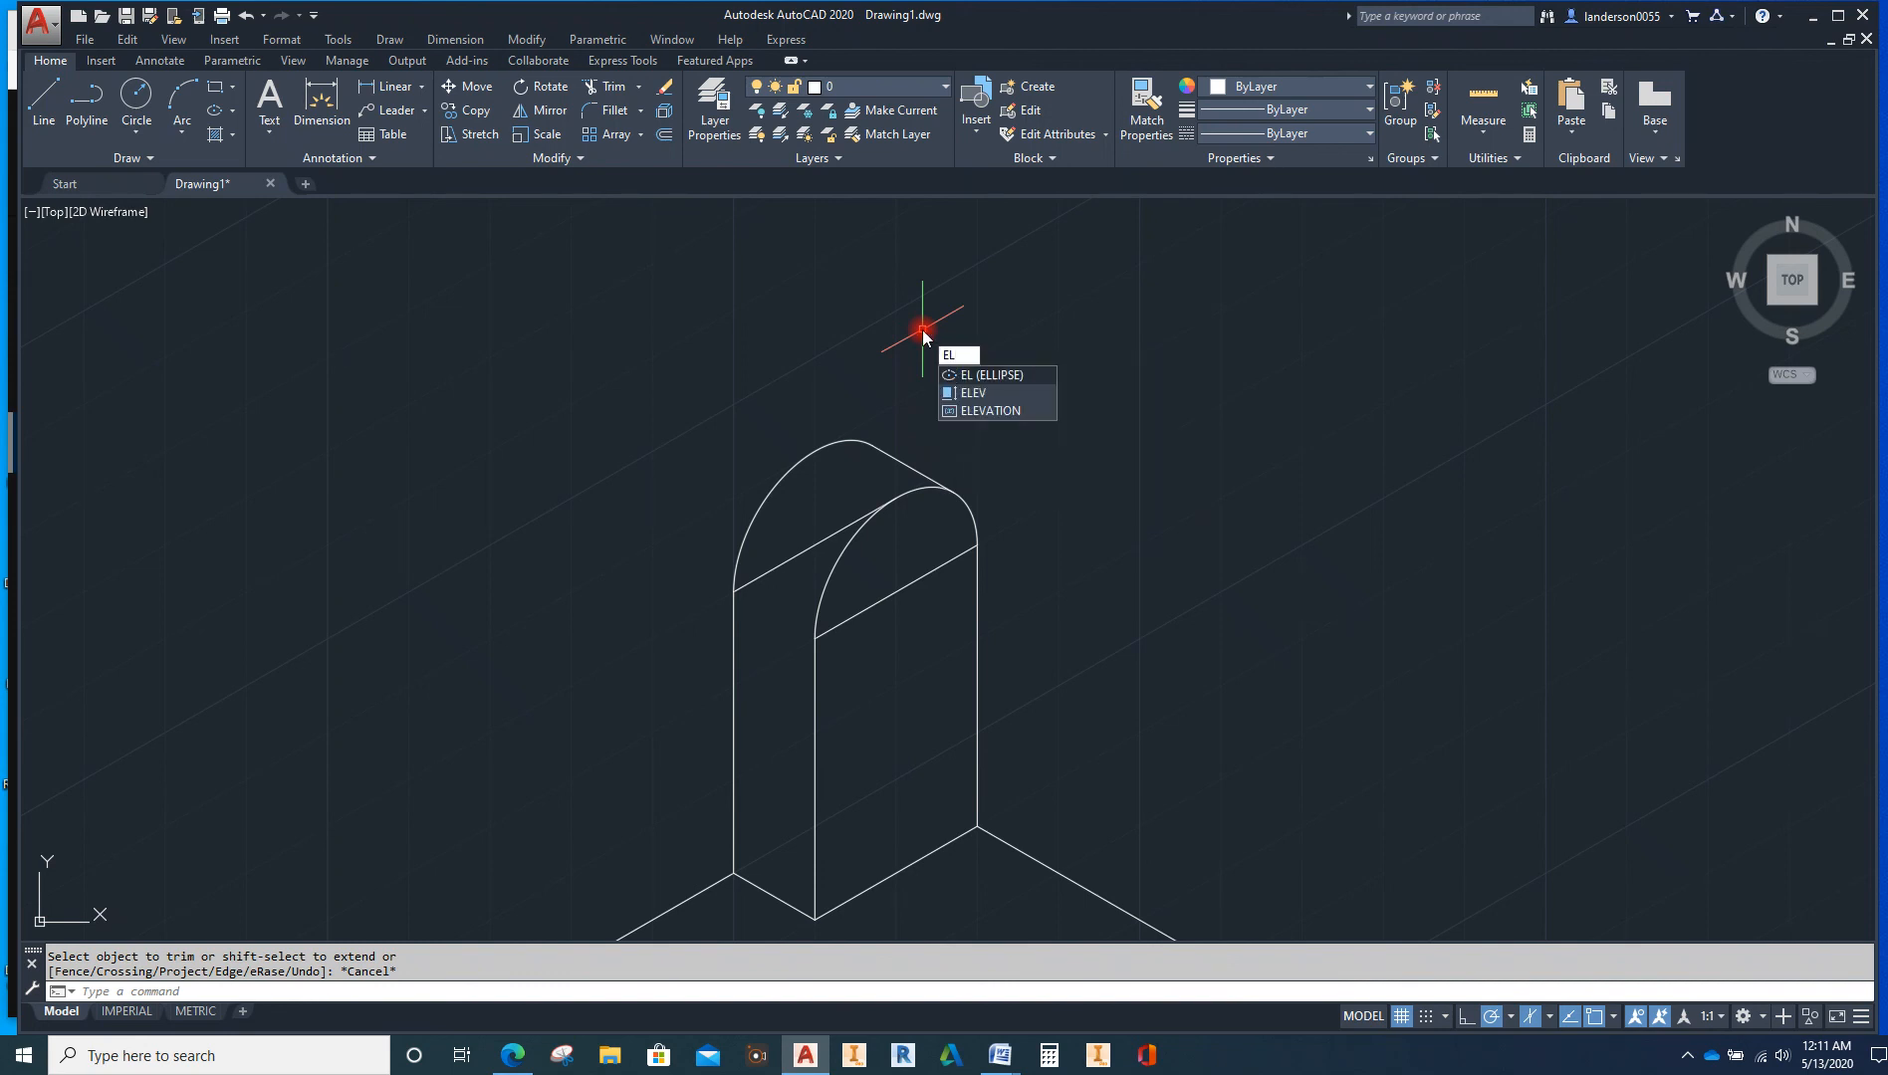
key(Return)
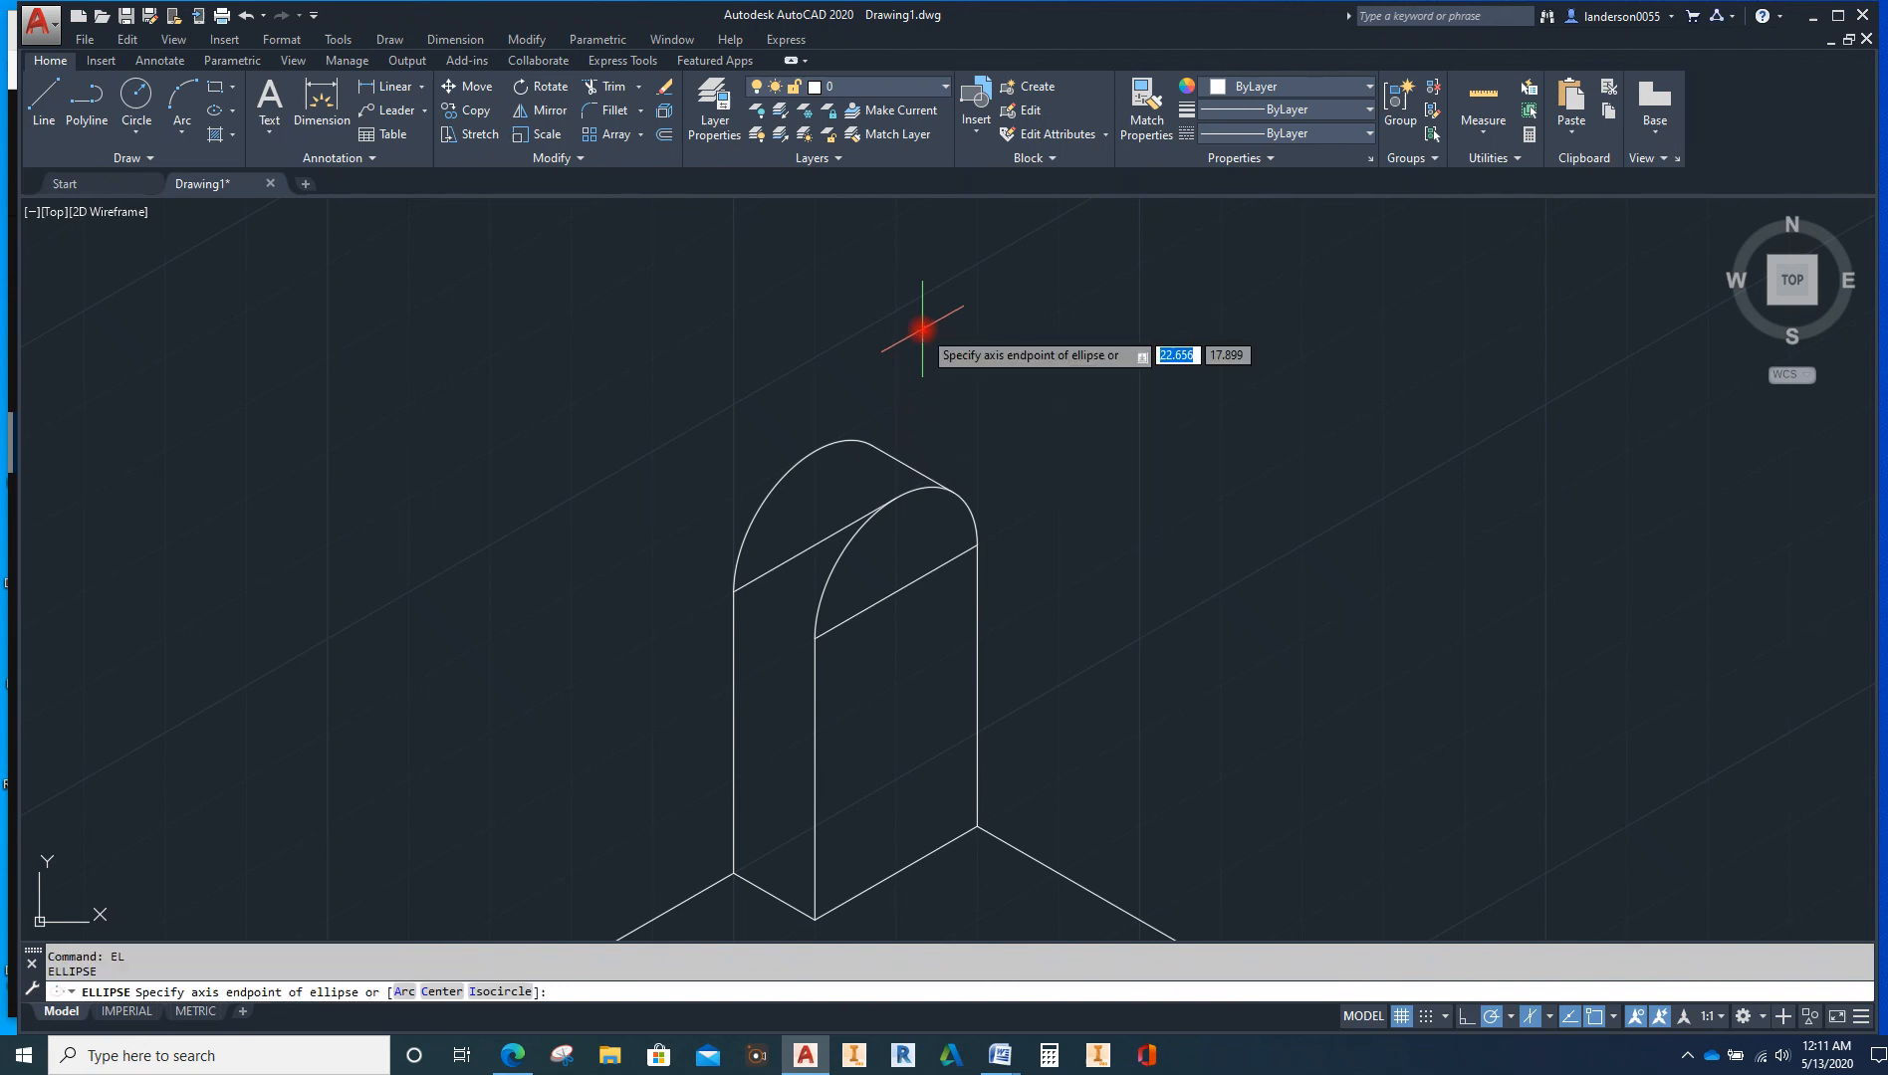
key(Down)
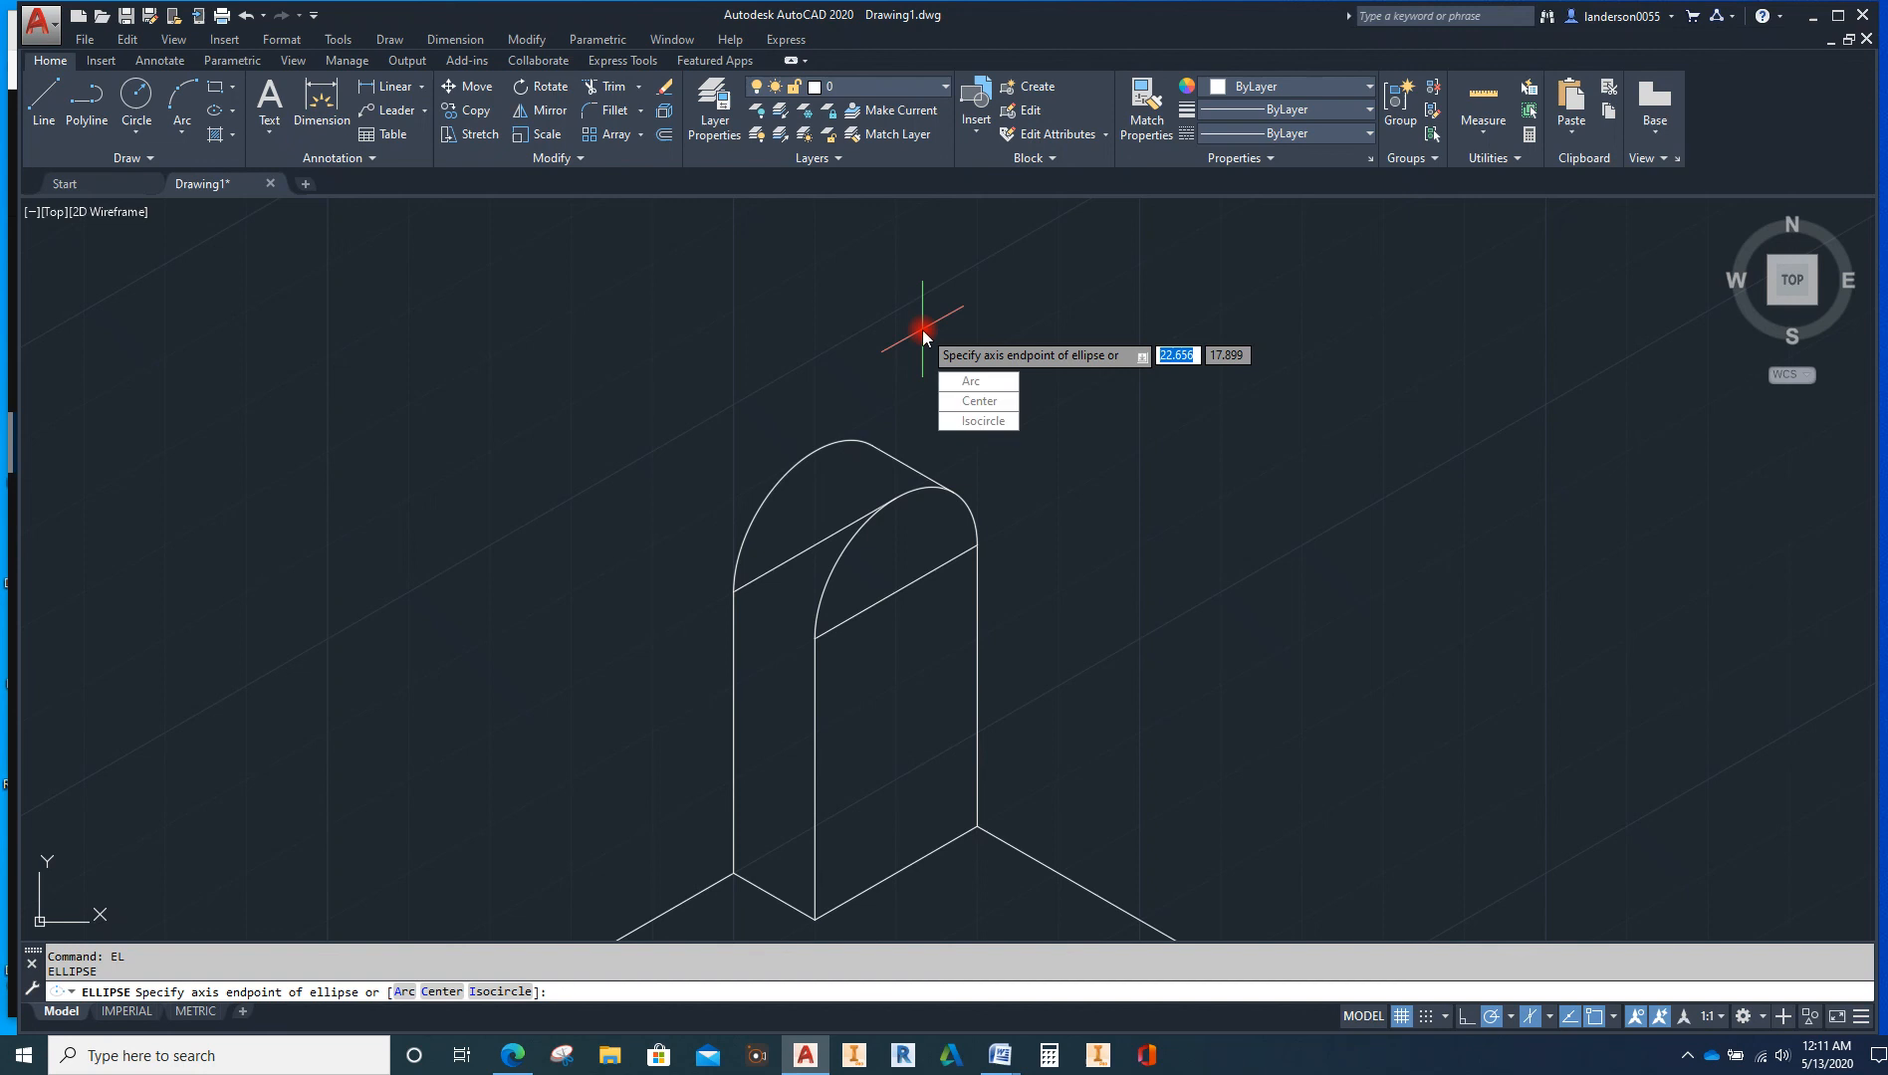
click(986, 423)
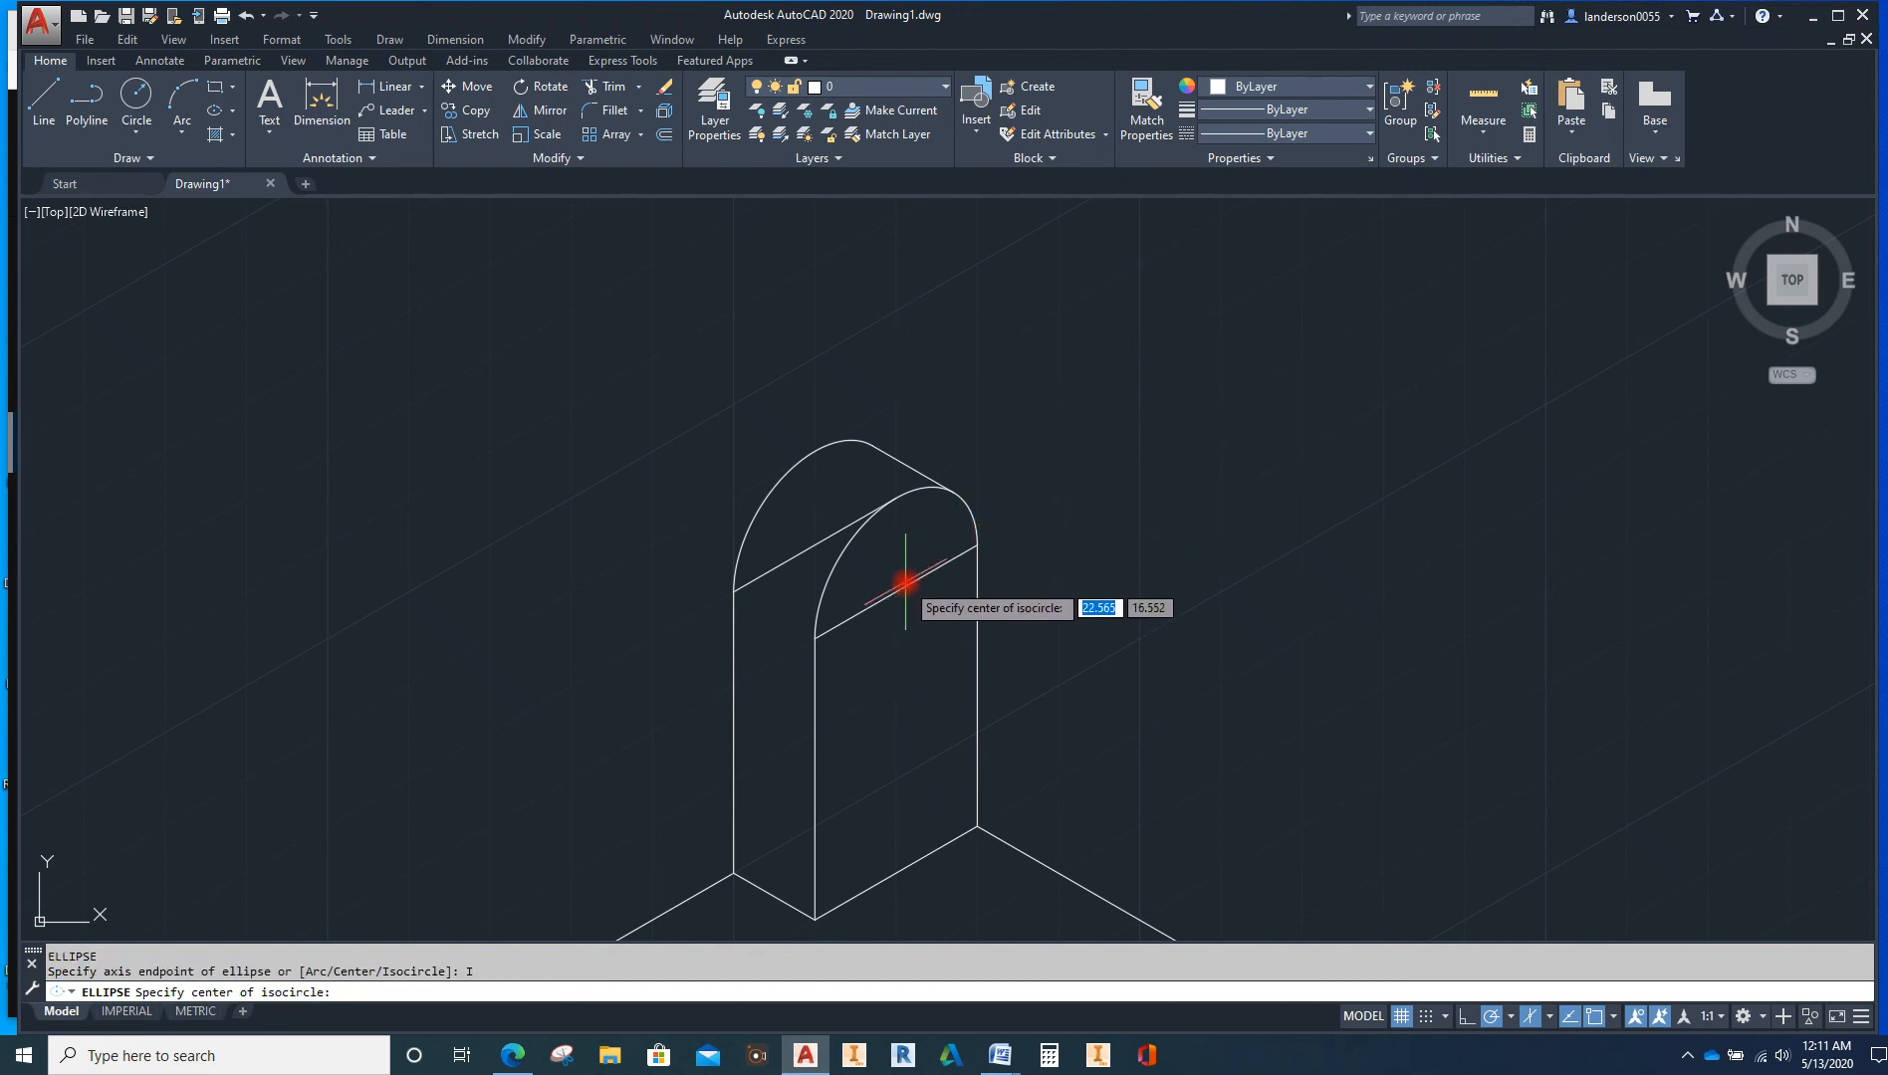
click(1428, 1016)
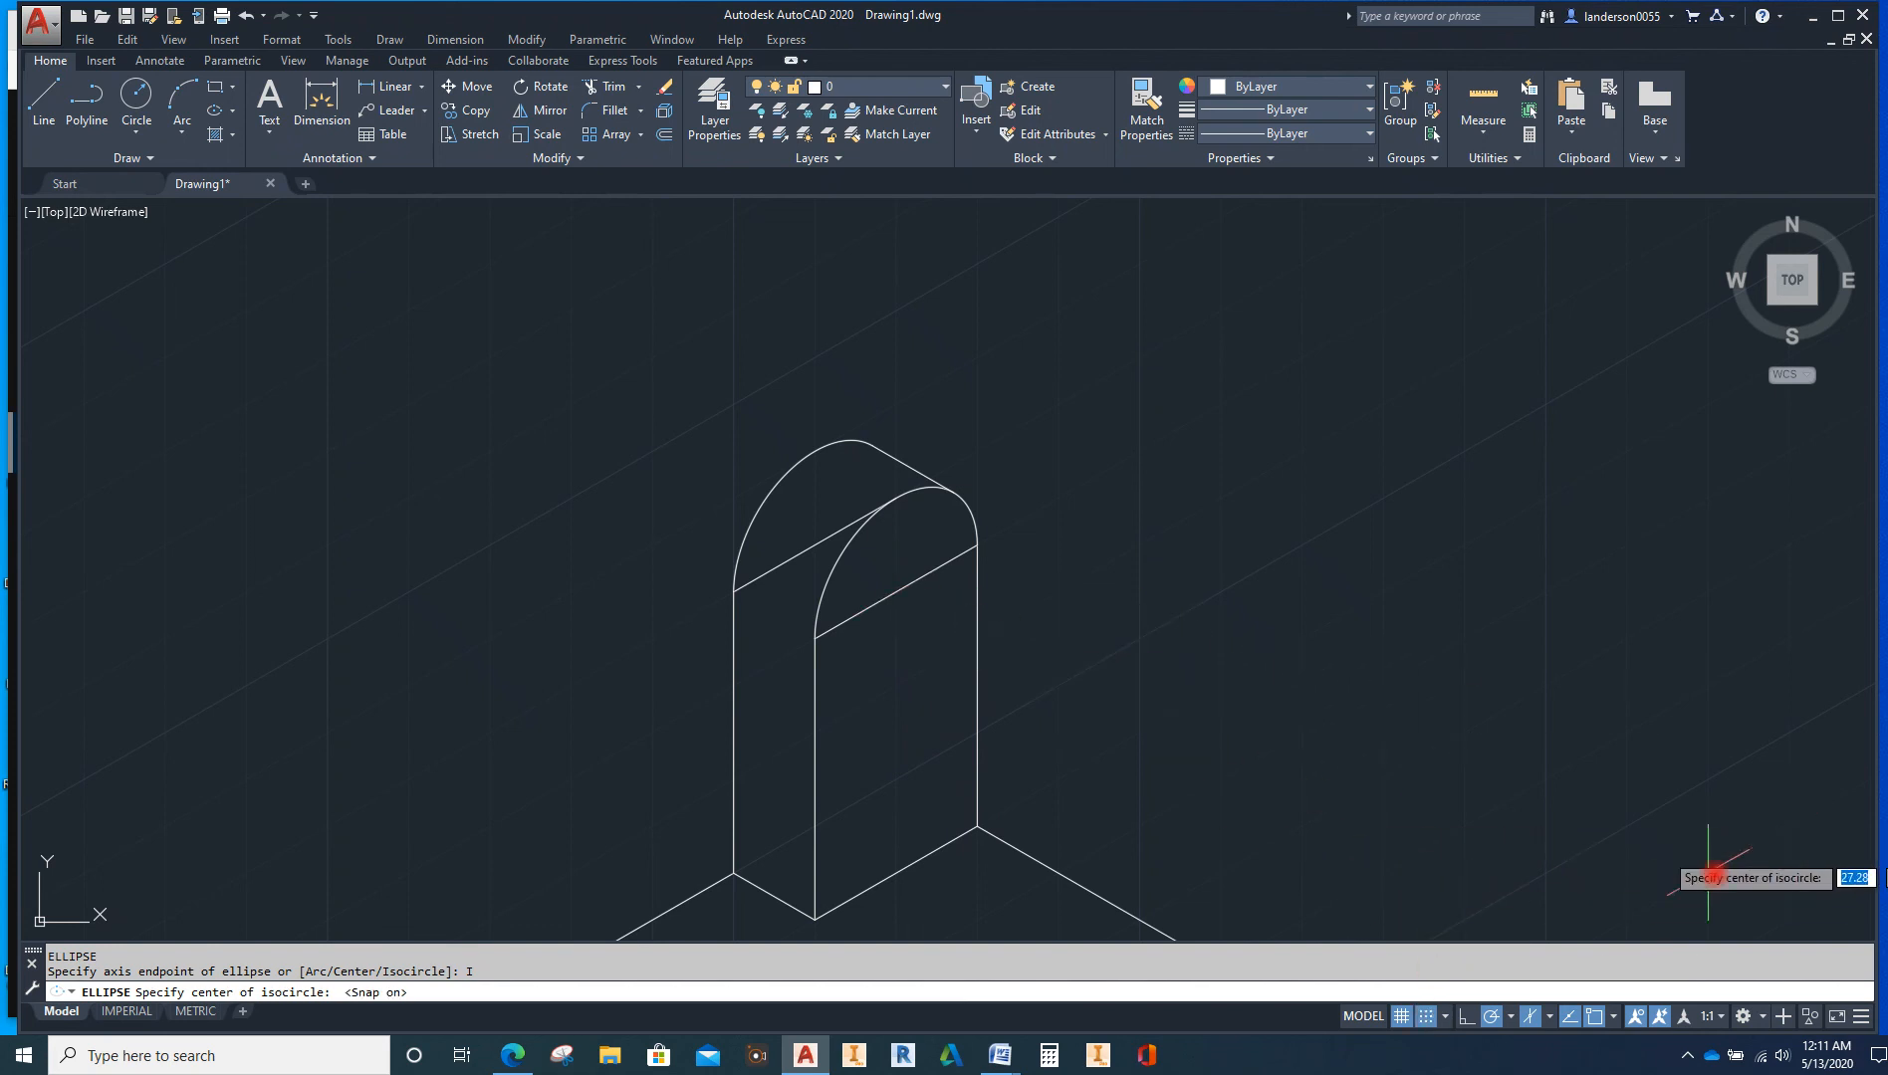
click(1613, 1015)
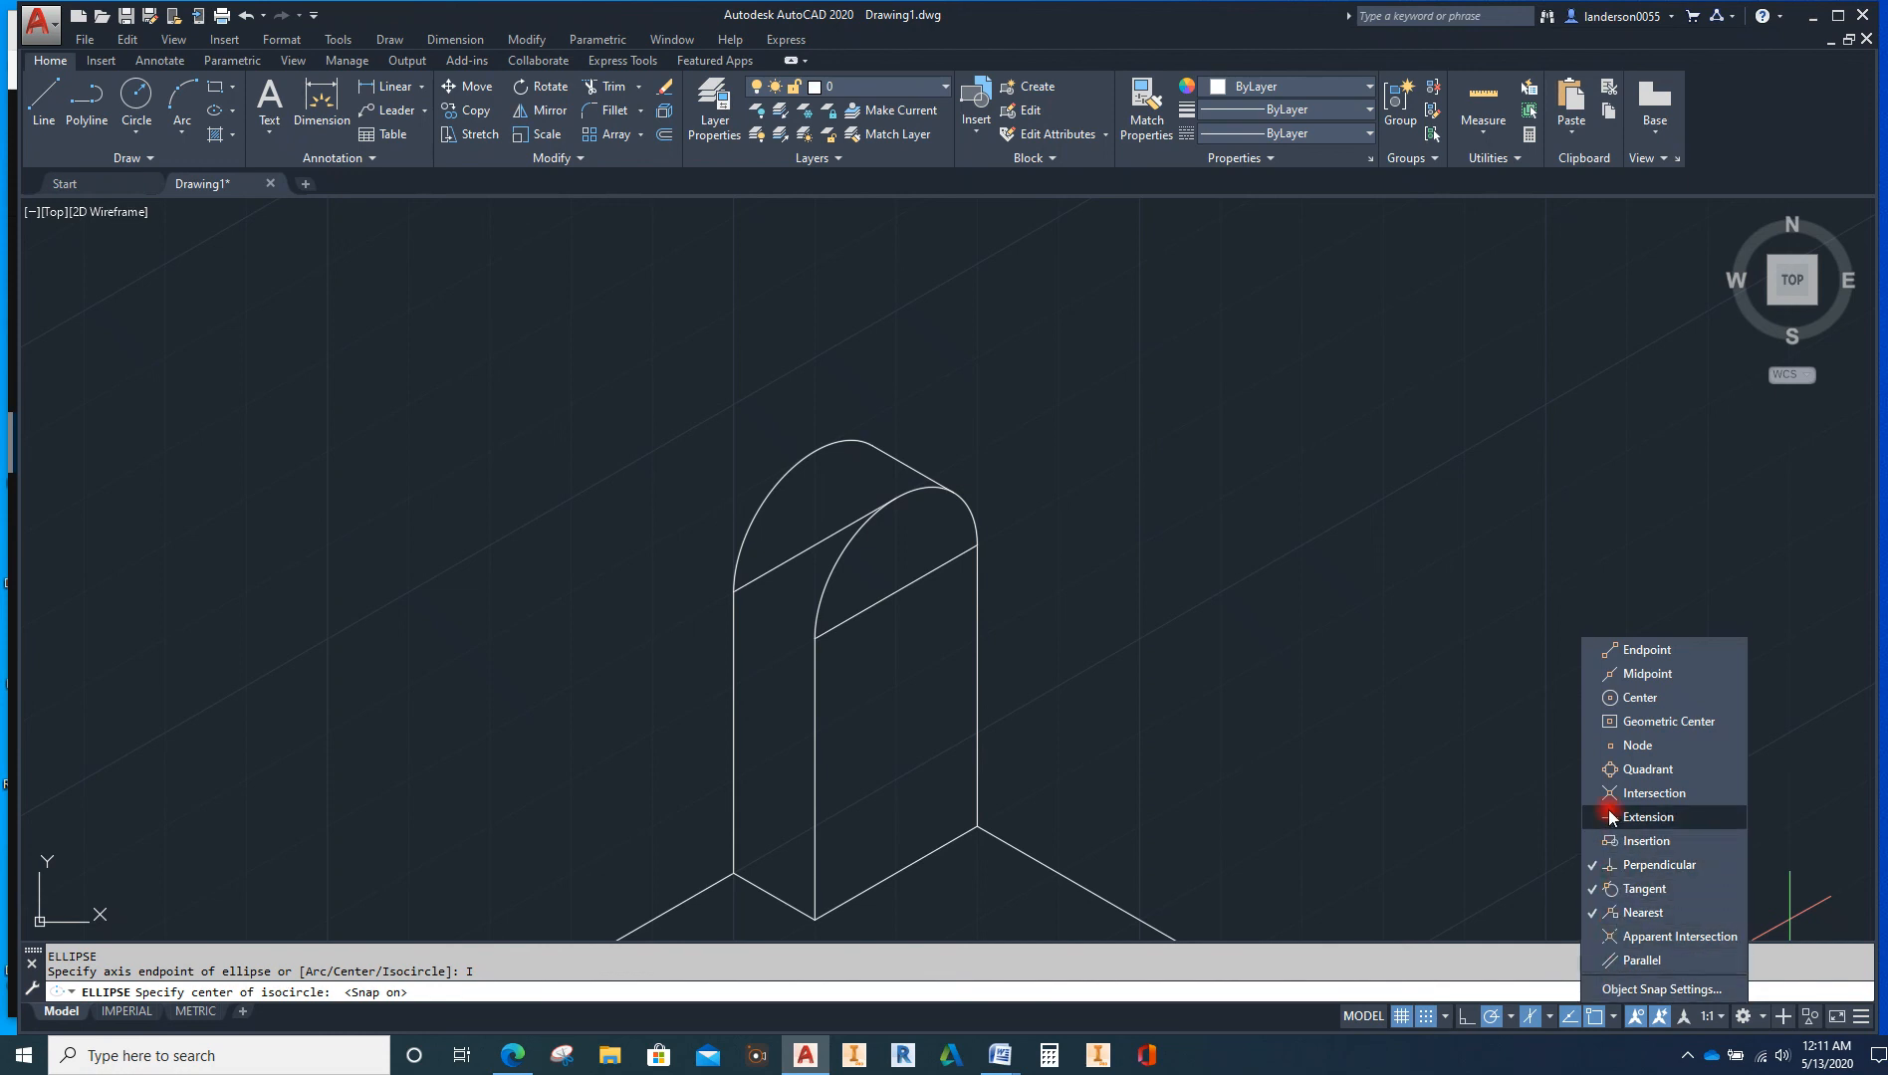
click(1610, 769)
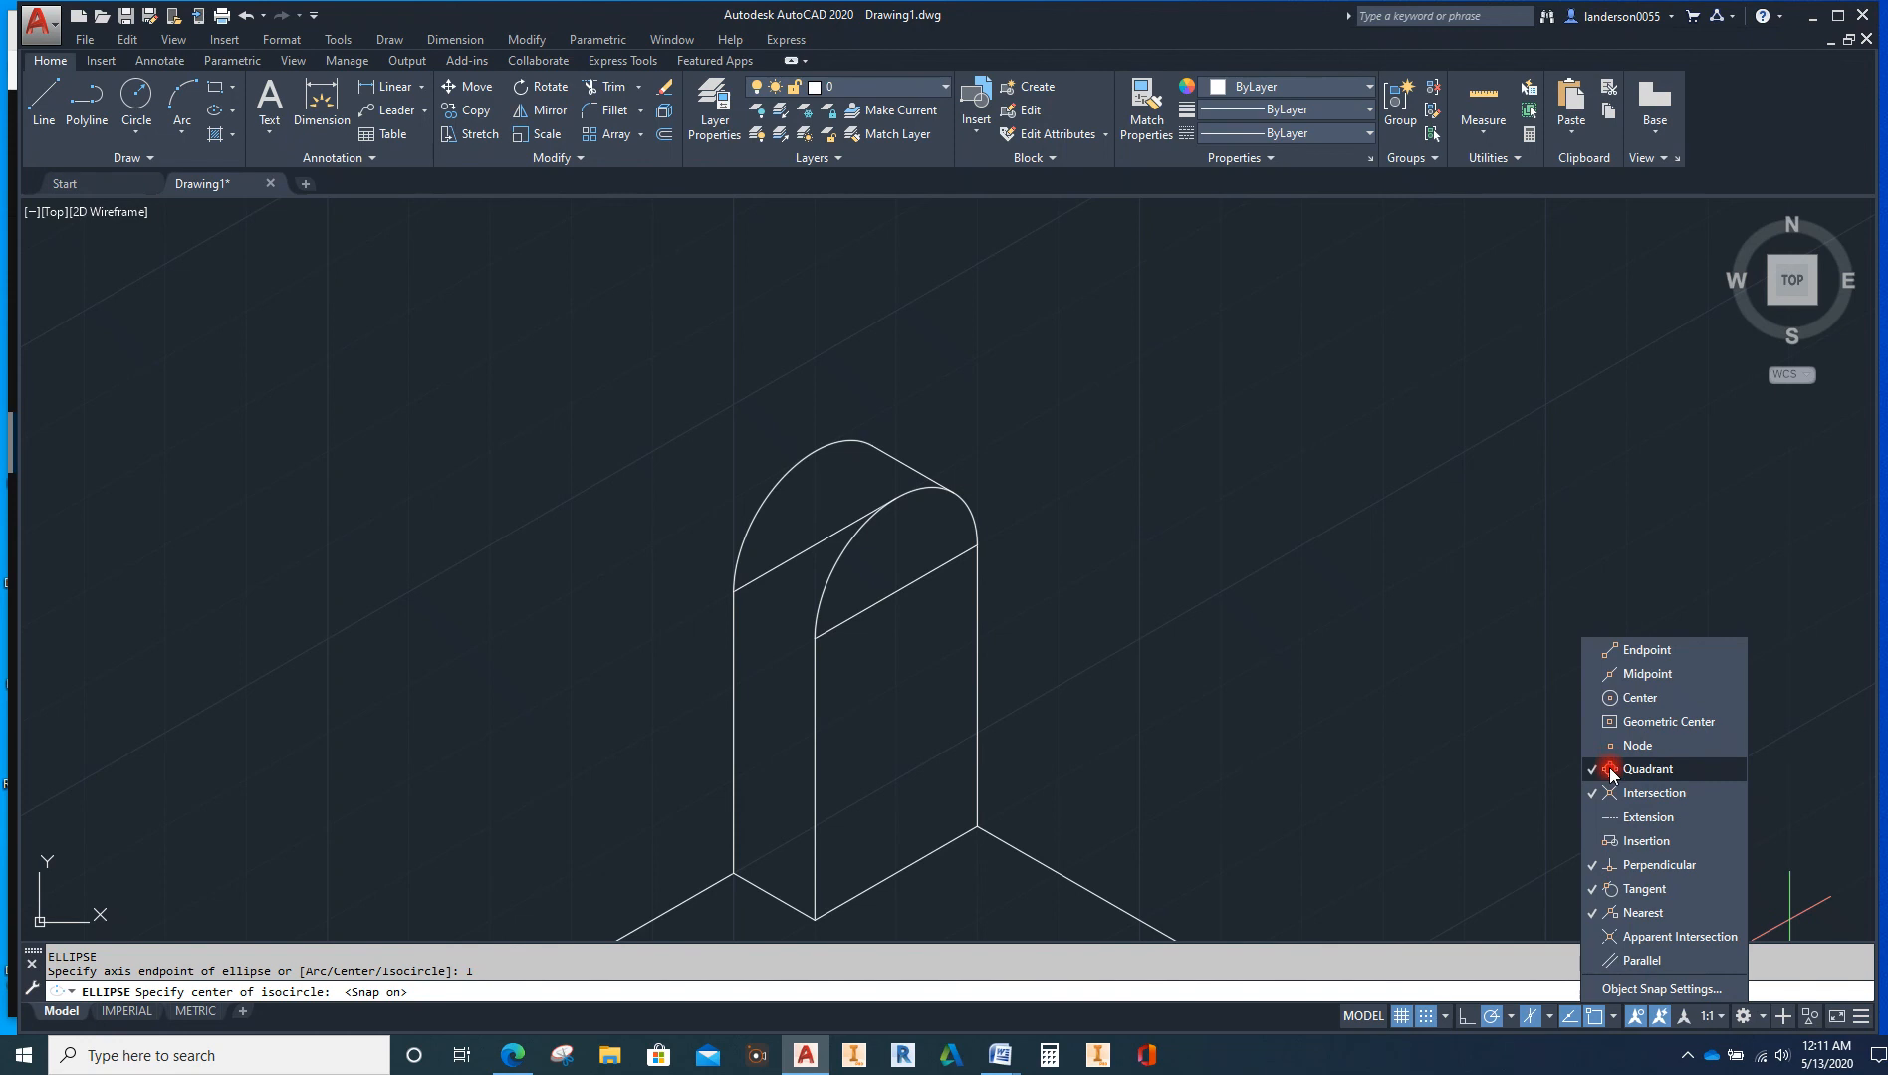
click(1607, 699)
click(1605, 674)
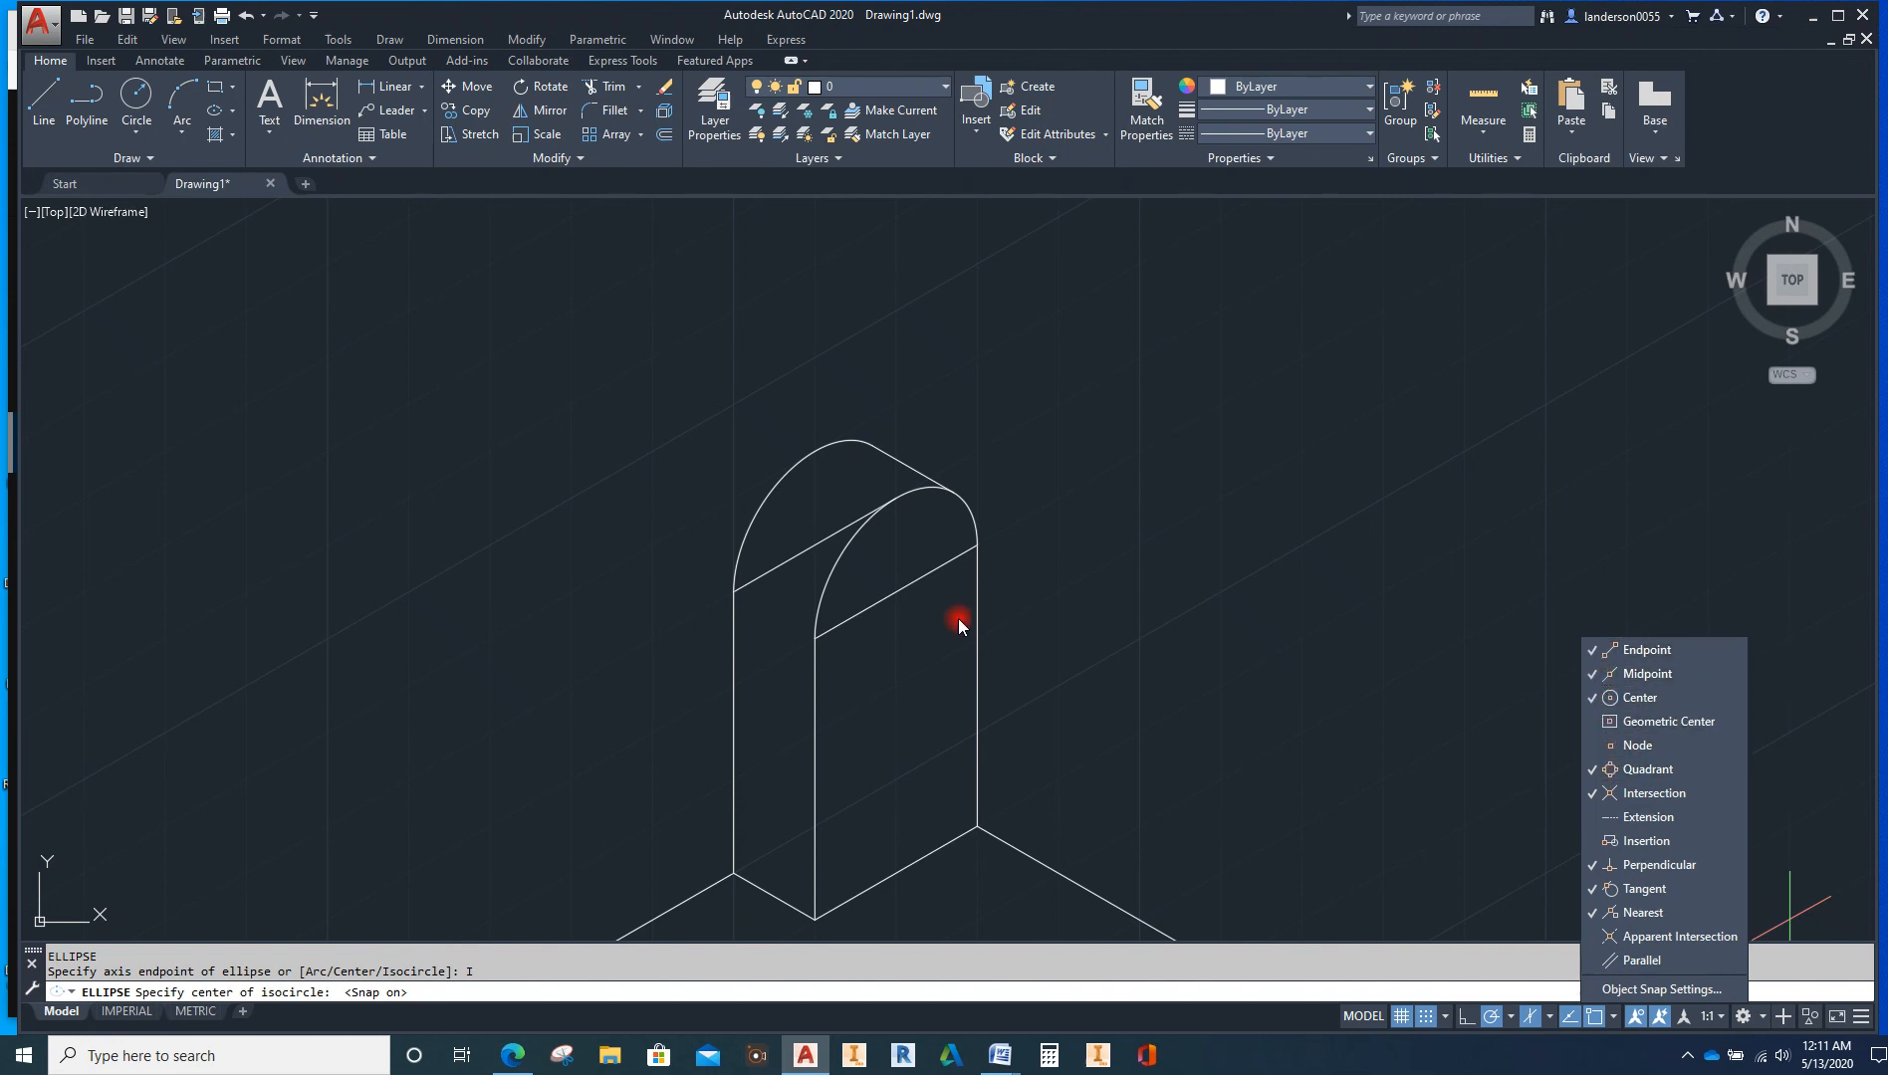
click(1133, 631)
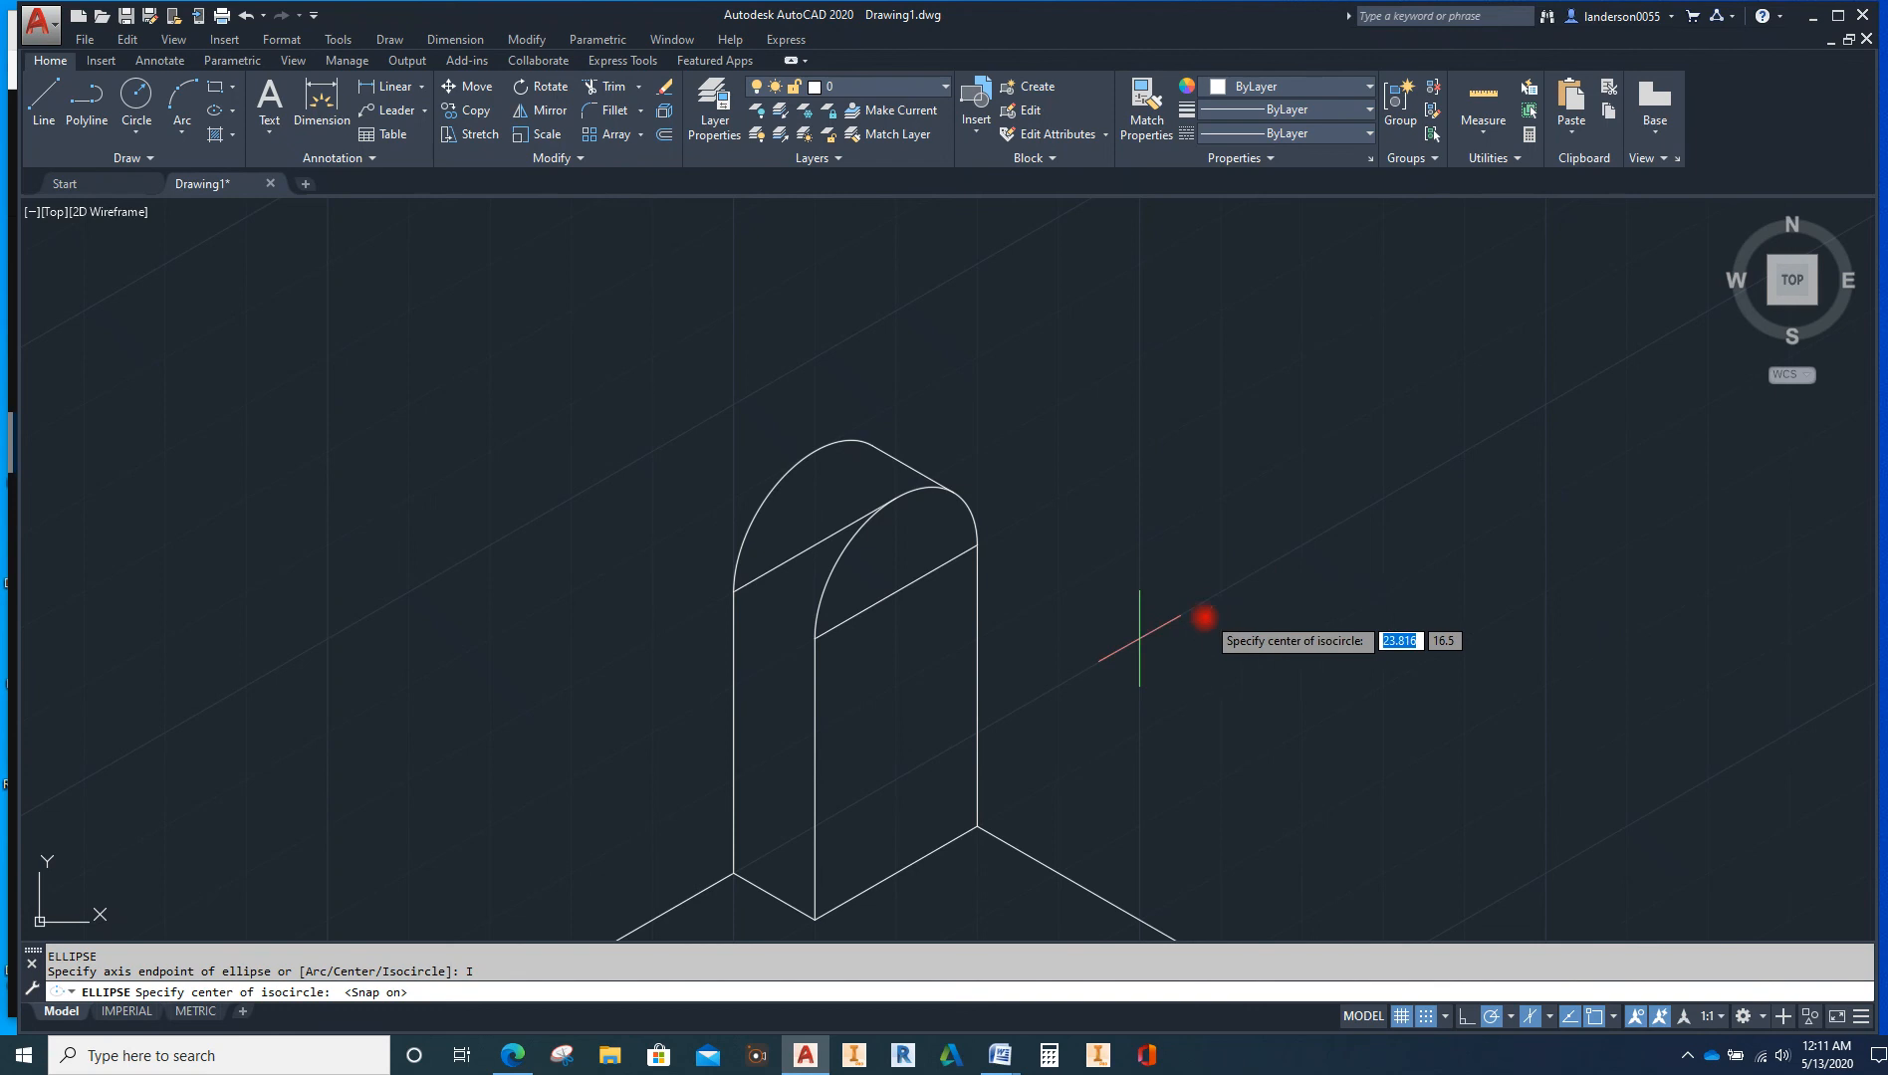
Draw the hole as an isocircle of radius 0.25 centered on the midpoint of the line across the upright's front face
click(896, 594)
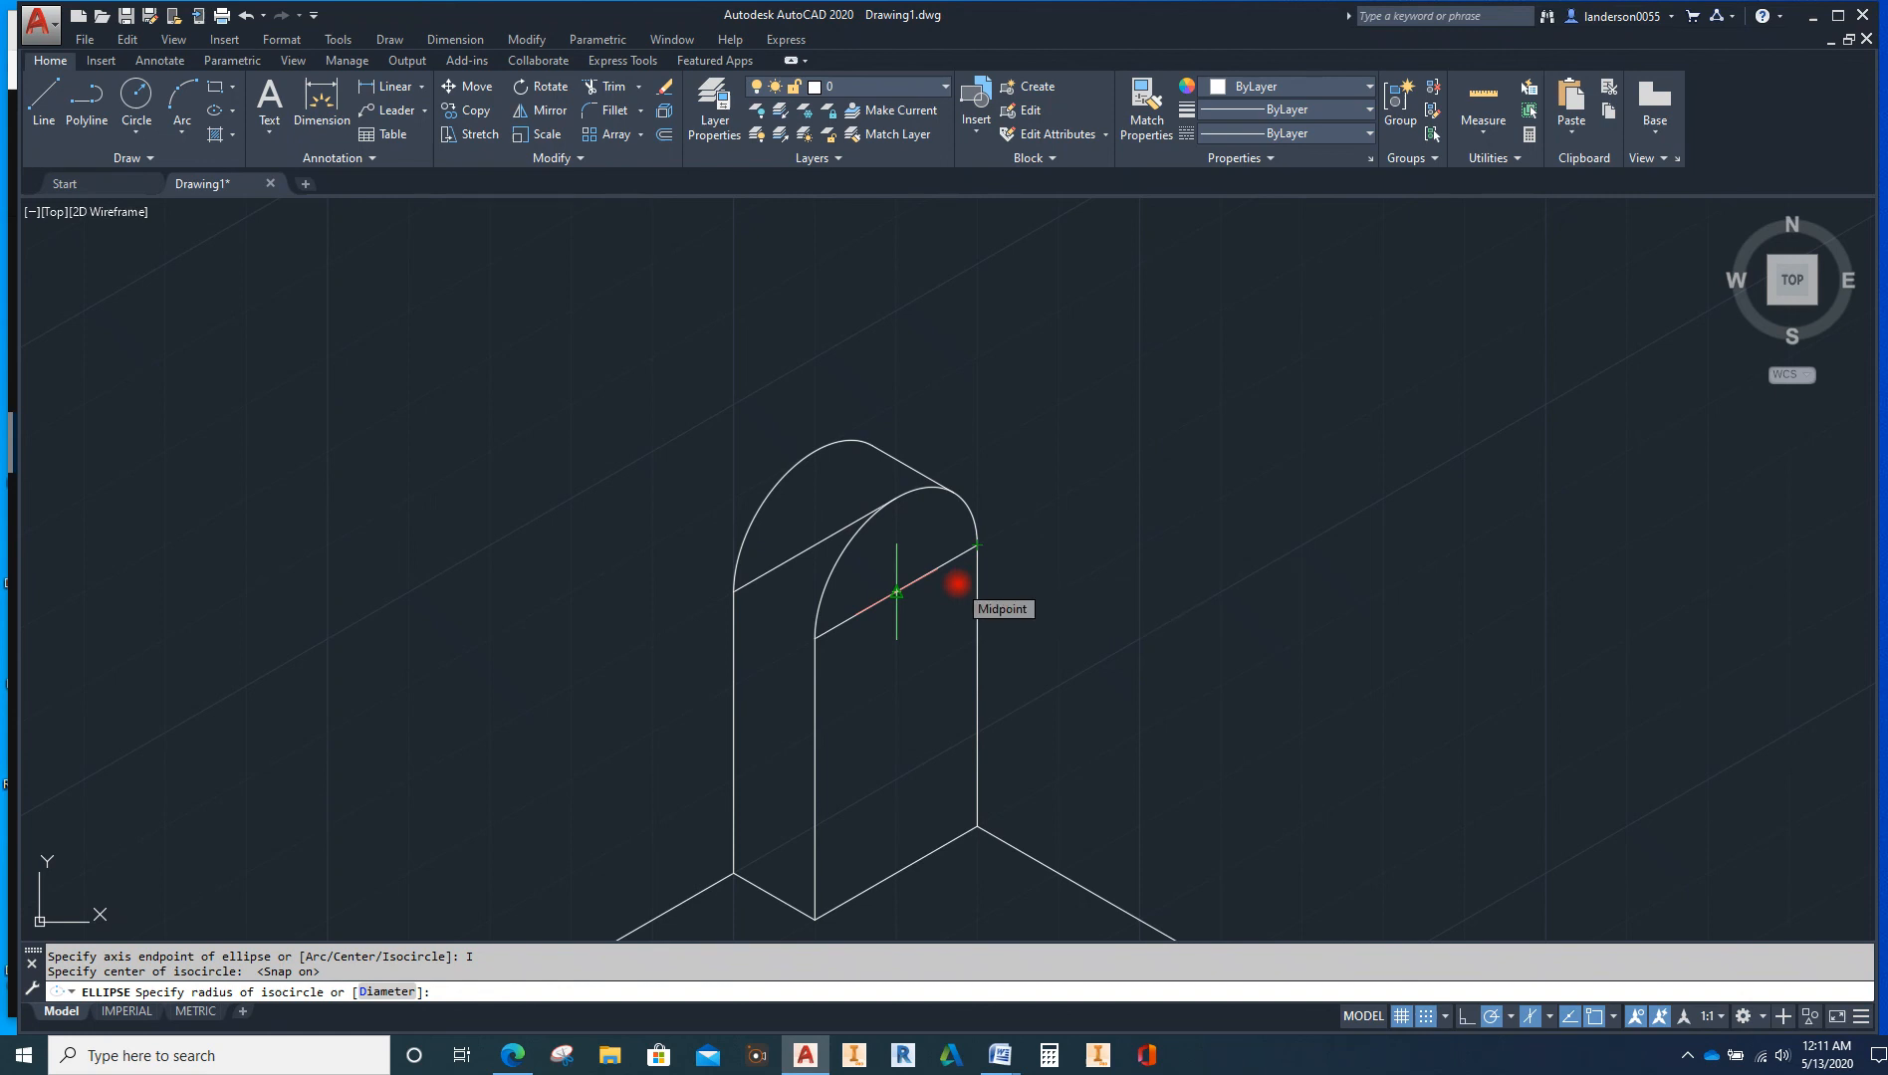
text(.2)
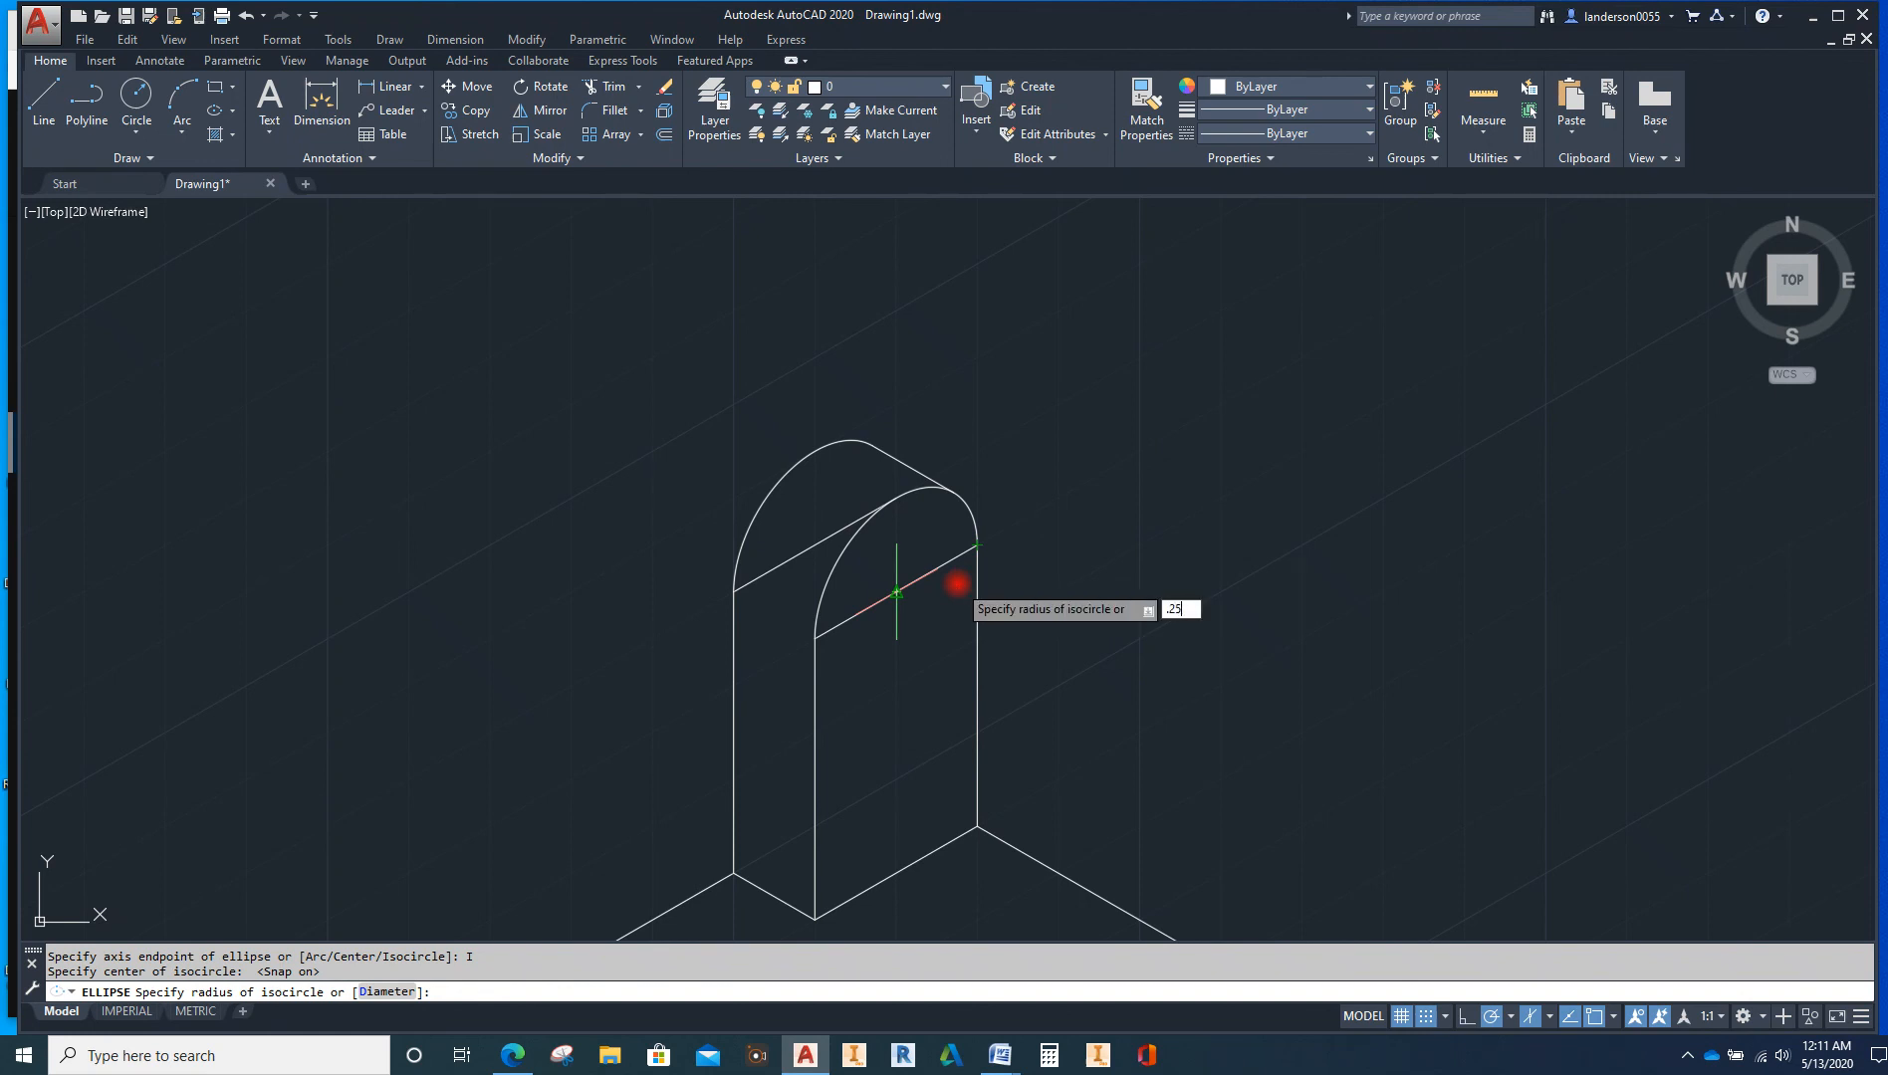
text(5)
key(Return)
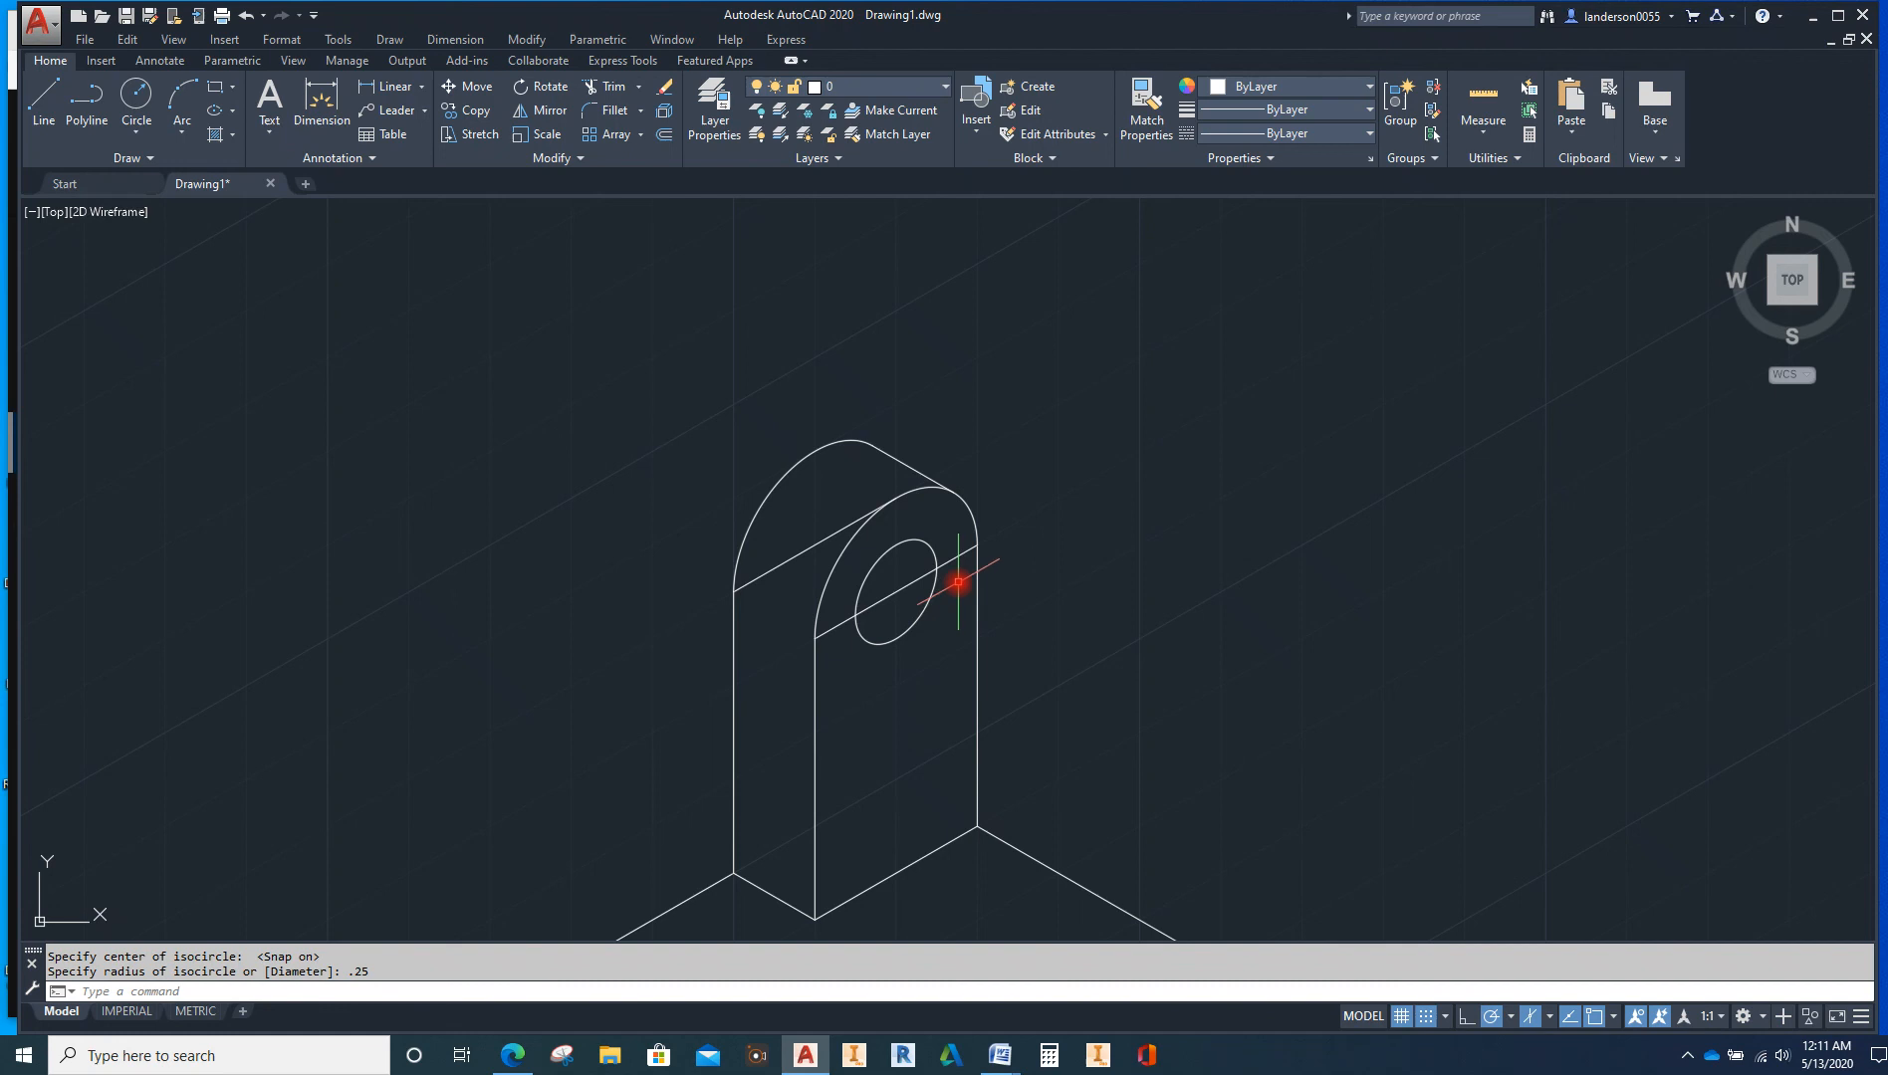
key(Escape)
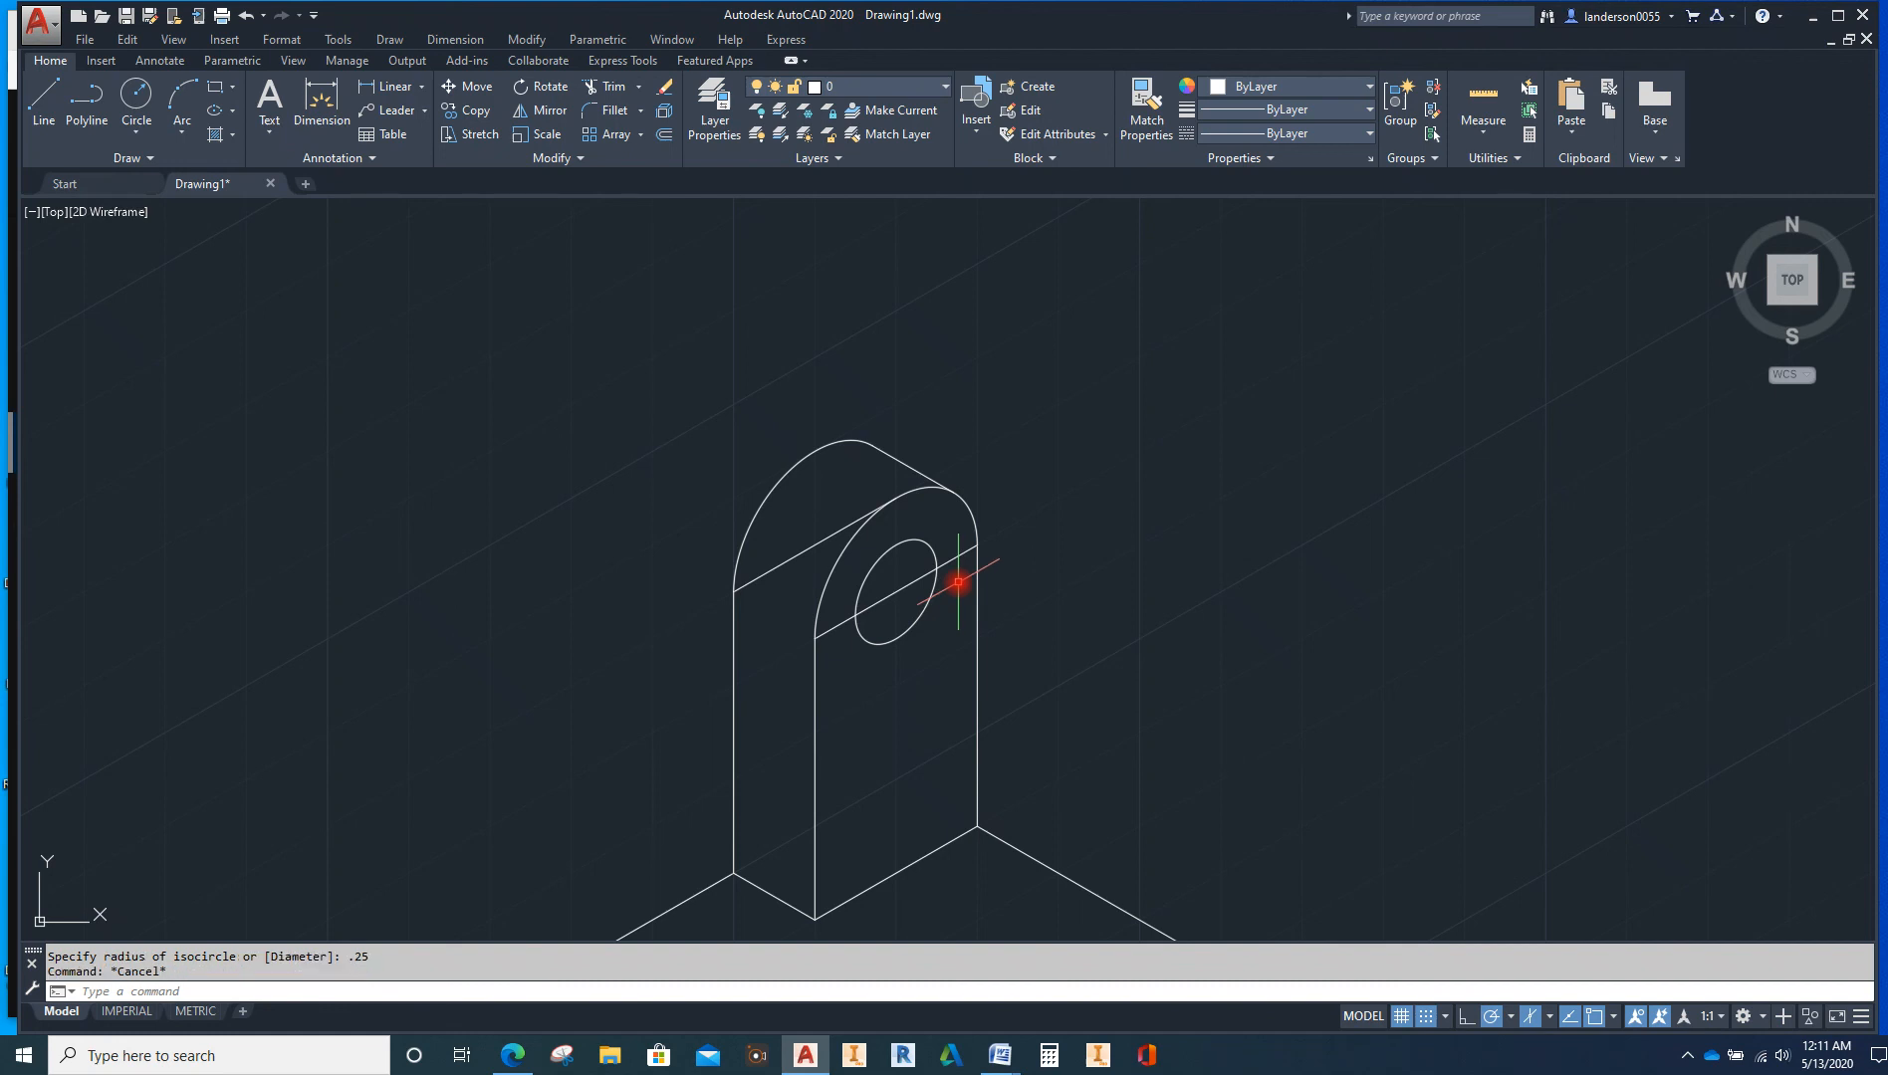
Copy the hole's isocircle to the upright's rear face, from the front cross line's left endpoint to the rear cross line's left endpoint
click(877, 641)
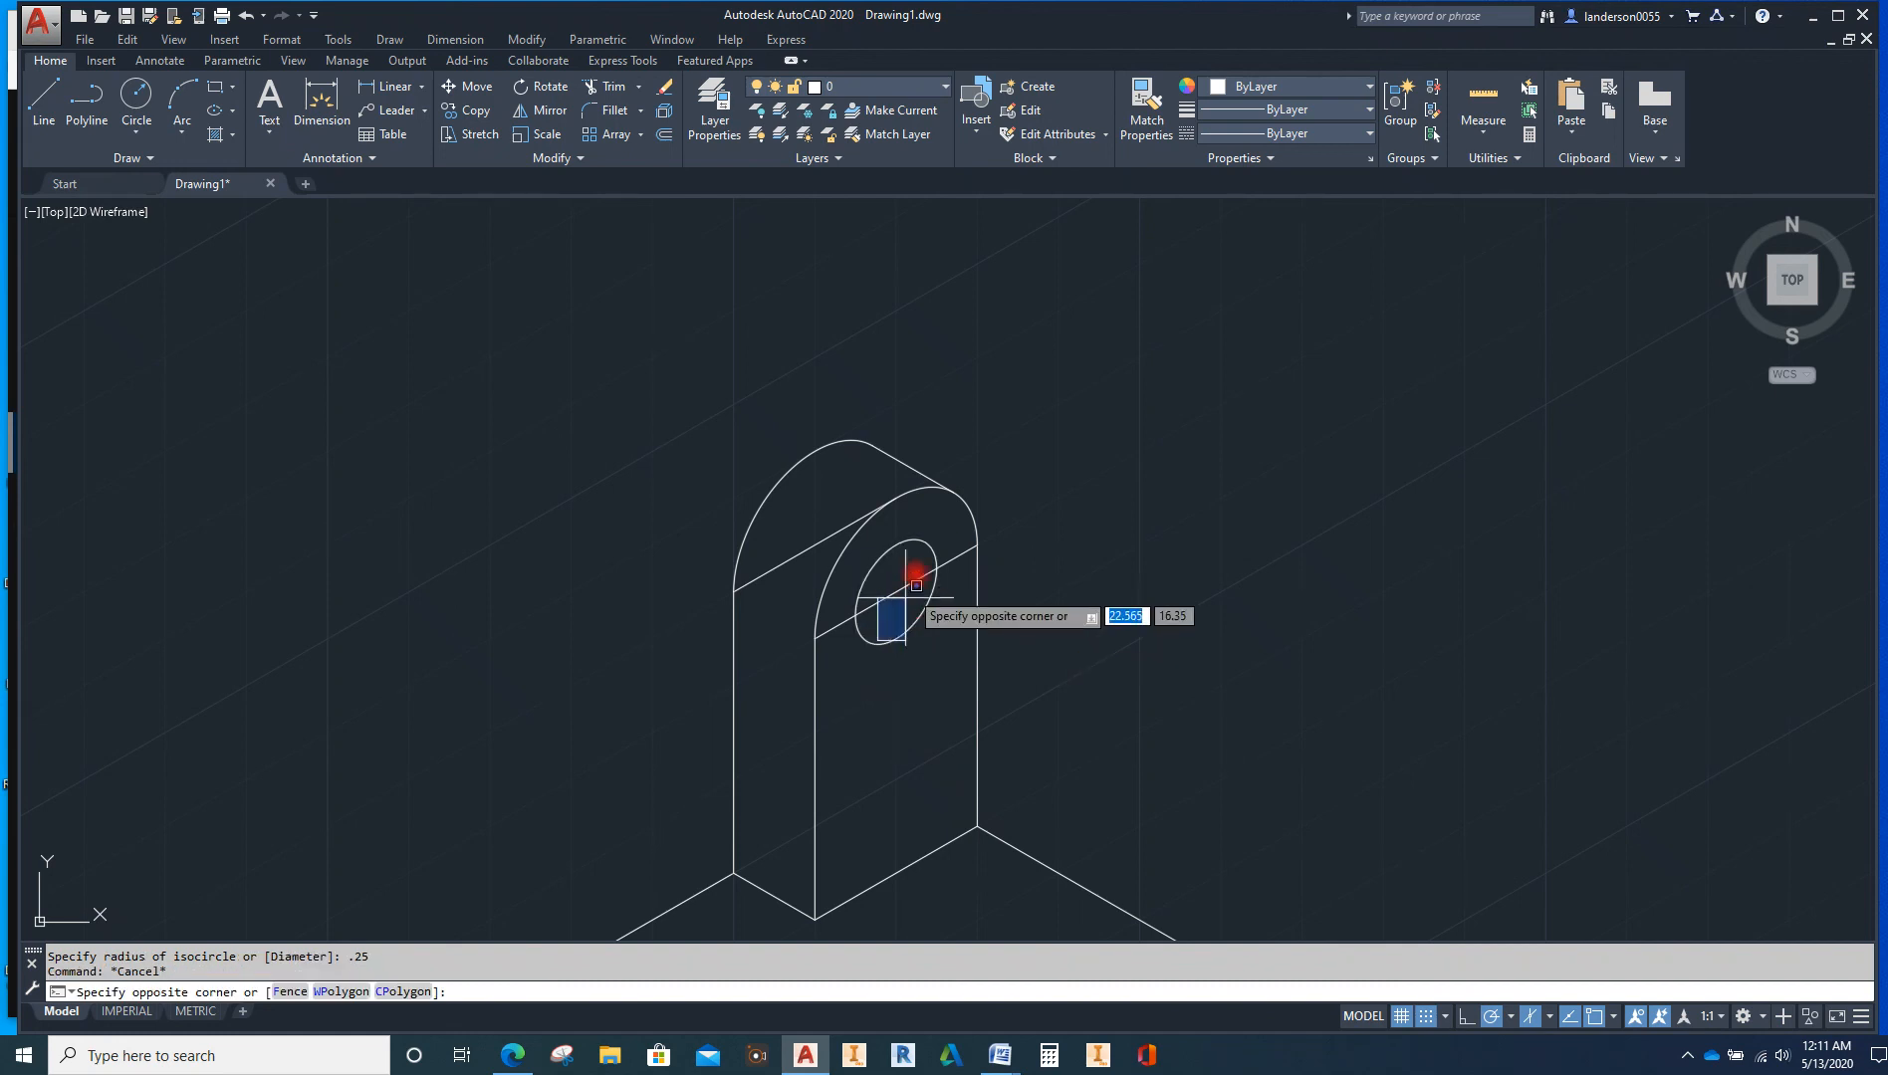
key(Escape)
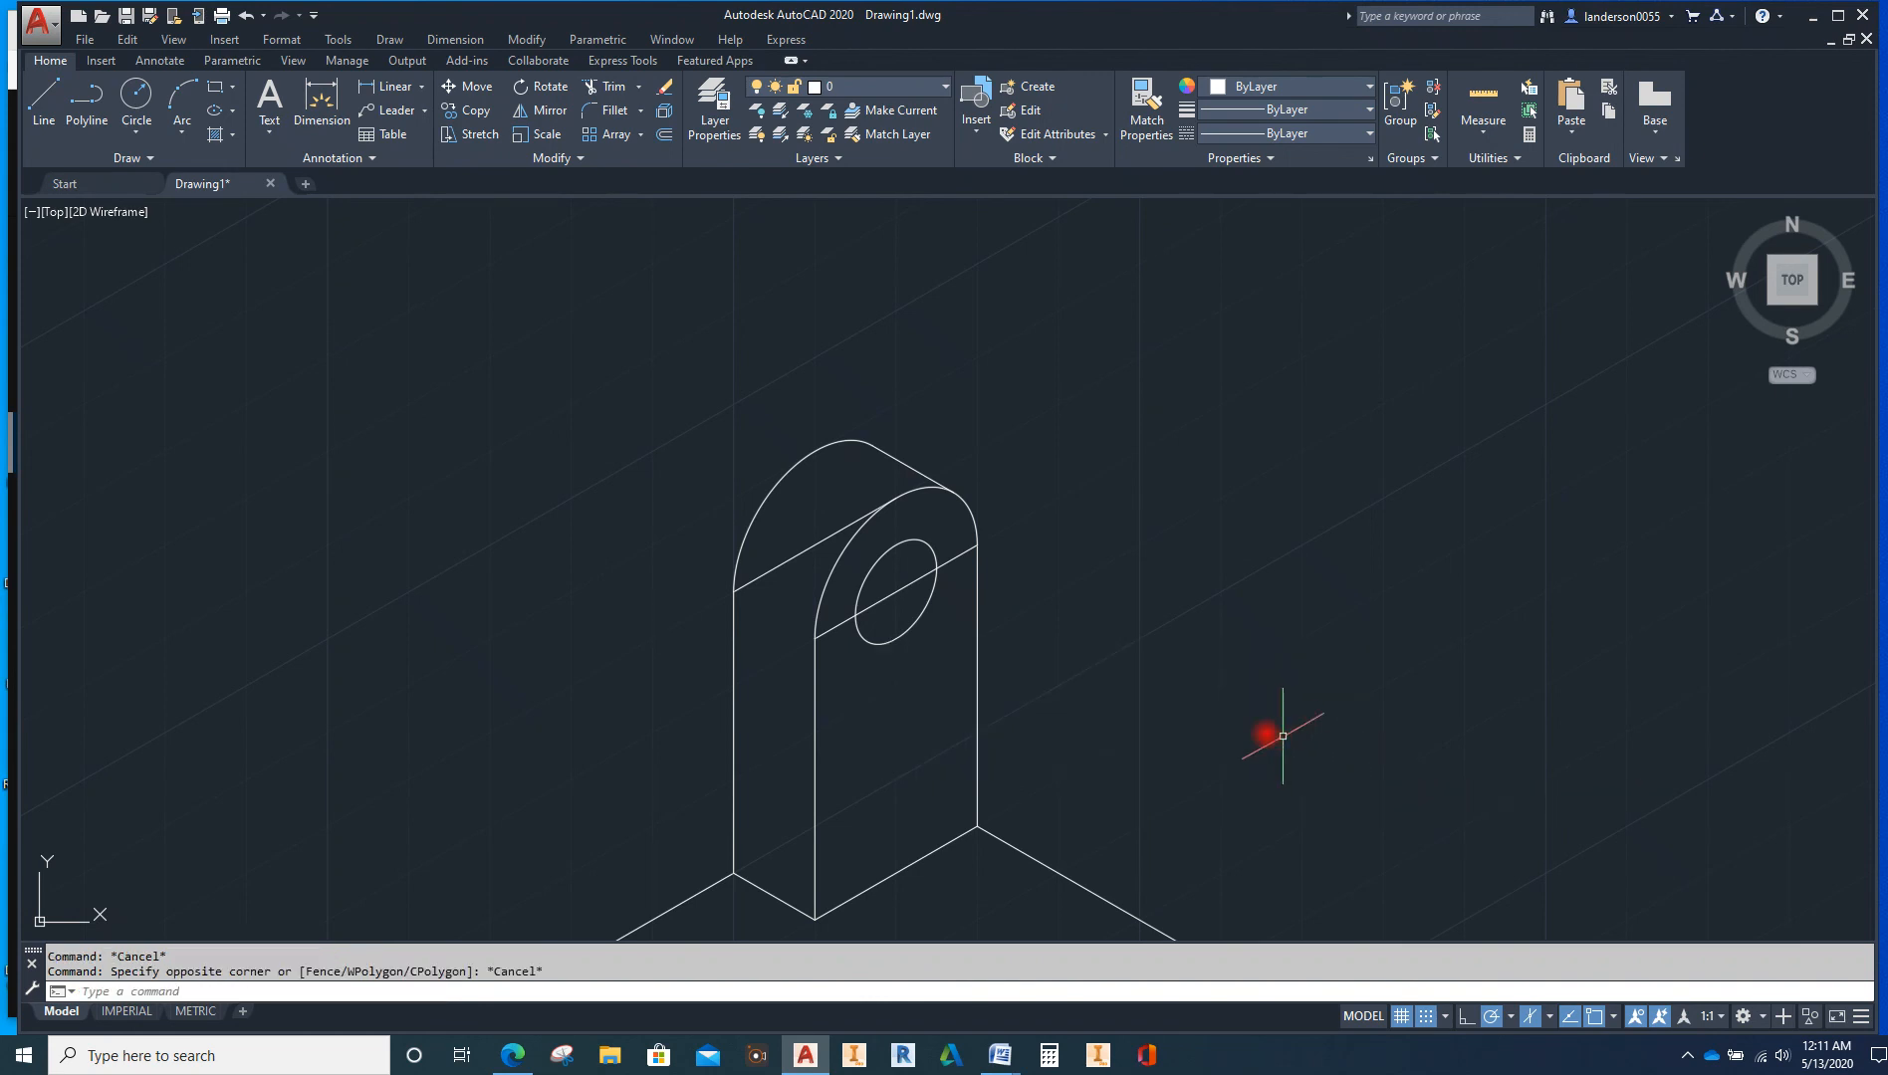
key(Escape)
click(886, 637)
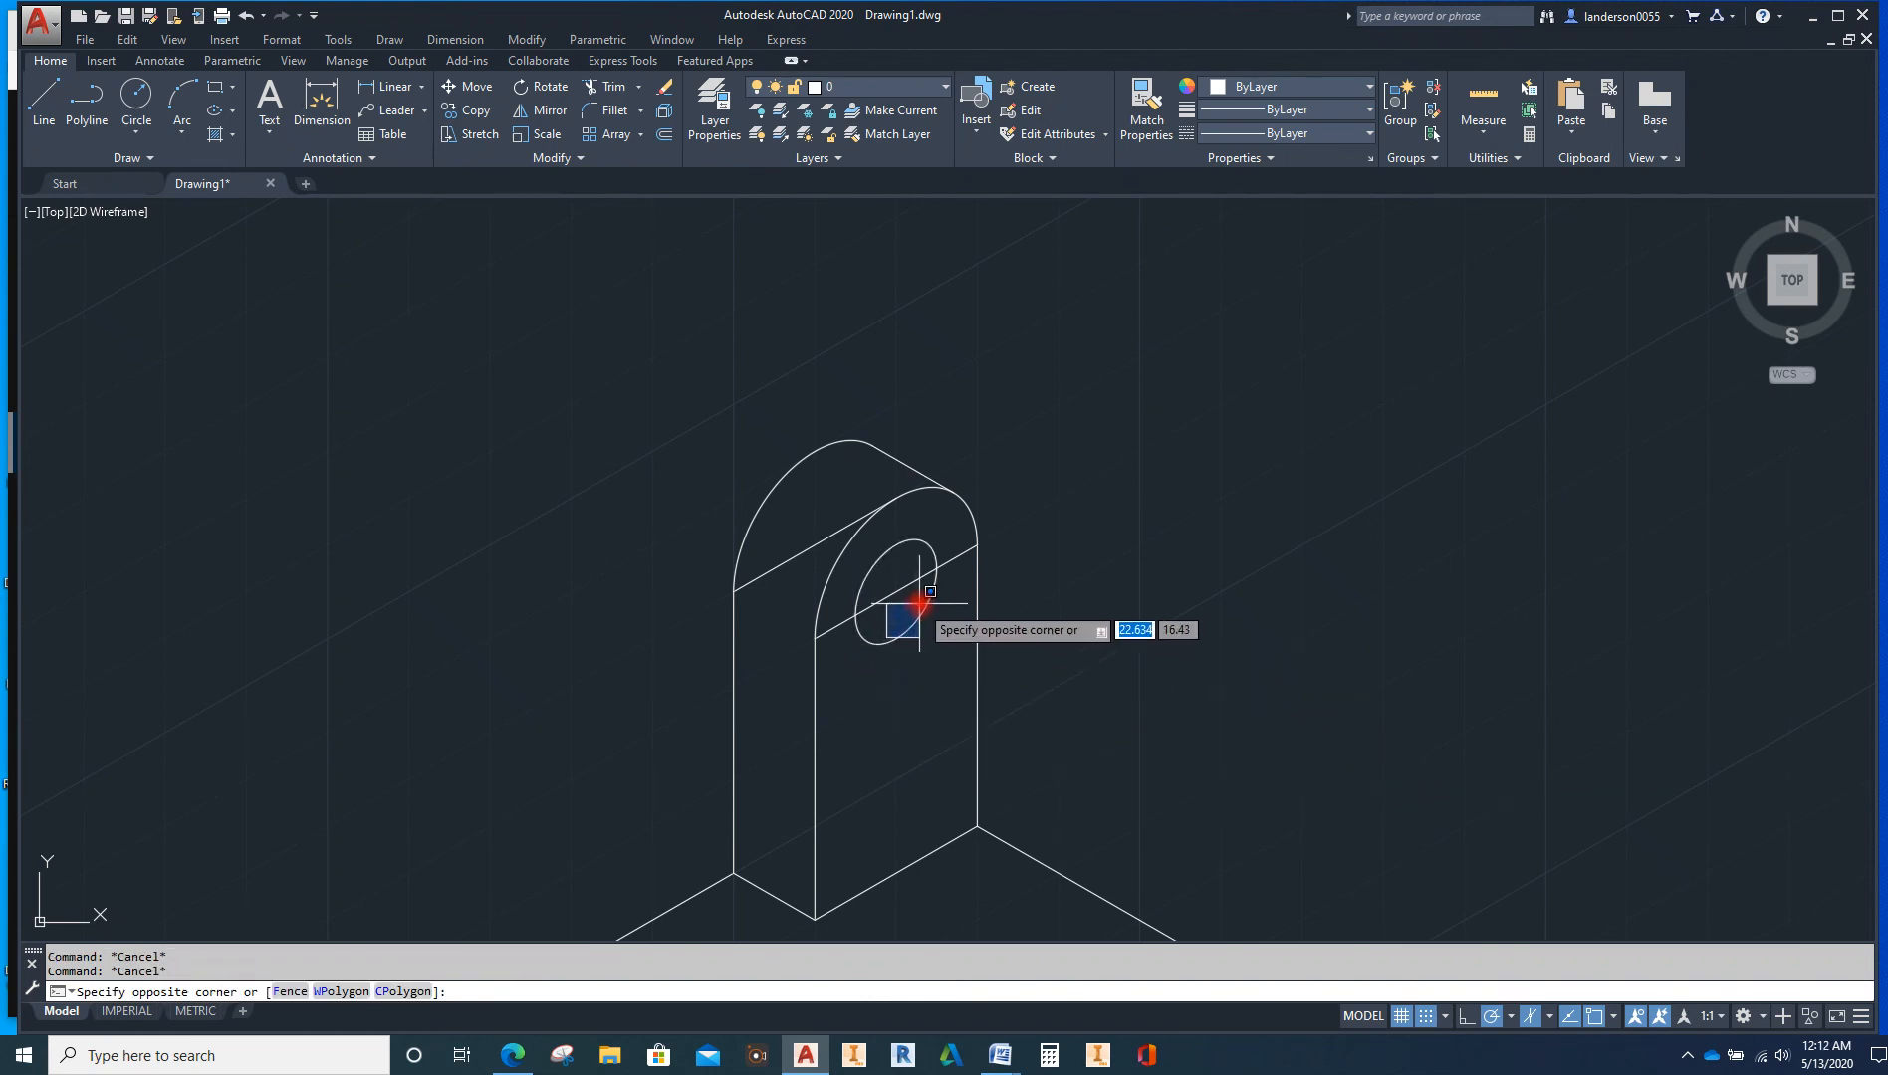
click(905, 629)
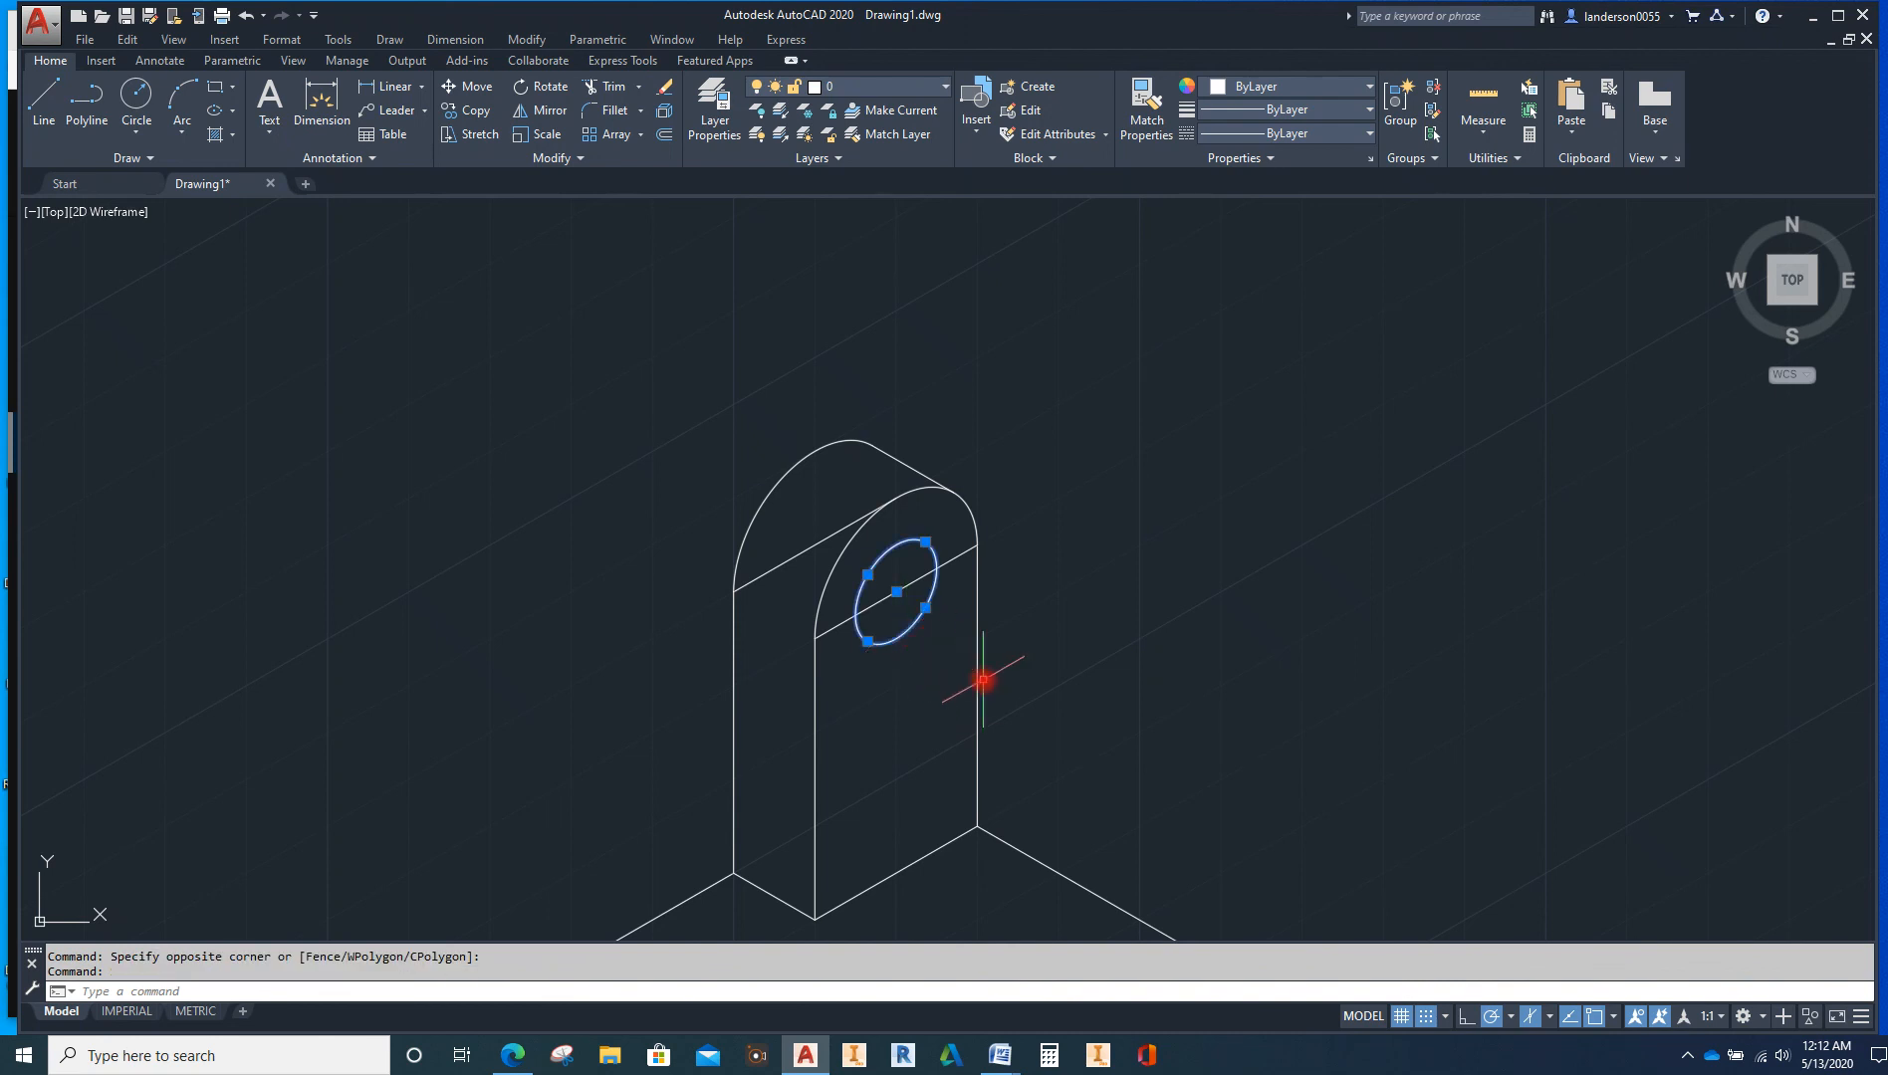
click(474, 111)
click(815, 637)
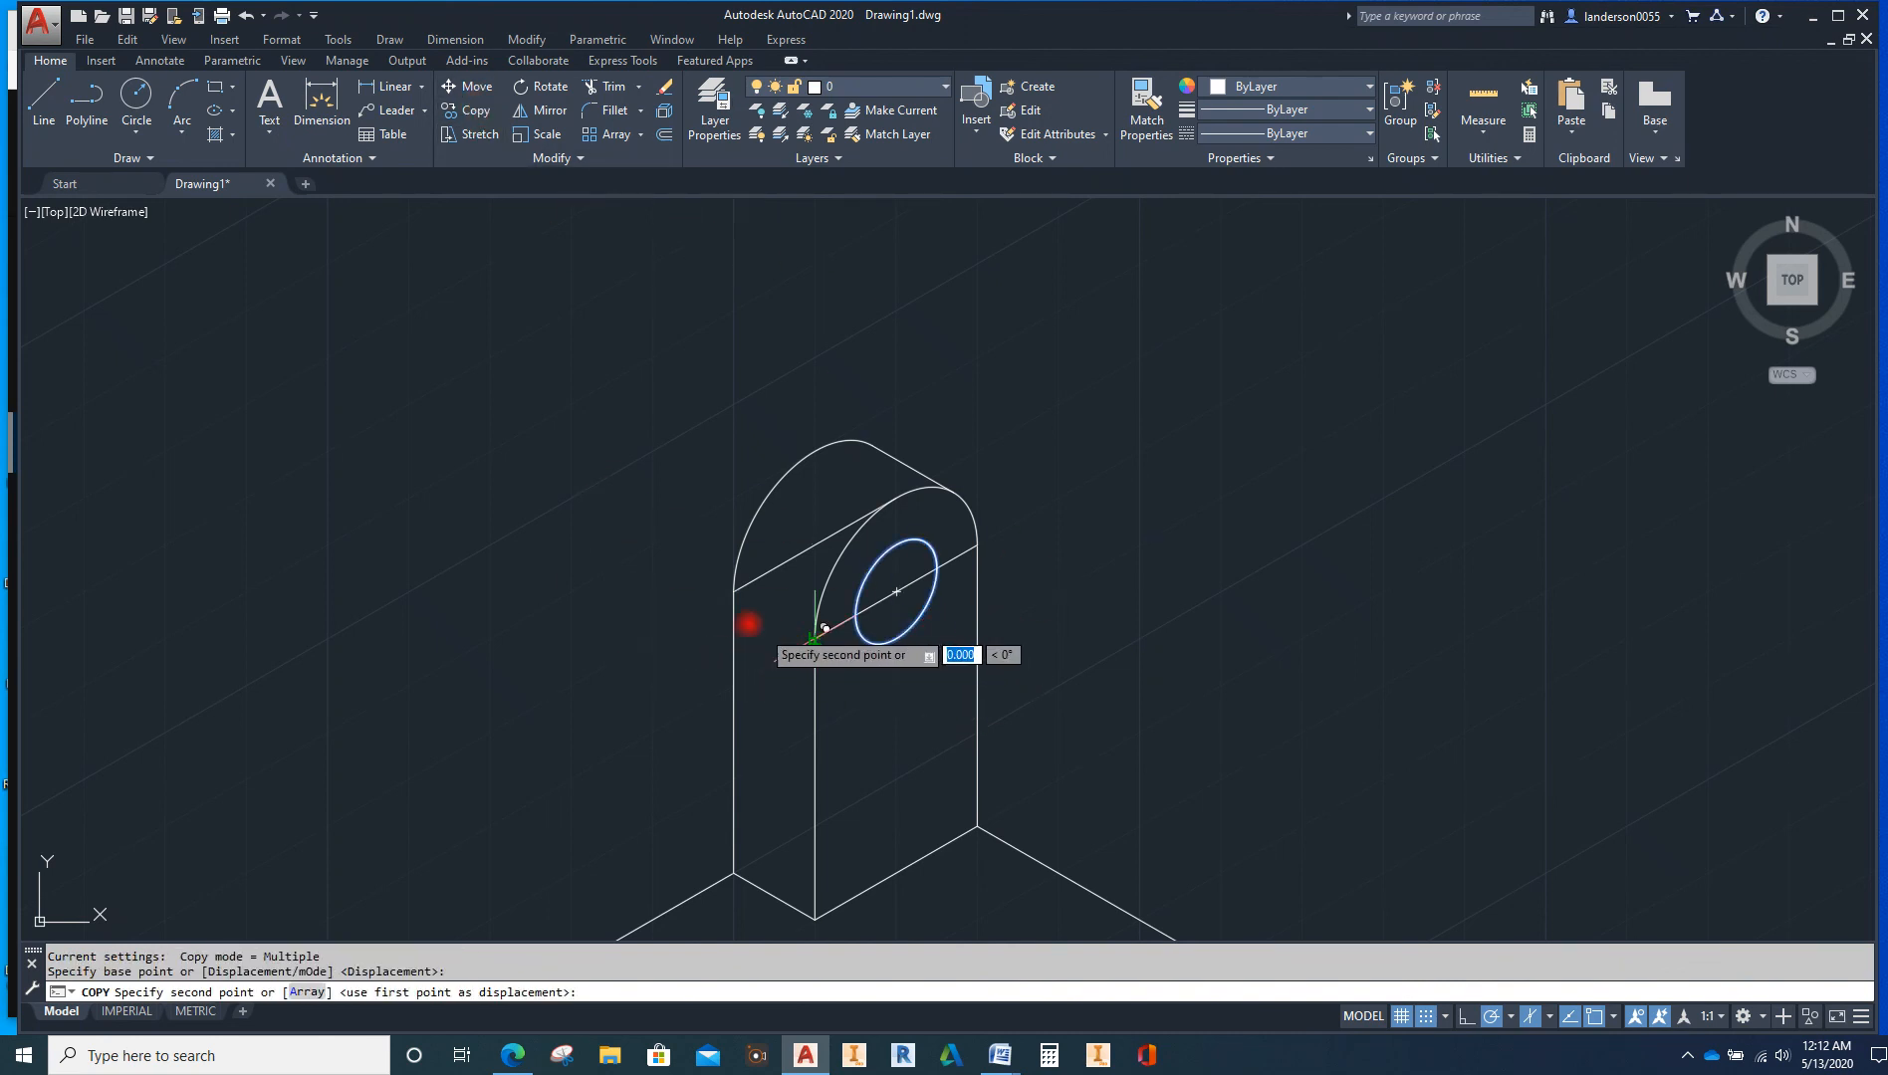
click(735, 592)
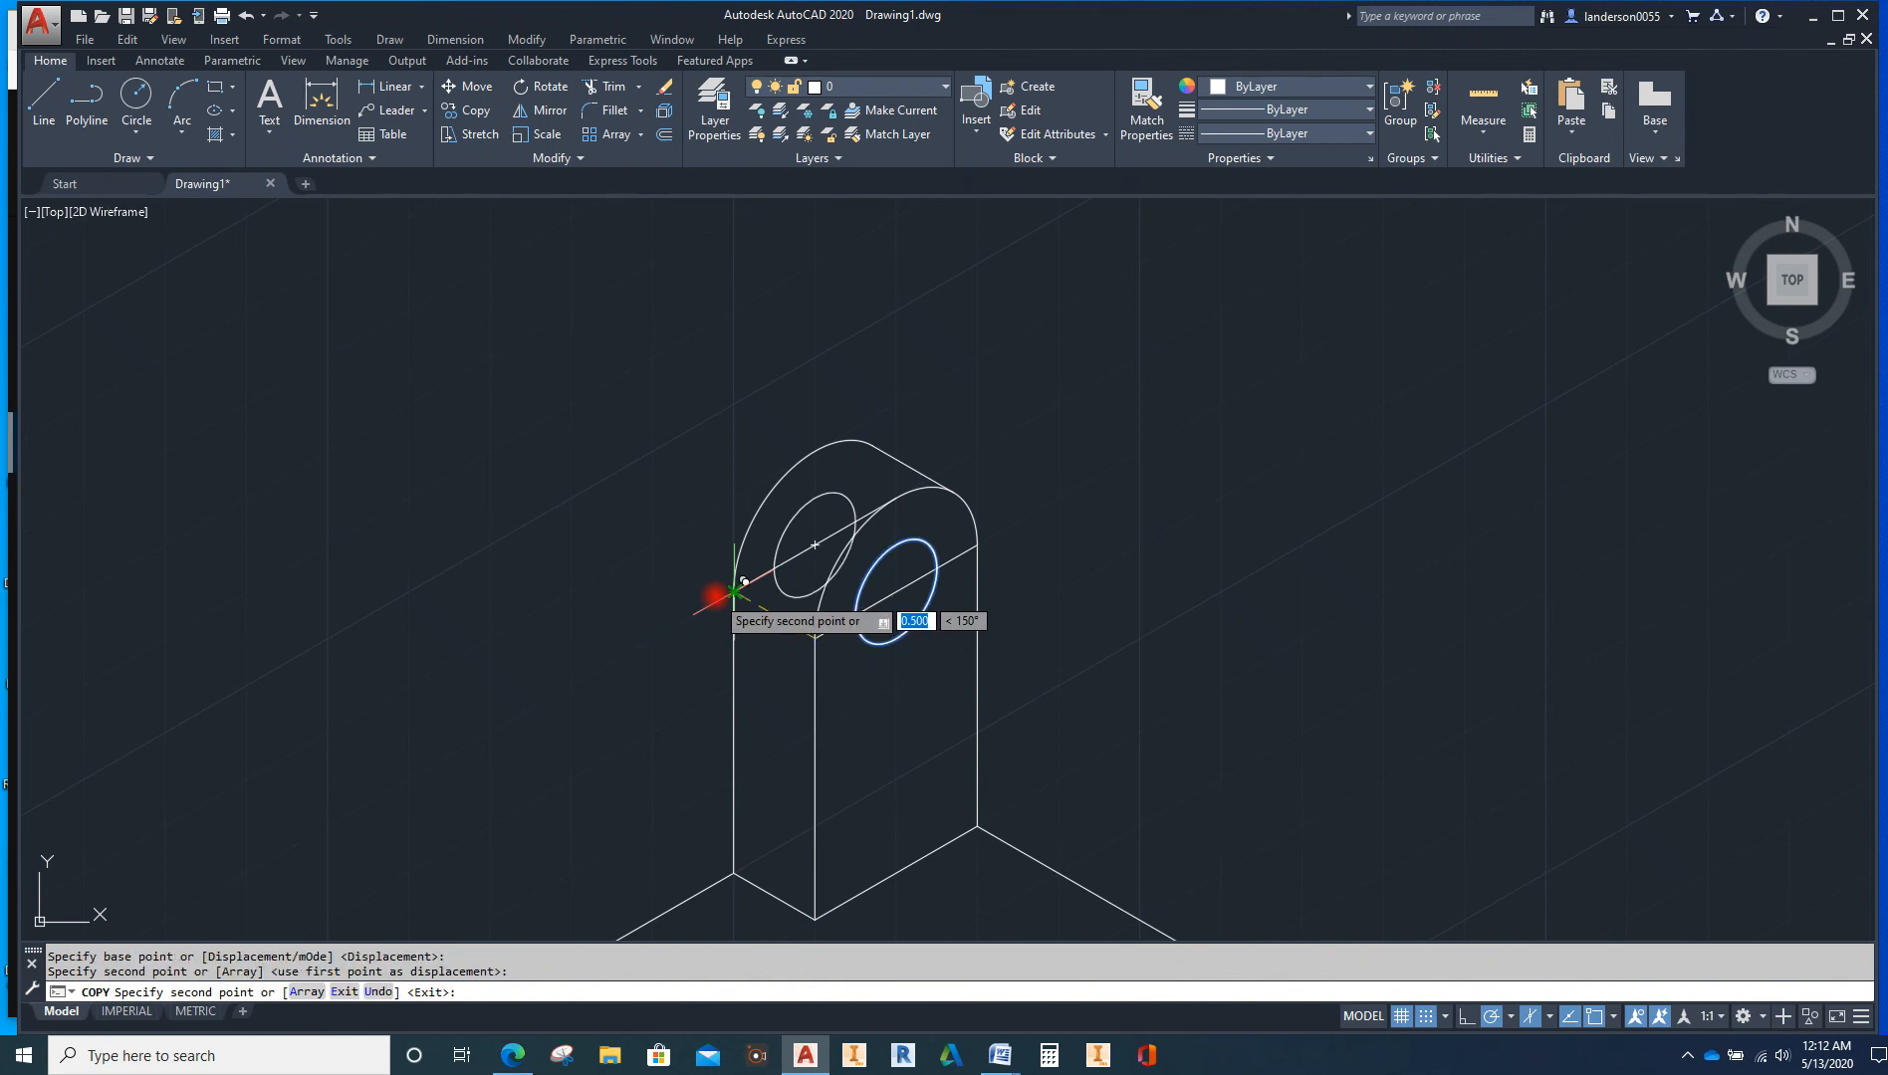
Undo the copy of the hole's isocircle and leave the Copy command
key(ctrl+z)
key(ctrl+z)
key(Escape)
key(Escape)
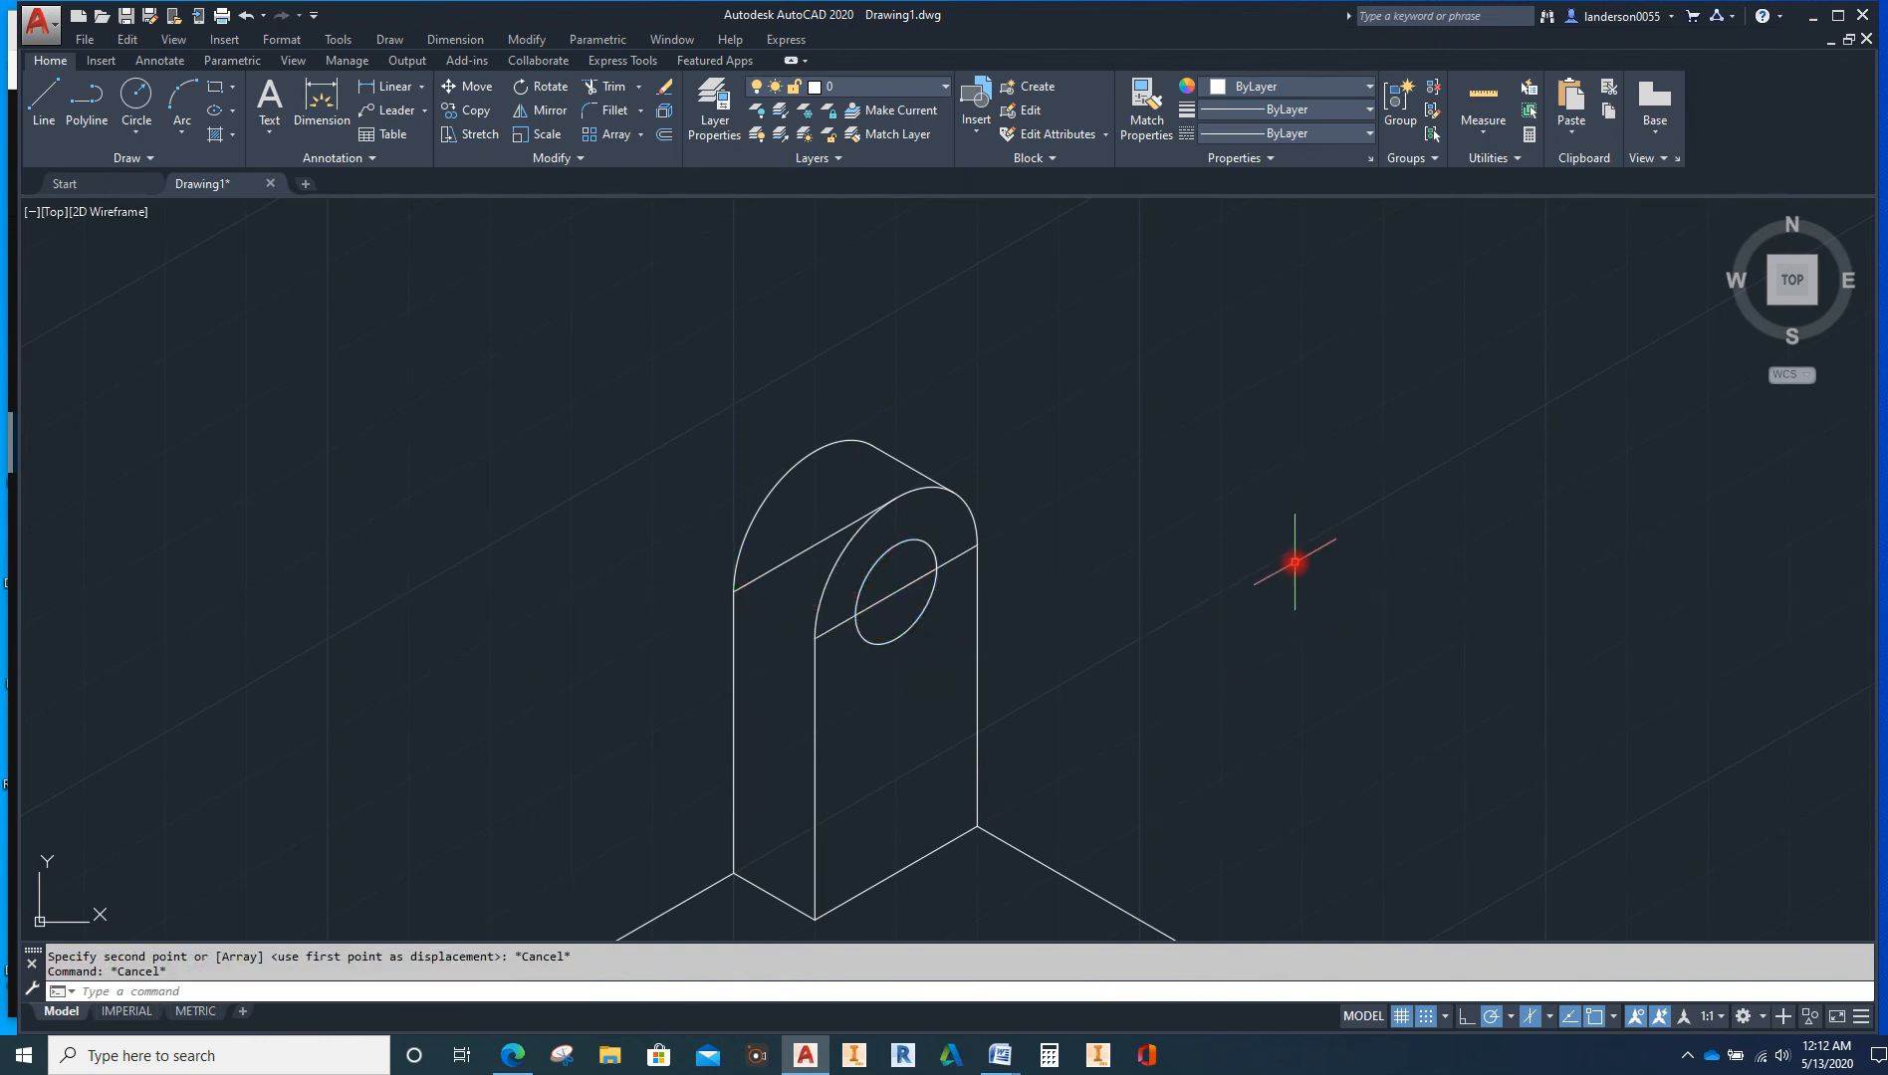
Delete the two slanted construction lines across the rear and front faces of the rounded upright
click(775, 567)
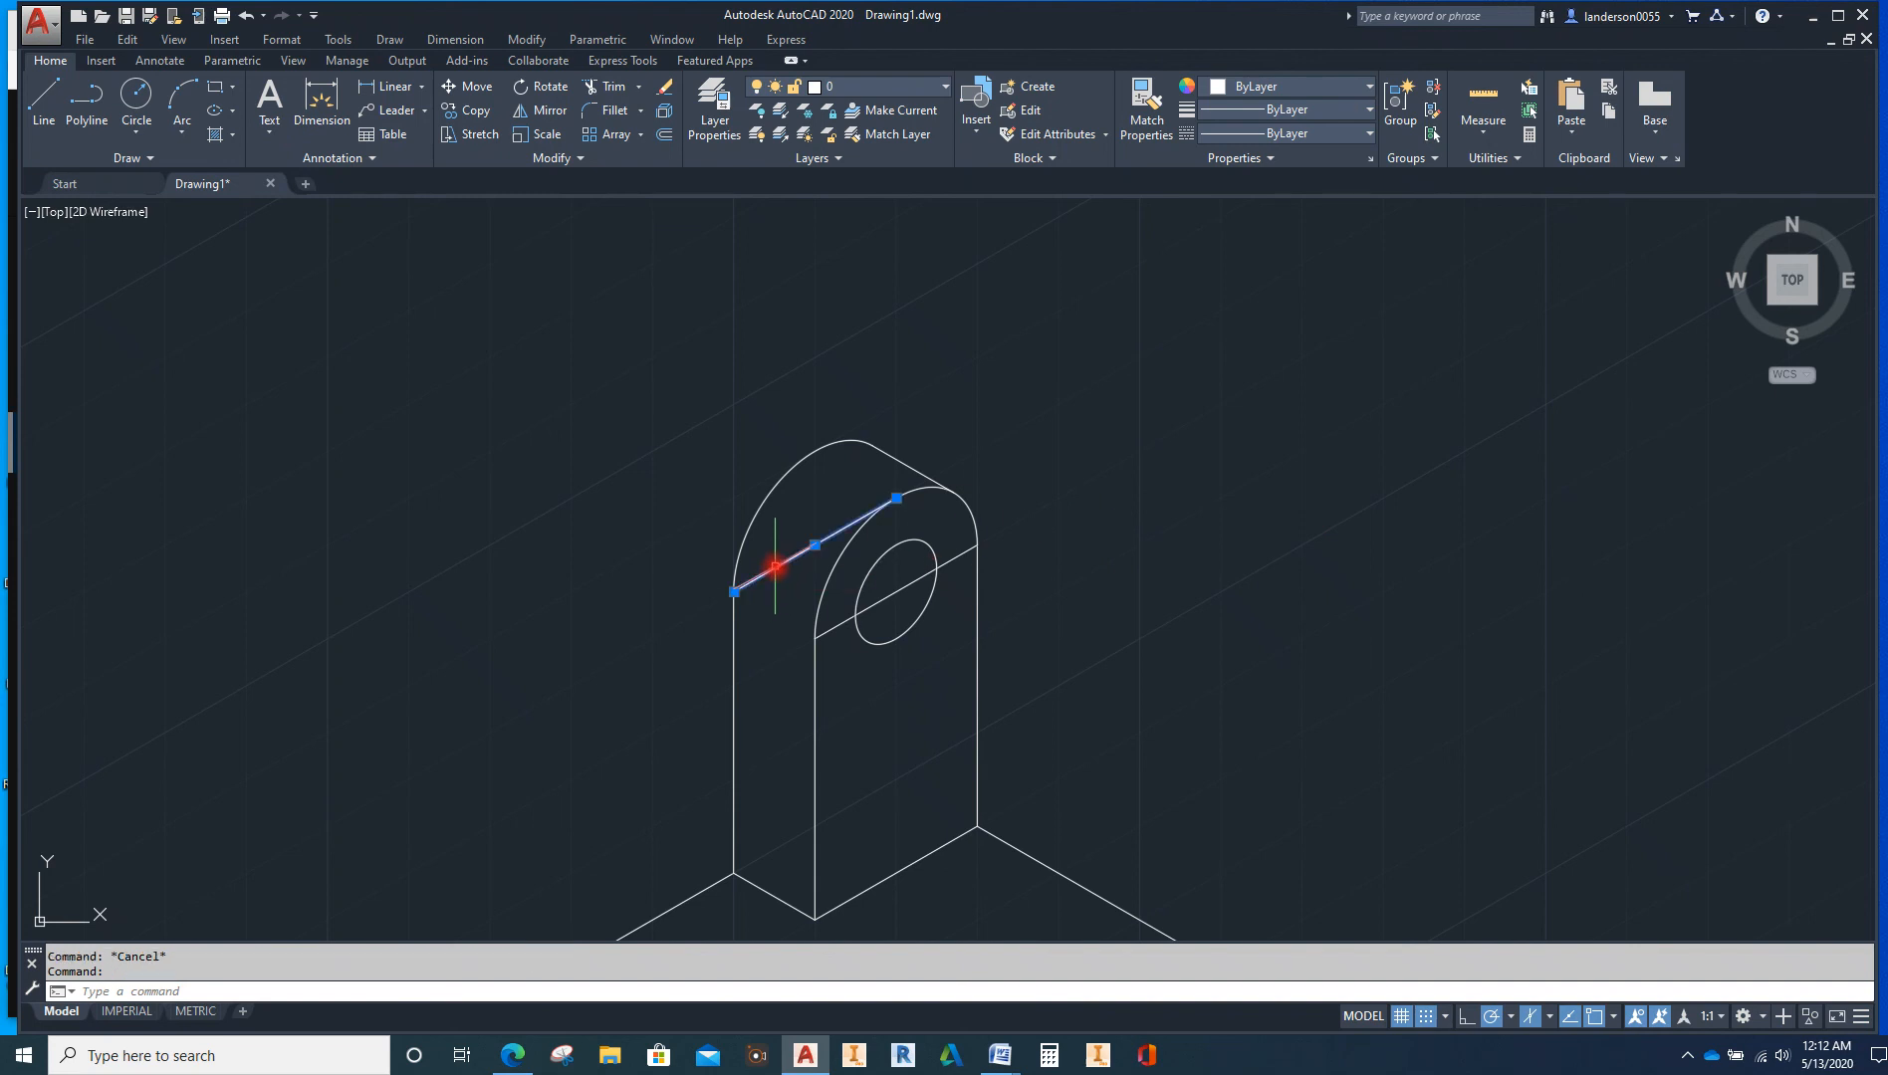
key(Delete)
click(954, 560)
key(Delete)
scroll(1121, 602, down, 2)
middle_drag(1121, 603, 1047, 410)
scroll(1046, 410, down, 2)
middle_drag(1176, 455, 1176, 497)
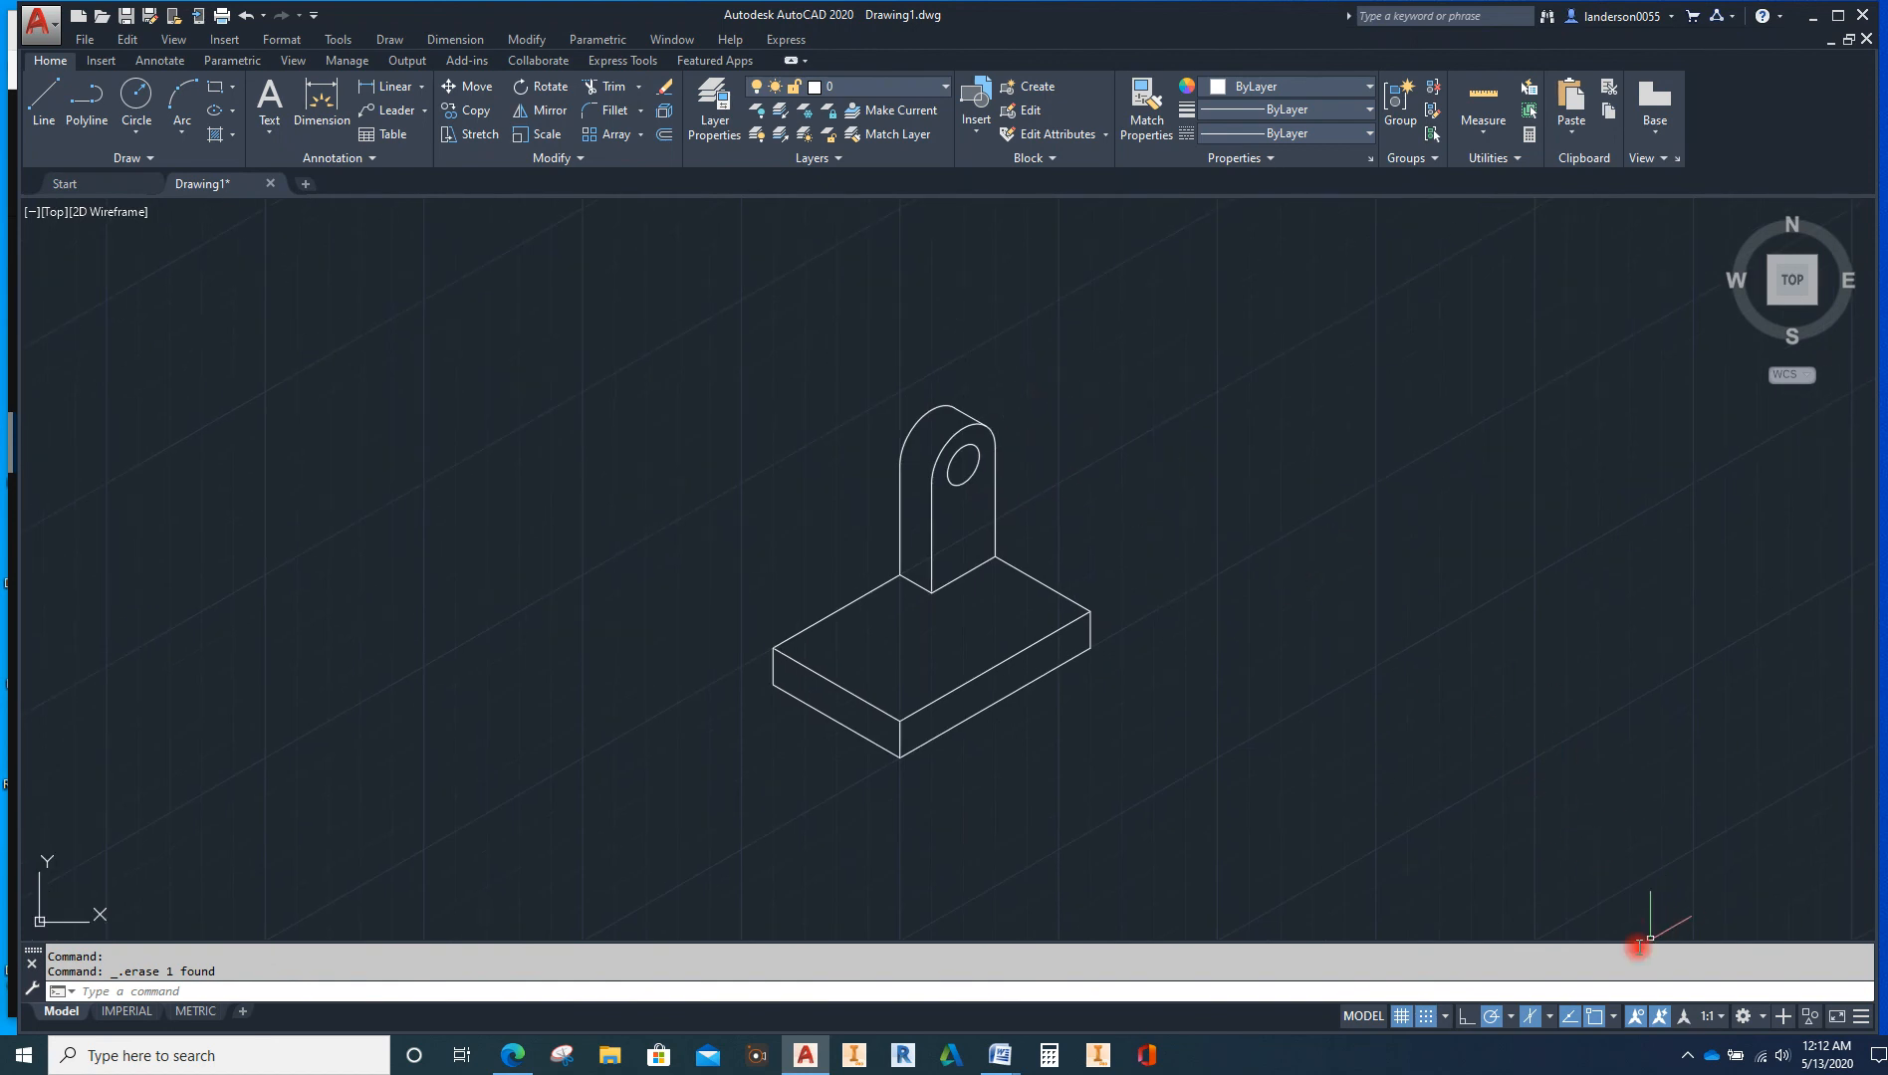
Switch the isometric drawing plane to isoplane Top
click(1548, 1017)
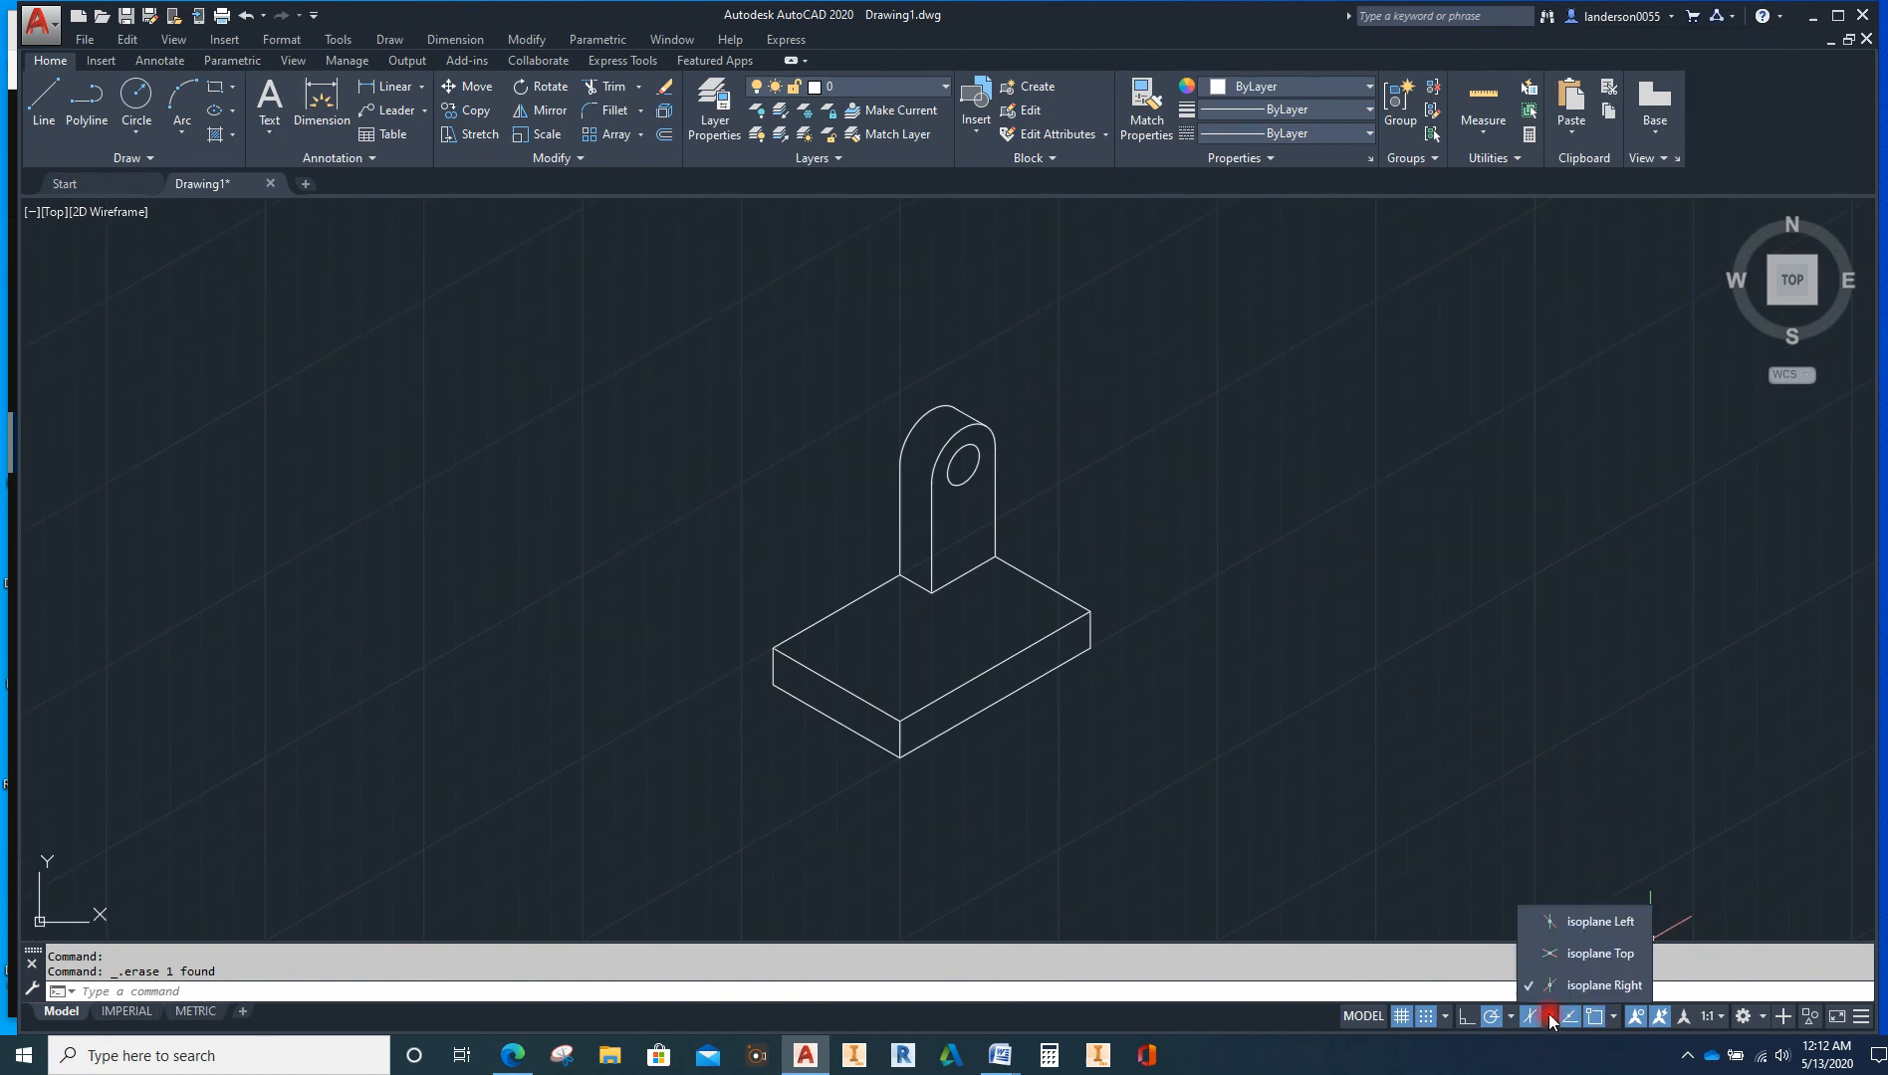
click(1594, 954)
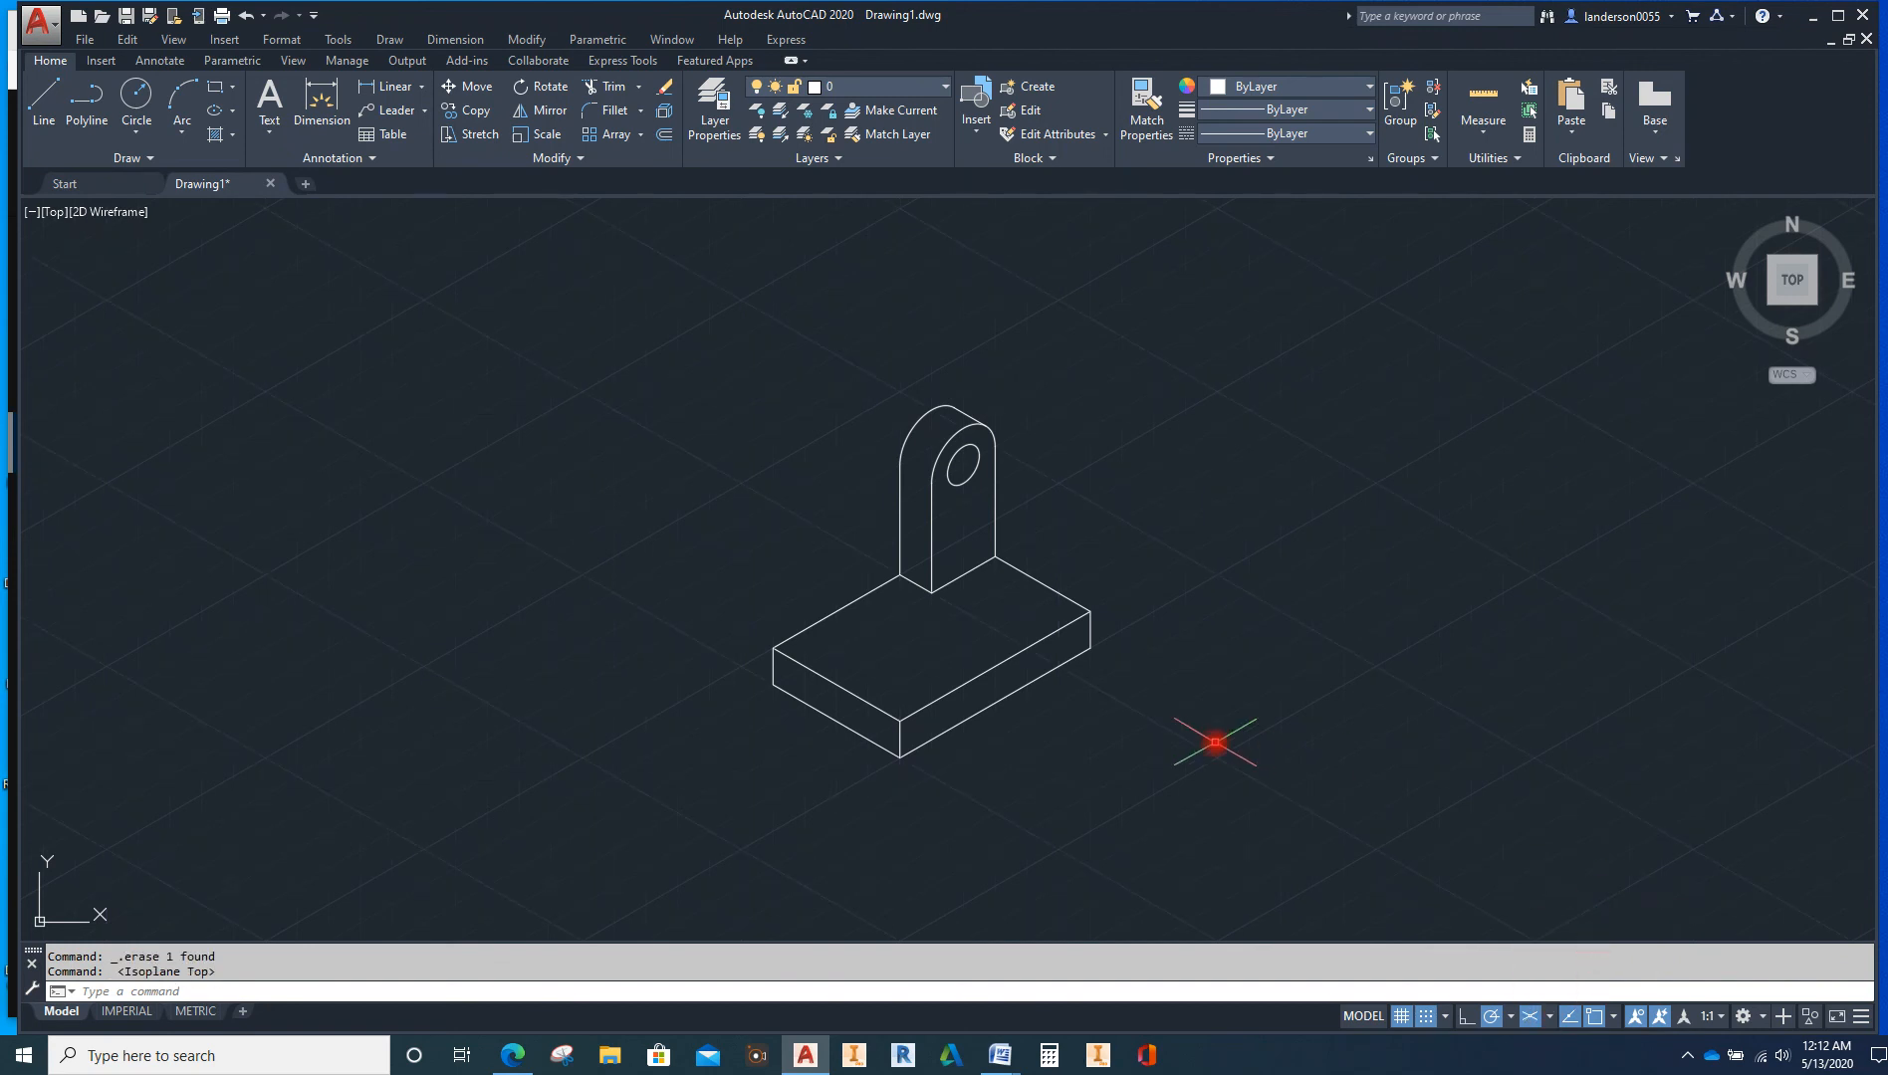
middle_drag(1265, 611, 1191, 722)
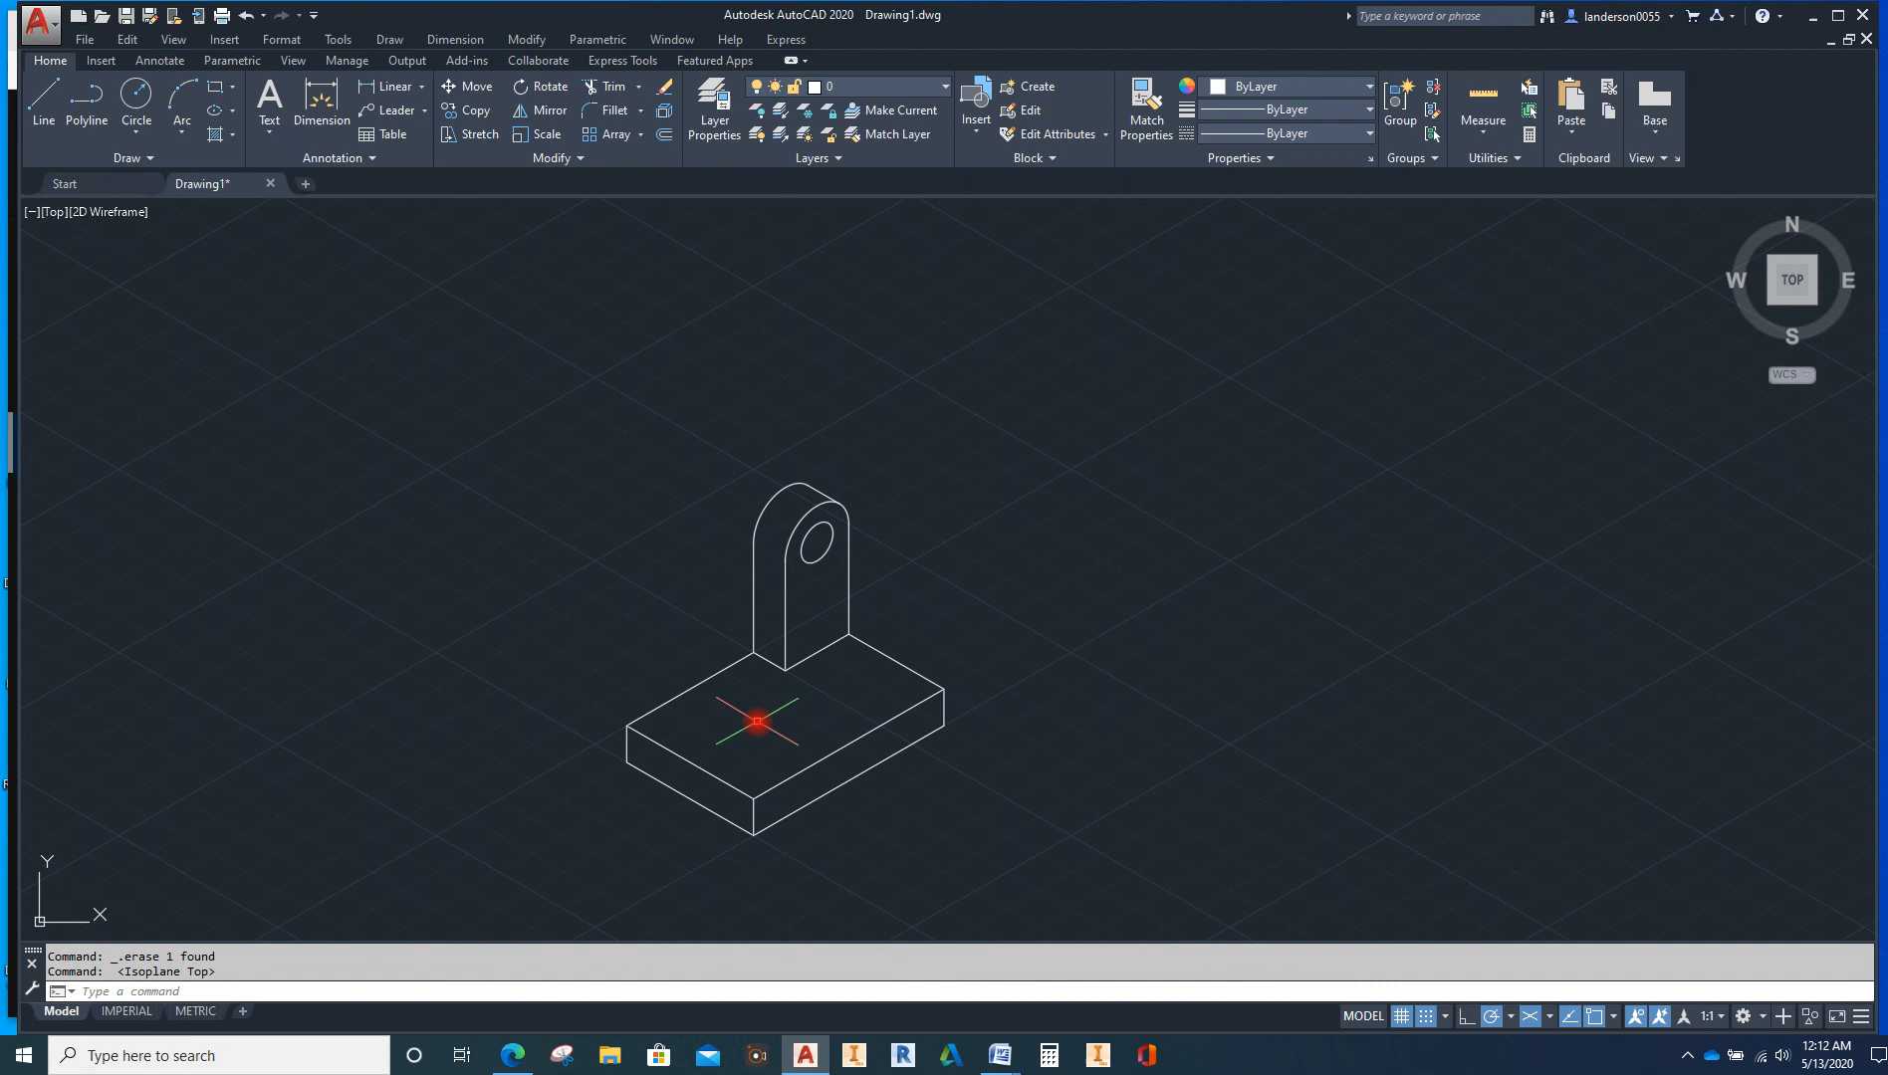
text(el)
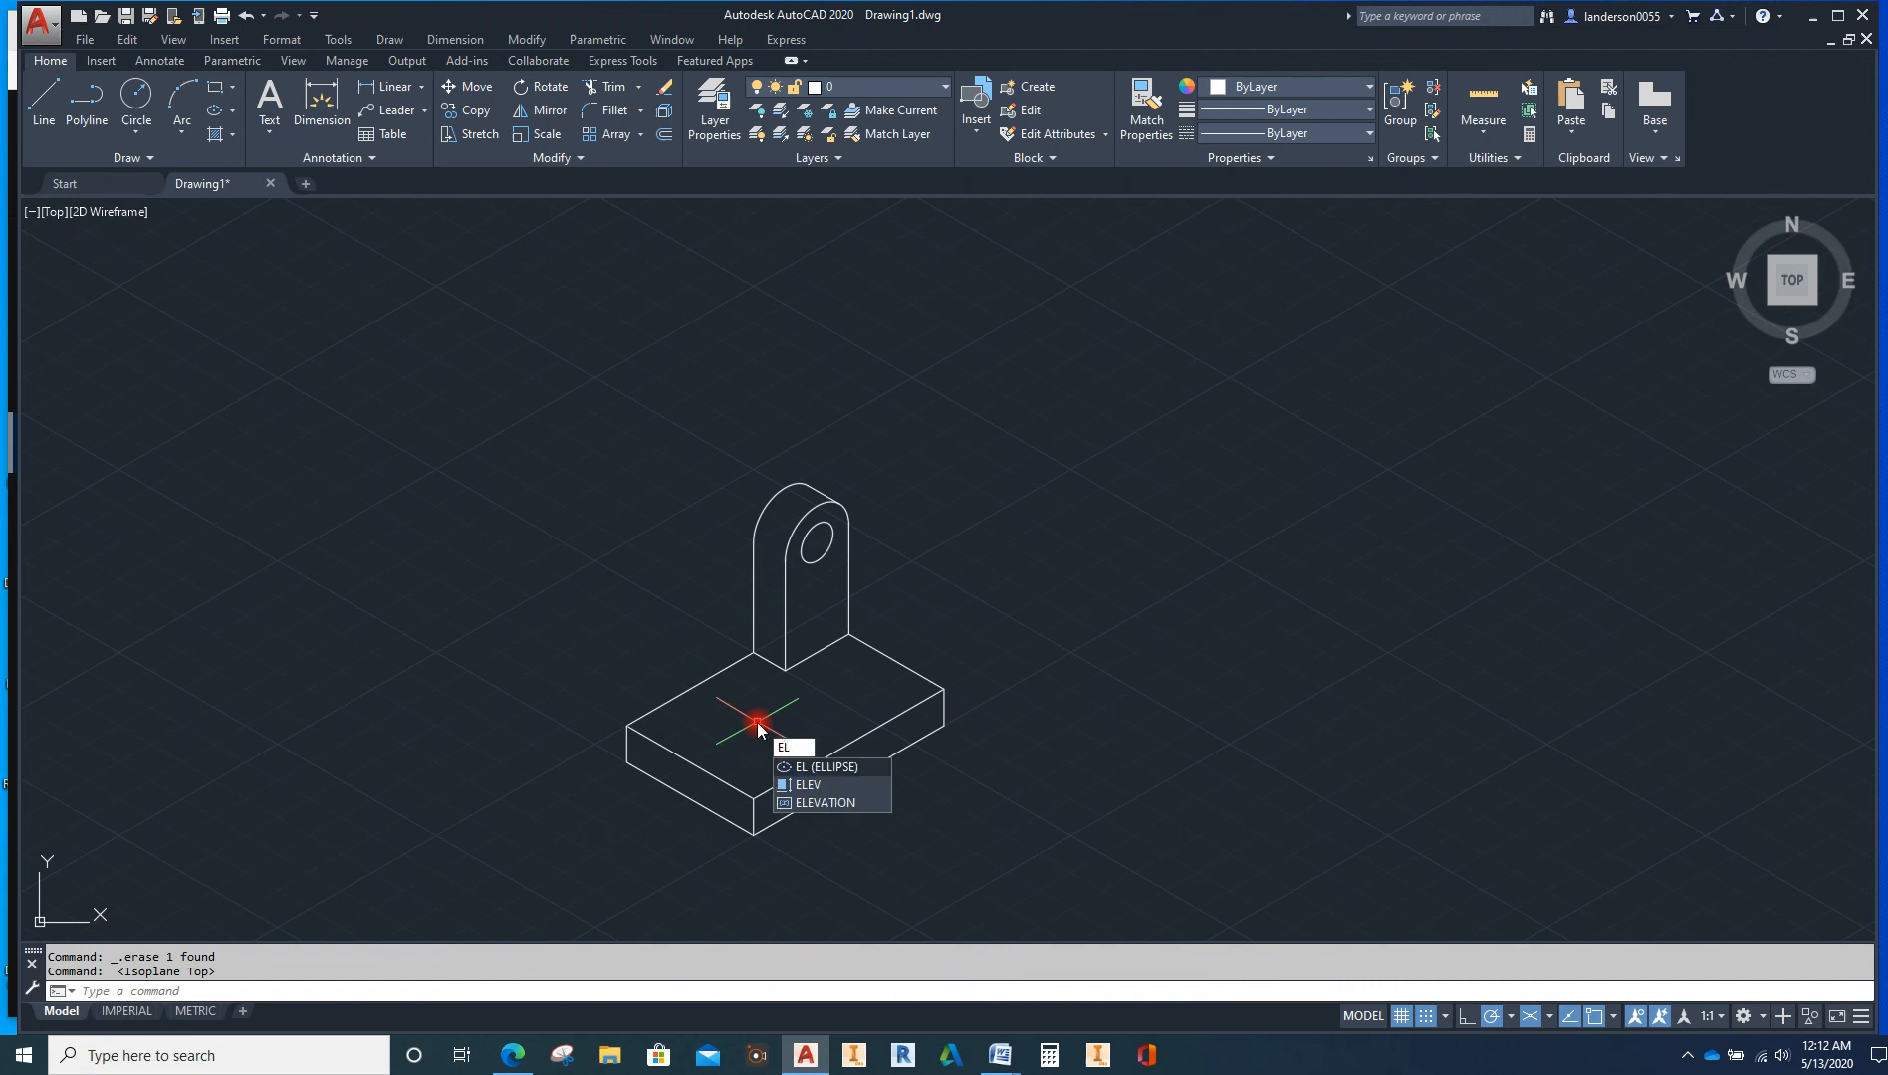
key(Return)
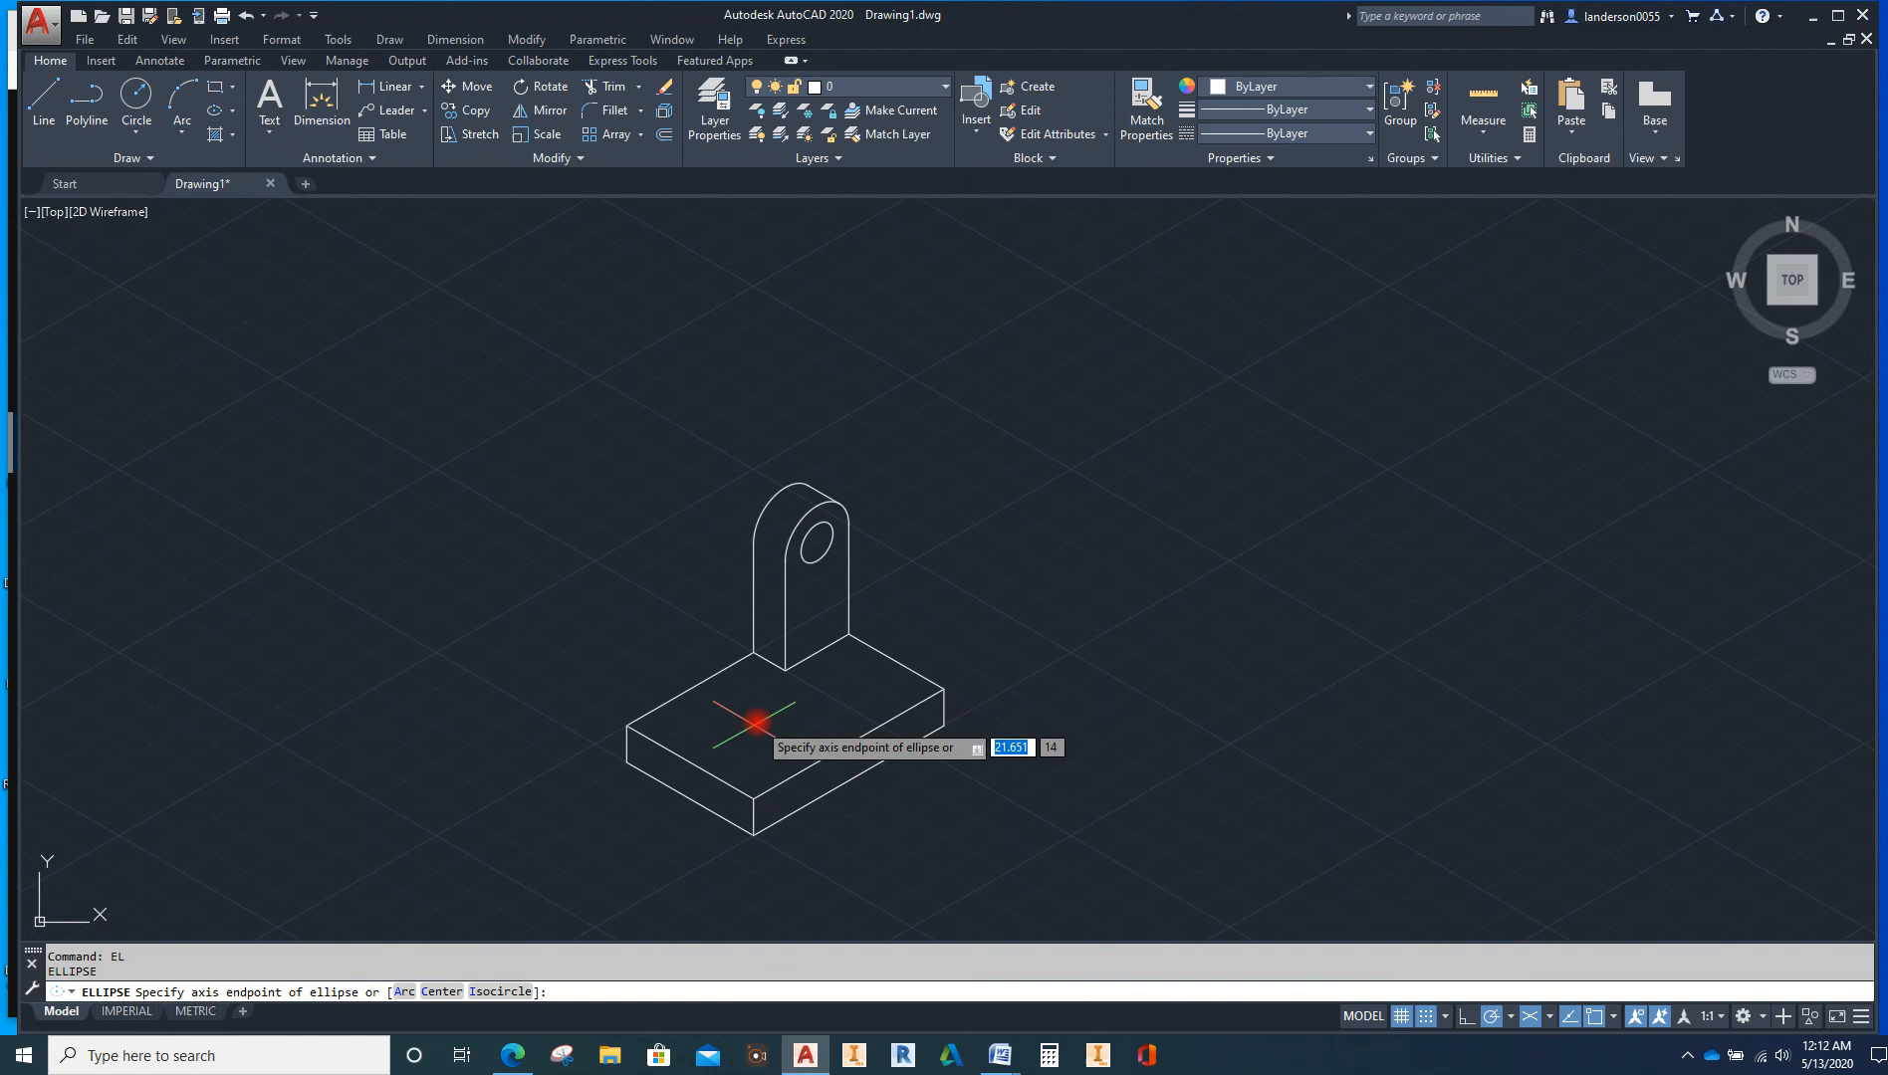
key(Down)
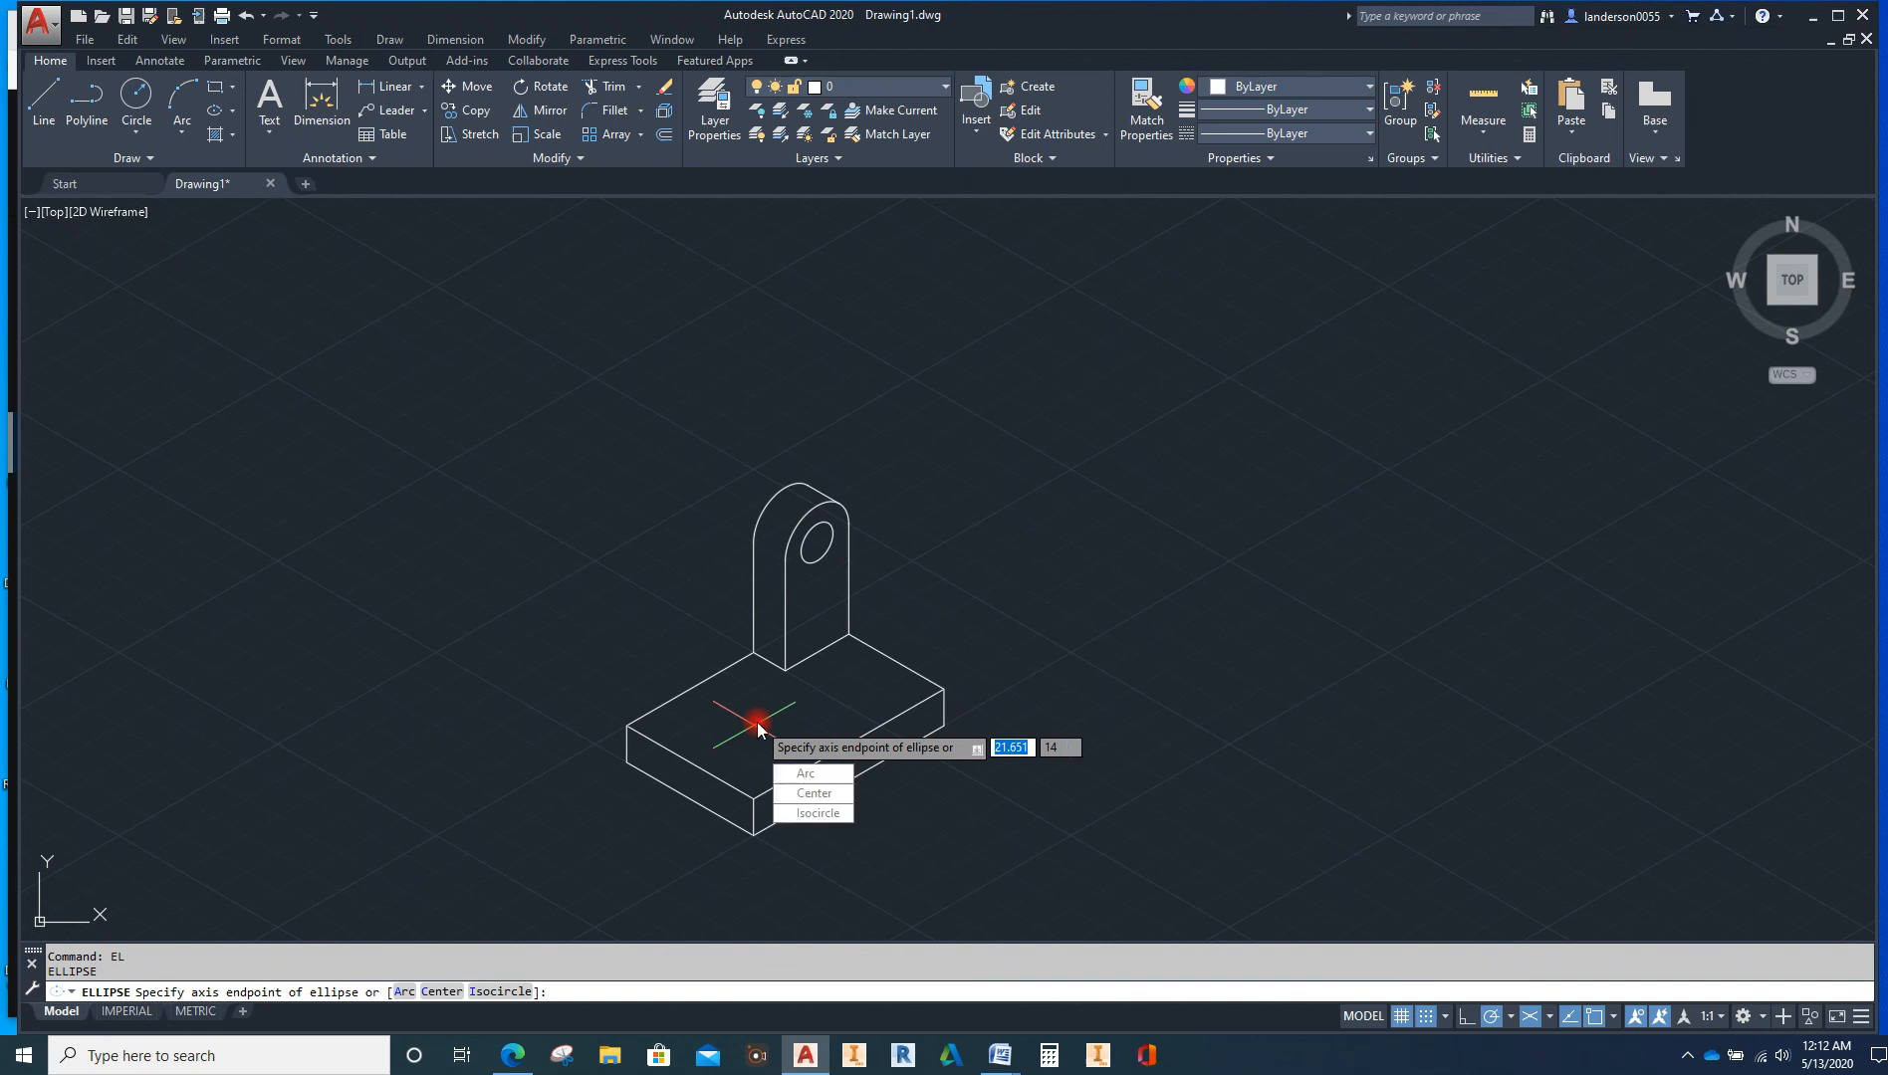
click(815, 812)
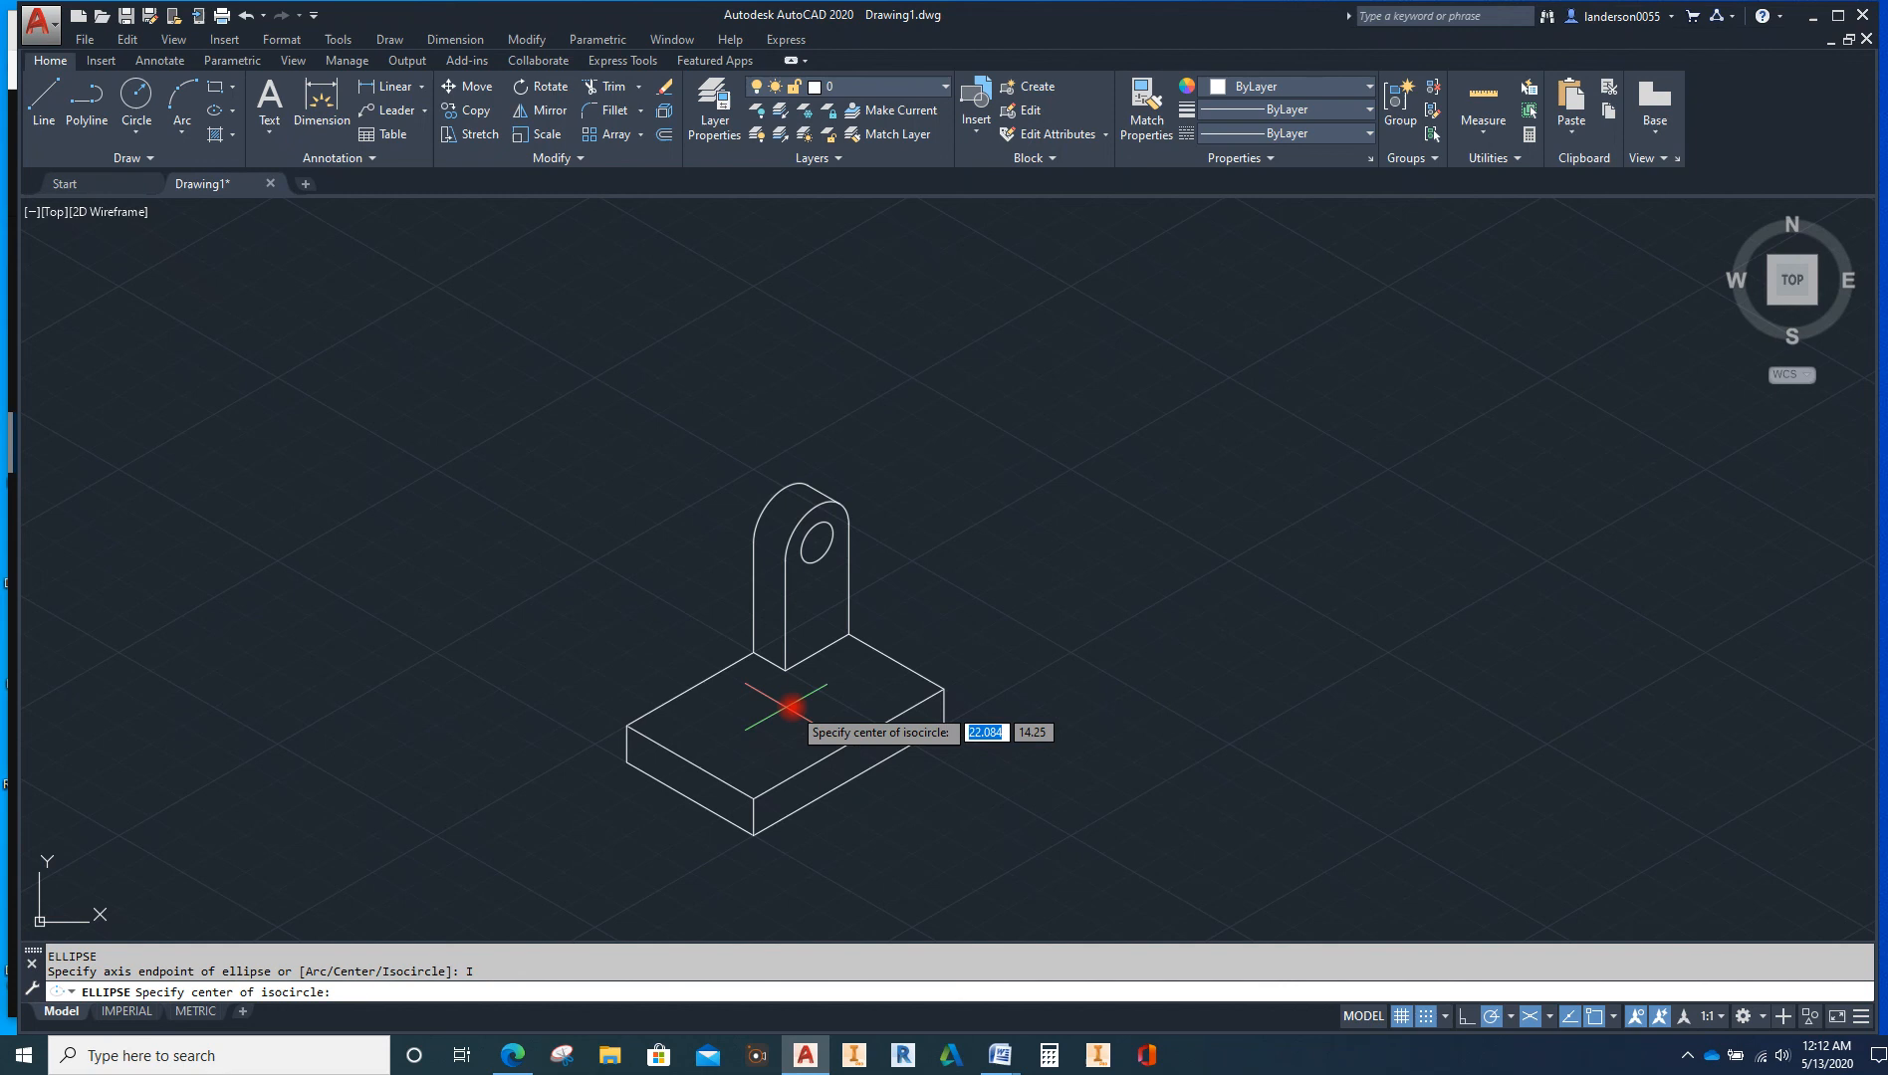
key(Escape)
key(Escape)
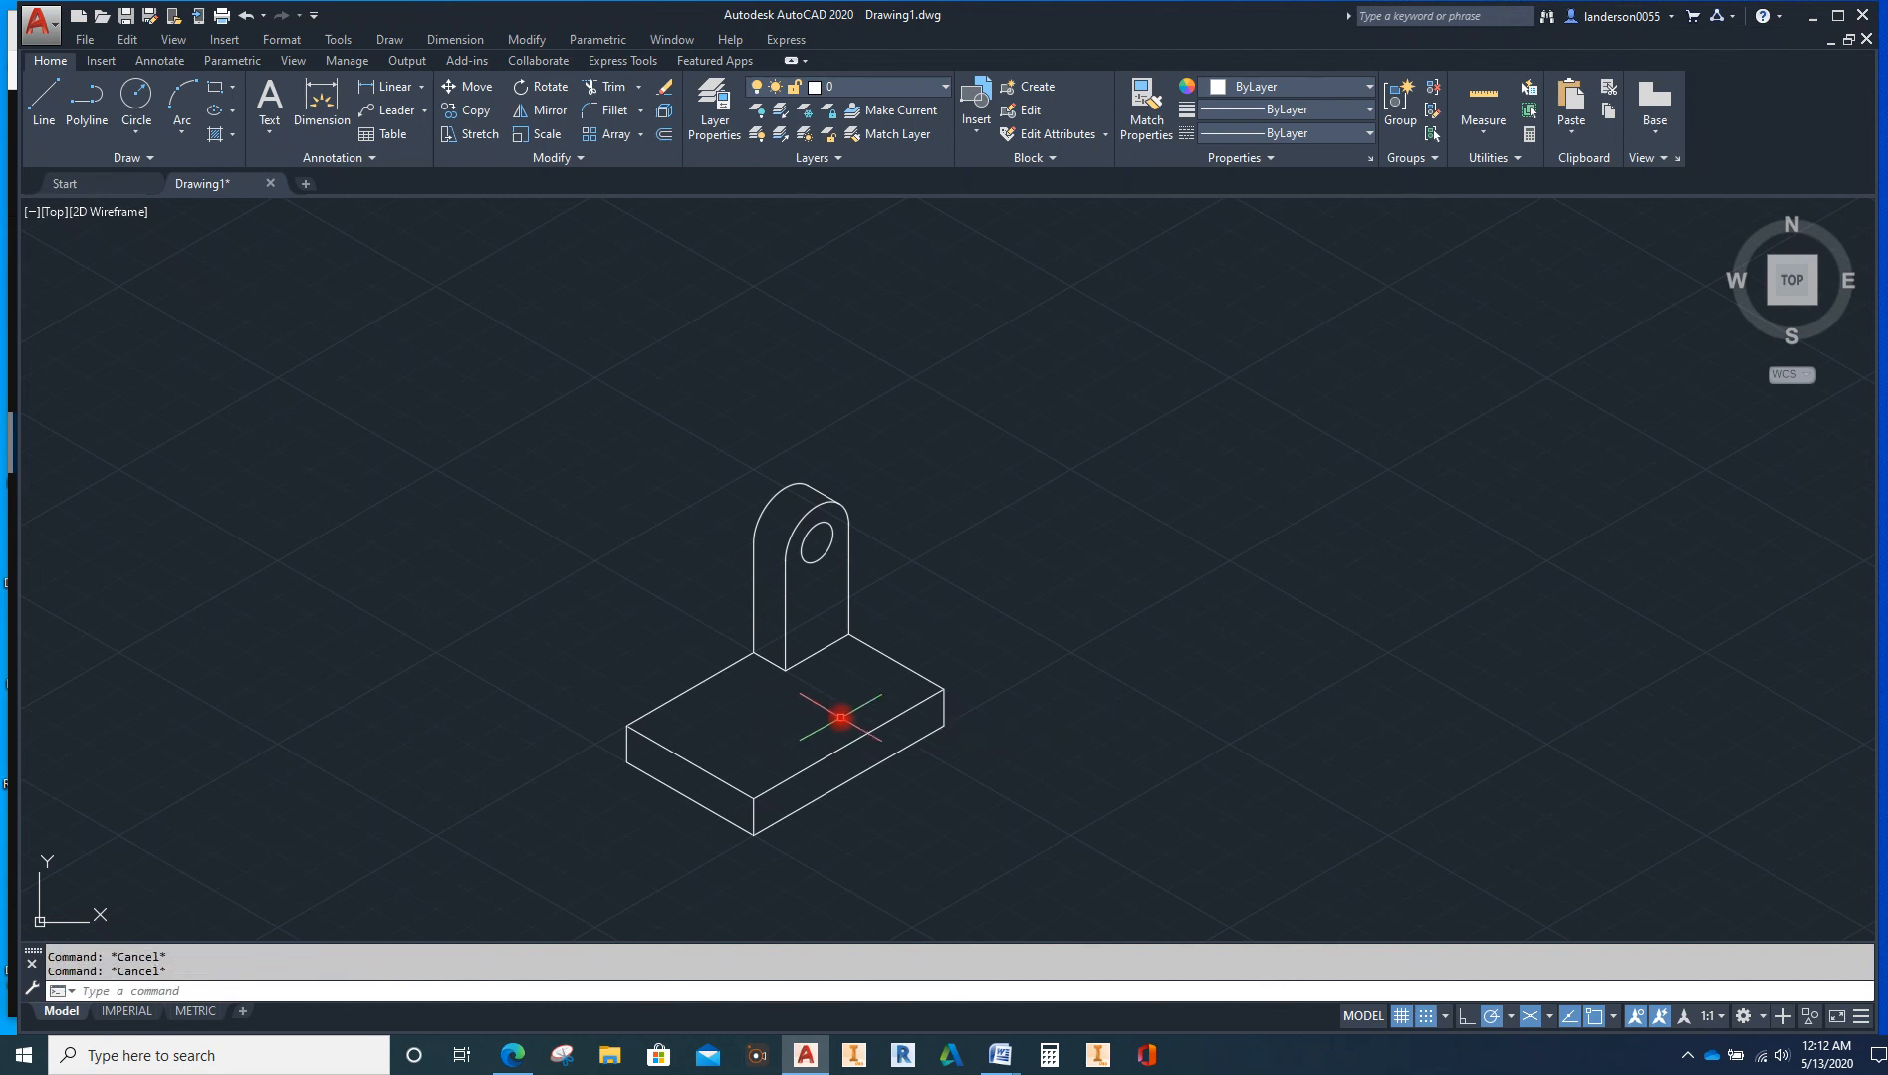
Draw a construction line from the base's front top corner about 0.5 along the long edge, continuing across the top face parallel to the short edge
click(44, 100)
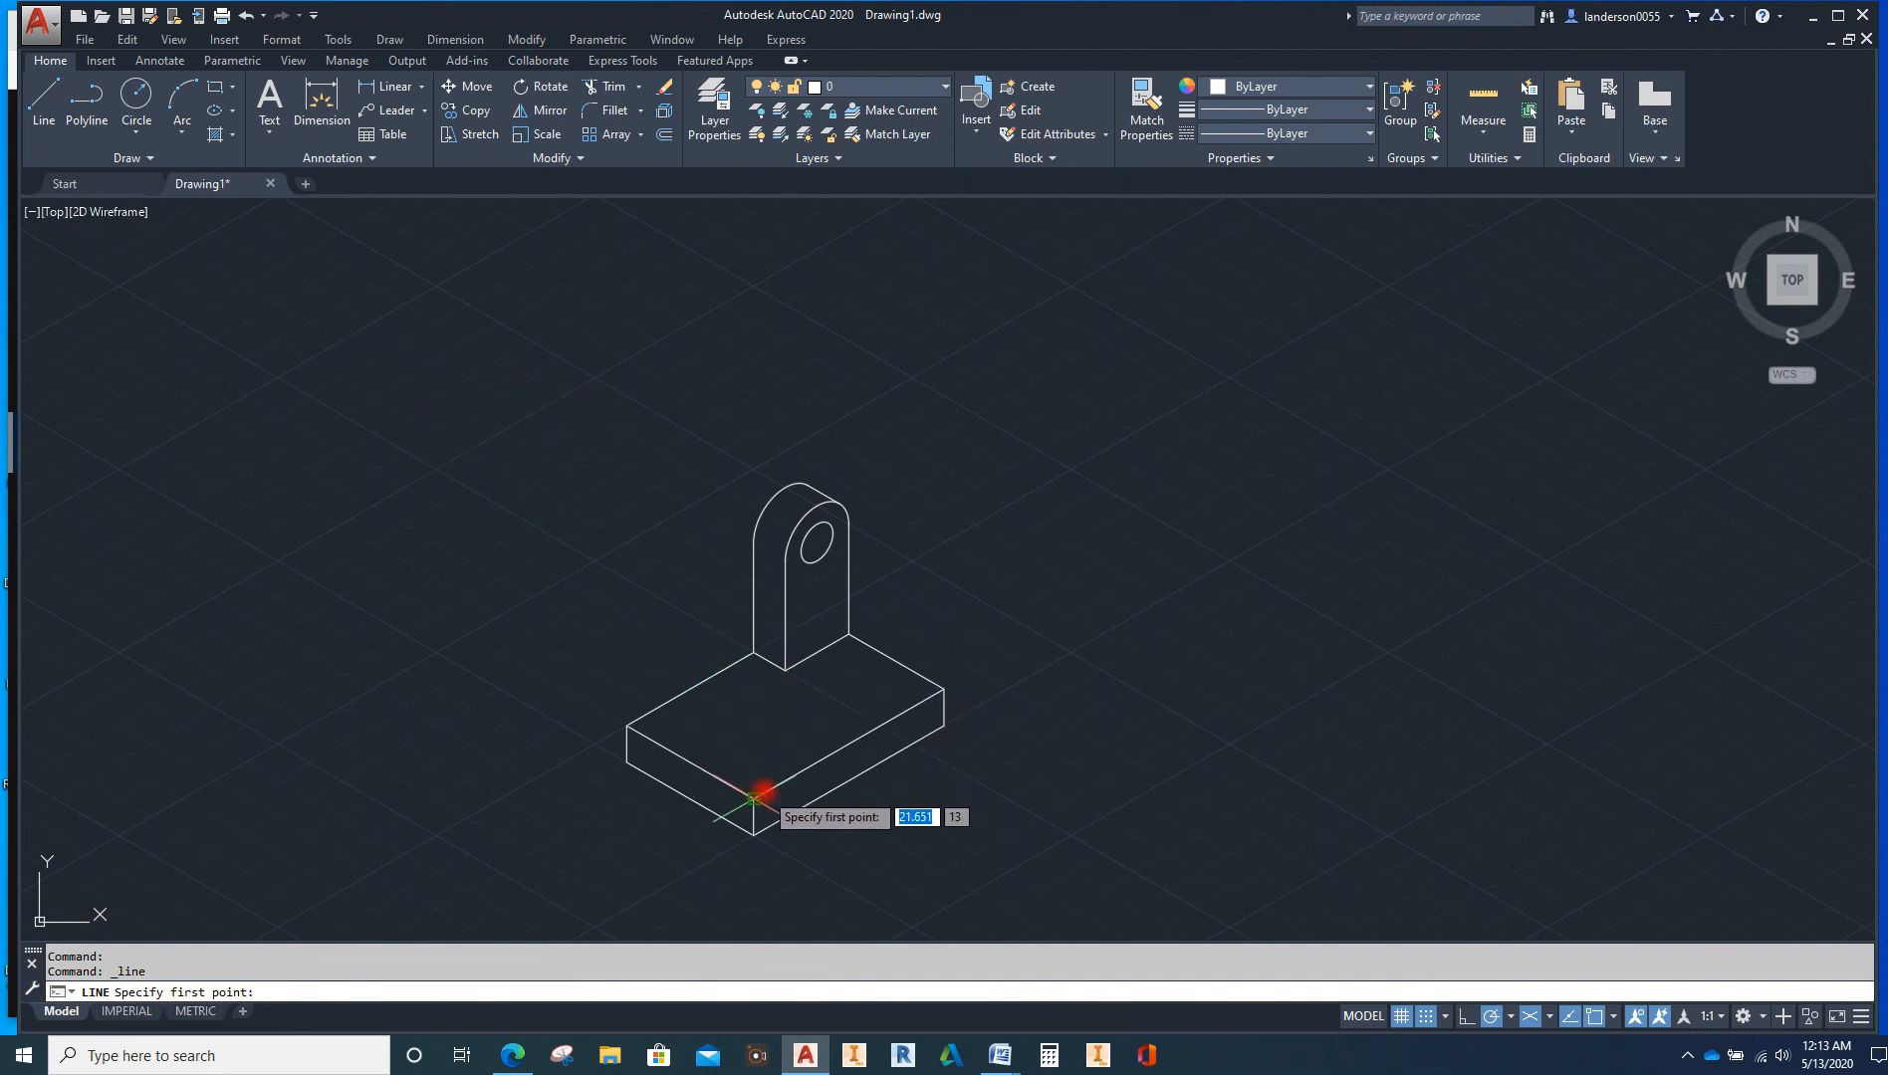
click(753, 799)
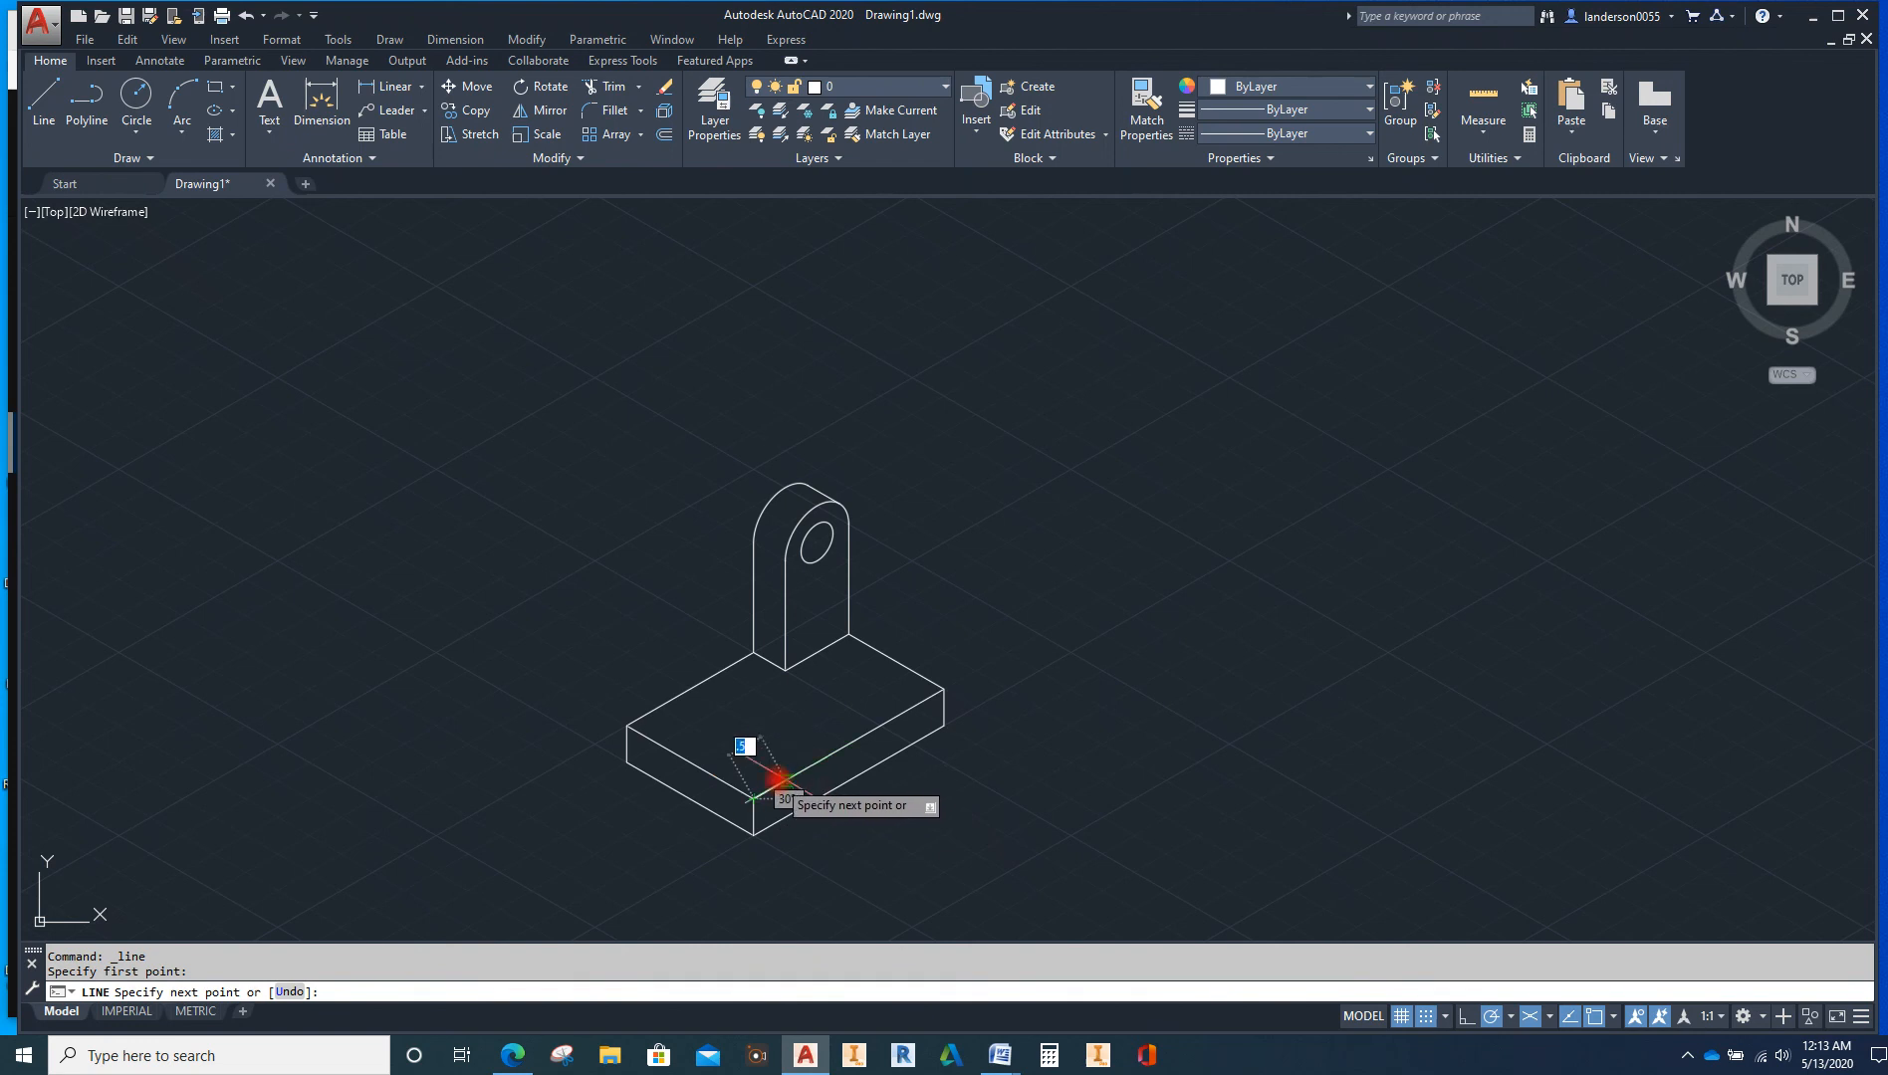
click(779, 780)
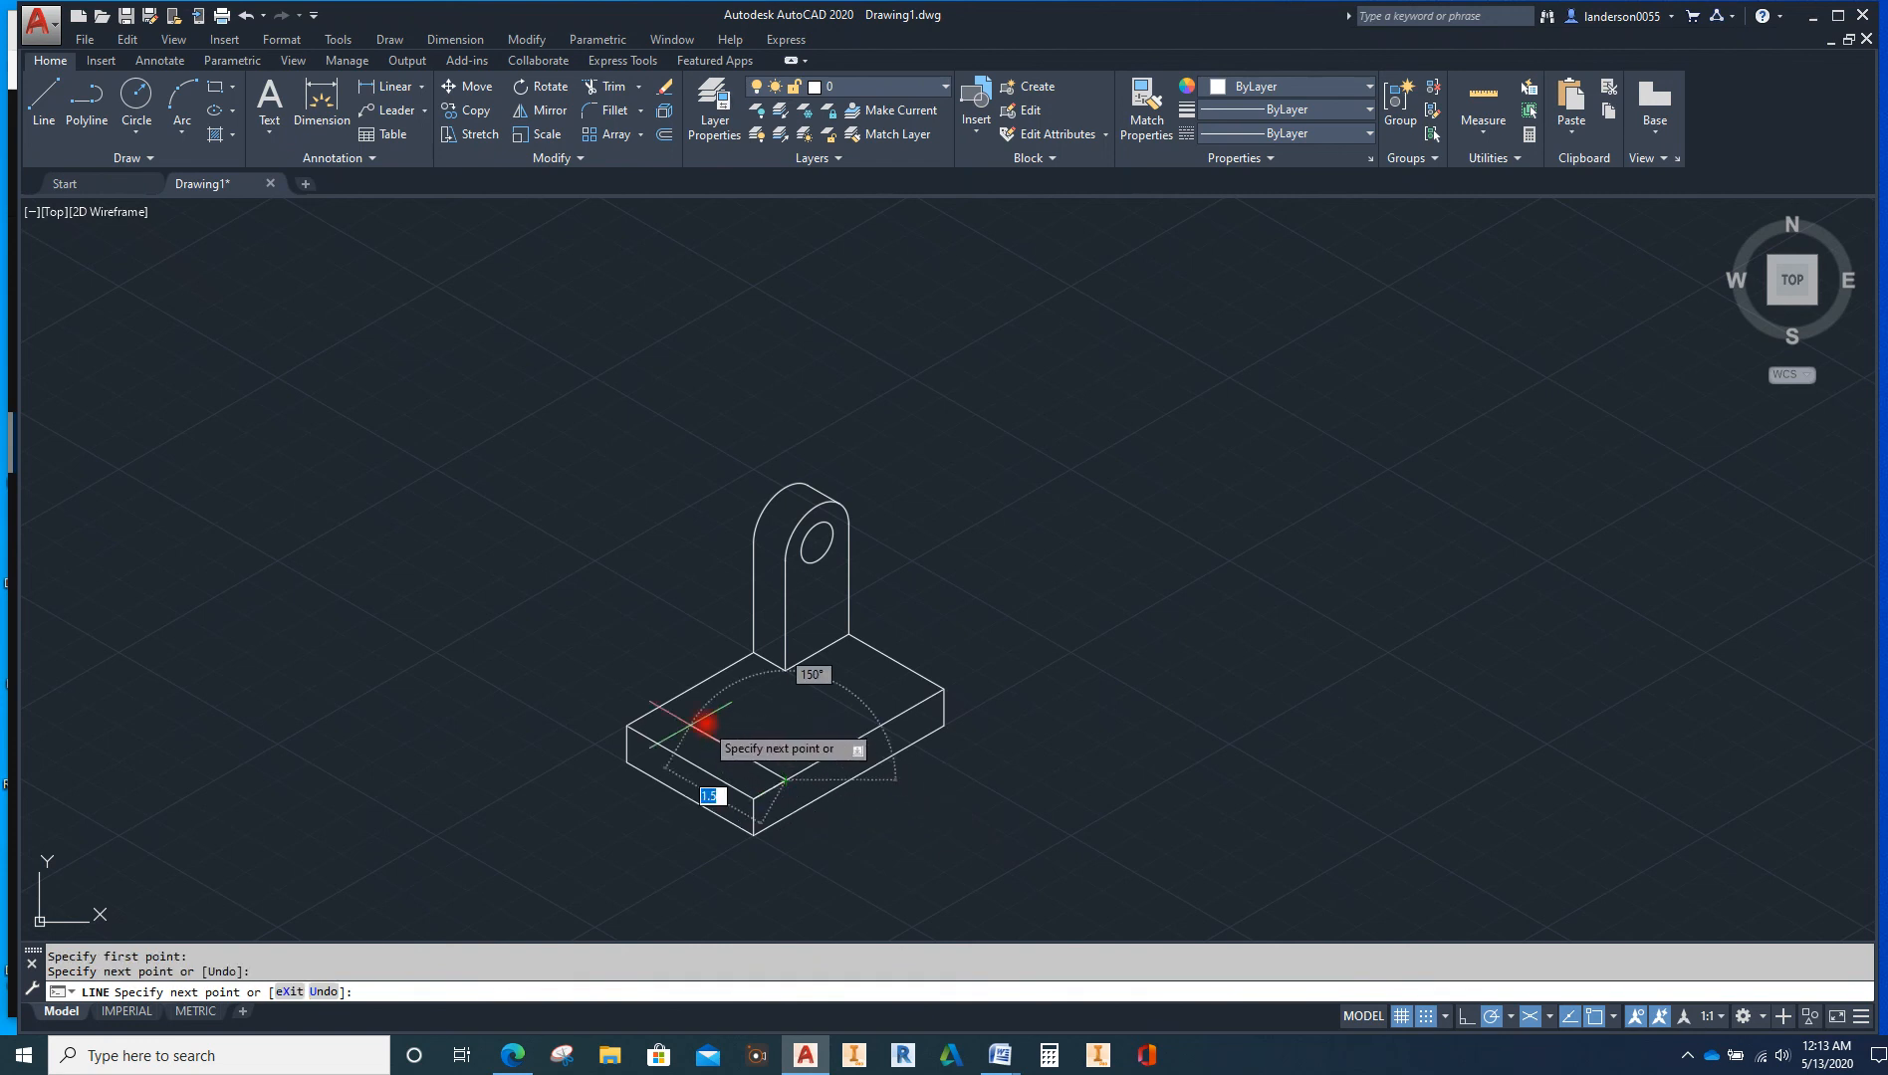
click(667, 705)
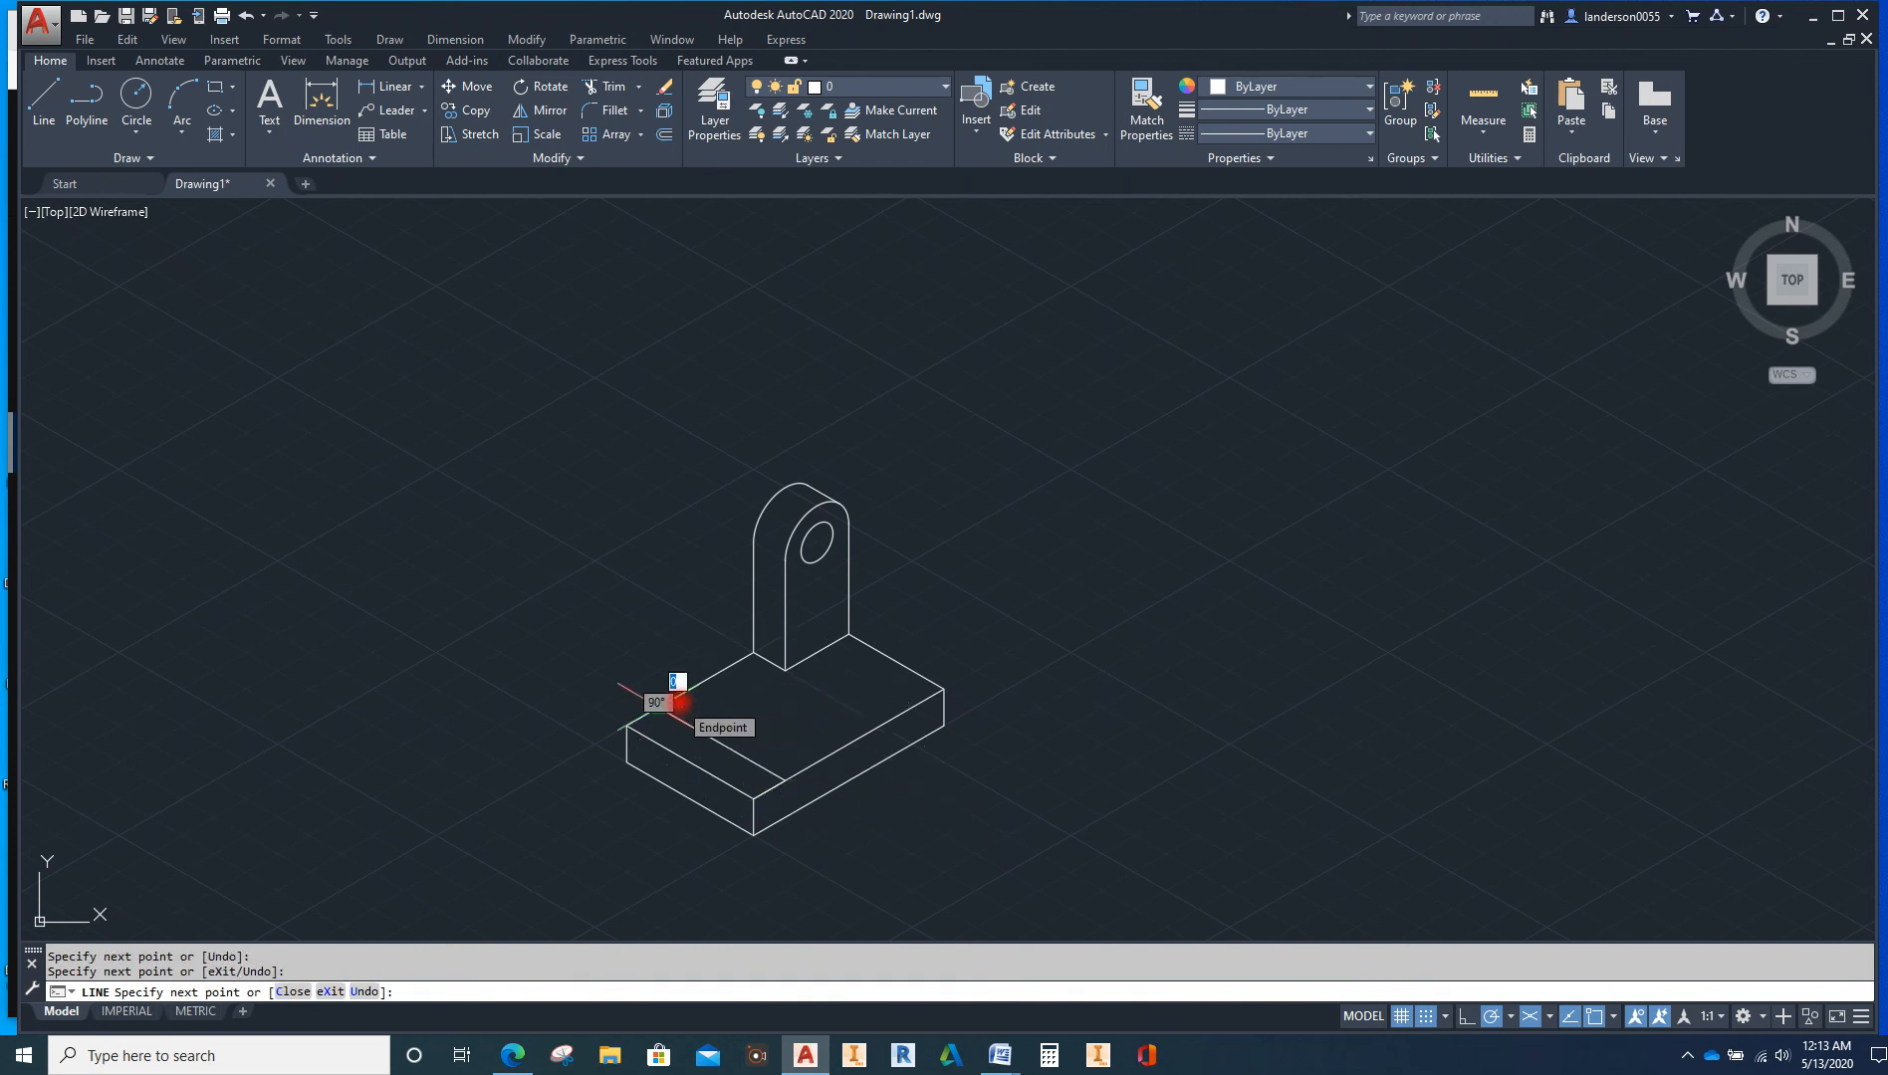
key(Escape)
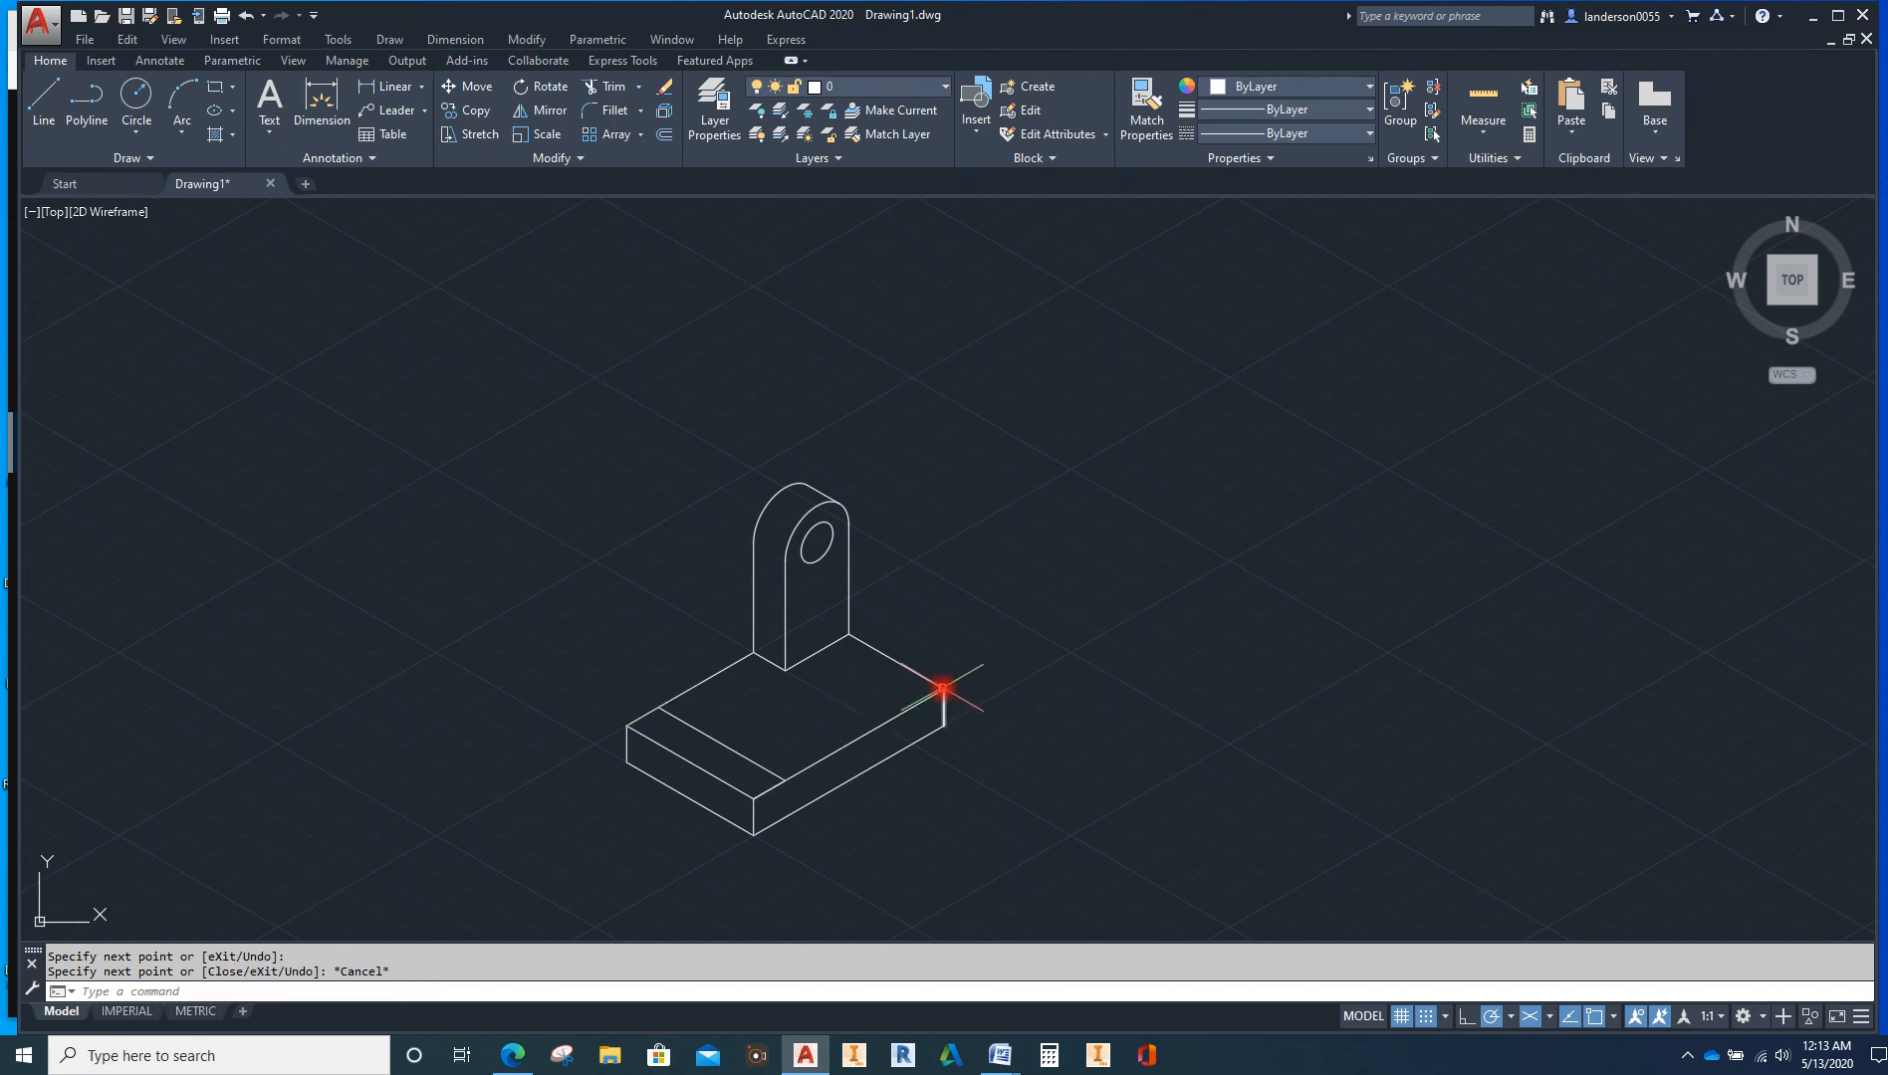
Draw a construction line from the base's right top corner about 0.5 along the long front edge, continuing parallel to the short edge to the upright's foot
key(Return)
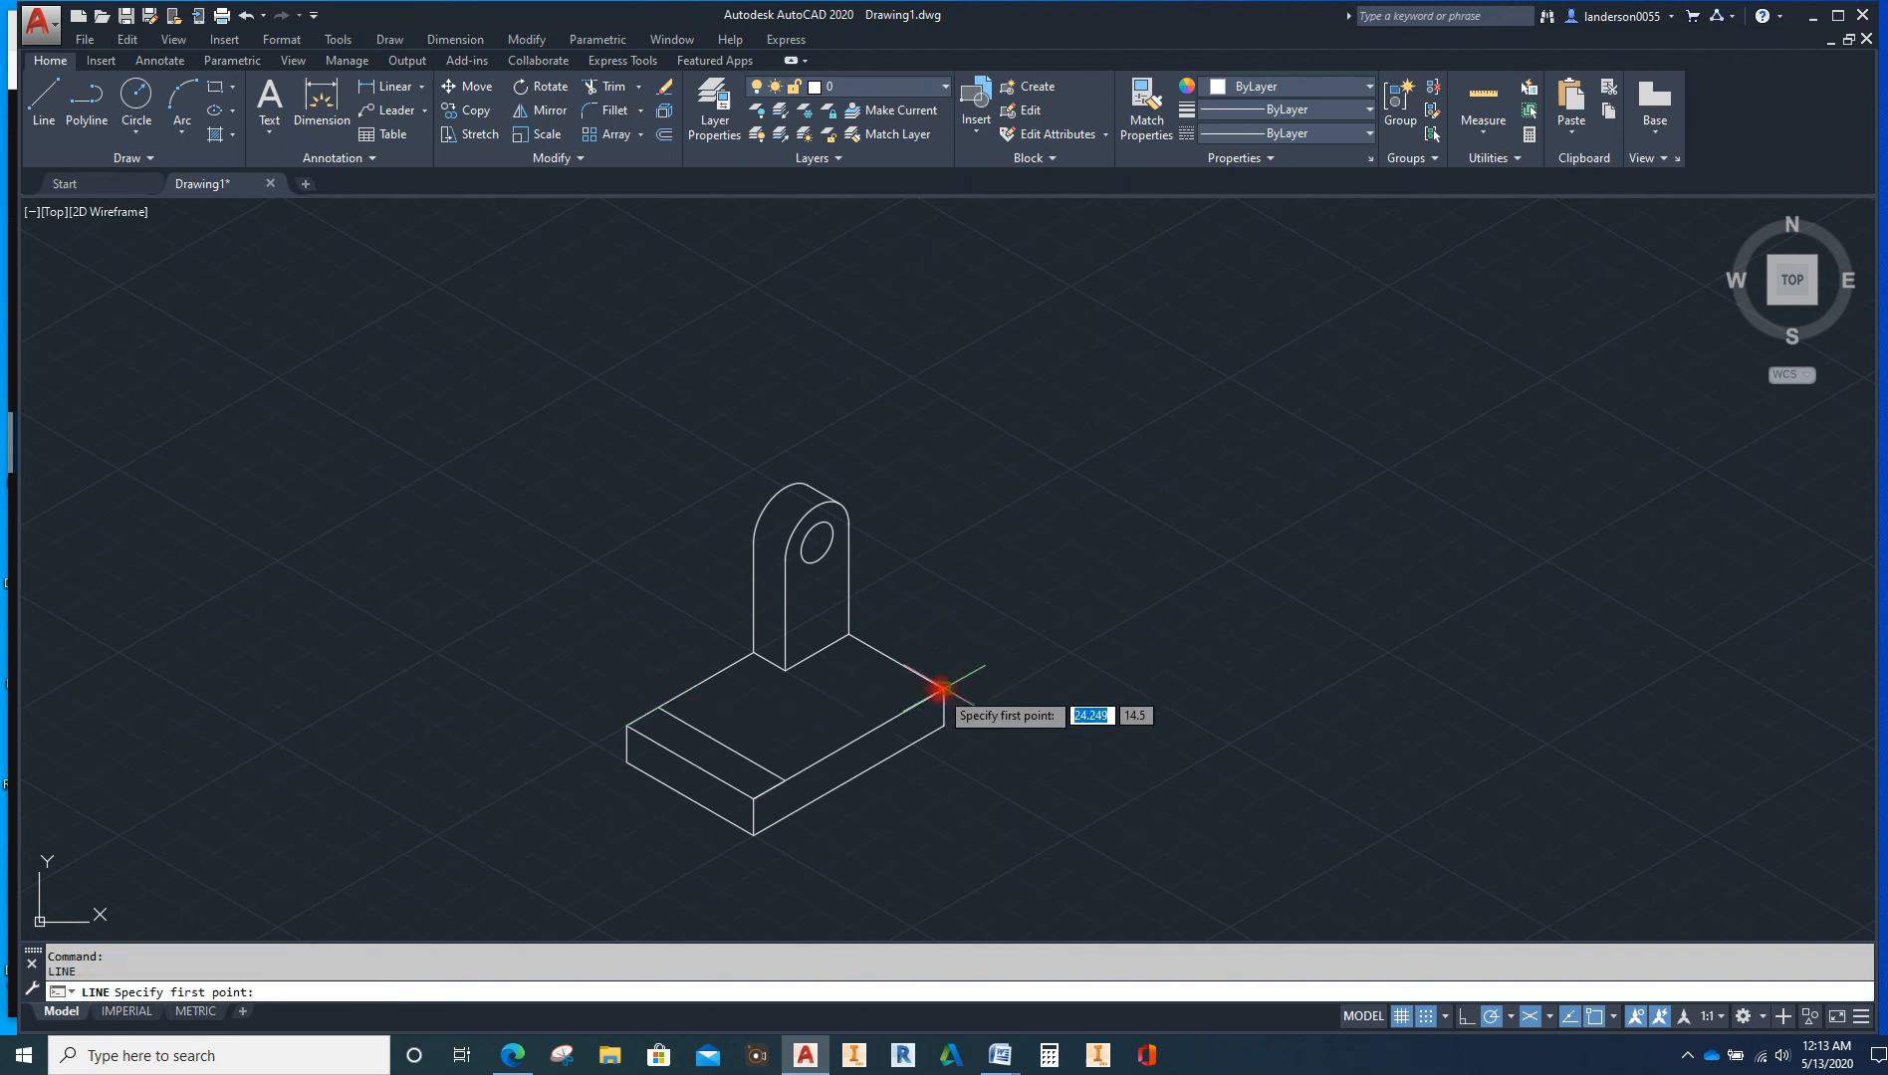
click(941, 689)
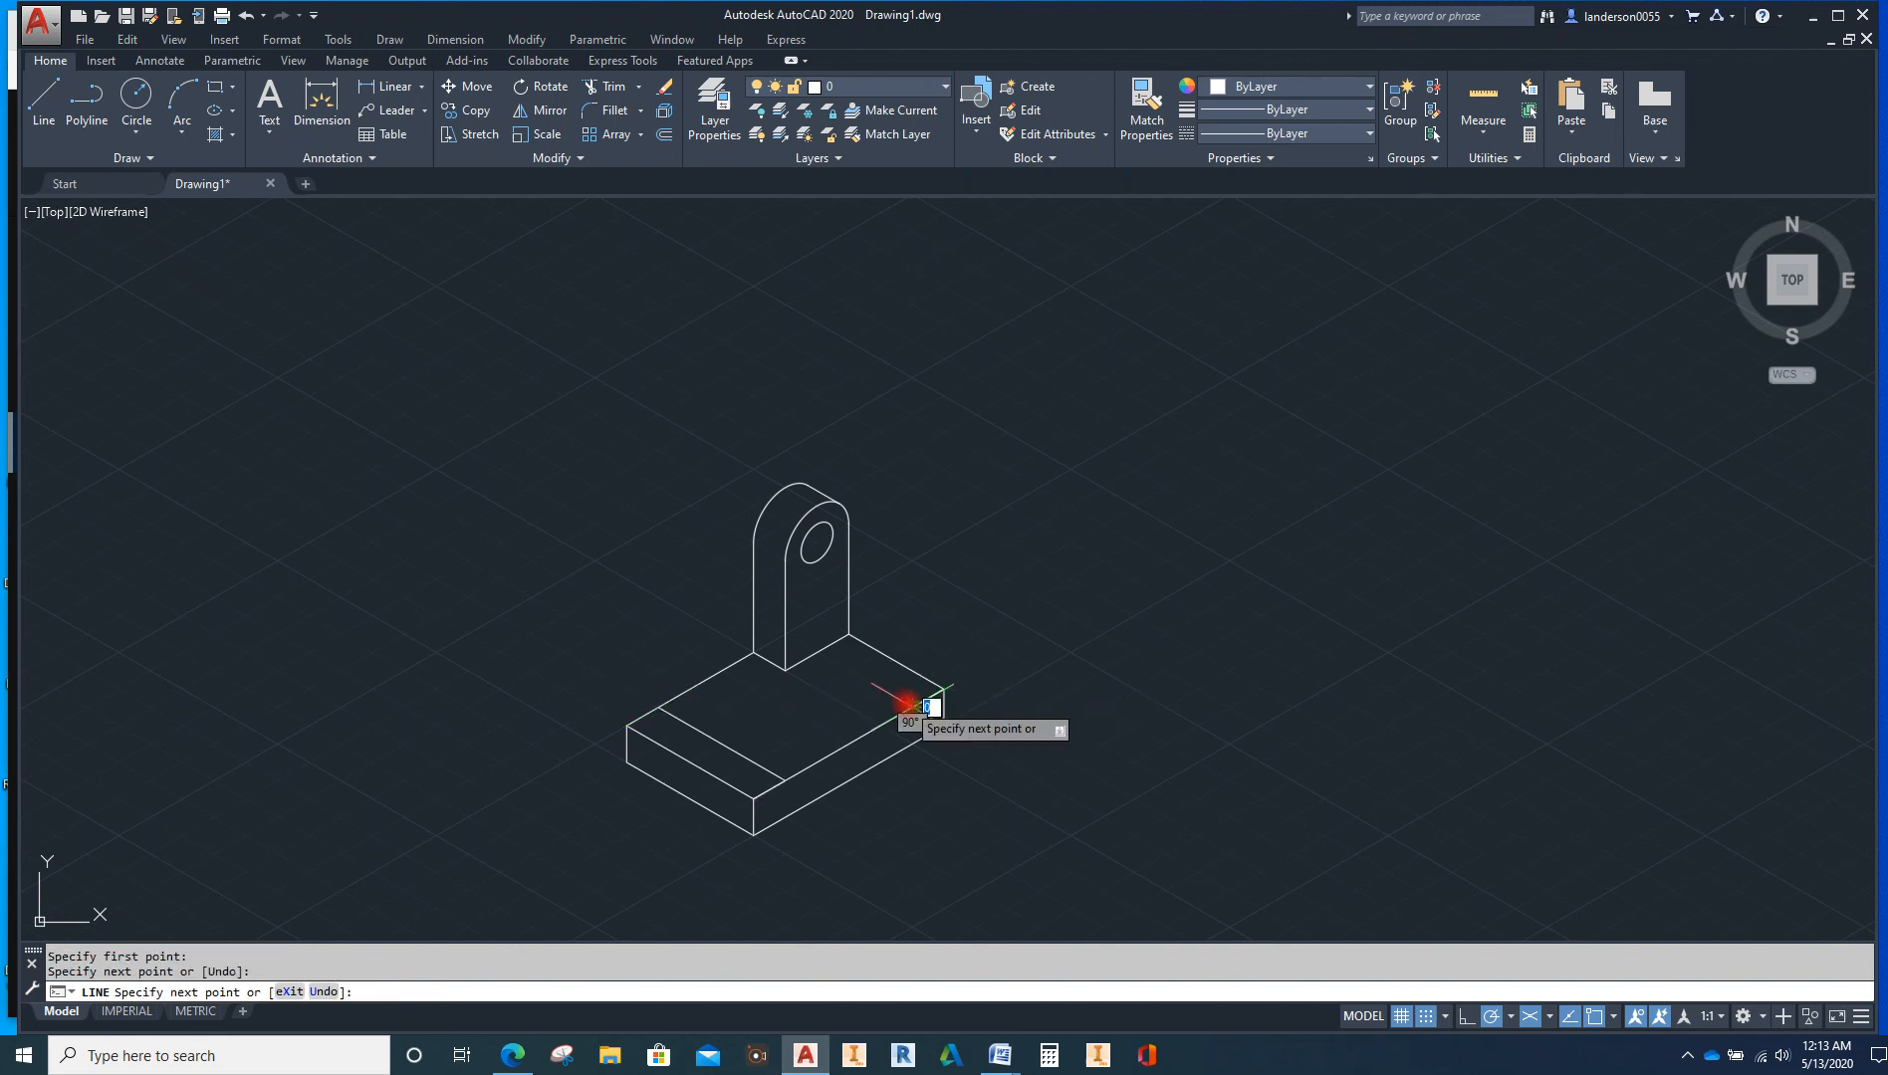
click(841, 653)
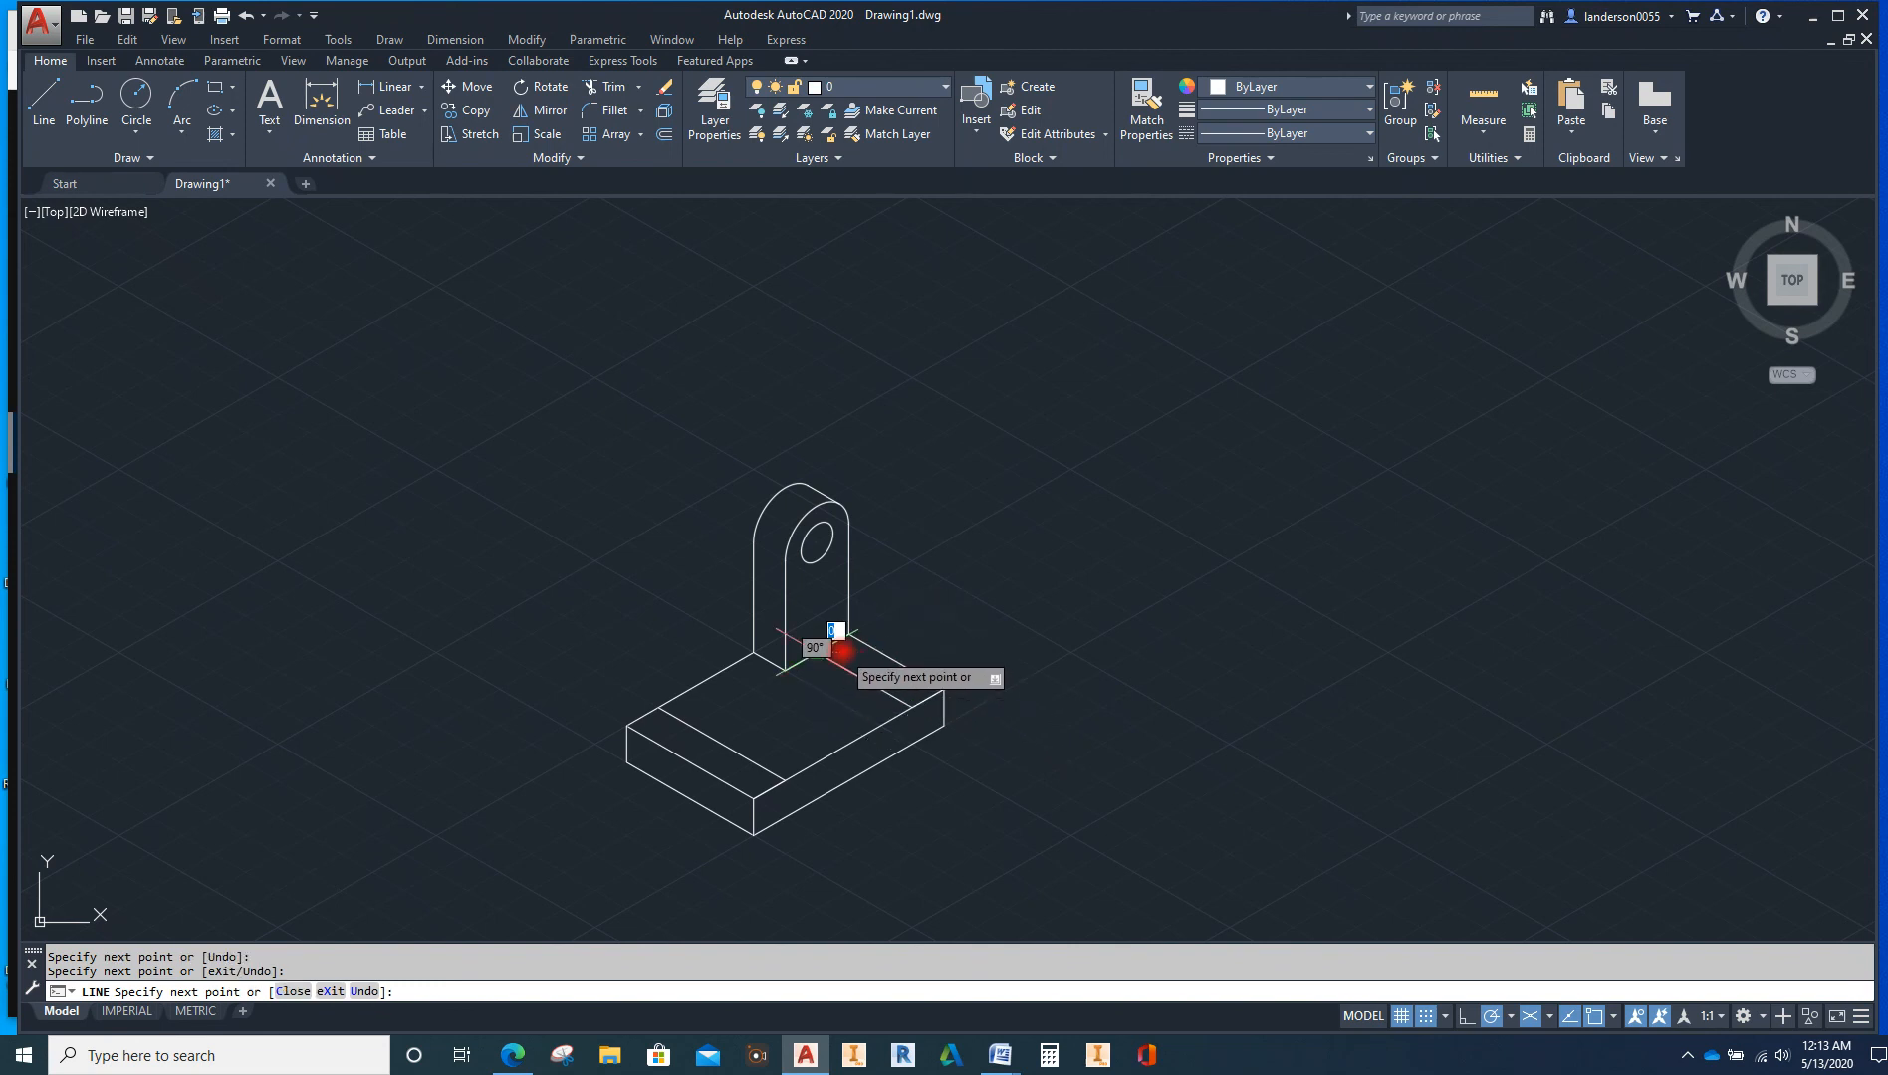
key(Escape)
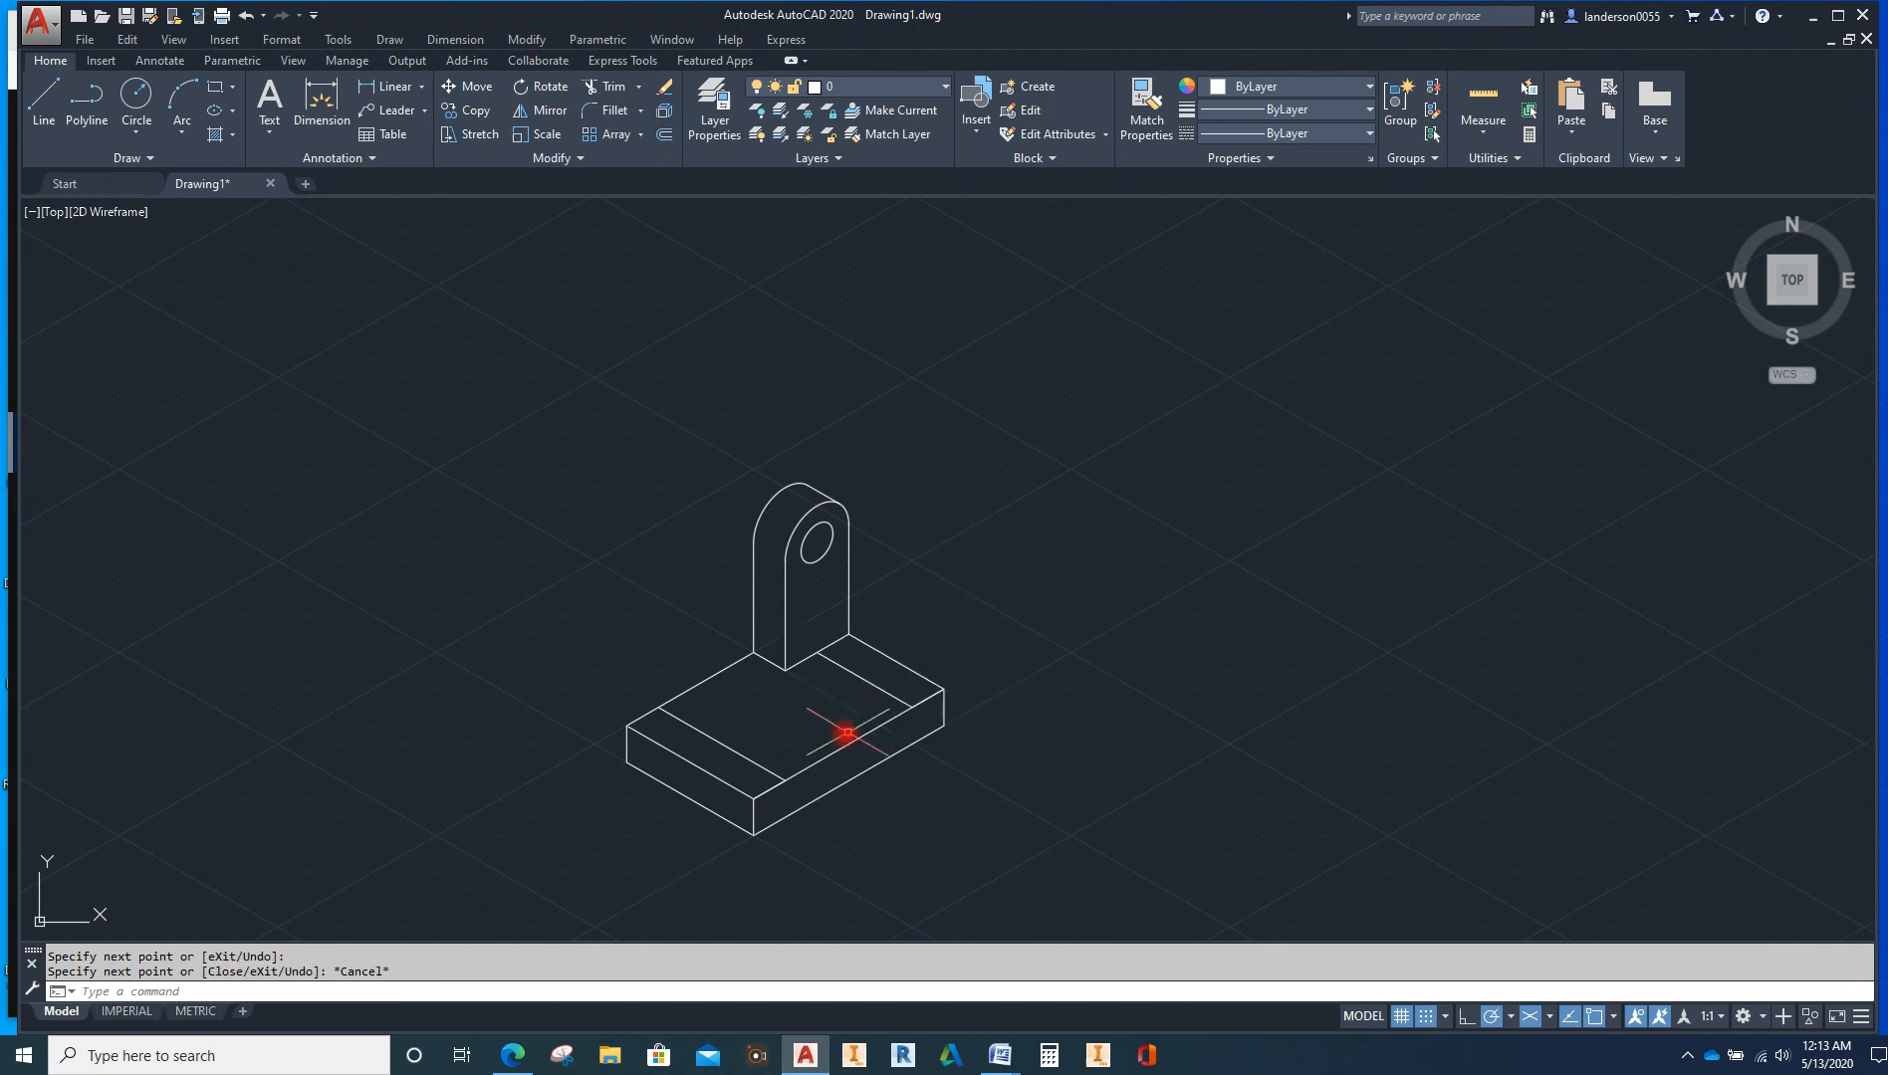
Draw a construction line from the base's front top corner about 0.5 along the short edge, continuing parallel to the long edge across the top face
right_click(752, 796)
click(797, 823)
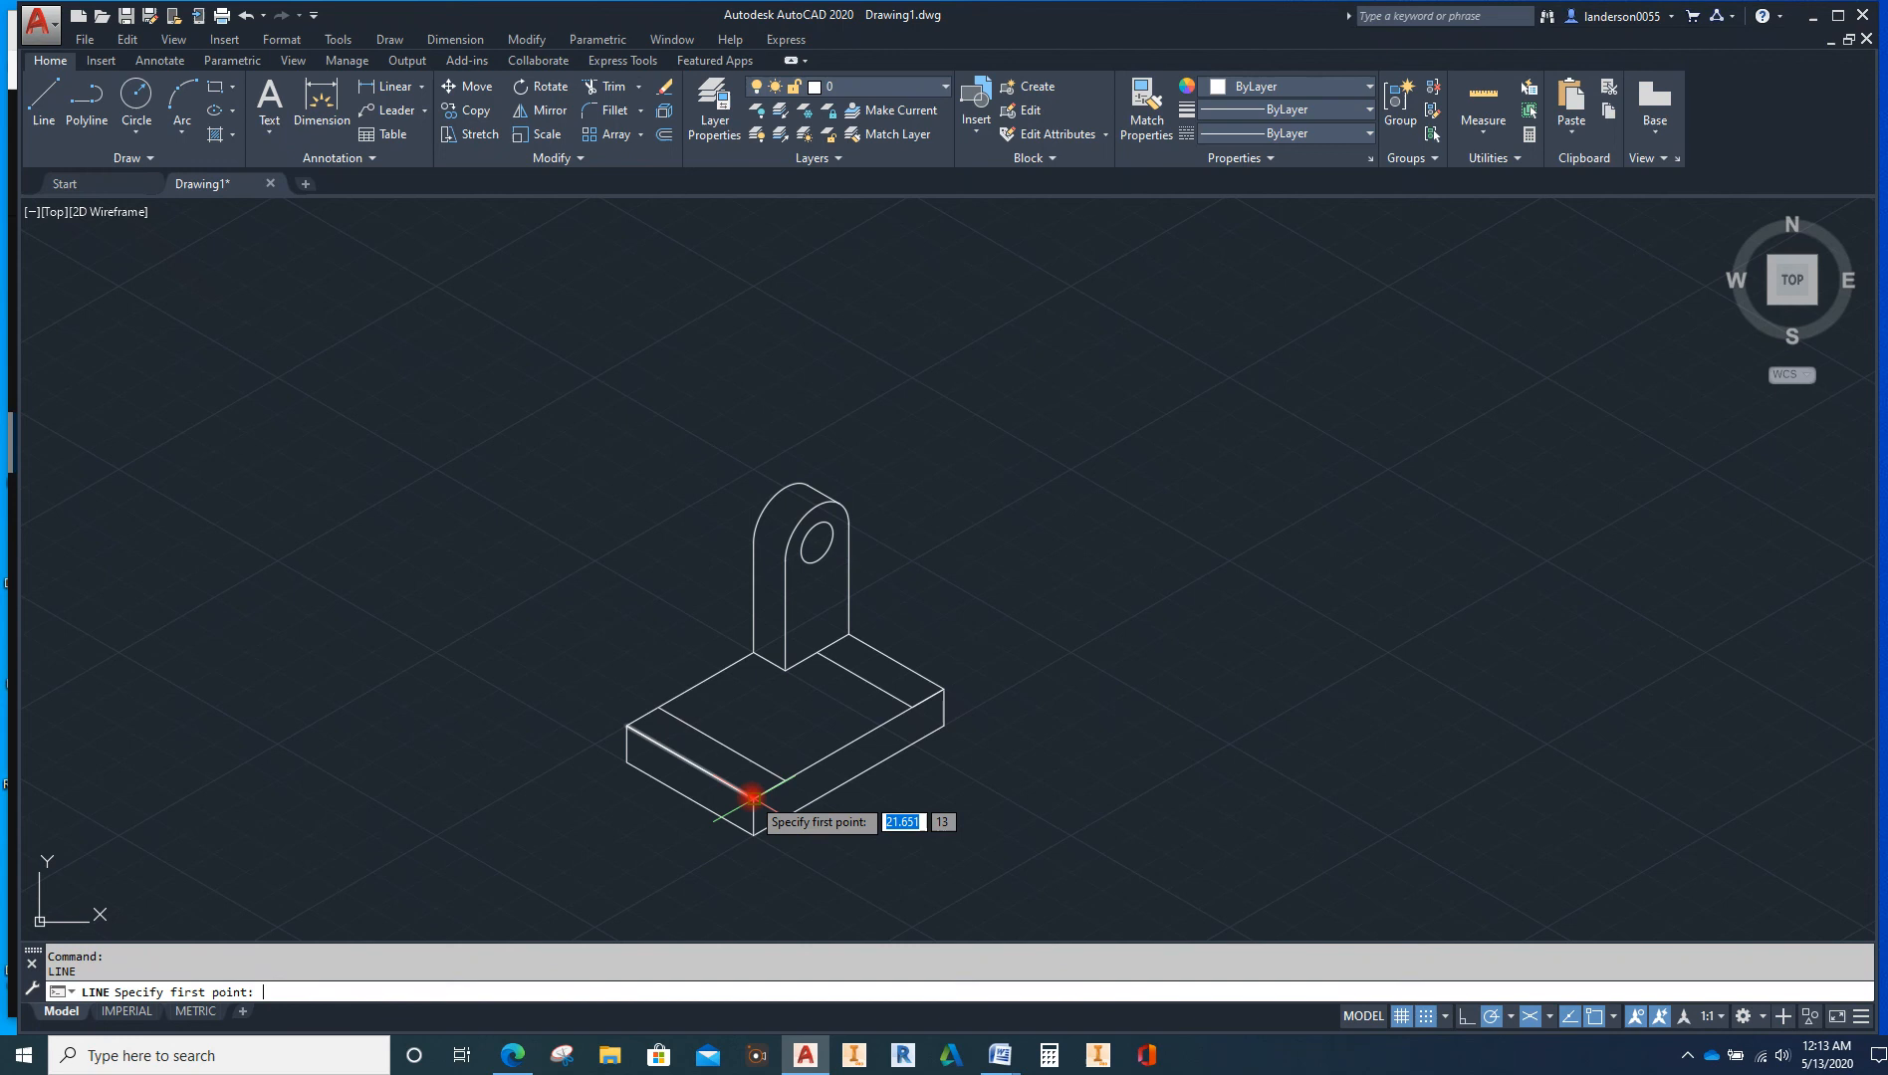
click(721, 780)
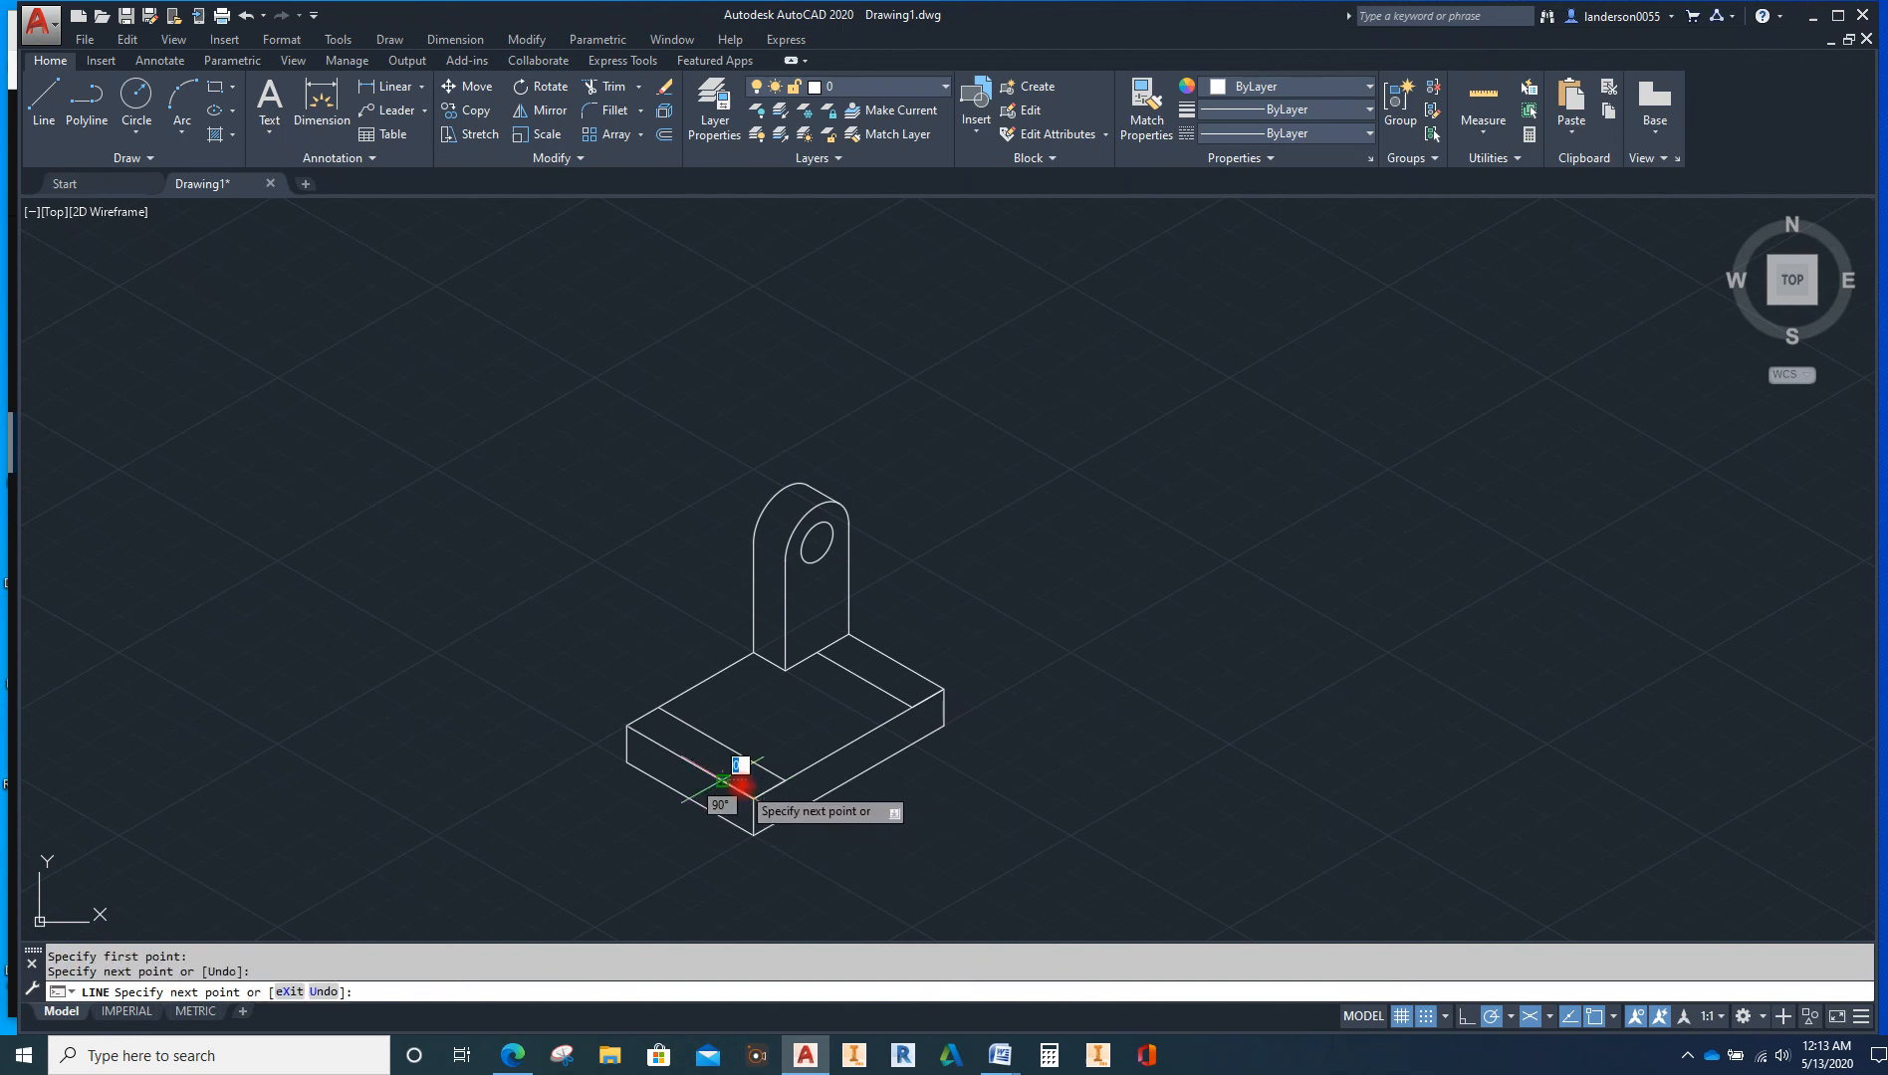
click(908, 669)
key(Escape)
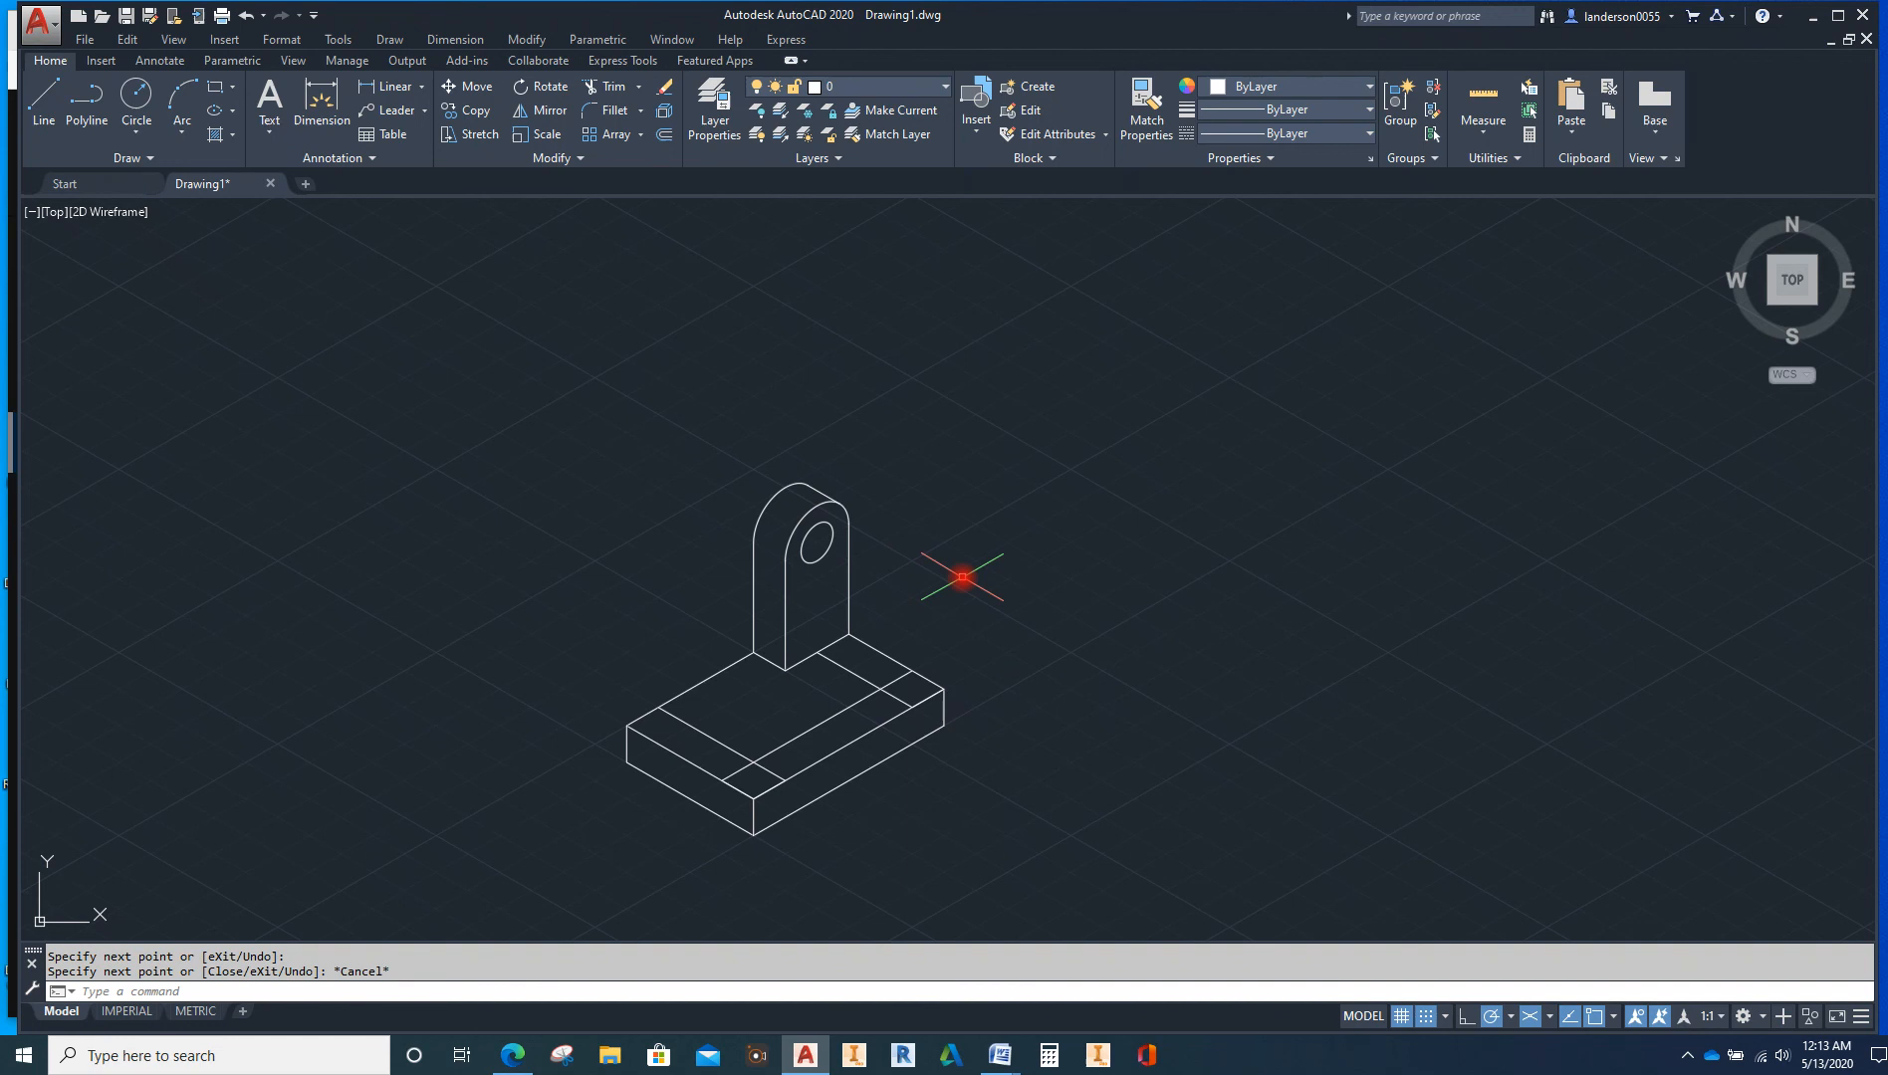
key(Escape)
key(Escape)
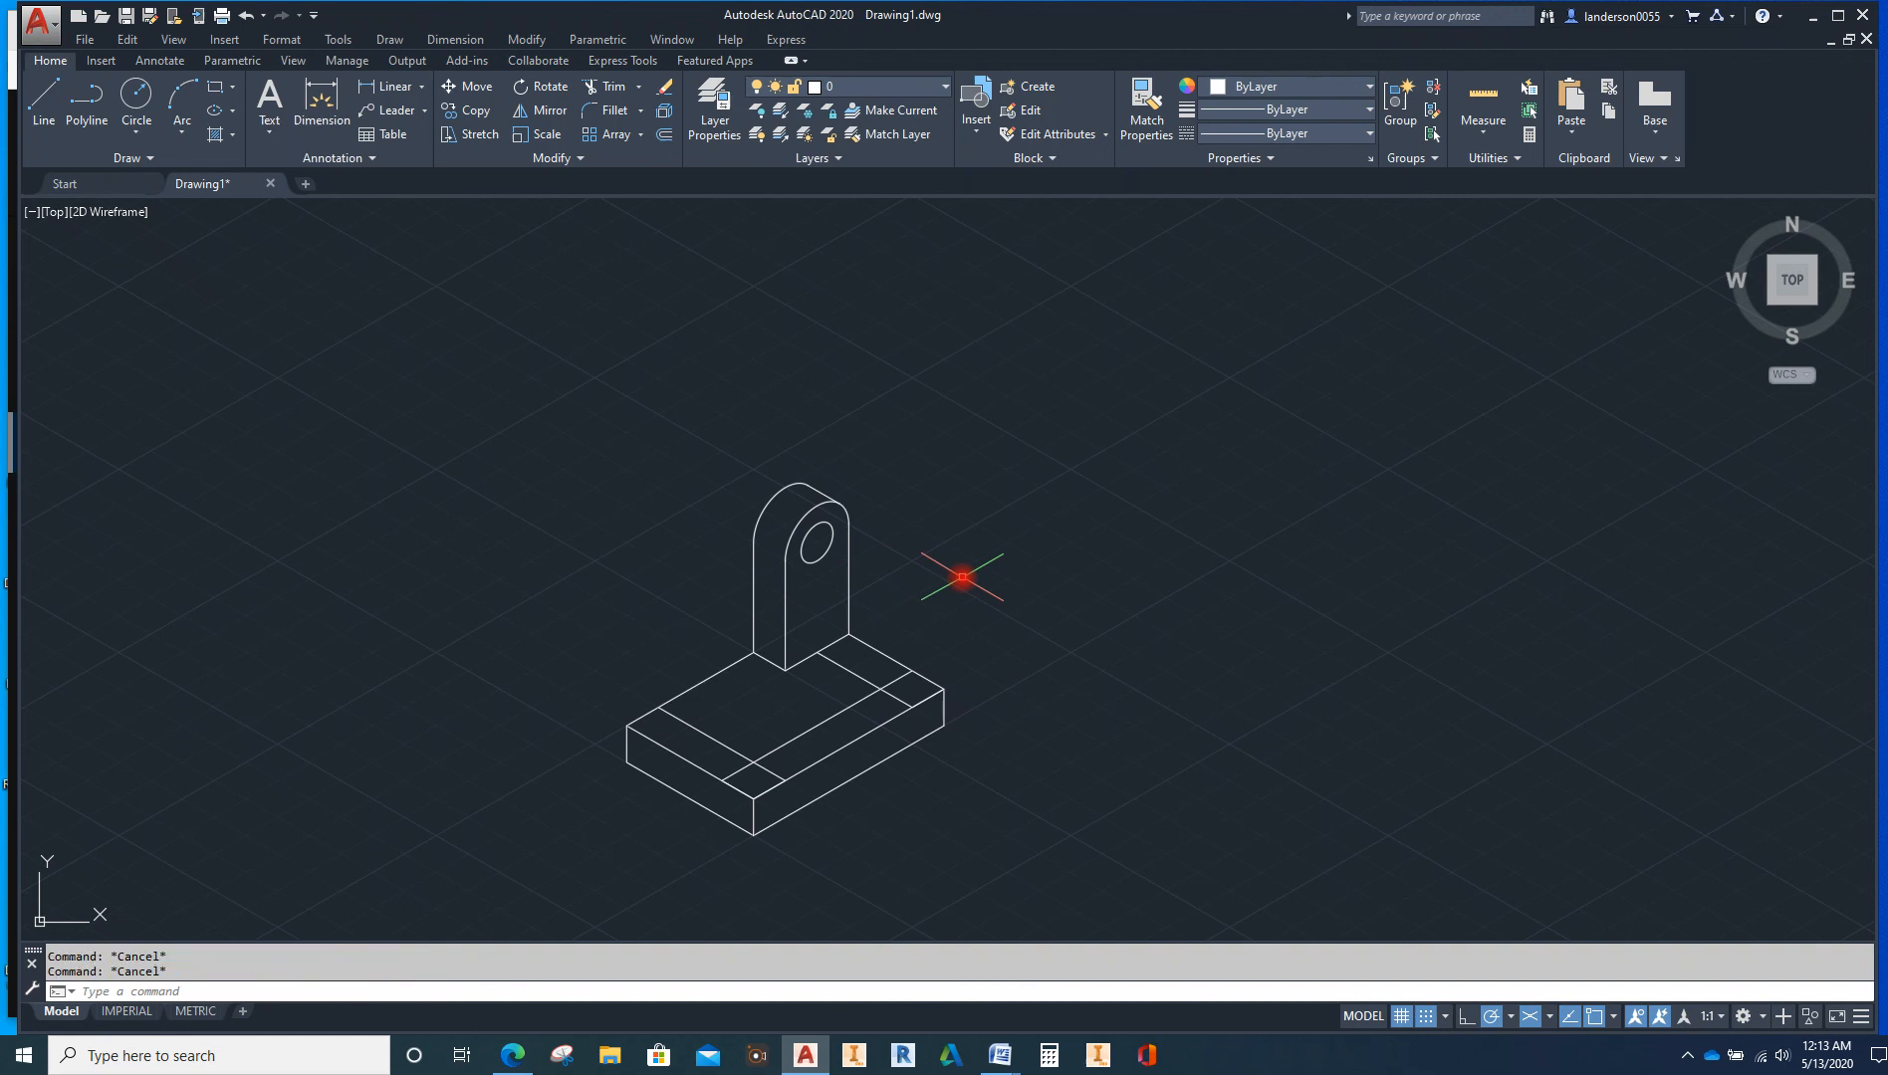
Draw an isocircle of radius 0.25 centered on the construction-line intersection near the base's right corner
text(EL)
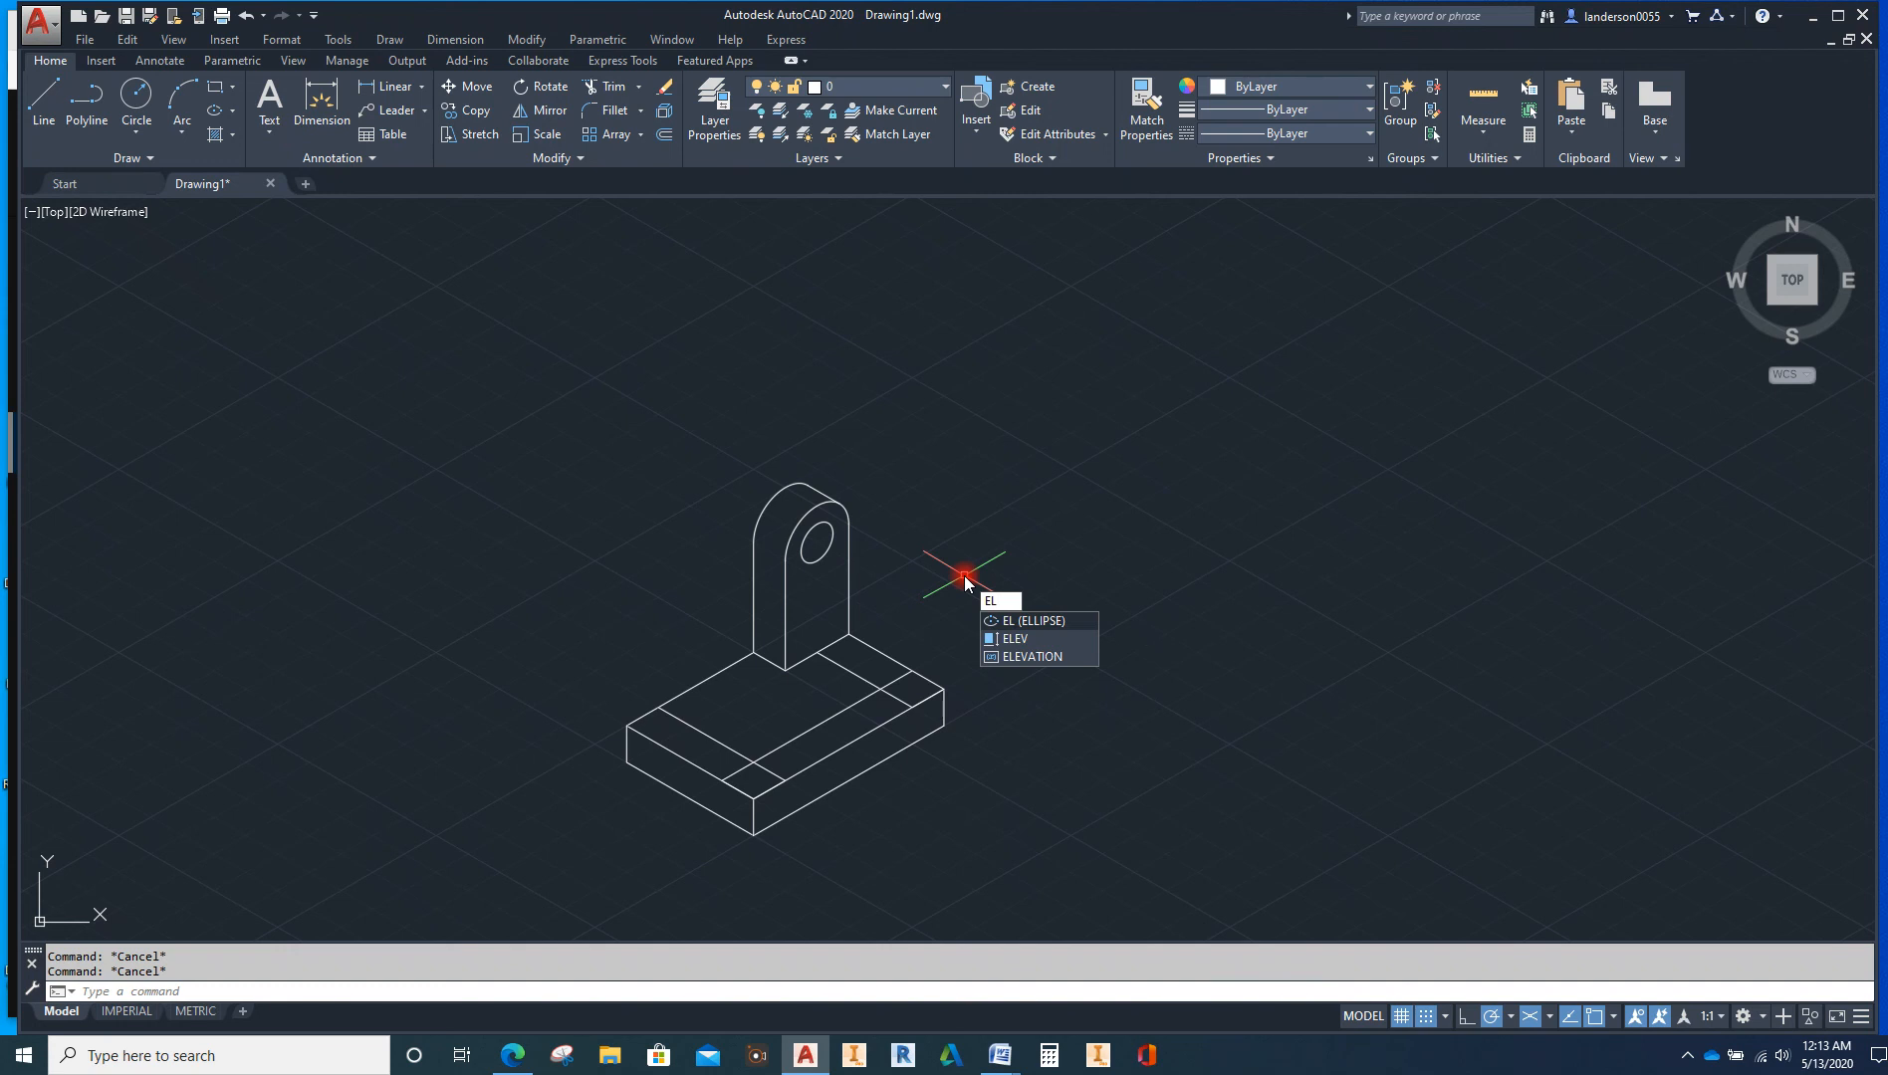
key(Return)
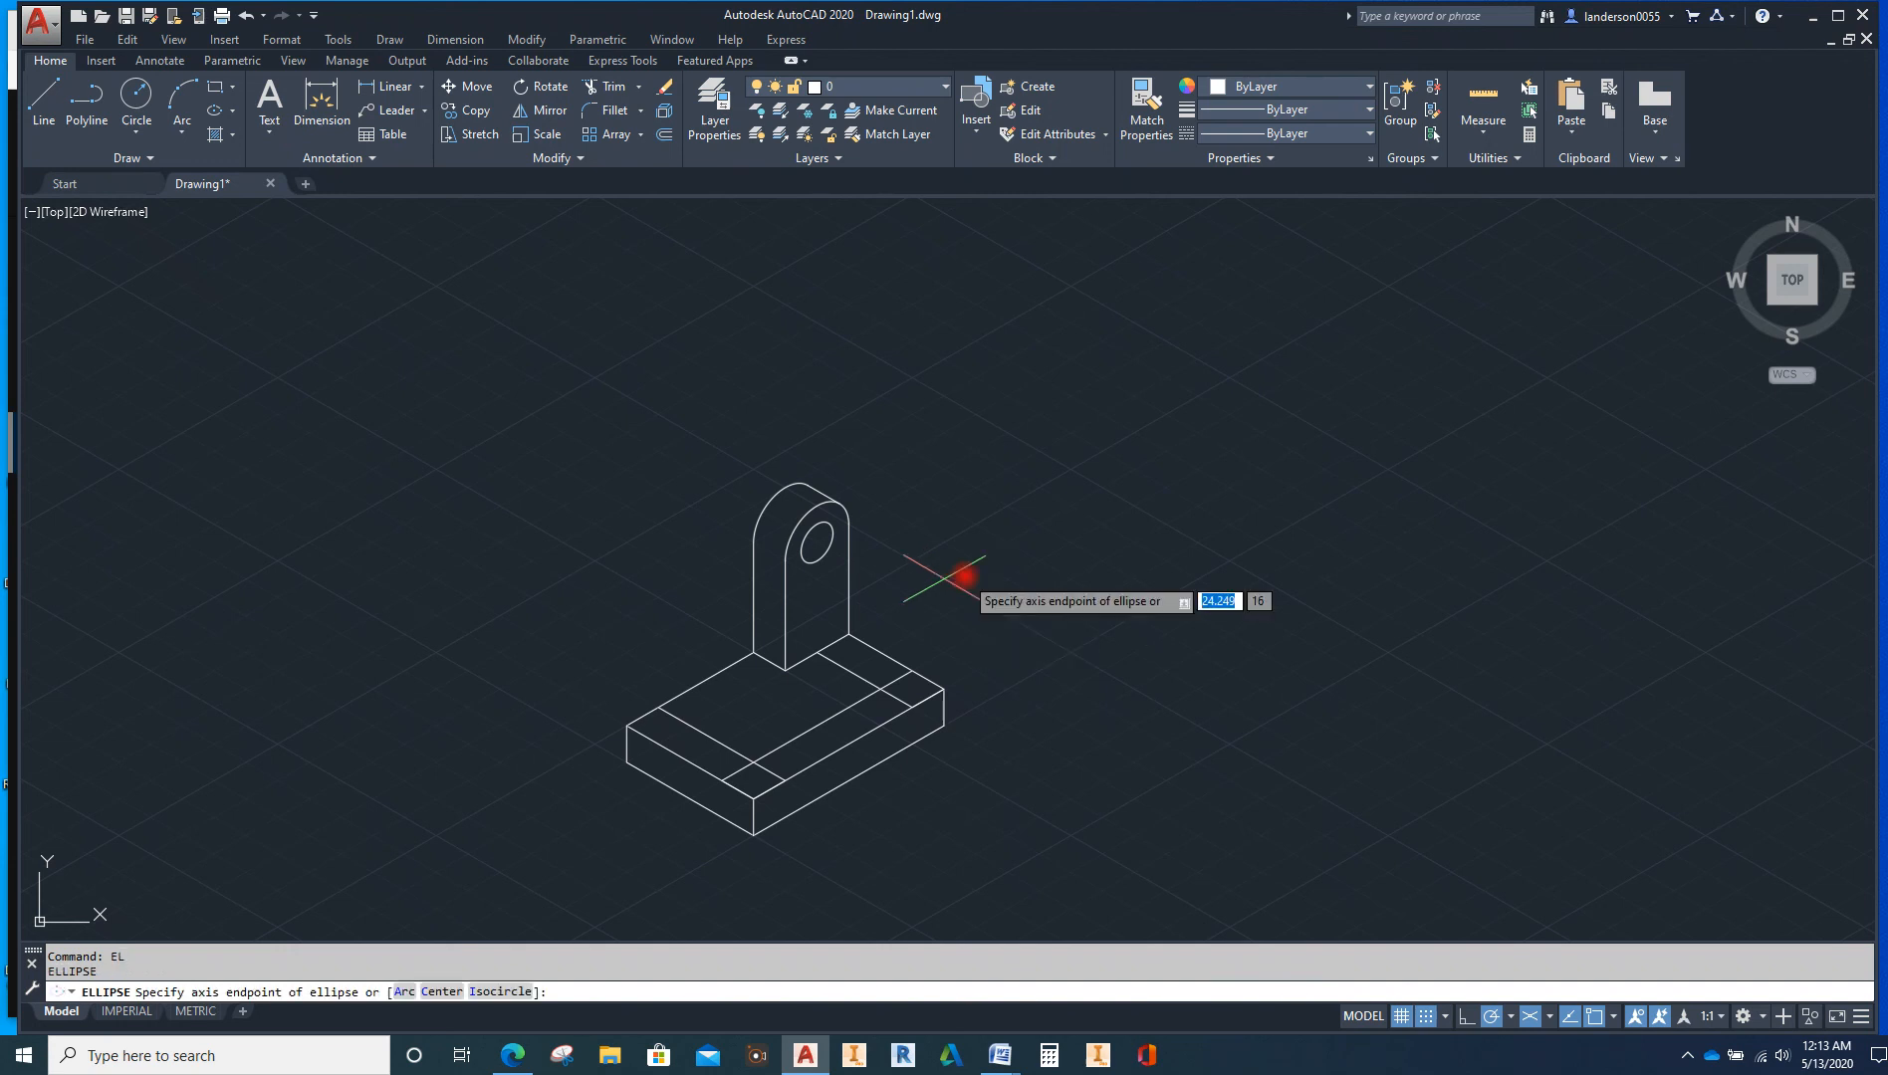
key(Down)
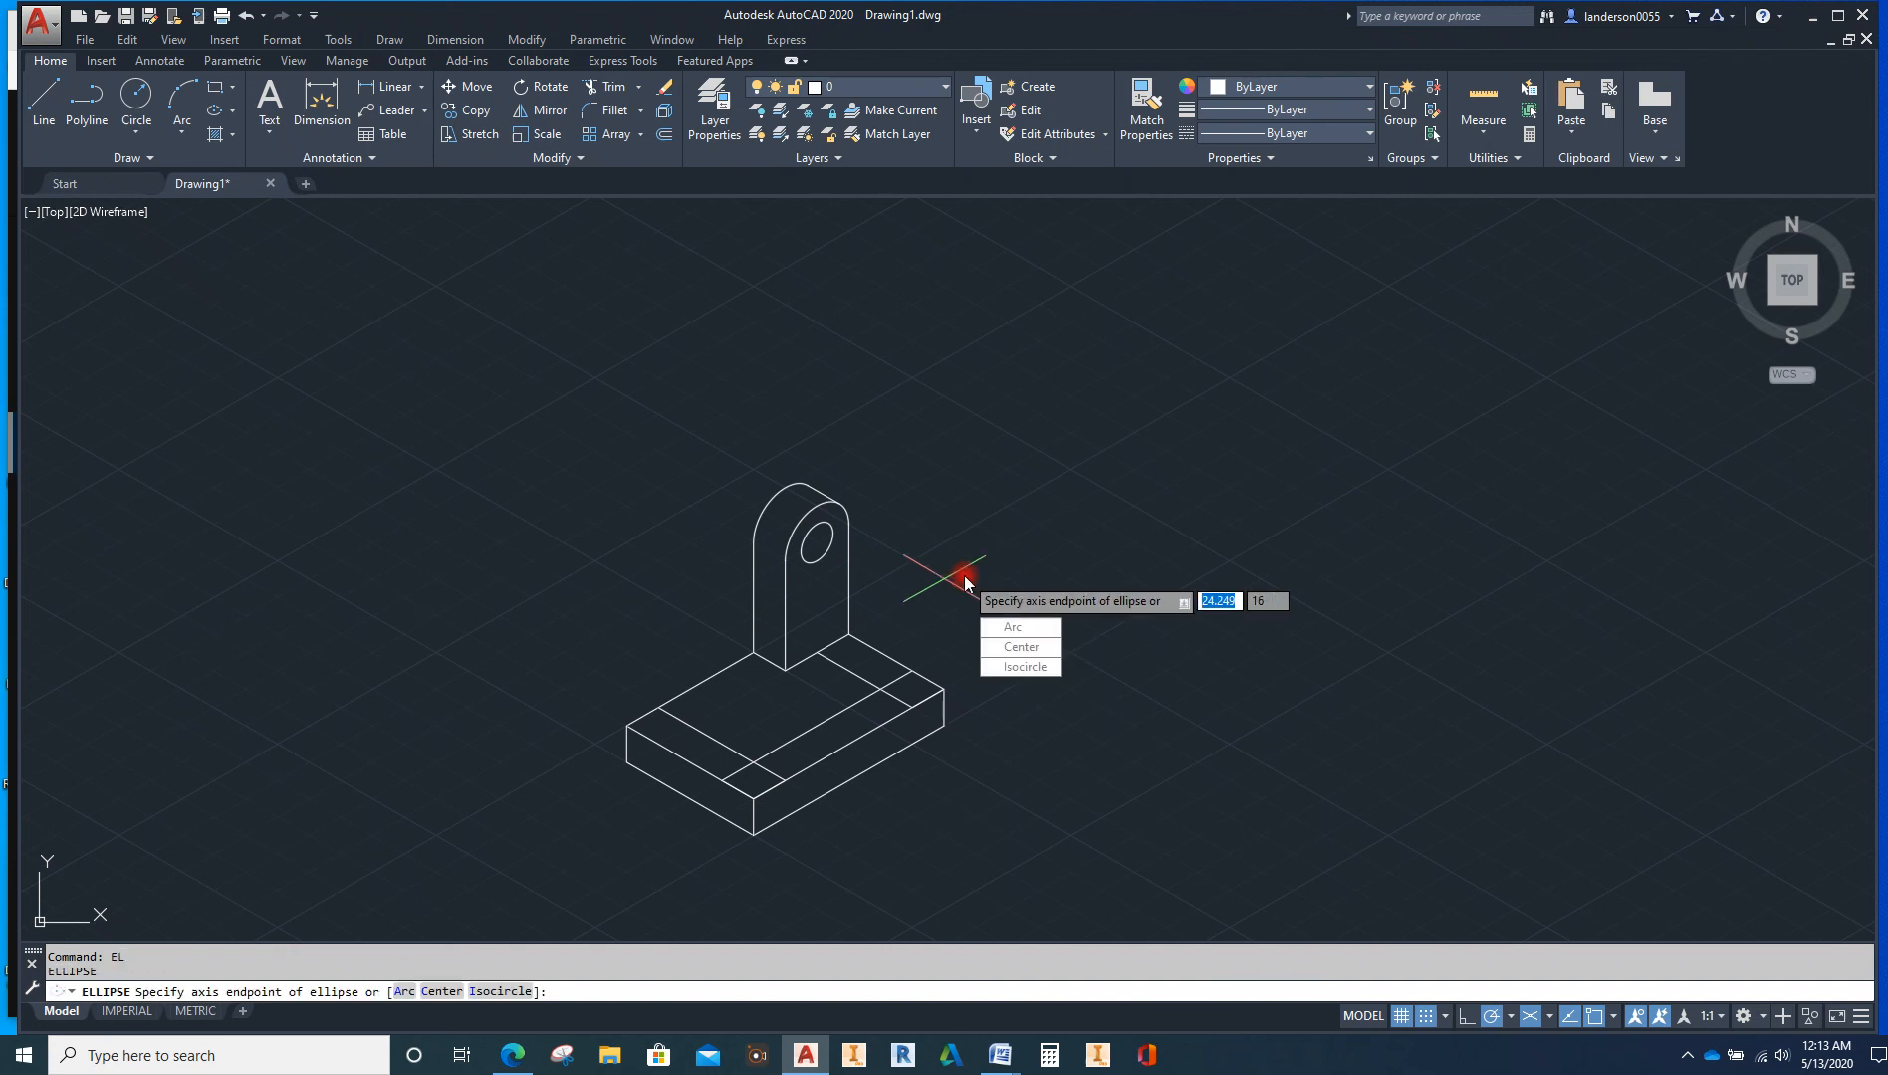
text(i)
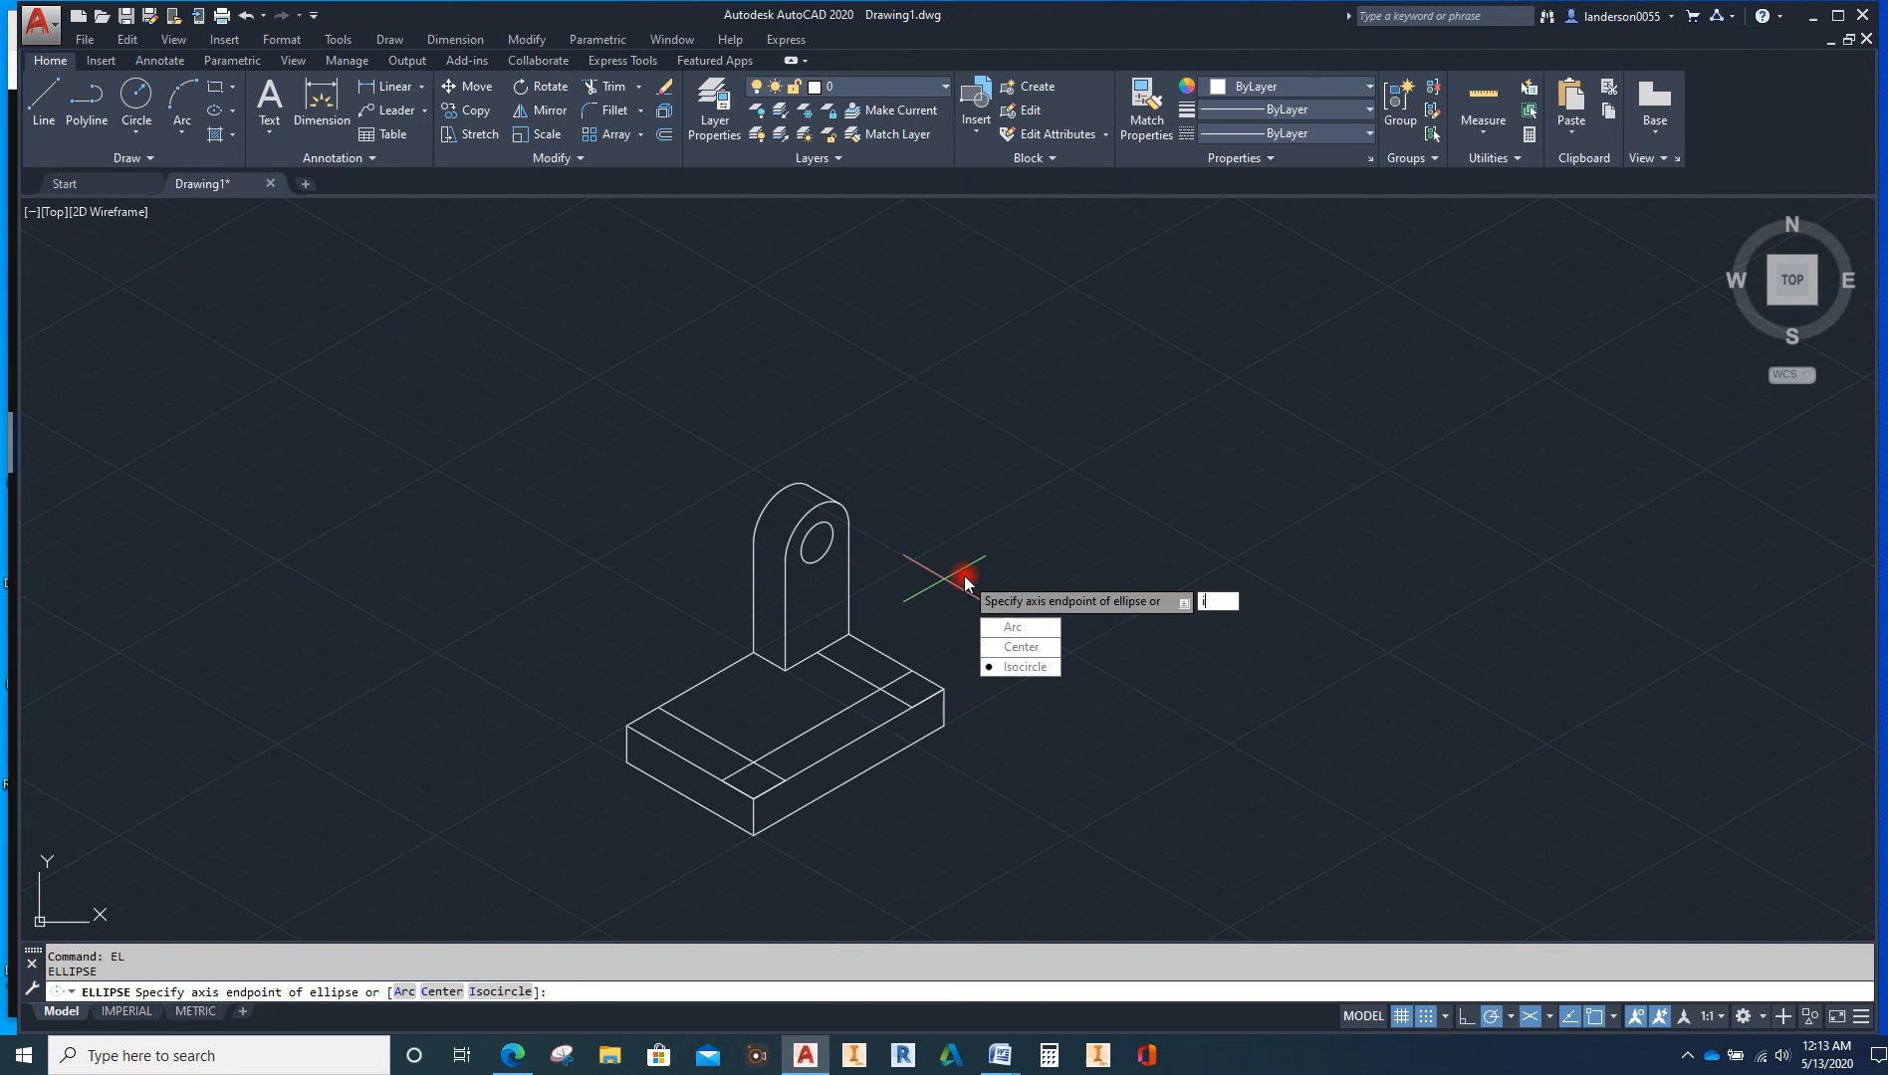
key(Return)
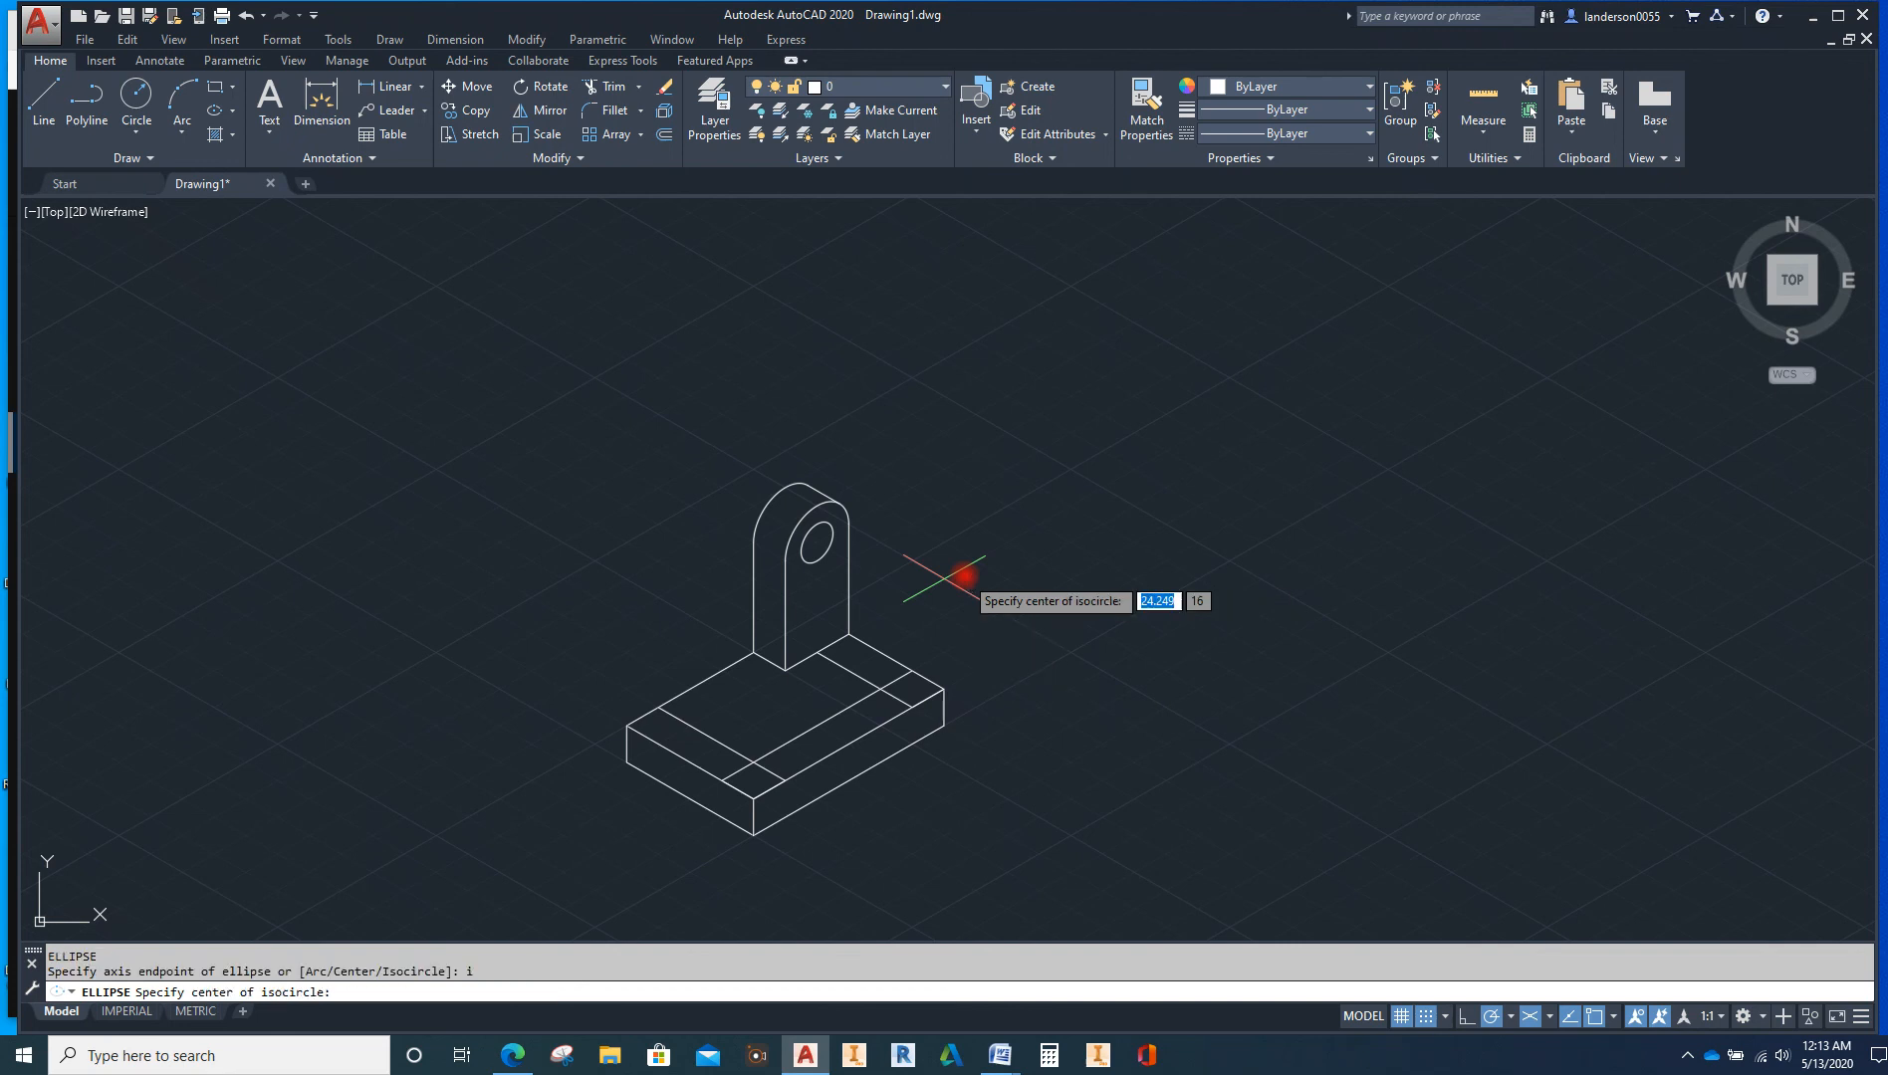
click(877, 686)
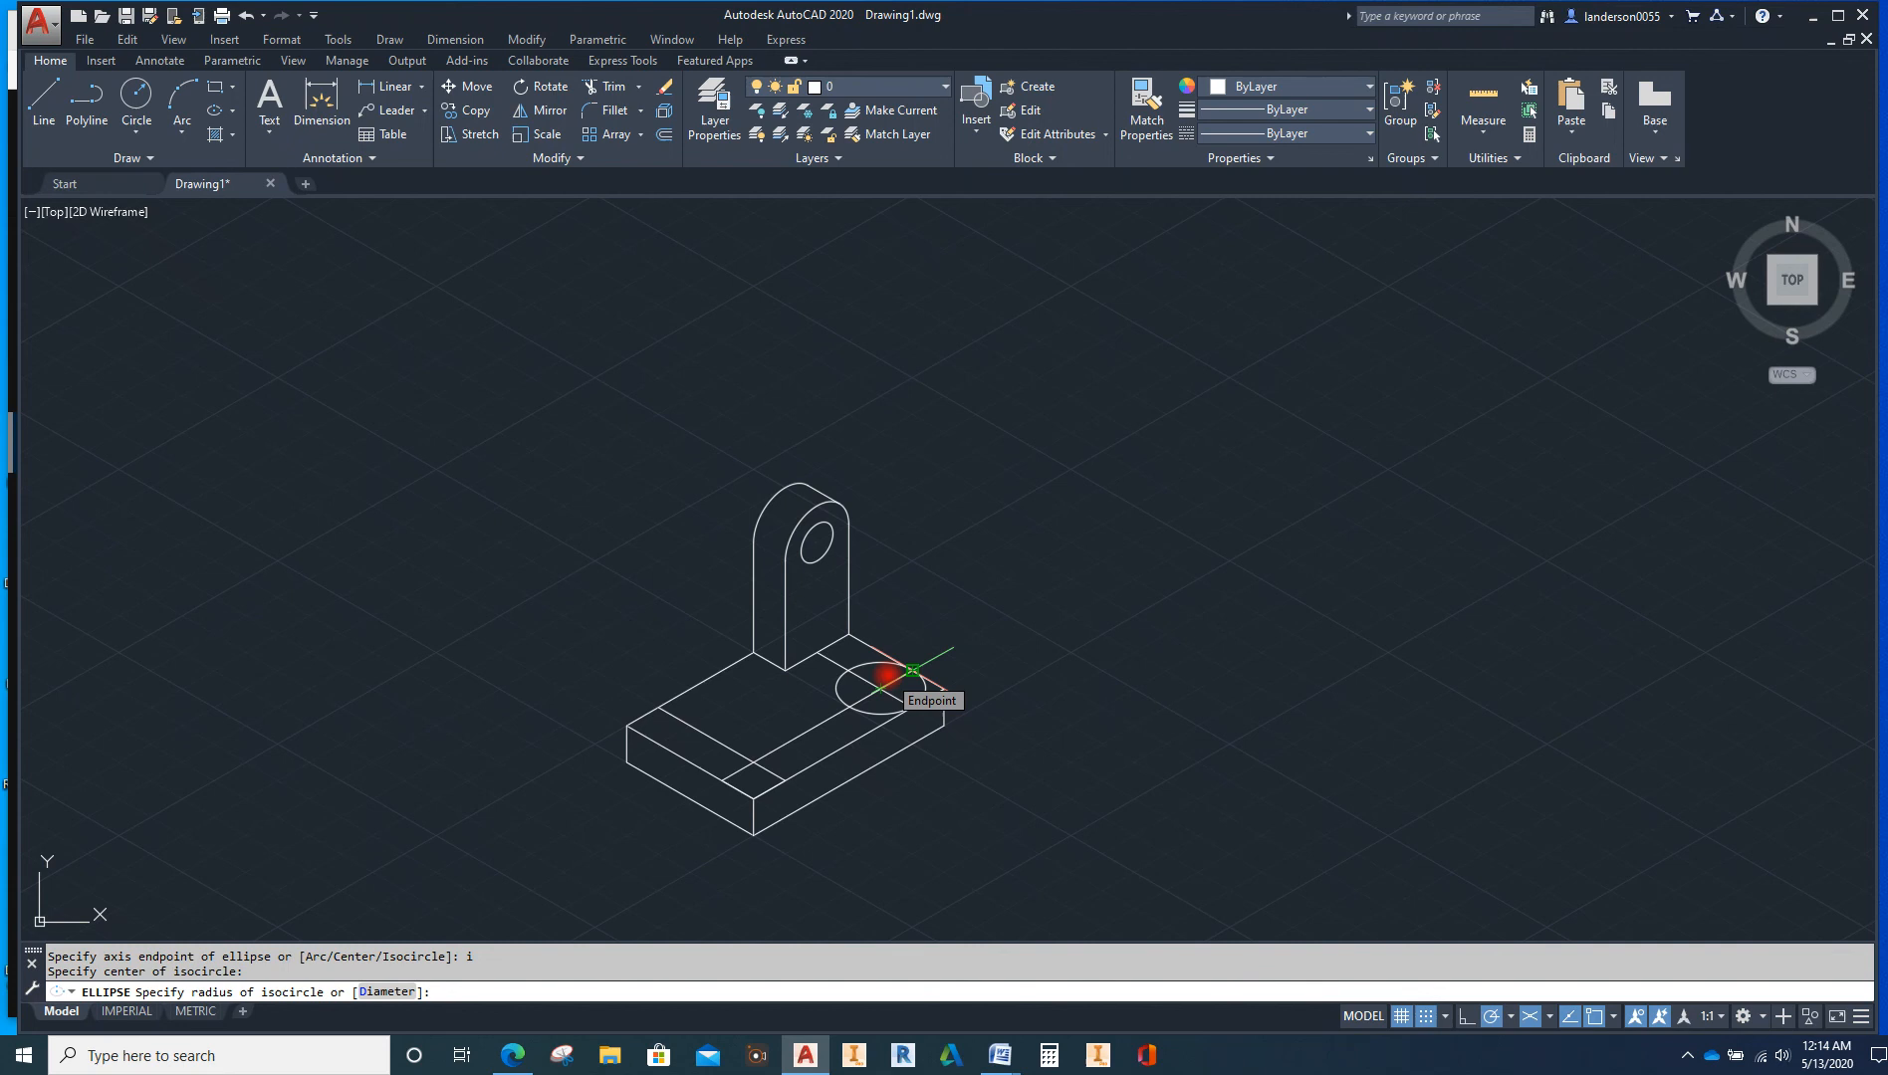
text(.25)
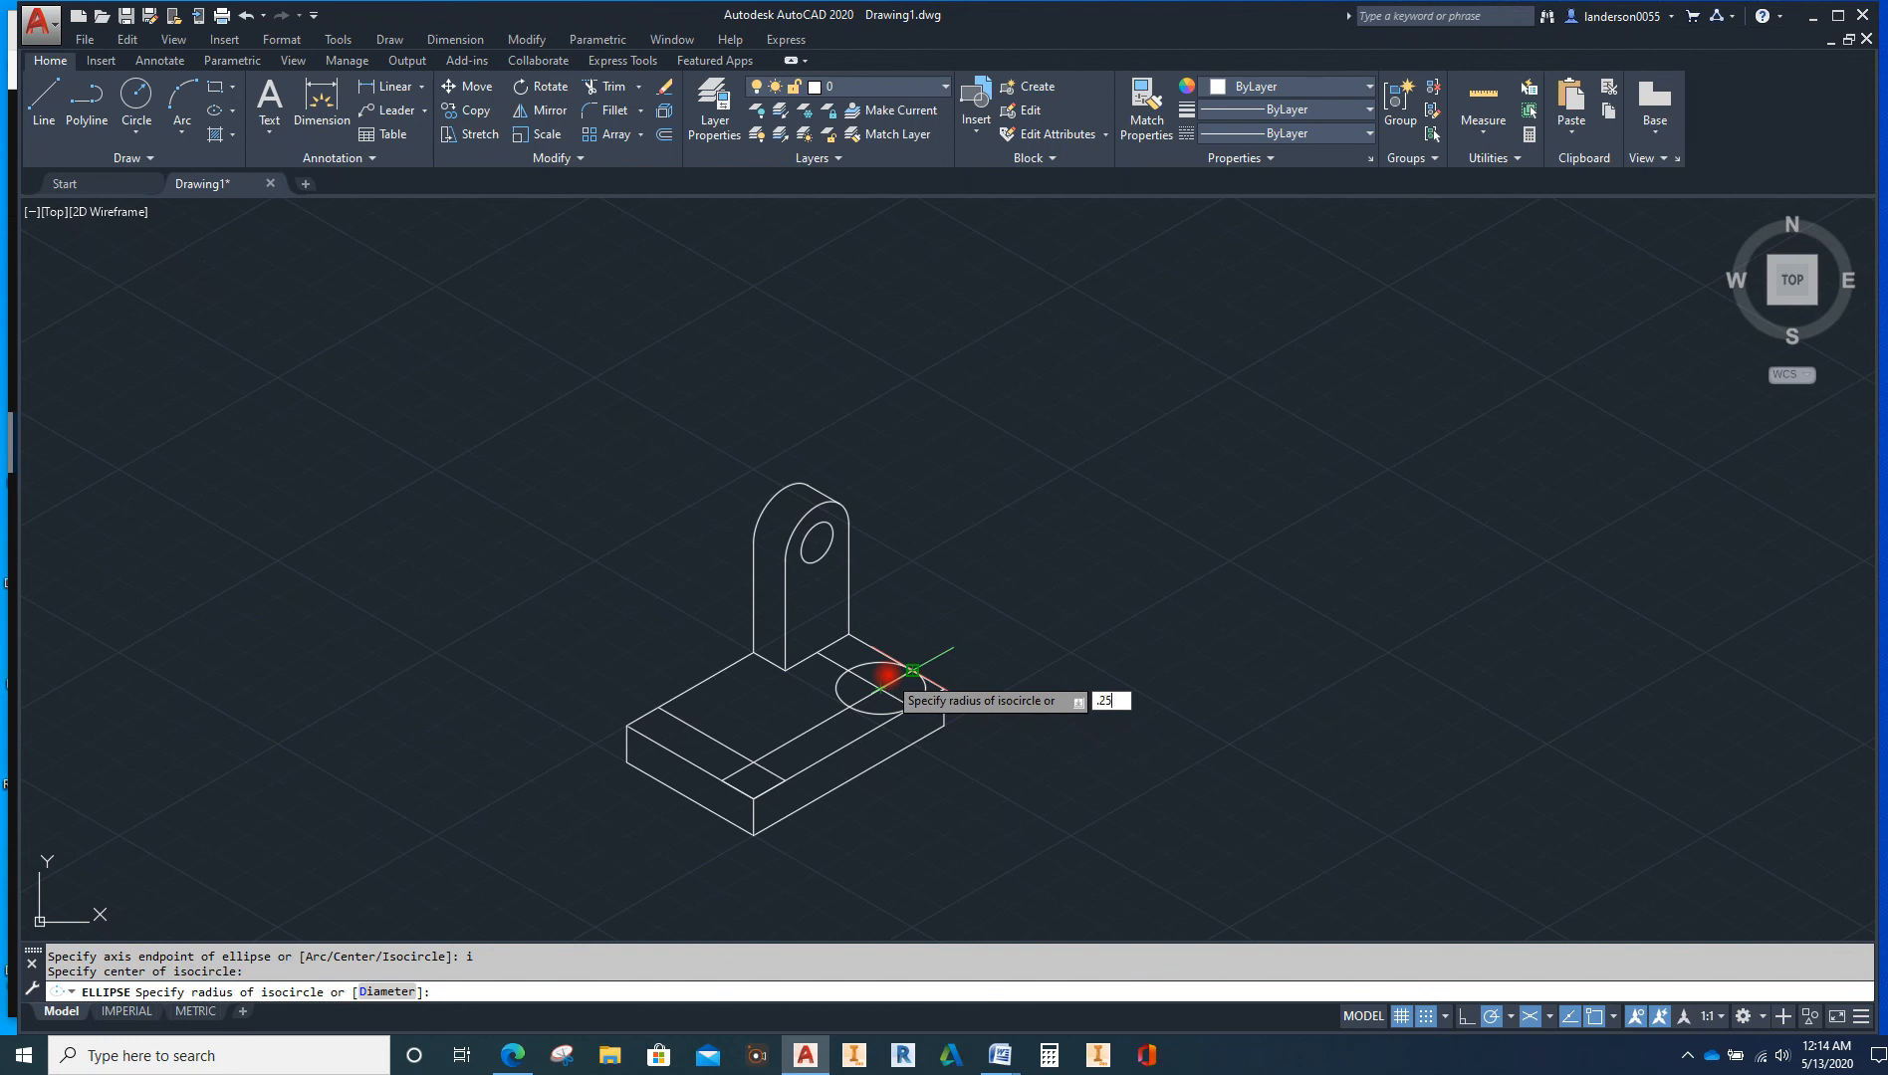
key(Return)
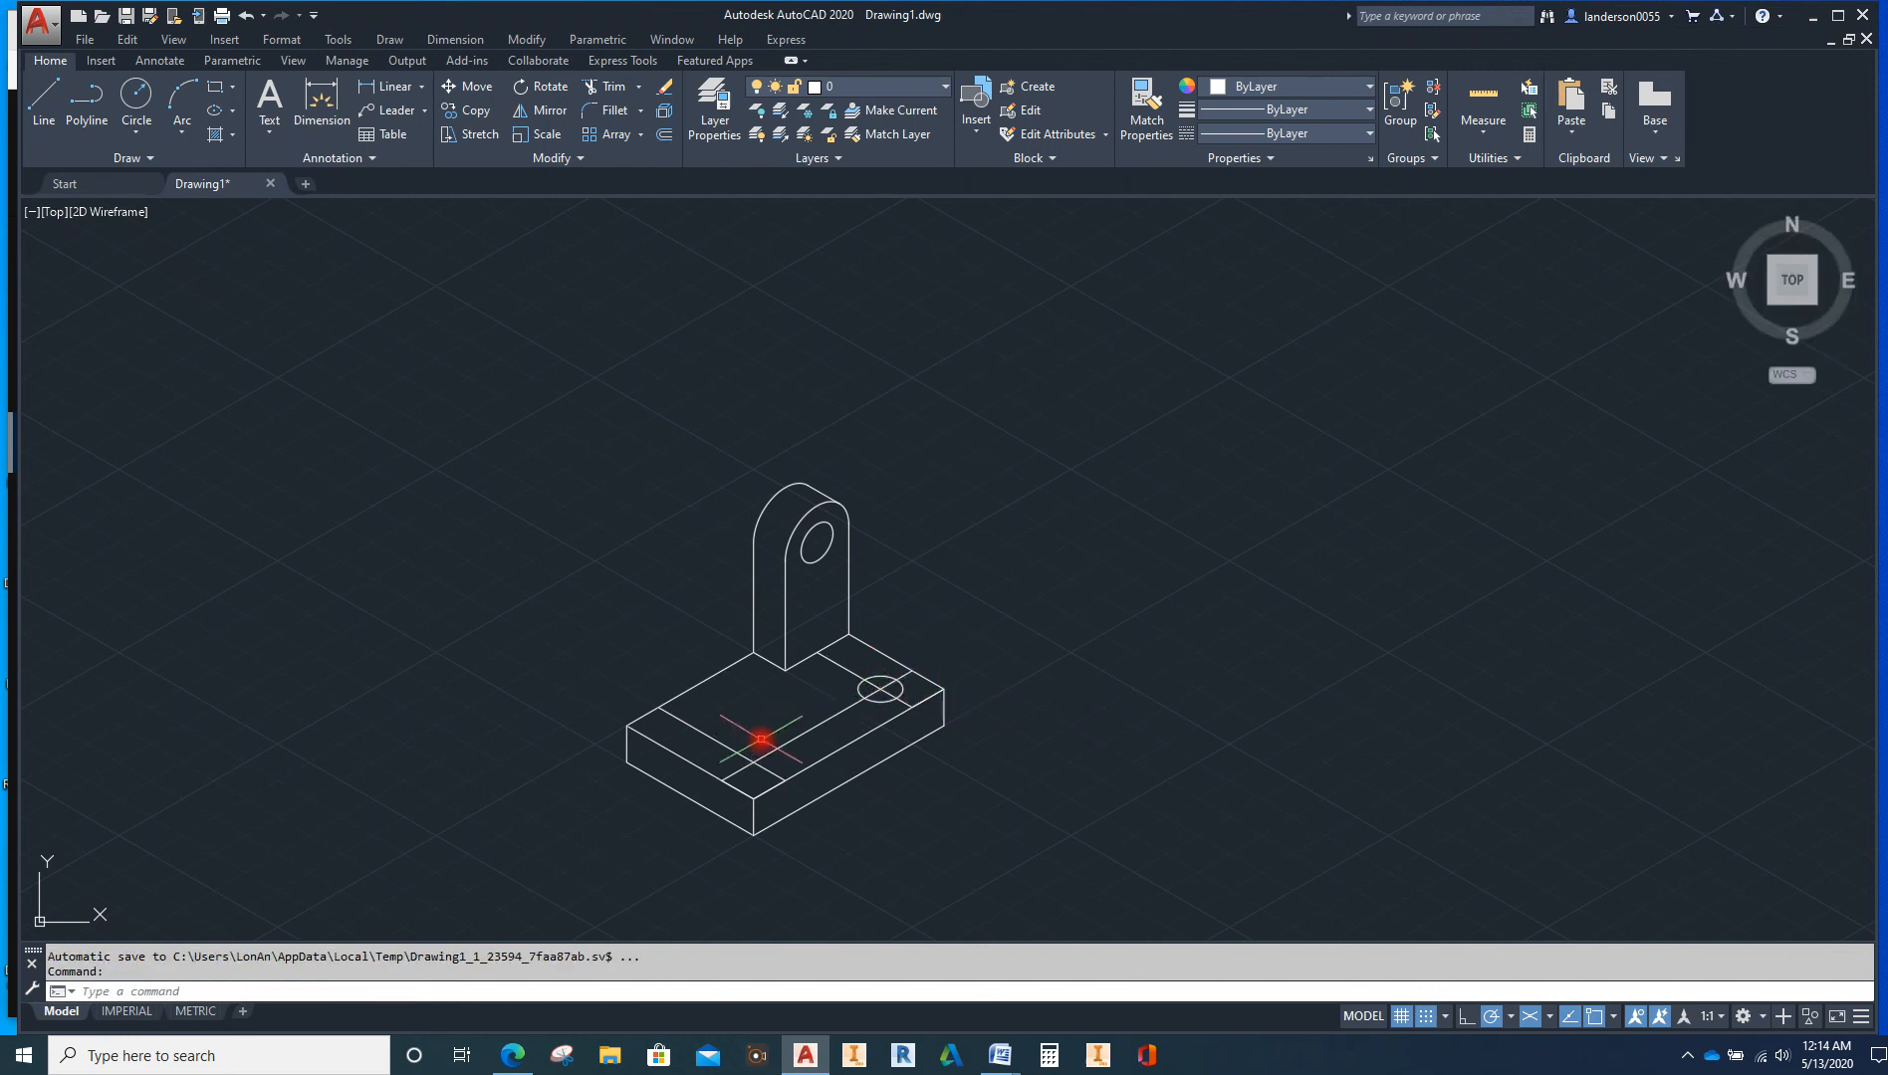
key(Return)
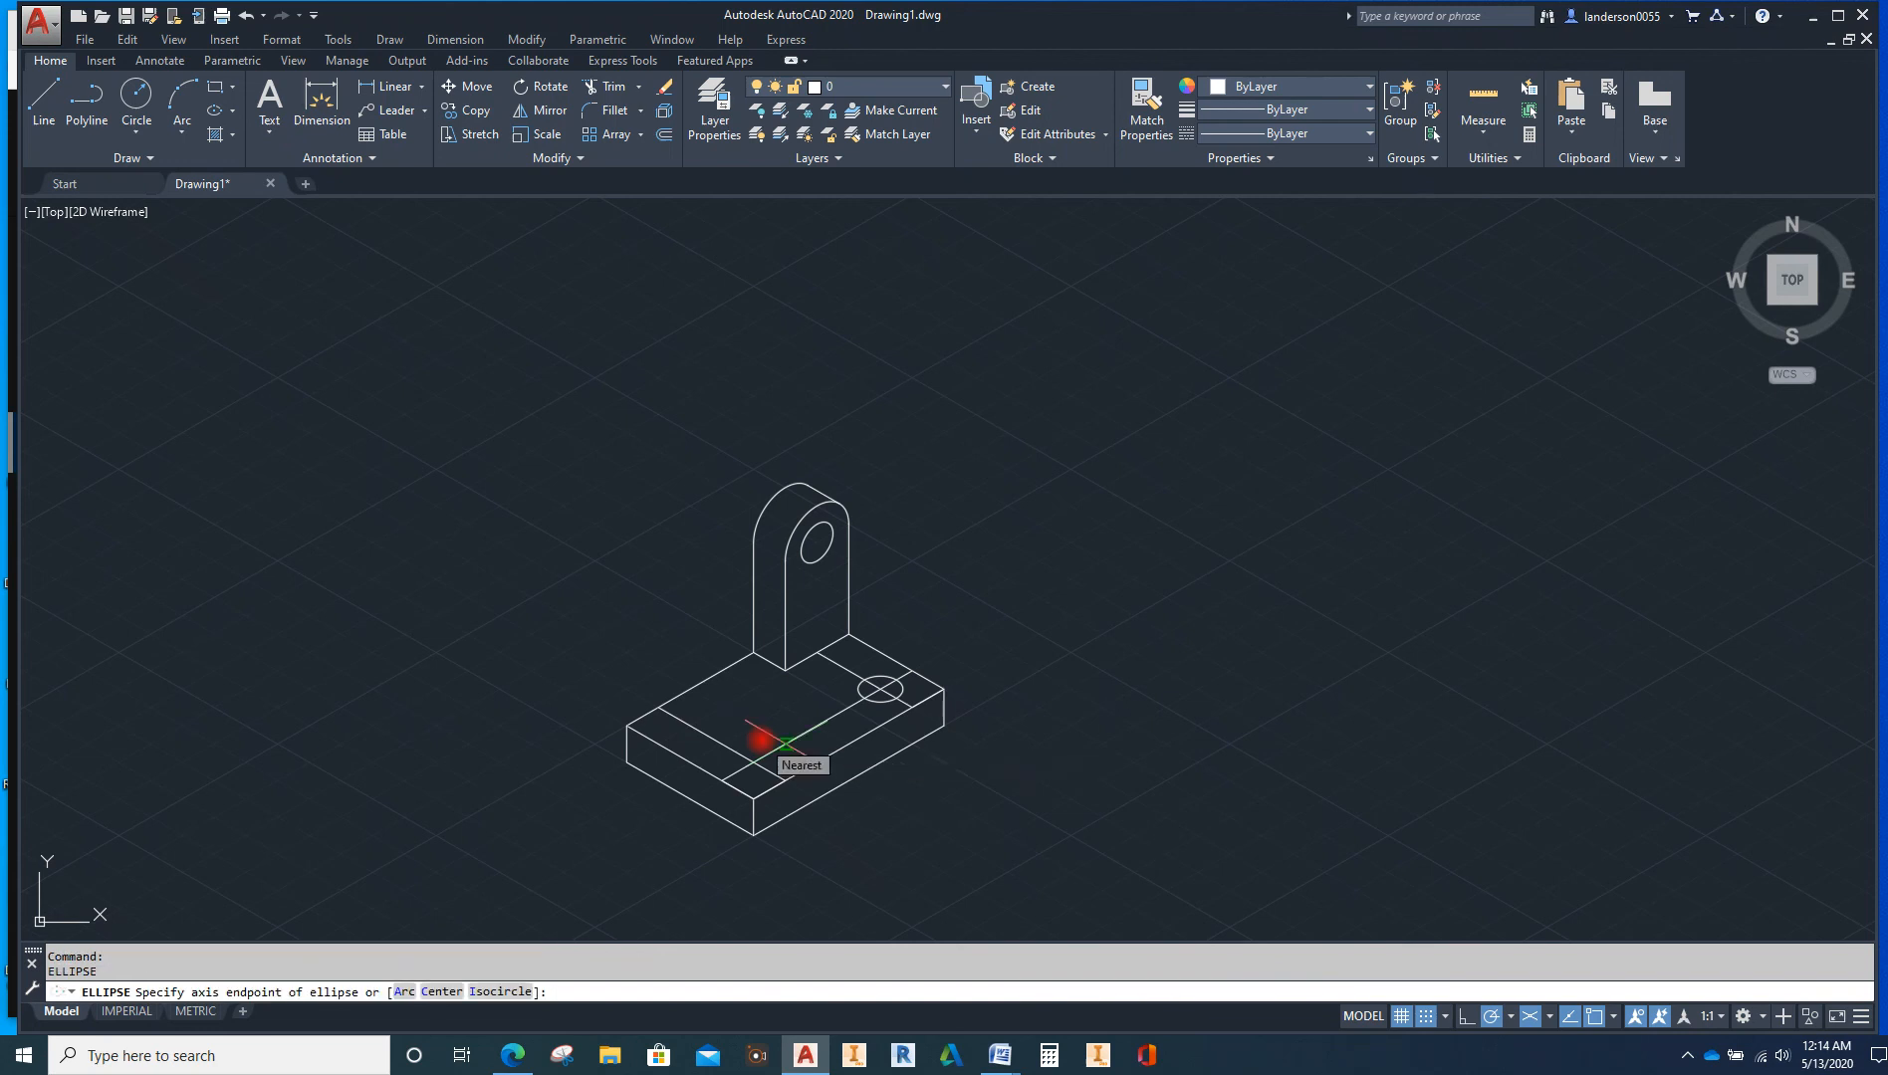
click(754, 763)
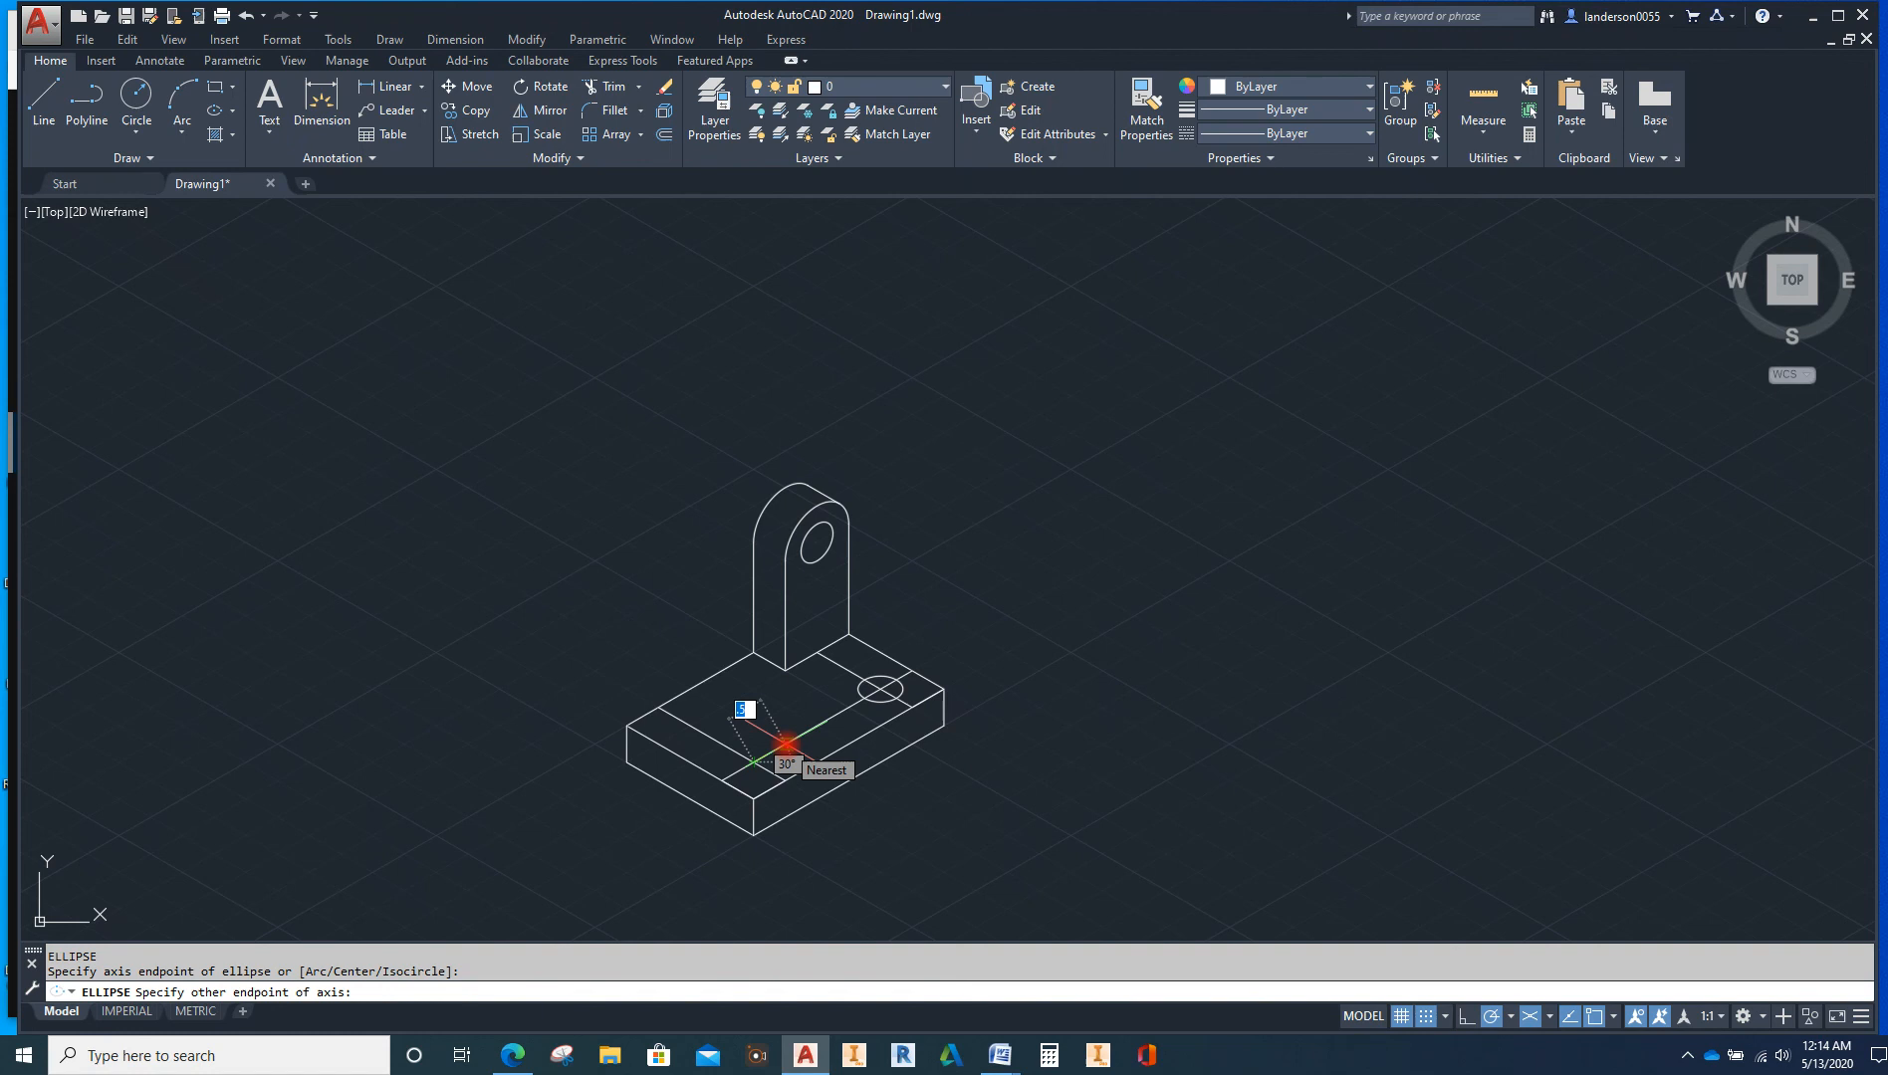
key(Escape)
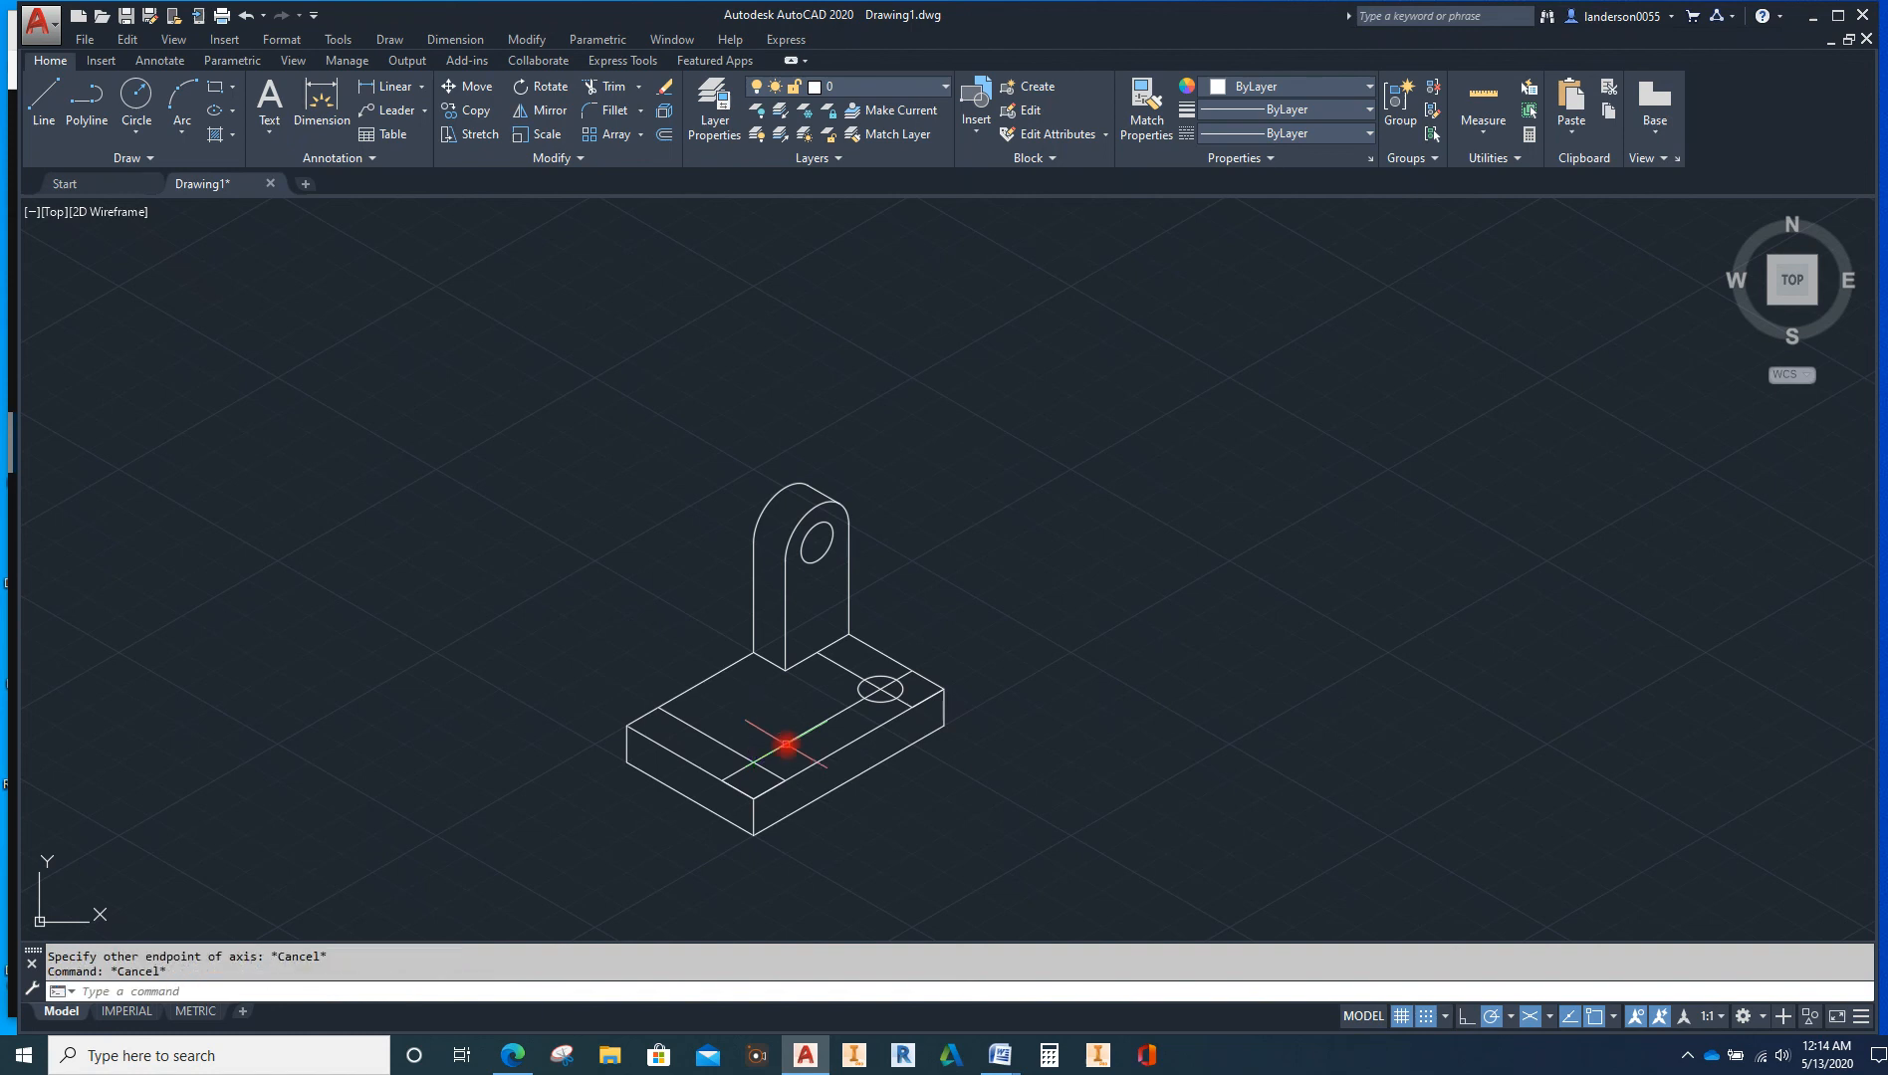
Draw an isocircle centered on the construction-line intersection near the base's front corner, large enough to touch both adjacent top edges
text(EL)
key(Return)
key(Down)
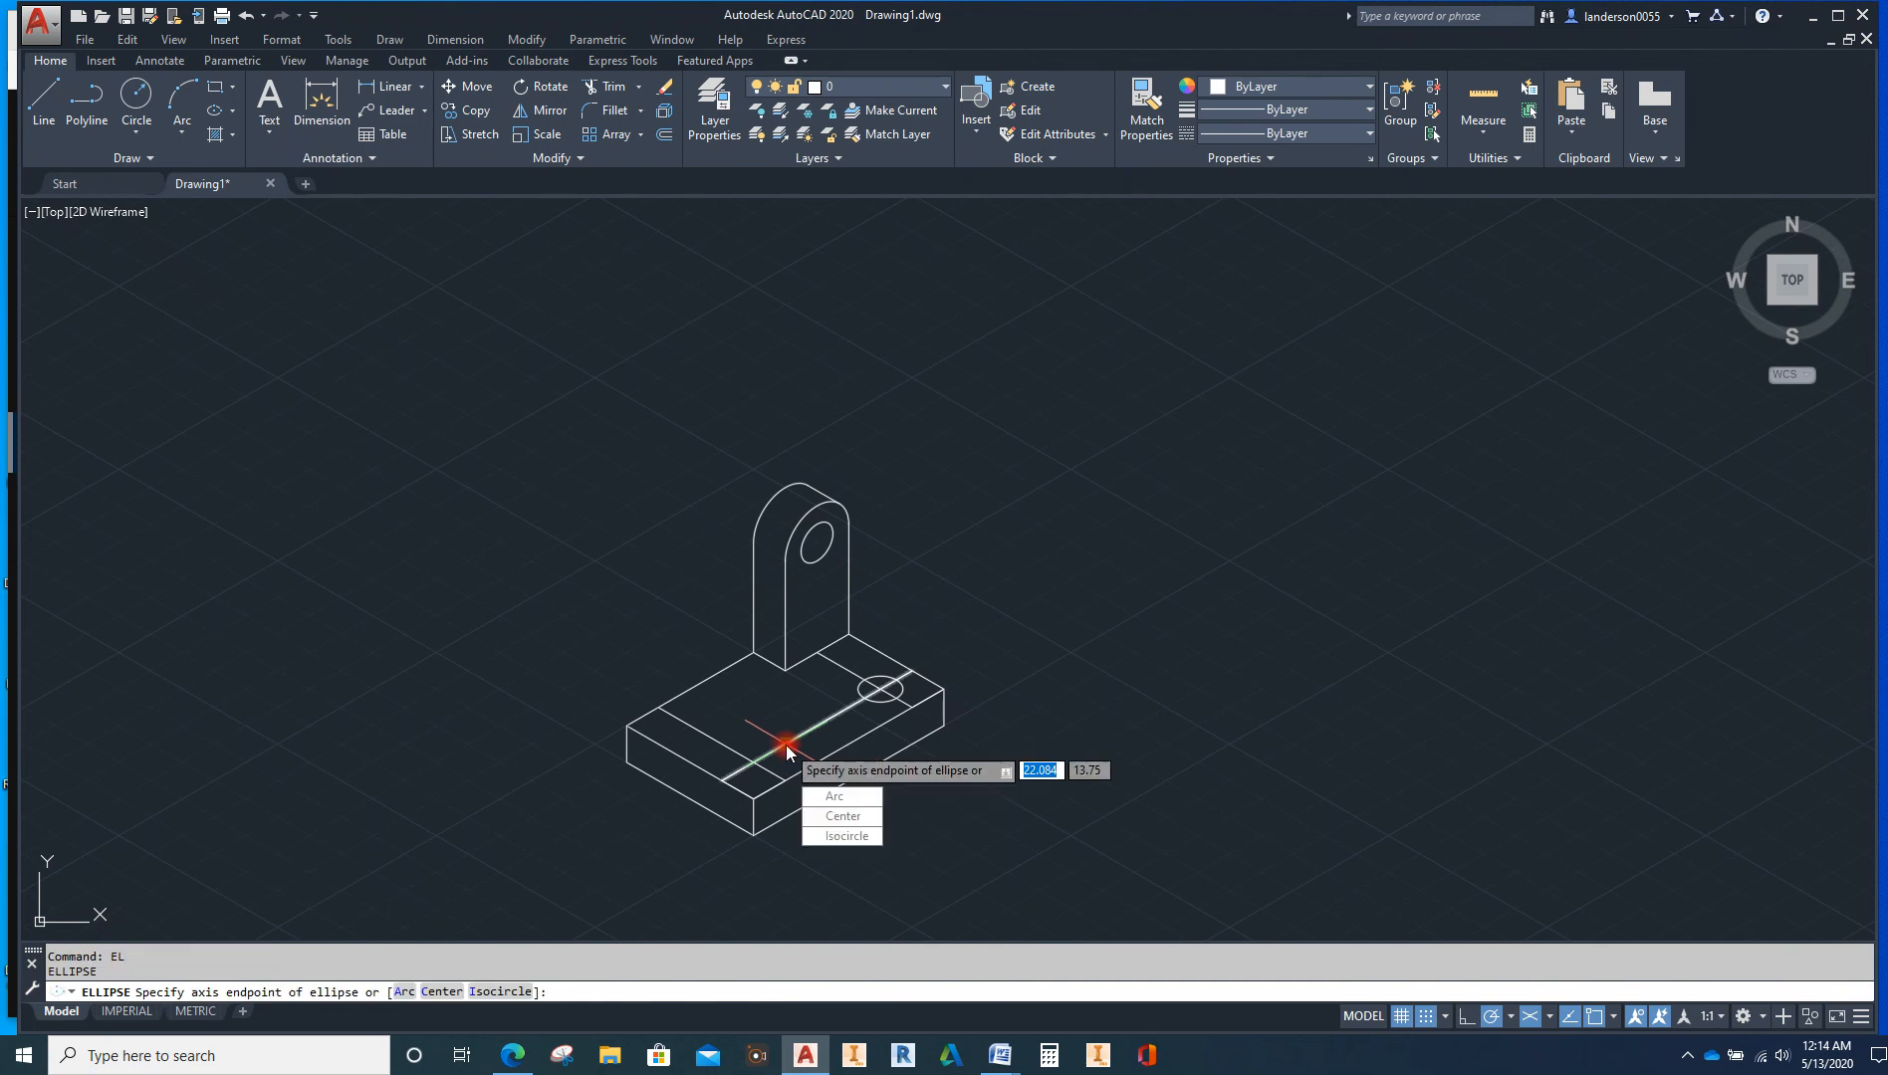
text(i)
key(Return)
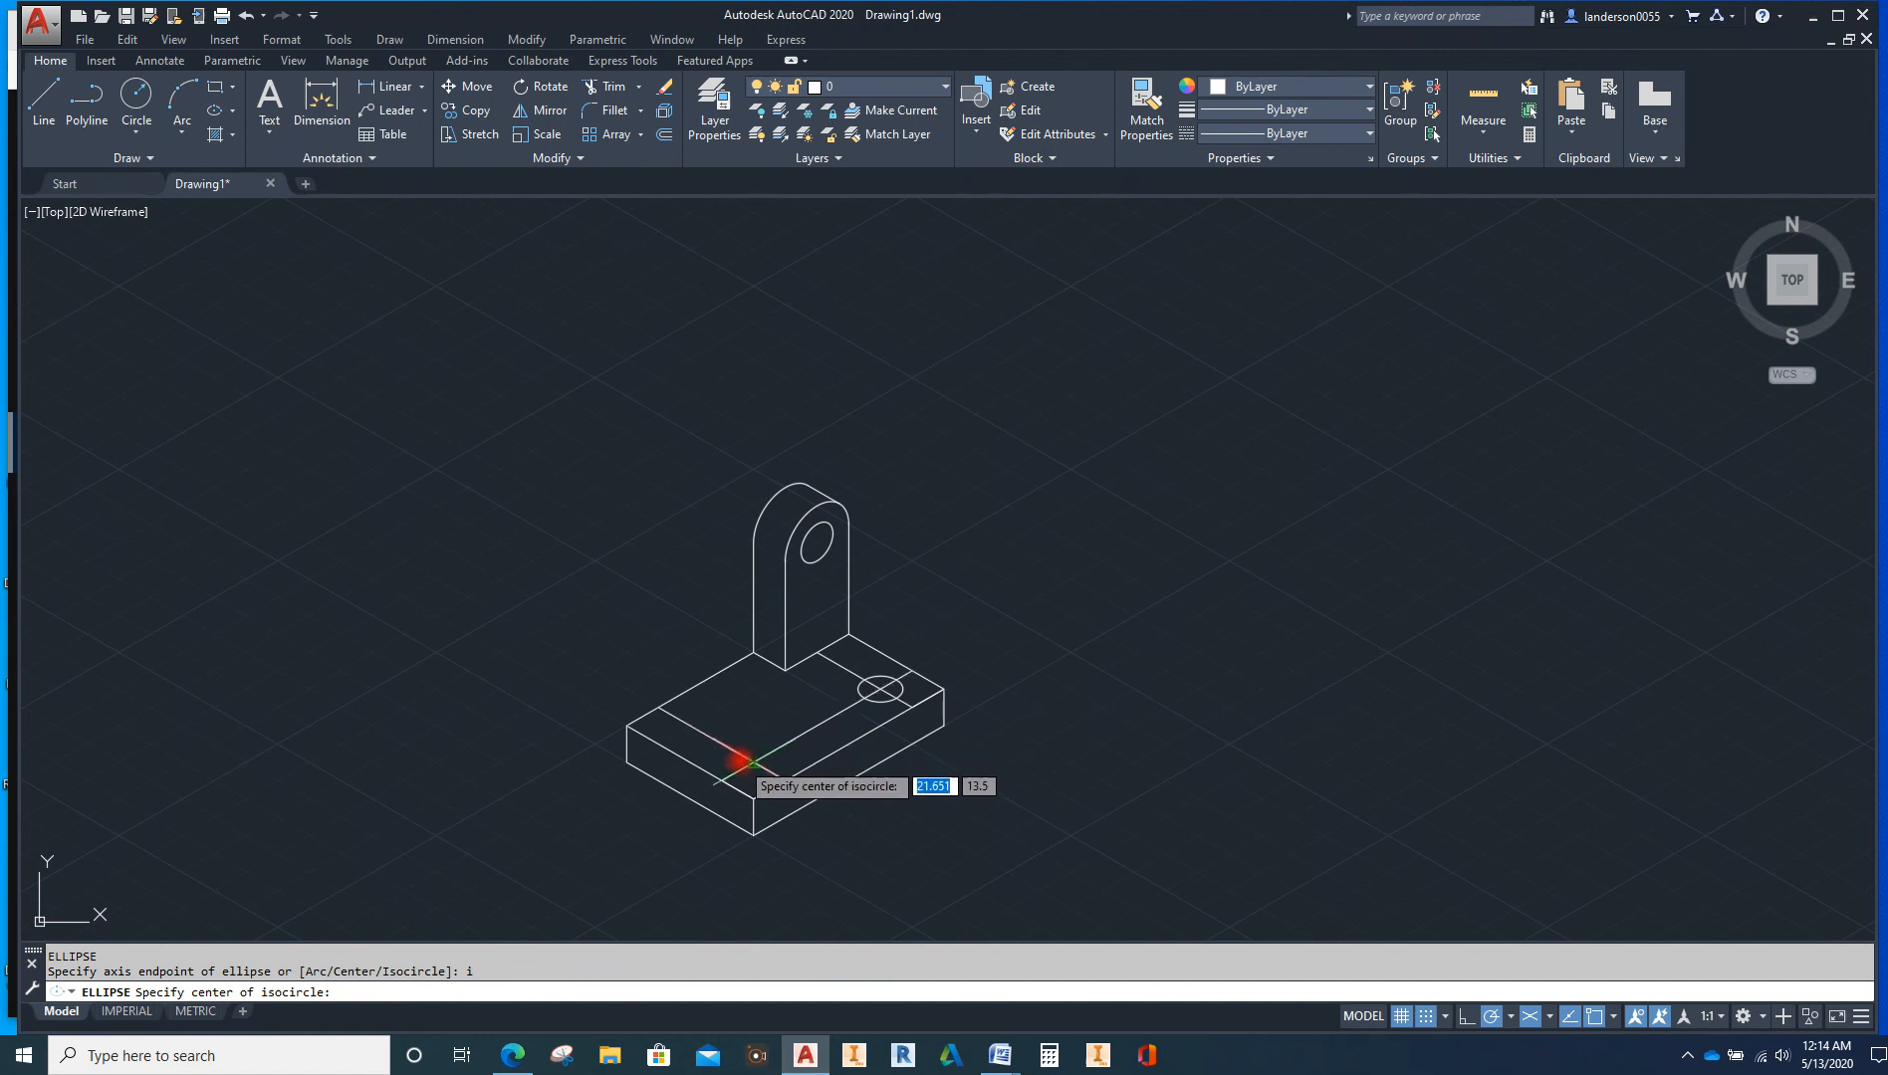
click(754, 765)
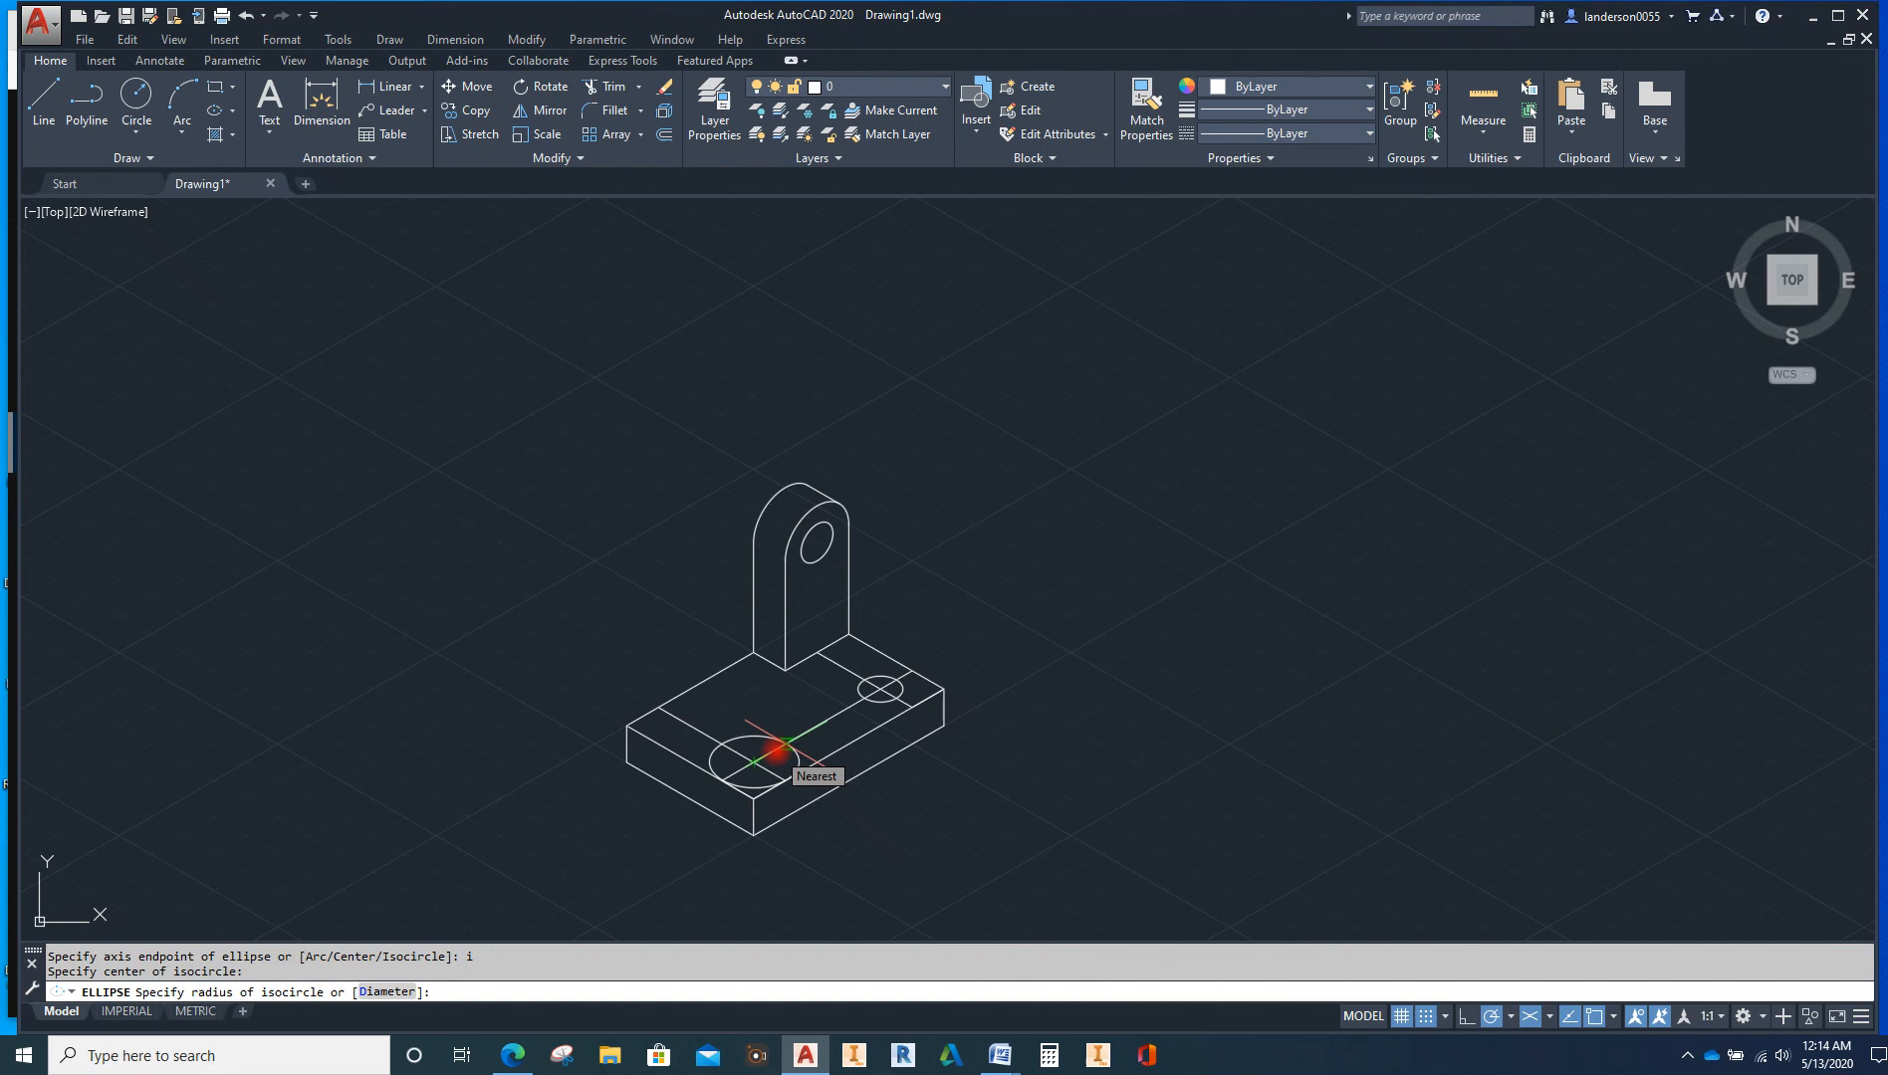
click(782, 747)
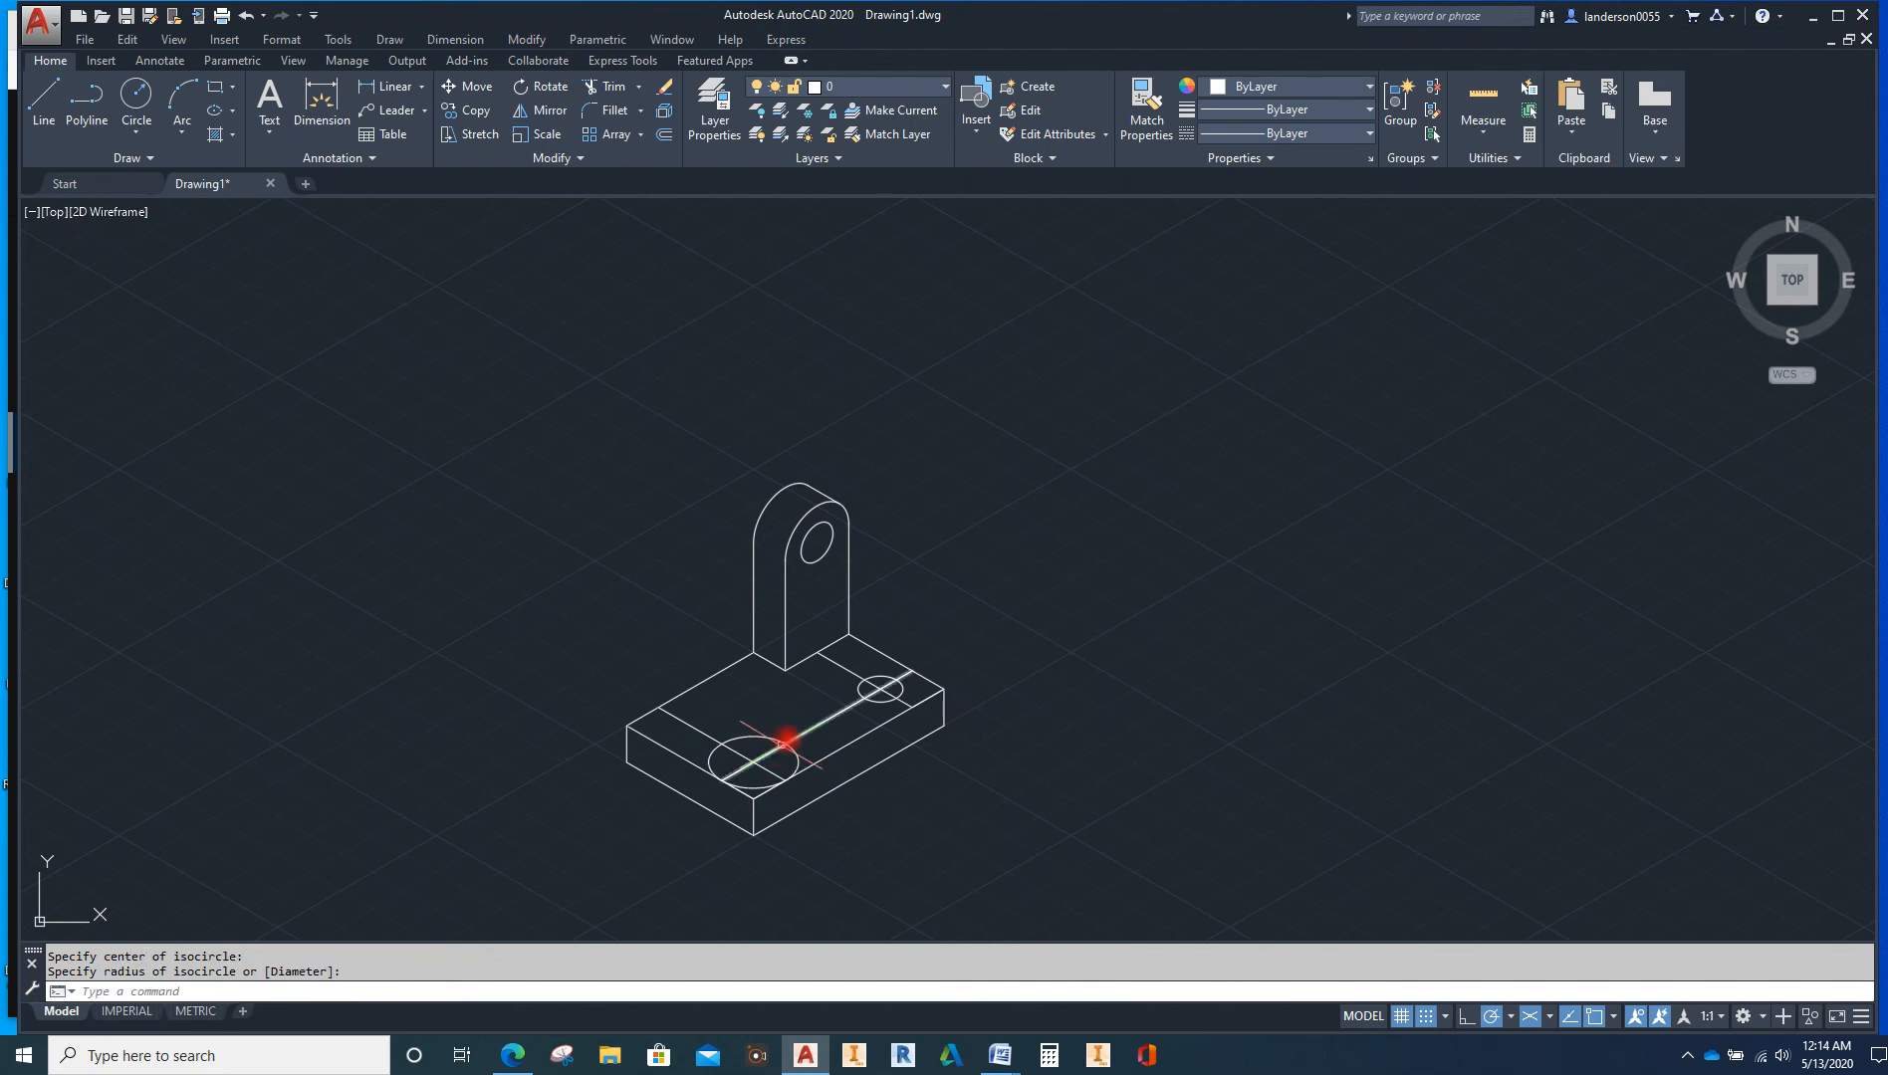
Copy the small isocircle hole near the base's right corner to the center of the large isocircle at the front corner
click(889, 697)
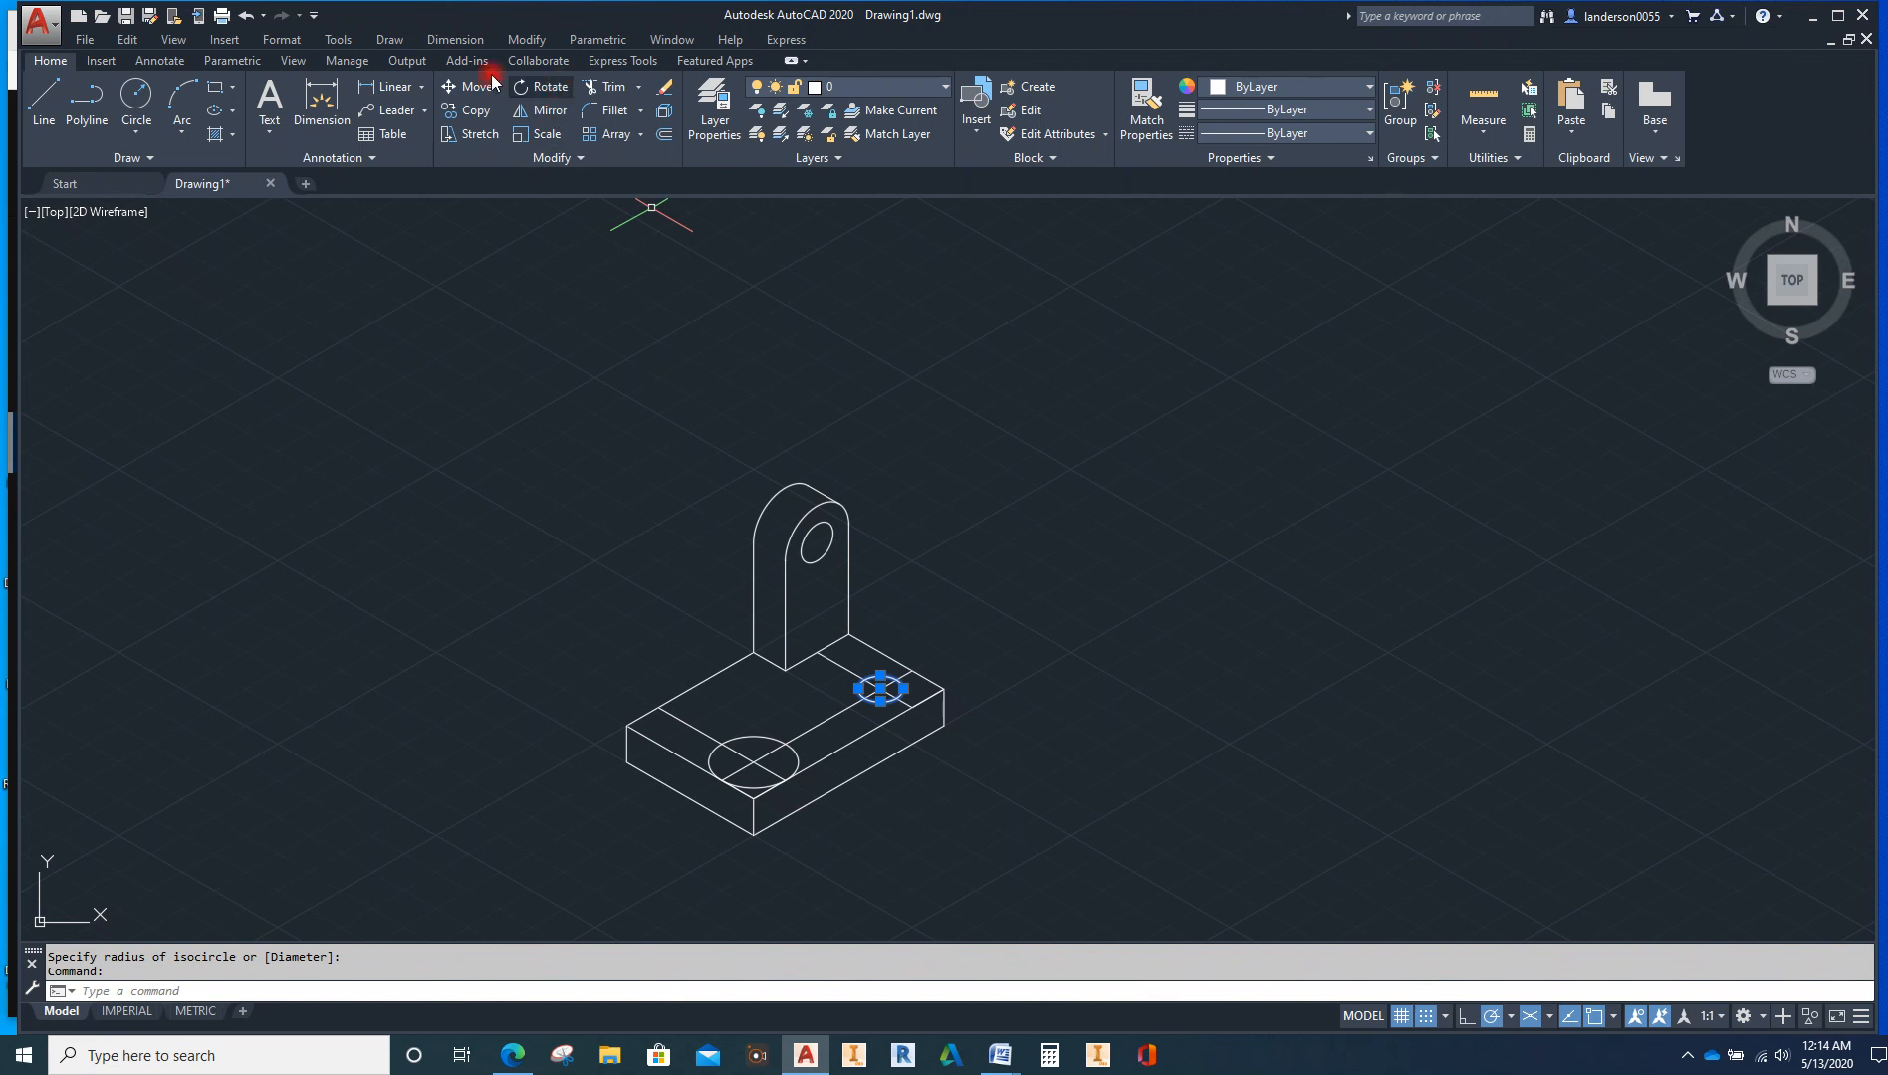
click(463, 106)
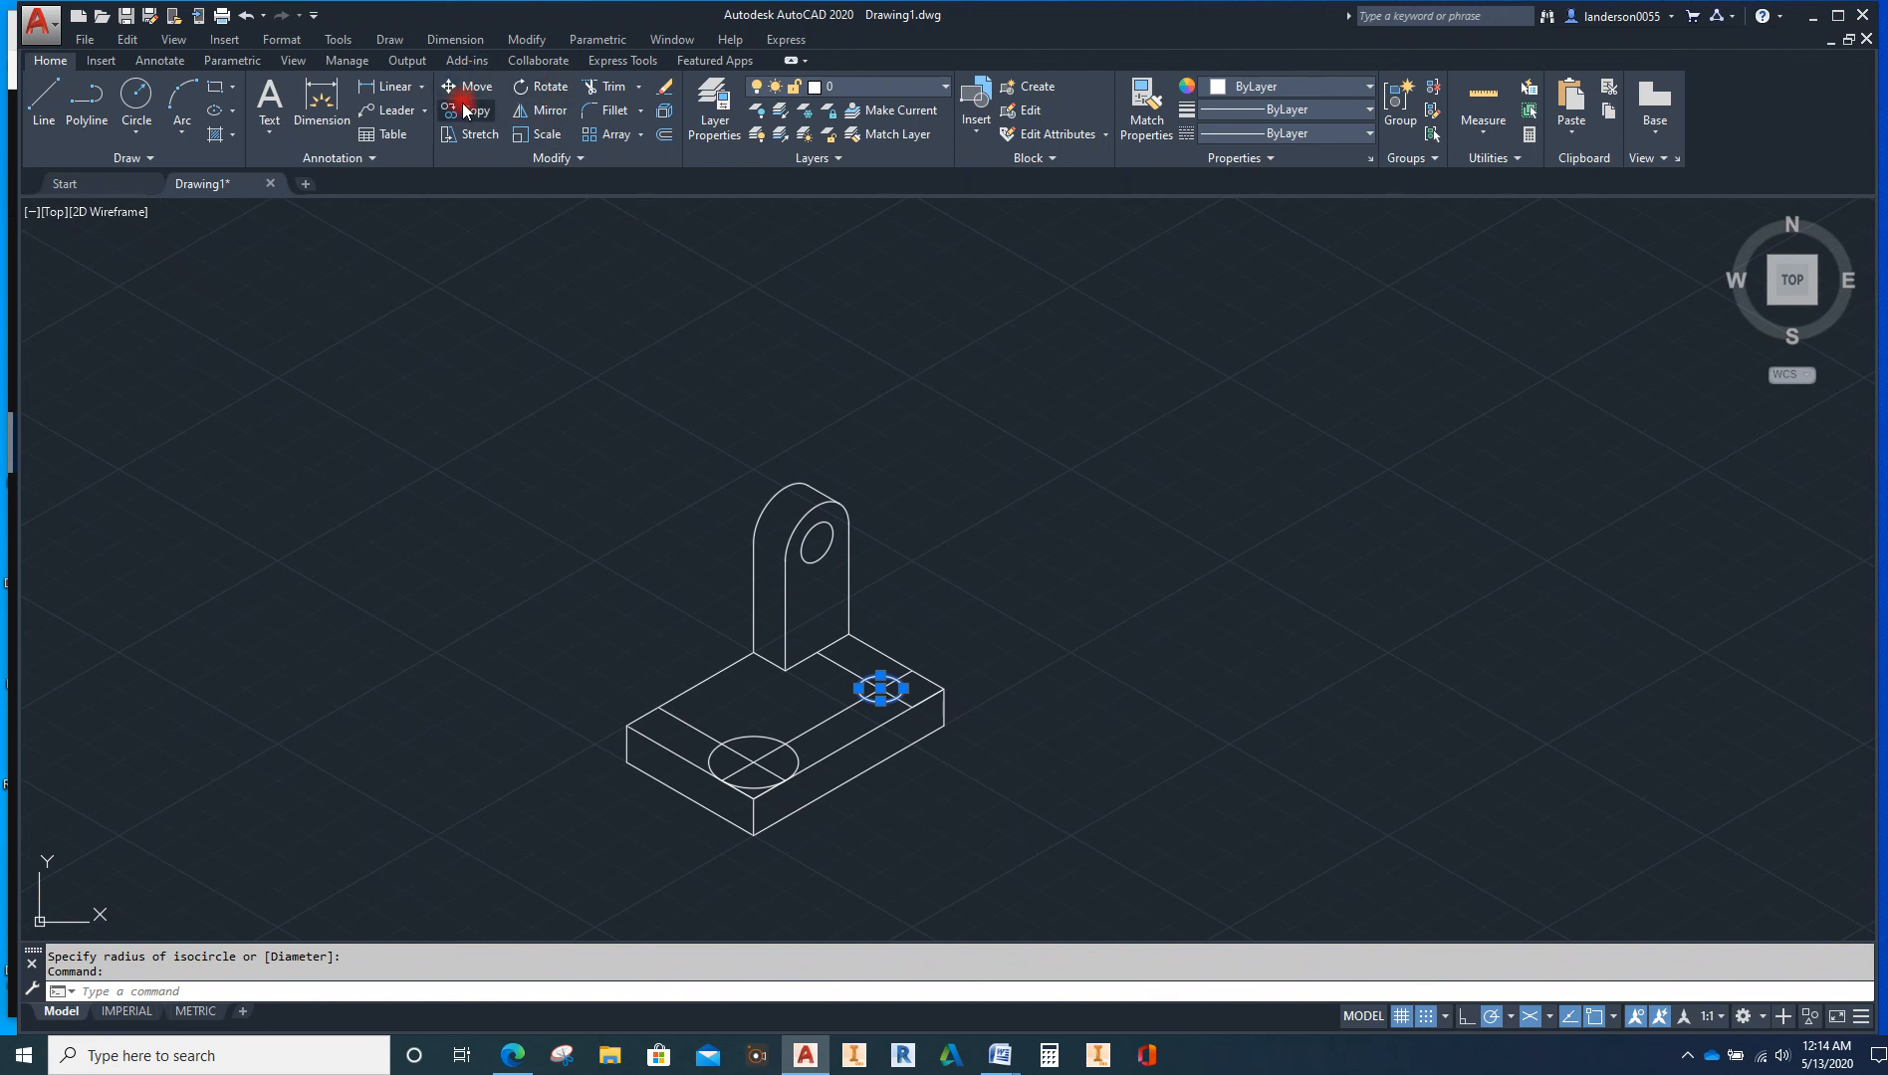
click(875, 686)
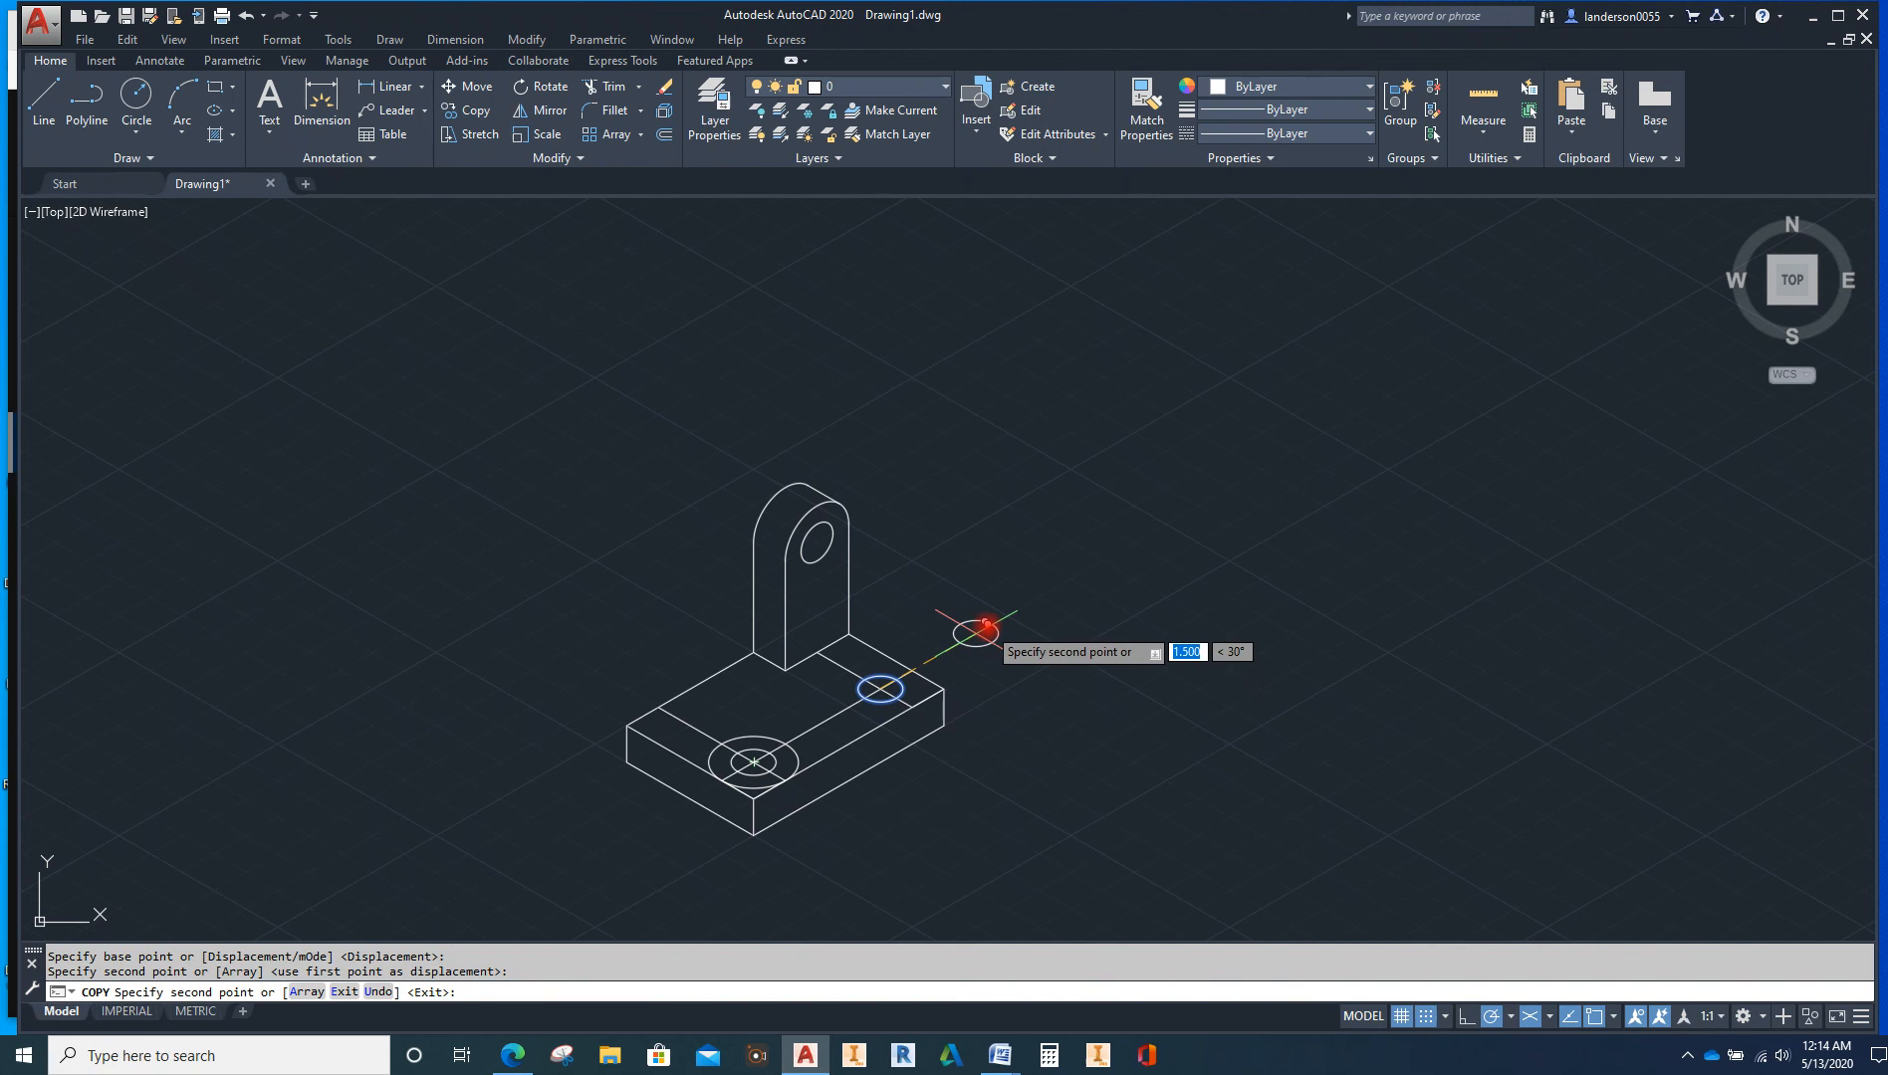
key(Escape)
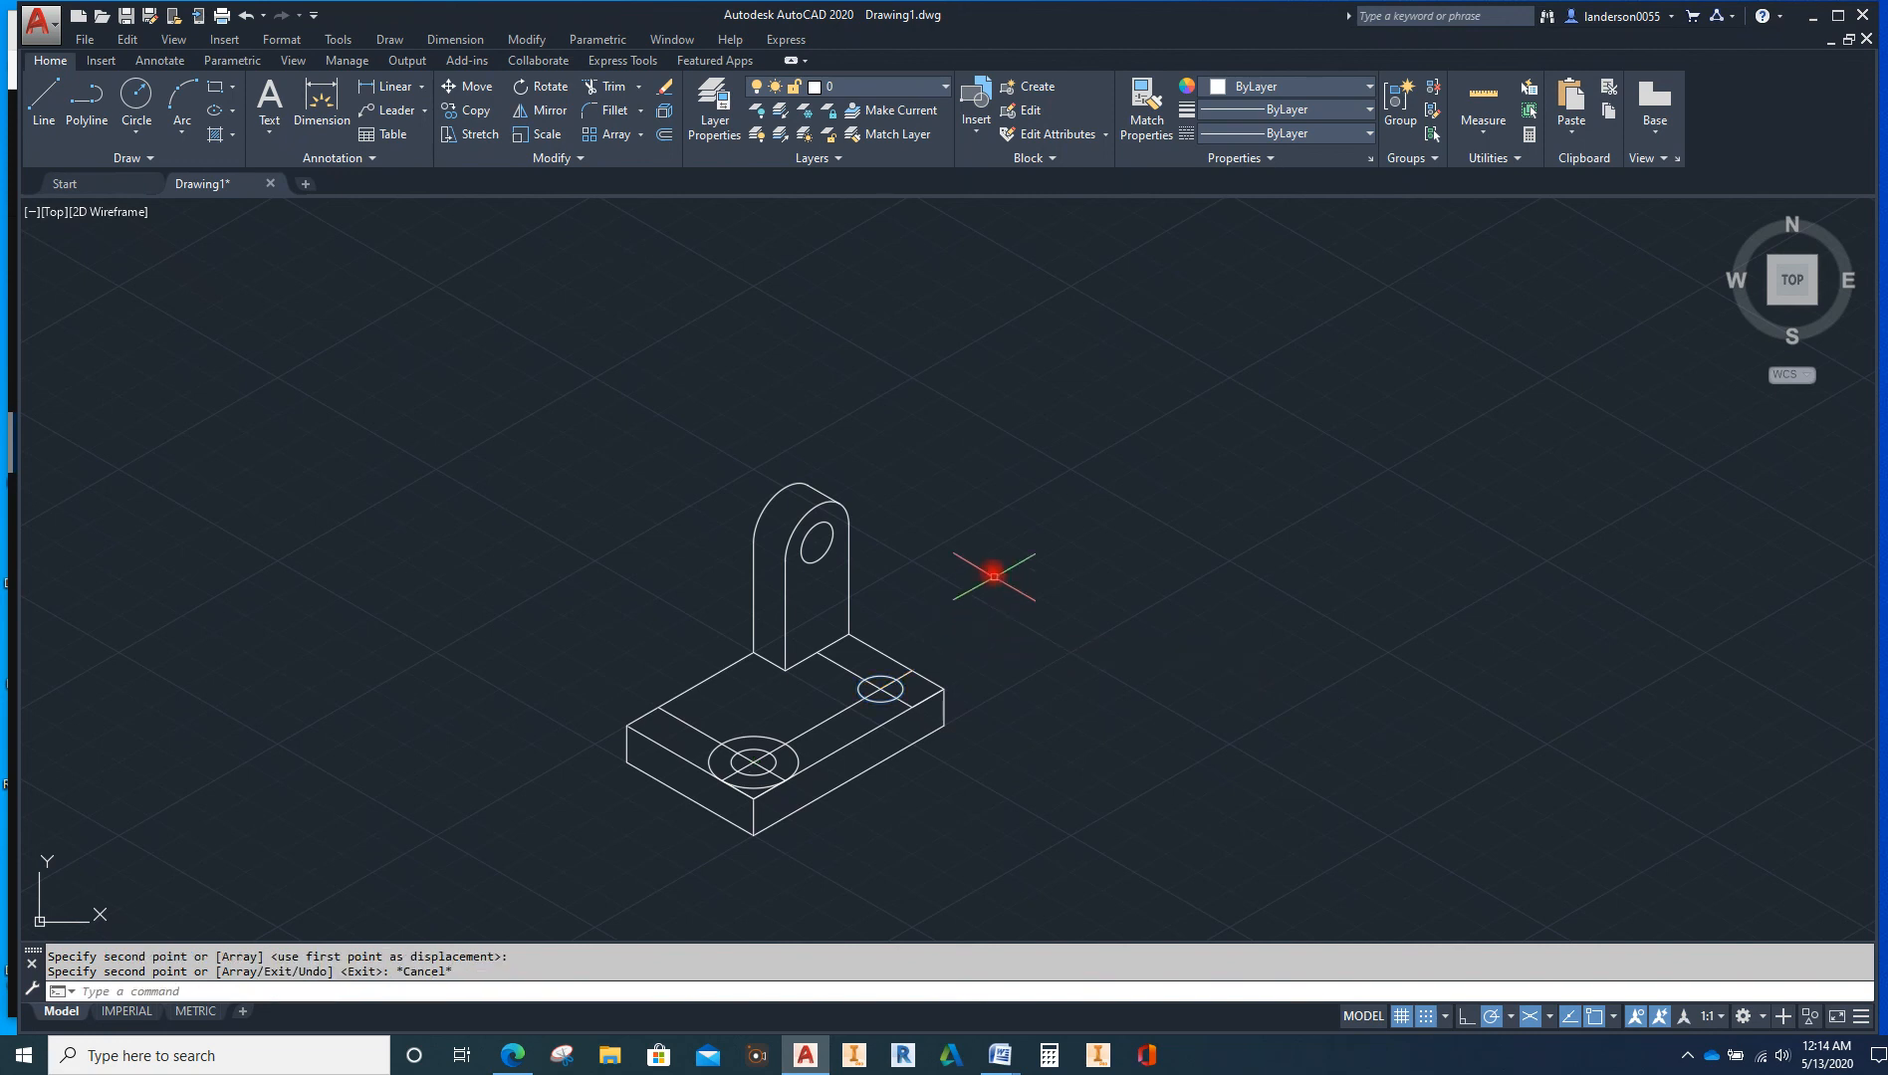
Erase the long construction line through both holes and the construction lines around the hole near the base's right corner
click(824, 721)
key(Delete)
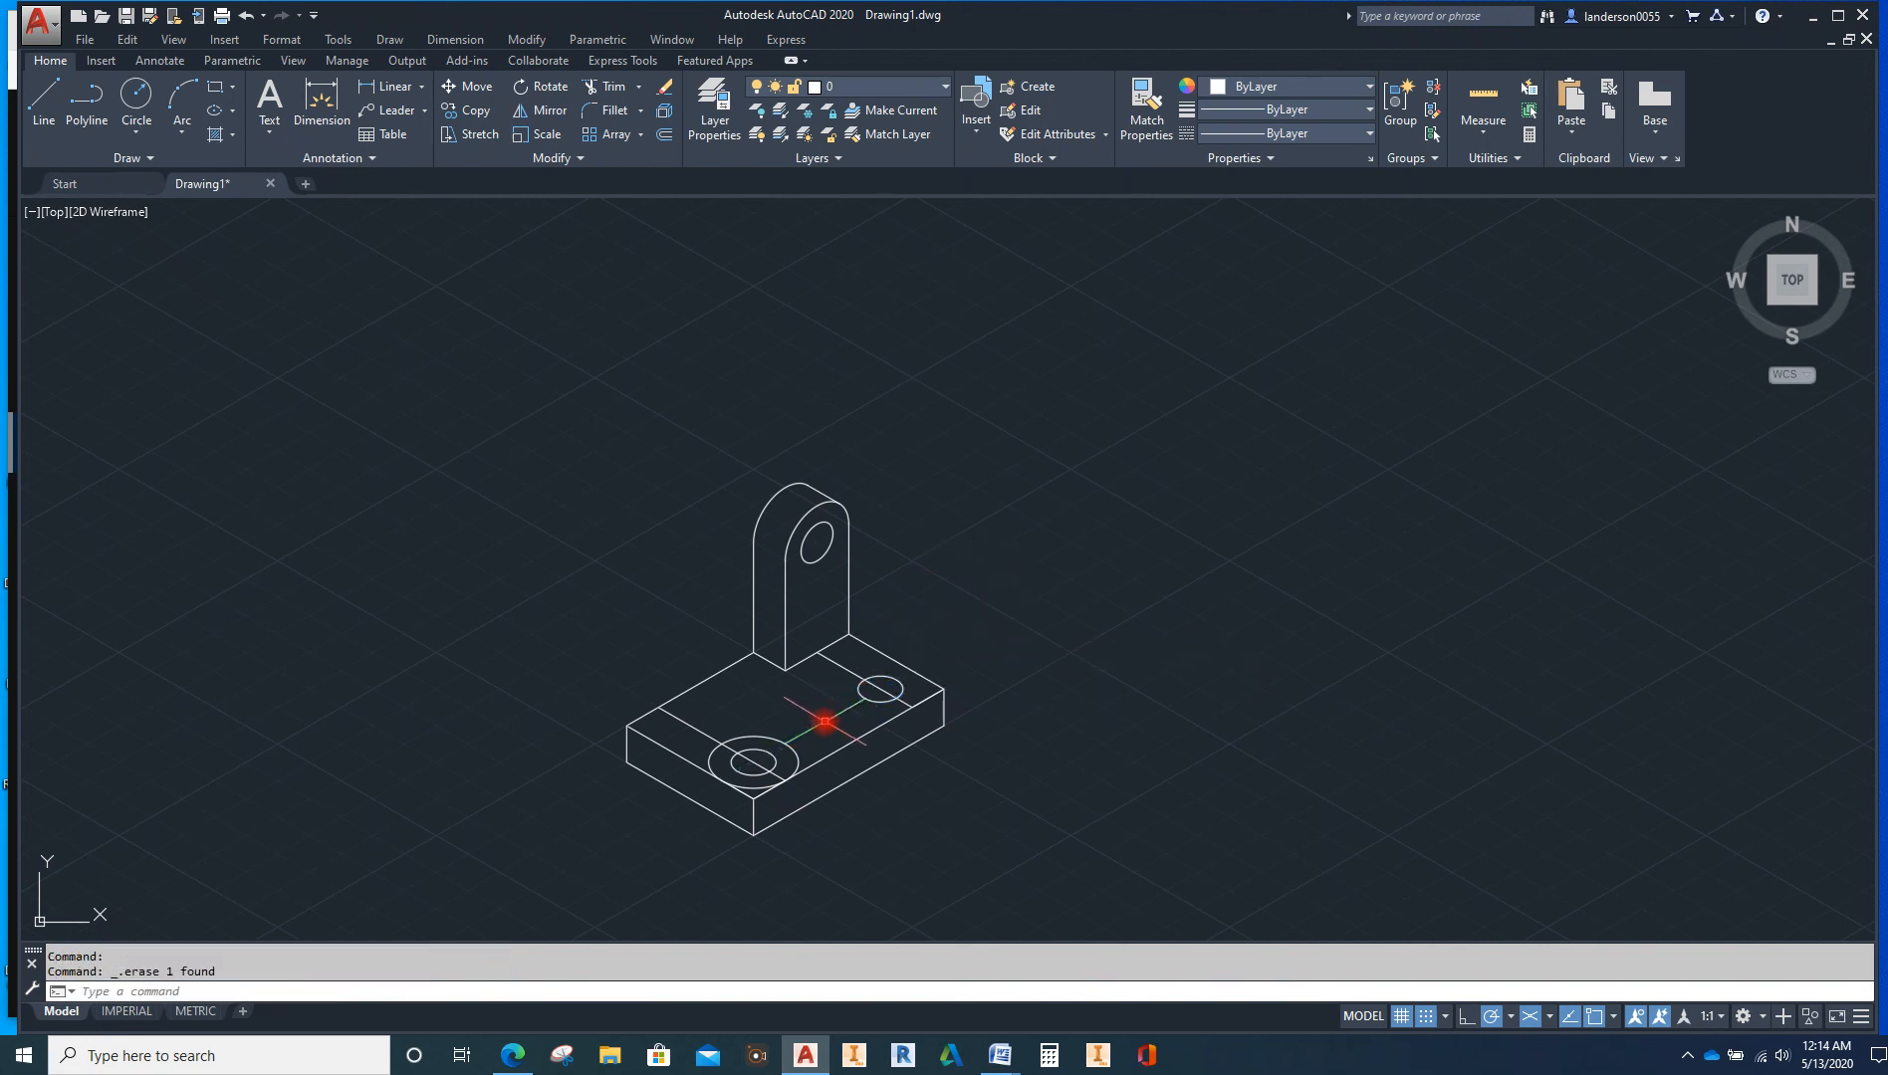
click(842, 667)
key(Delete)
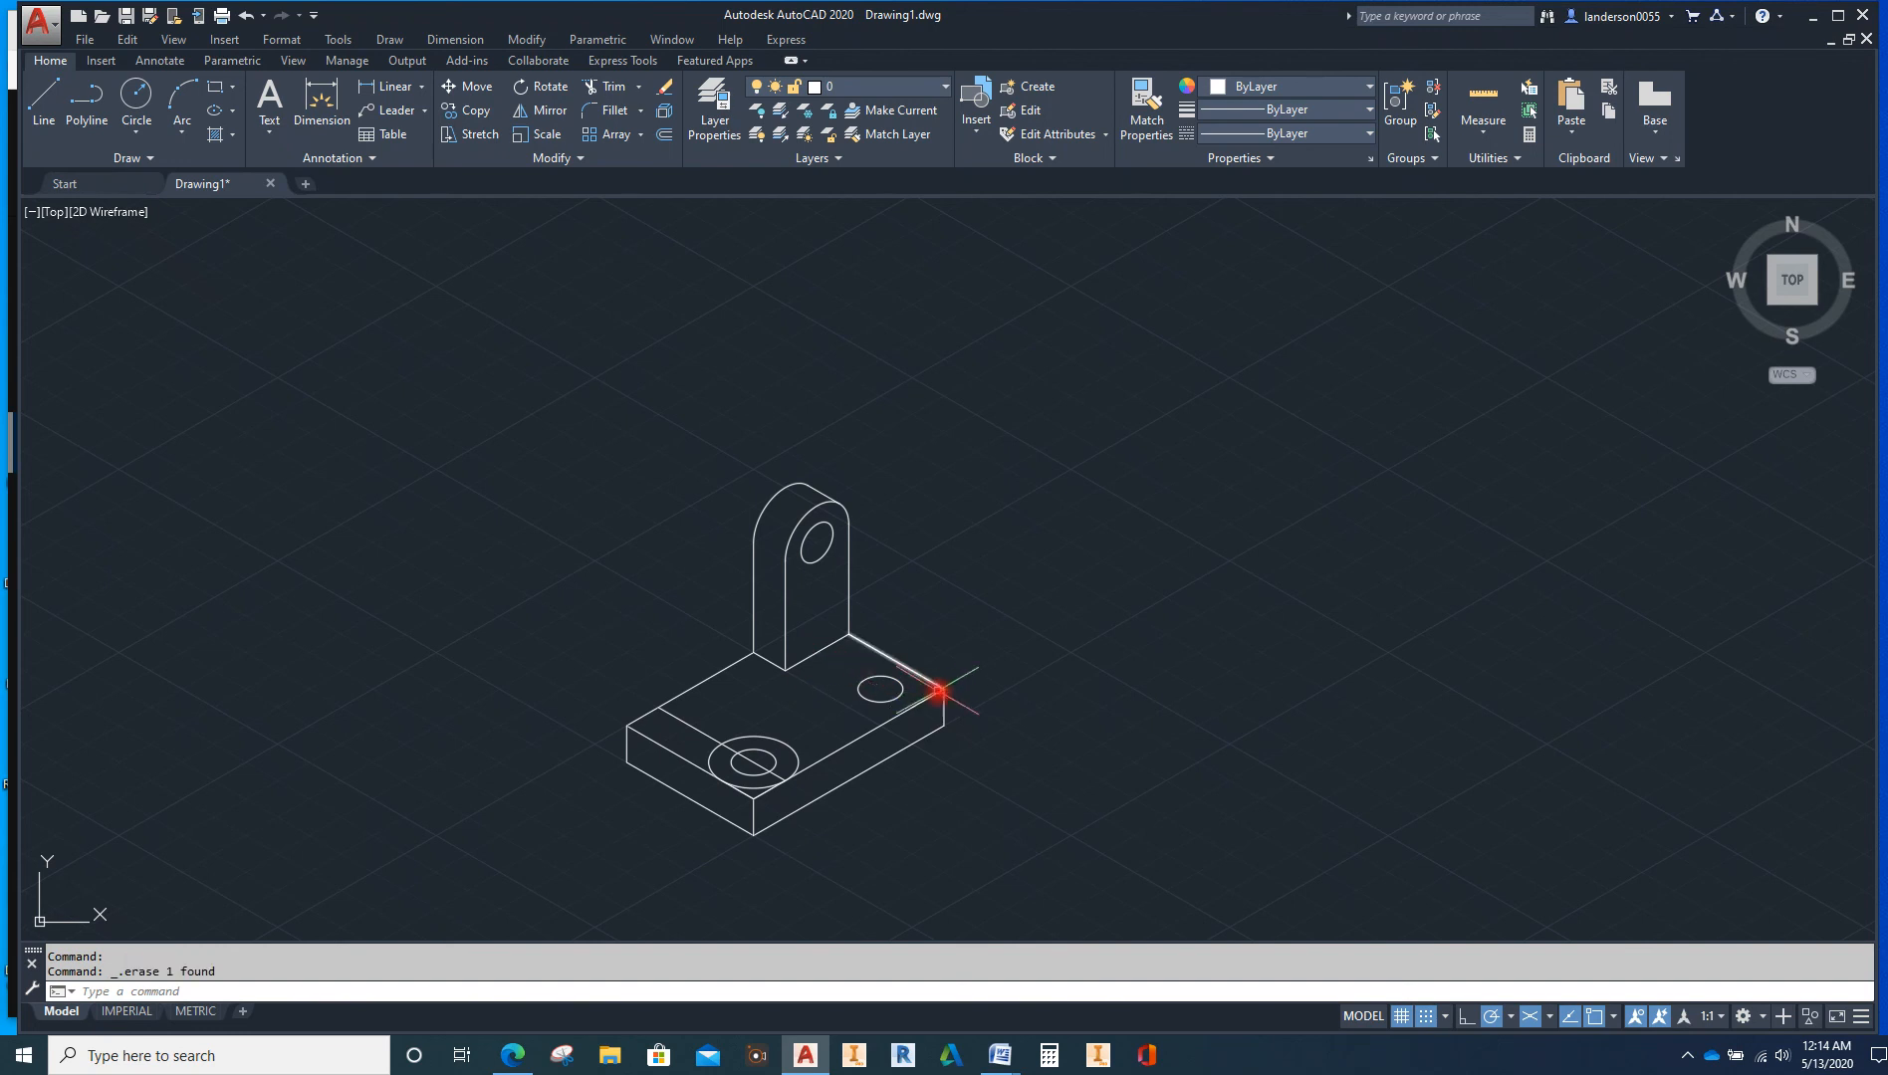
click(928, 697)
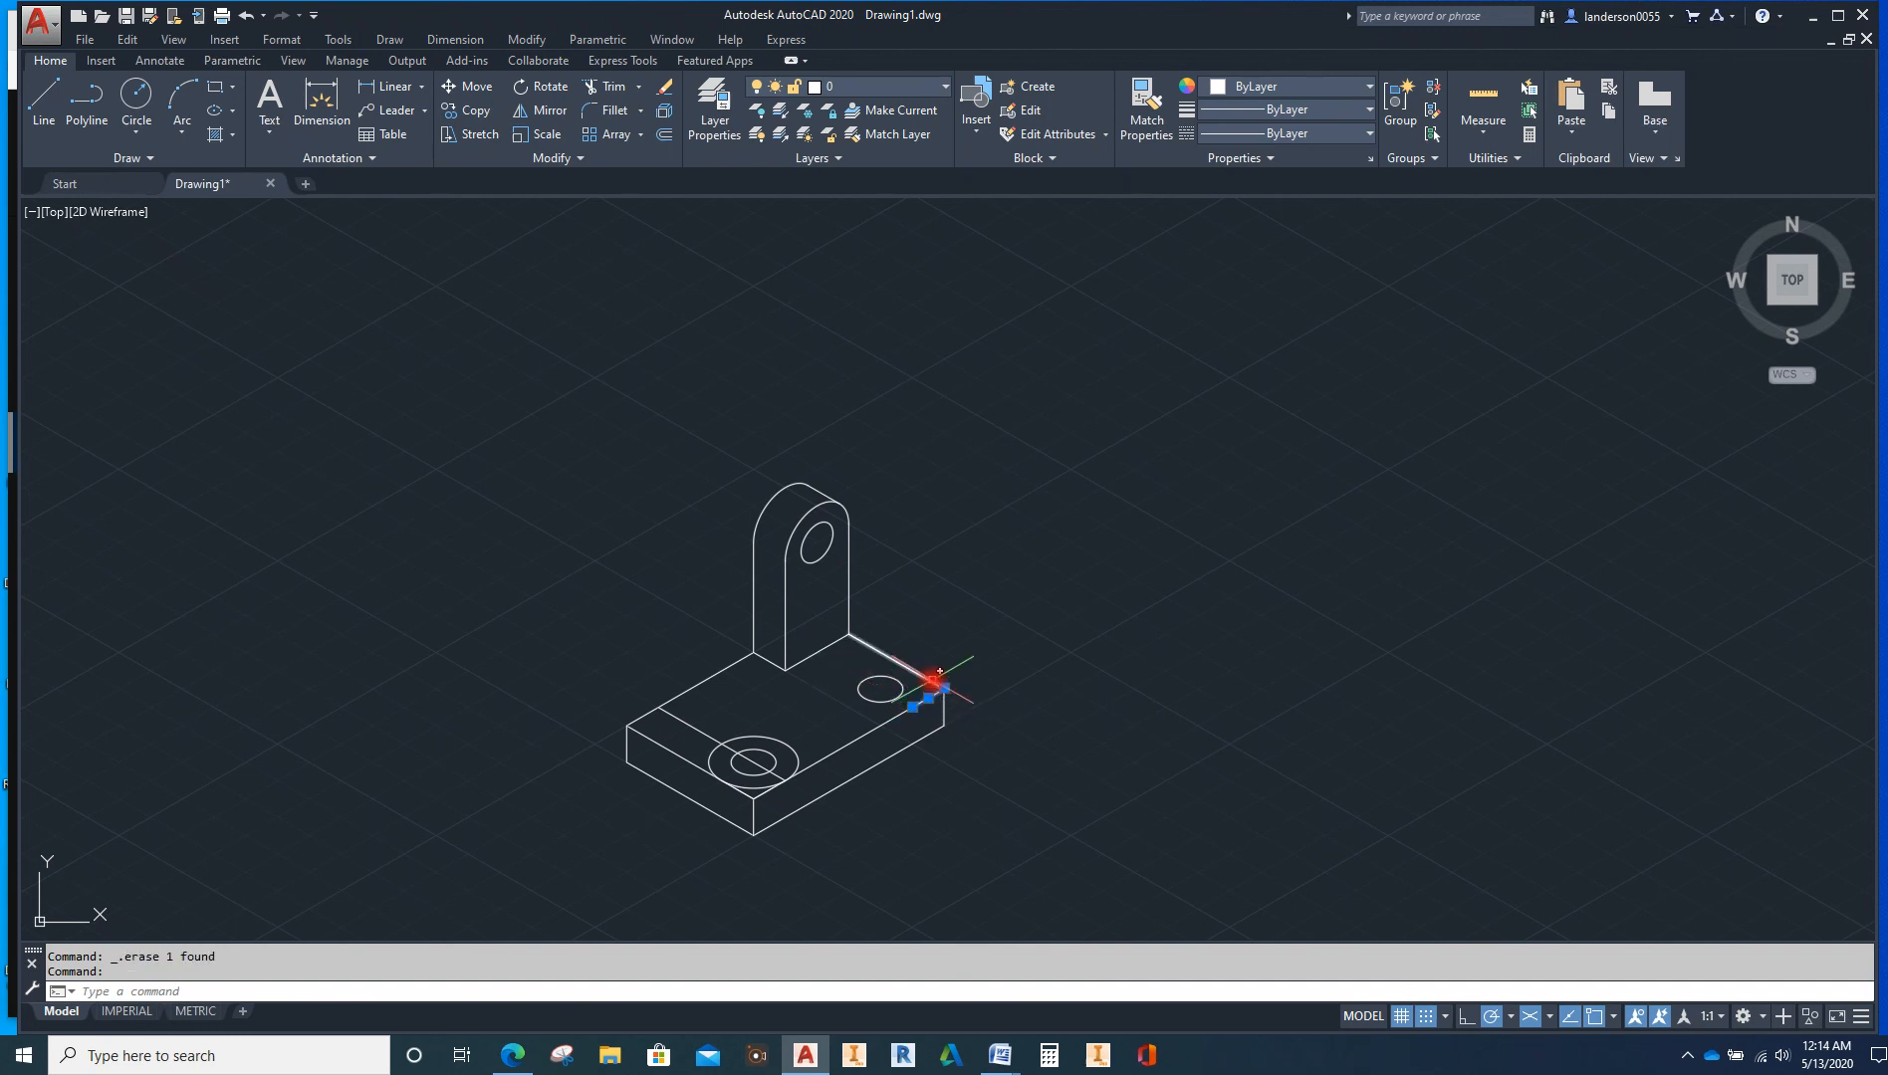
key(Delete)
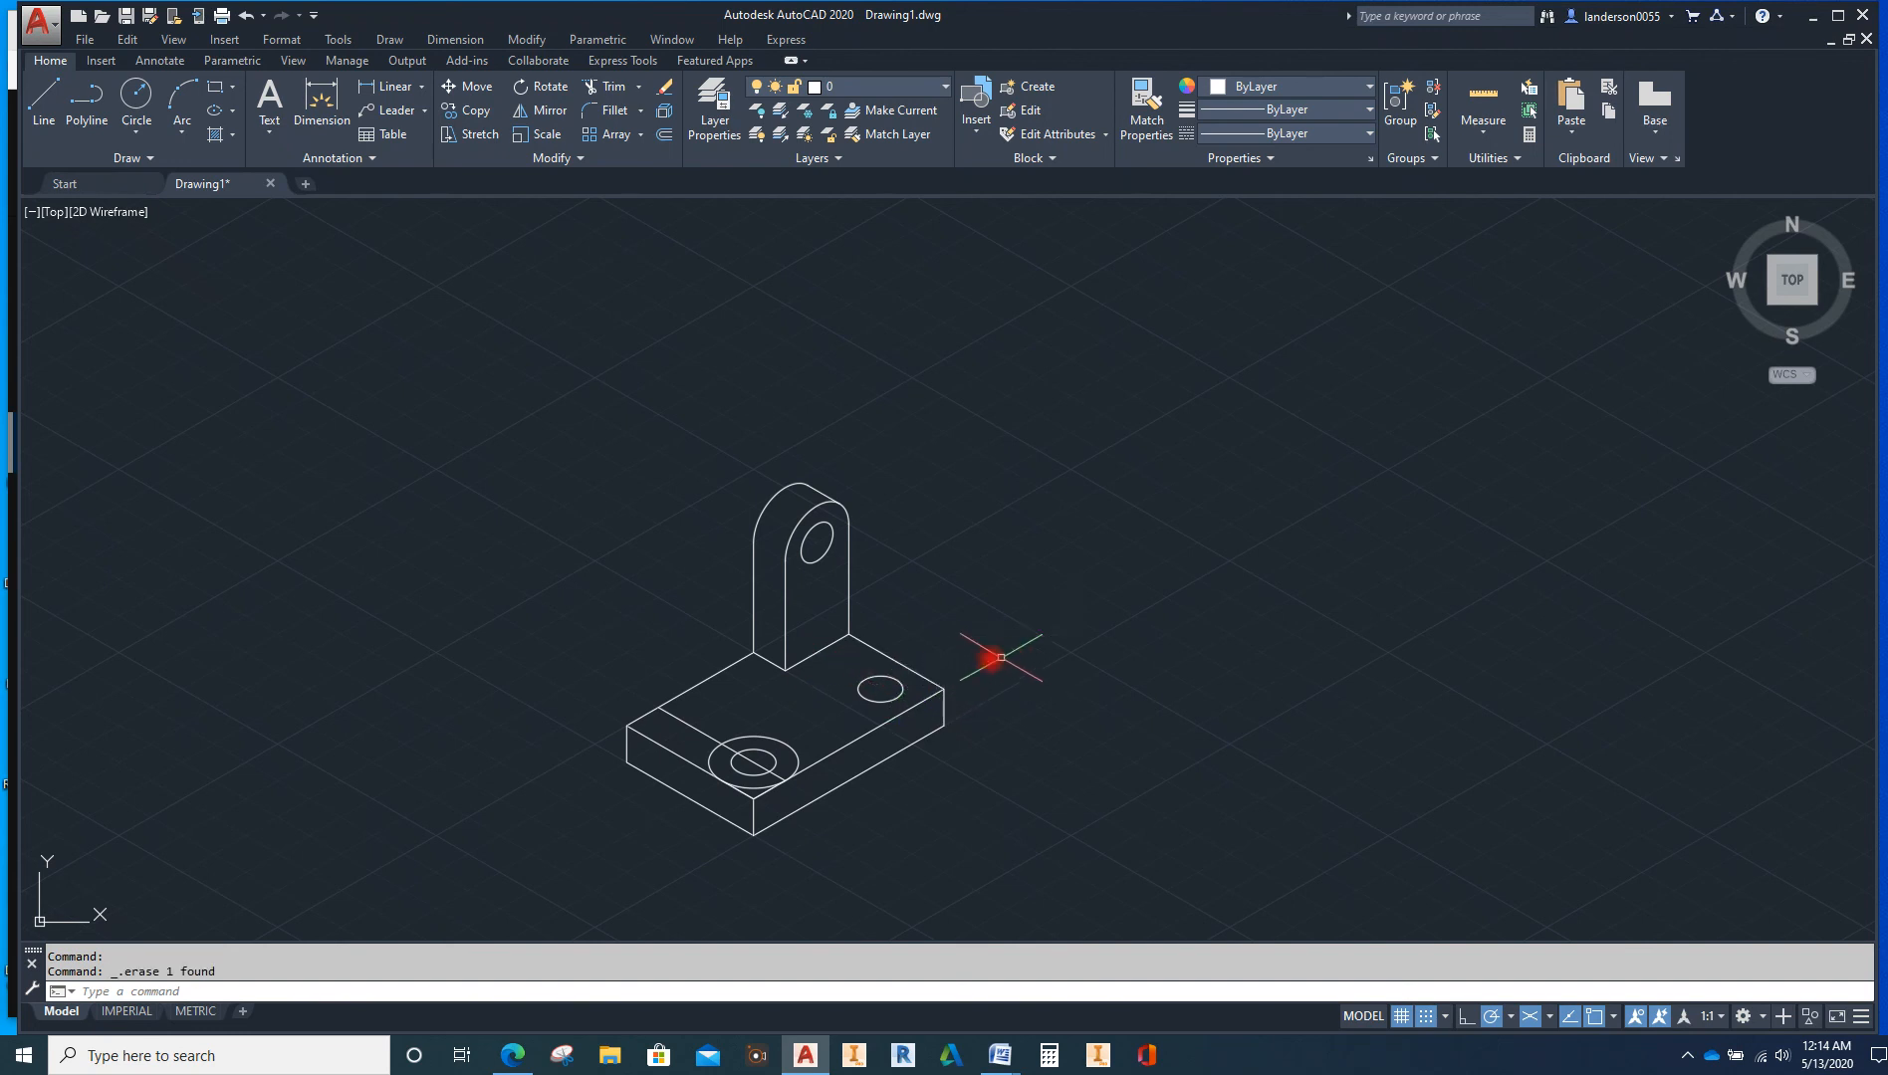
Erase the short construction segments at the base's front corner and the construction line crossing the front hole
click(751, 794)
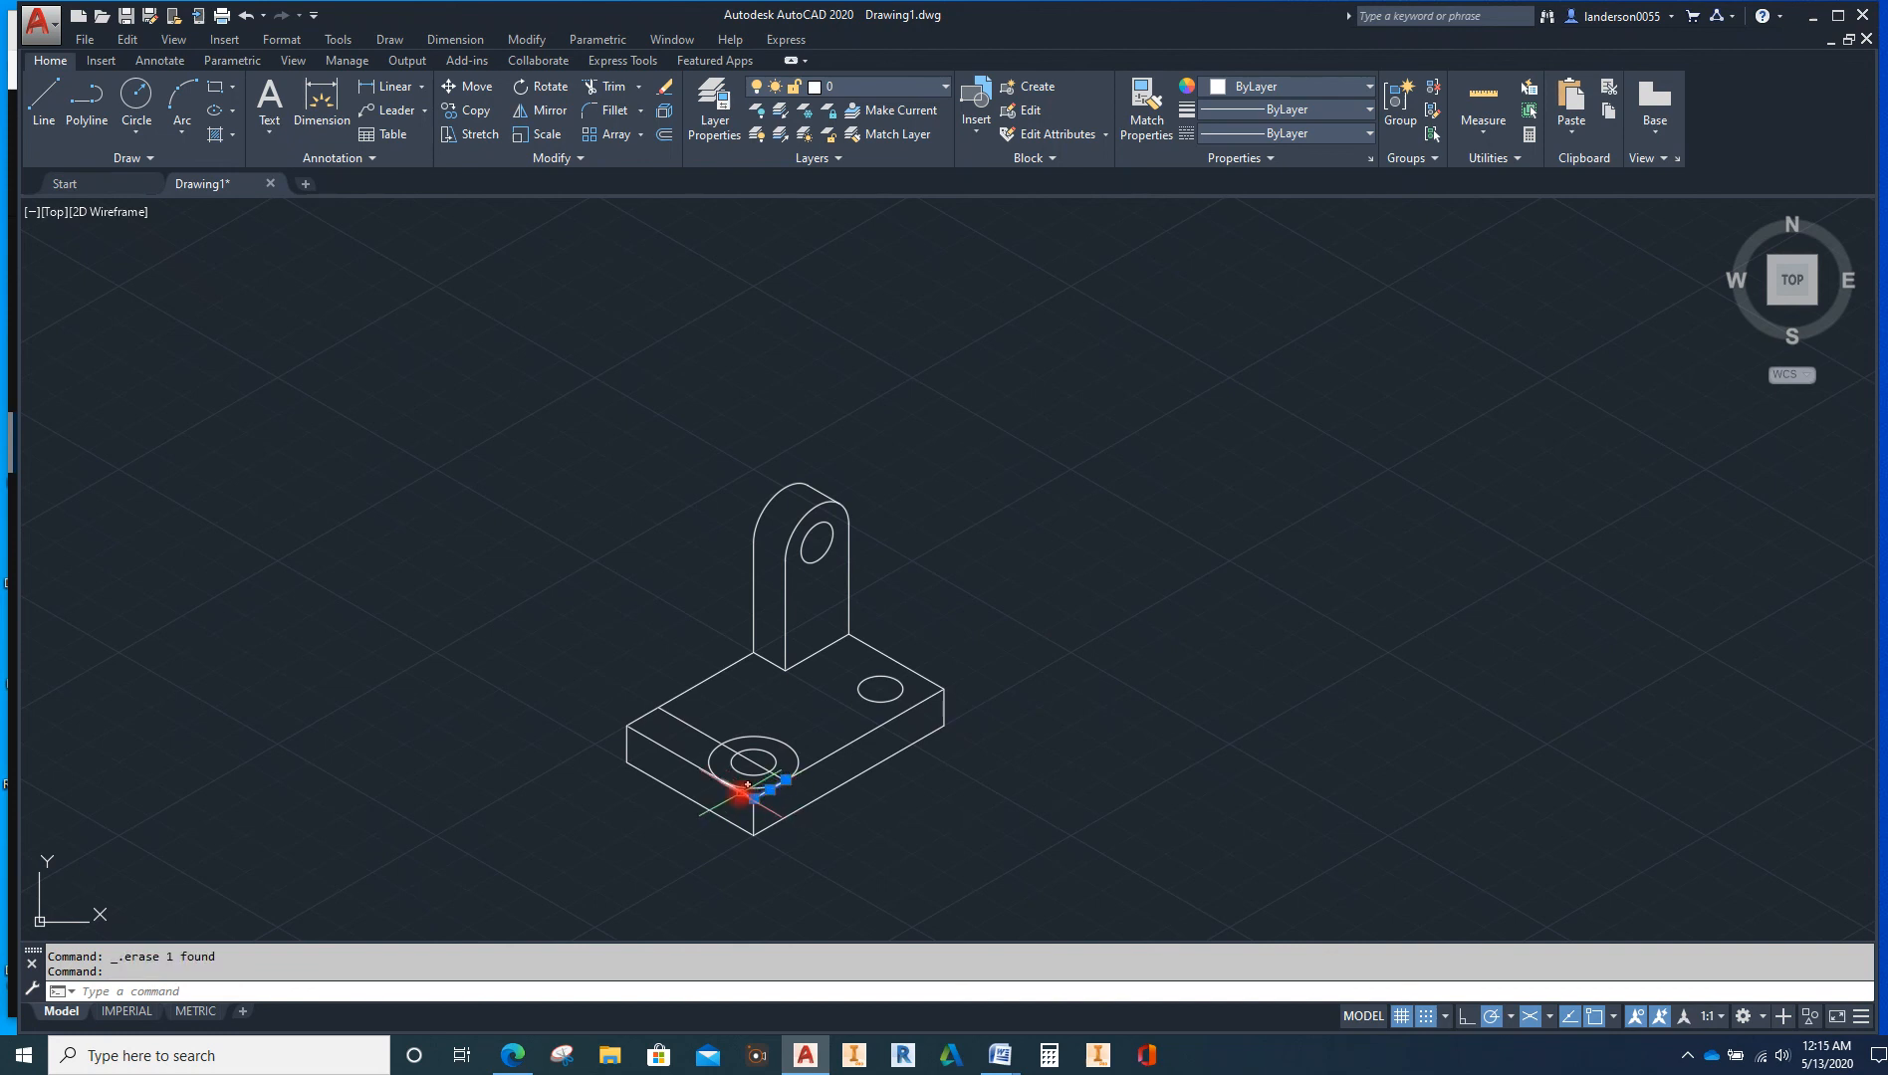
click(742, 789)
key(Delete)
click(777, 773)
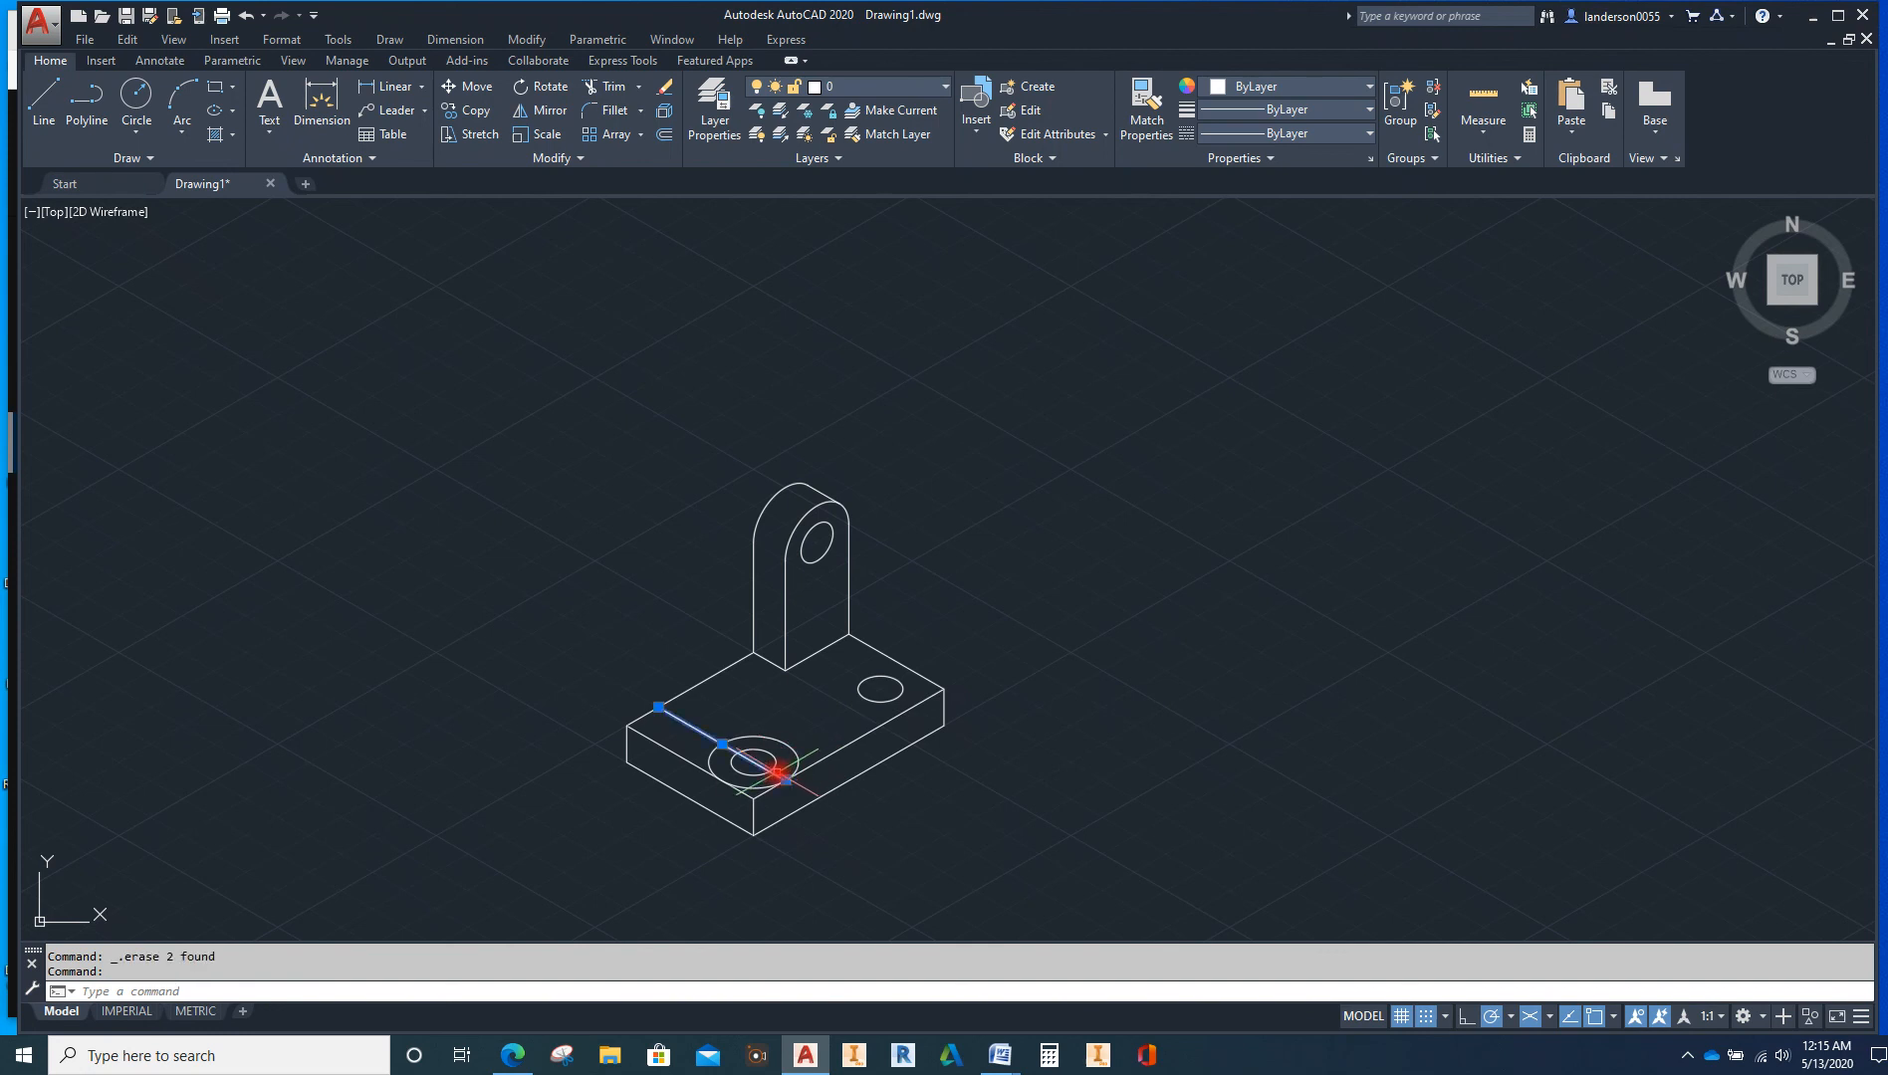
key(Delete)
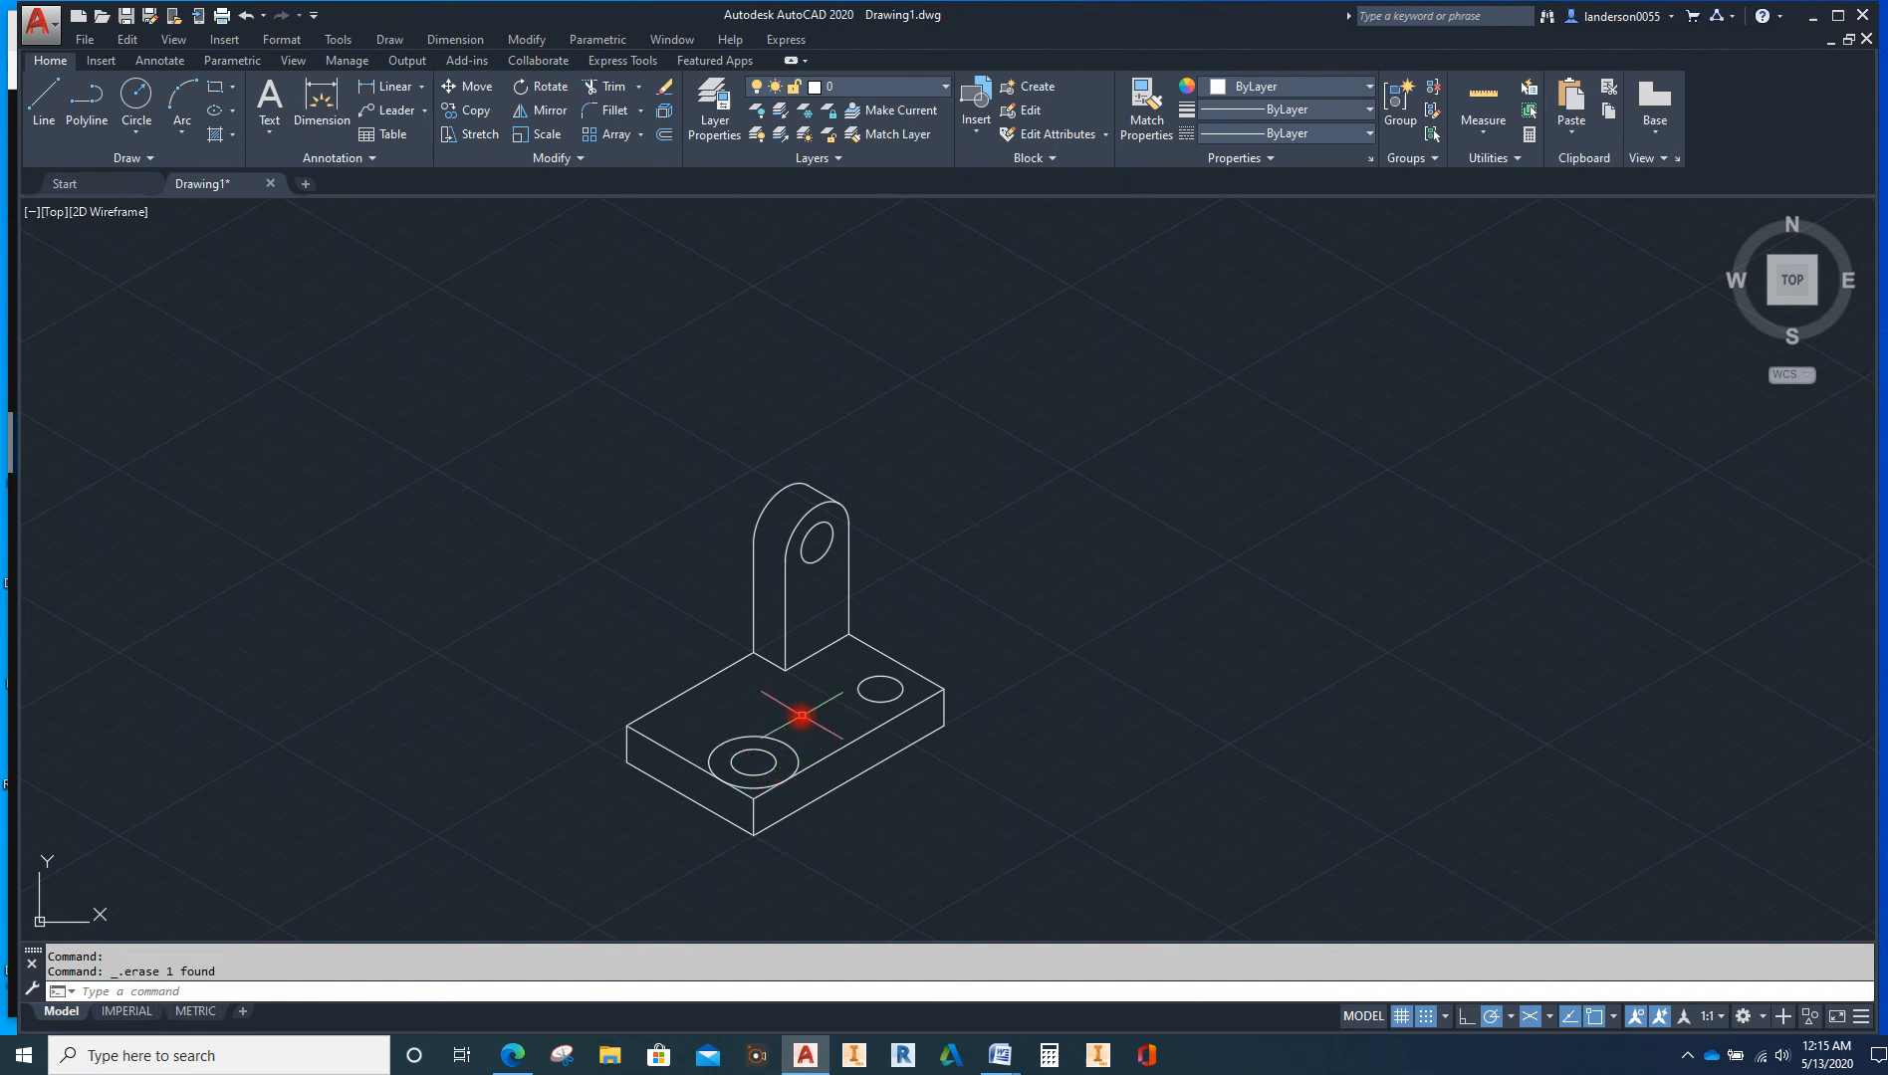
Trim the top-face edges and the large isocircle against each other to leave a rounded front corner
click(794, 754)
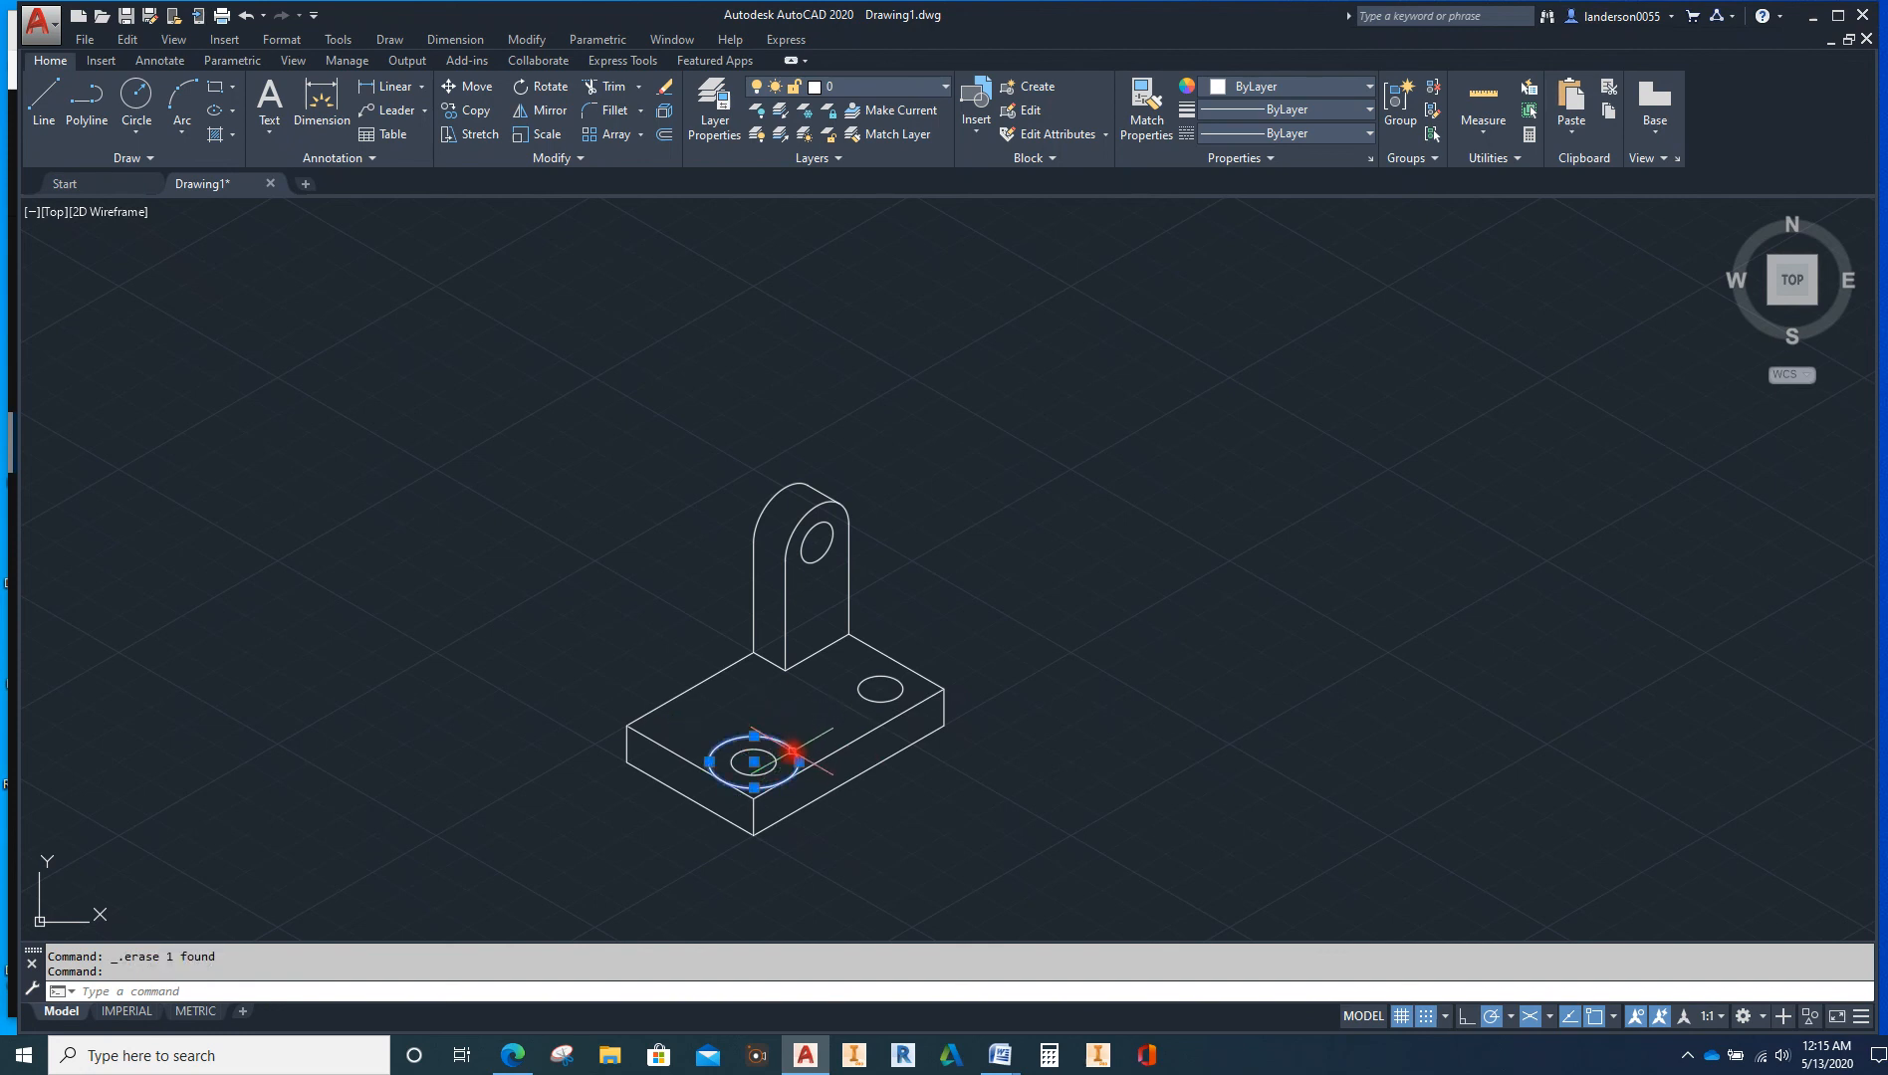
click(829, 756)
click(707, 770)
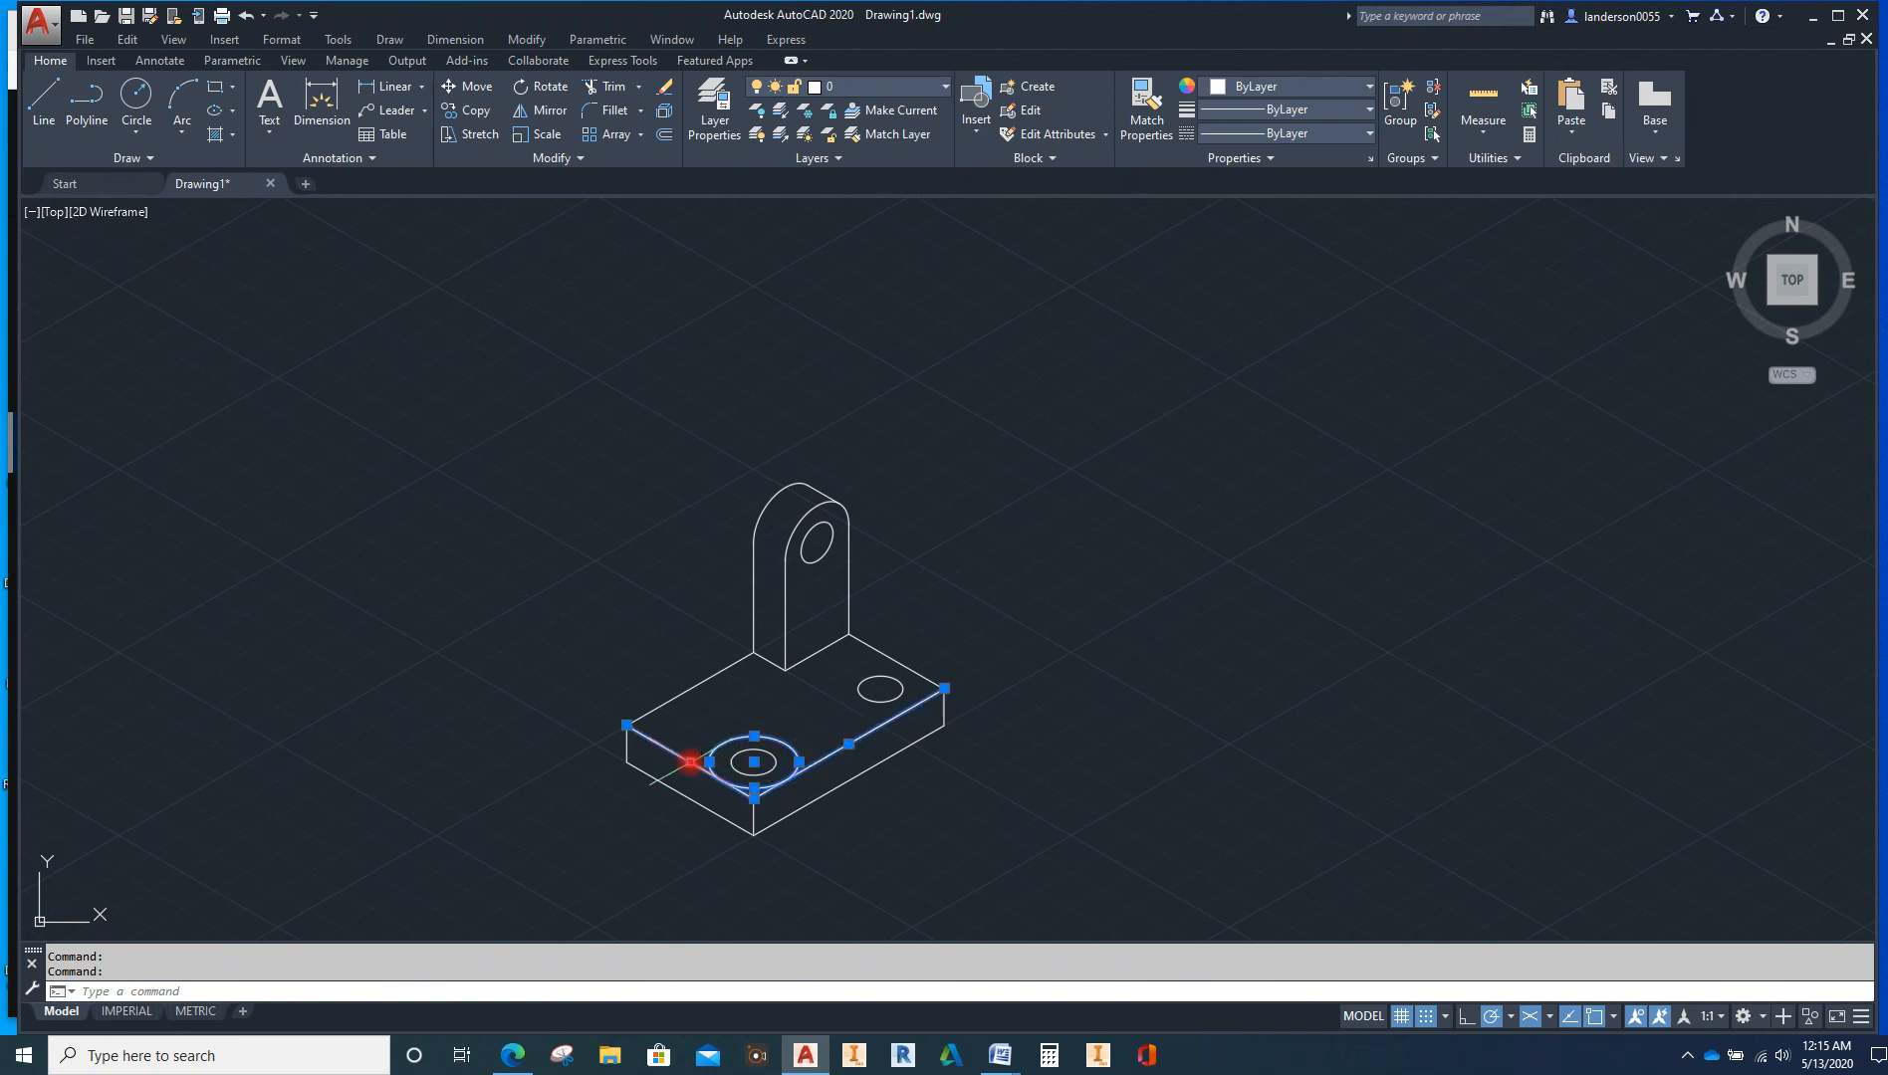
click(607, 87)
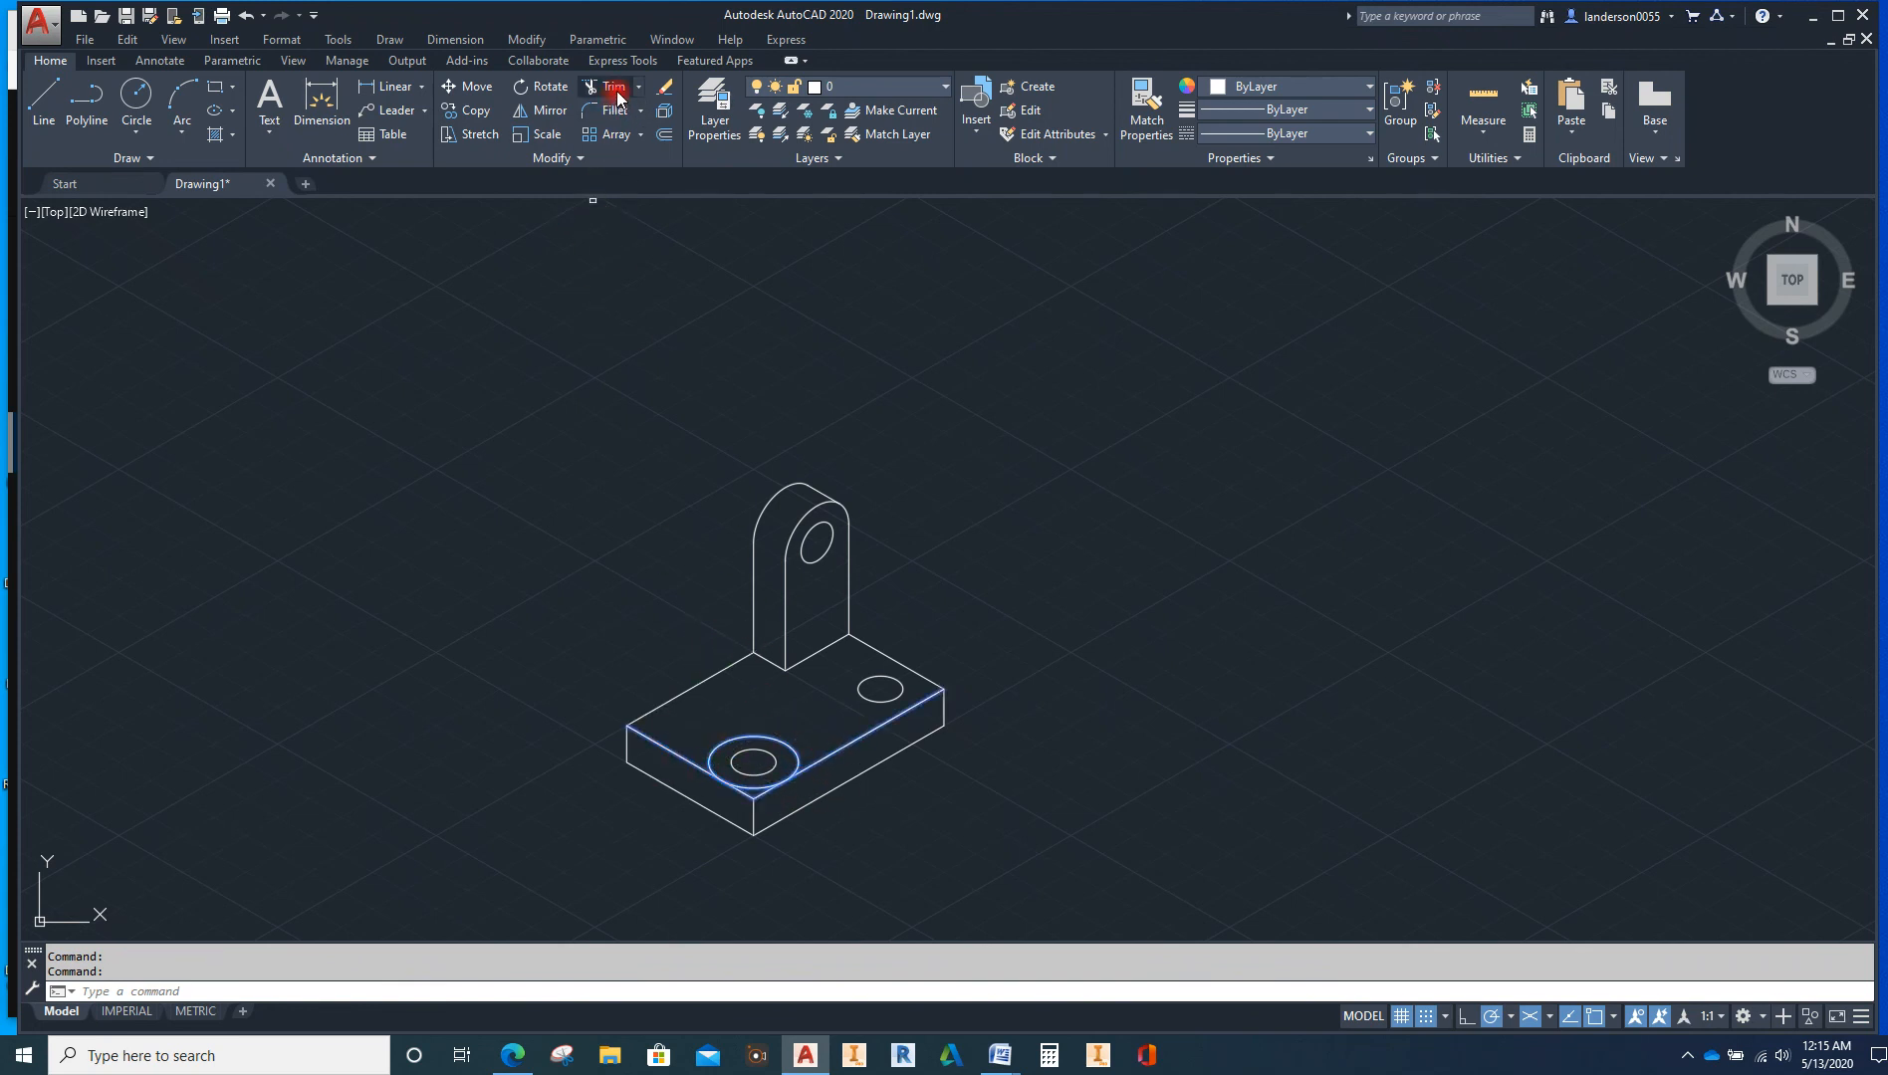
scroll(774, 797, up, 8)
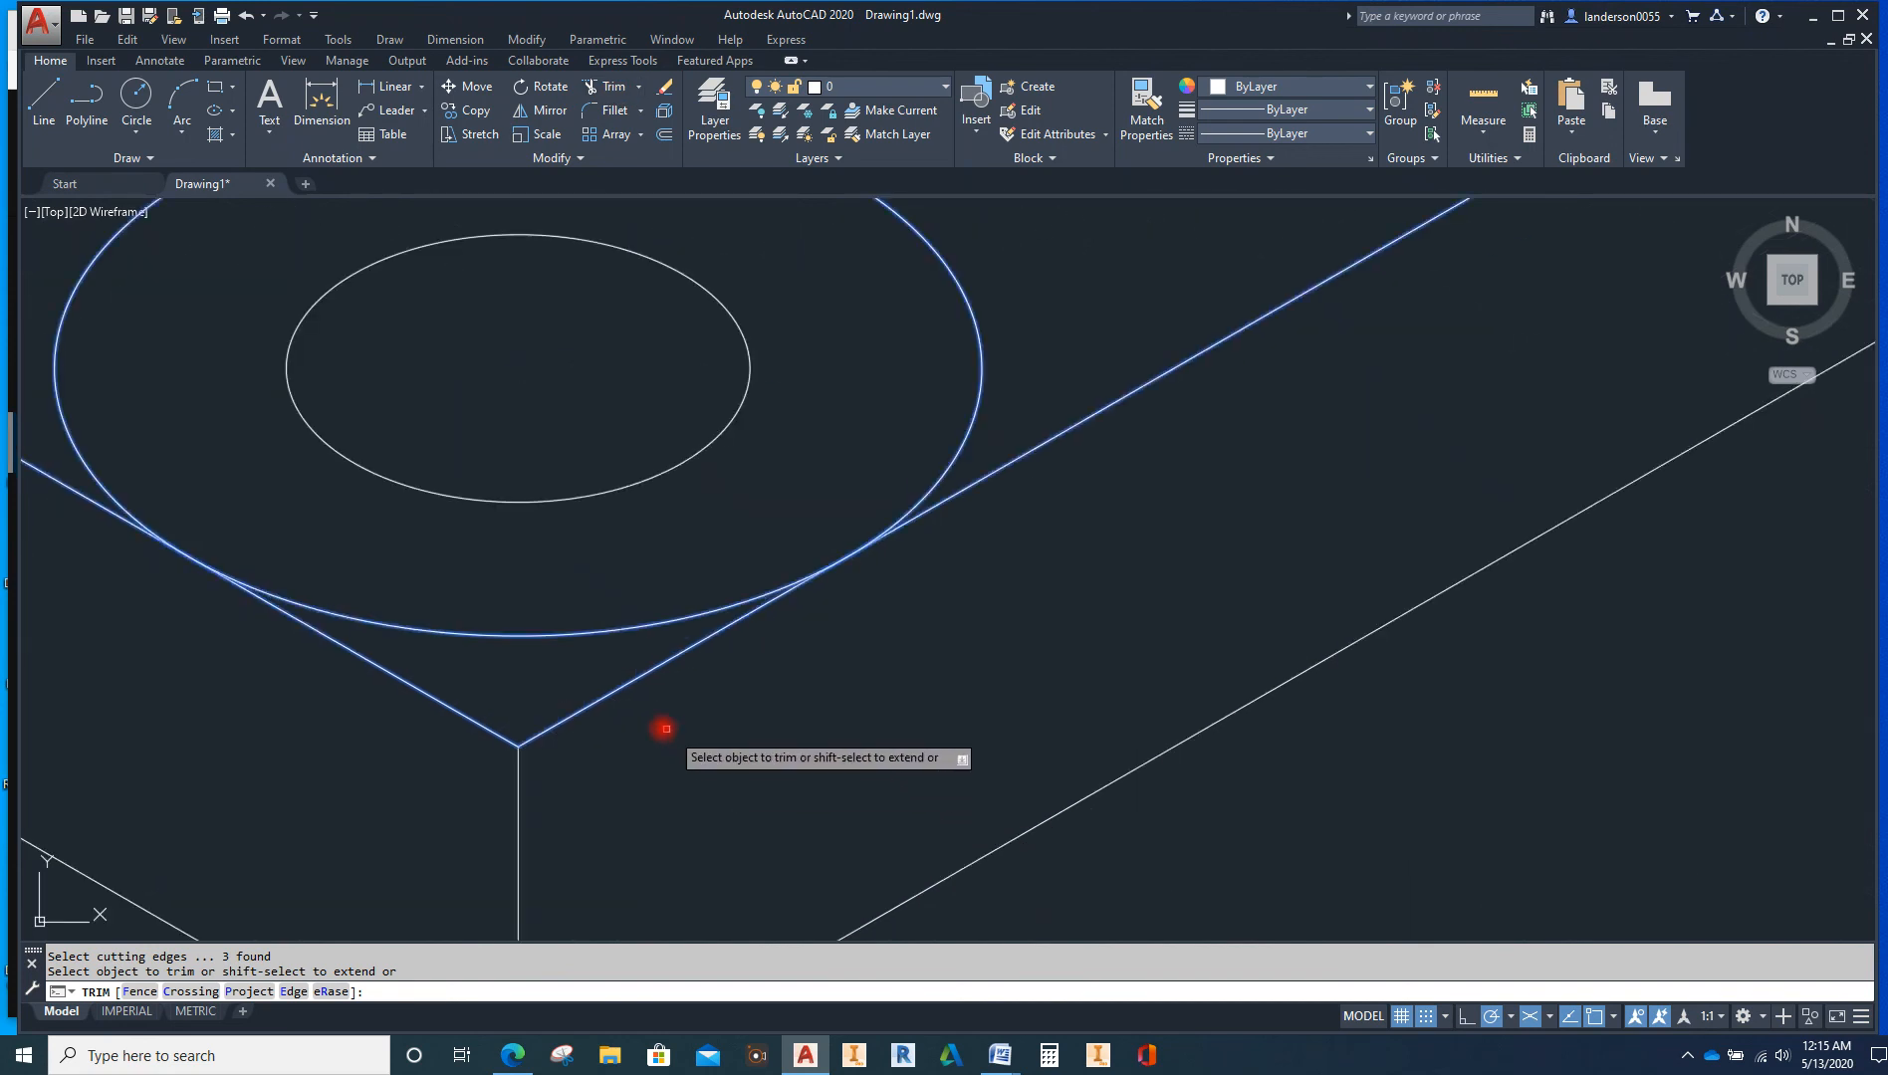
click(638, 685)
click(453, 707)
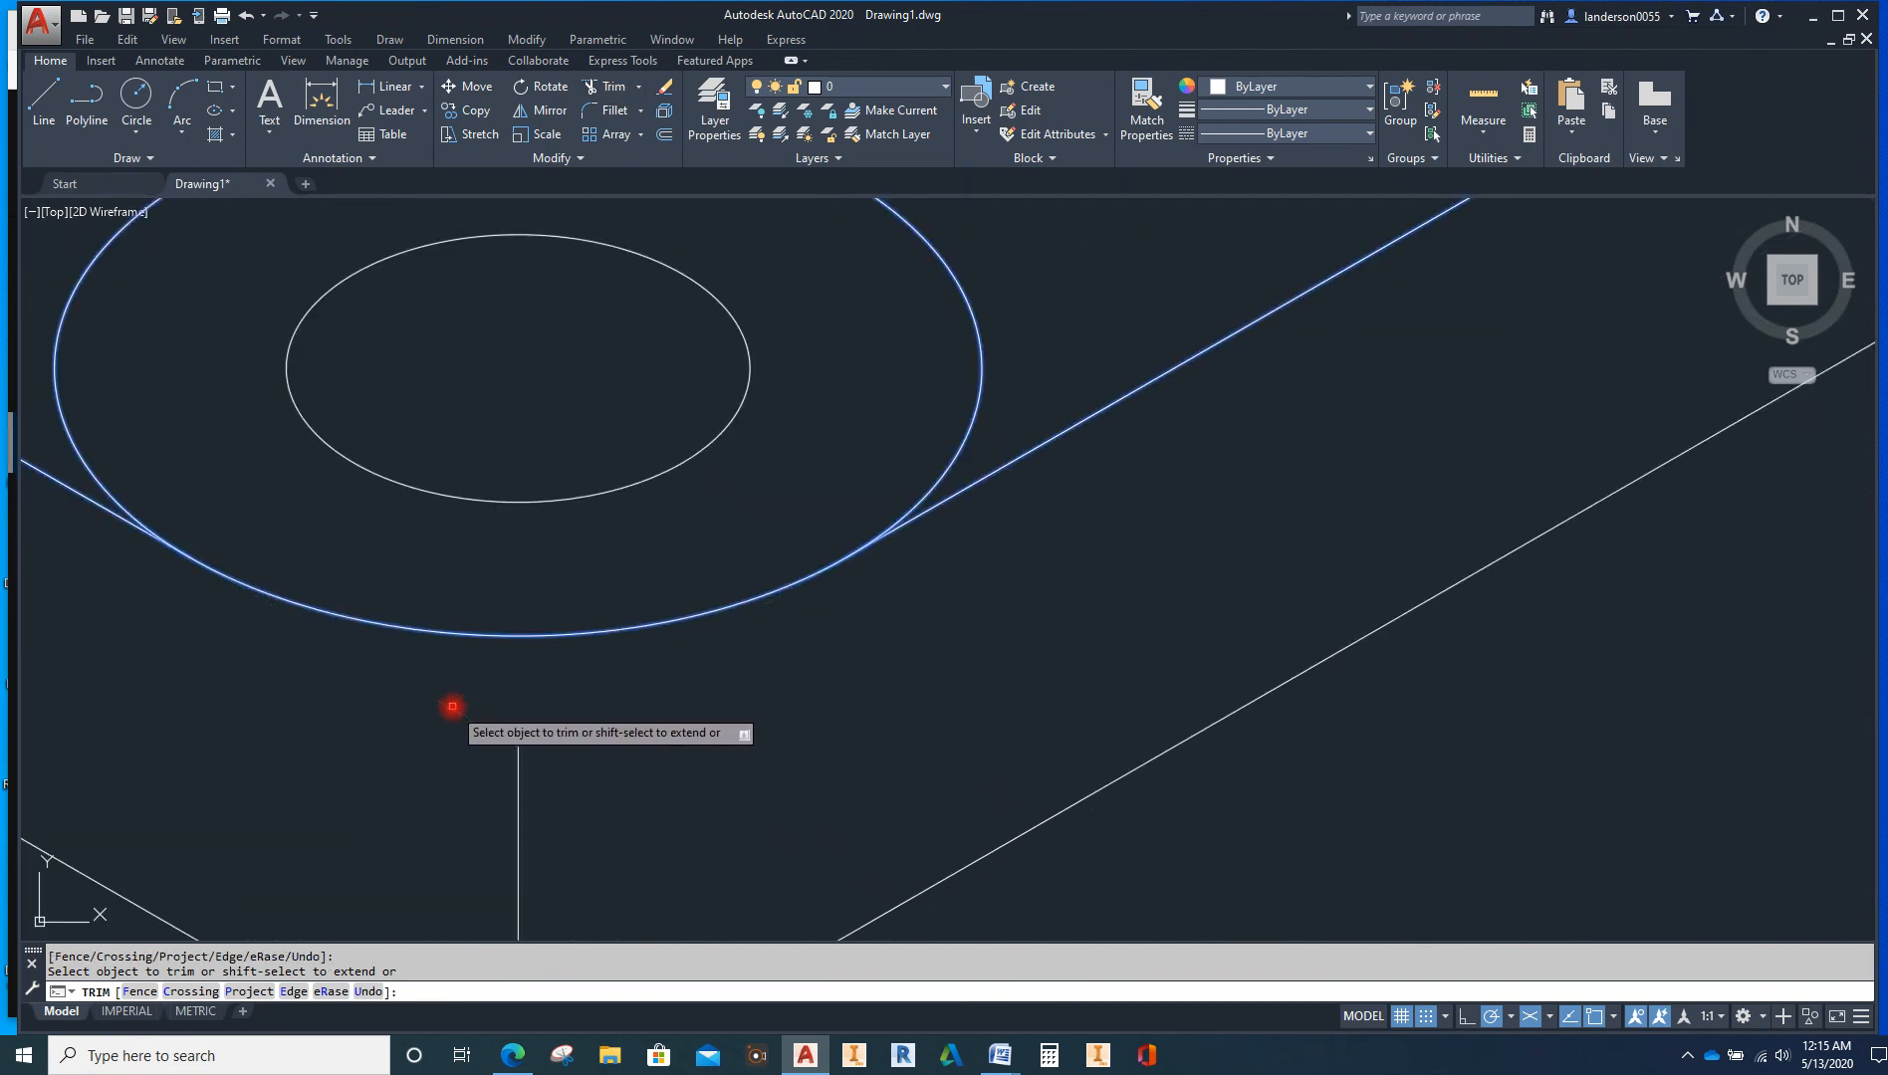
click(973, 411)
scroll(965, 417, down, 4)
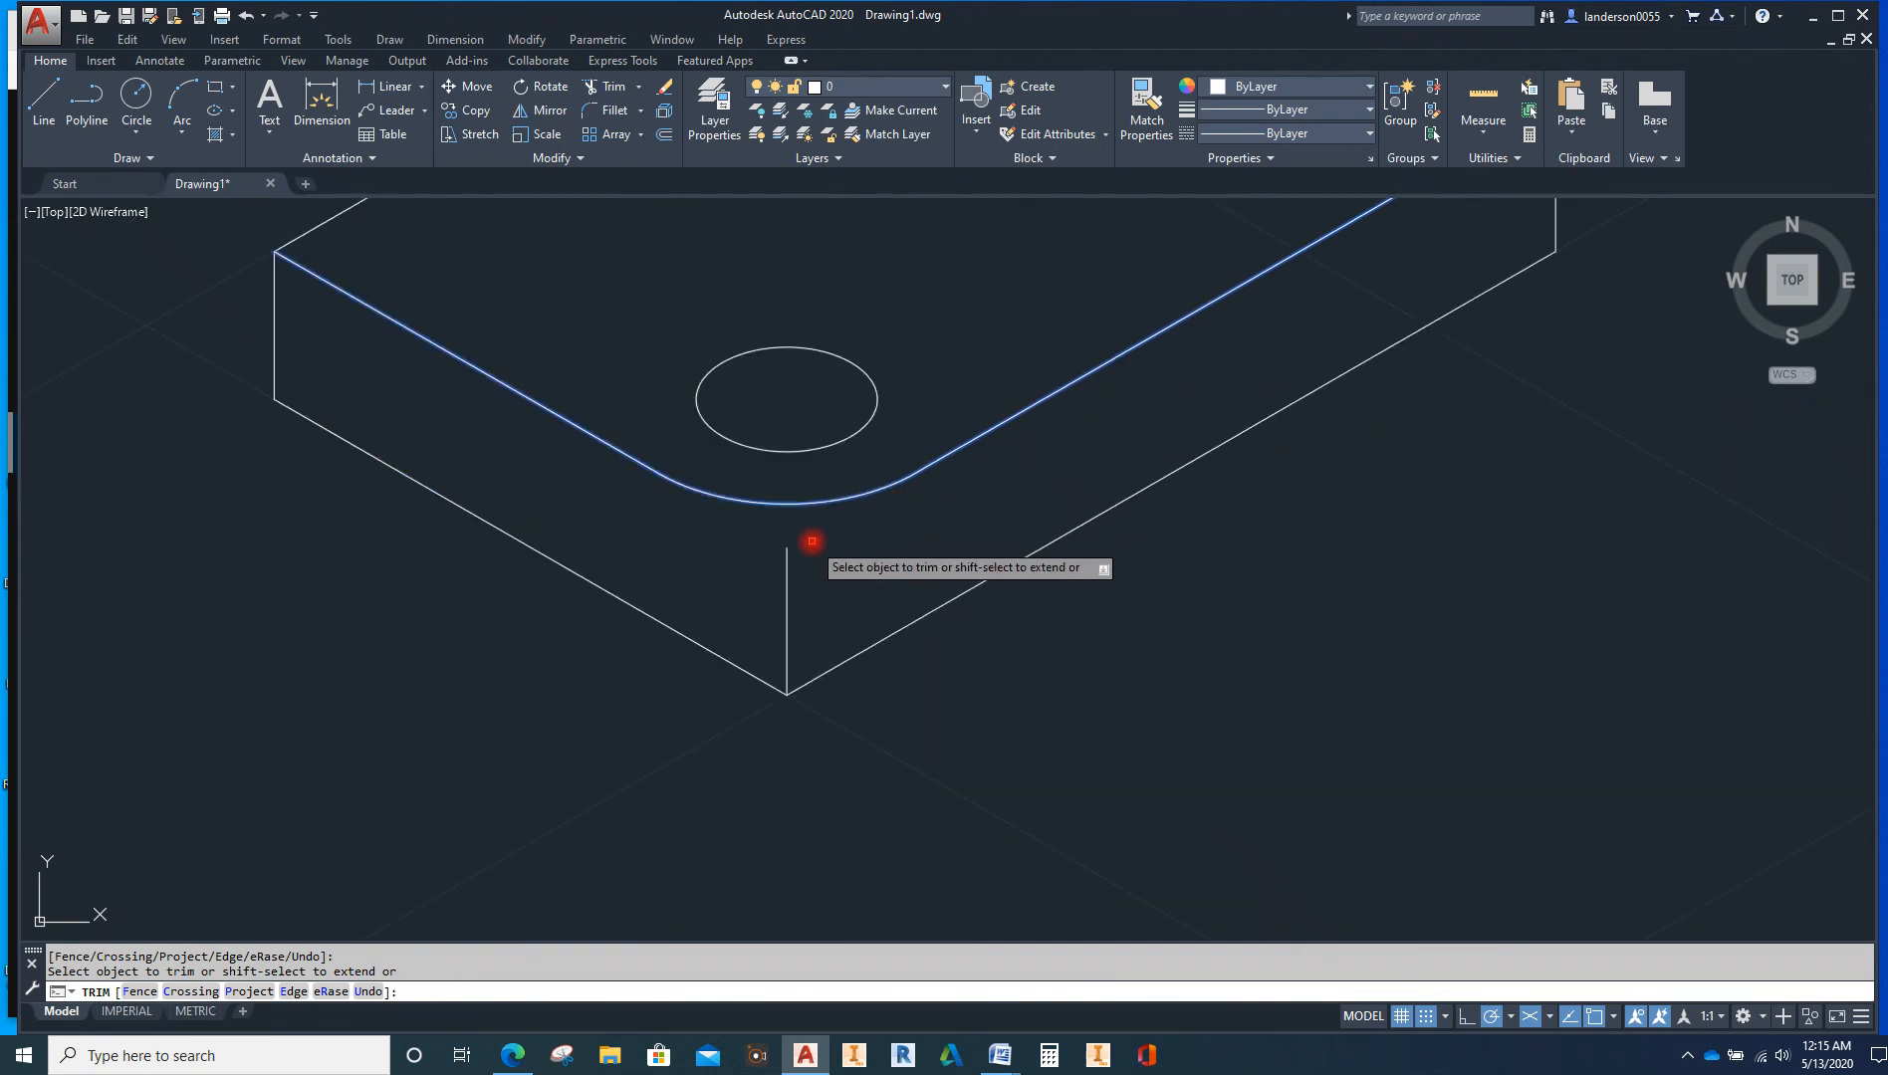
key(Escape)
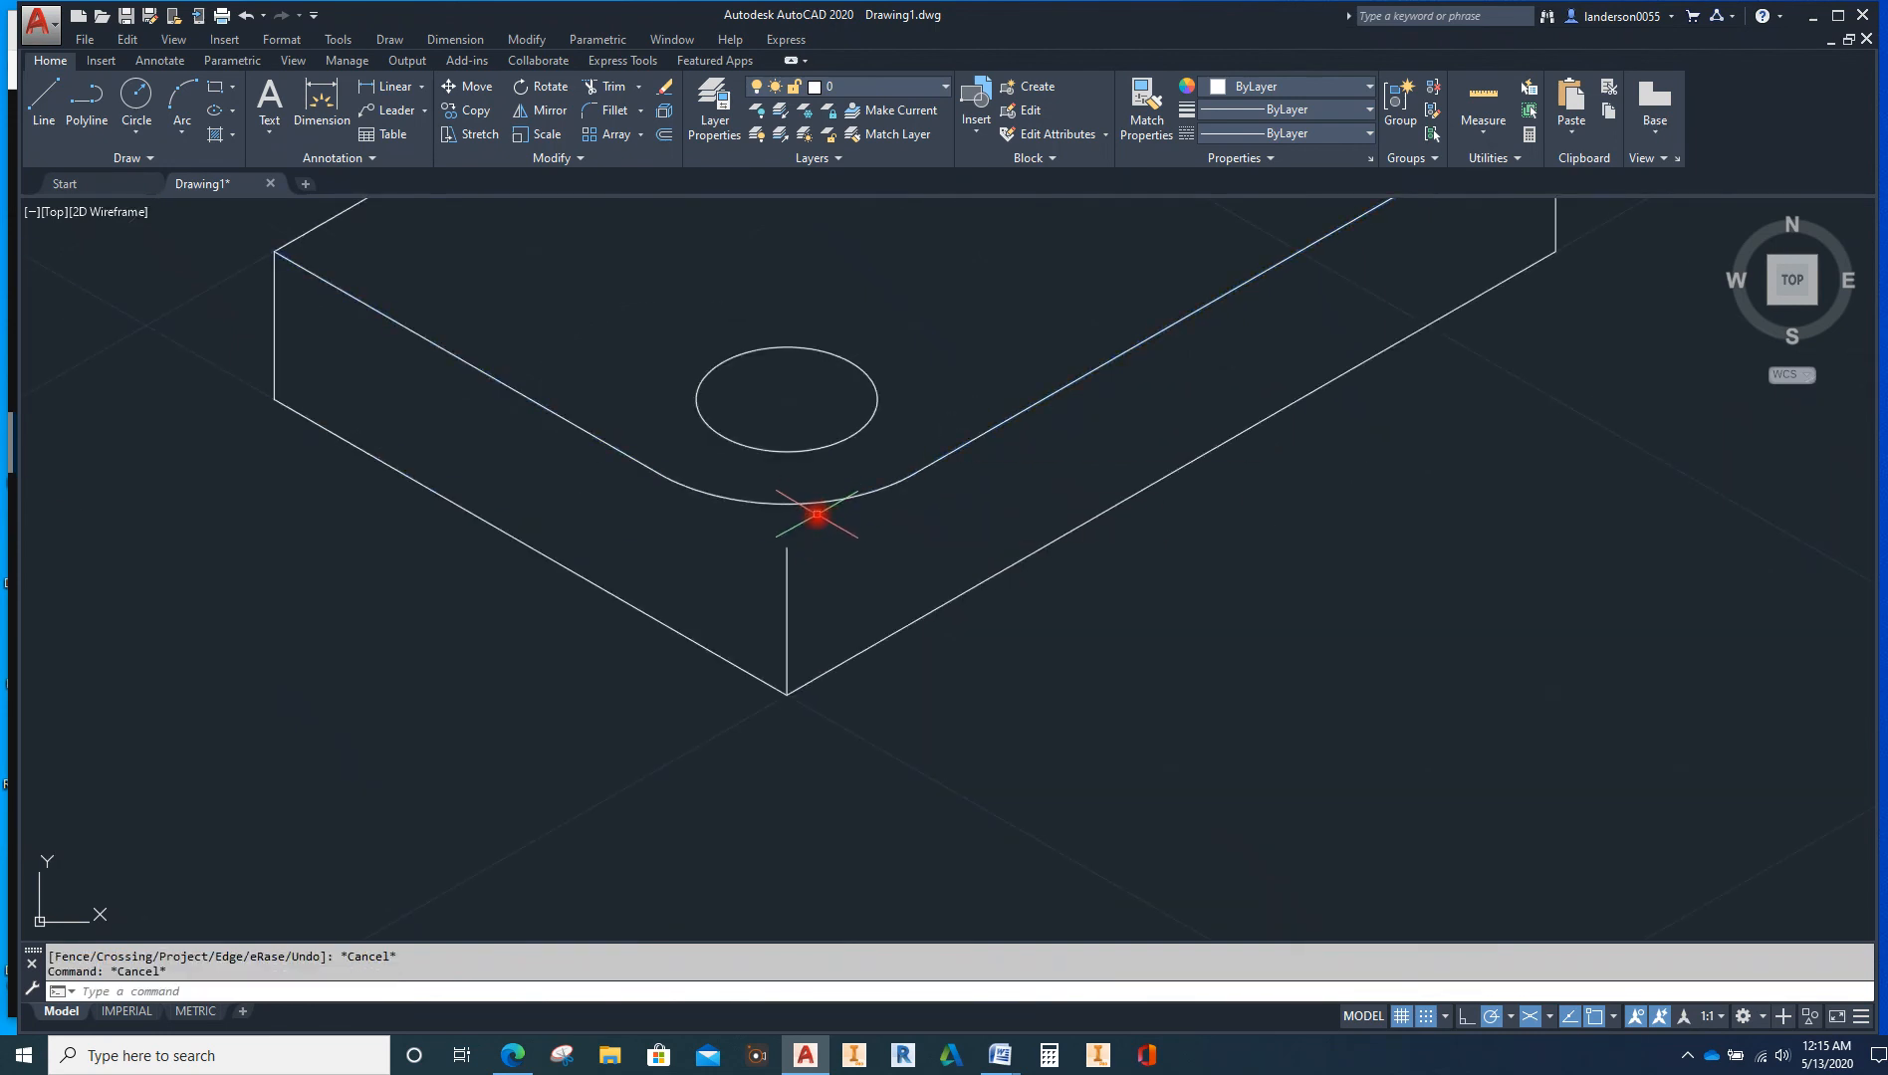
Copy the rounded-corner arc from the upper to the lower end of the base's front vertical edge
click(822, 504)
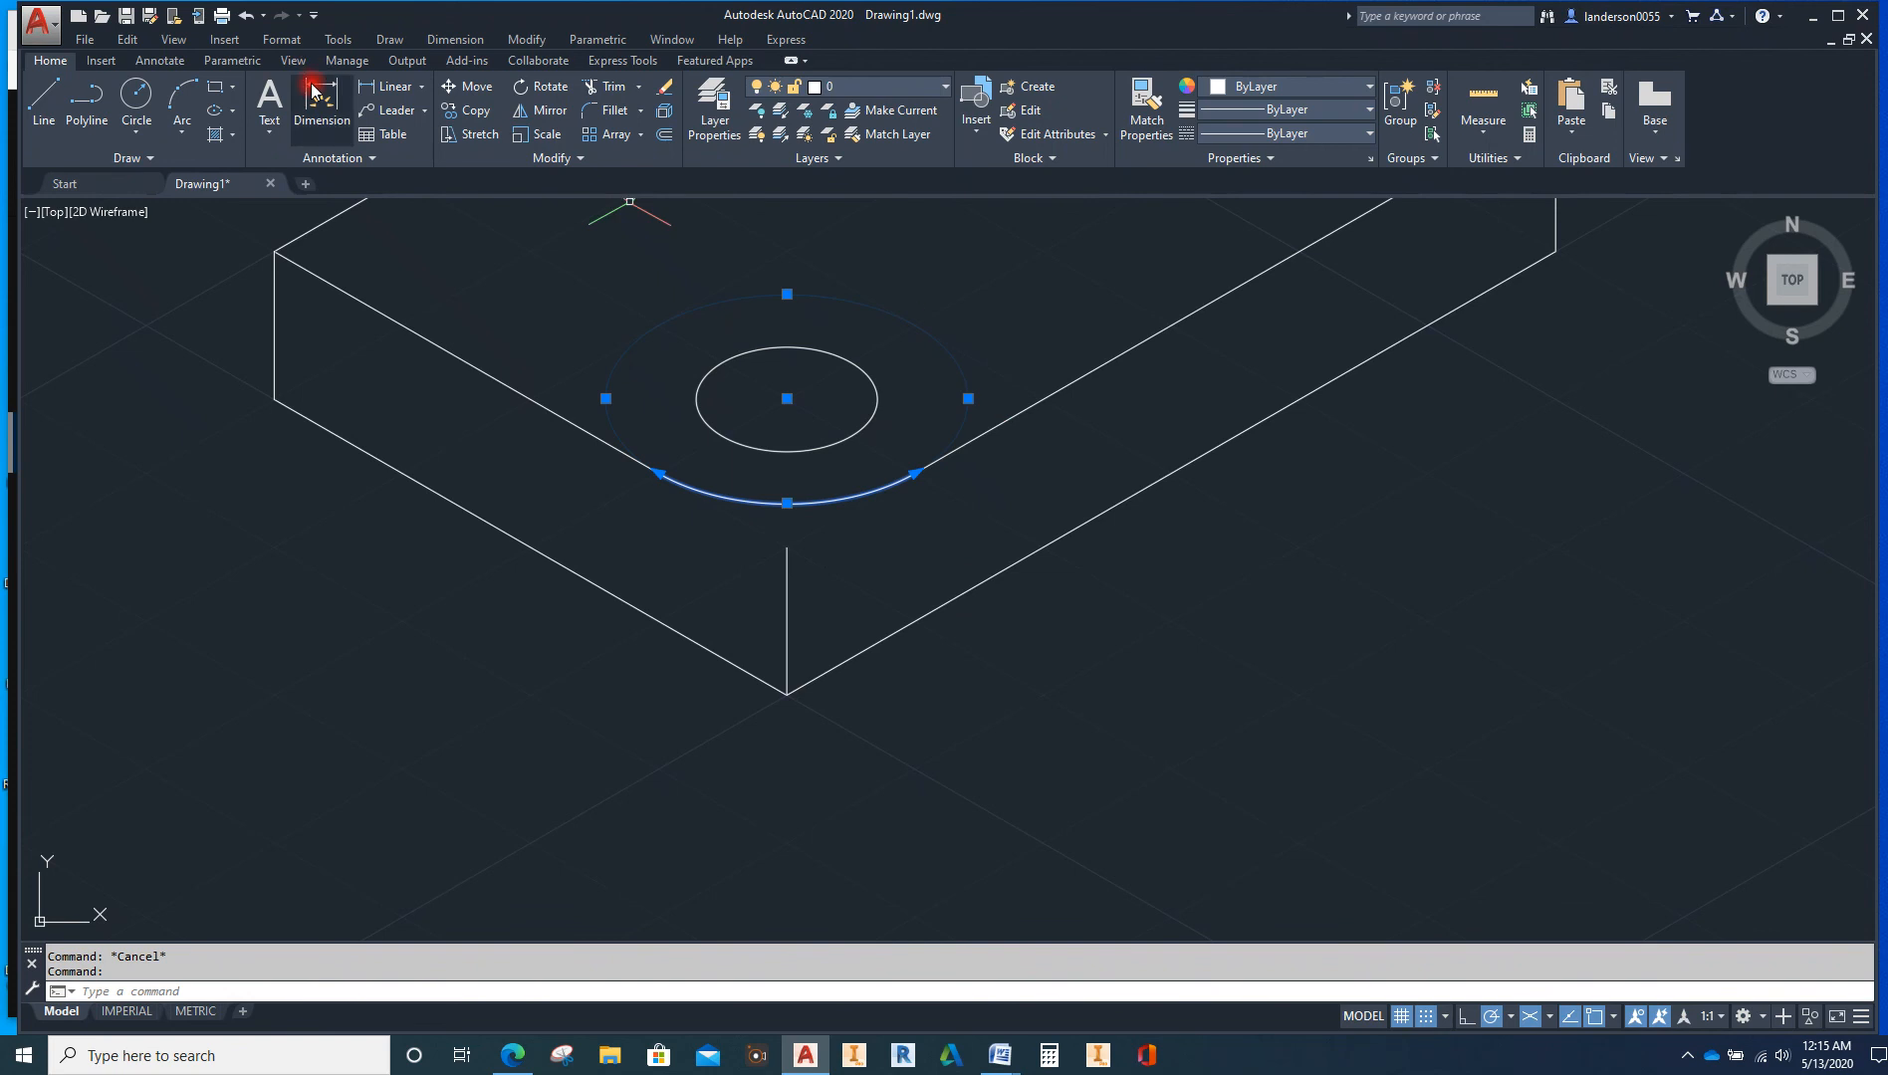
click(466, 111)
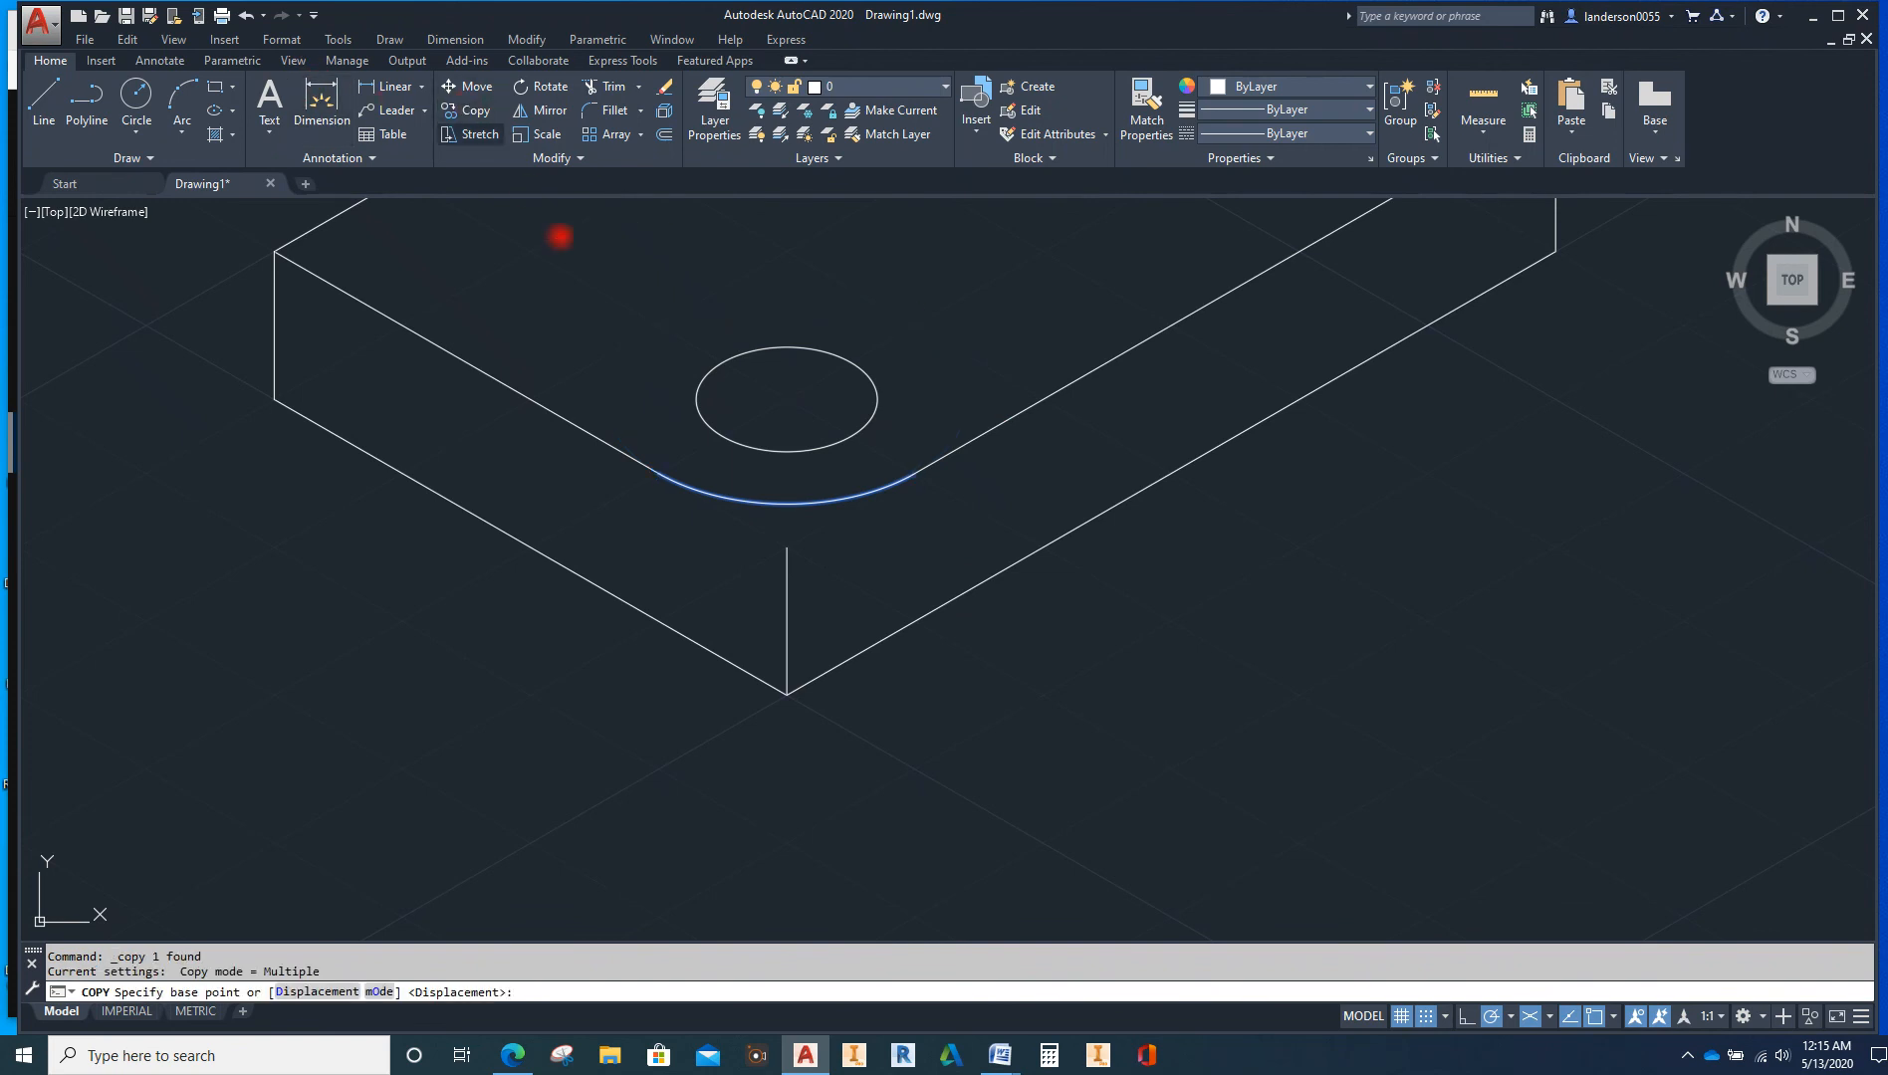
click(786, 547)
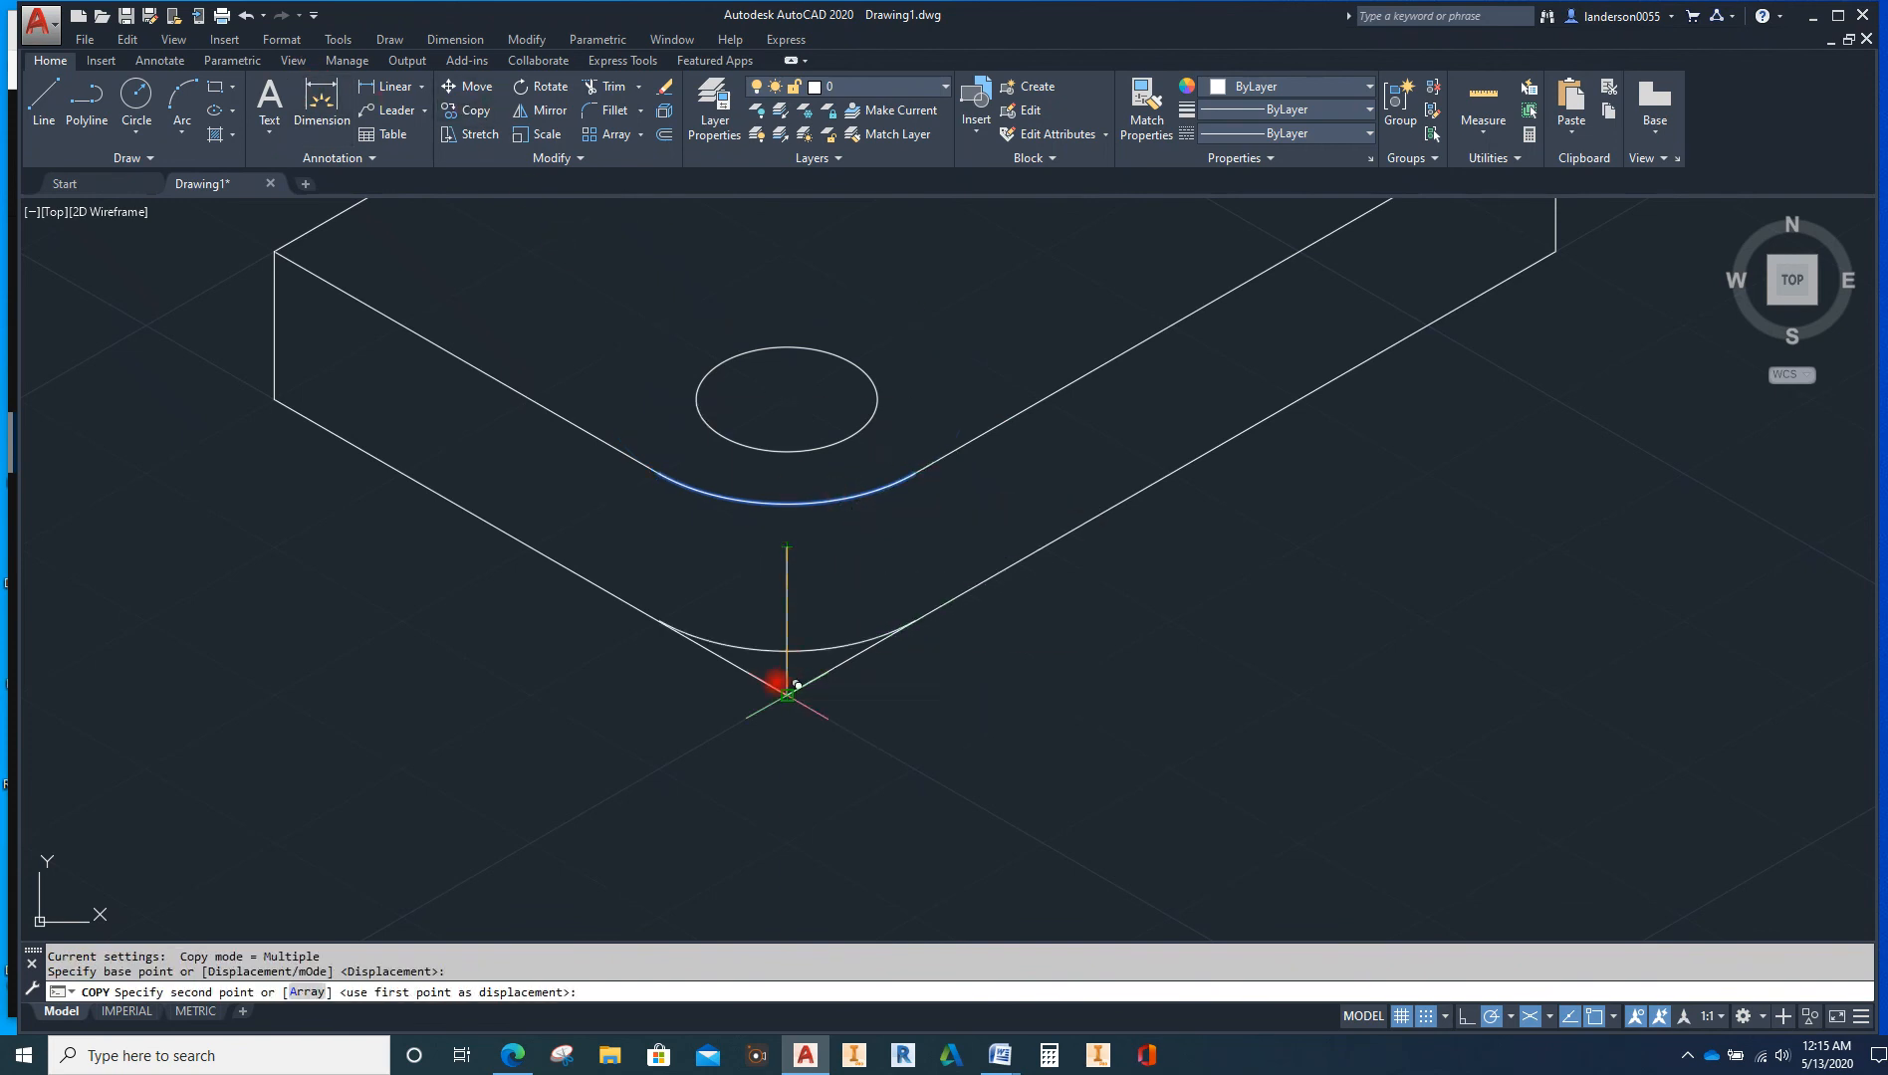
click(786, 693)
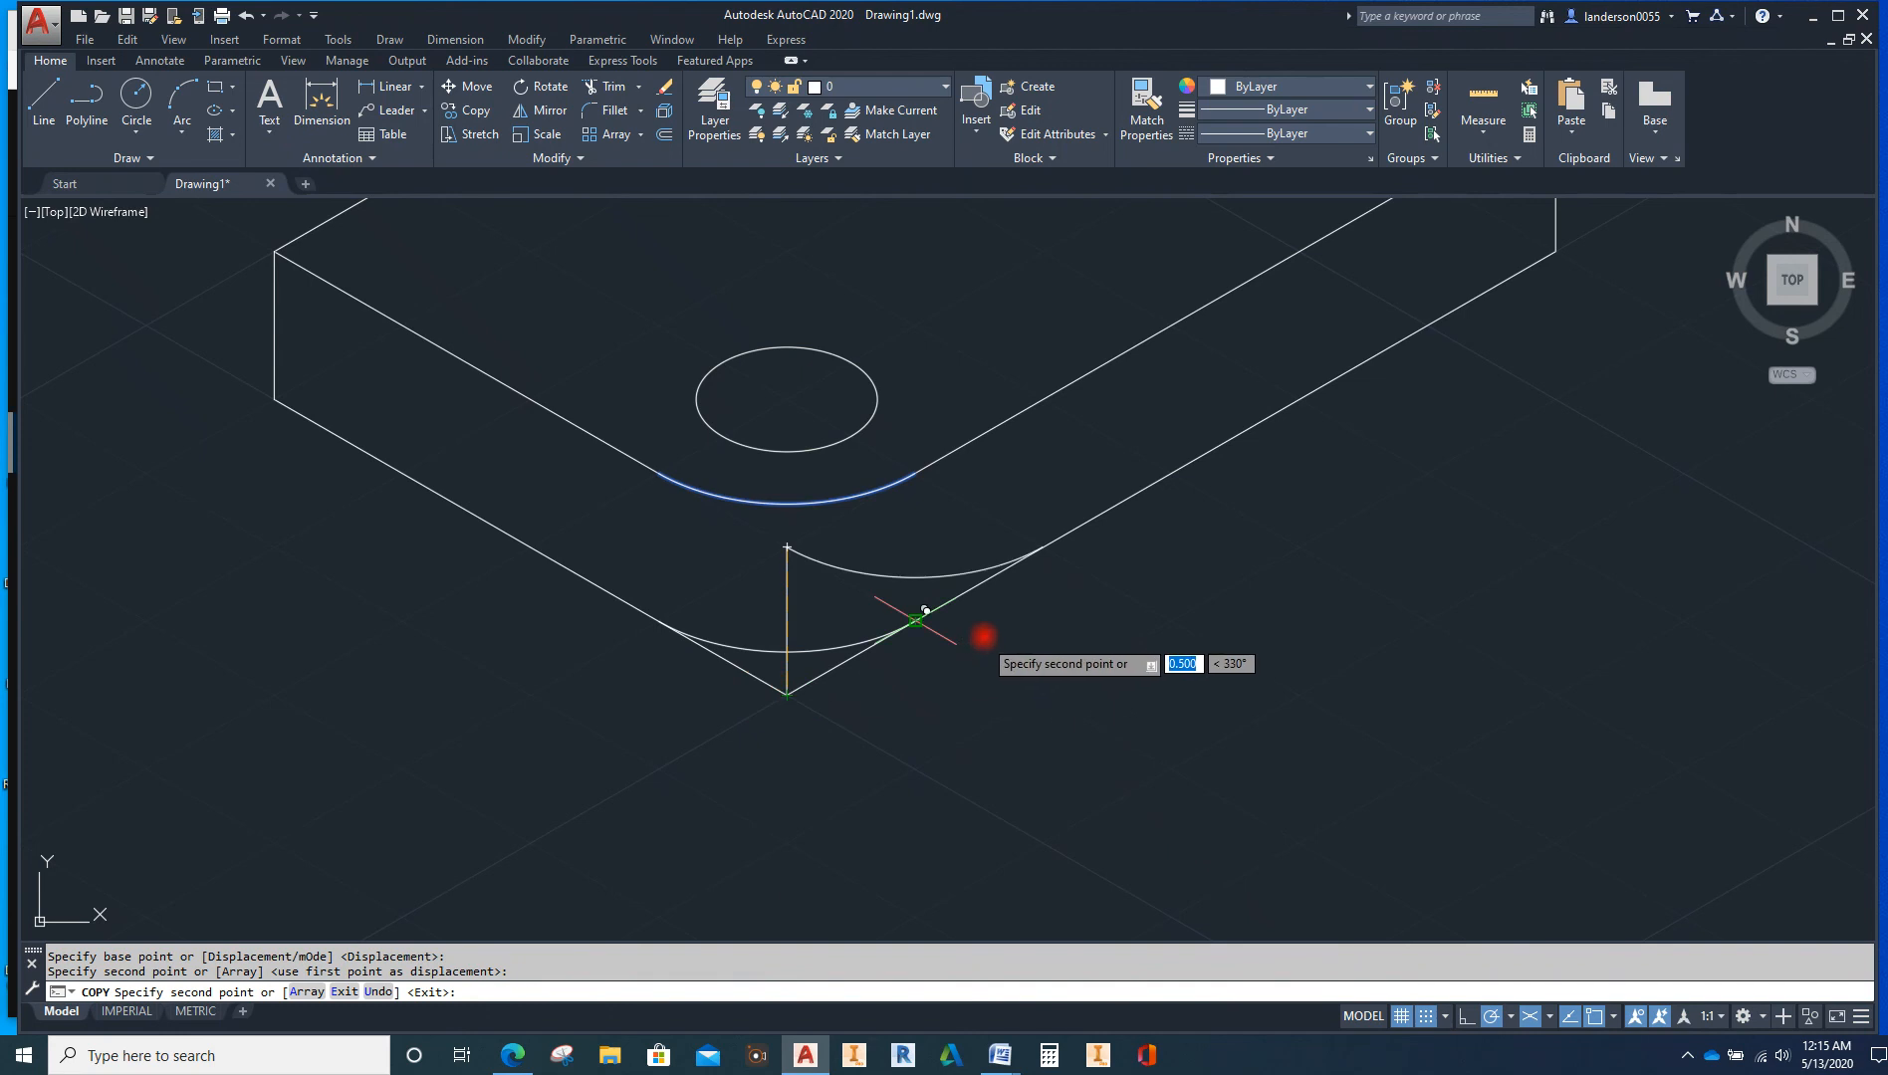
key(Escape)
Trim both bottom edges of the base back to the copied corner arc
click(839, 665)
click(829, 647)
click(744, 674)
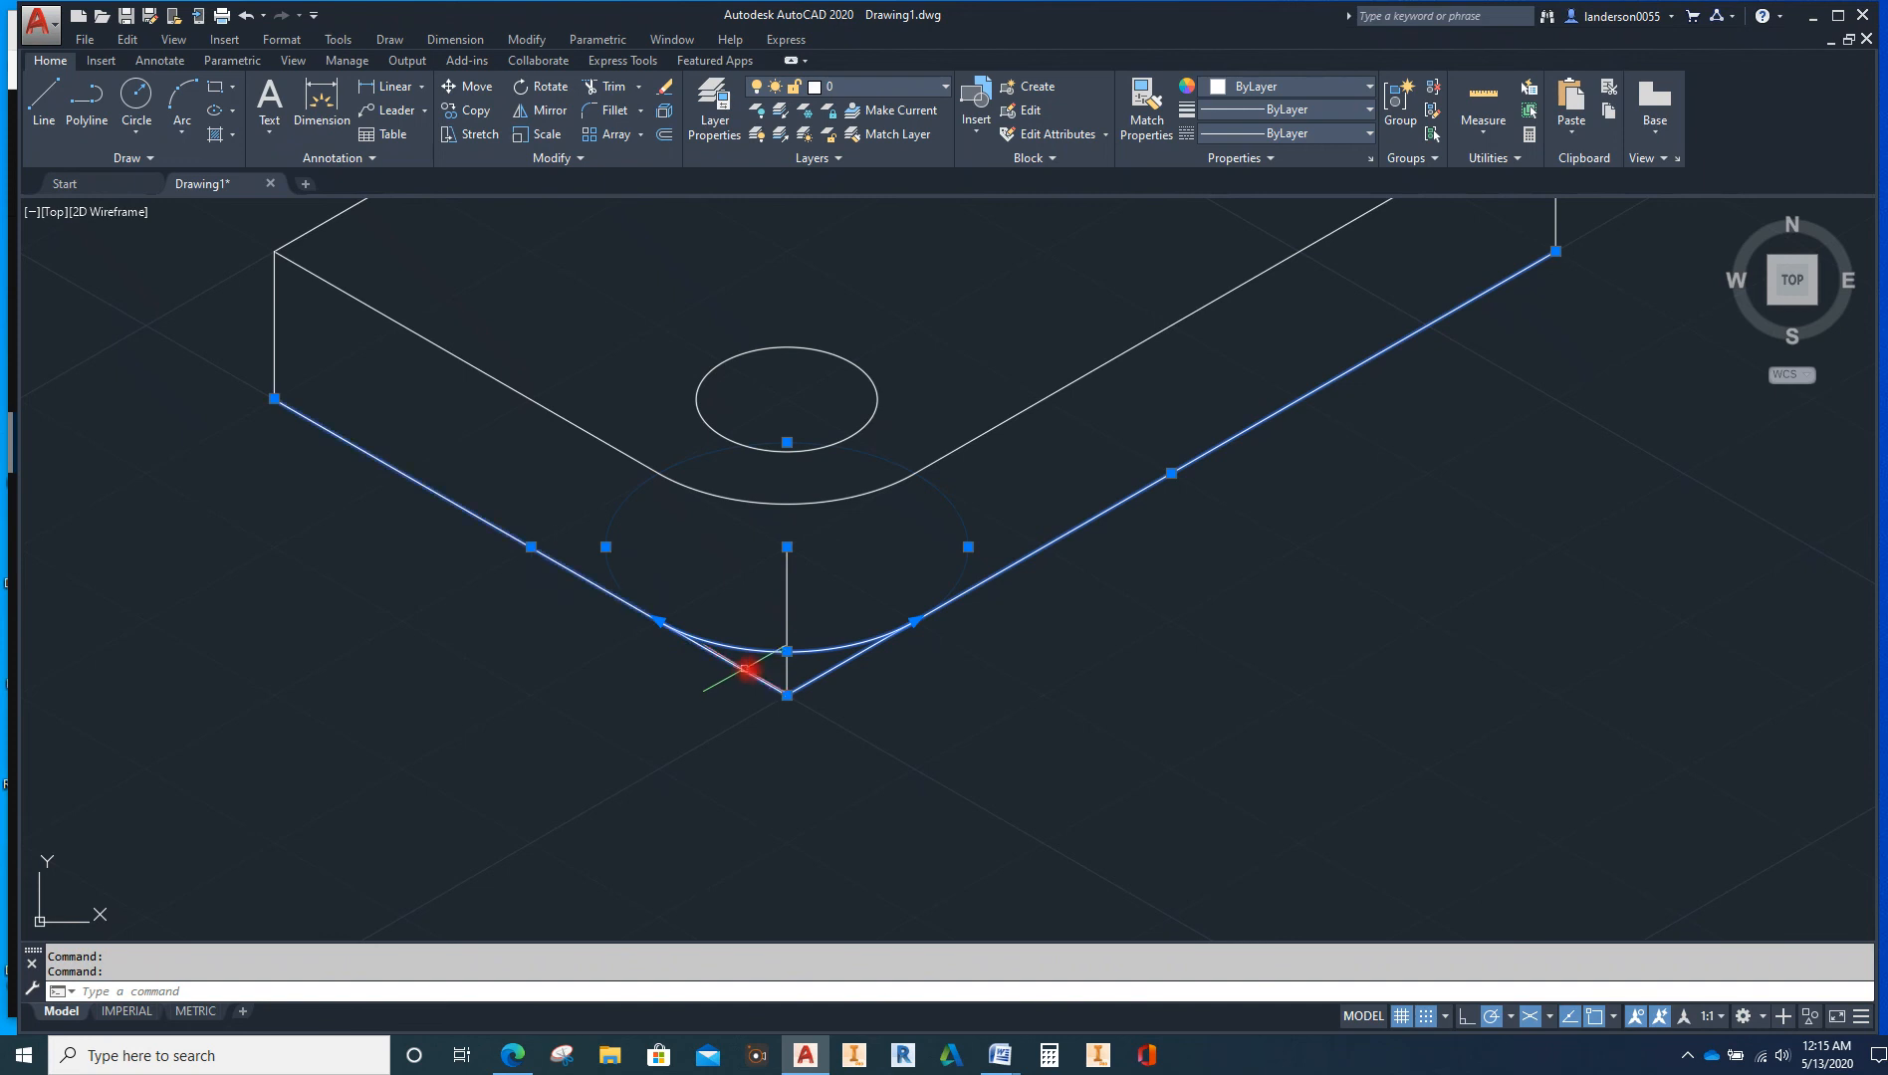
click(609, 90)
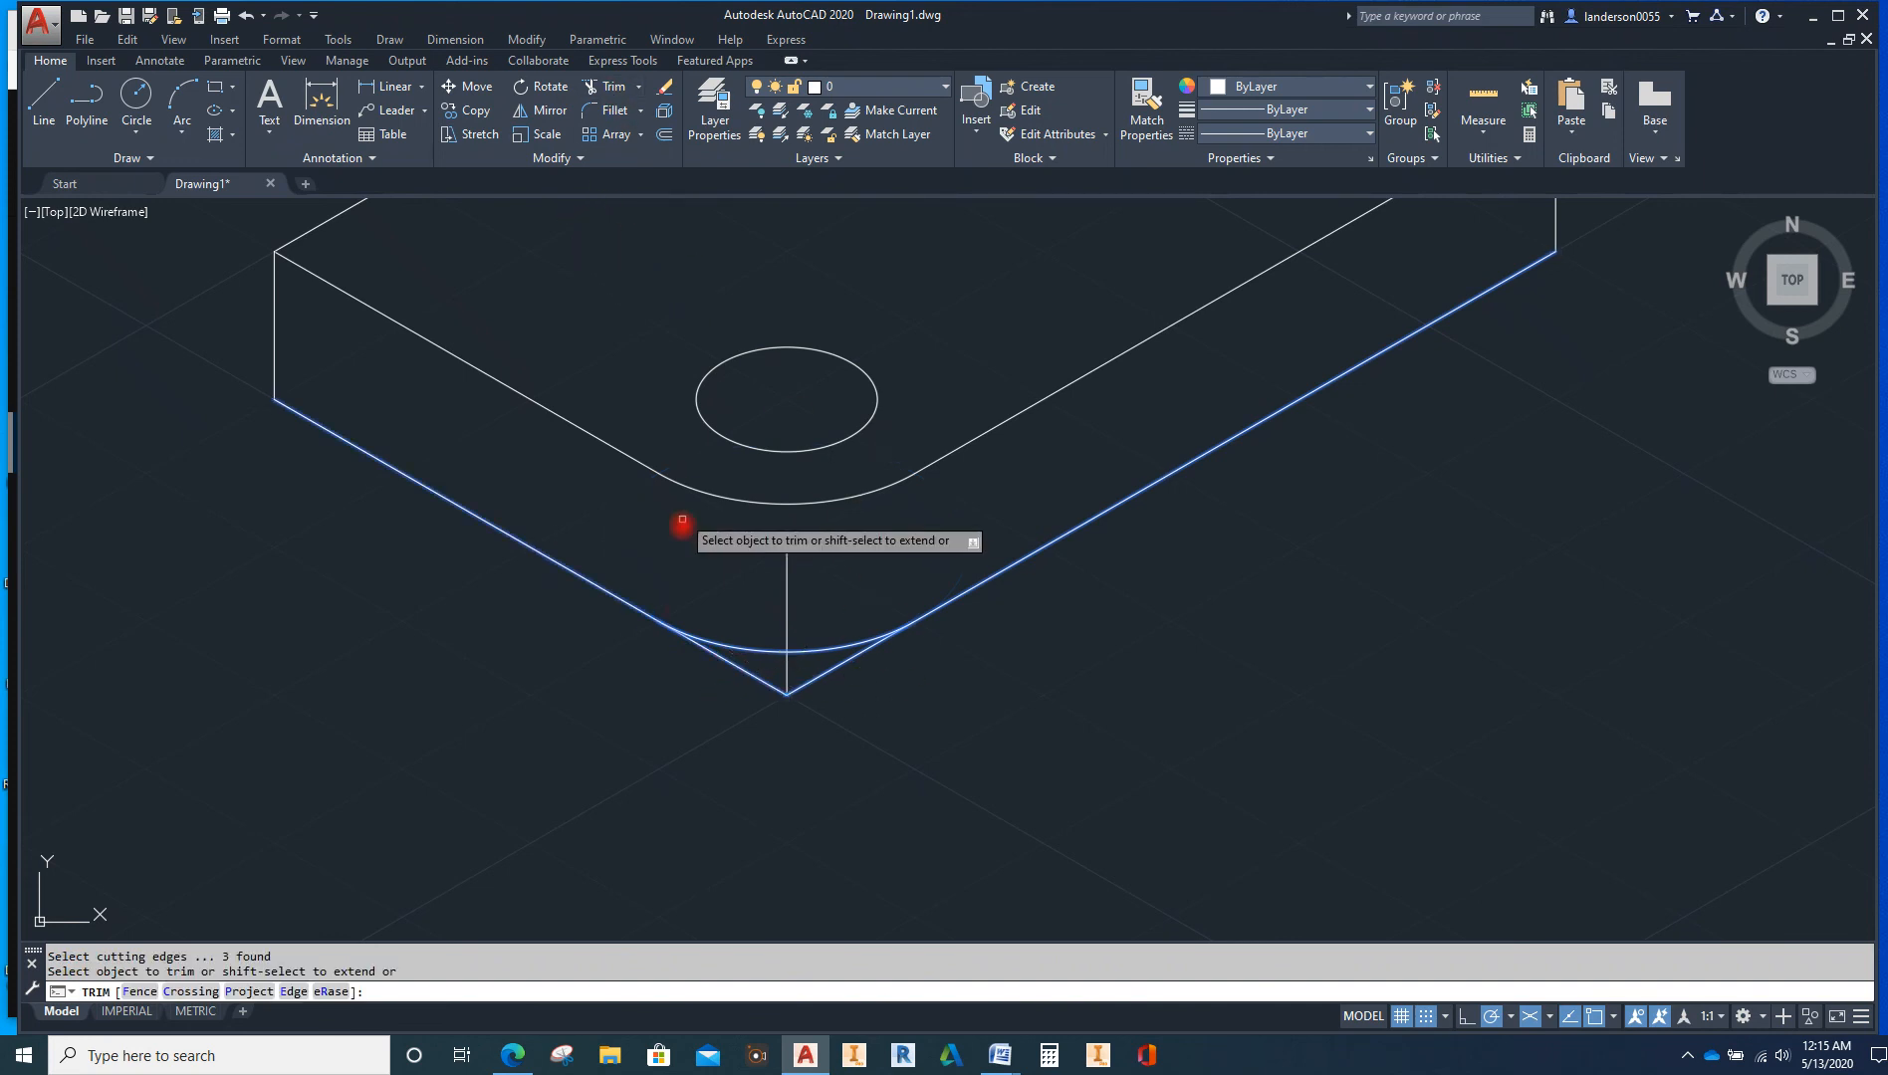
click(745, 675)
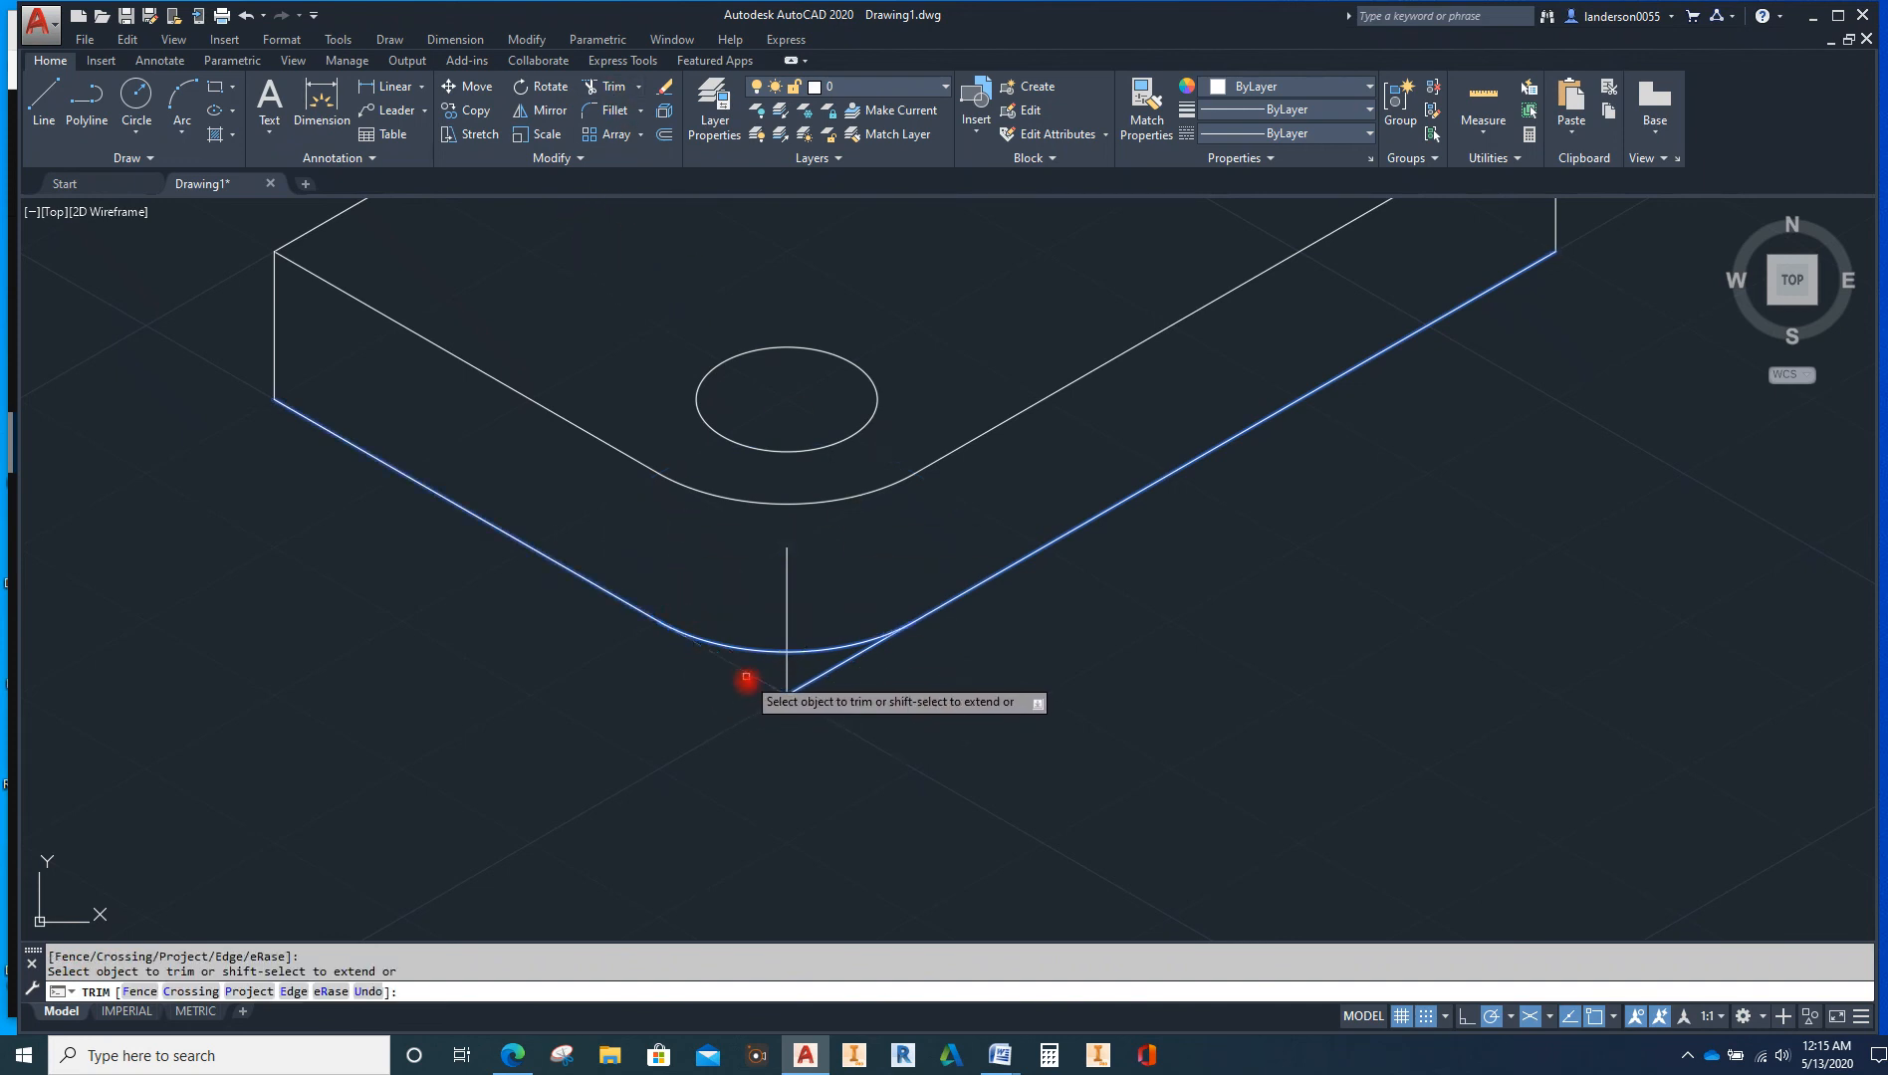
click(814, 676)
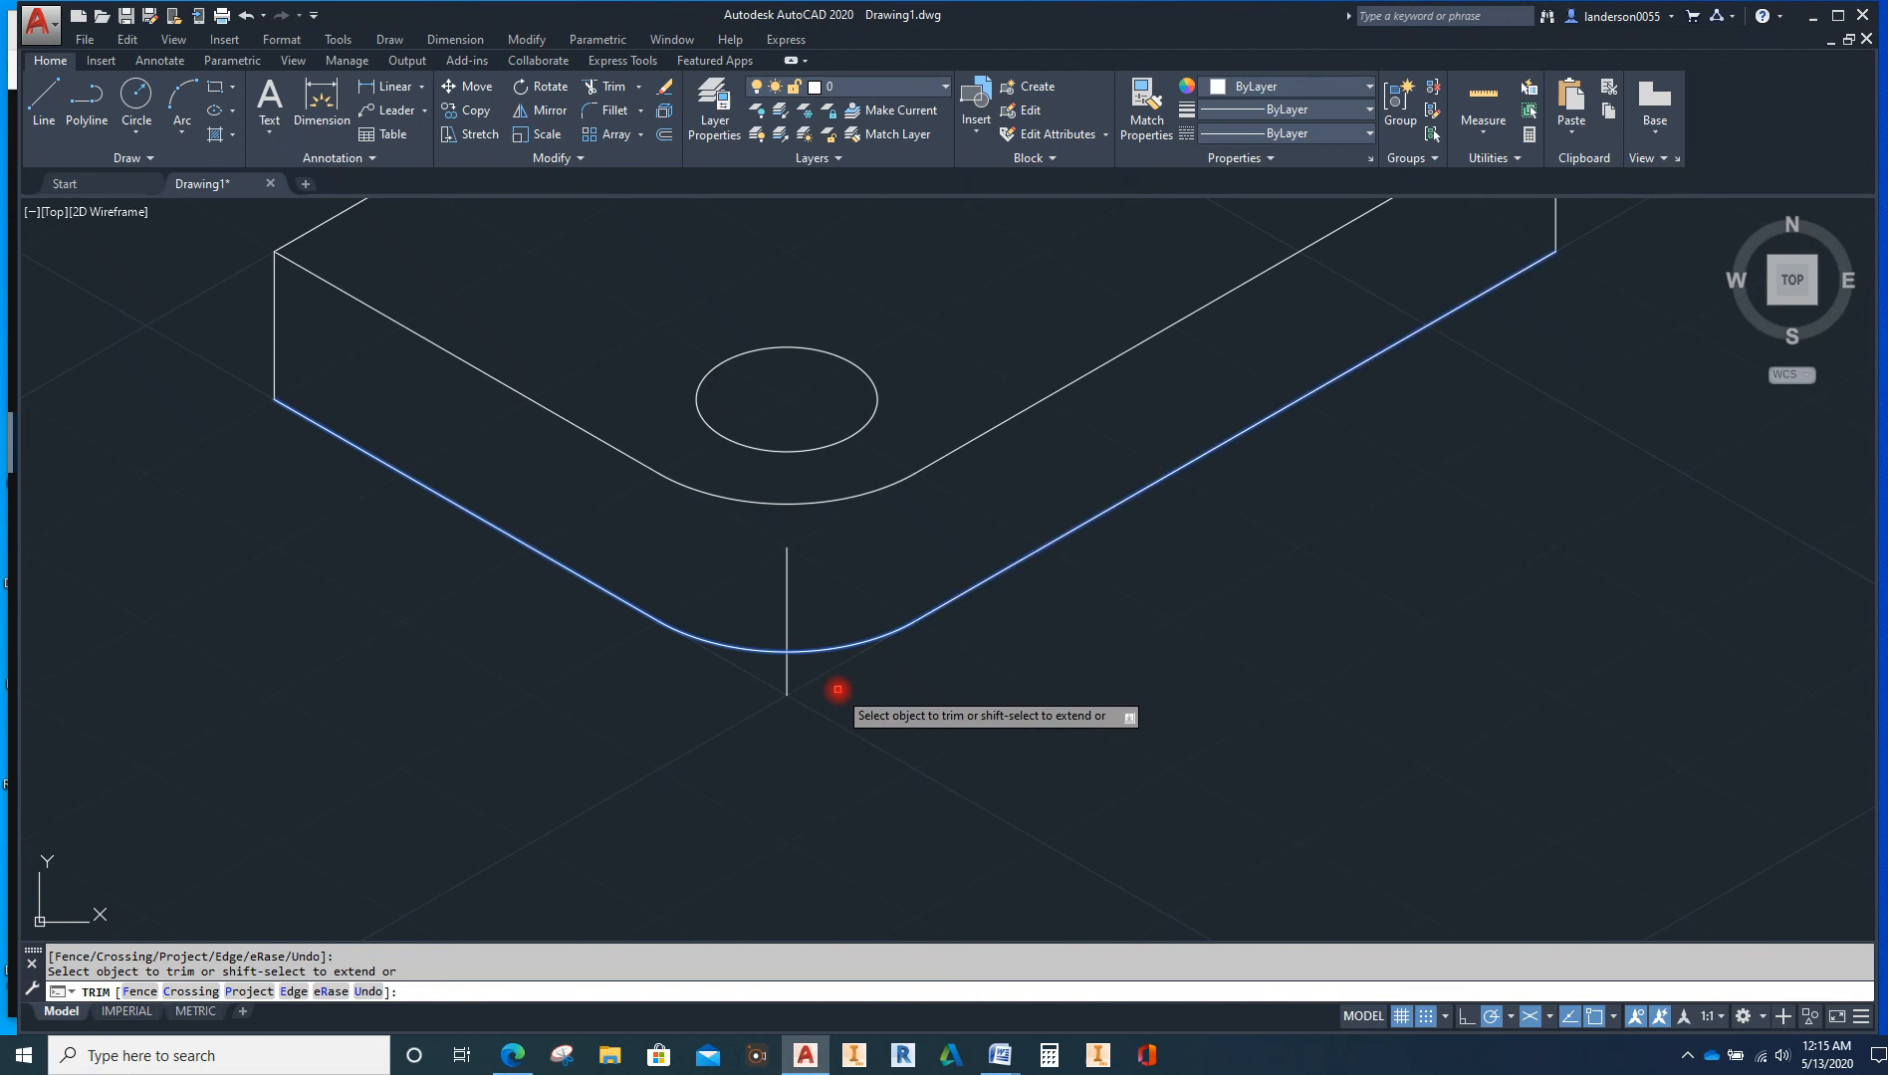
key(Escape)
Erase the leftover vertical edge line at the base's rounded front corner
click(786, 606)
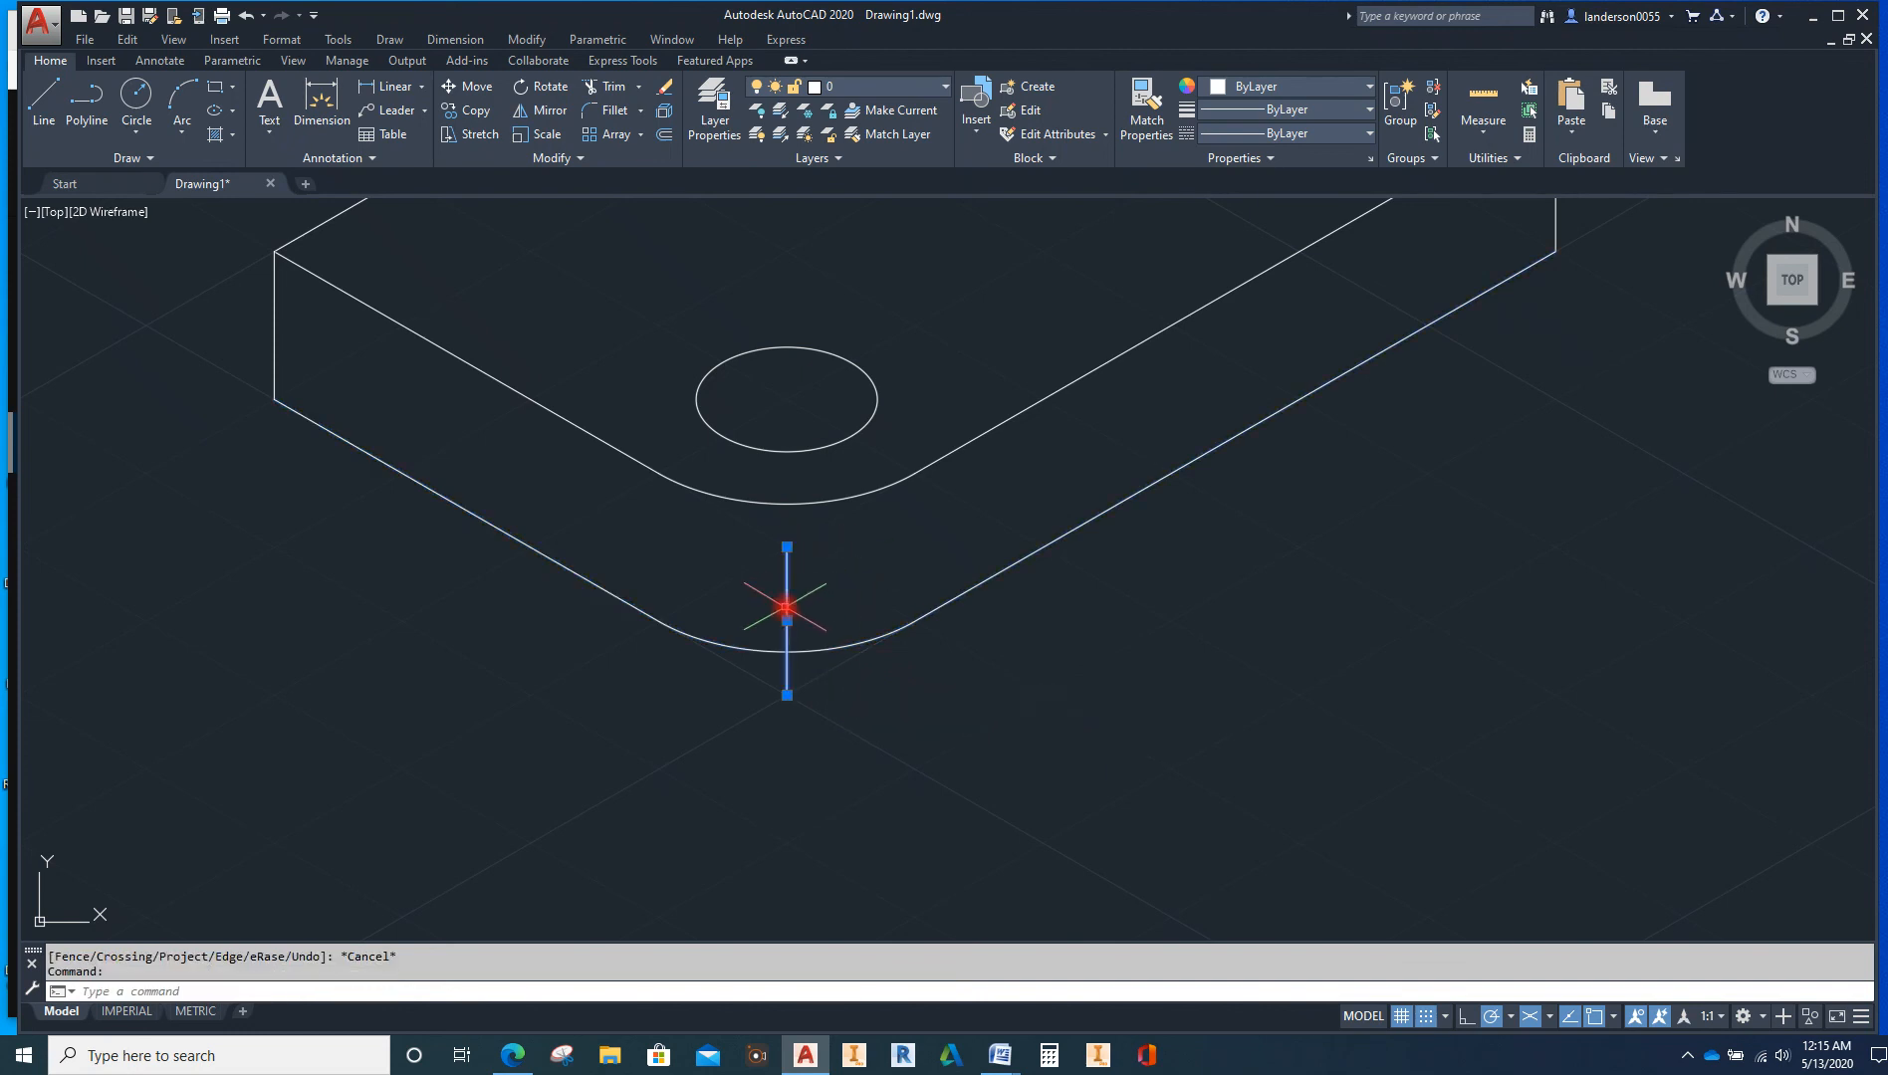
key(Delete)
scroll(948, 746, down, 4)
scroll(983, 764, down, 2)
middle_drag(983, 765, 963, 755)
scroll(961, 753, up, 3)
scroll(1129, 665, down, 3)
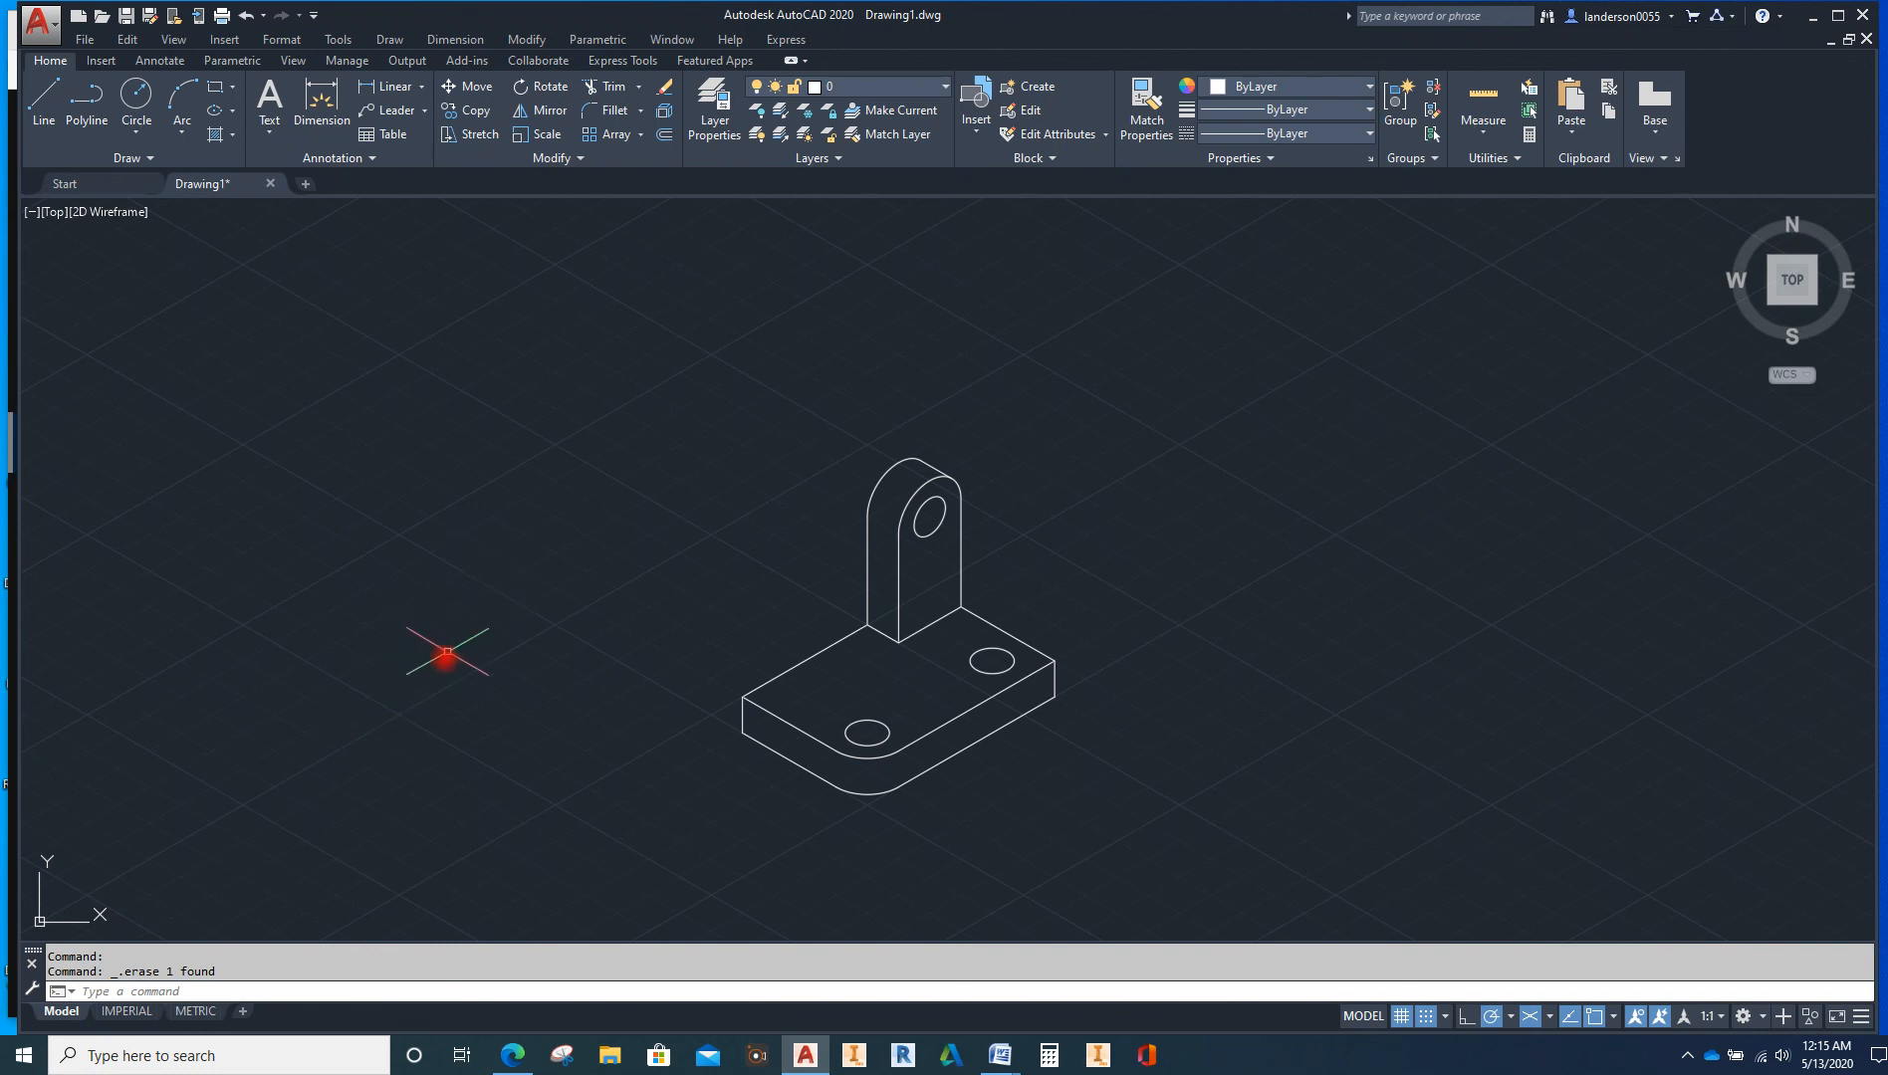
Switch to the IMPERIAL layout and zoom to show the whole title-block sheet
click(128, 1011)
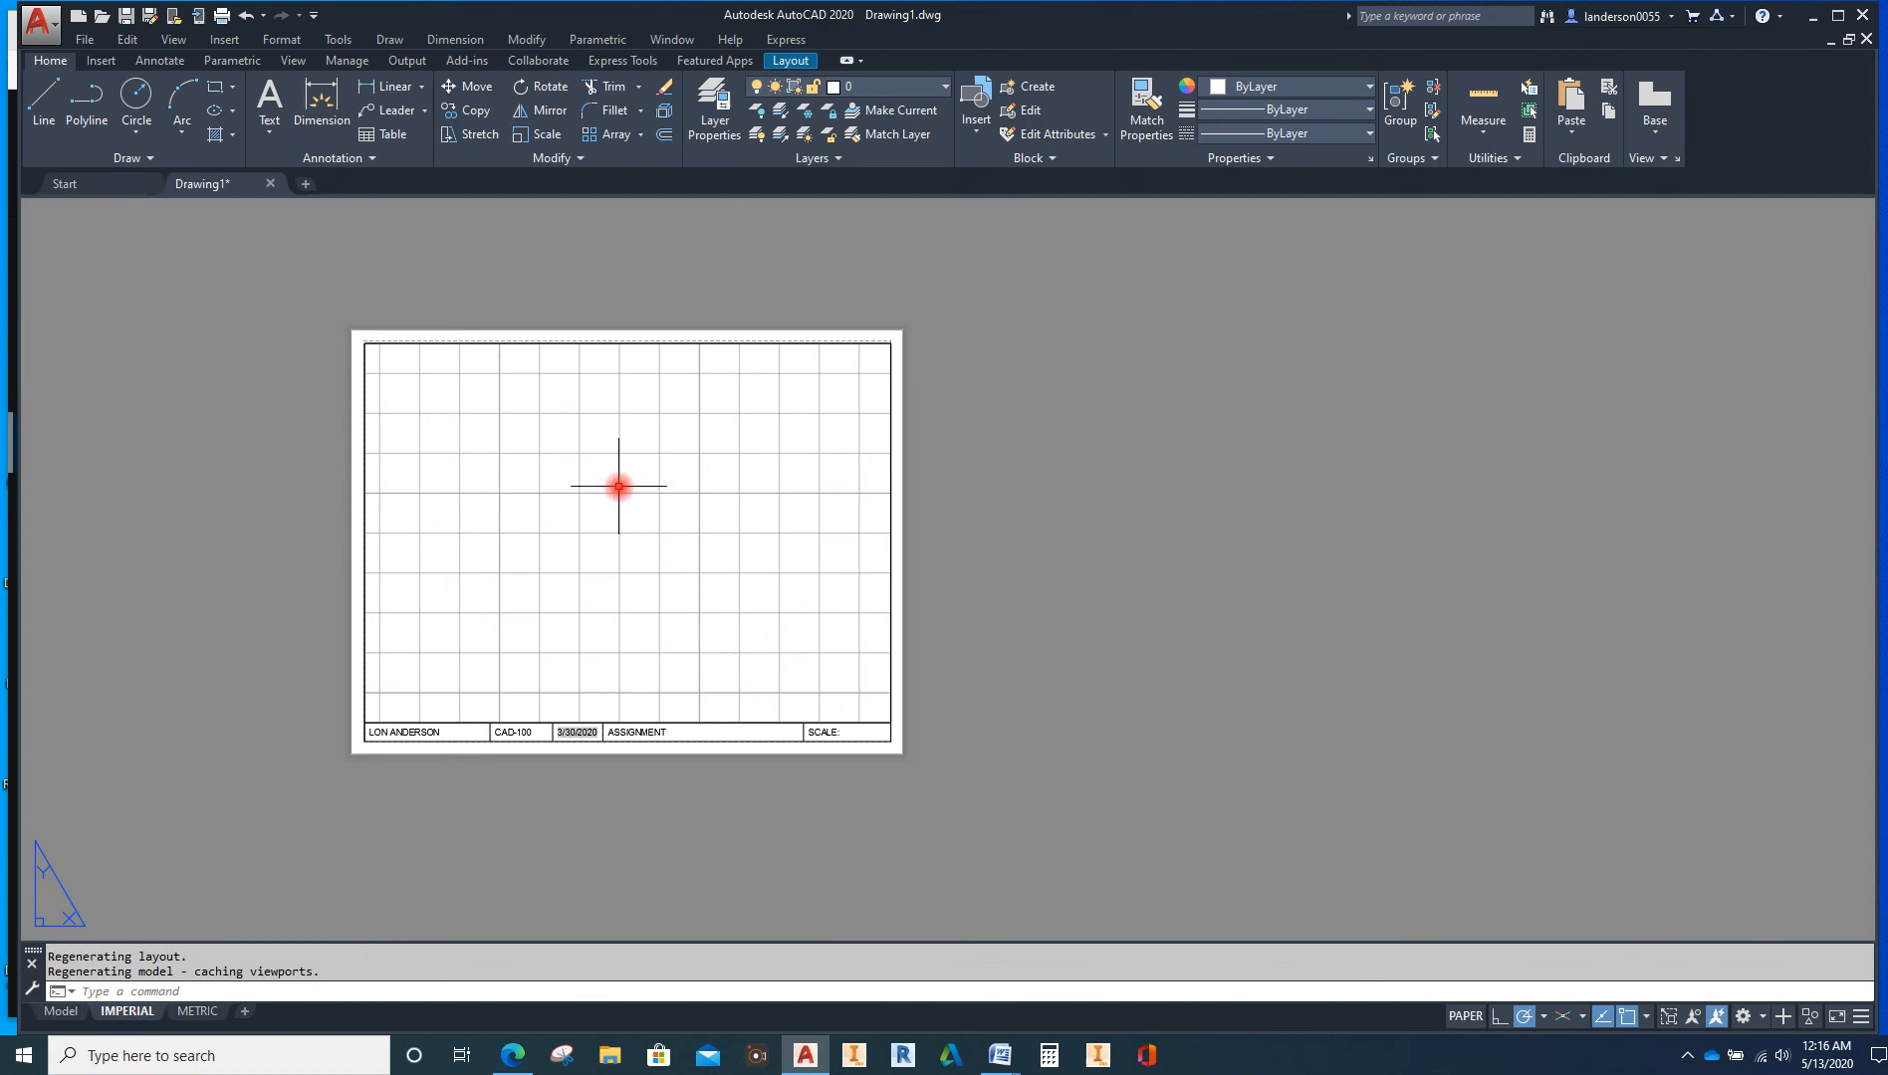
text(z)
key(Return)
text(a)
key(Return)
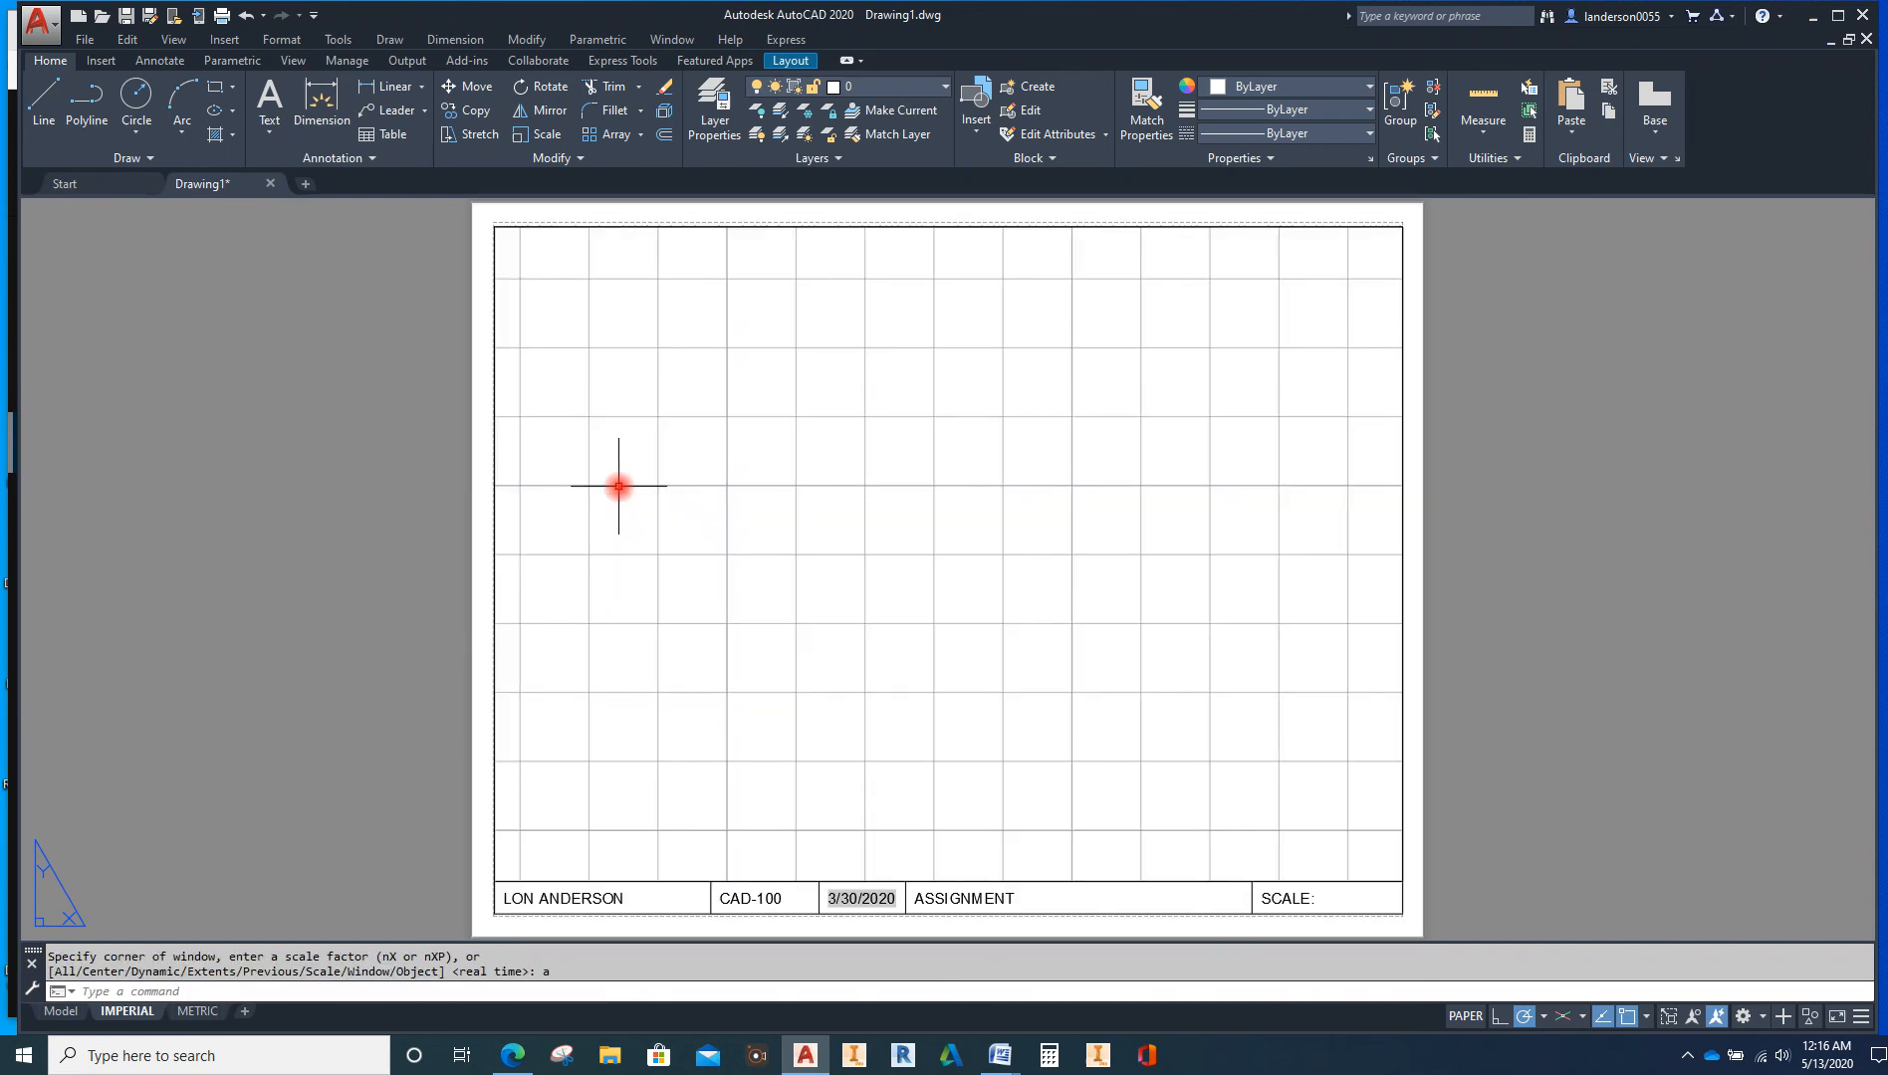
scroll(872, 510, down, 4)
scroll(890, 518, up, 2)
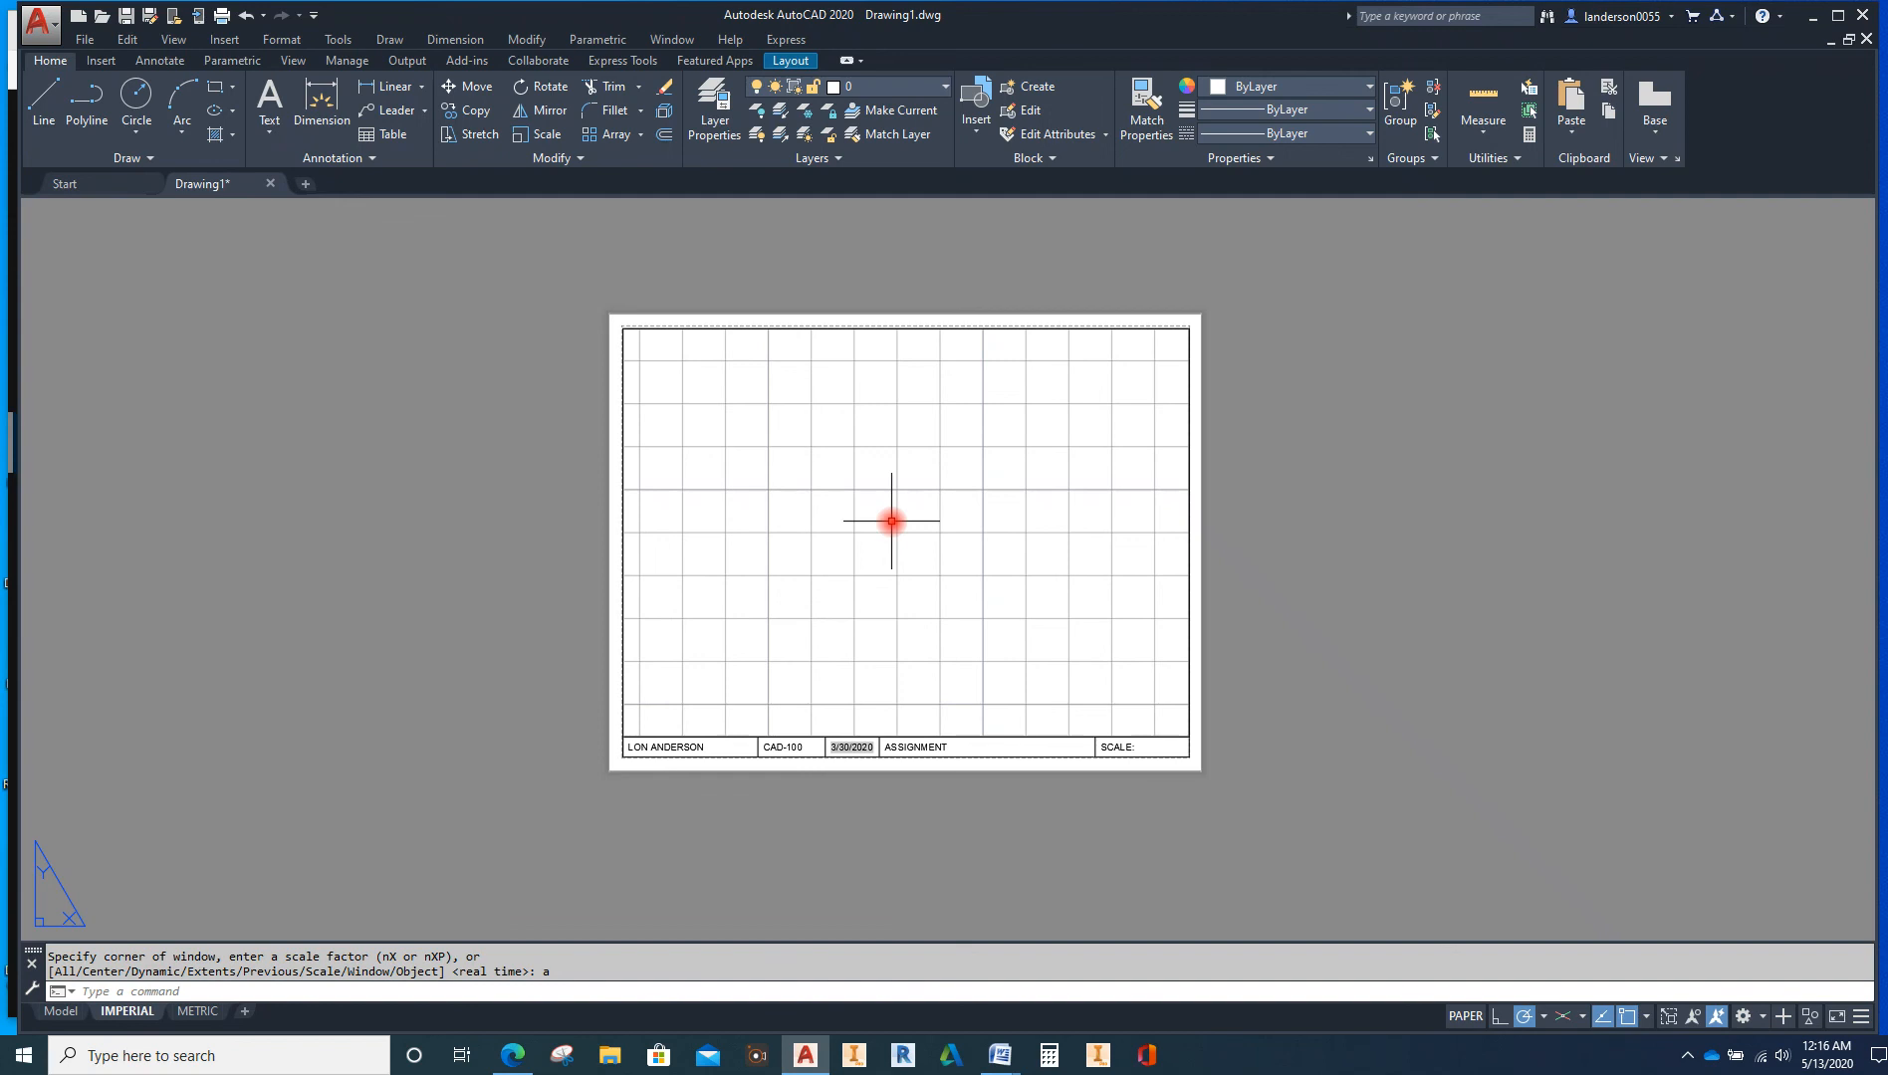
Activate the layout's viewport and bring the whole isometric part enlarged into the middle of the sheet
double_click(892, 521)
click(889, 520)
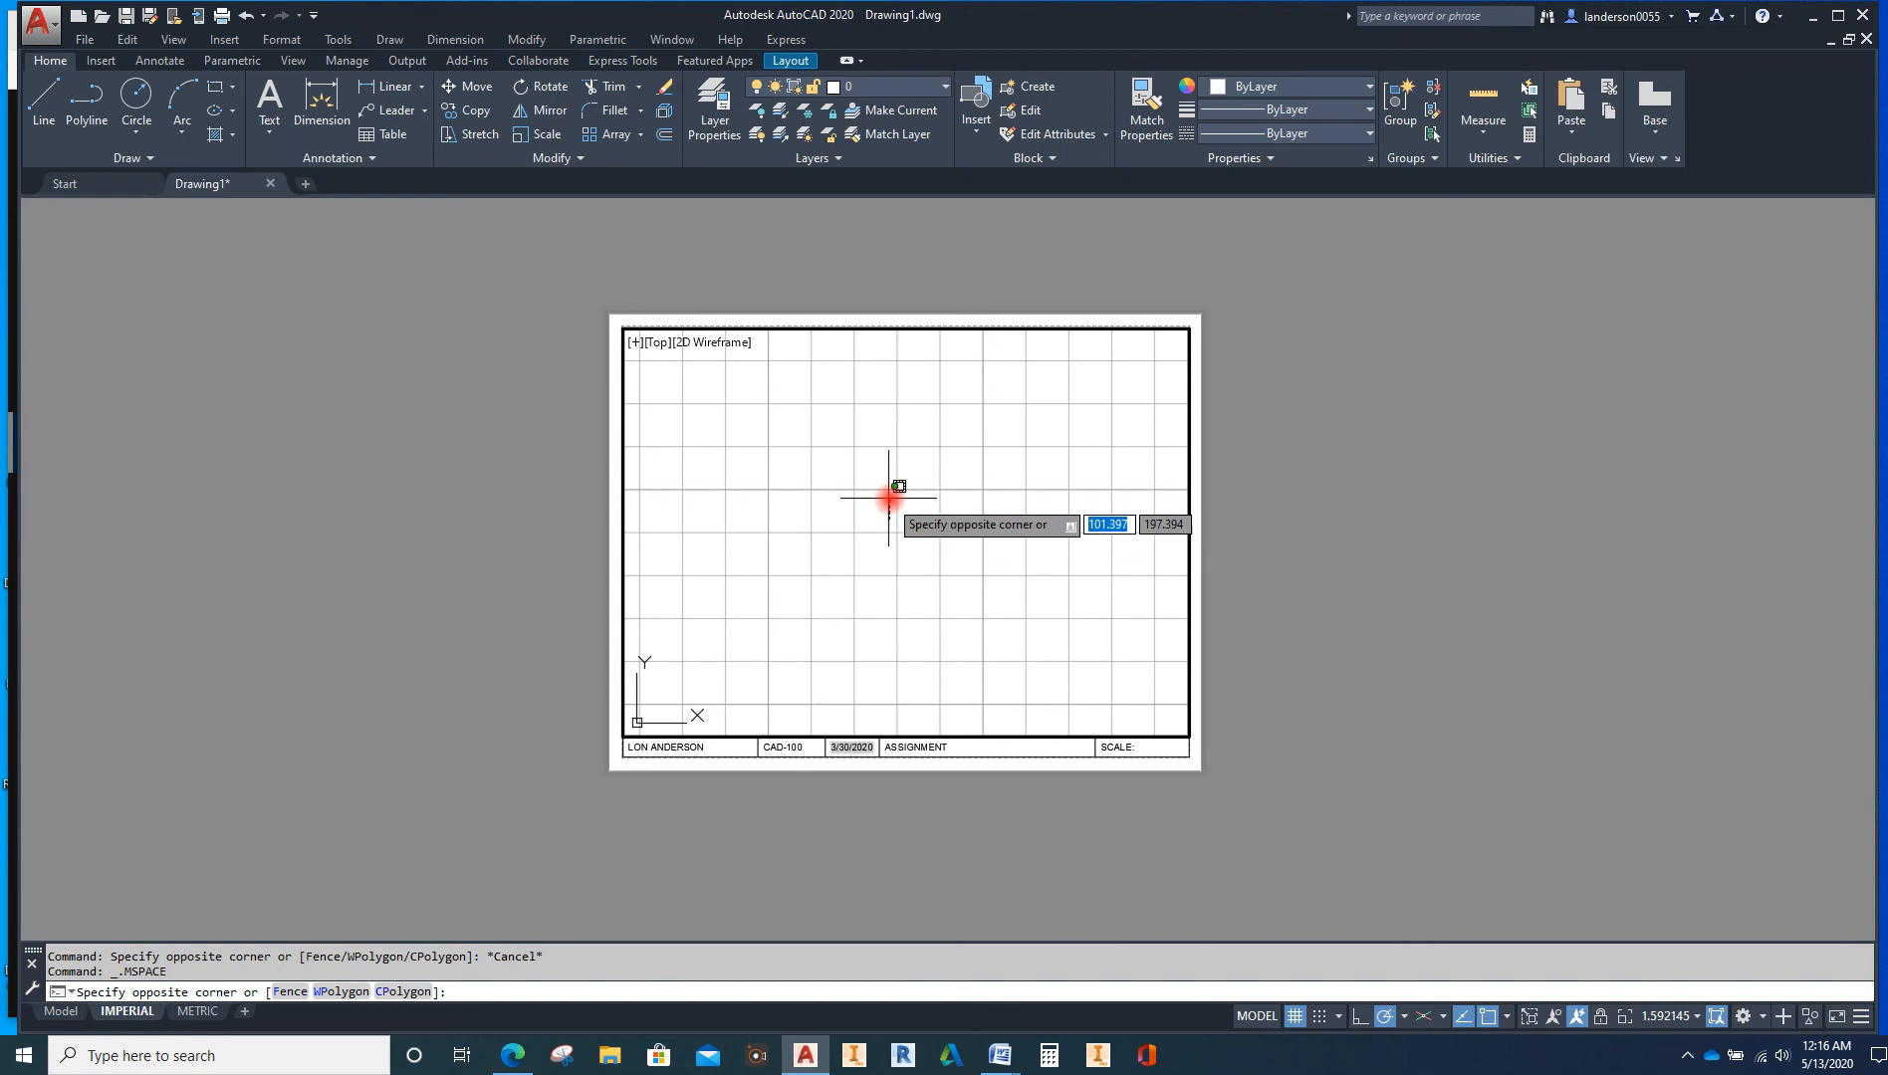
text(z)
key(Return)
text(a)
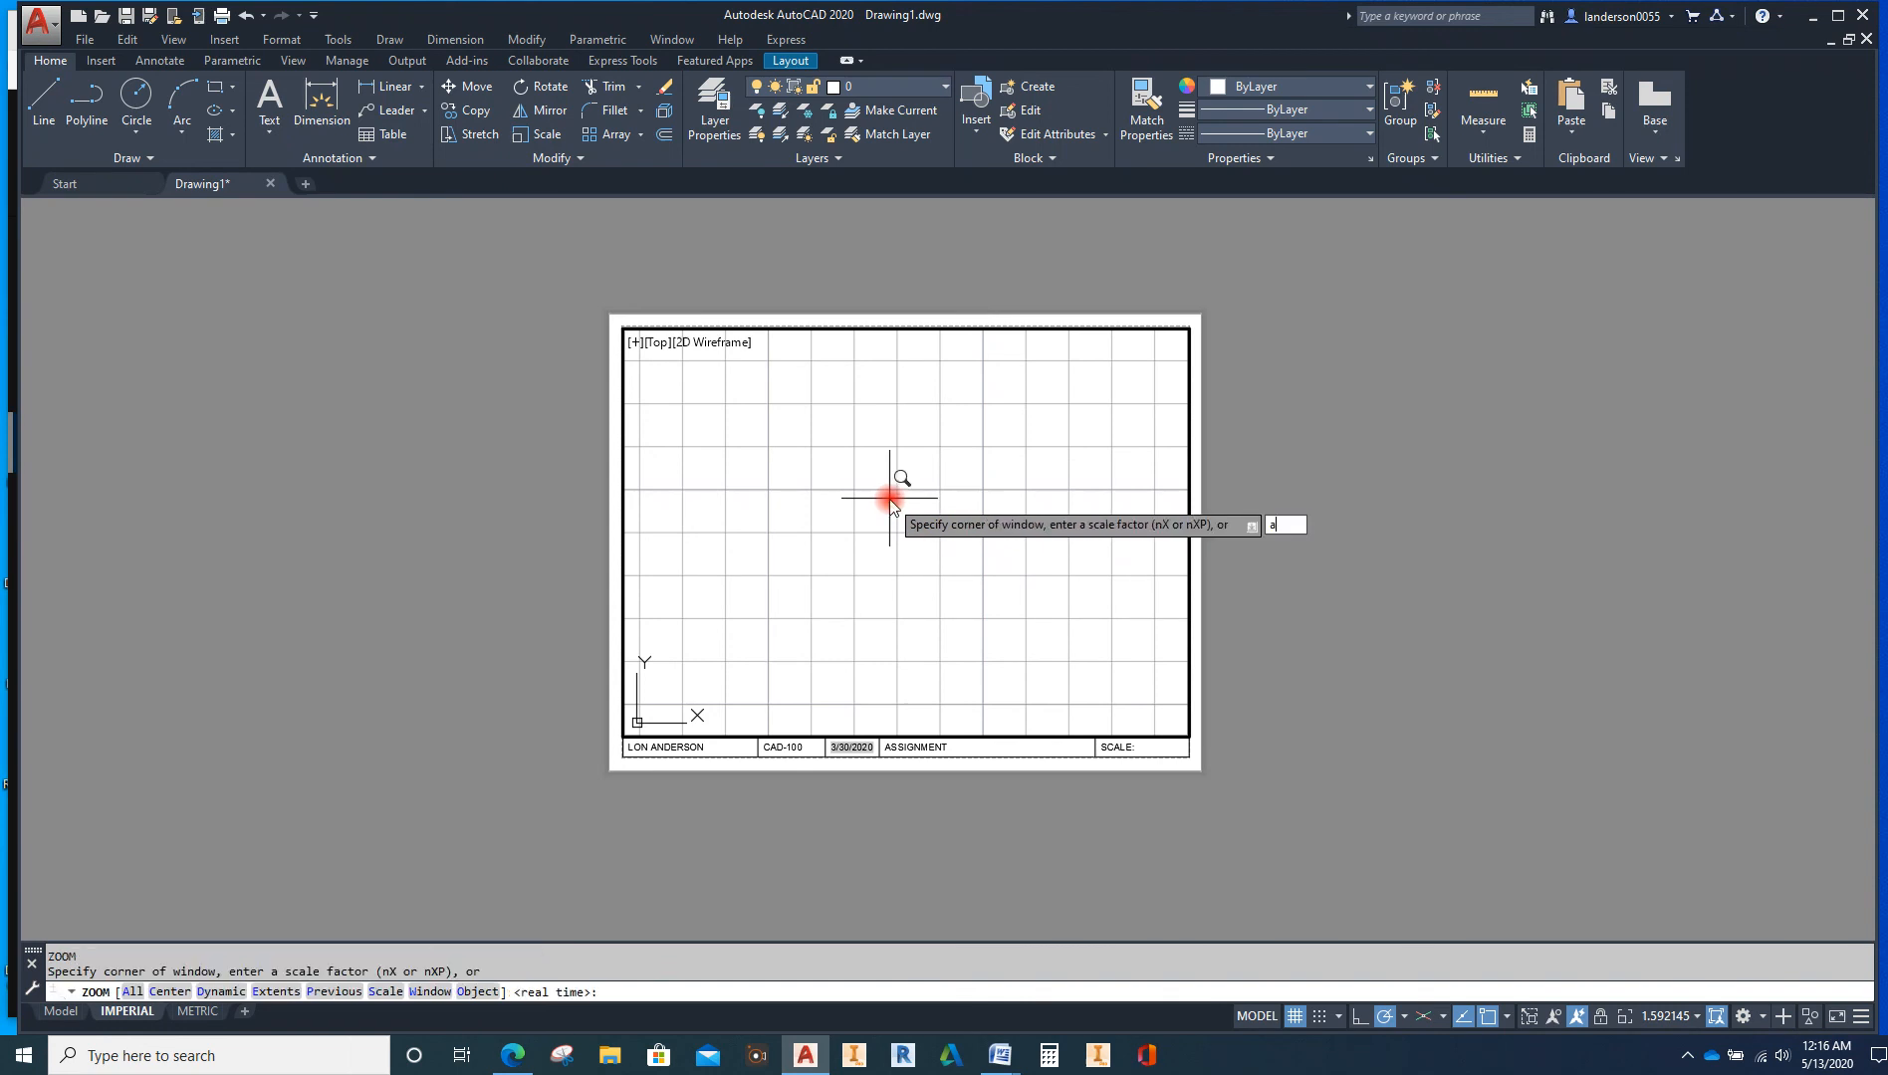
key(Return)
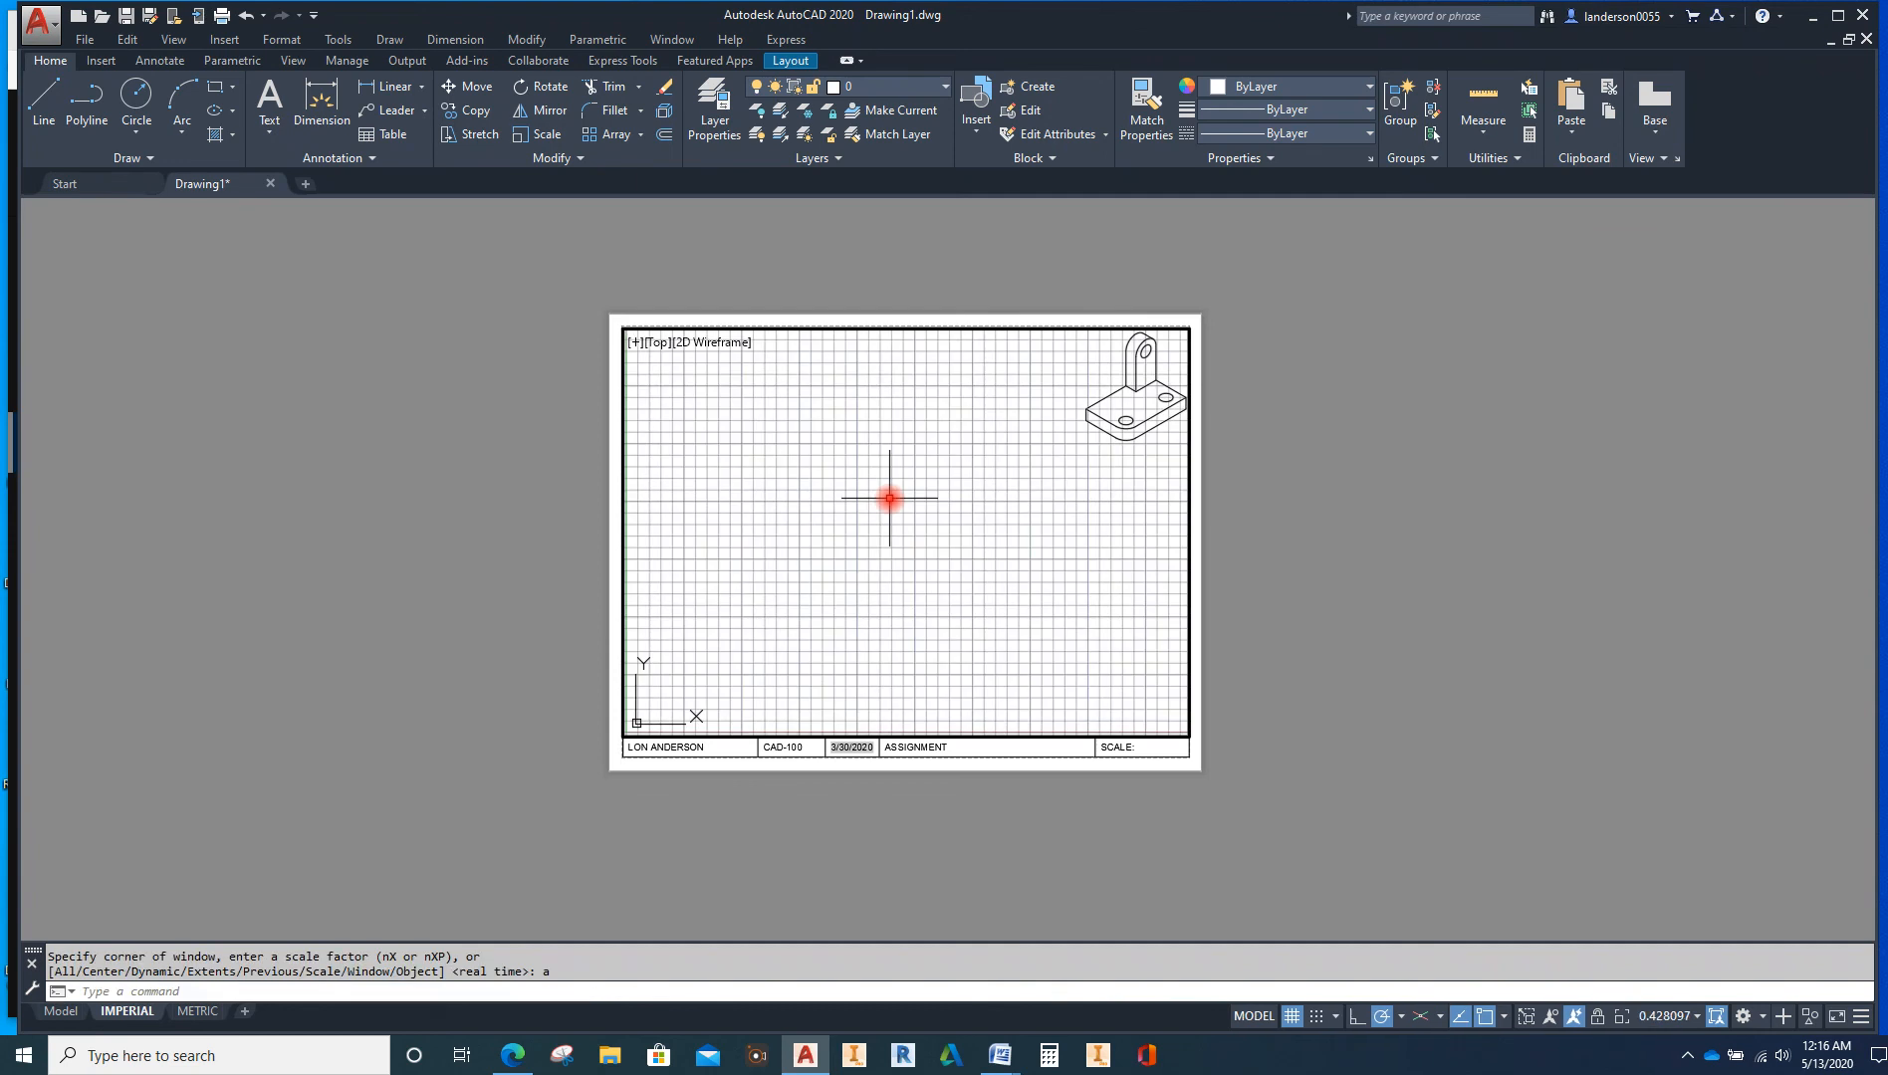
middle_drag(1087, 536, 889, 656)
scroll(883, 634, up, 4)
middle_drag(1011, 588, 865, 746)
middle_drag(960, 654, 966, 705)
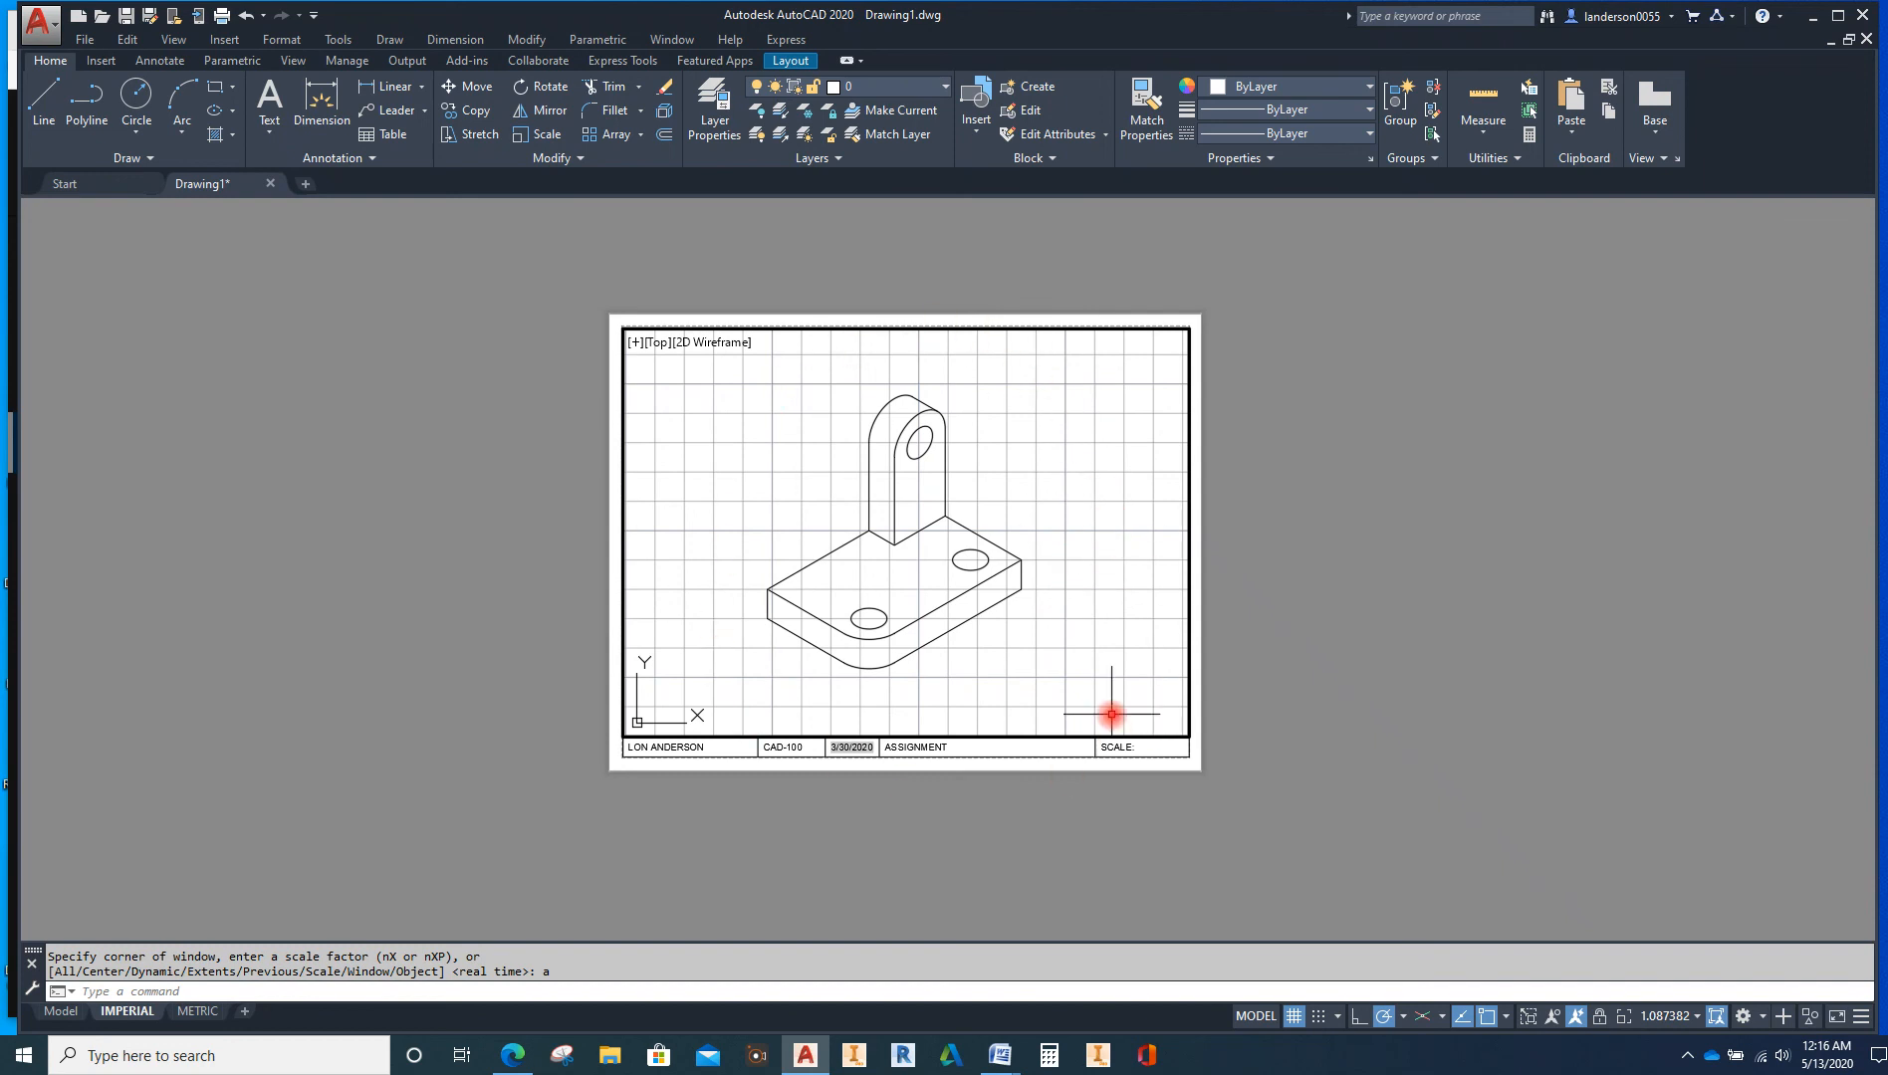
middle_drag(1097, 626, 1112, 640)
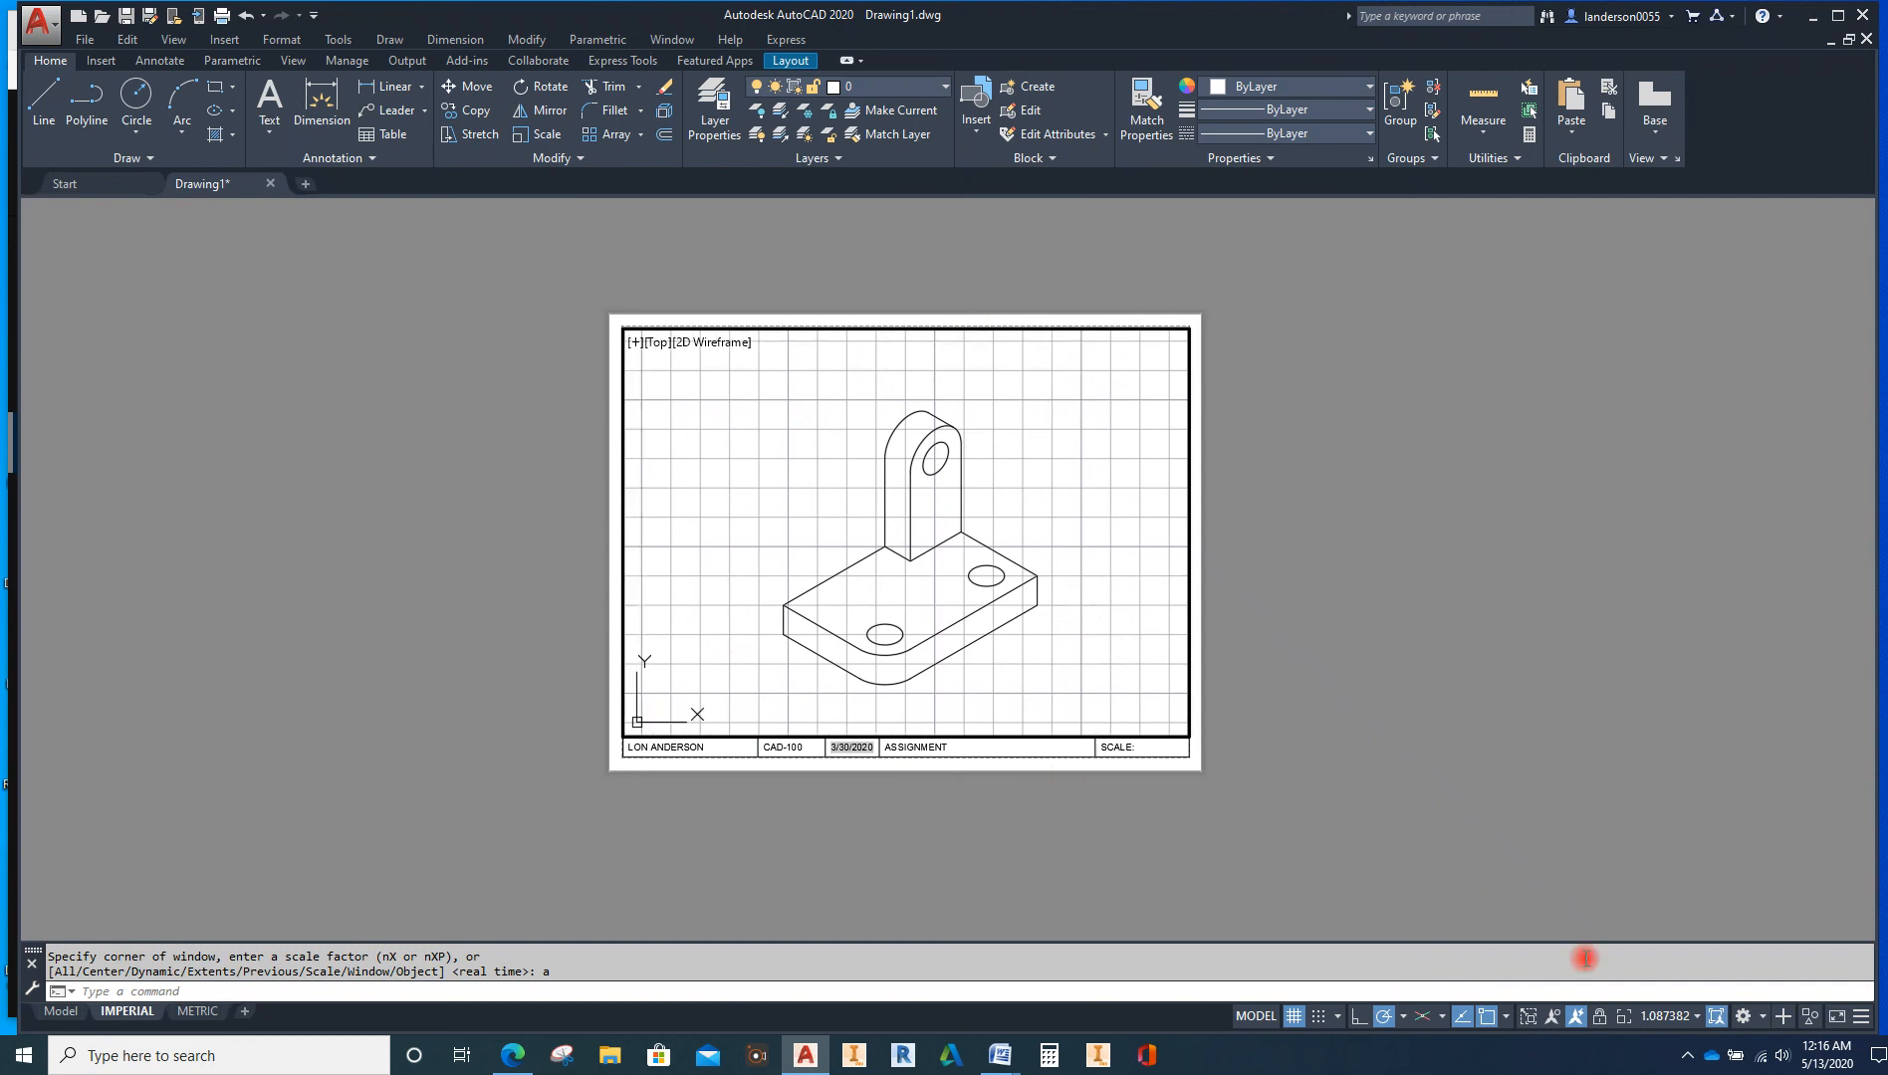
Set the viewport scale to 1:1 and turn off the grid display in the viewport
click(1667, 1016)
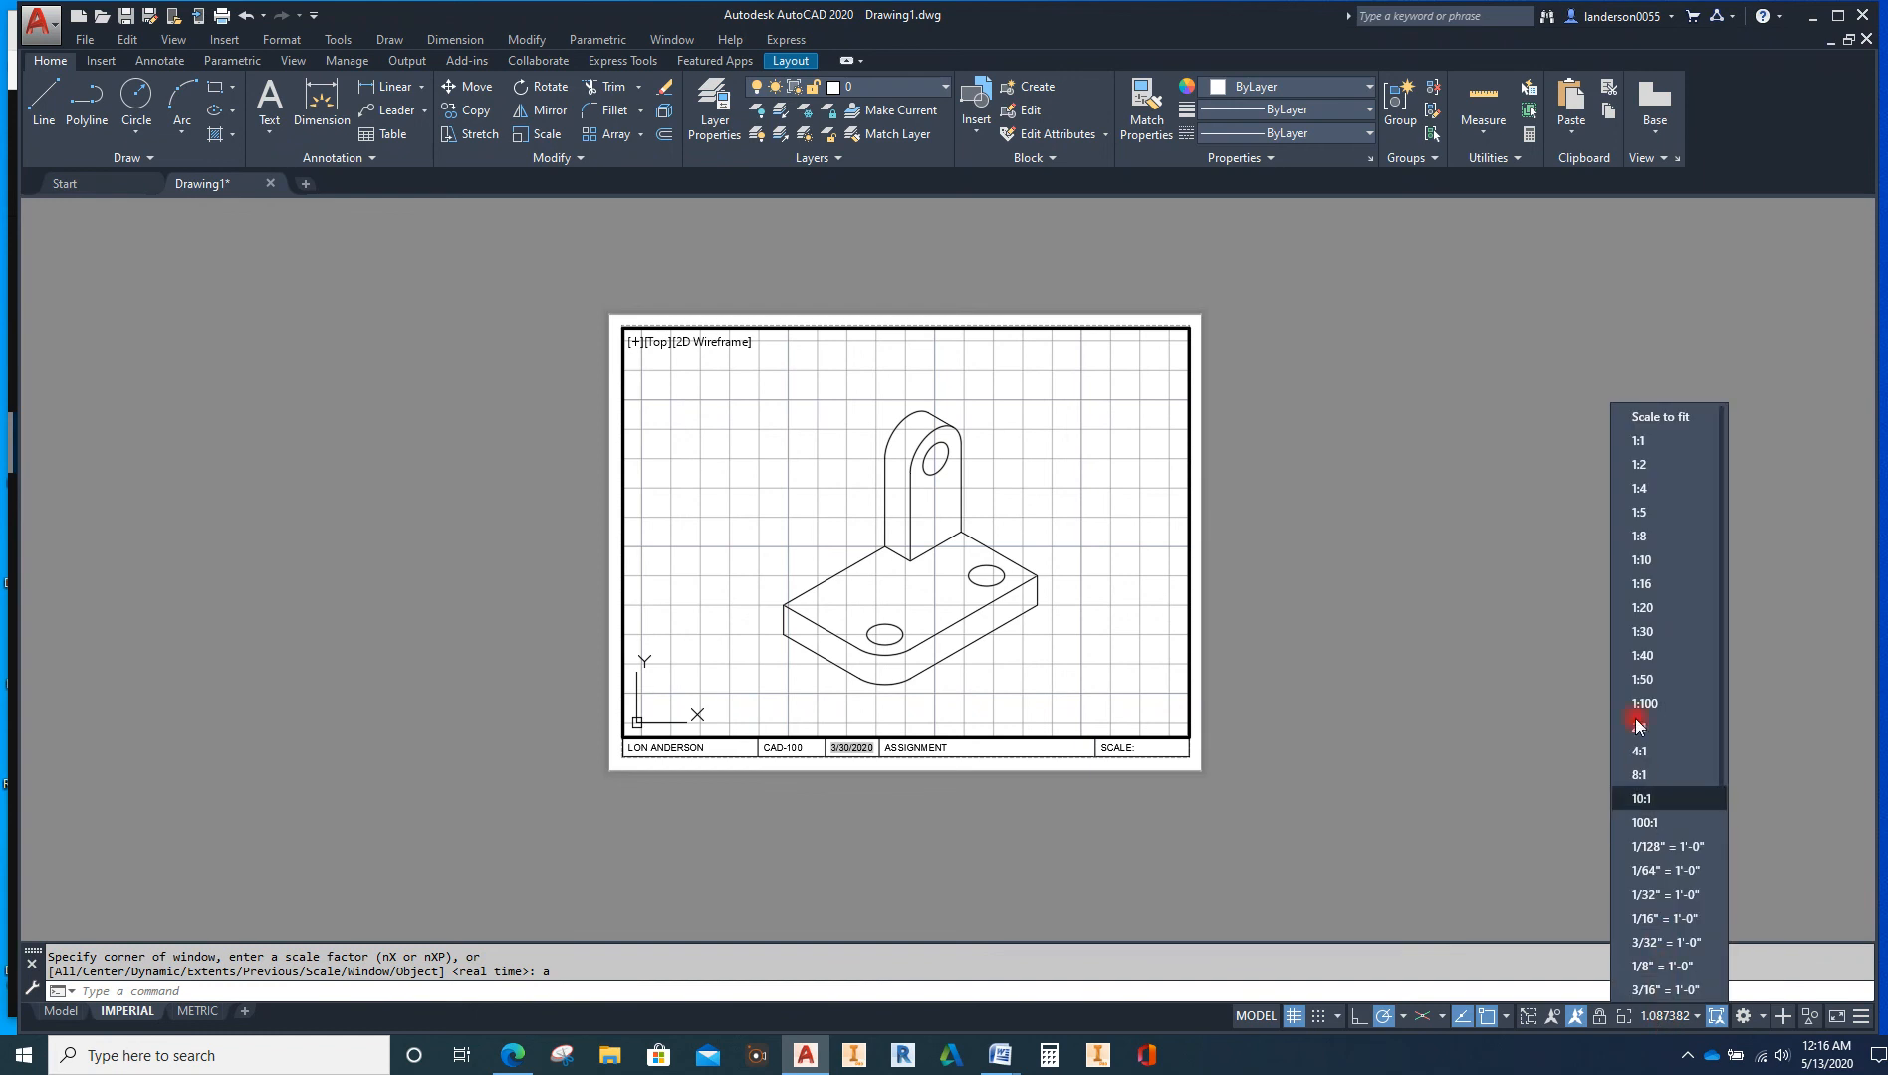
click(1639, 440)
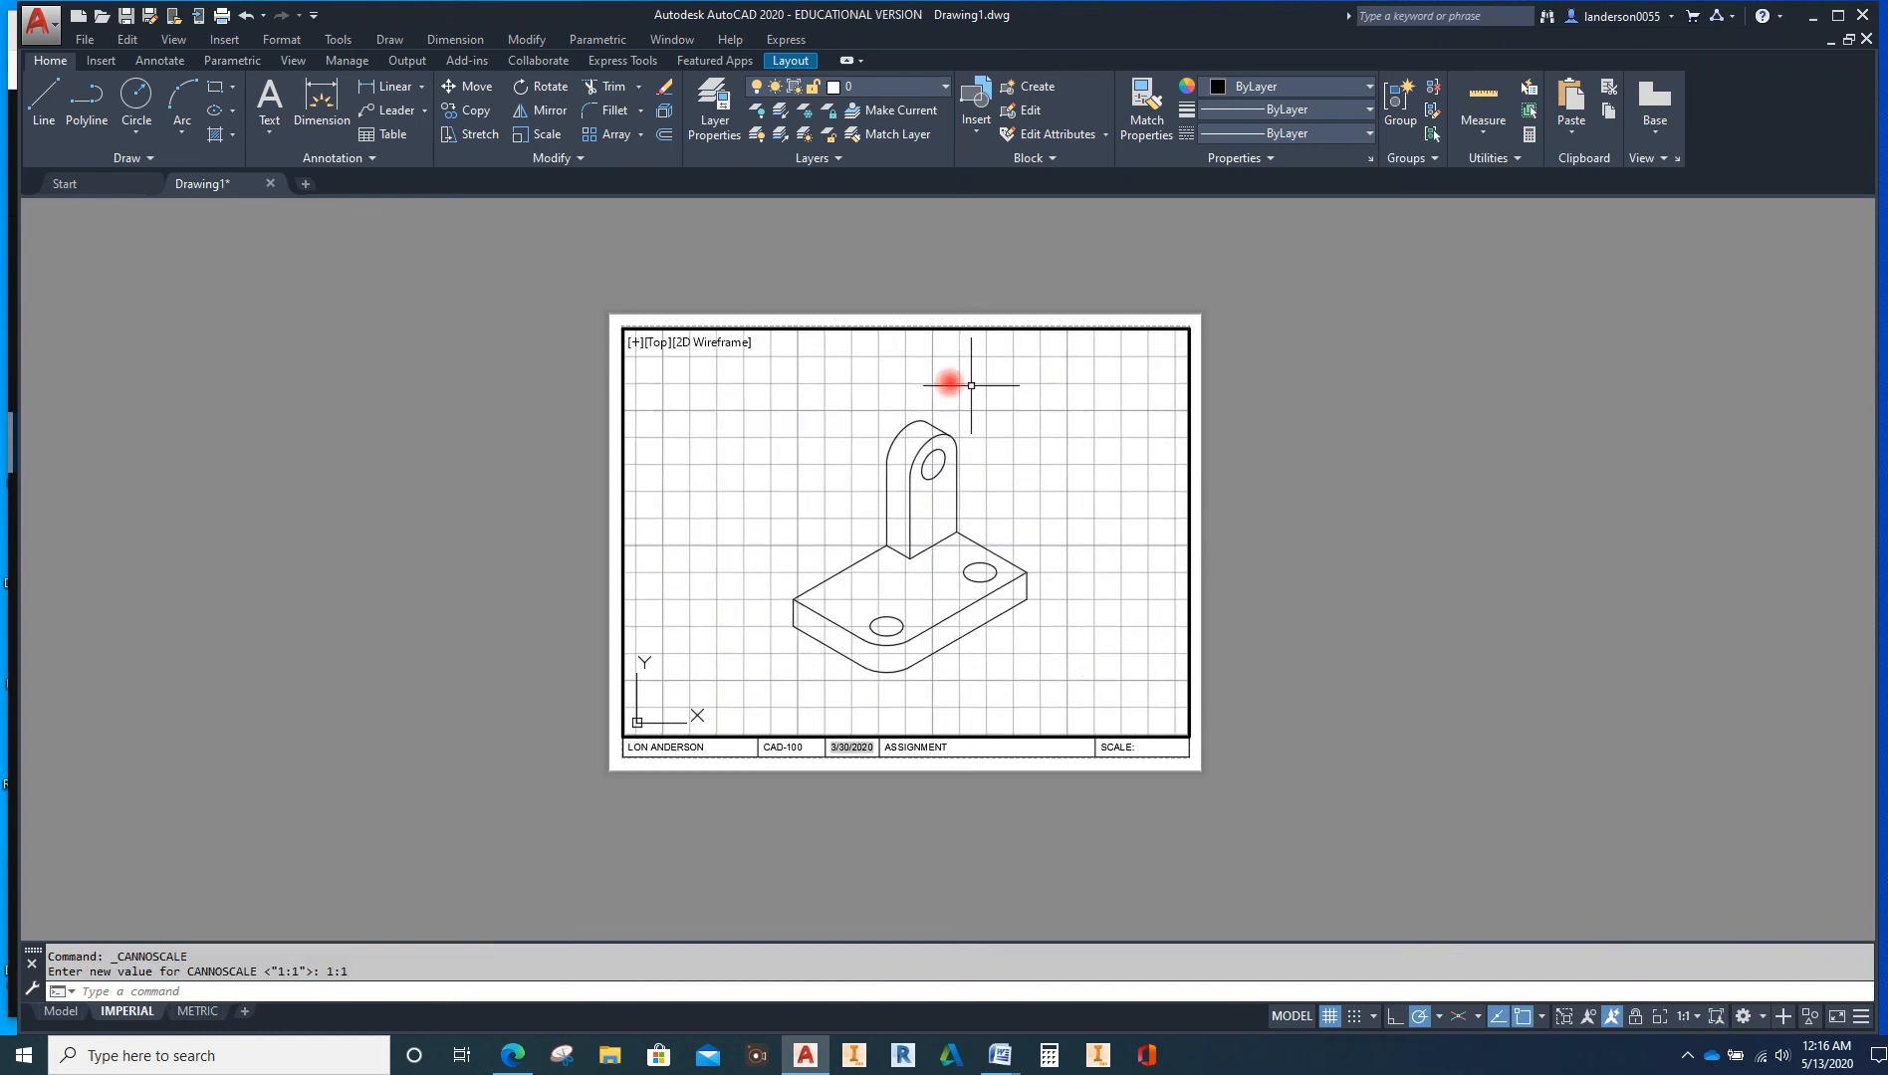
click(1332, 1016)
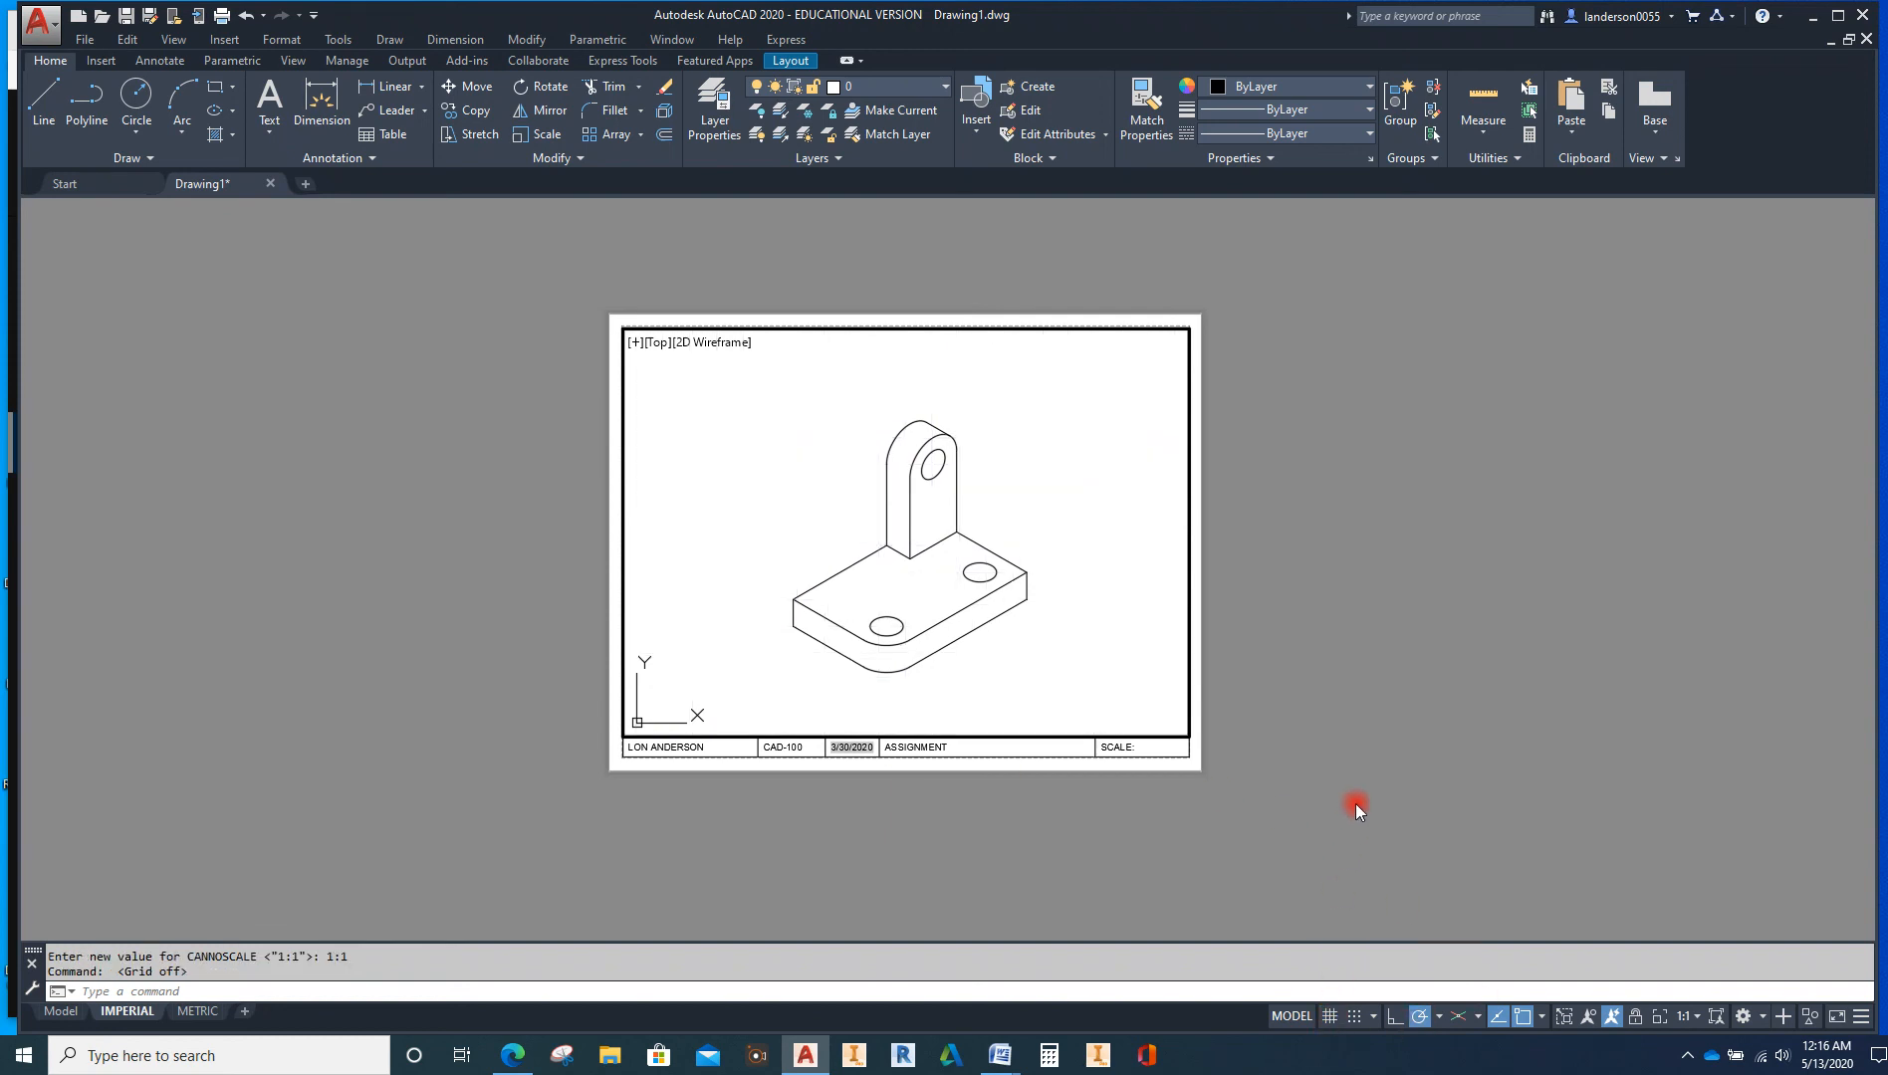
Return to paper space and replace the title block's ASSIGNMENT text with P6-1
double_click(921, 747)
click(921, 747)
double_click(921, 747)
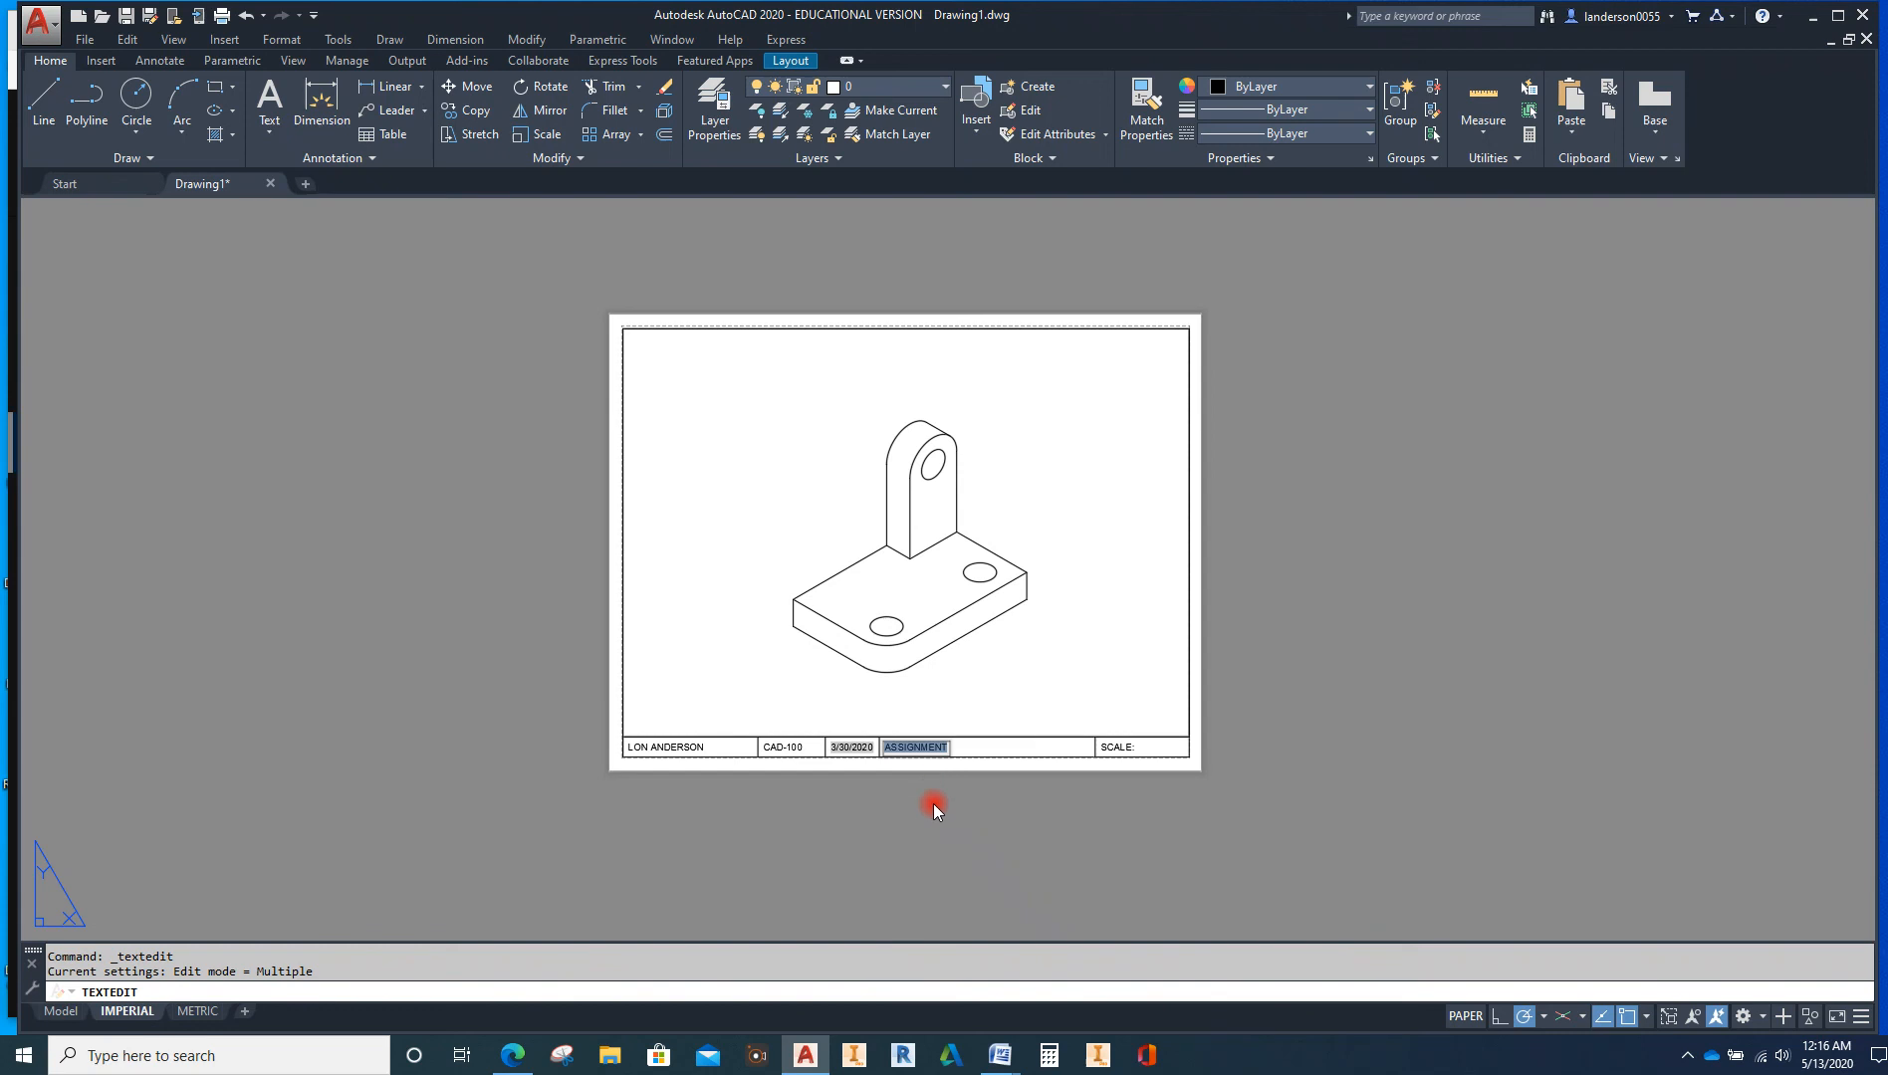
text(P8-1)
Complete the title block's scale text as "SCALE: 1:1" and end text editing
click(1123, 747)
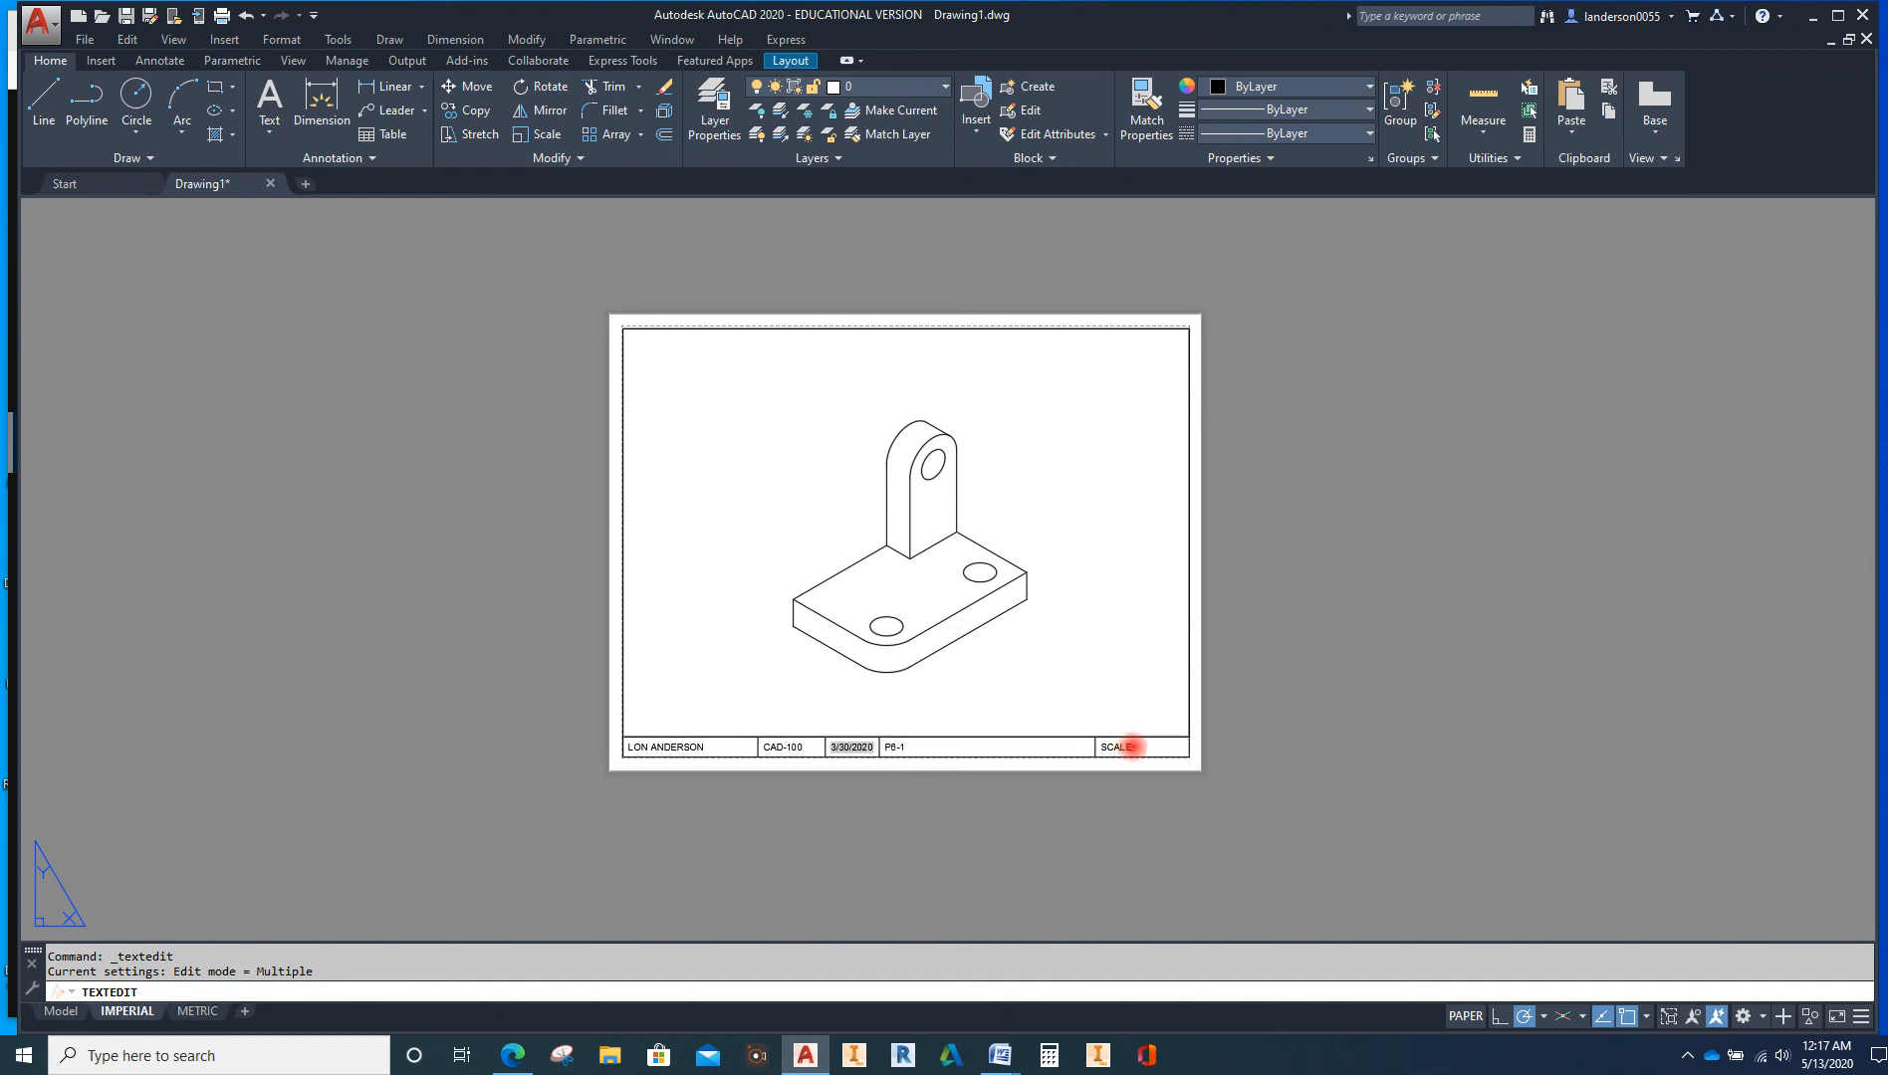
click(1125, 747)
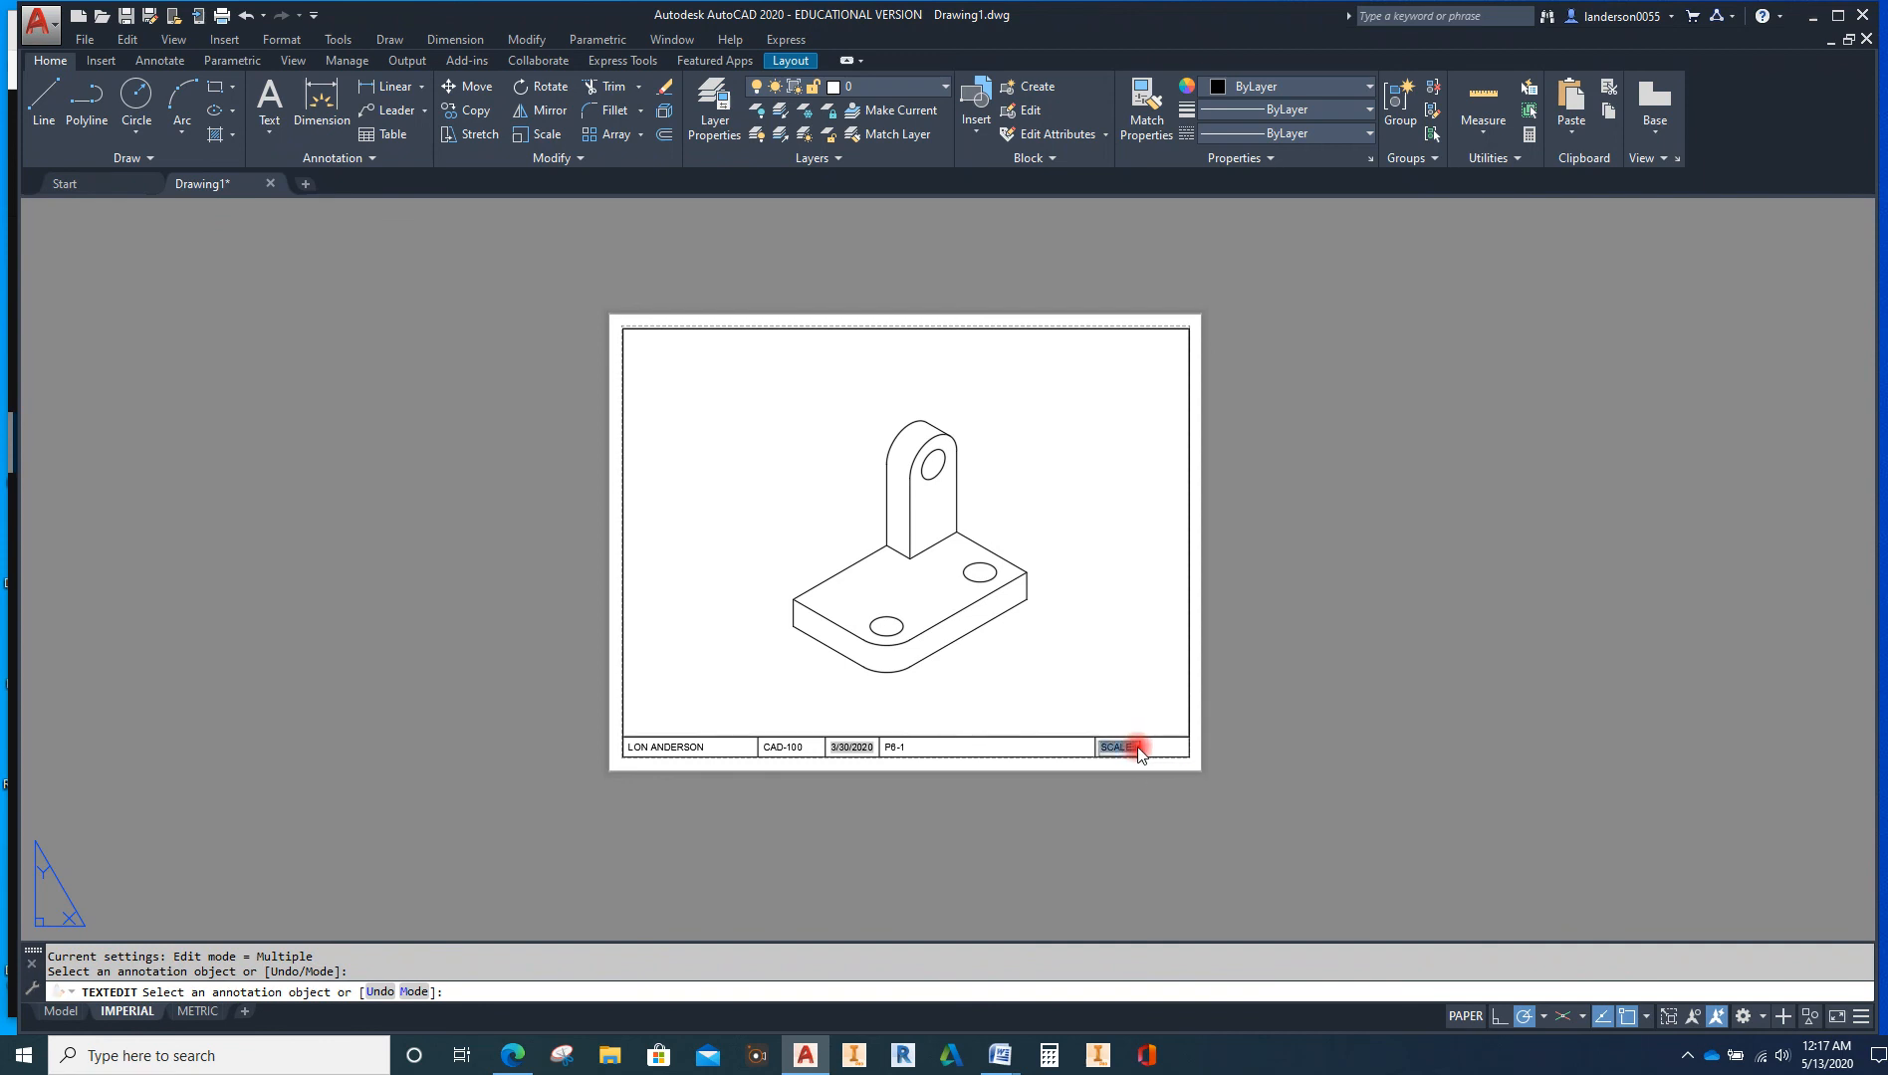
click(1139, 750)
text(:)
text( NTS)
key(BackSpace)
key(BackSpace)
key(BackSpace)
text(1:1)
click(1246, 829)
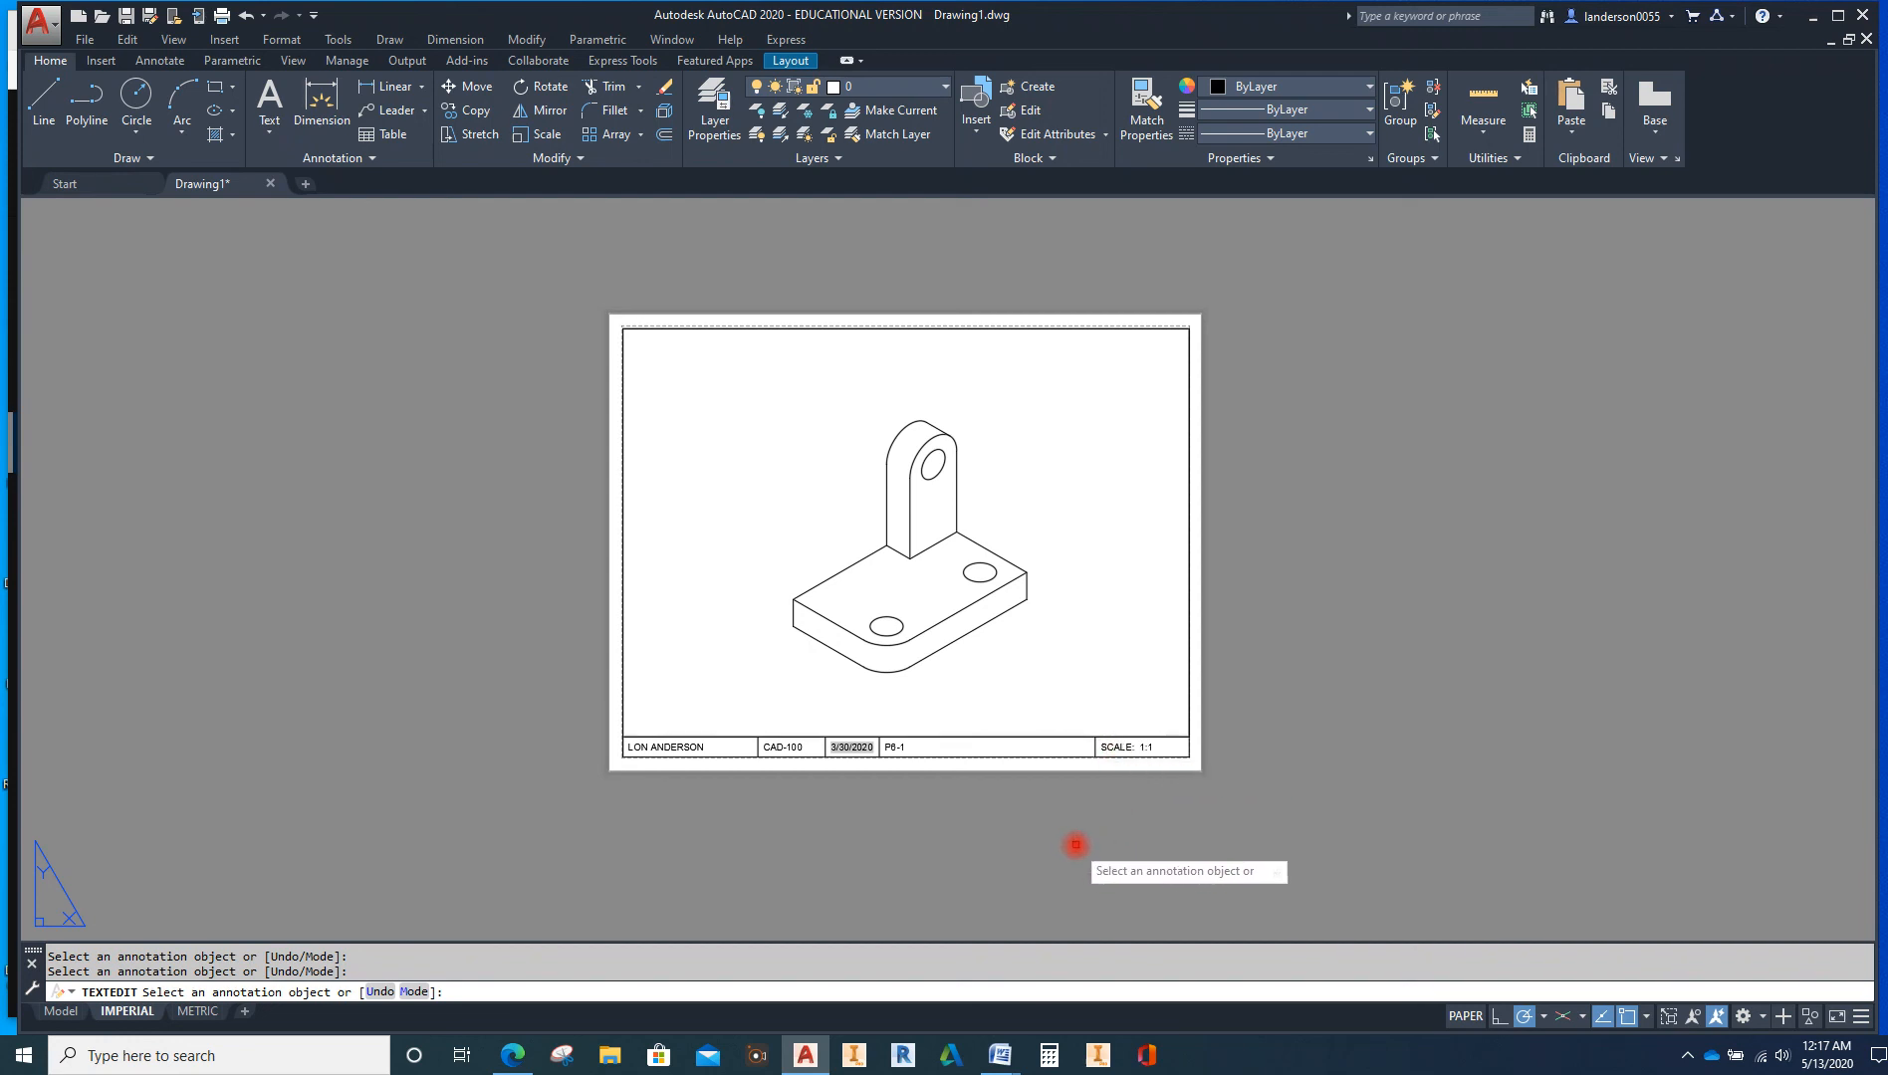
scroll(858, 762, up, 4)
click(839, 745)
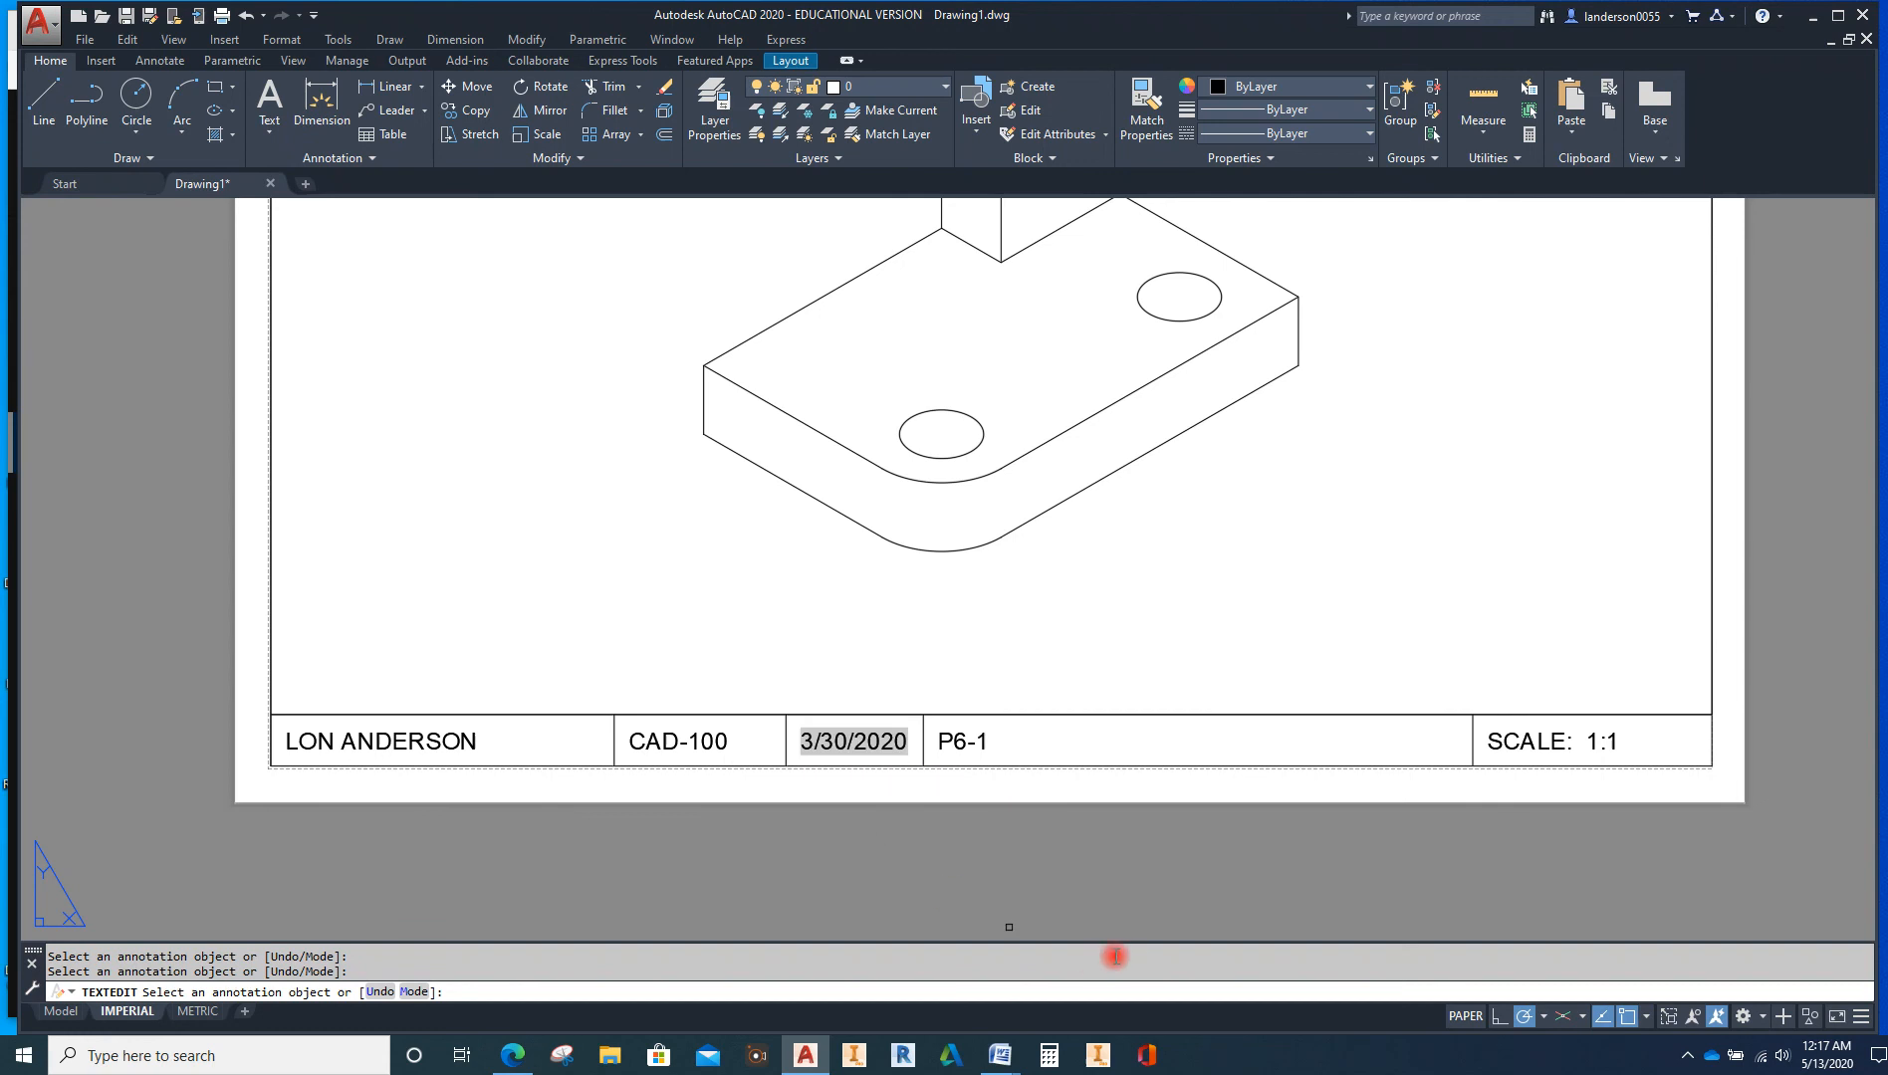
key(Escape)
Update the title block's date field to the current date with the UPDATEFIELD command
scroll(1129, 893, down, 3)
scroll(1132, 899, up, 3)
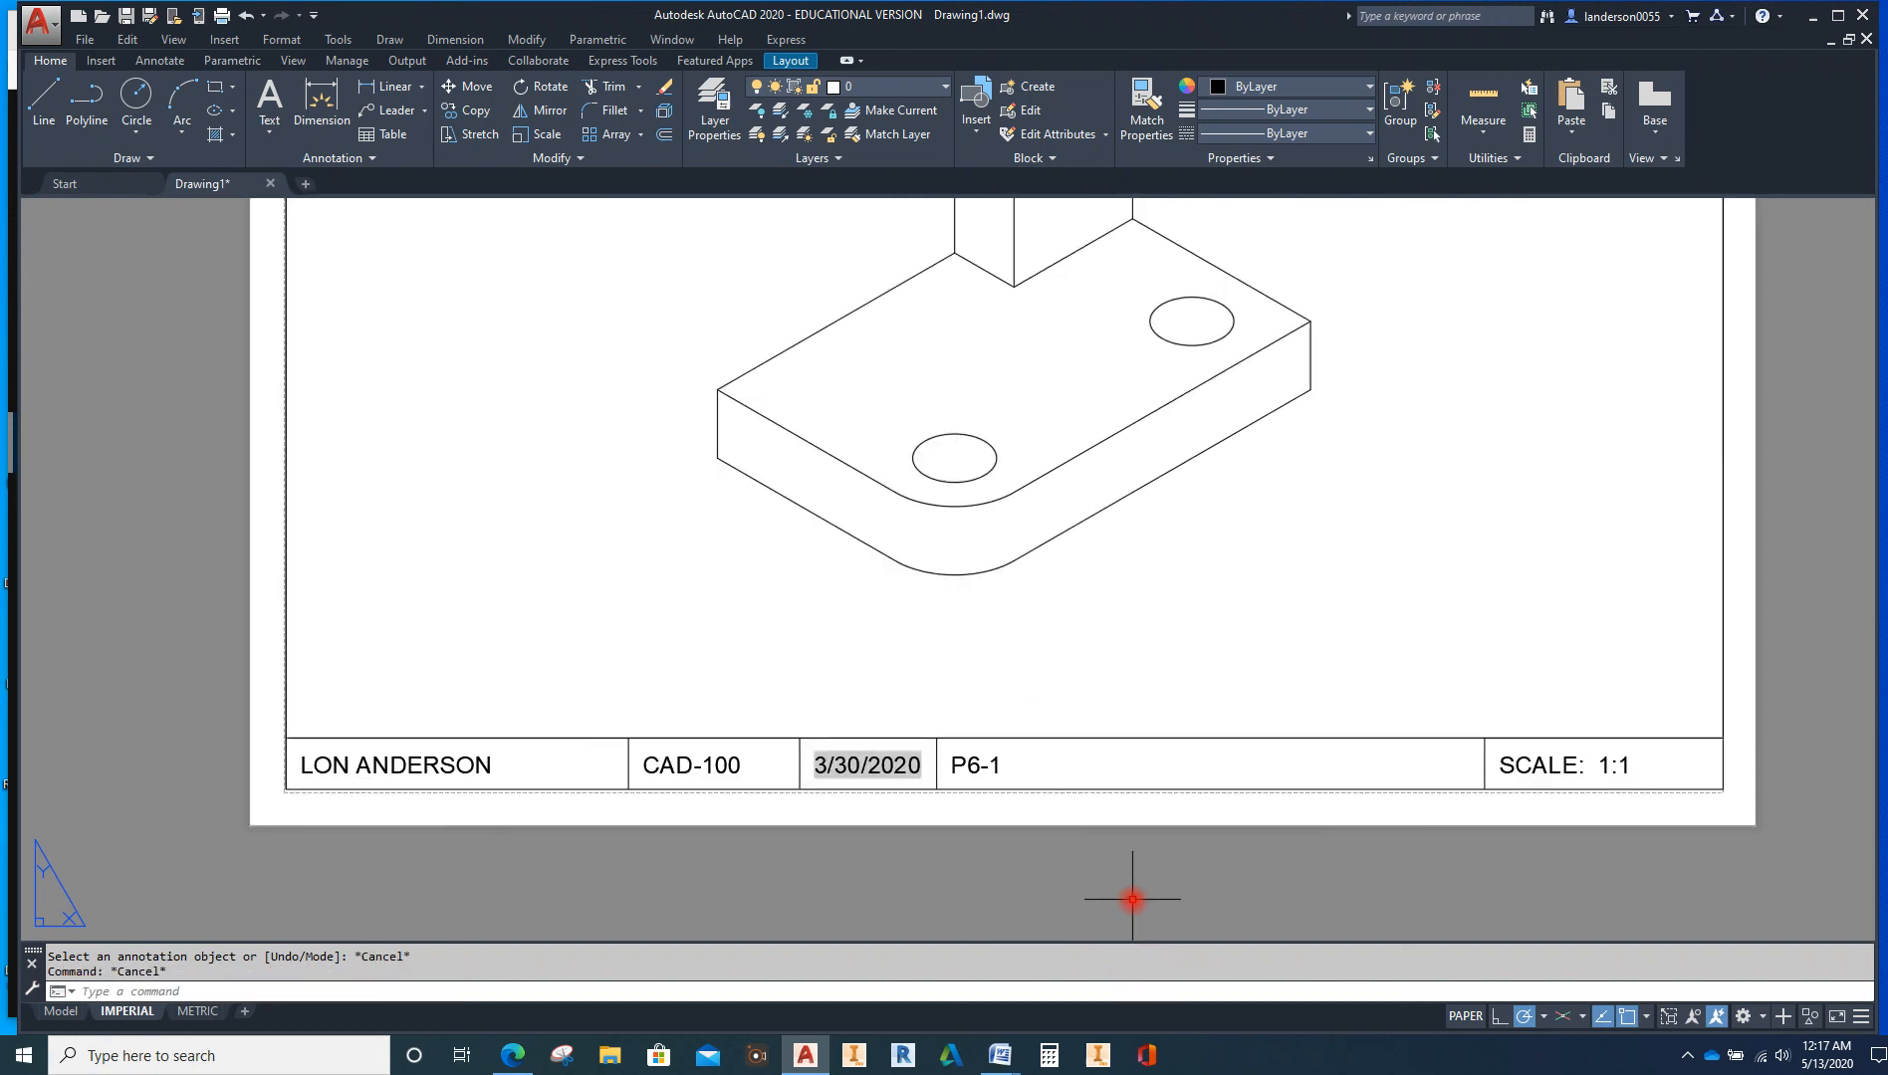
text(UPD)
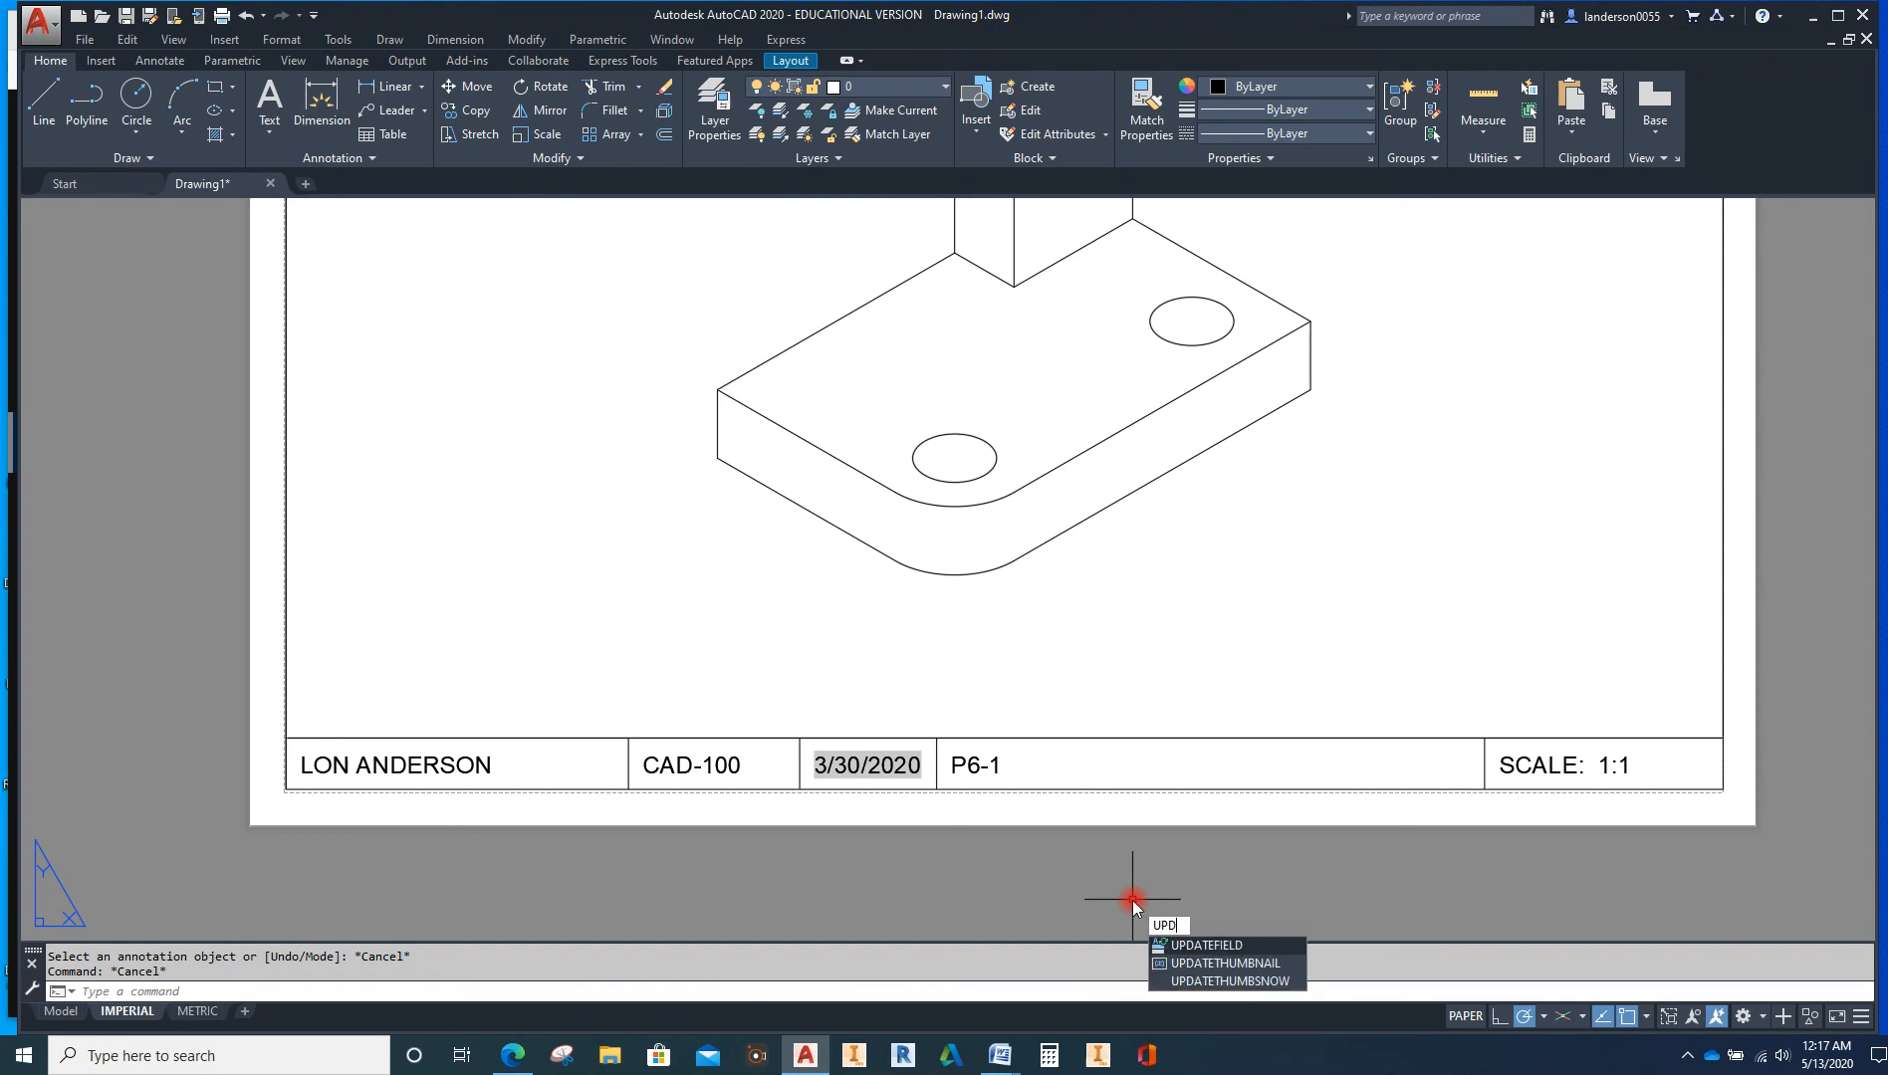
text(ATEFIELD)
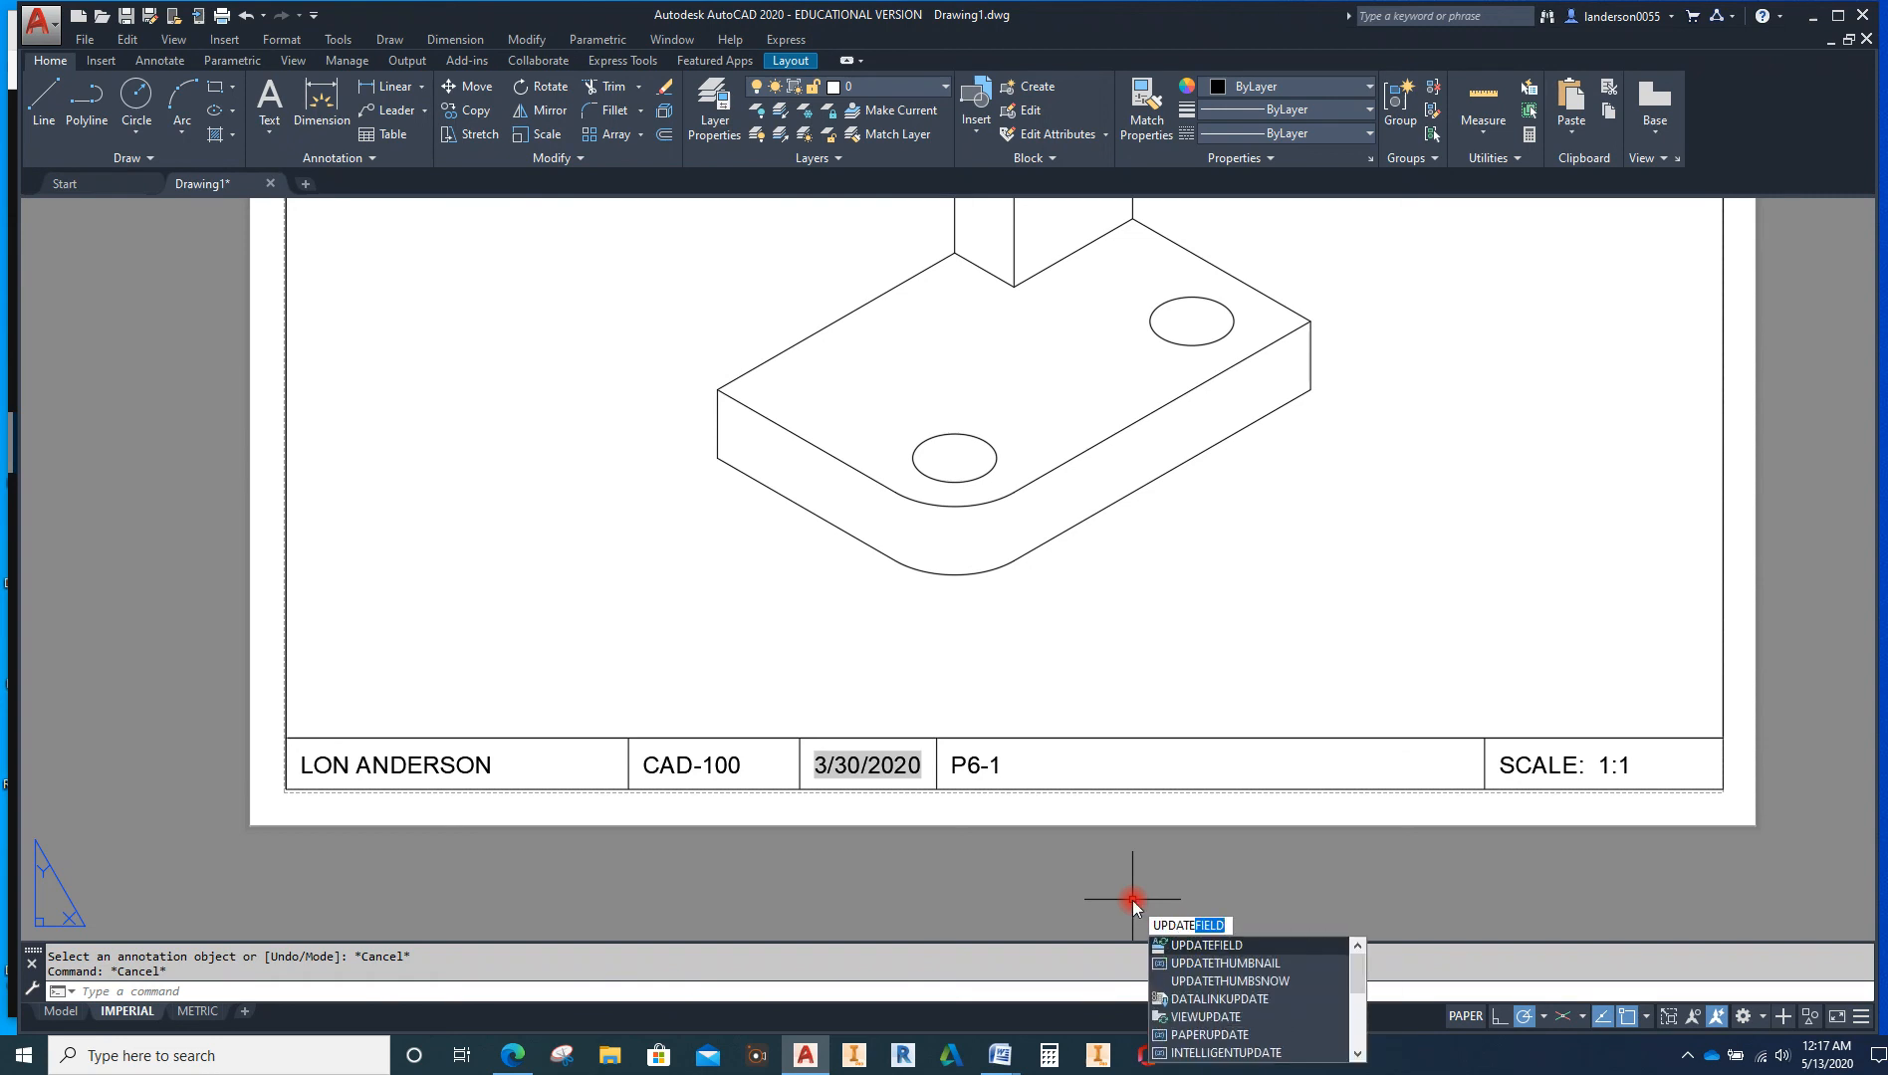
click(1204, 946)
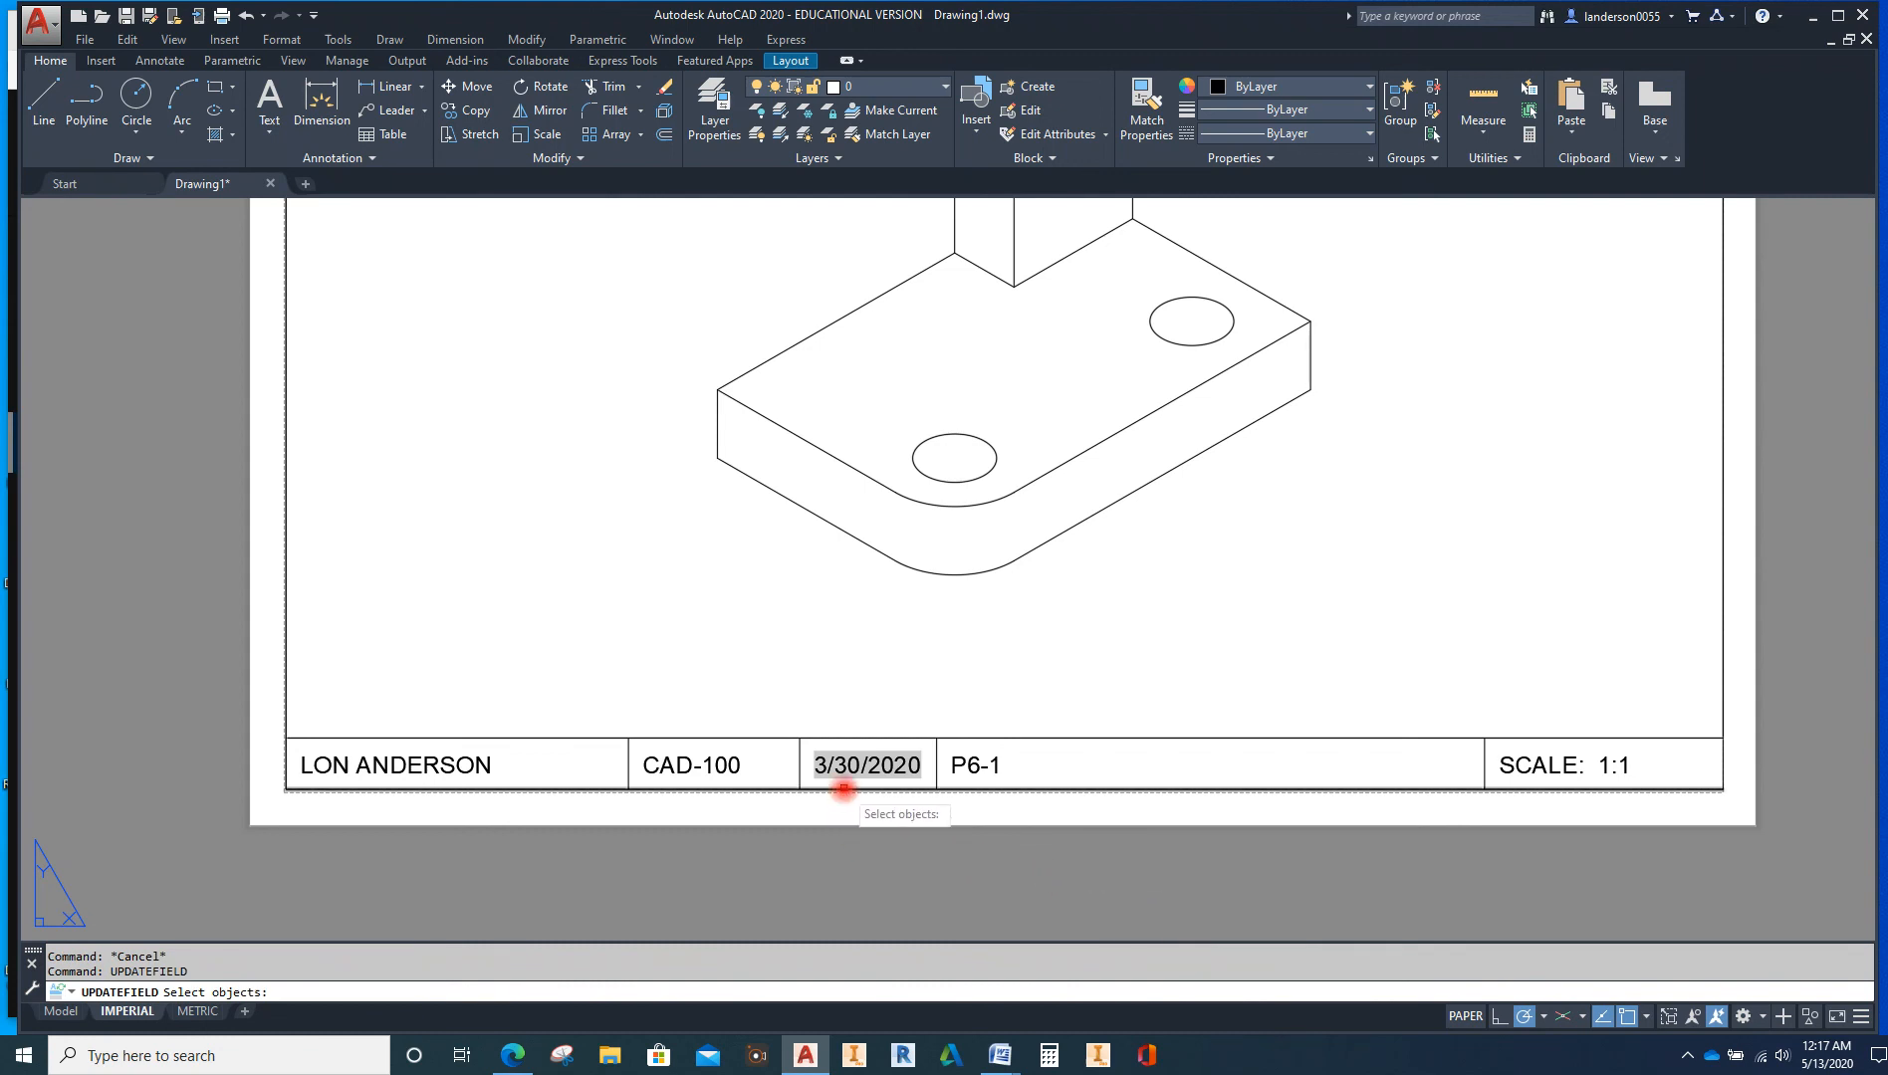
click(846, 785)
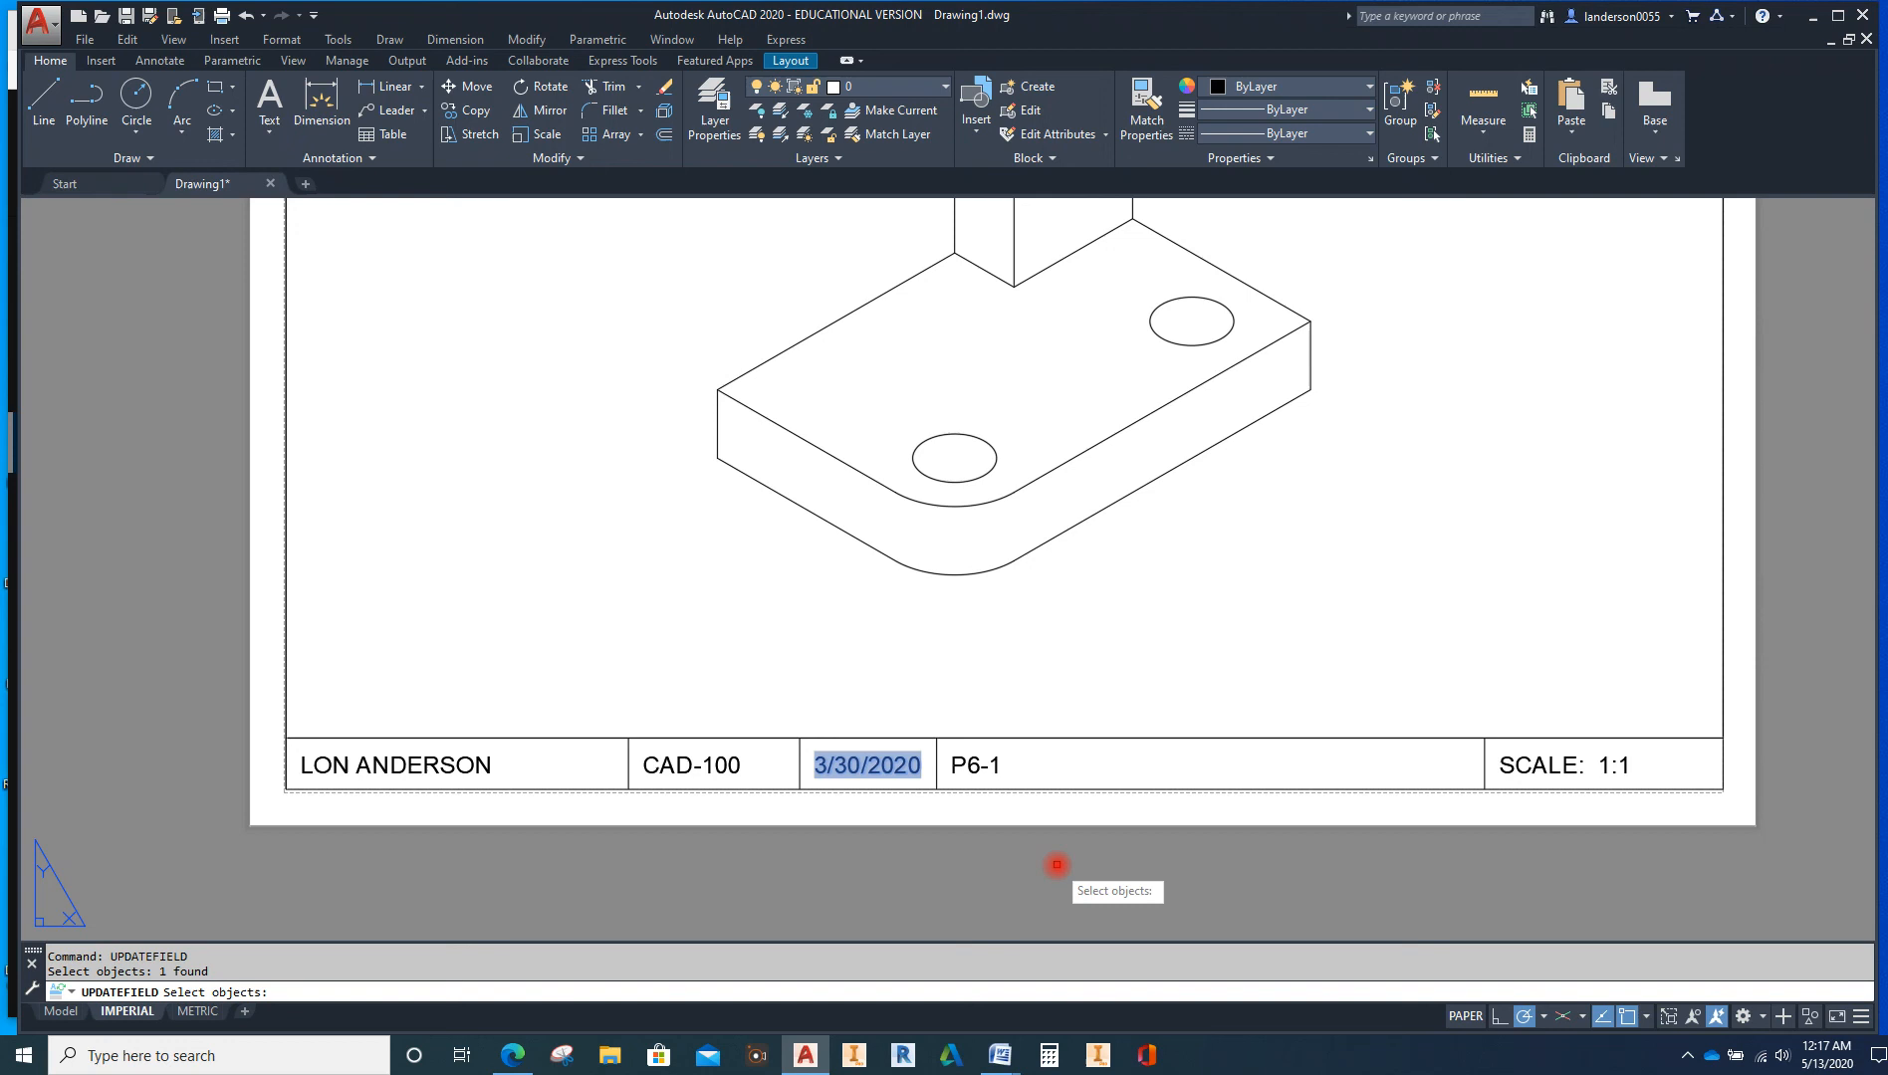
key(Return)
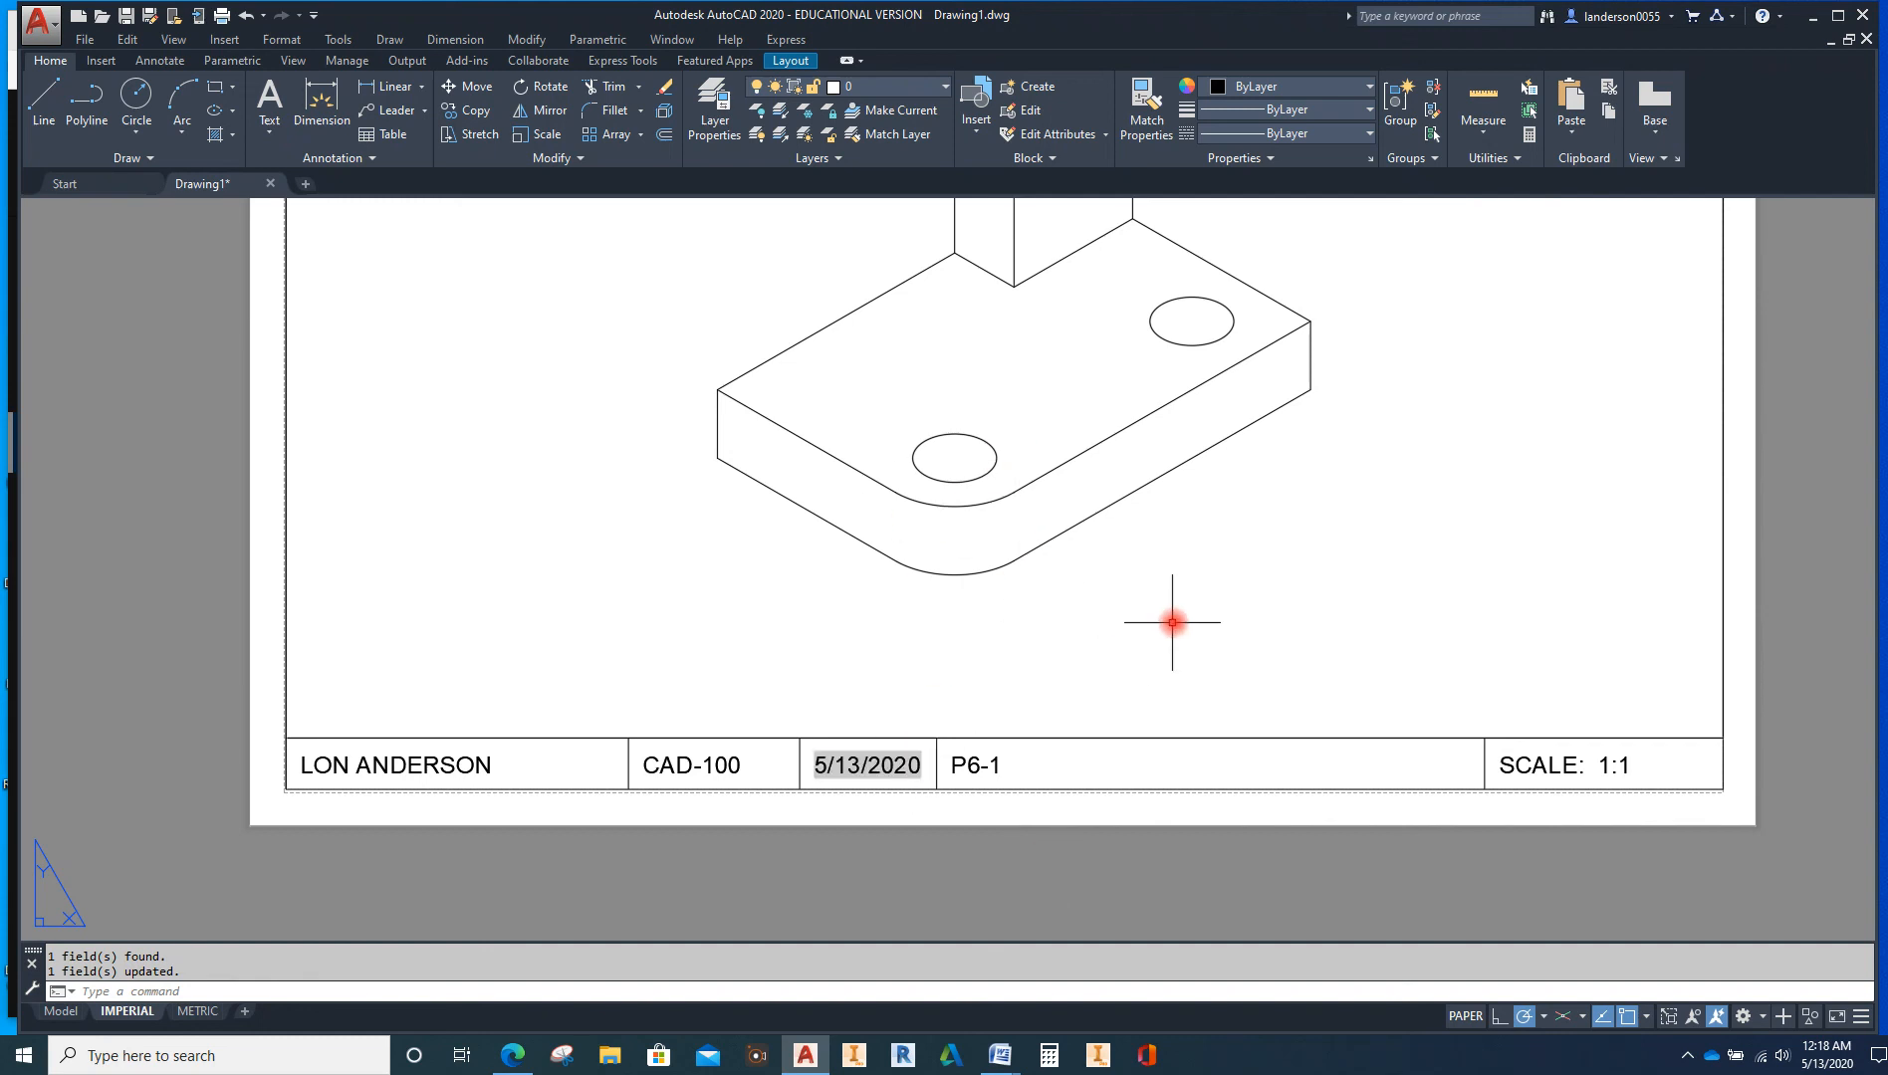
scroll(1185, 611, down, 4)
middle_drag(1205, 604, 1141, 656)
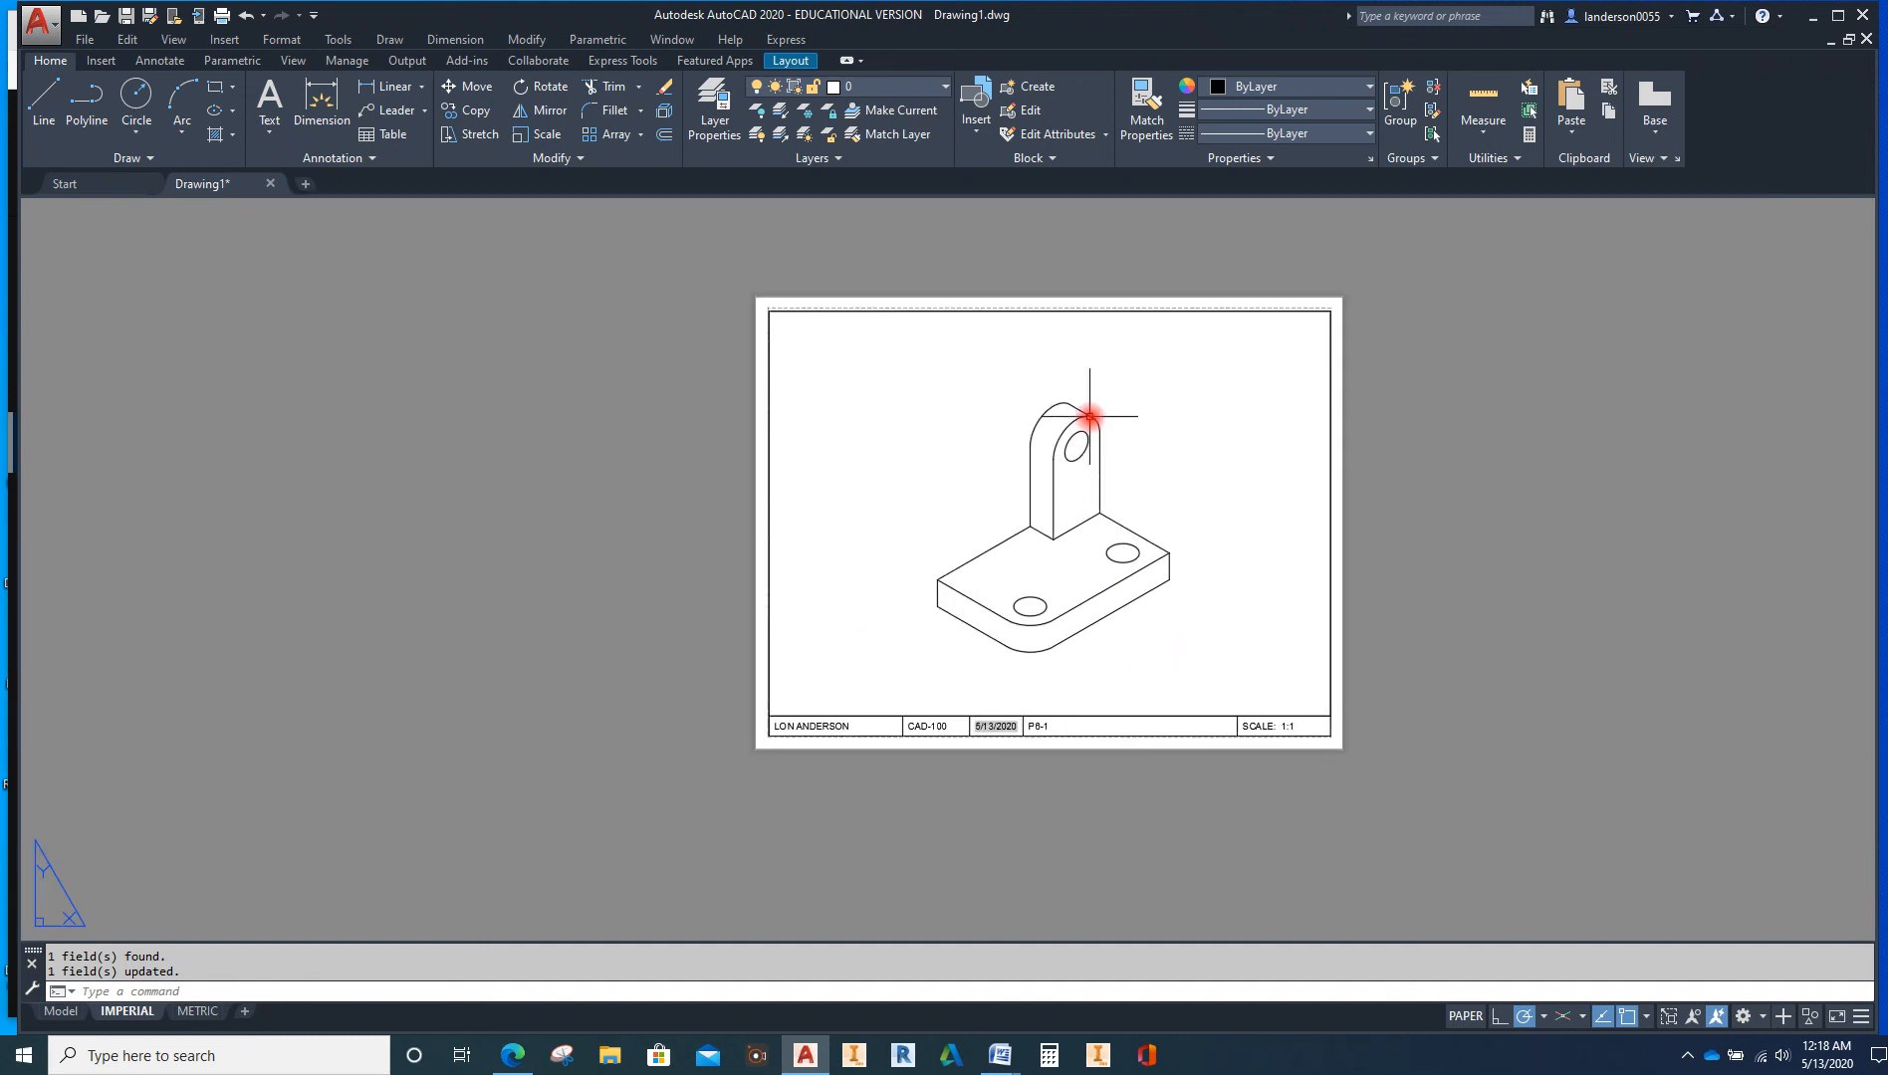